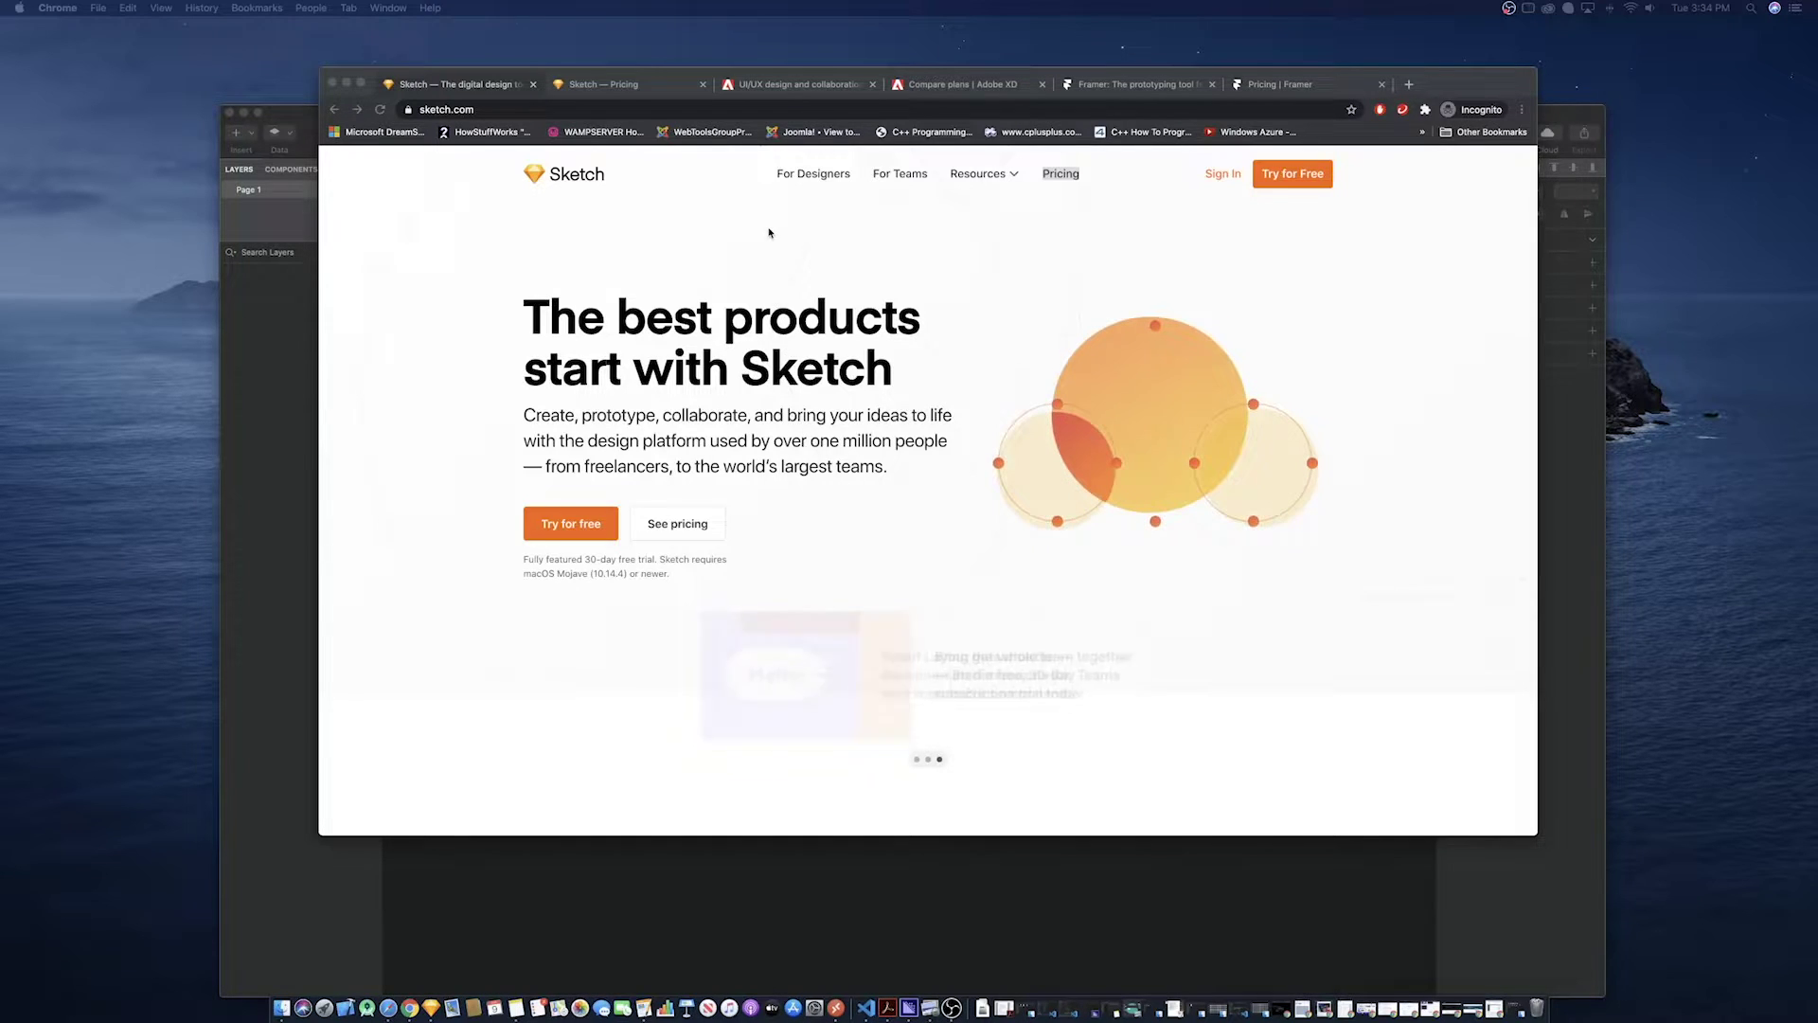
Review the Sketch pricing page, the Adobe XD product and plan comparison pages, and the Framer home and pricing pages
left_click(629, 90)
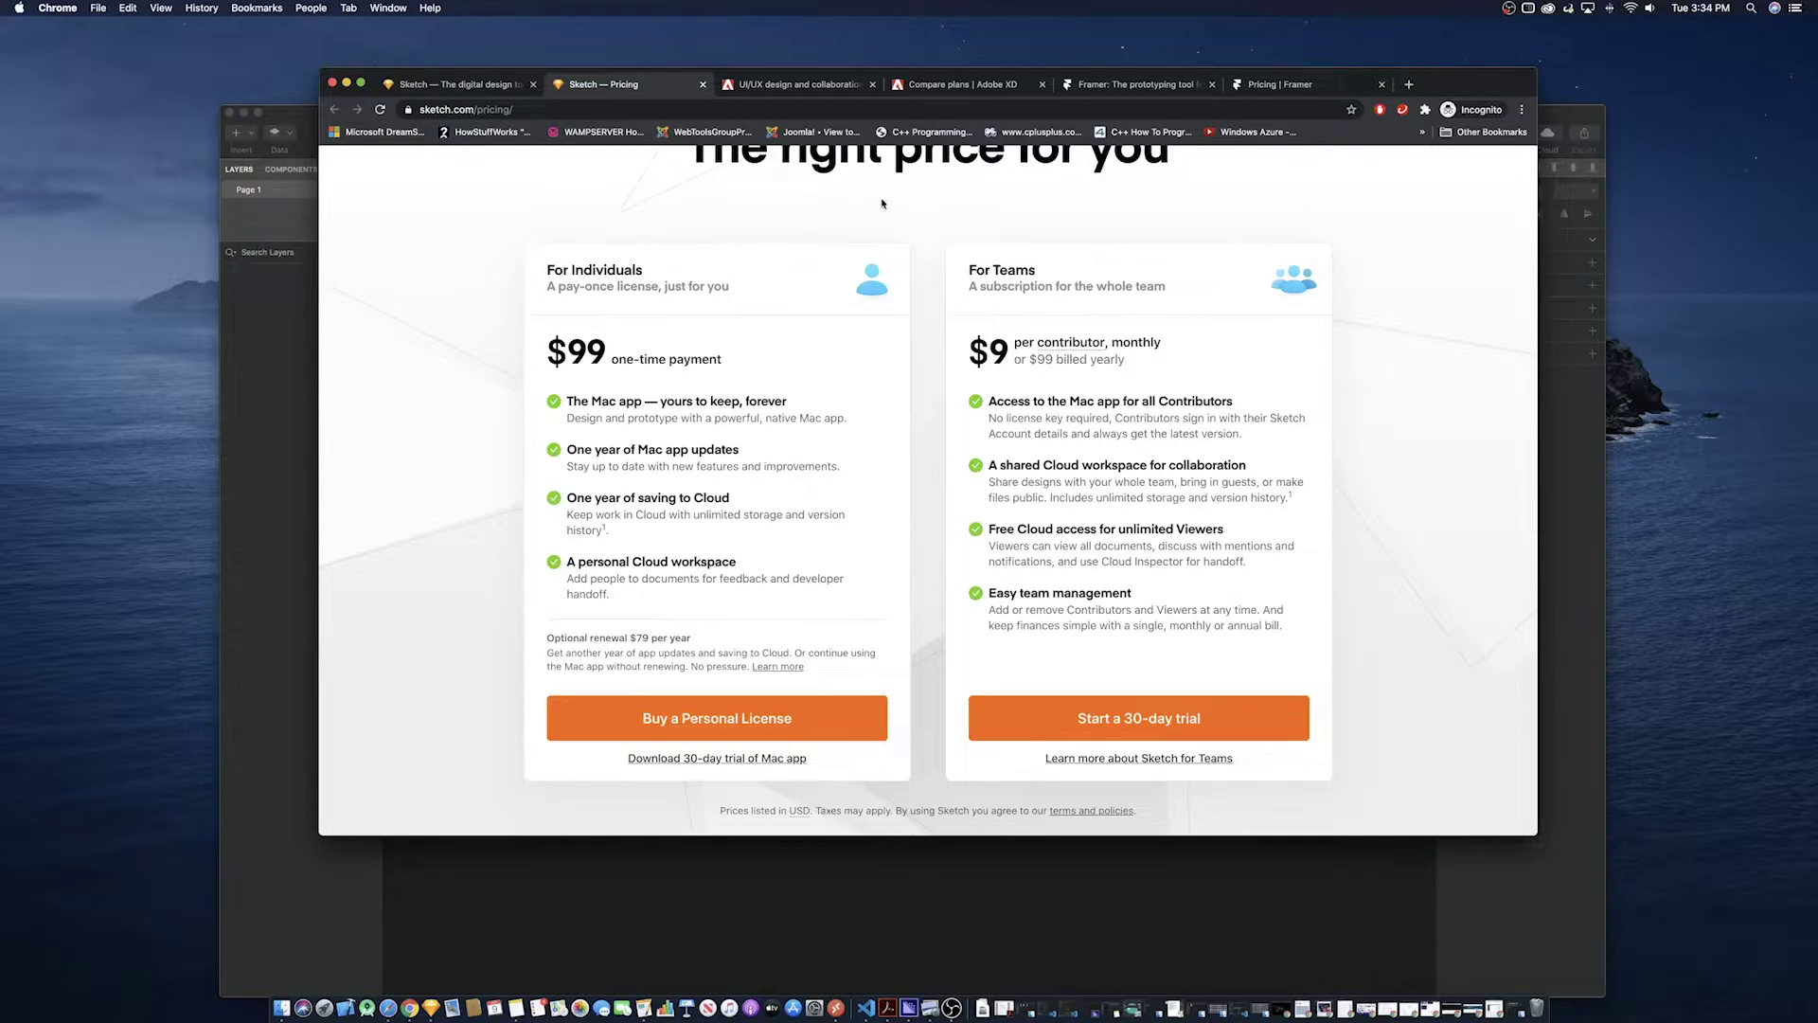
left_click(785, 86)
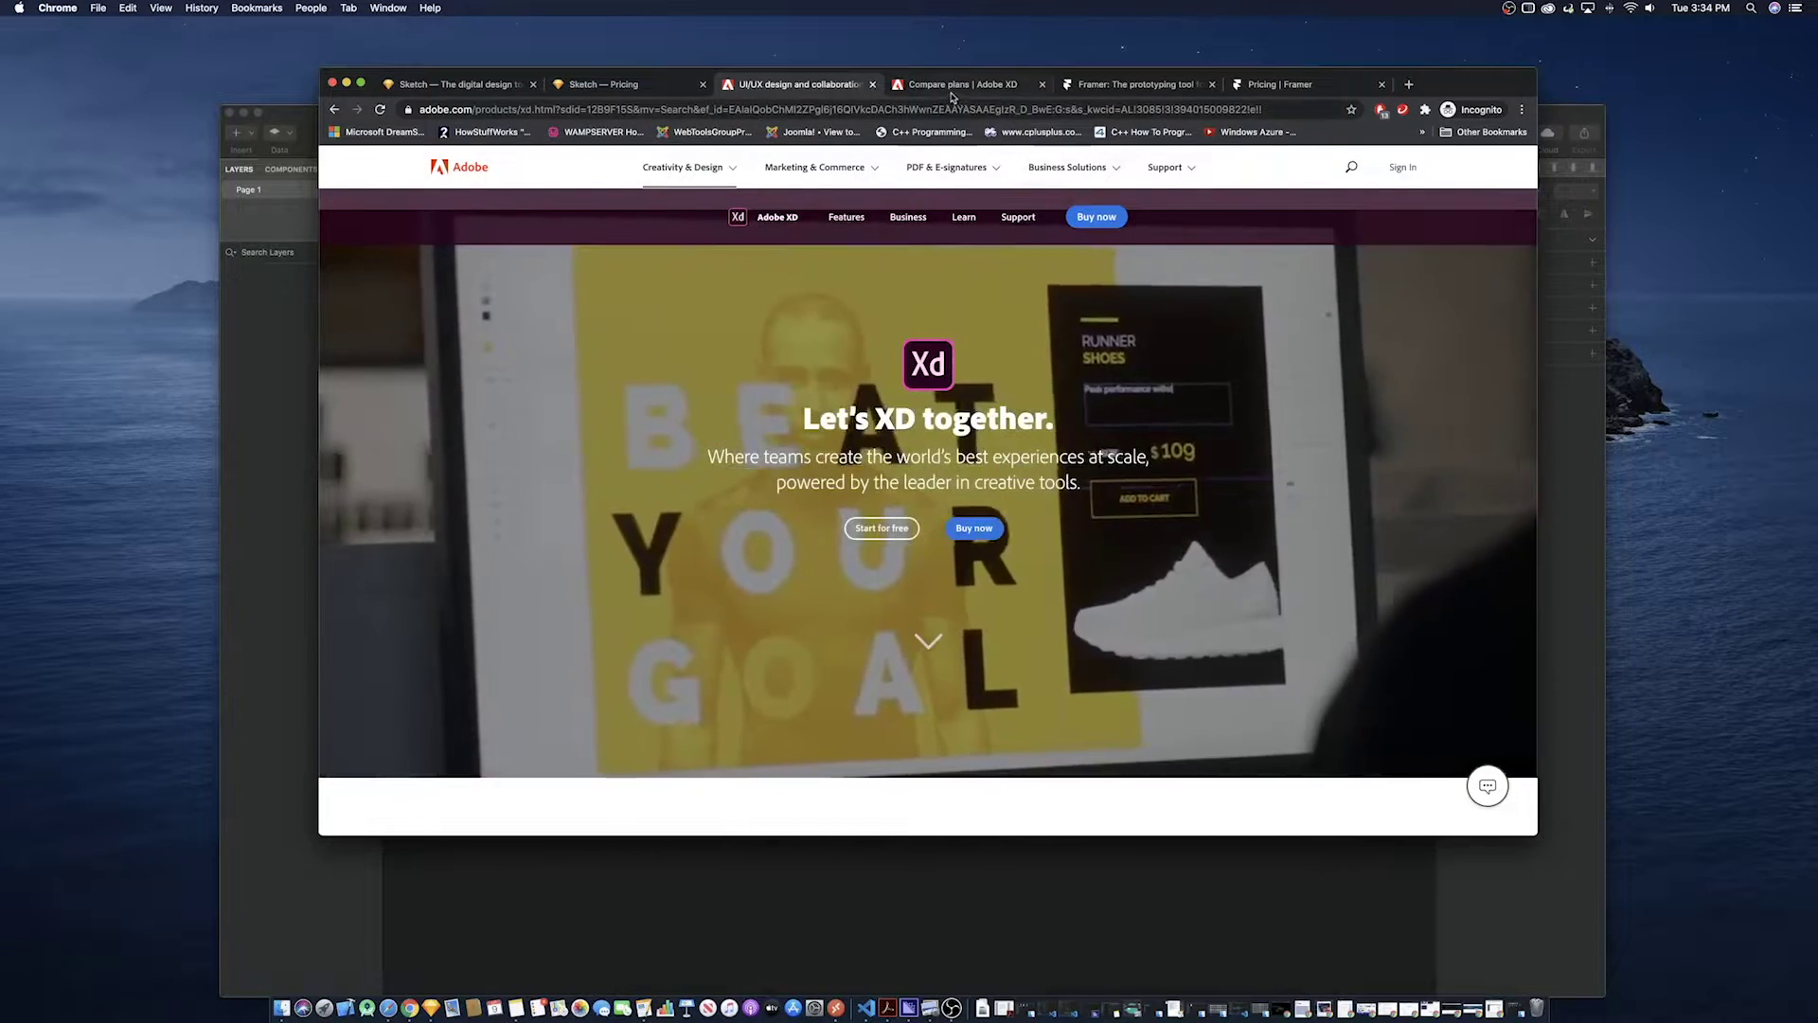
left_click(952, 87)
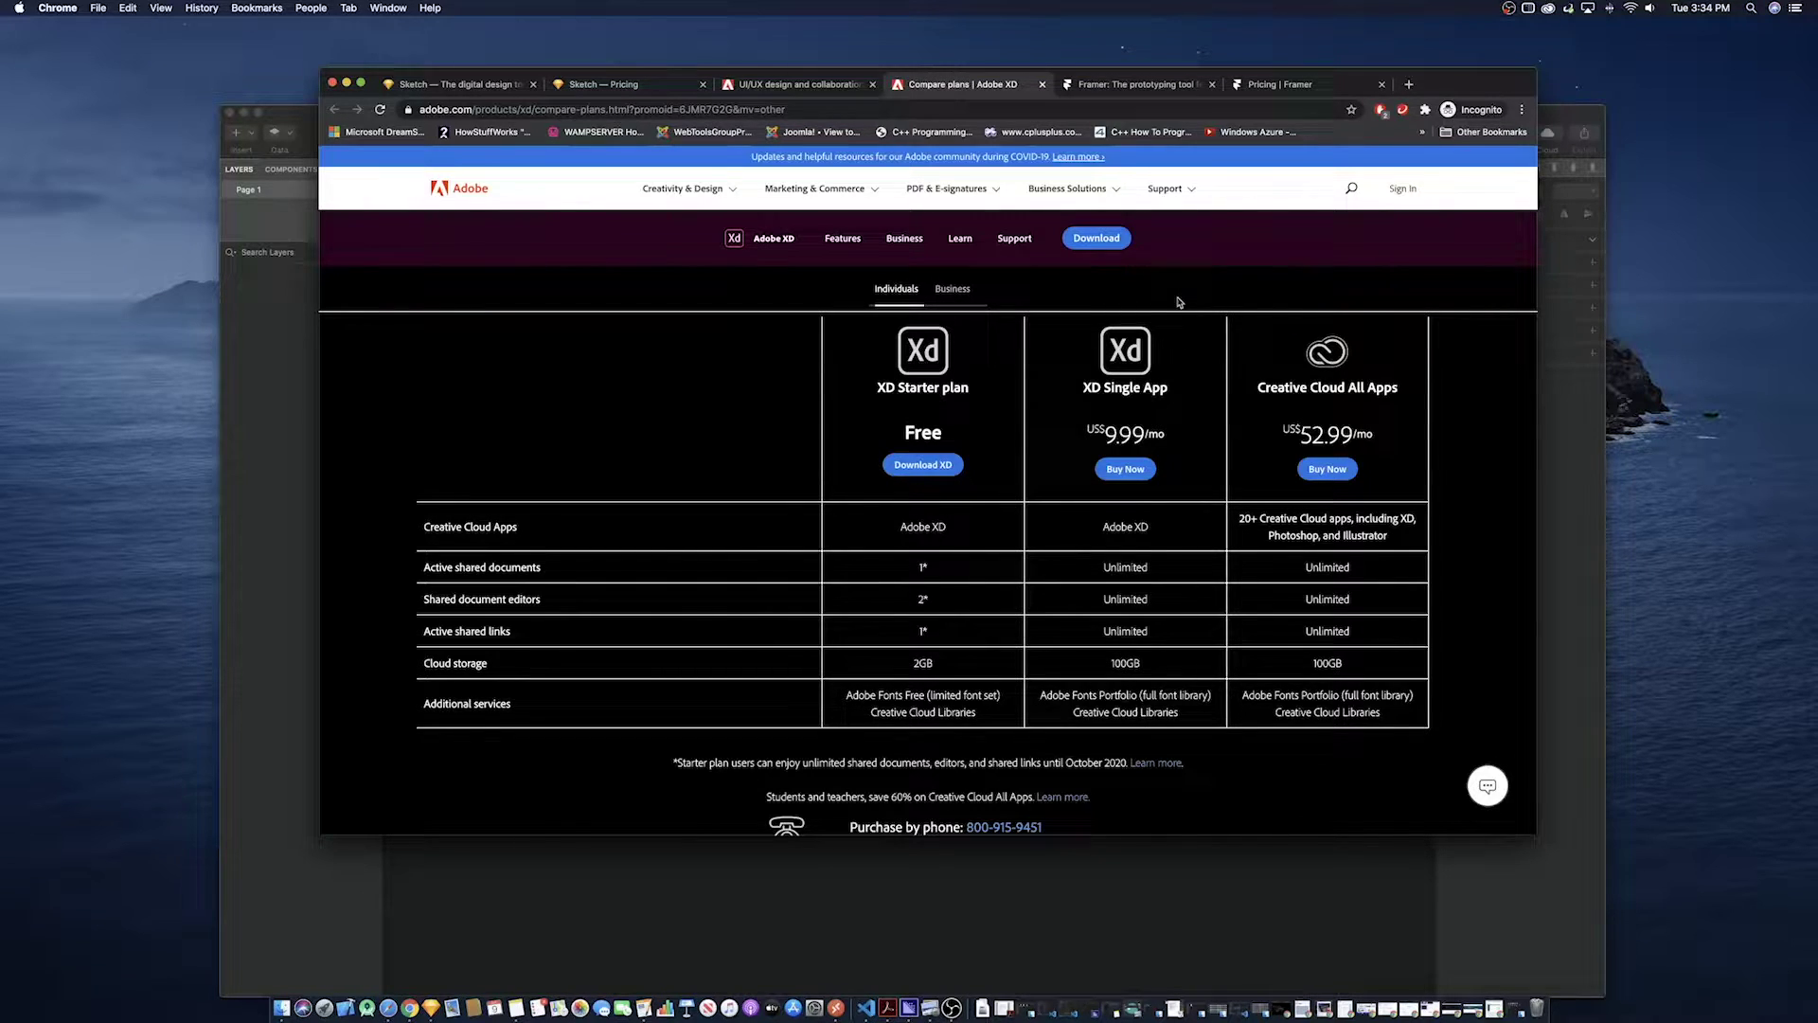
left_click(1097, 90)
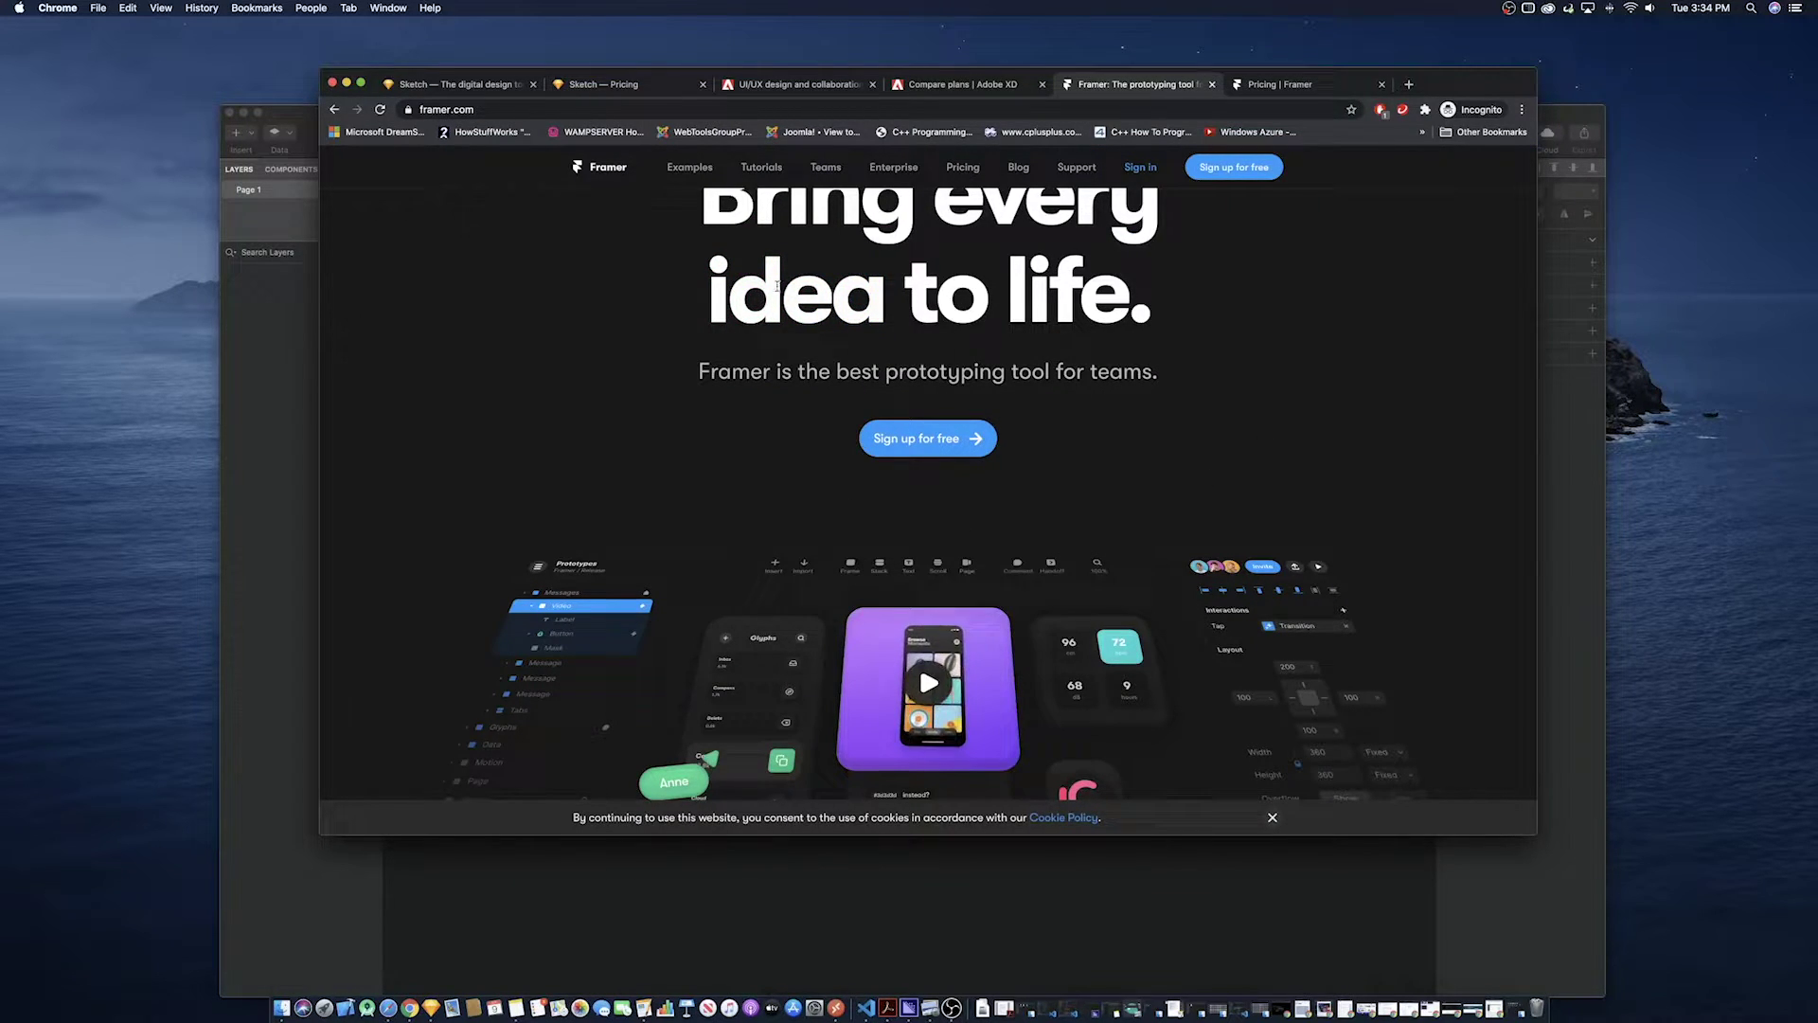
left_click(1274, 85)
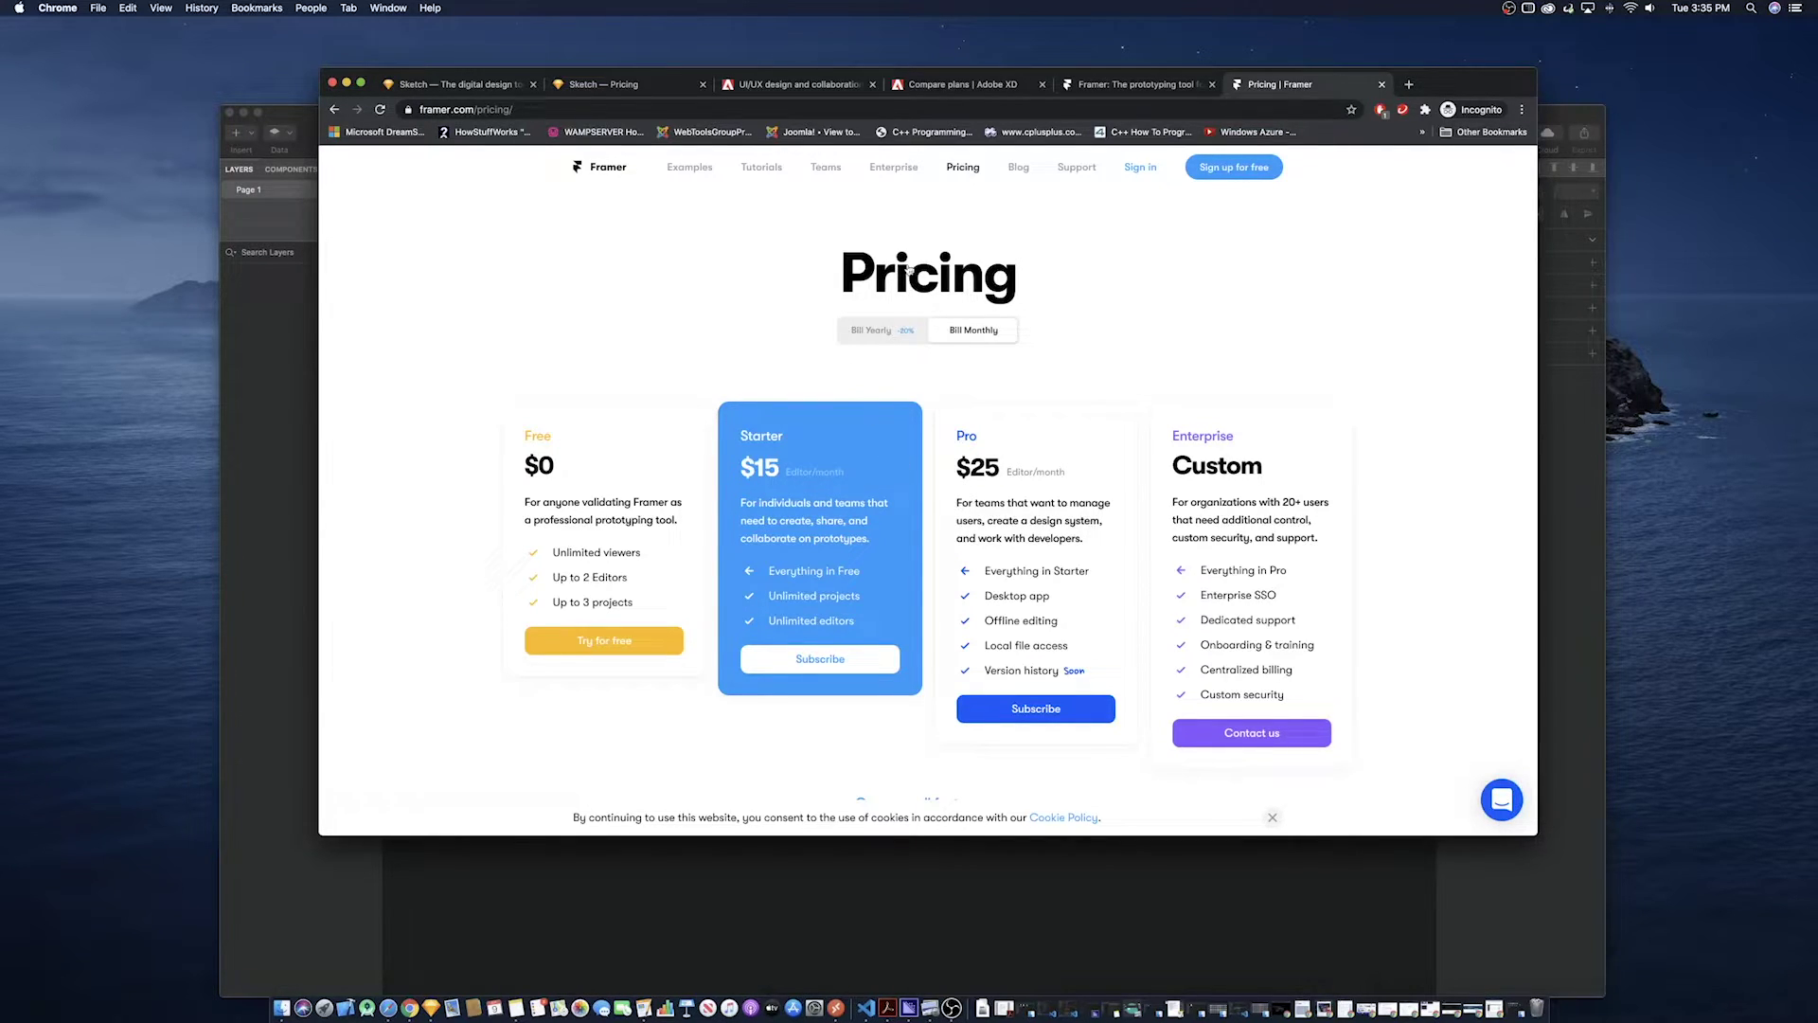
Switch to Sketch and add a Desktop HD artboard from the Responsive Web presets to the empty page
left_click(347, 84)
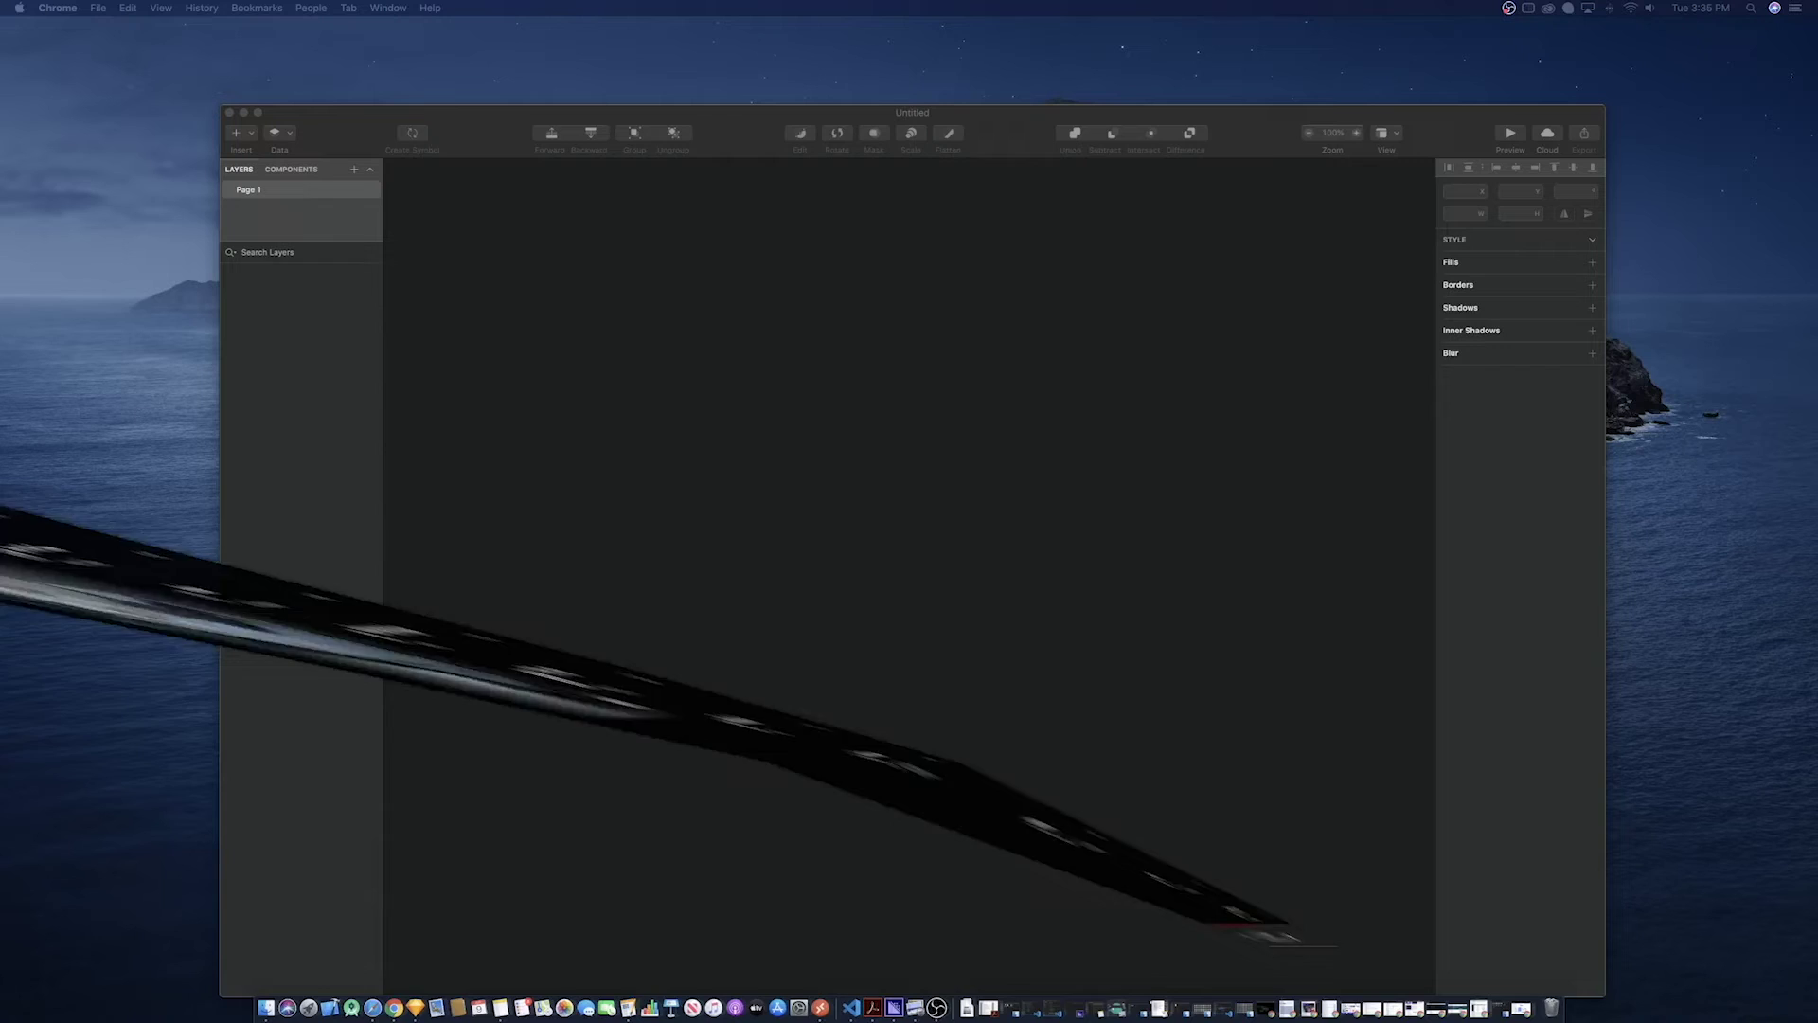
left_click(772, 349)
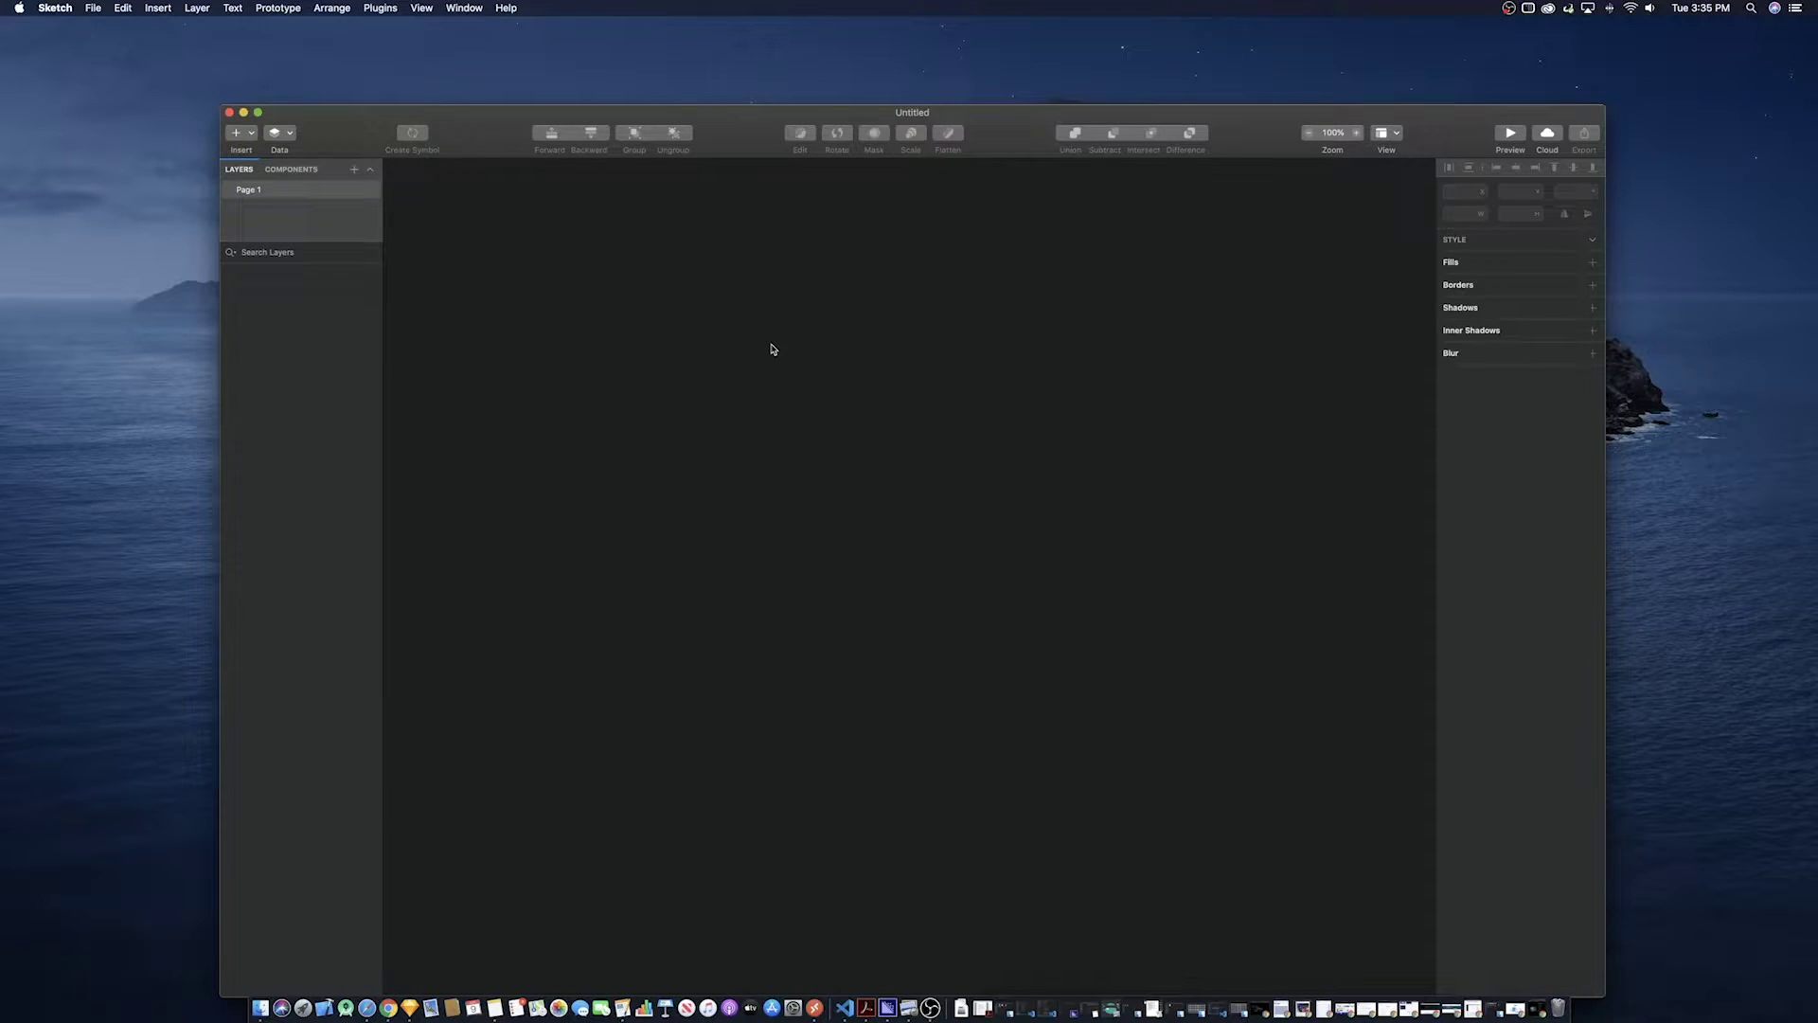
left_click(282, 140)
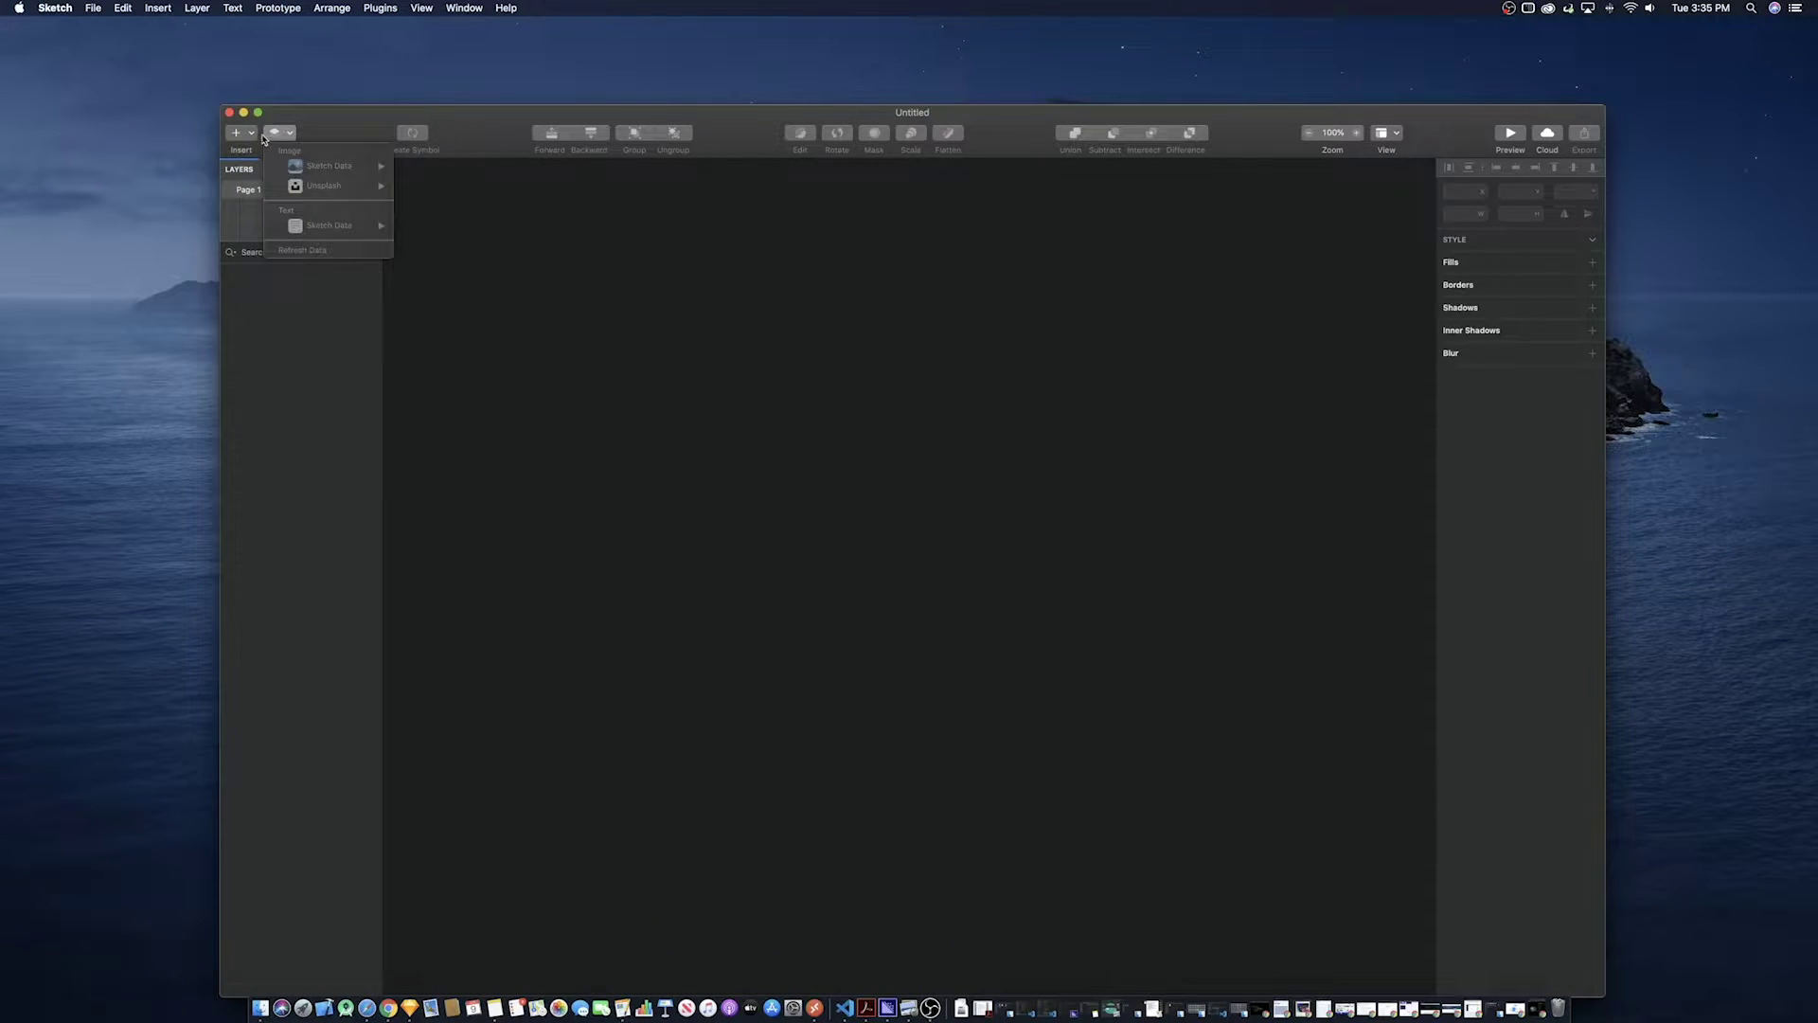
left_click(246, 136)
left_click(283, 252)
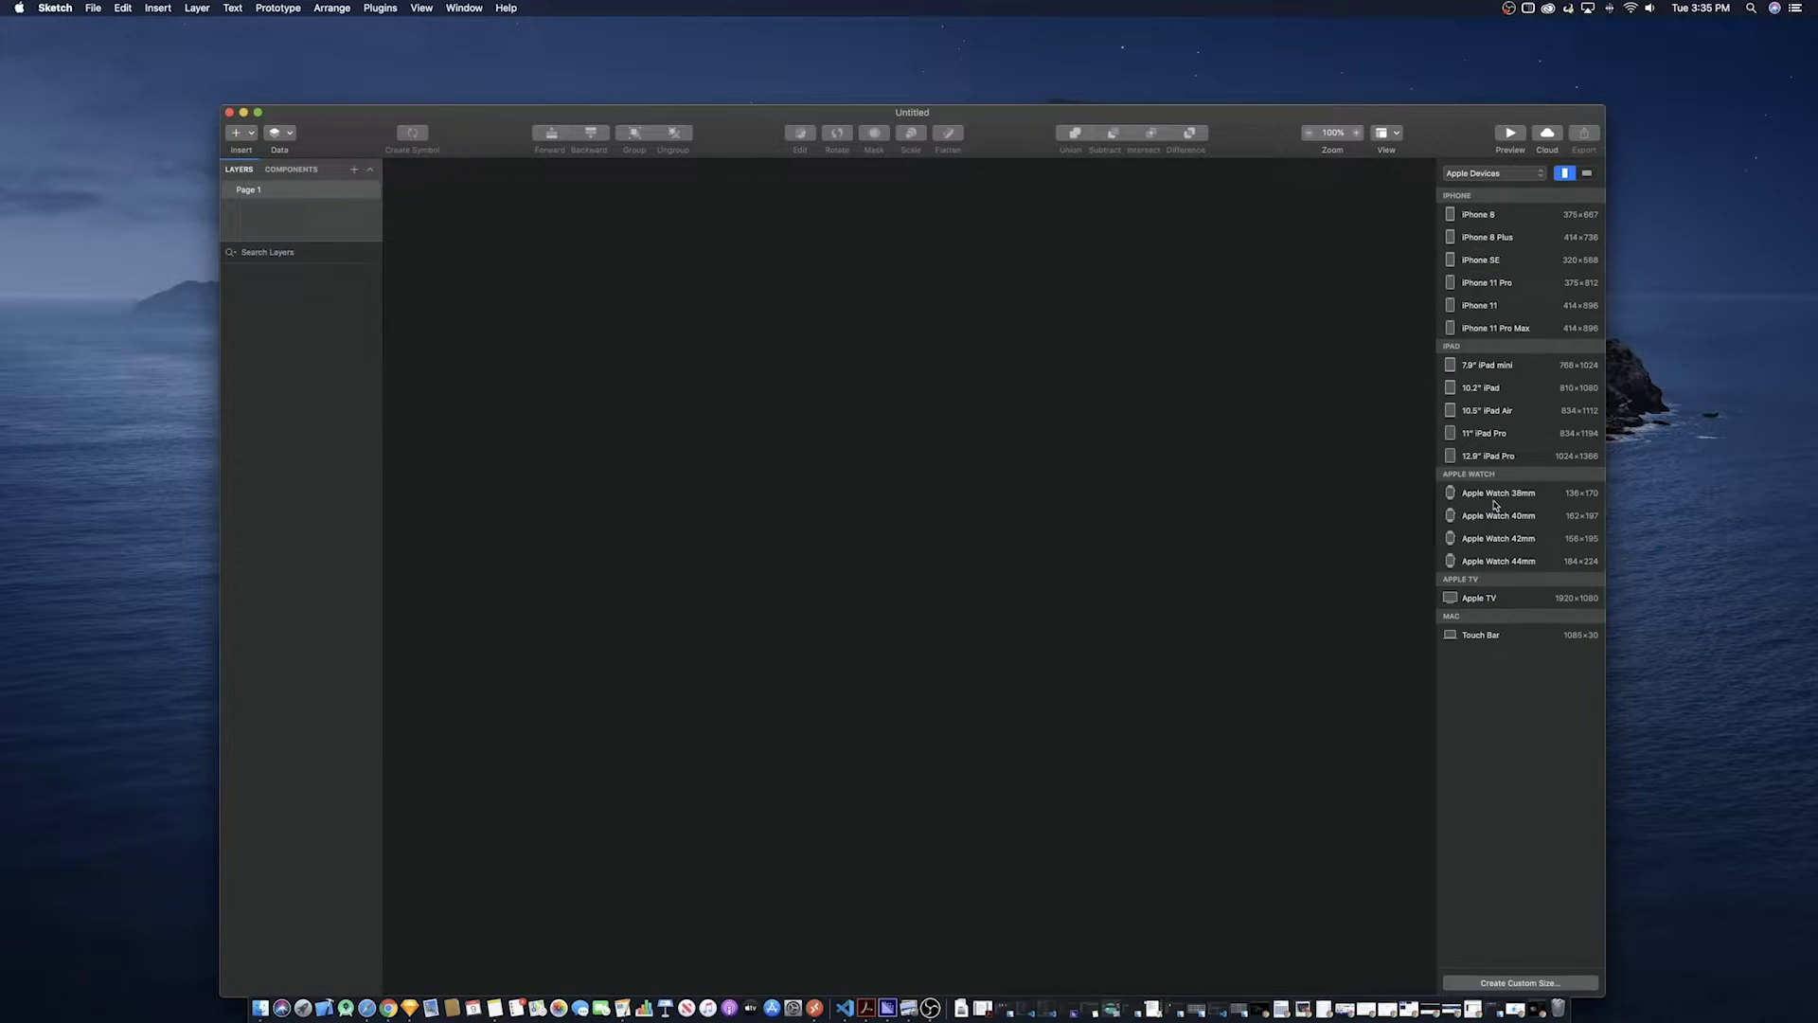
left_click(1490, 177)
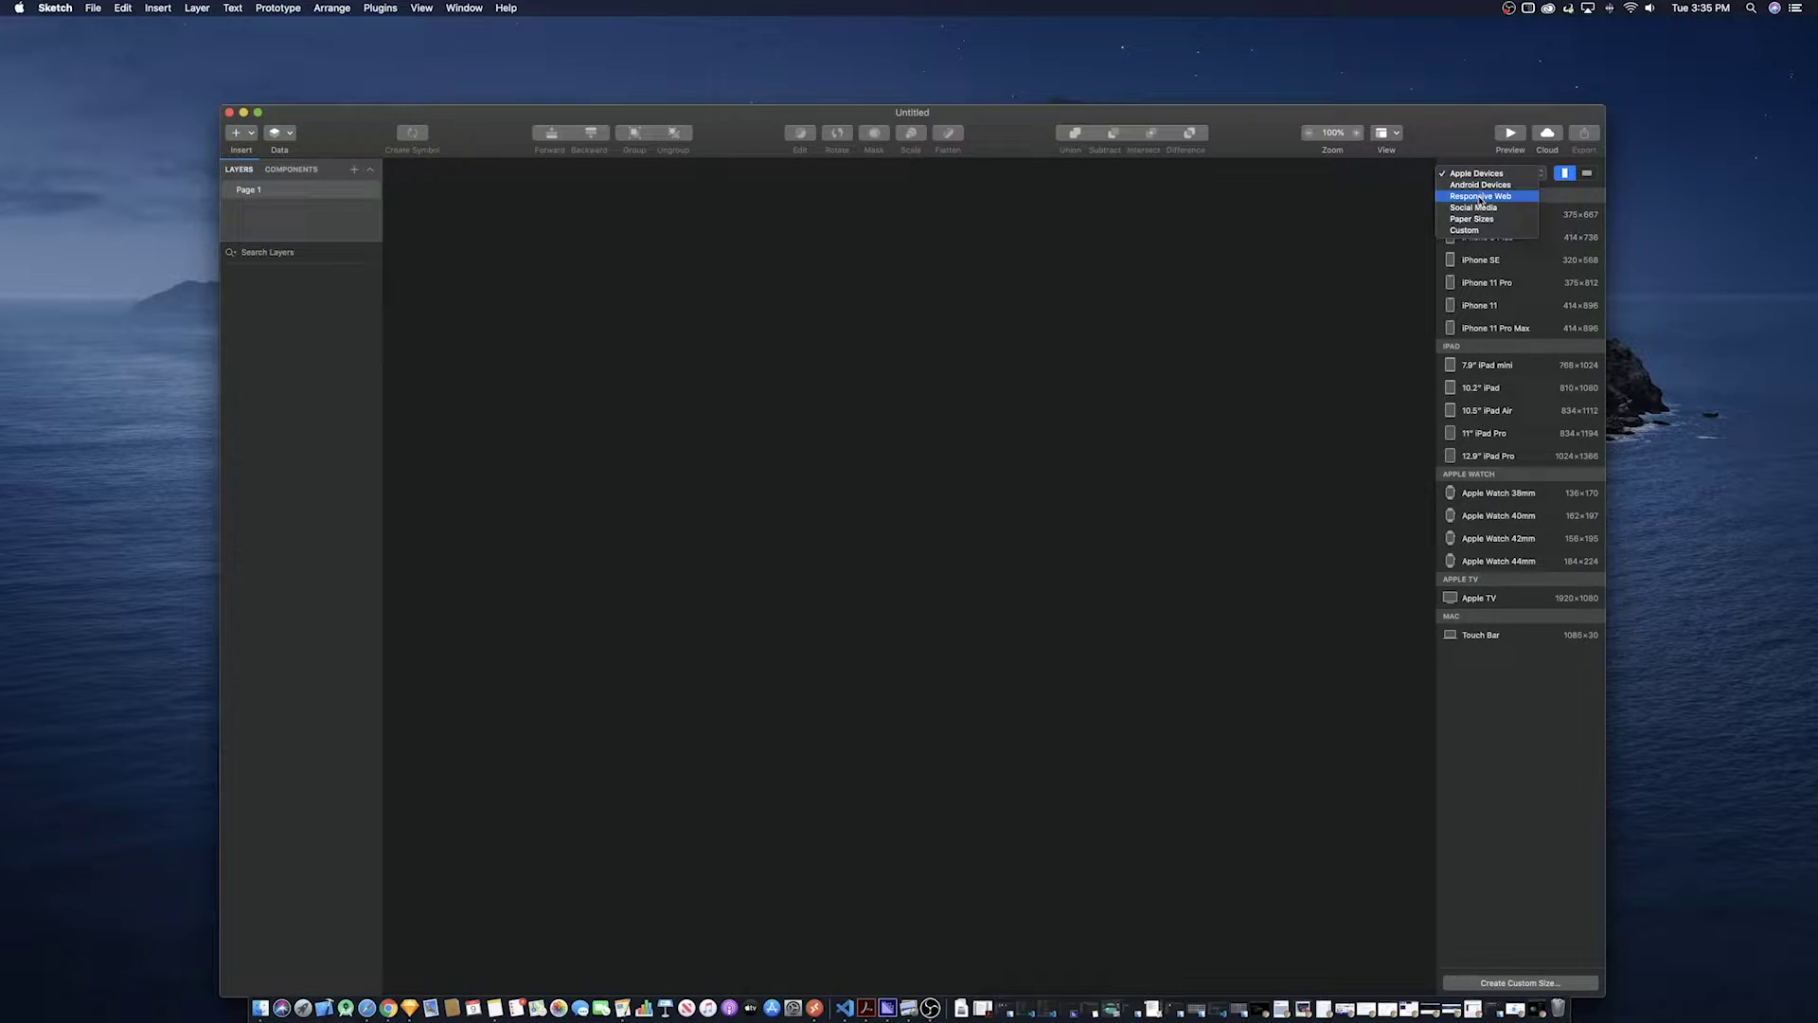
left_click(1481, 197)
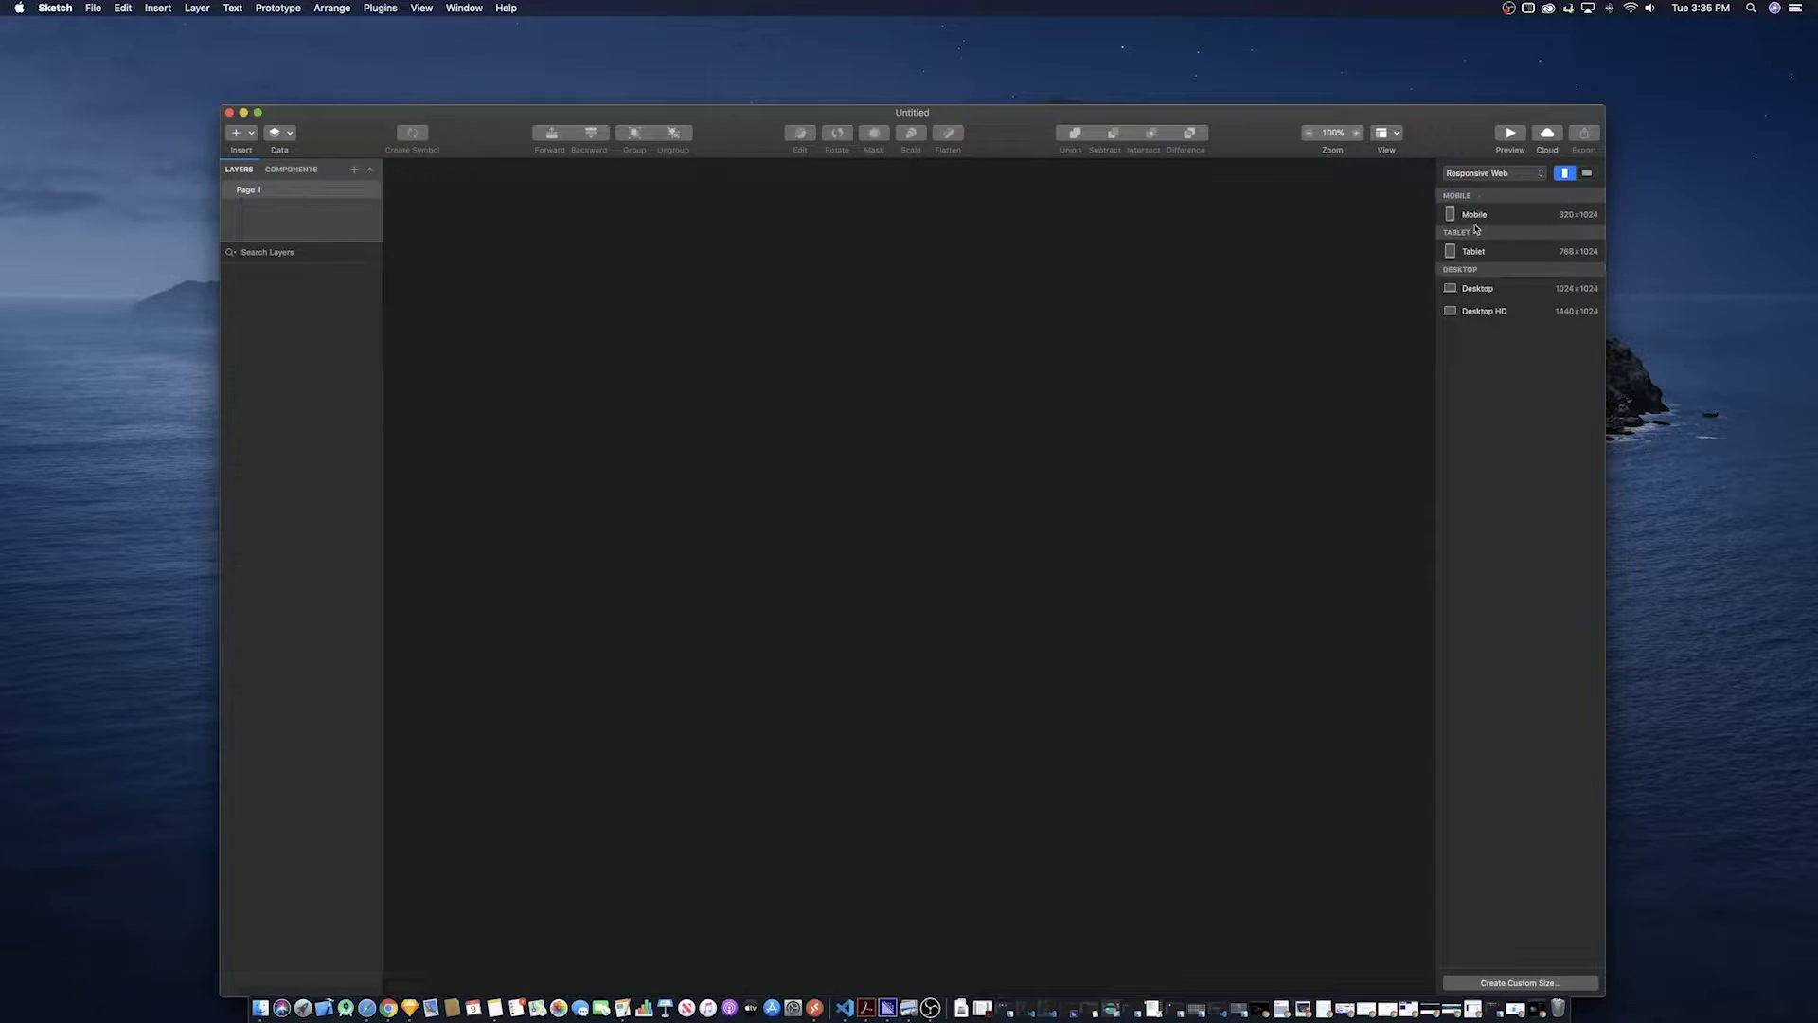
left_click(1475, 313)
left_click(581, 183)
key("super+1")
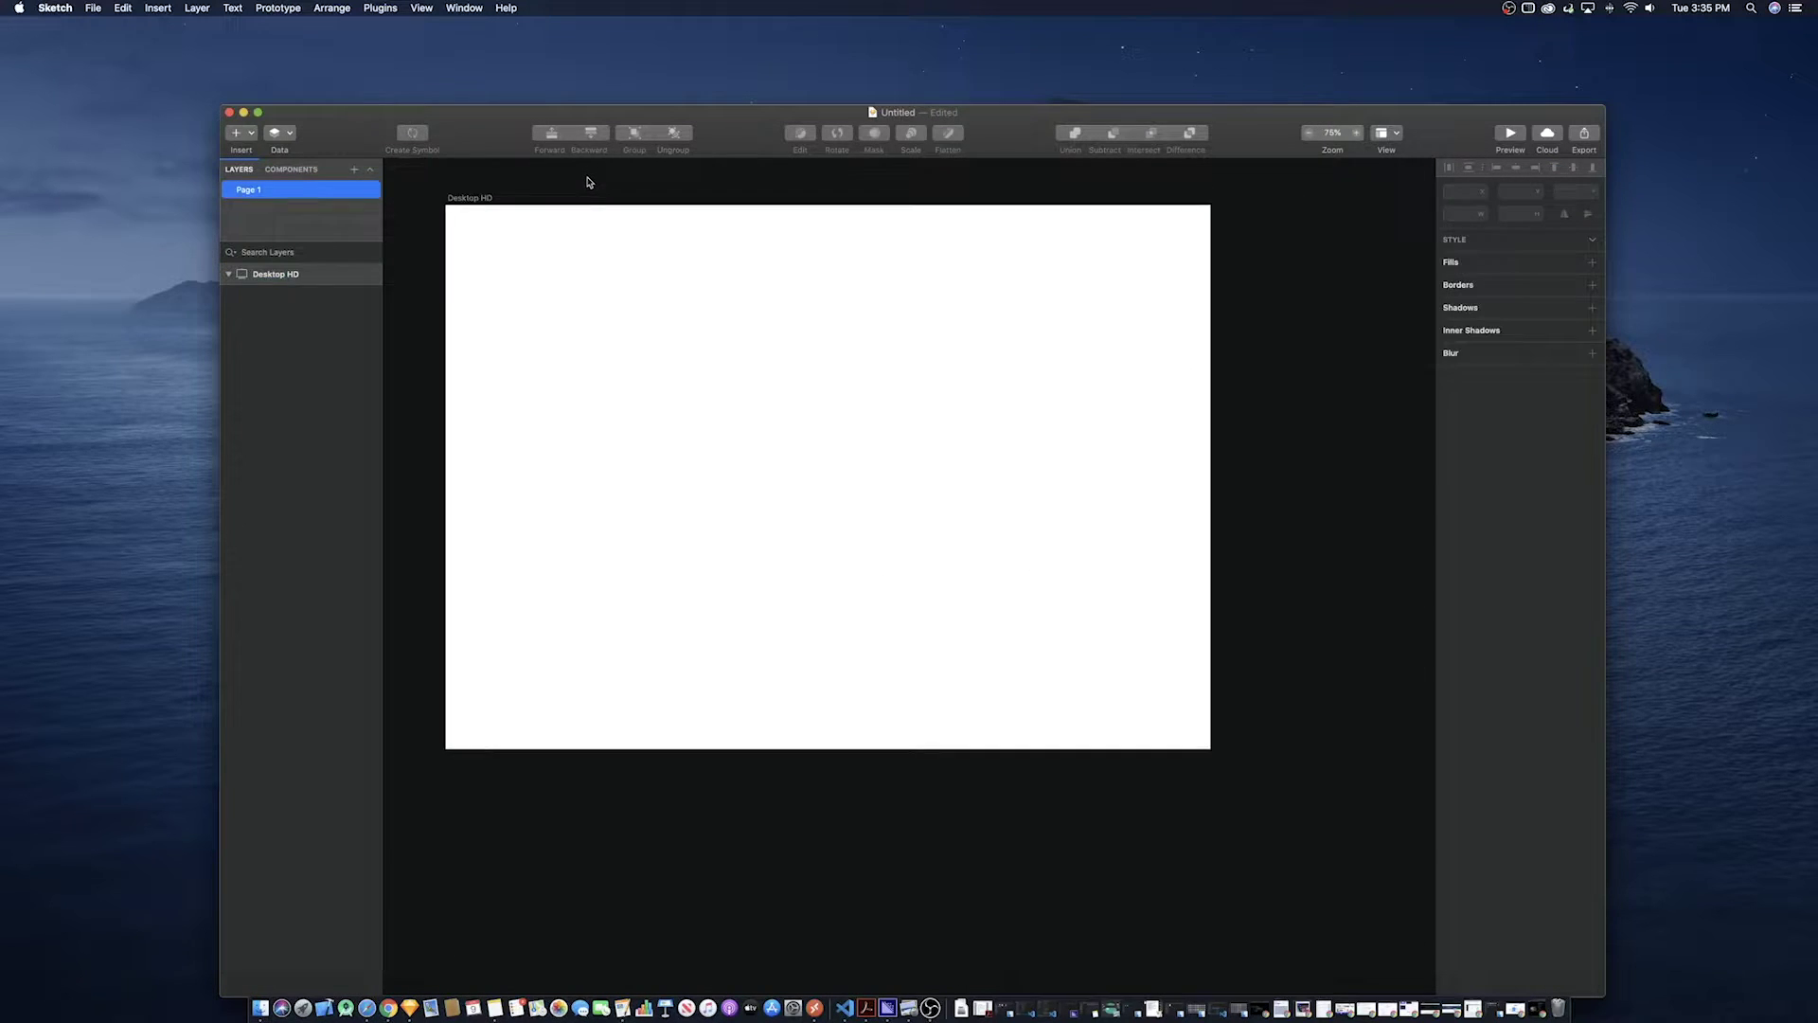
left_click(585, 225)
key("super+2")
left_click(281, 137)
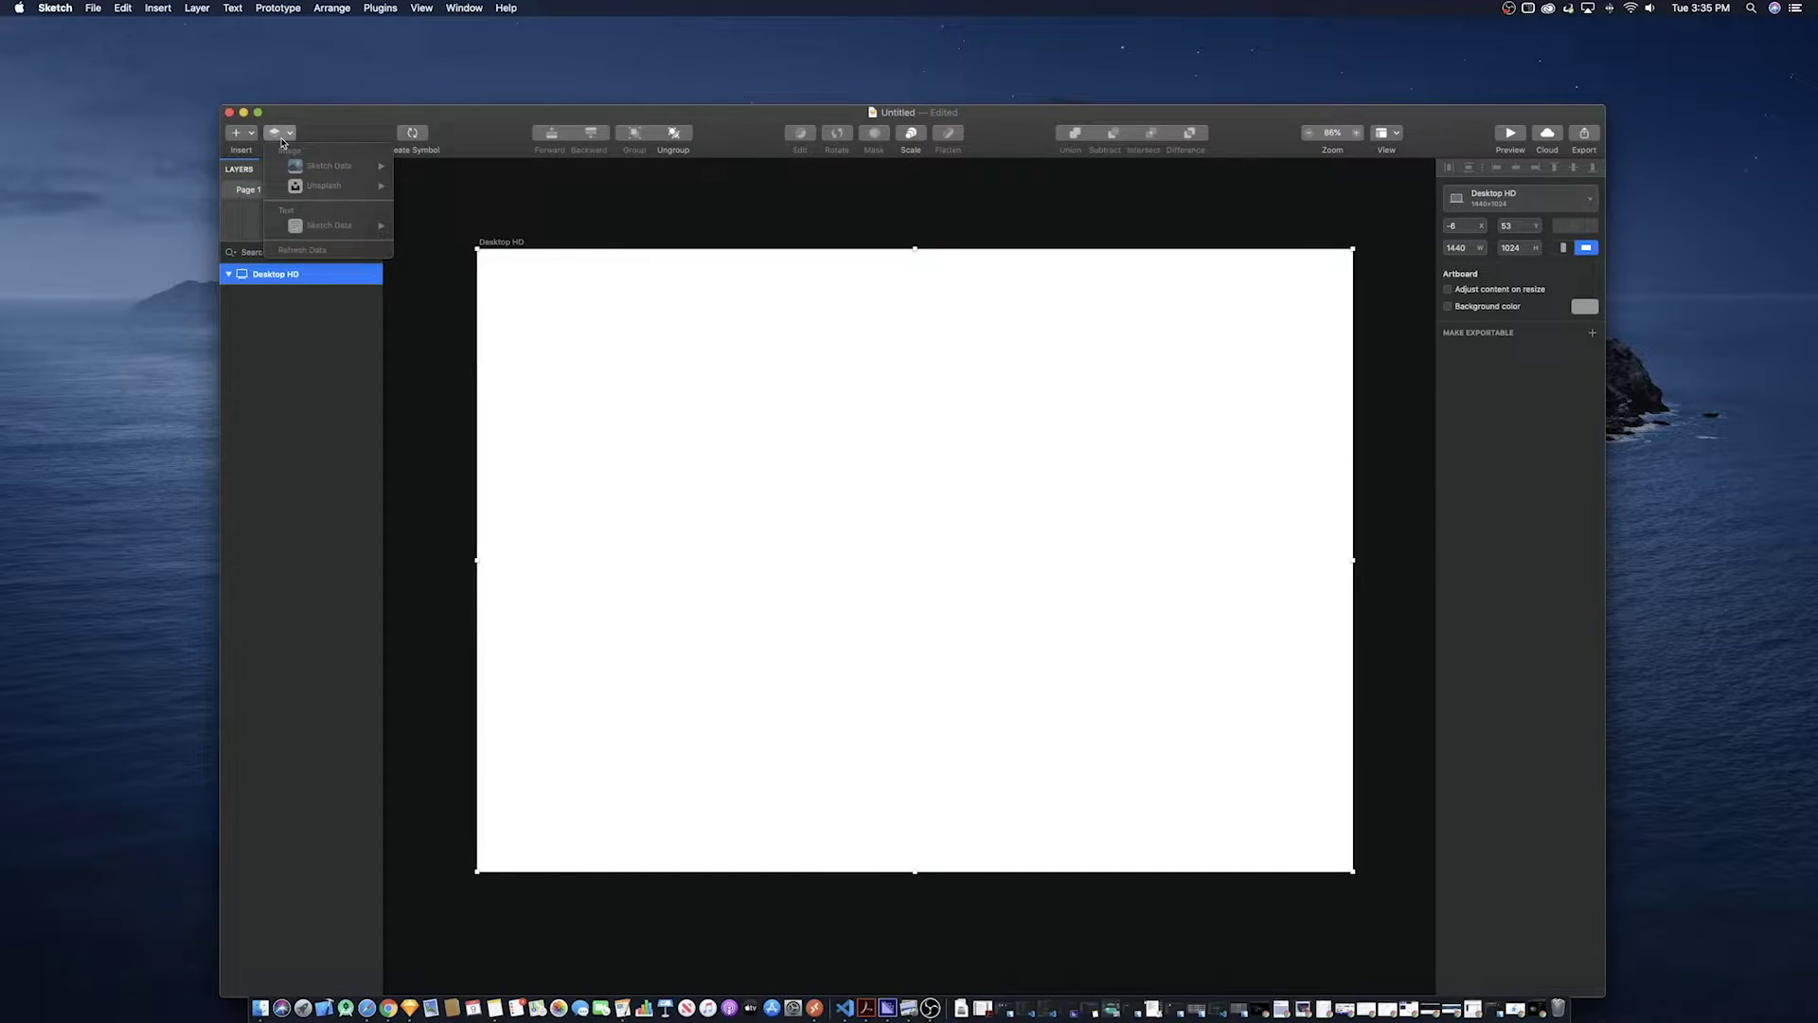
left_click(239, 133)
left_click(240, 132)
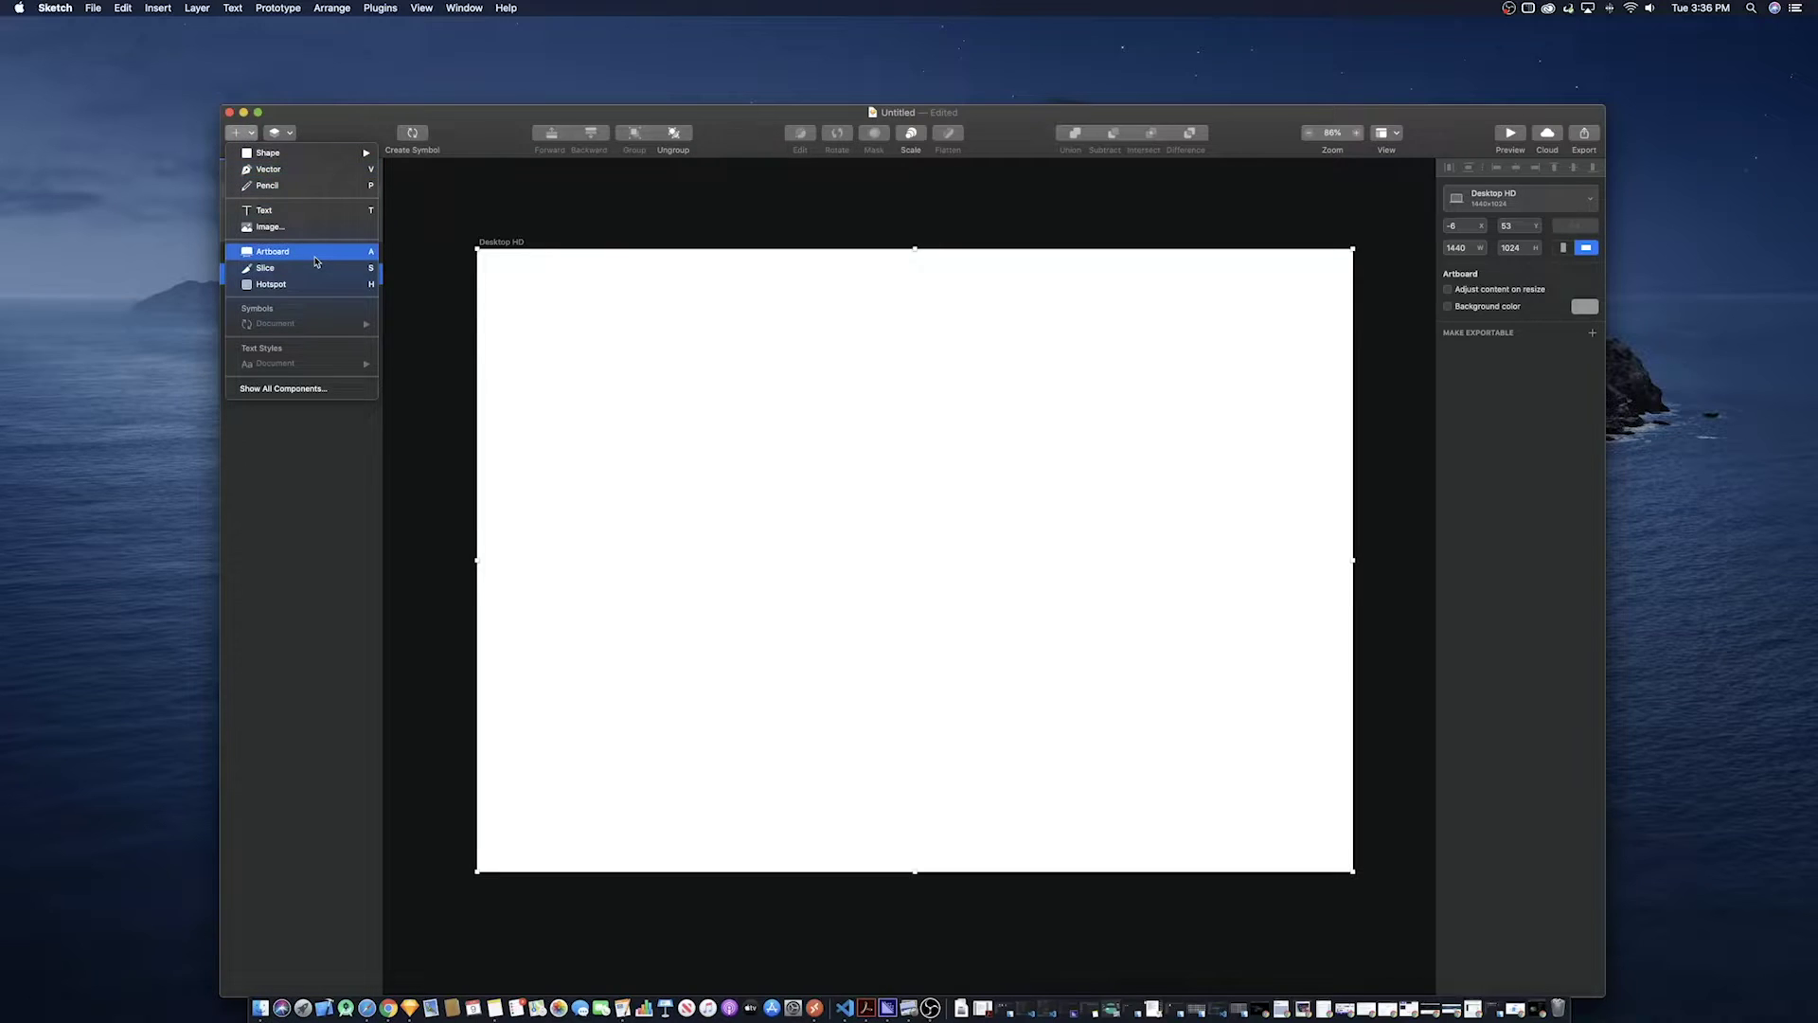
left_click(626, 398)
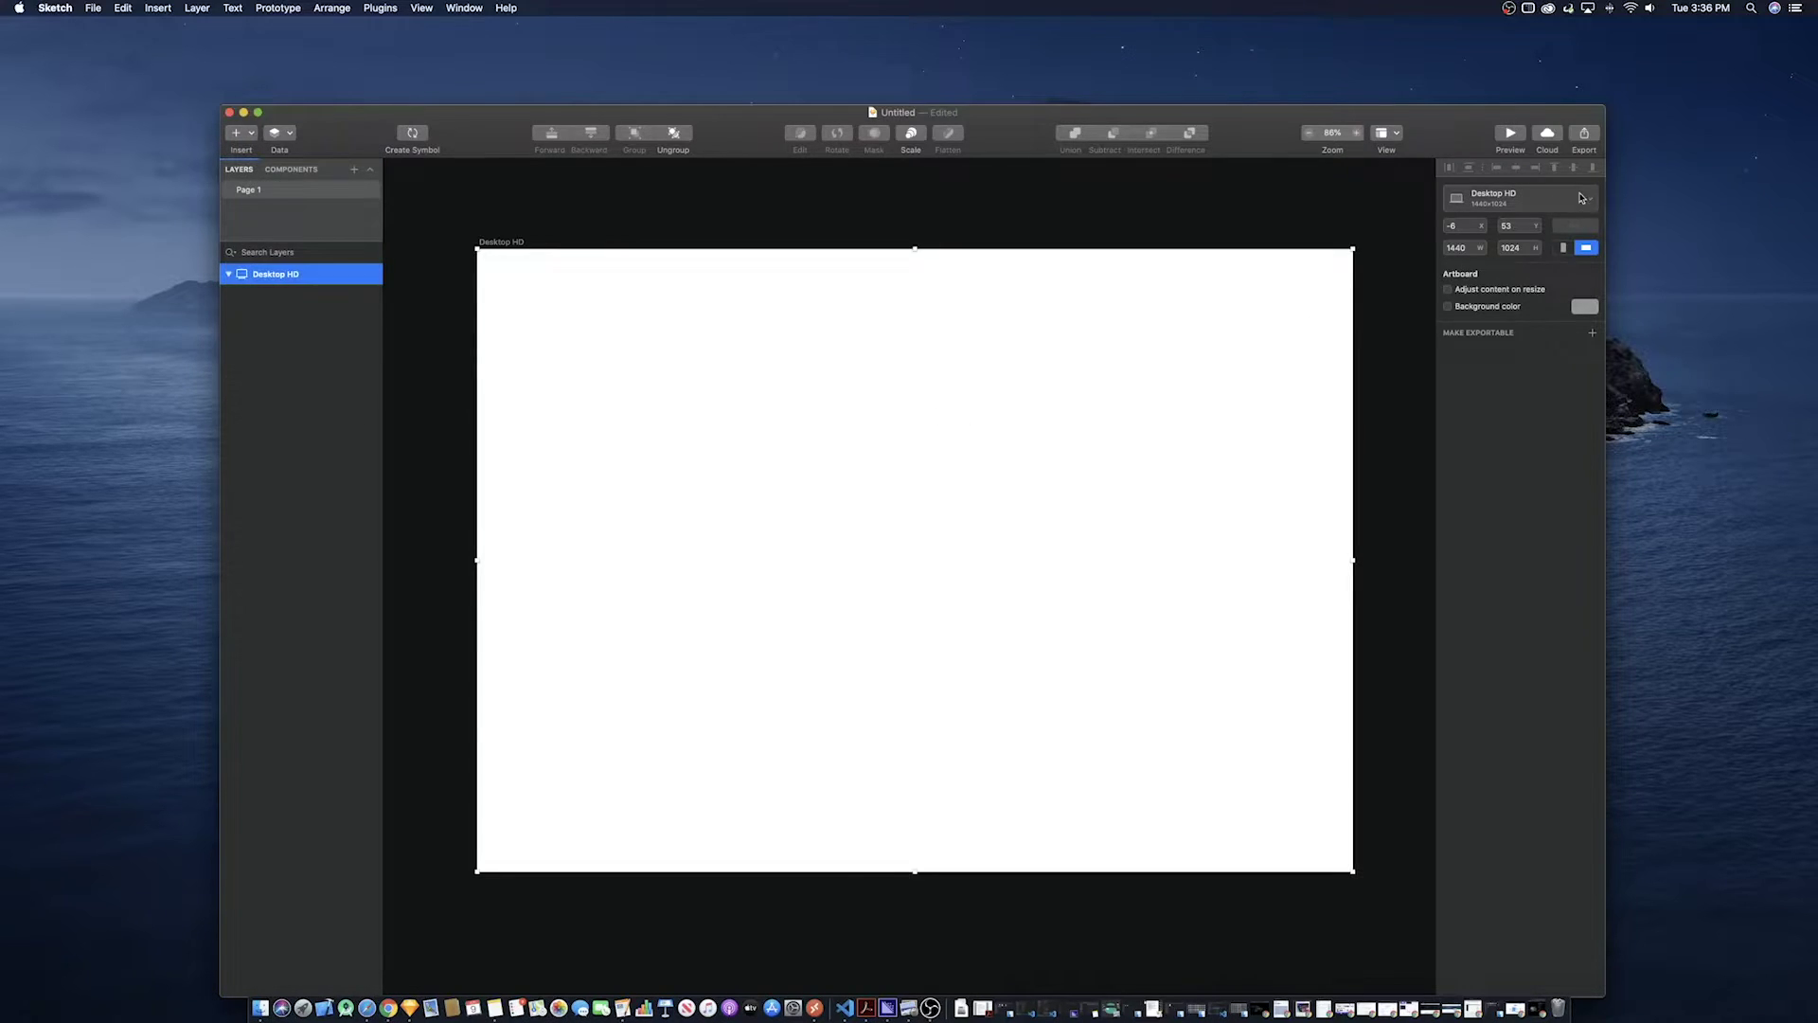
left_click(1582, 197)
left_click(1544, 237)
left_click(1544, 234)
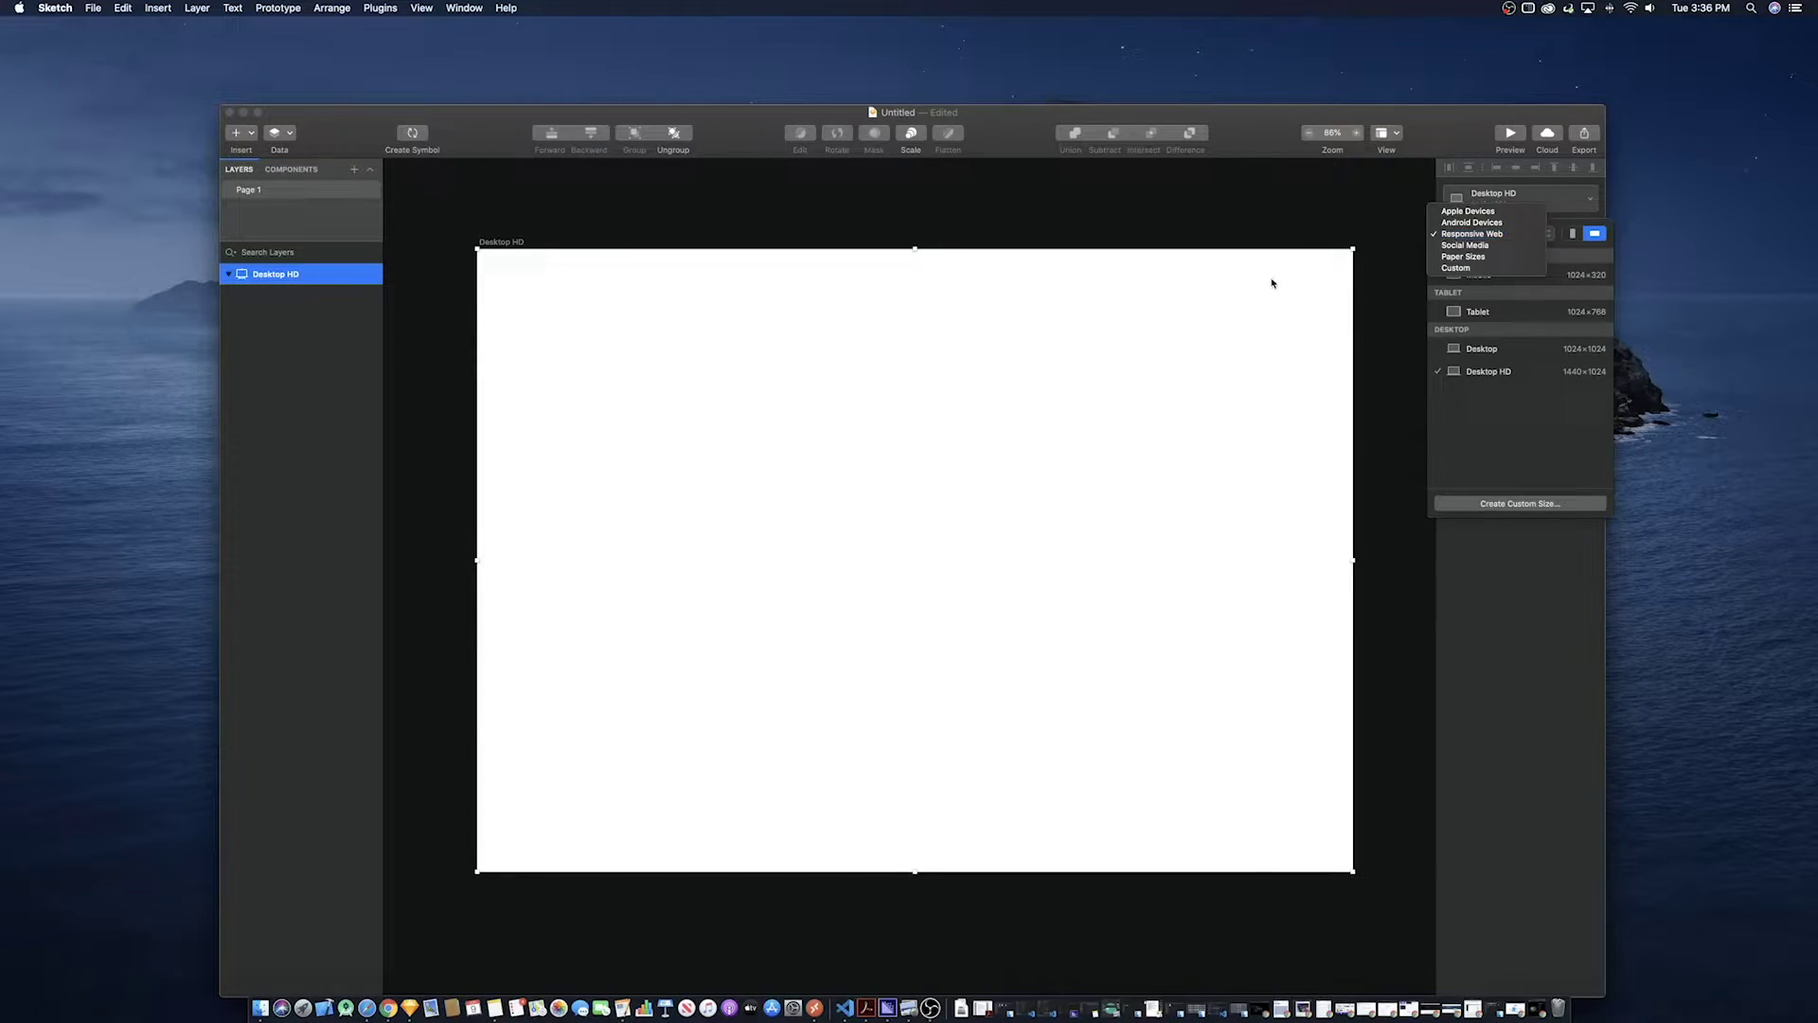
left_click(533, 234)
Draw a thin rectangle spanning the artboard's full width along its top edge as a header bar
left_click(250, 134)
mouse_move(270, 153)
left_click(424, 154)
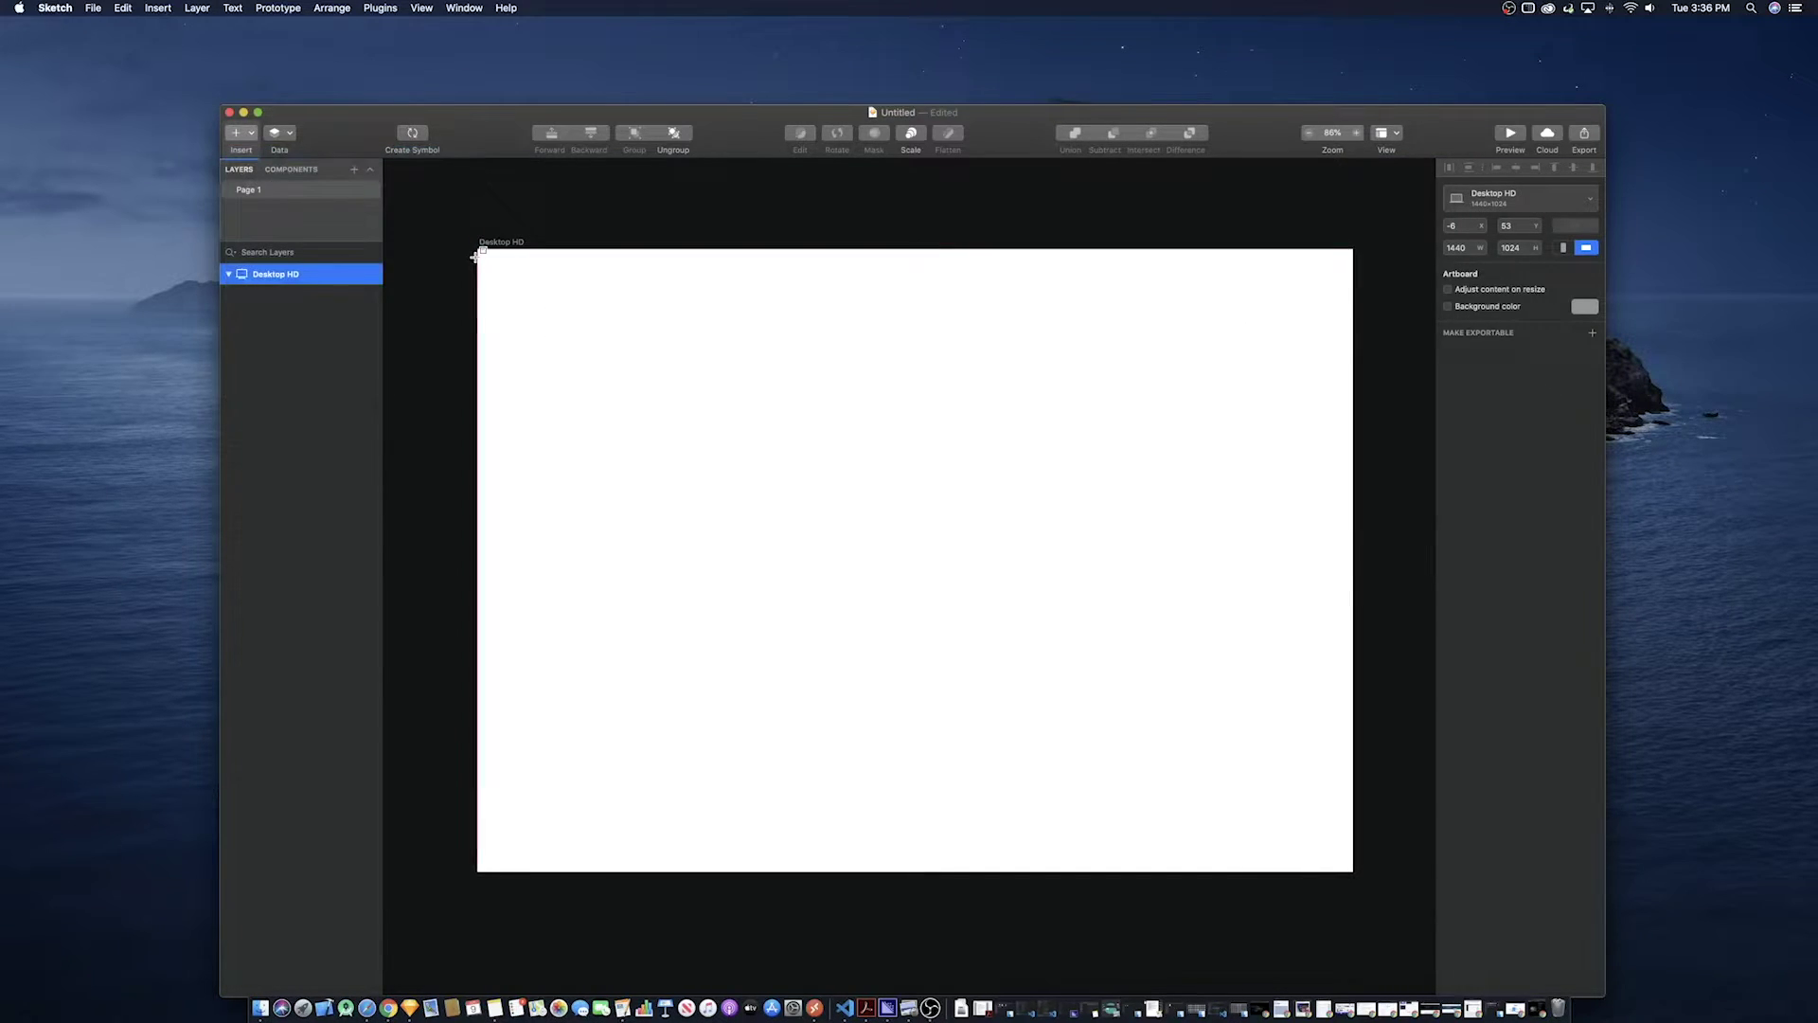
left_click_drag(476, 252, 1352, 294)
left_click(912, 341)
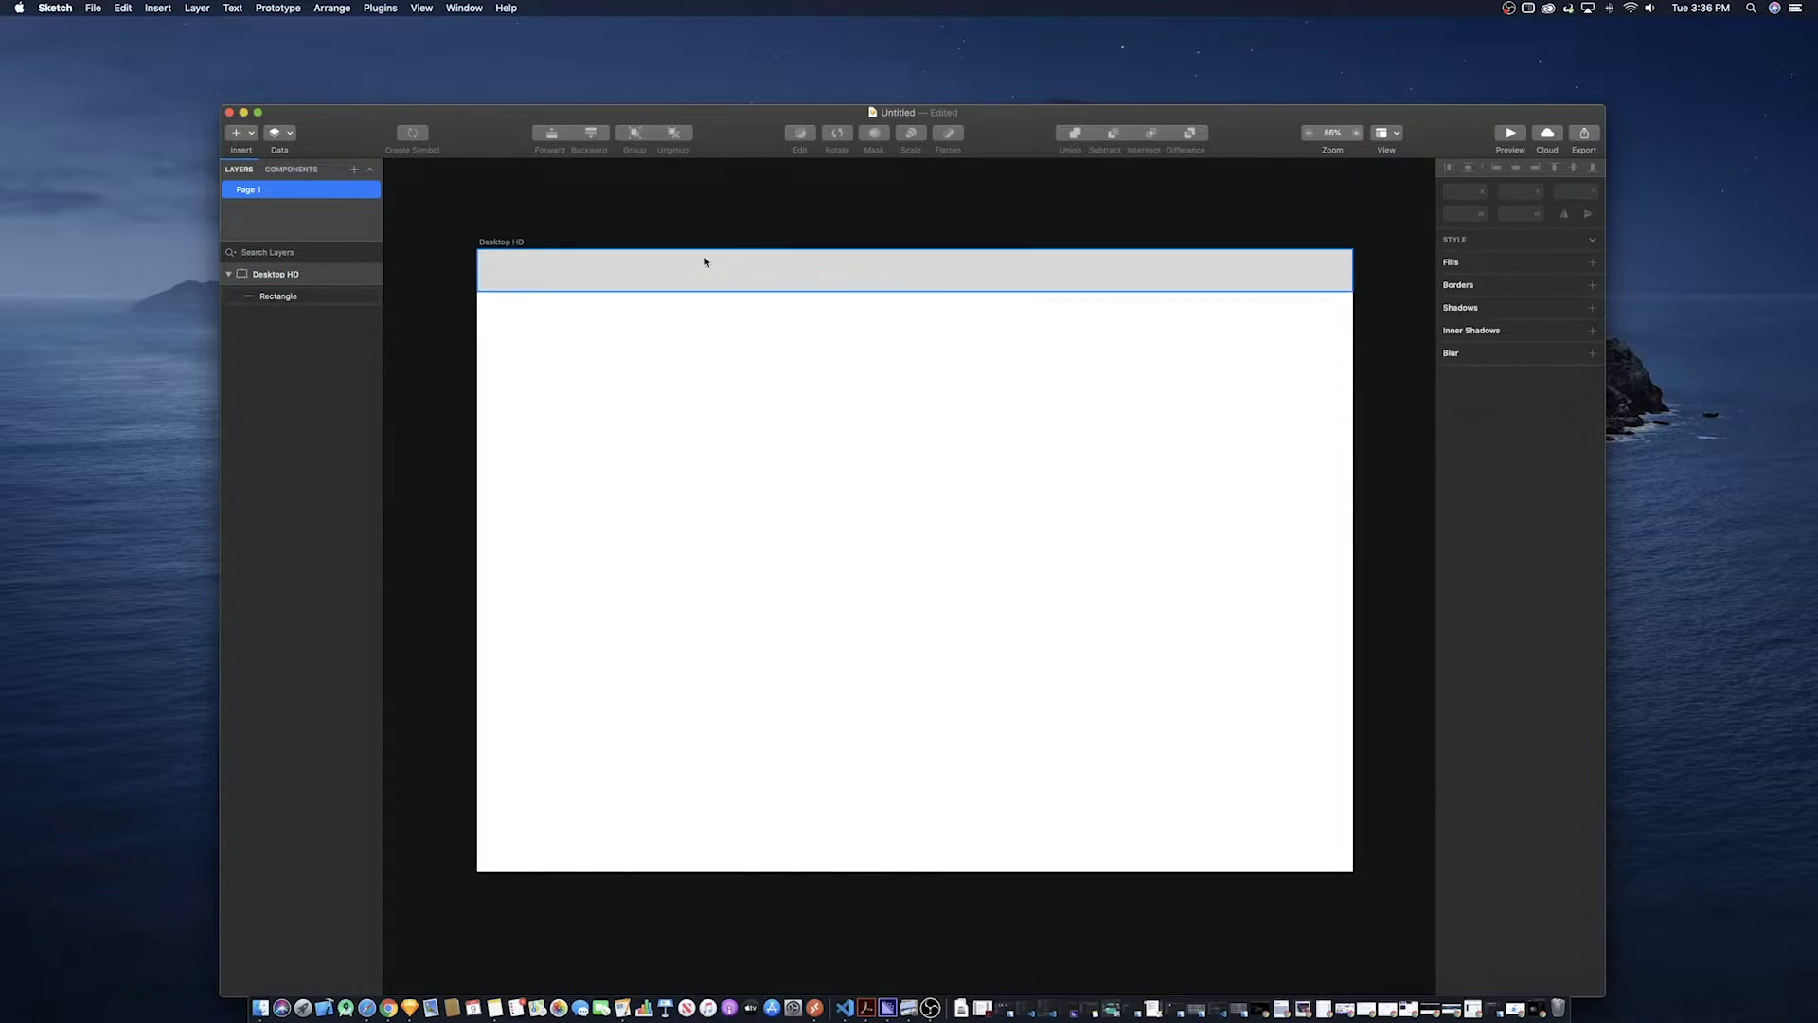
Expand the window to full screen and draw an oval of about 53 × 53 px toward the header bar's right end
left_click(242, 140)
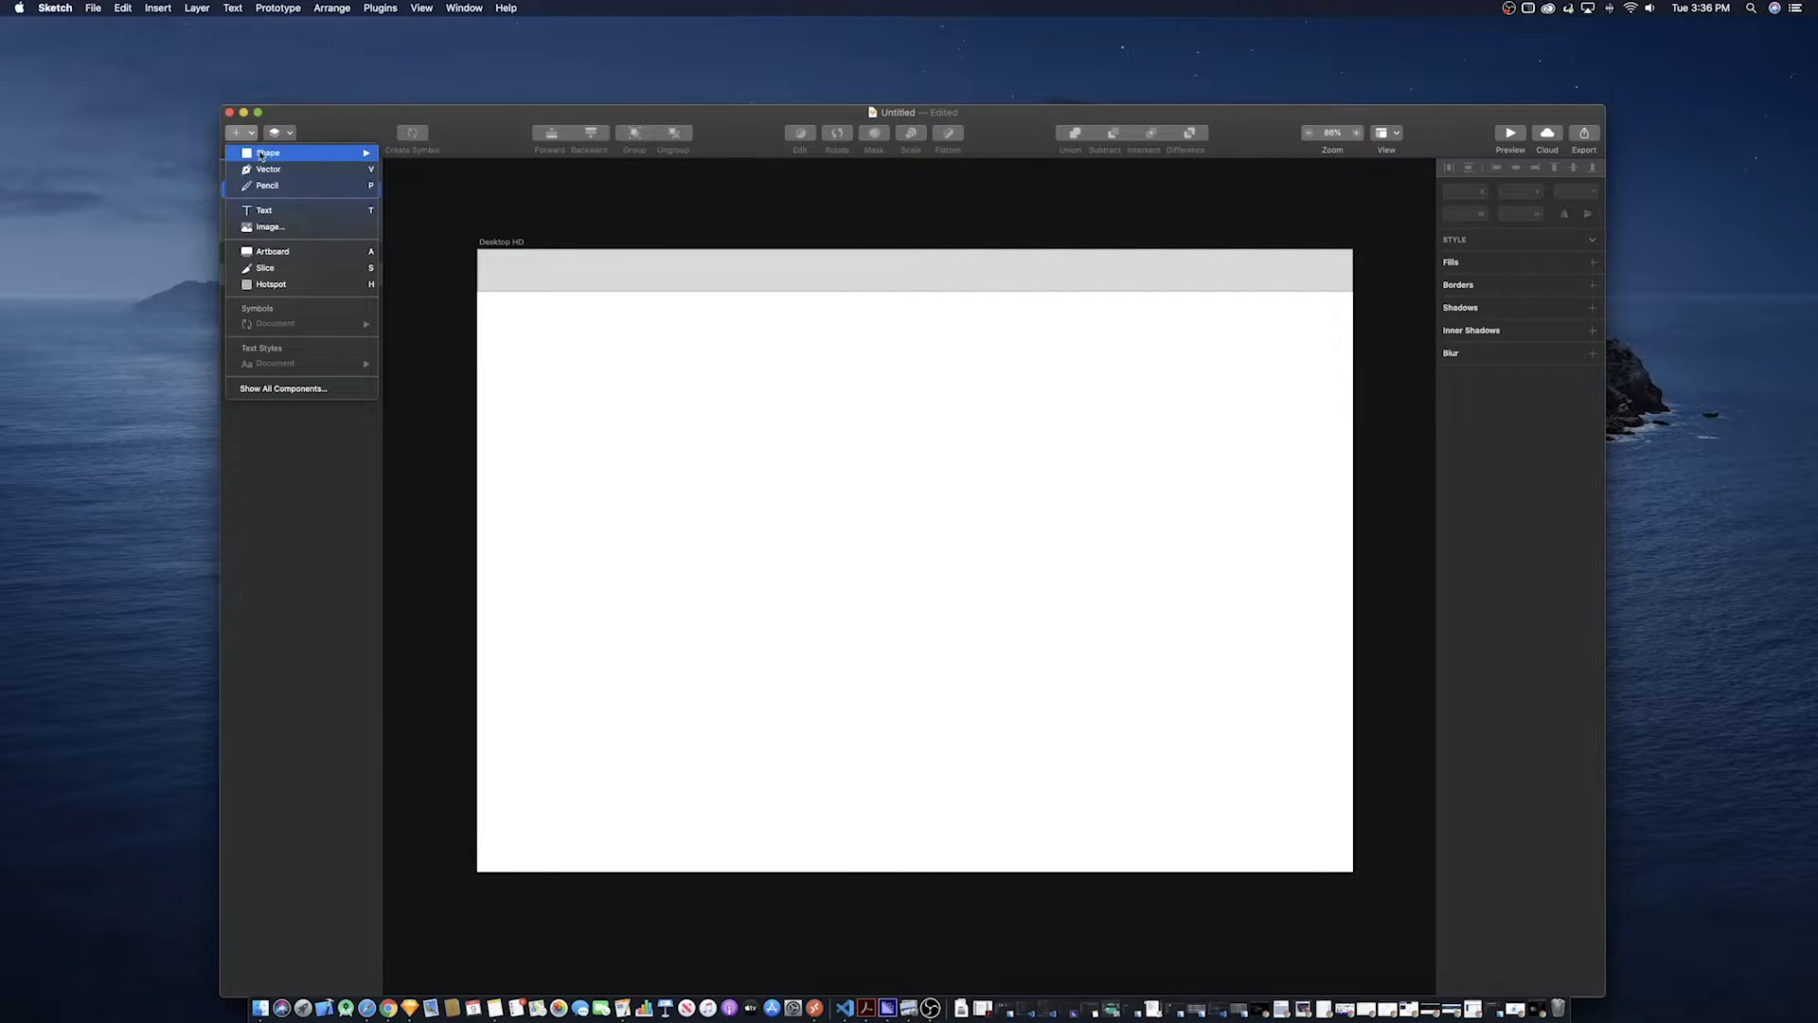
mouse_move(260, 156)
left_click(258, 112)
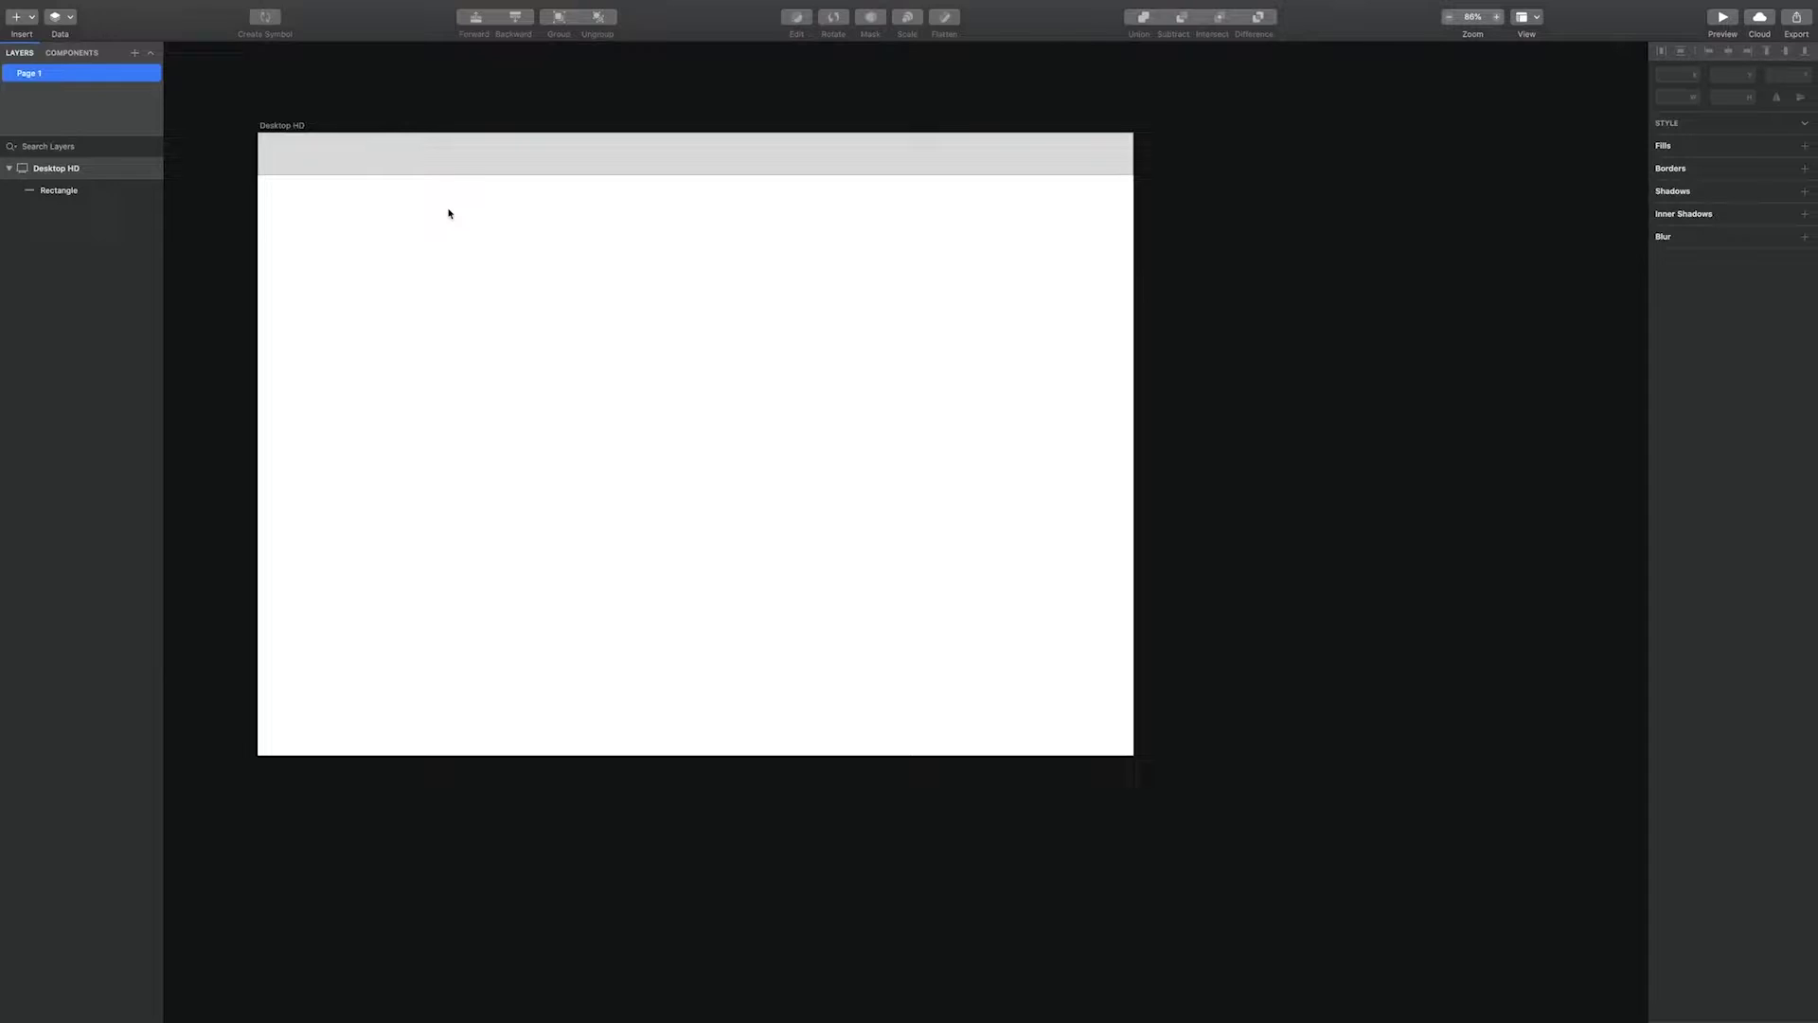
scroll(449, 214, "up", 3)
scroll(448, 213, "down", 1)
scroll(444, 209, "left", 1)
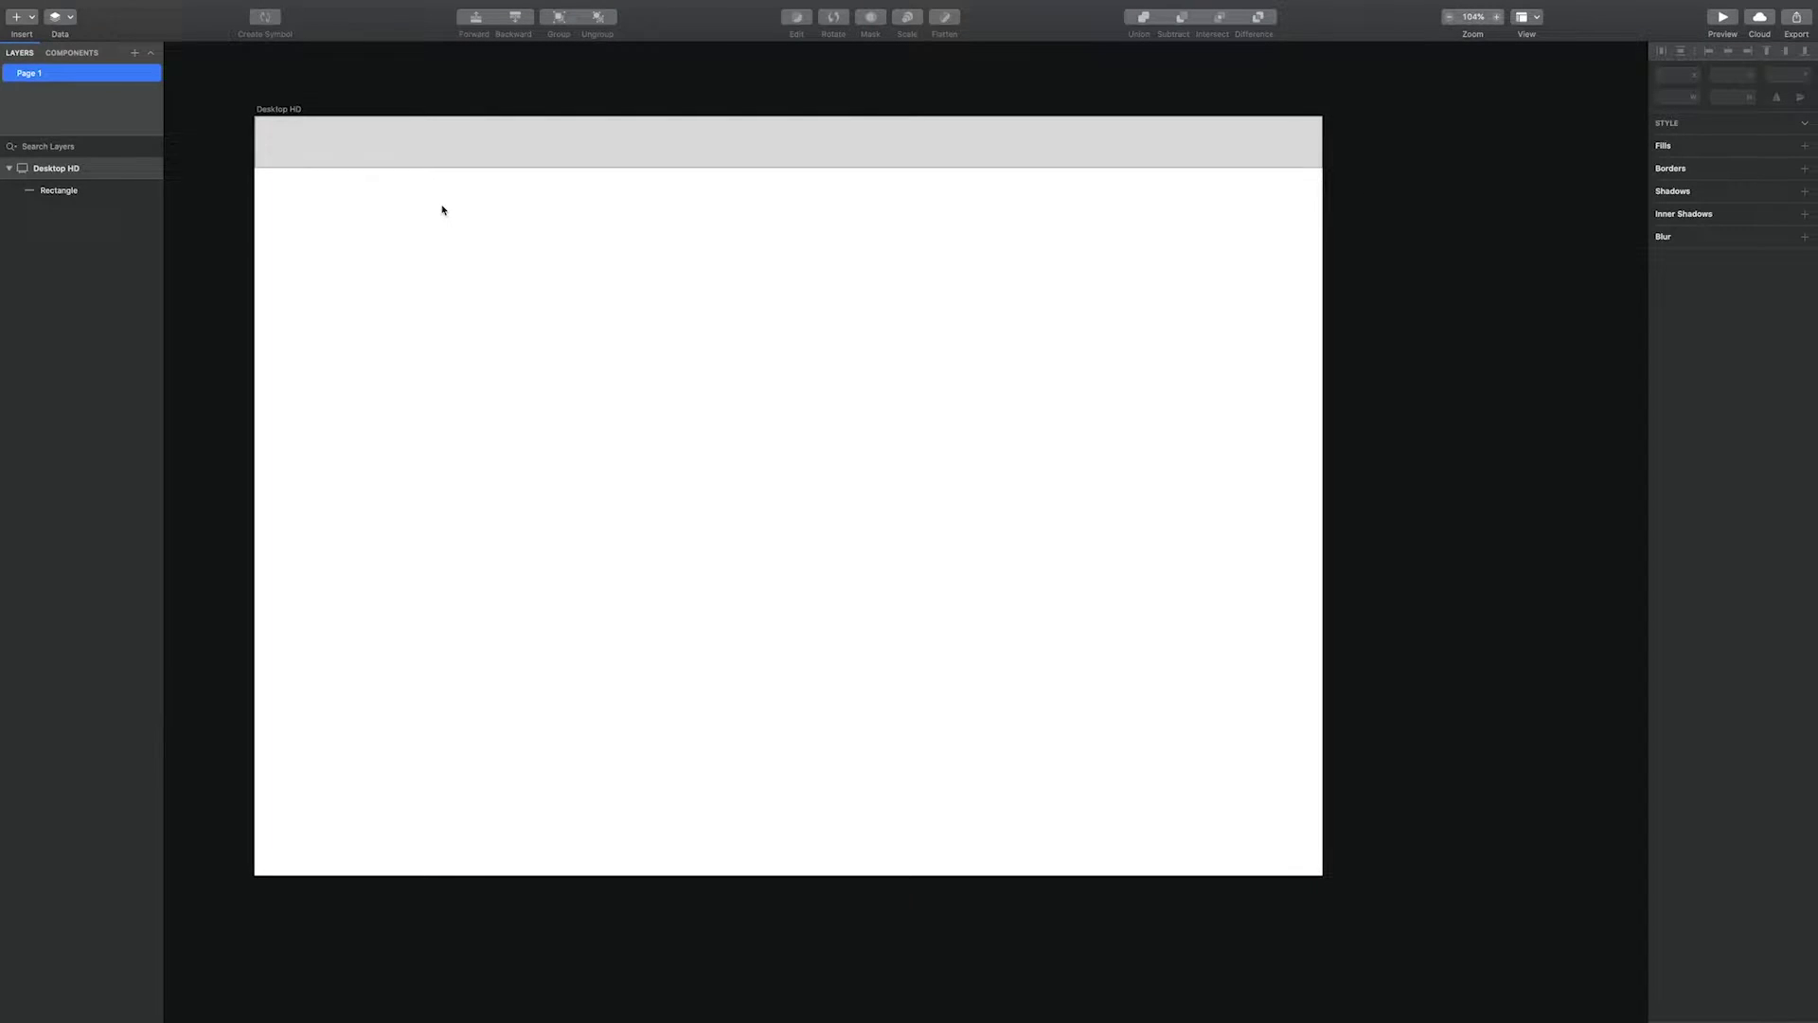
left_click(71, 30)
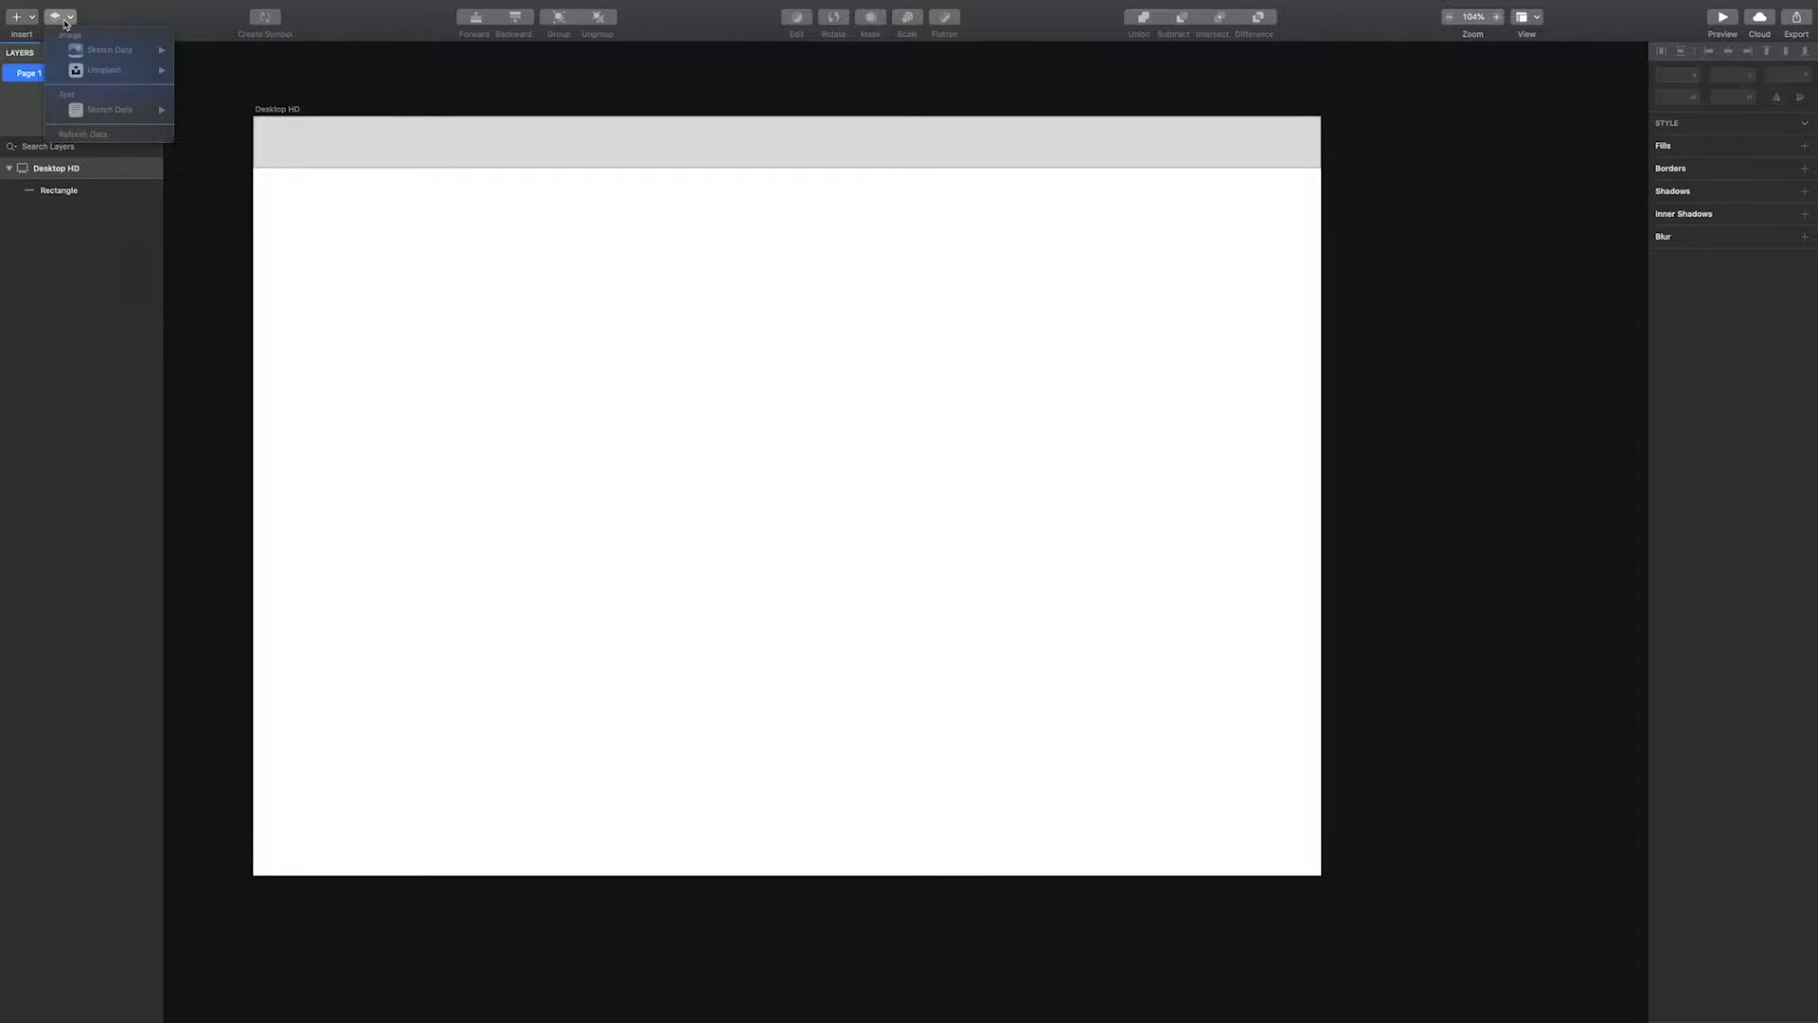
left_click(19, 17)
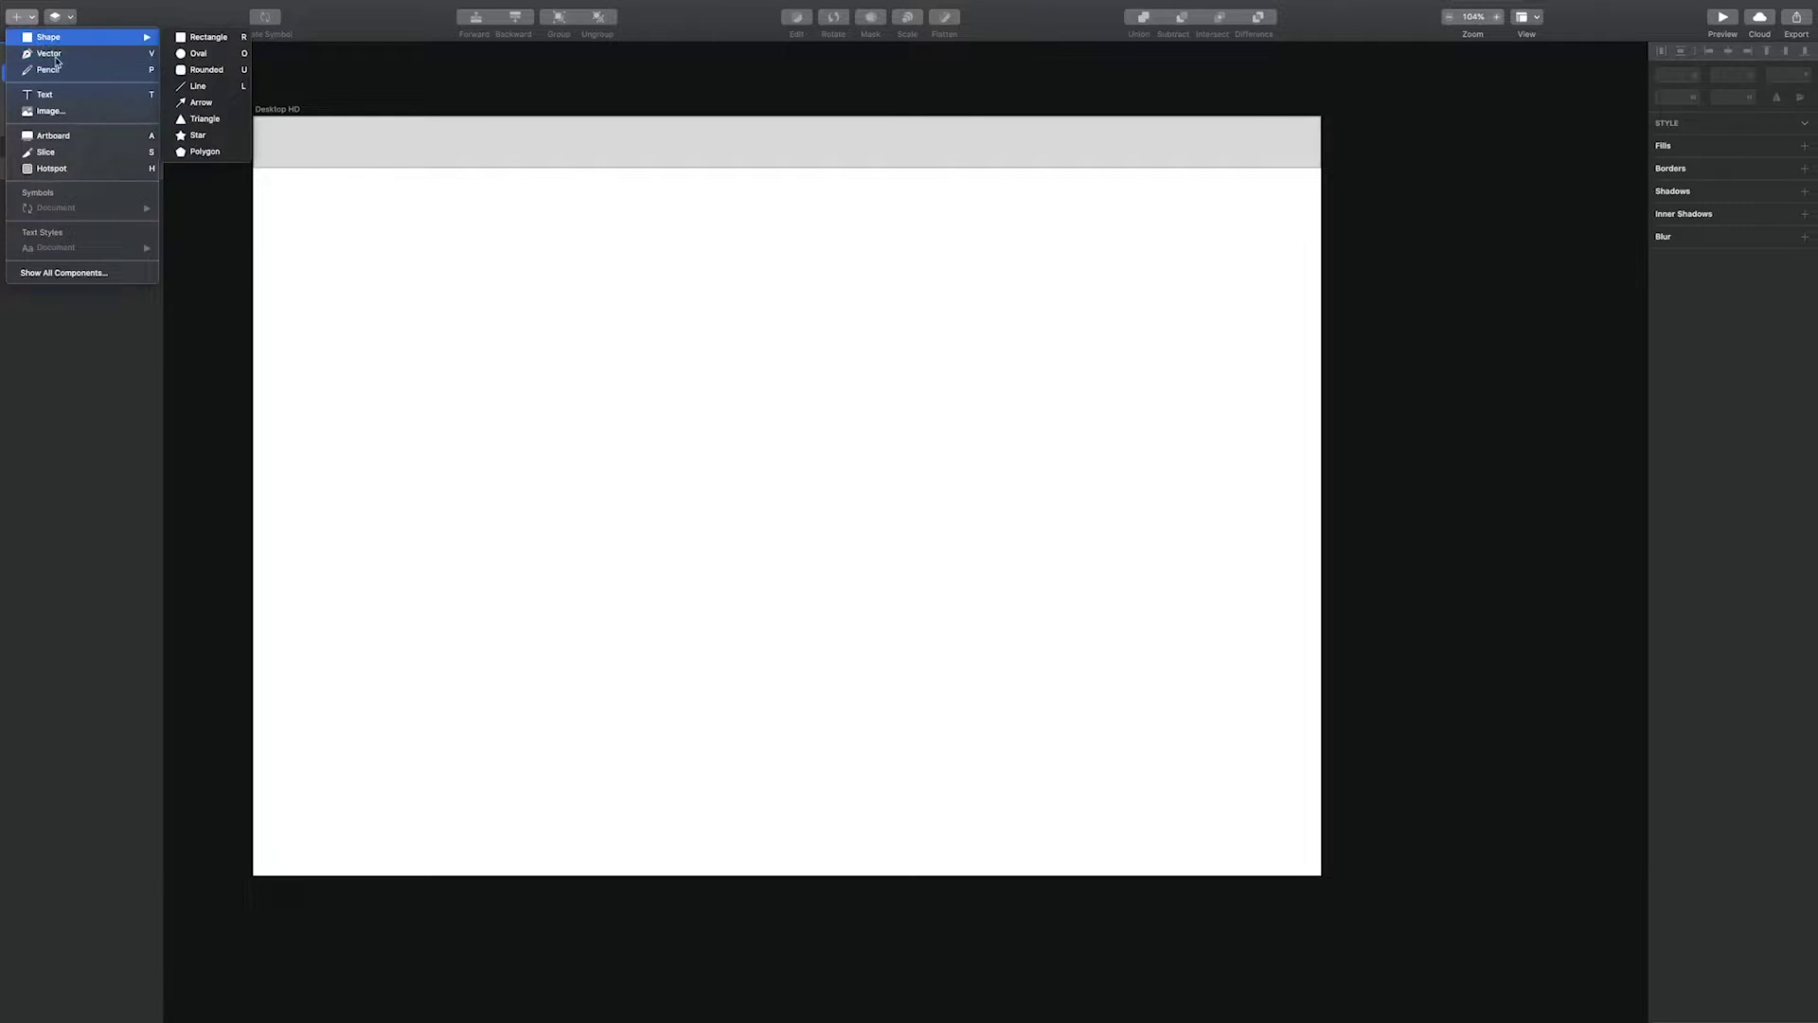
mouse_move(48, 38)
left_click(210, 54)
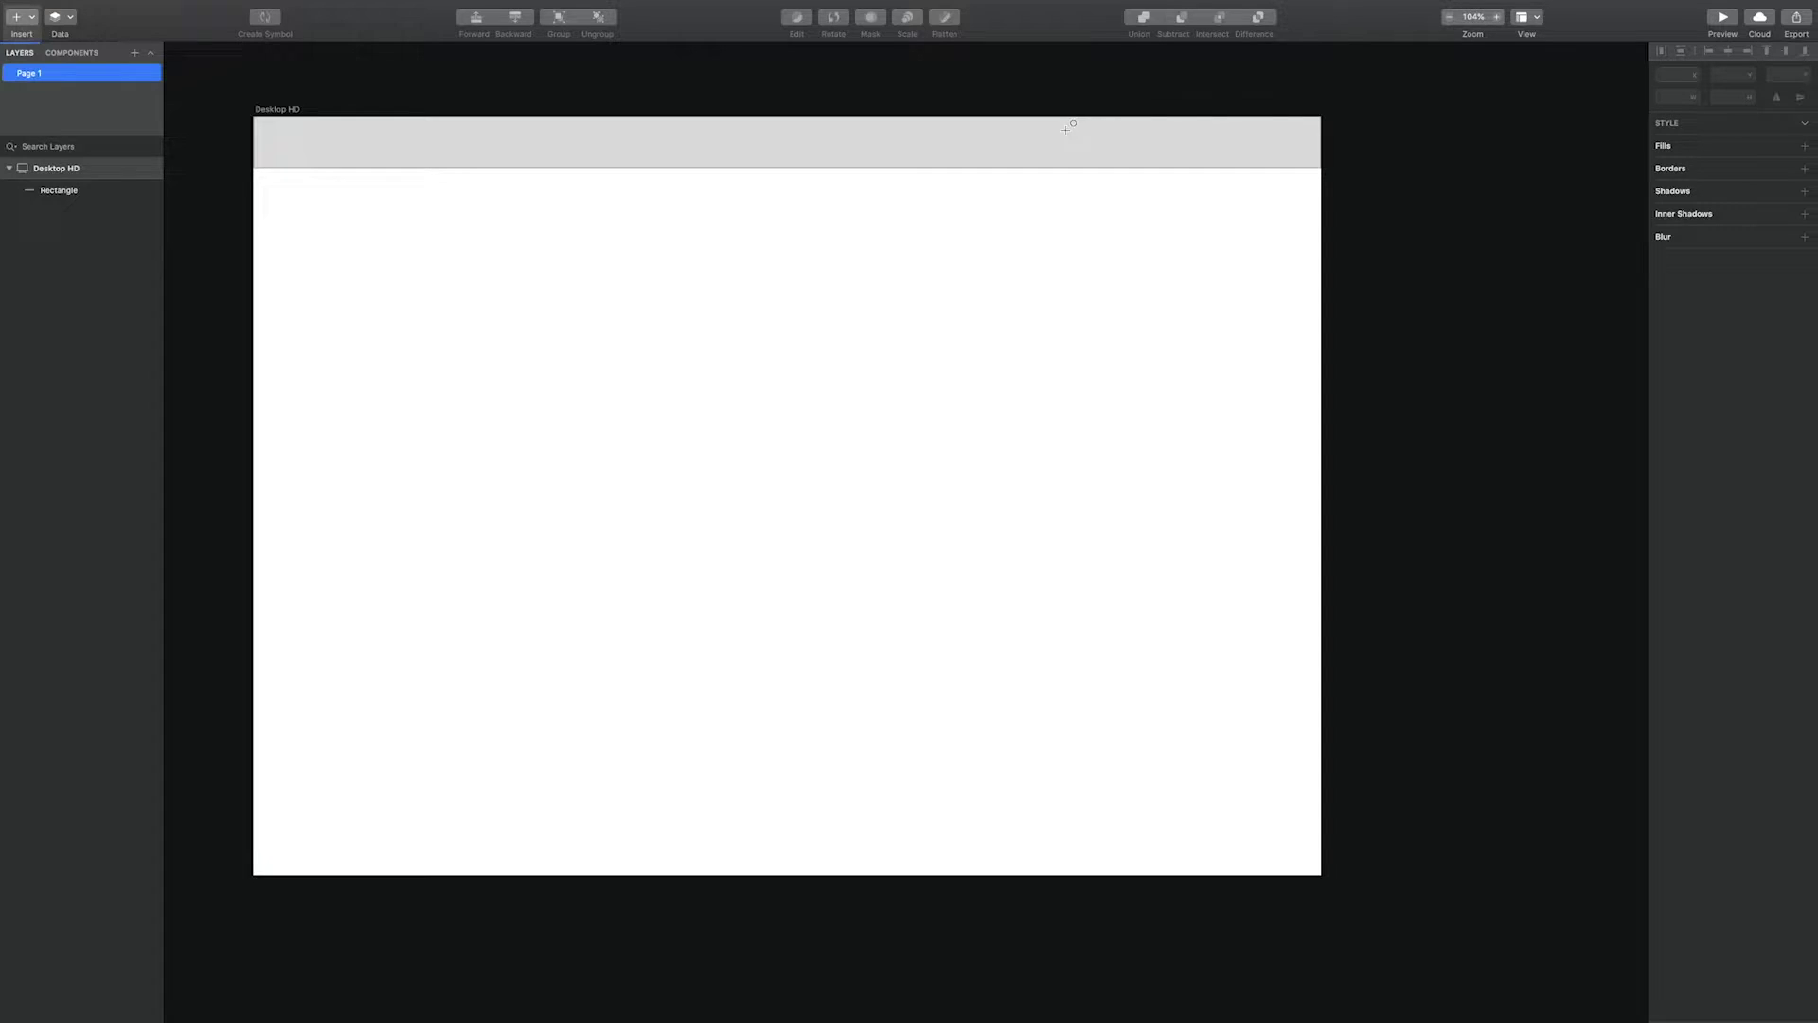
left_click_drag(1055, 126, 1098, 161)
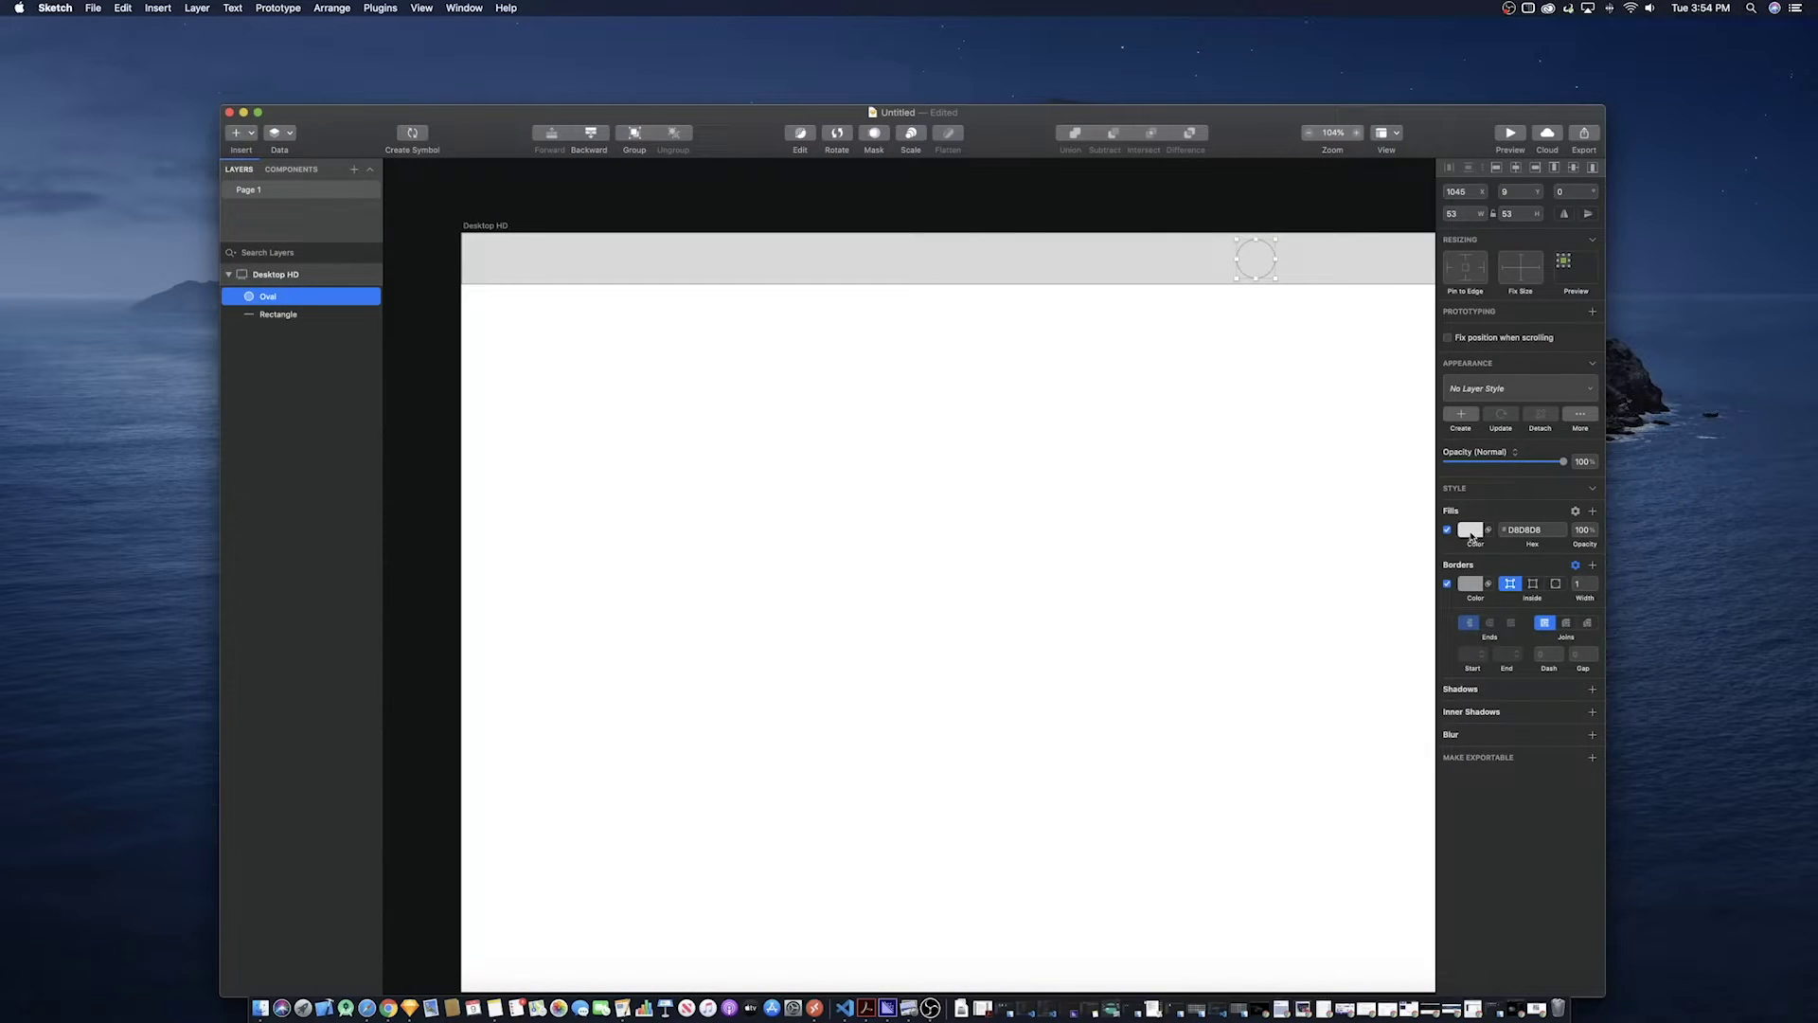
Fill the oval with the image profile_avatar.png
left_click(1471, 530)
left_click(1571, 561)
left_click(1520, 646)
left_click(805, 273)
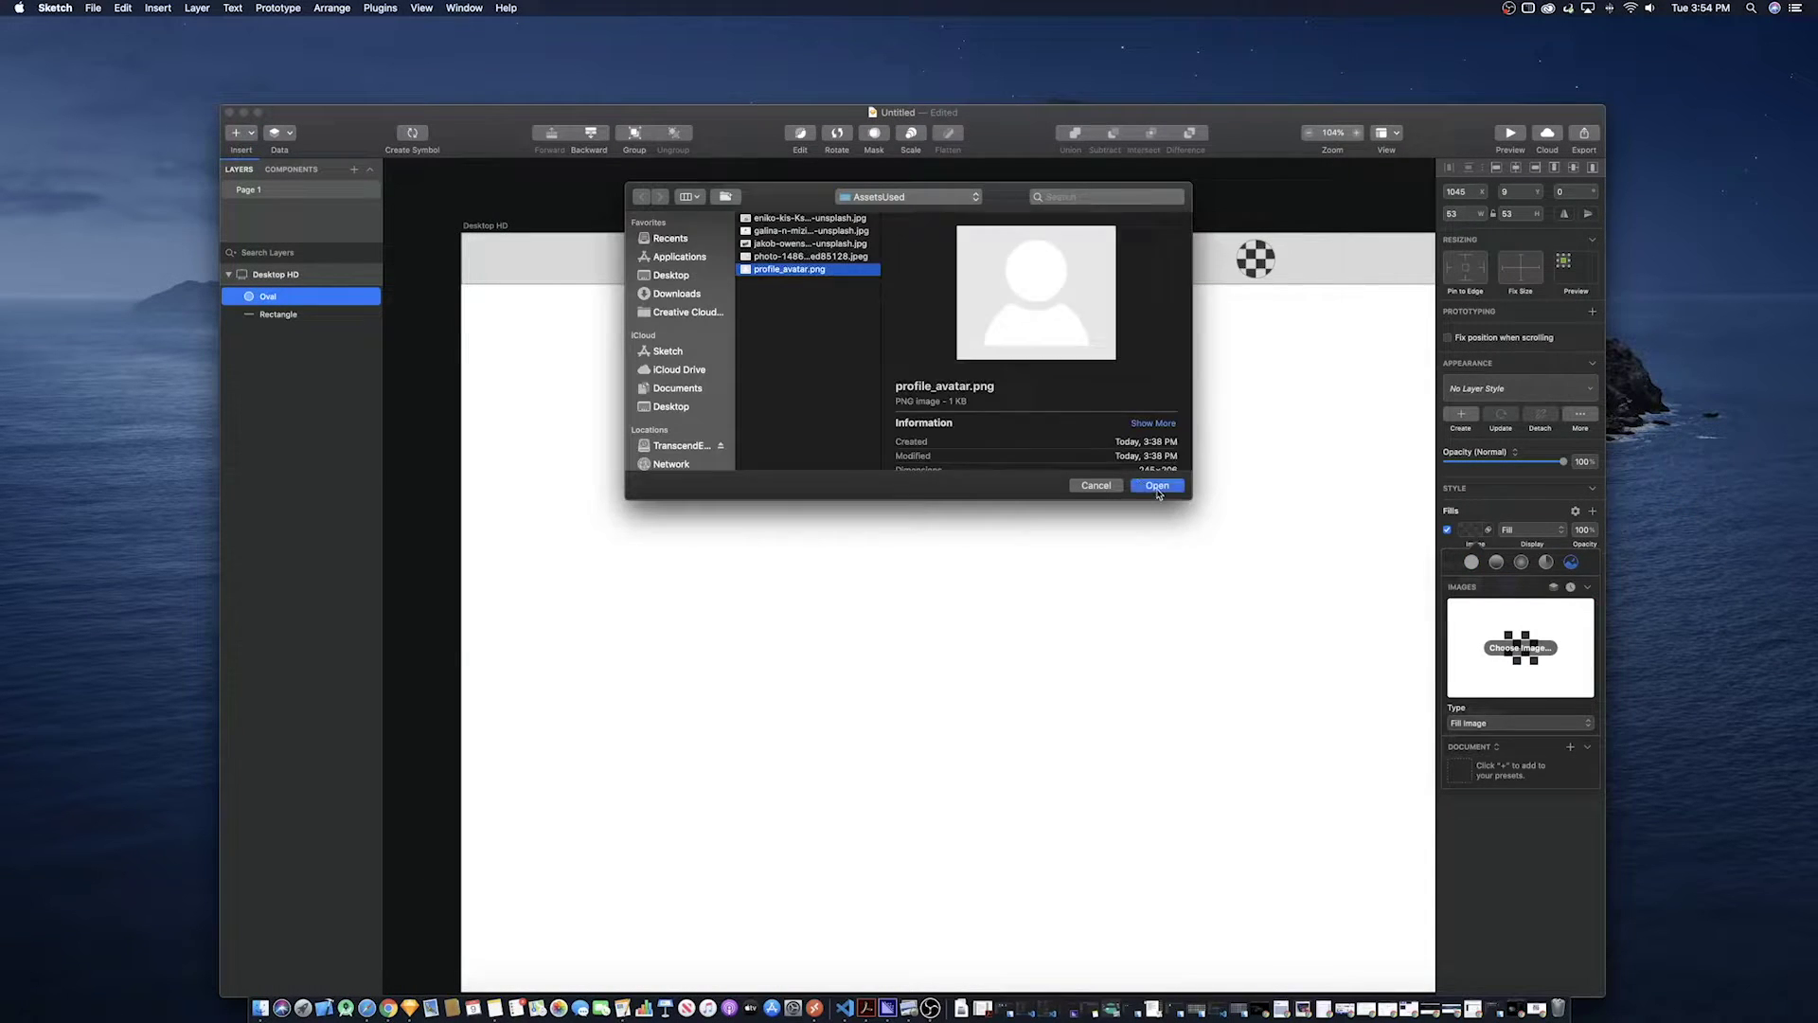
left_click(1157, 490)
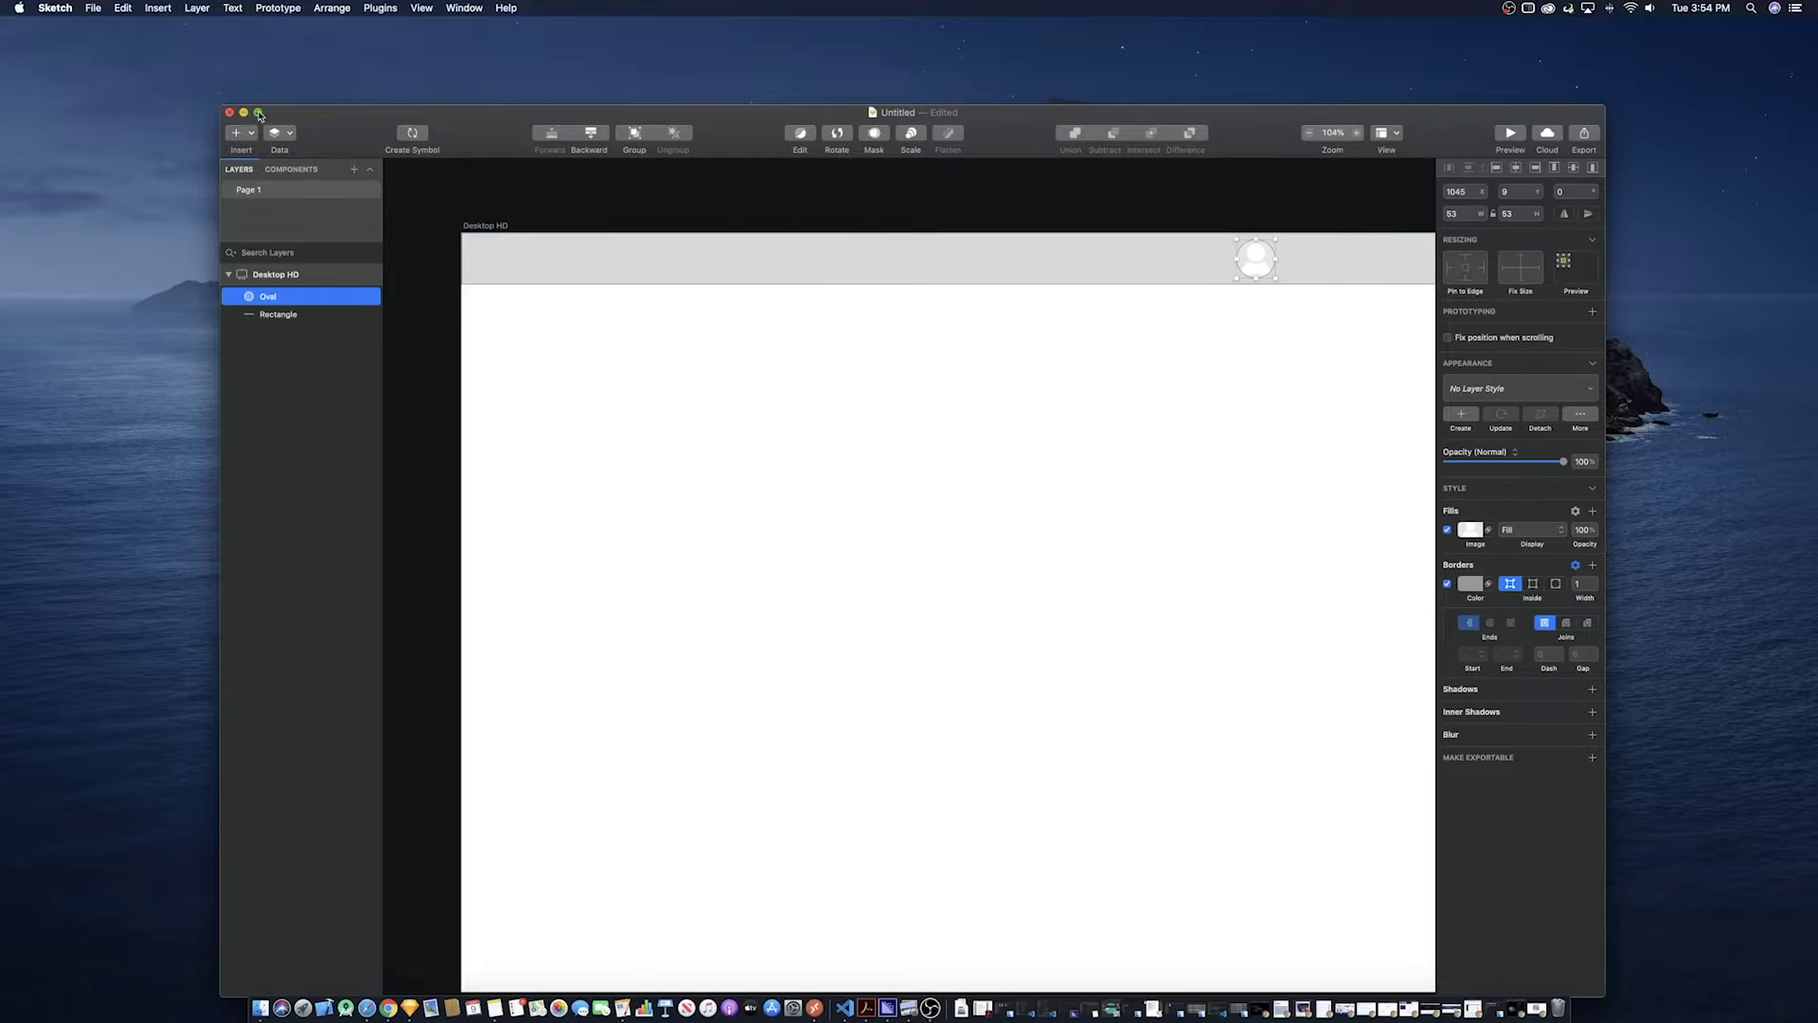
Insert a text layer with the profile's full name in the header bar, just right of the avatar
left_click(258, 112)
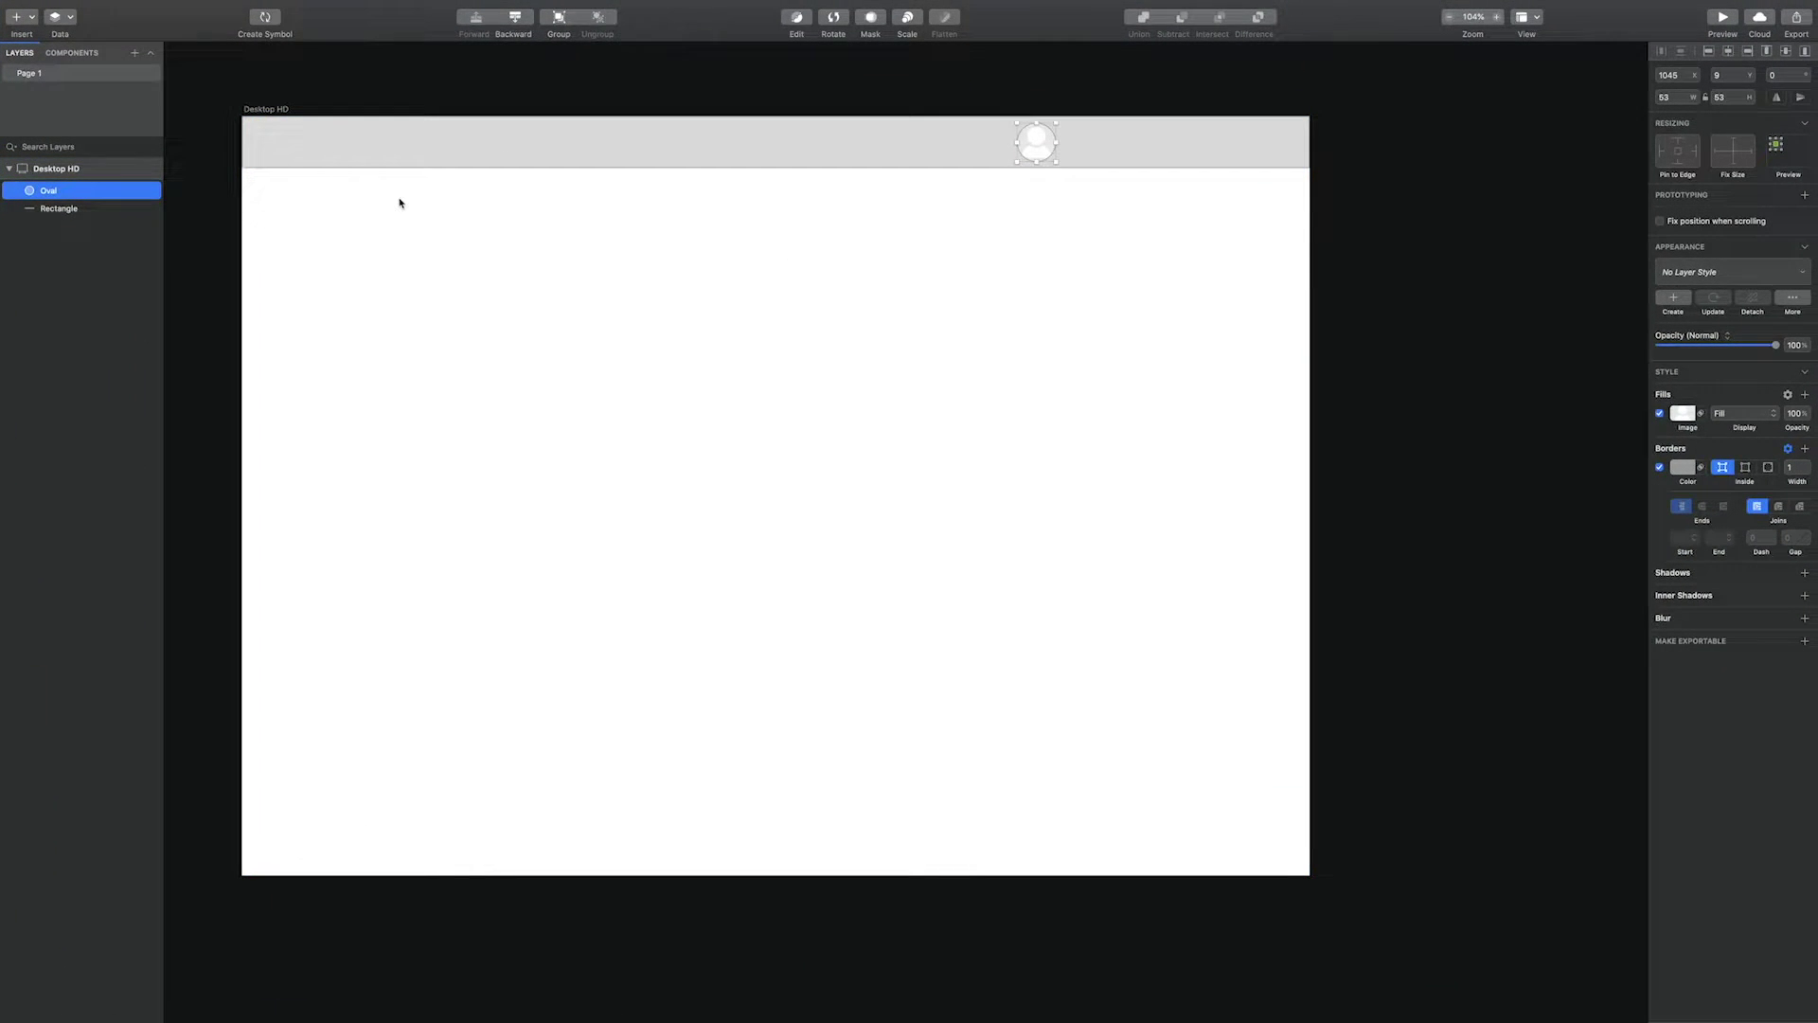
left_click(1087, 184)
left_click(60, 18)
left_click(30, 18)
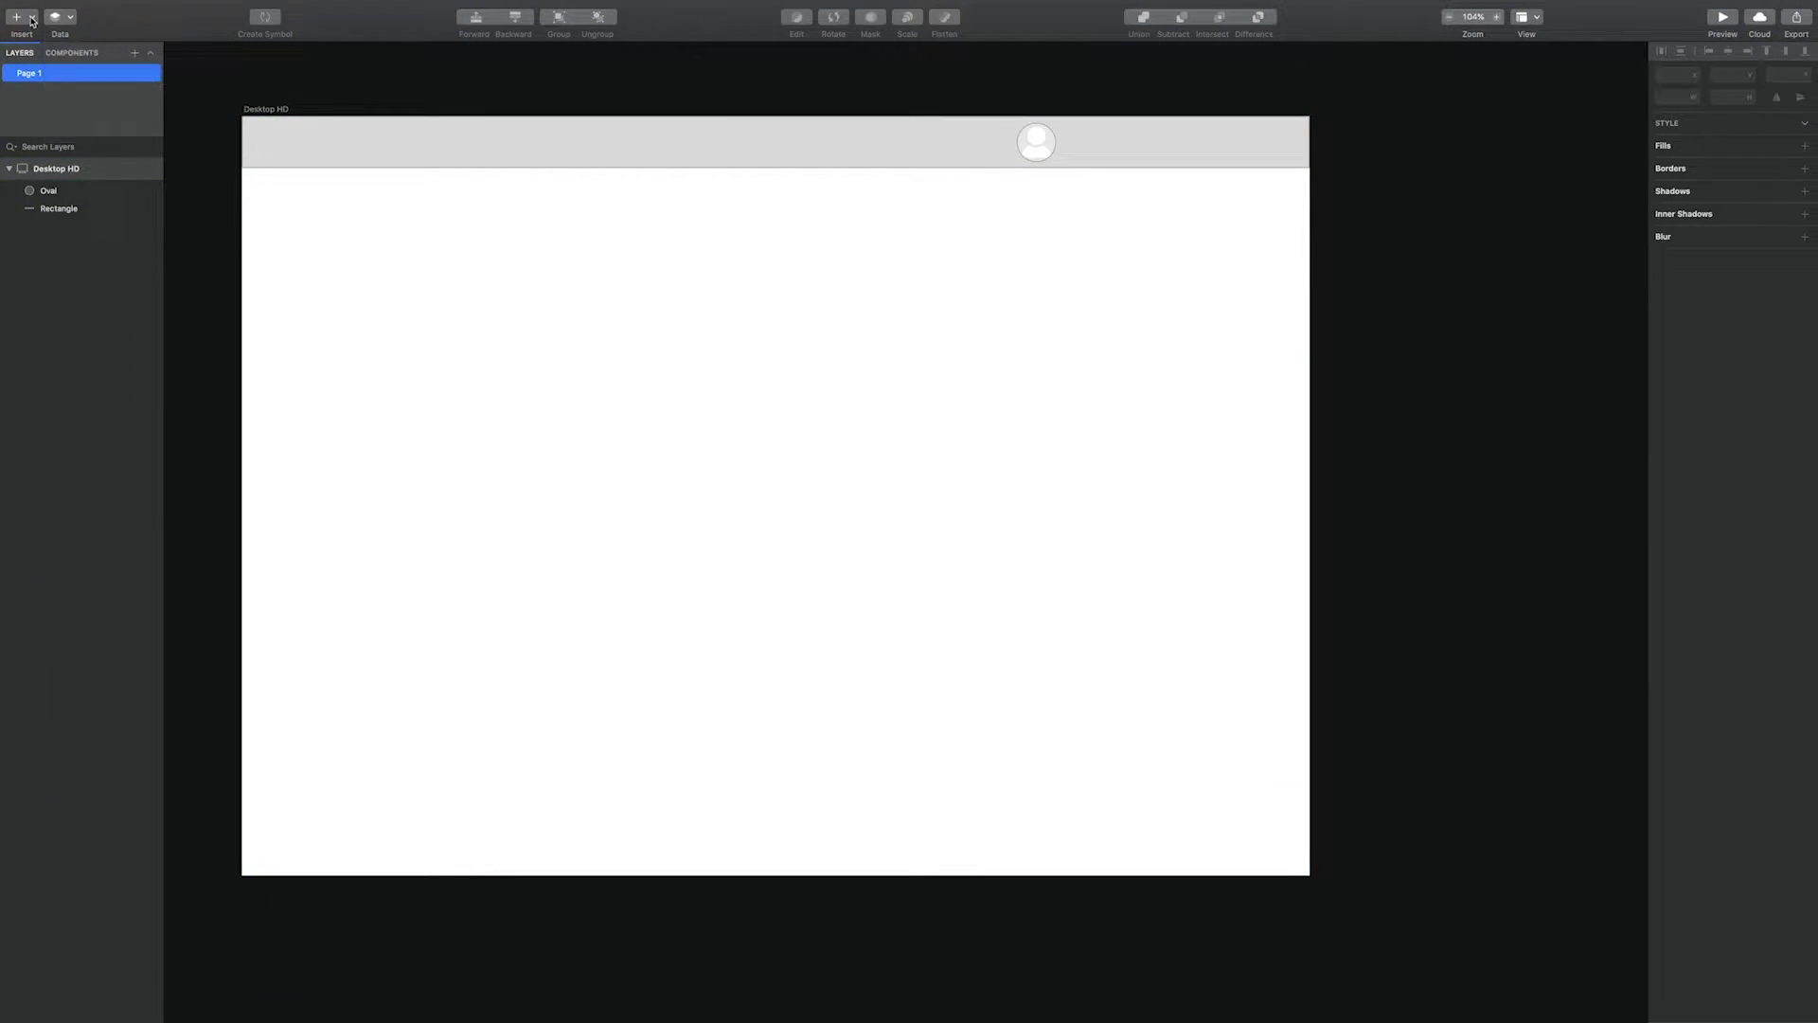
left_click(30, 18)
left_click(45, 94)
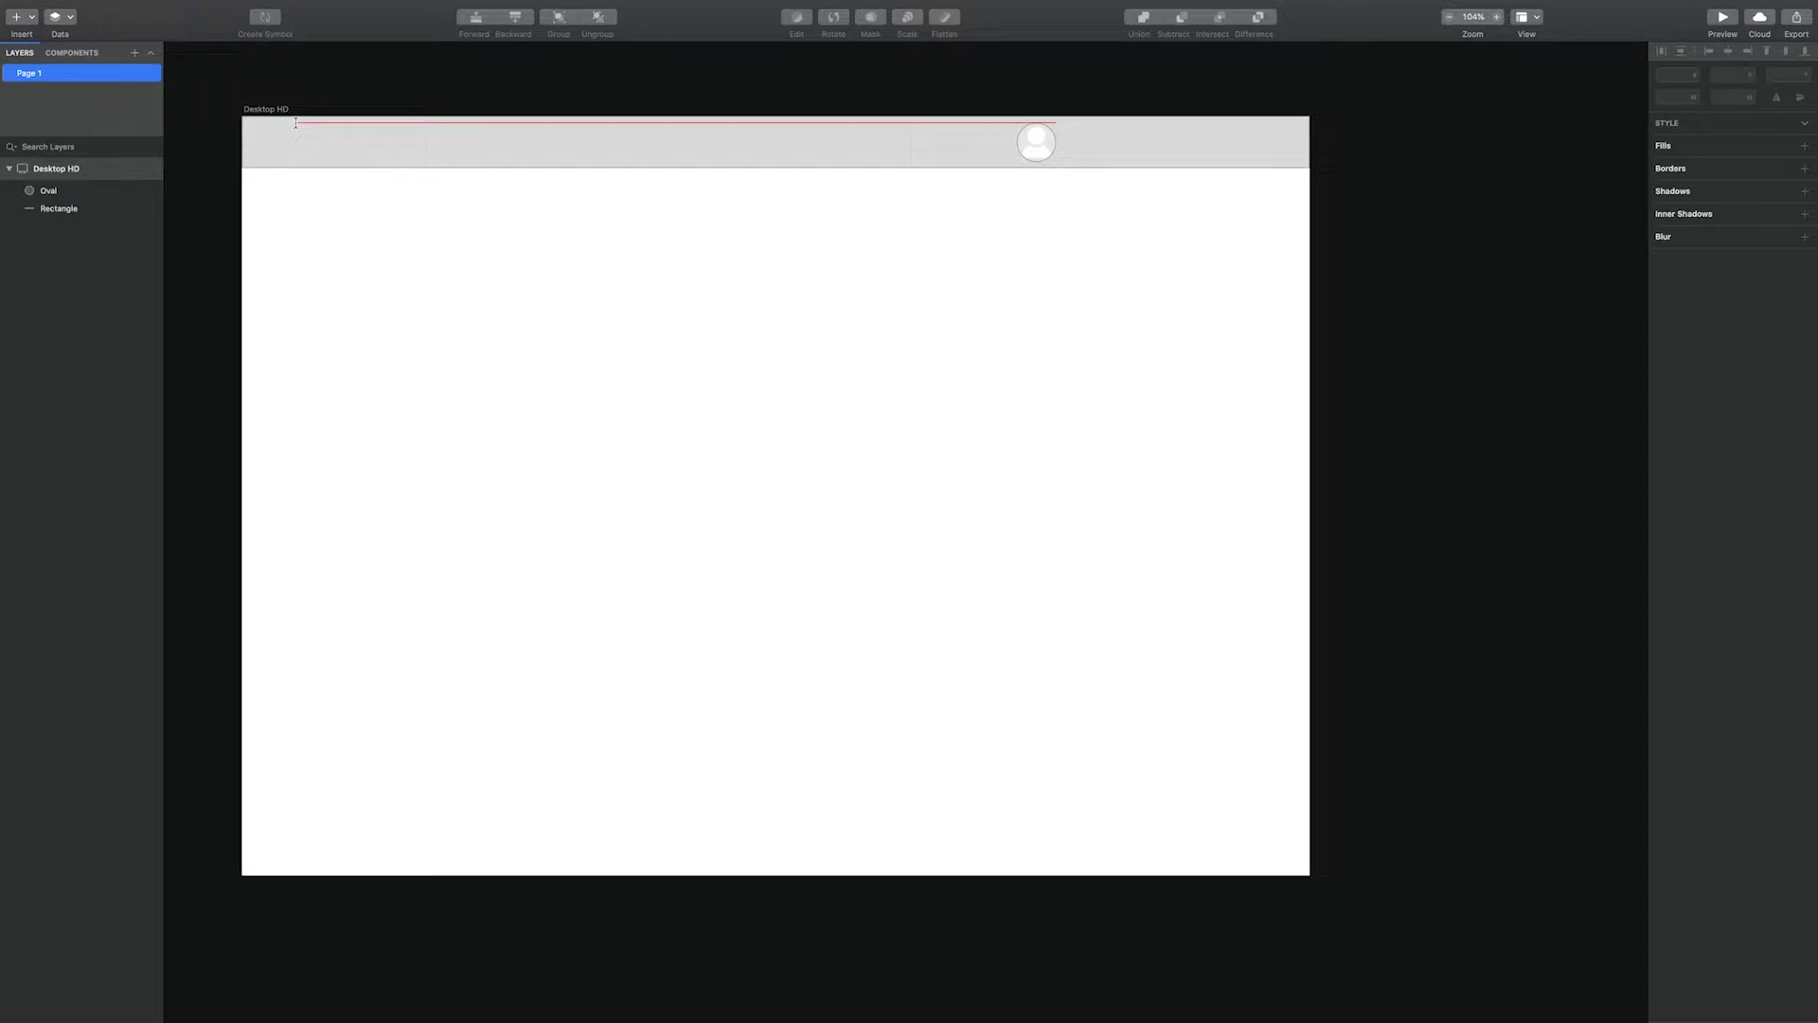
left_click(1074, 135)
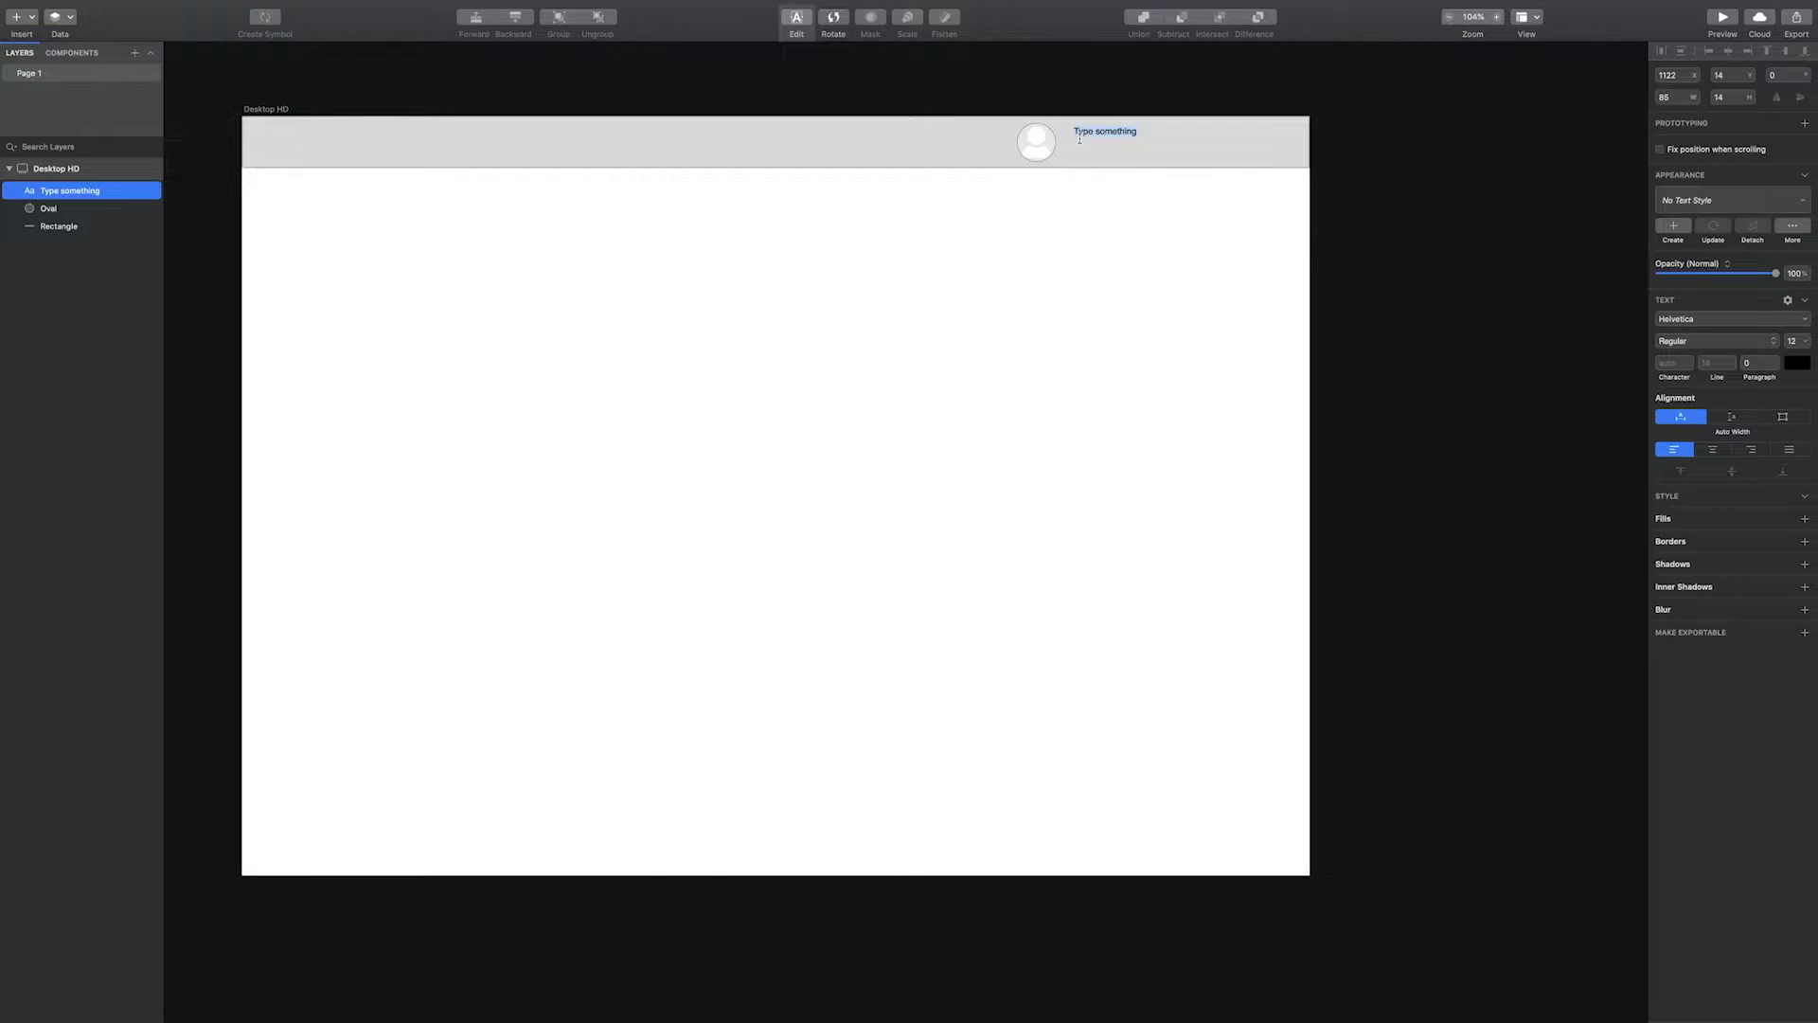
type("Bob Brown")
Widen the name's text box to about 82 px
left_click(1099, 139)
left_click(1099, 134)
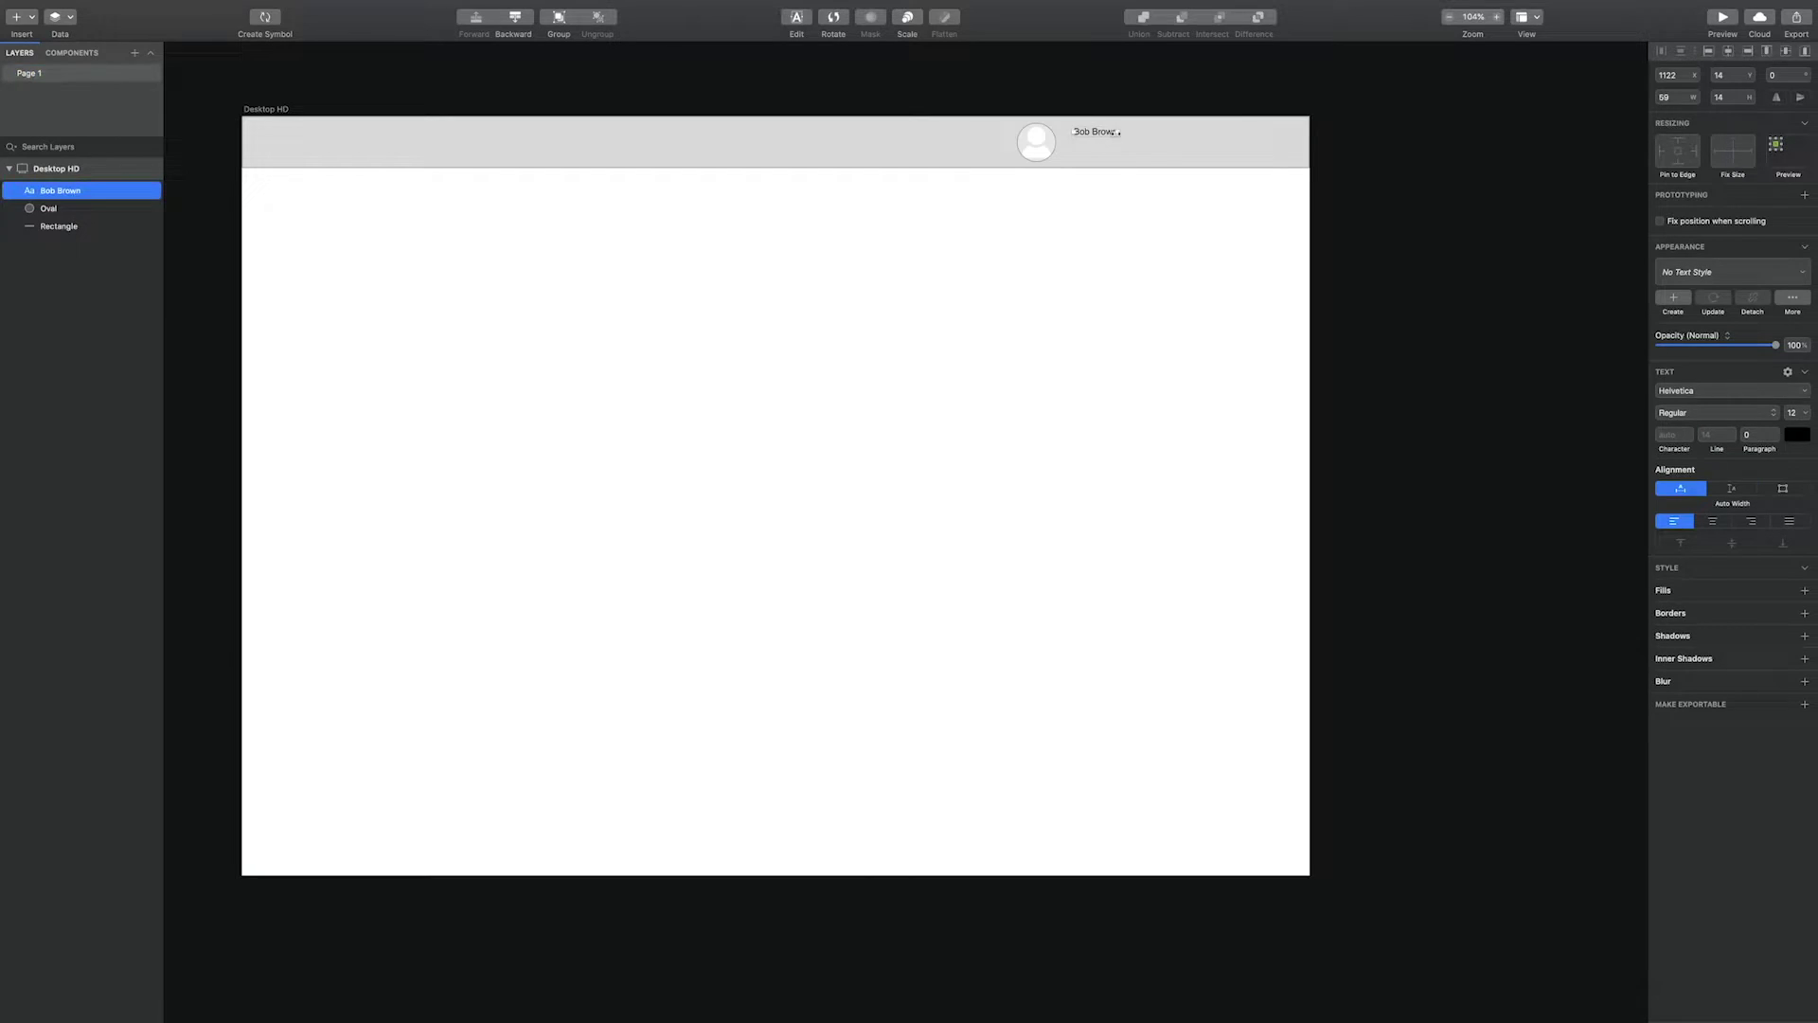
left_click_drag(1119, 137, 1135, 136)
Set the name text's typeface to Times New Roman and its weight to Bold
left_click(1740, 392)
scroll(1695, 529, "down", 20)
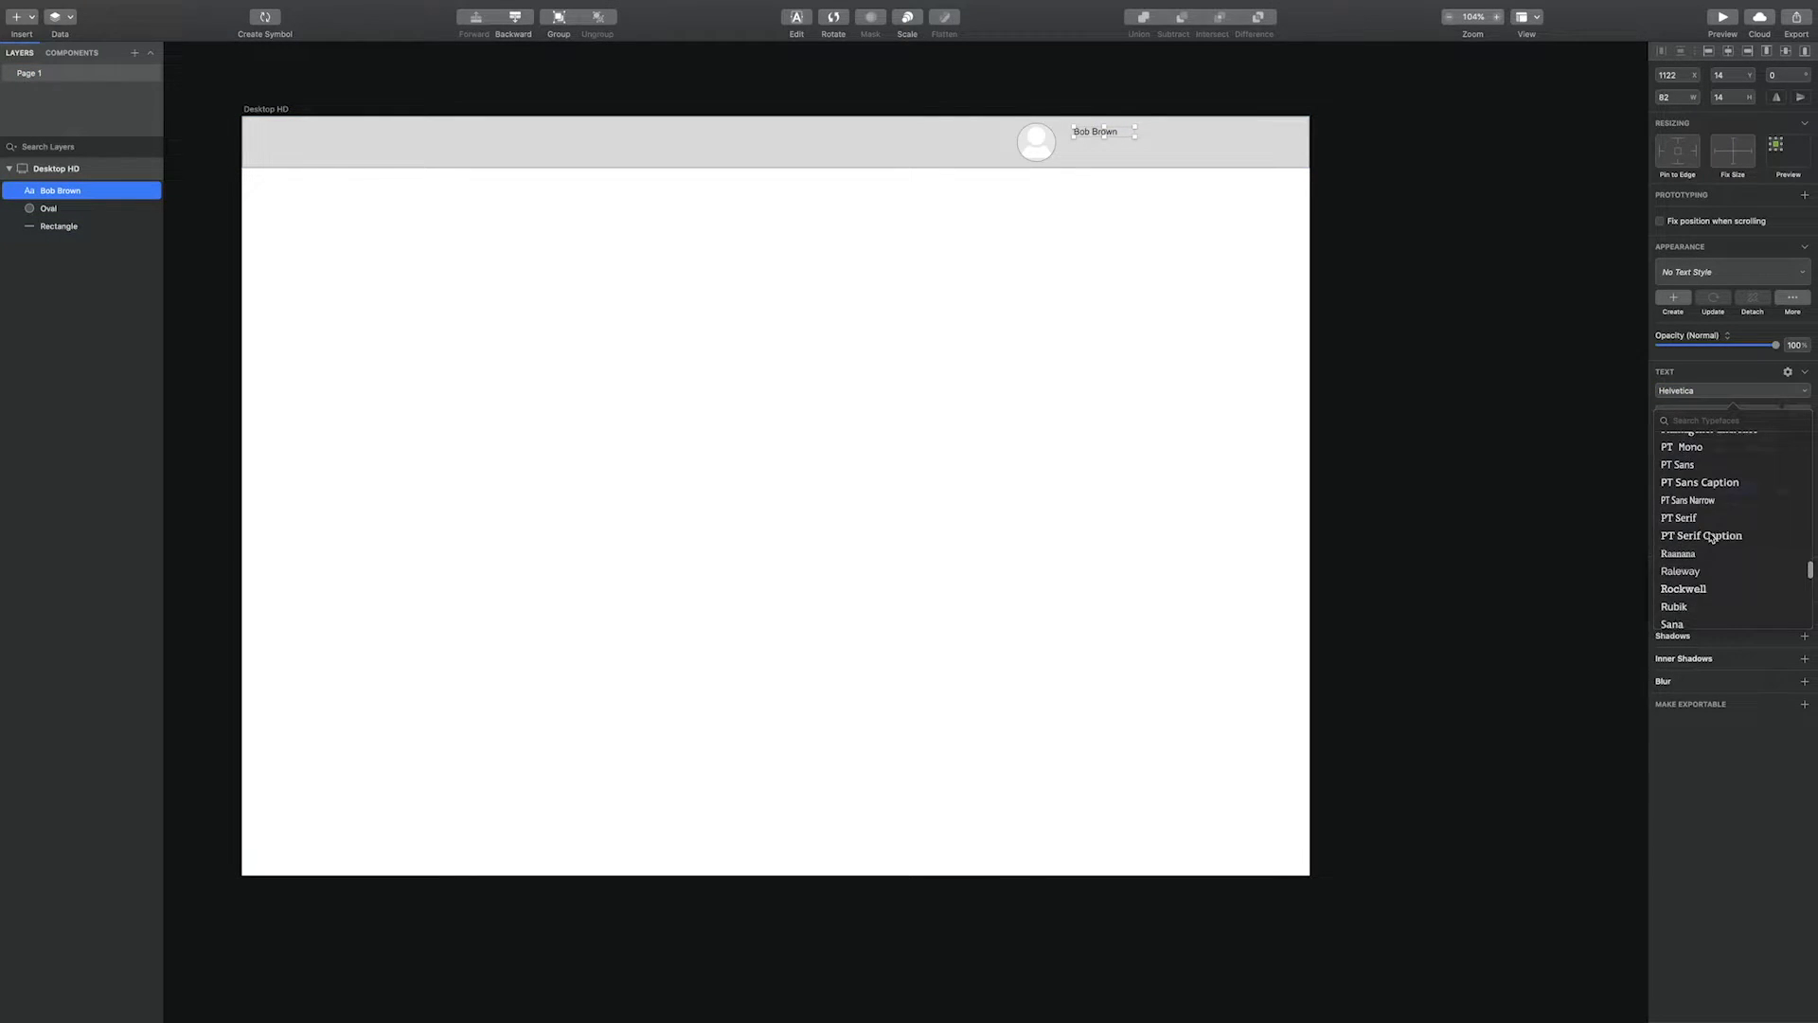
scroll(1700, 527, "up", 2)
left_click(1709, 529)
left_click(1699, 528)
left_click(1714, 412)
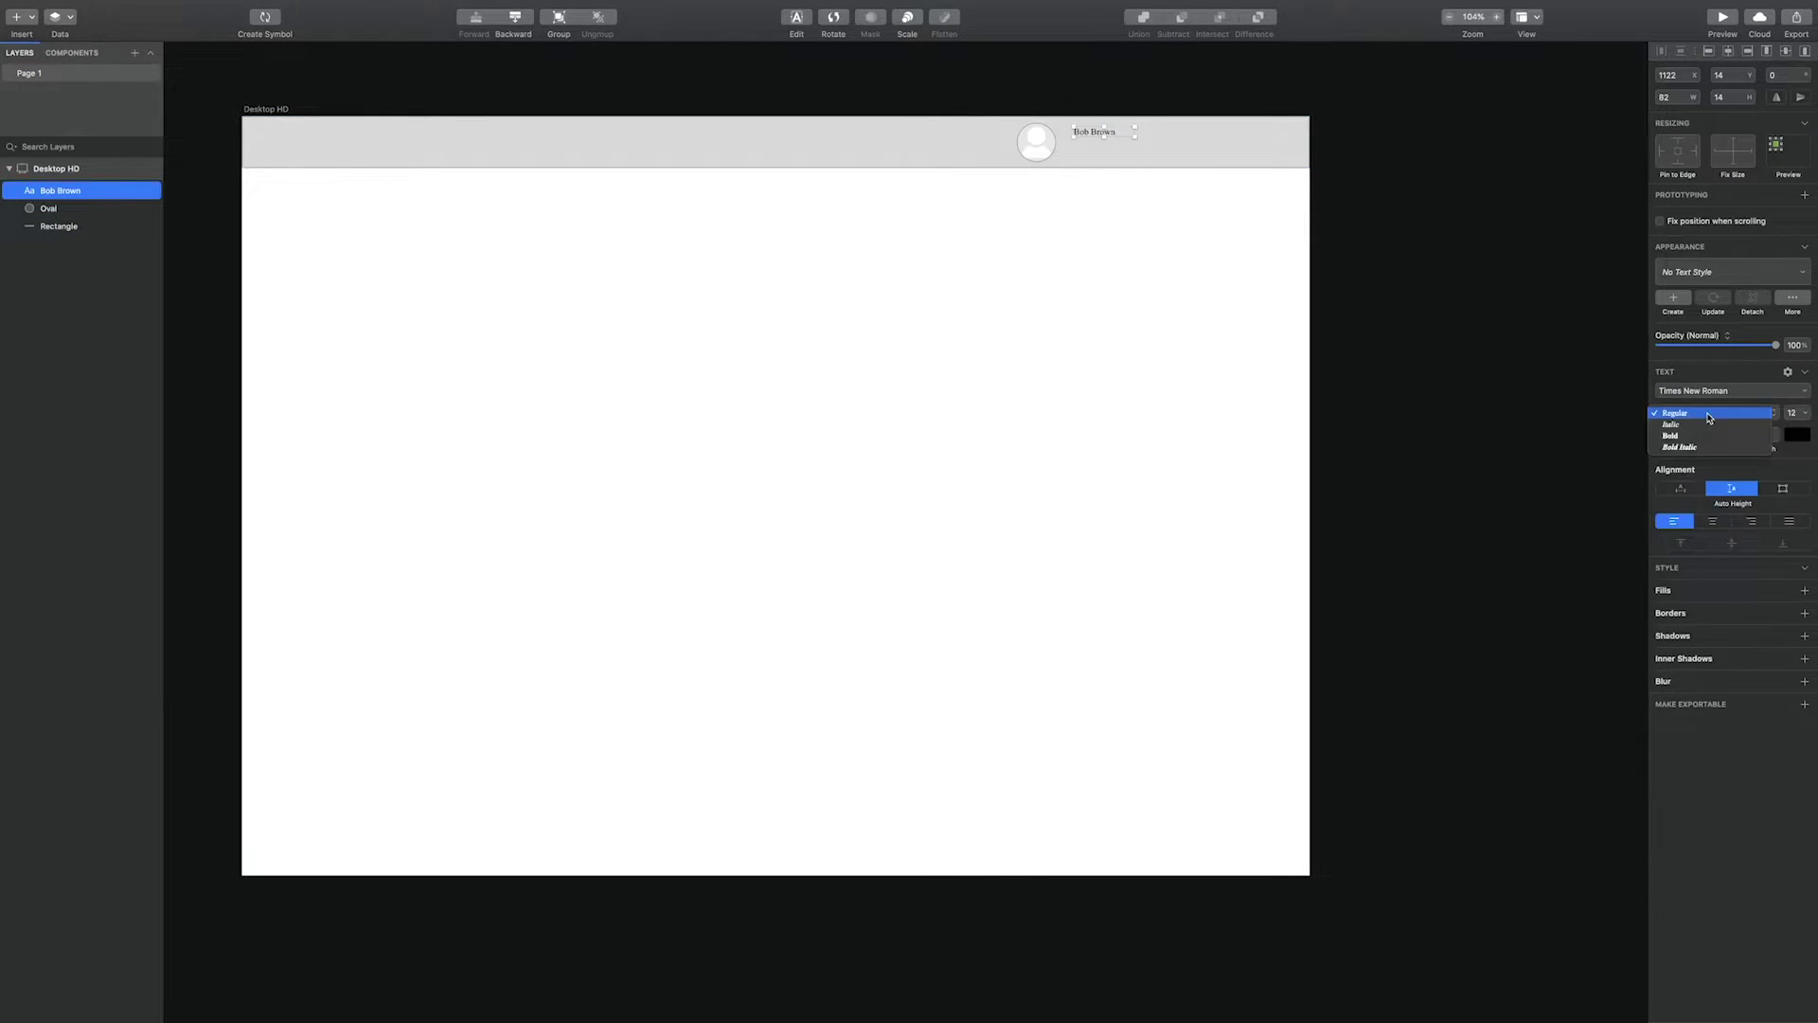
left_click(1695, 435)
left_click(1813, 412)
left_click(1792, 497)
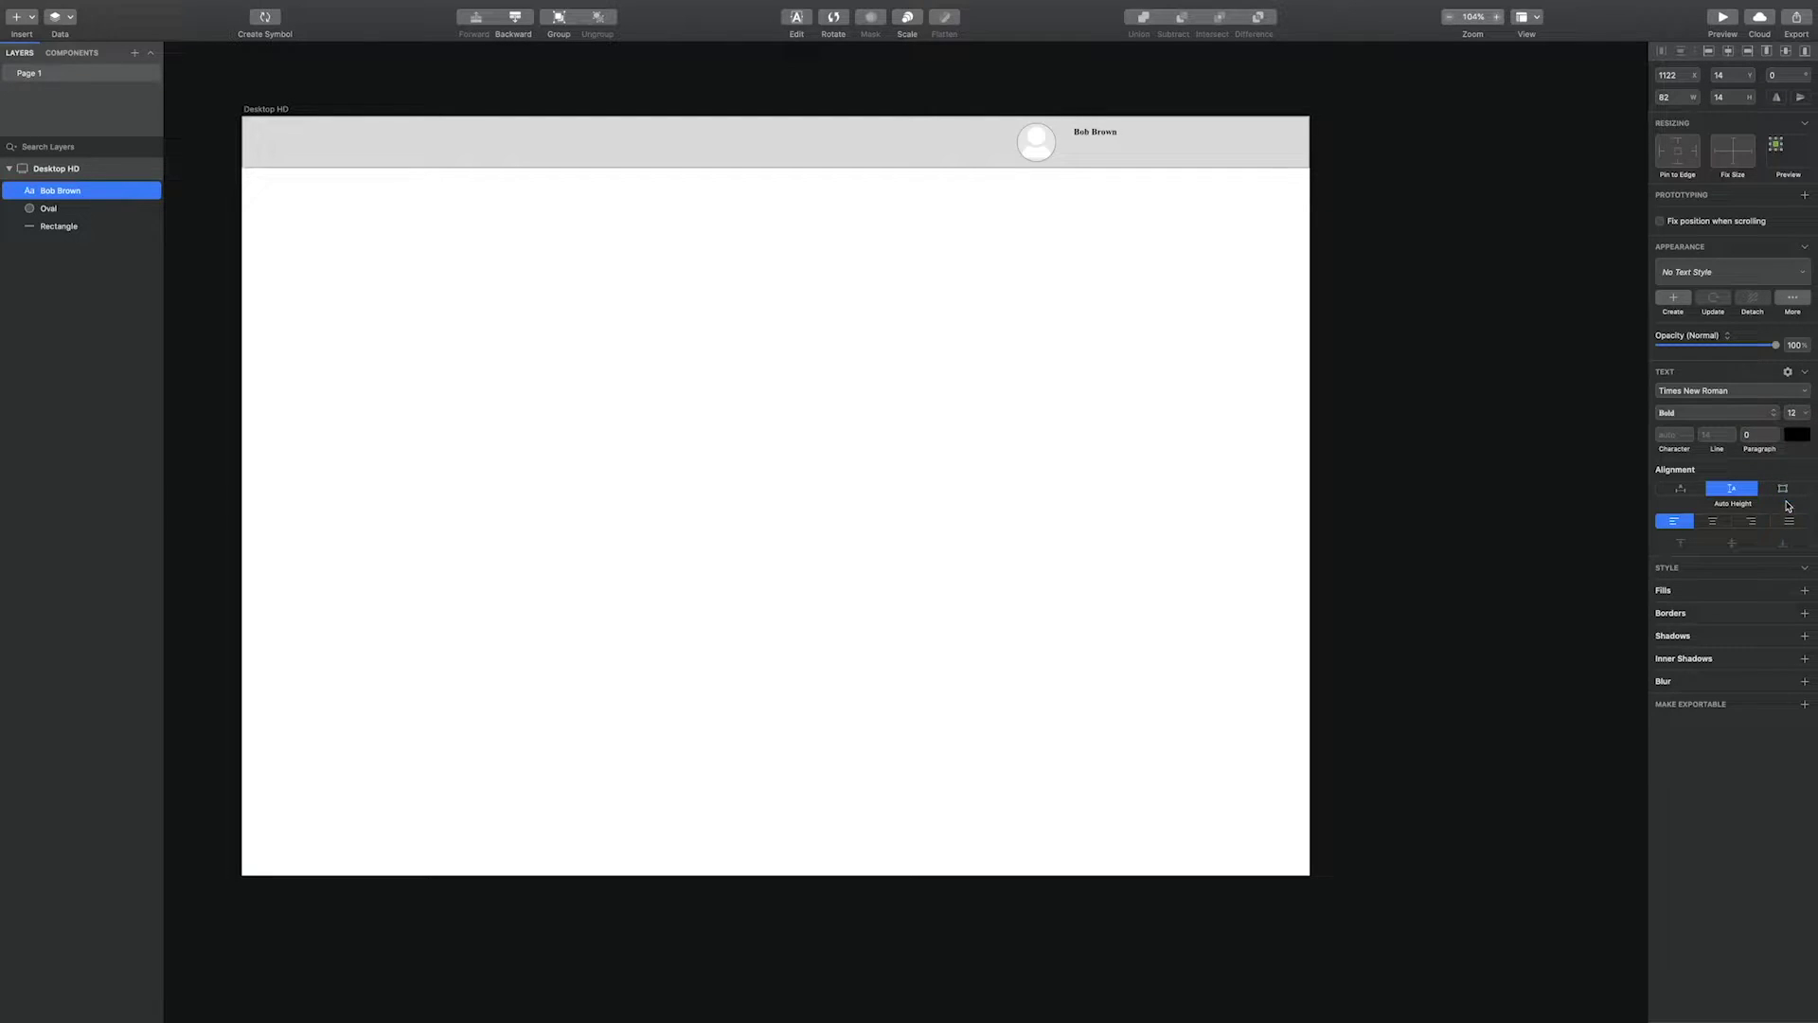
Set the name text's font size to 21 and move it closer to the avatar
left_click(1809, 415)
left_click(1793, 531)
mouse_move(1136, 138)
left_mouse_down()
mouse_move(1154, 139)
mouse_move(1108, 141)
left_mouse_up()
left_click(1380, 207)
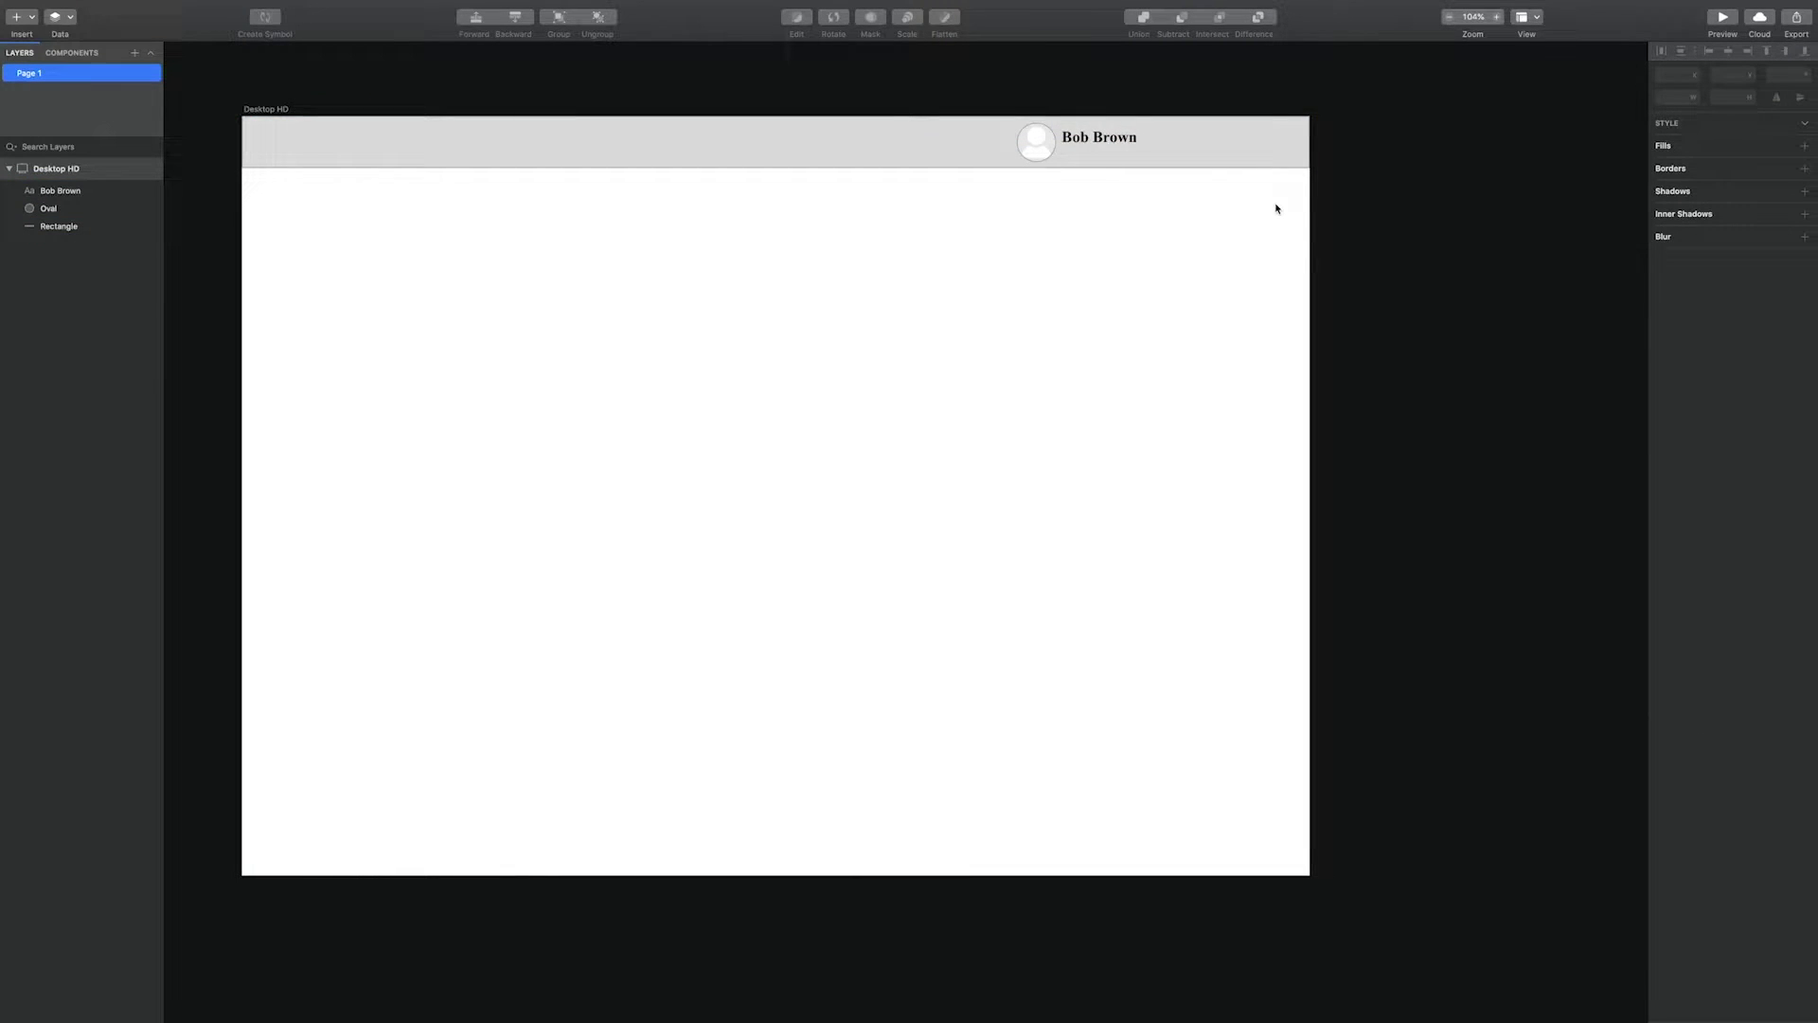
Draw a rounded rectangle about 127 × 42 px at the right end of the header bar
left_click(21, 16)
mouse_move(47, 37)
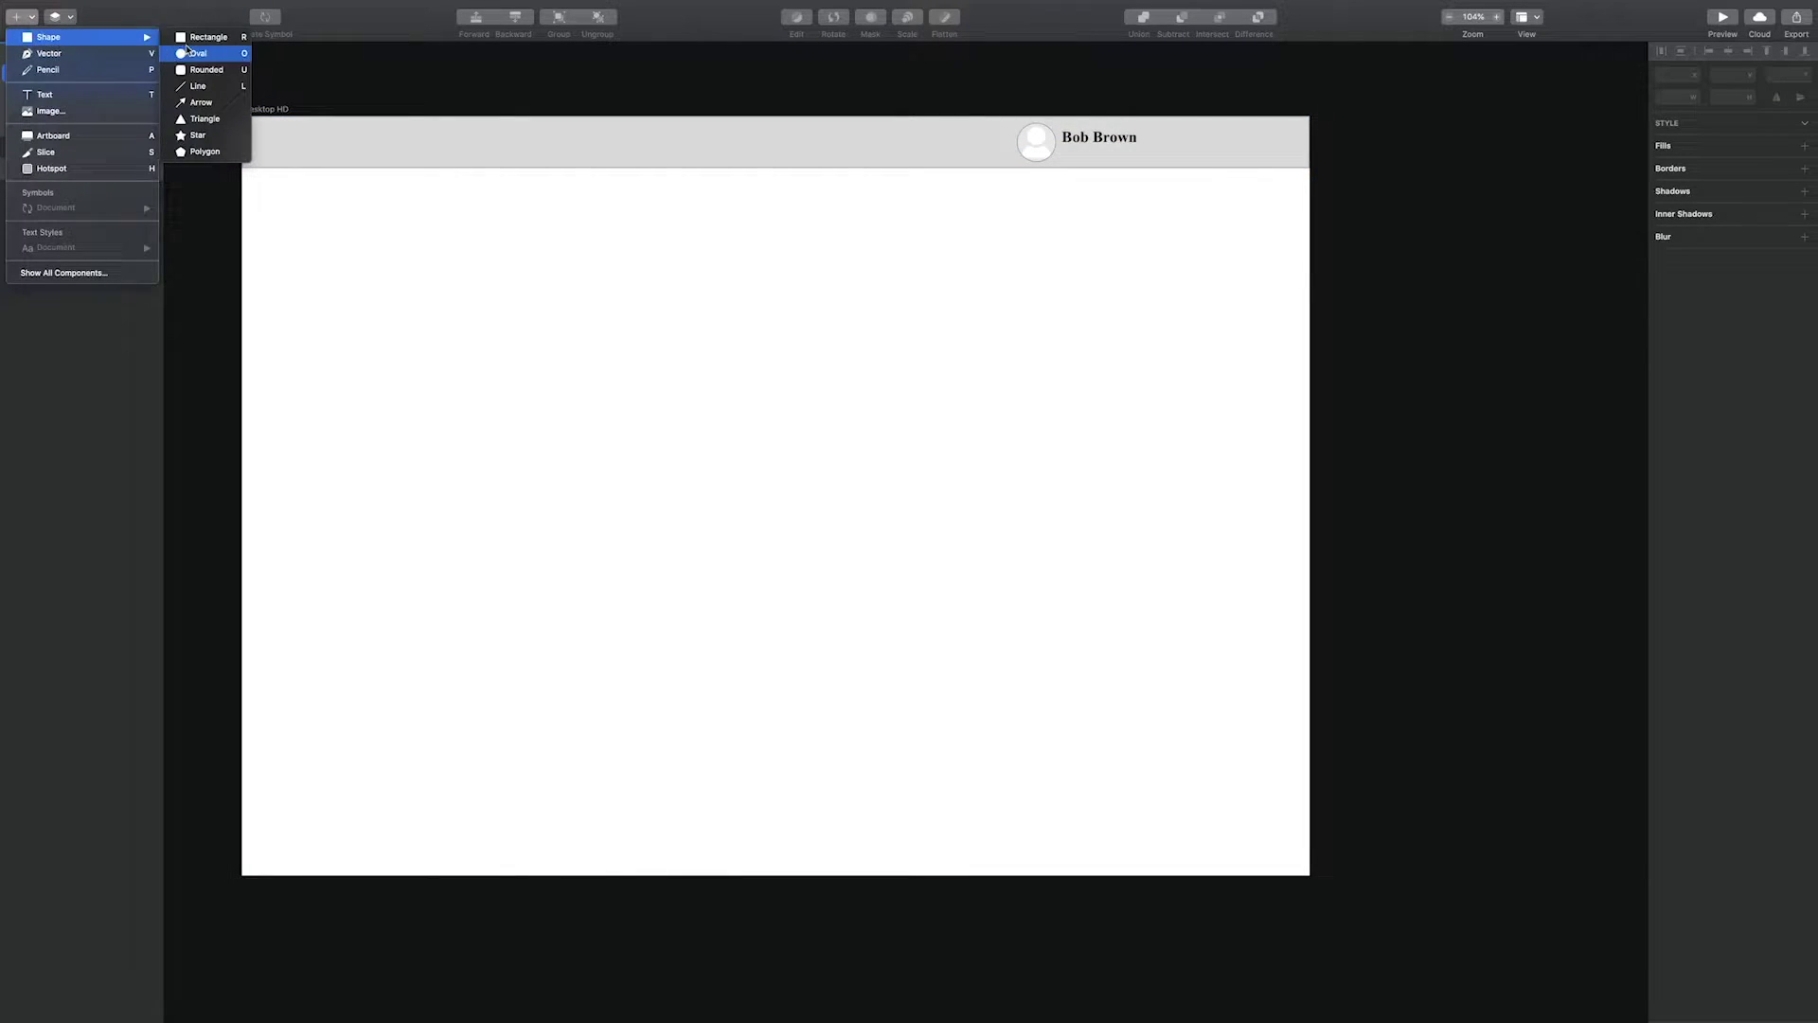
left_click(207, 70)
left_click_drag(1202, 128, 1297, 157)
Insert the text "Log Out" inside the rounded rectangle
left_click(21, 36)
left_click(48, 120)
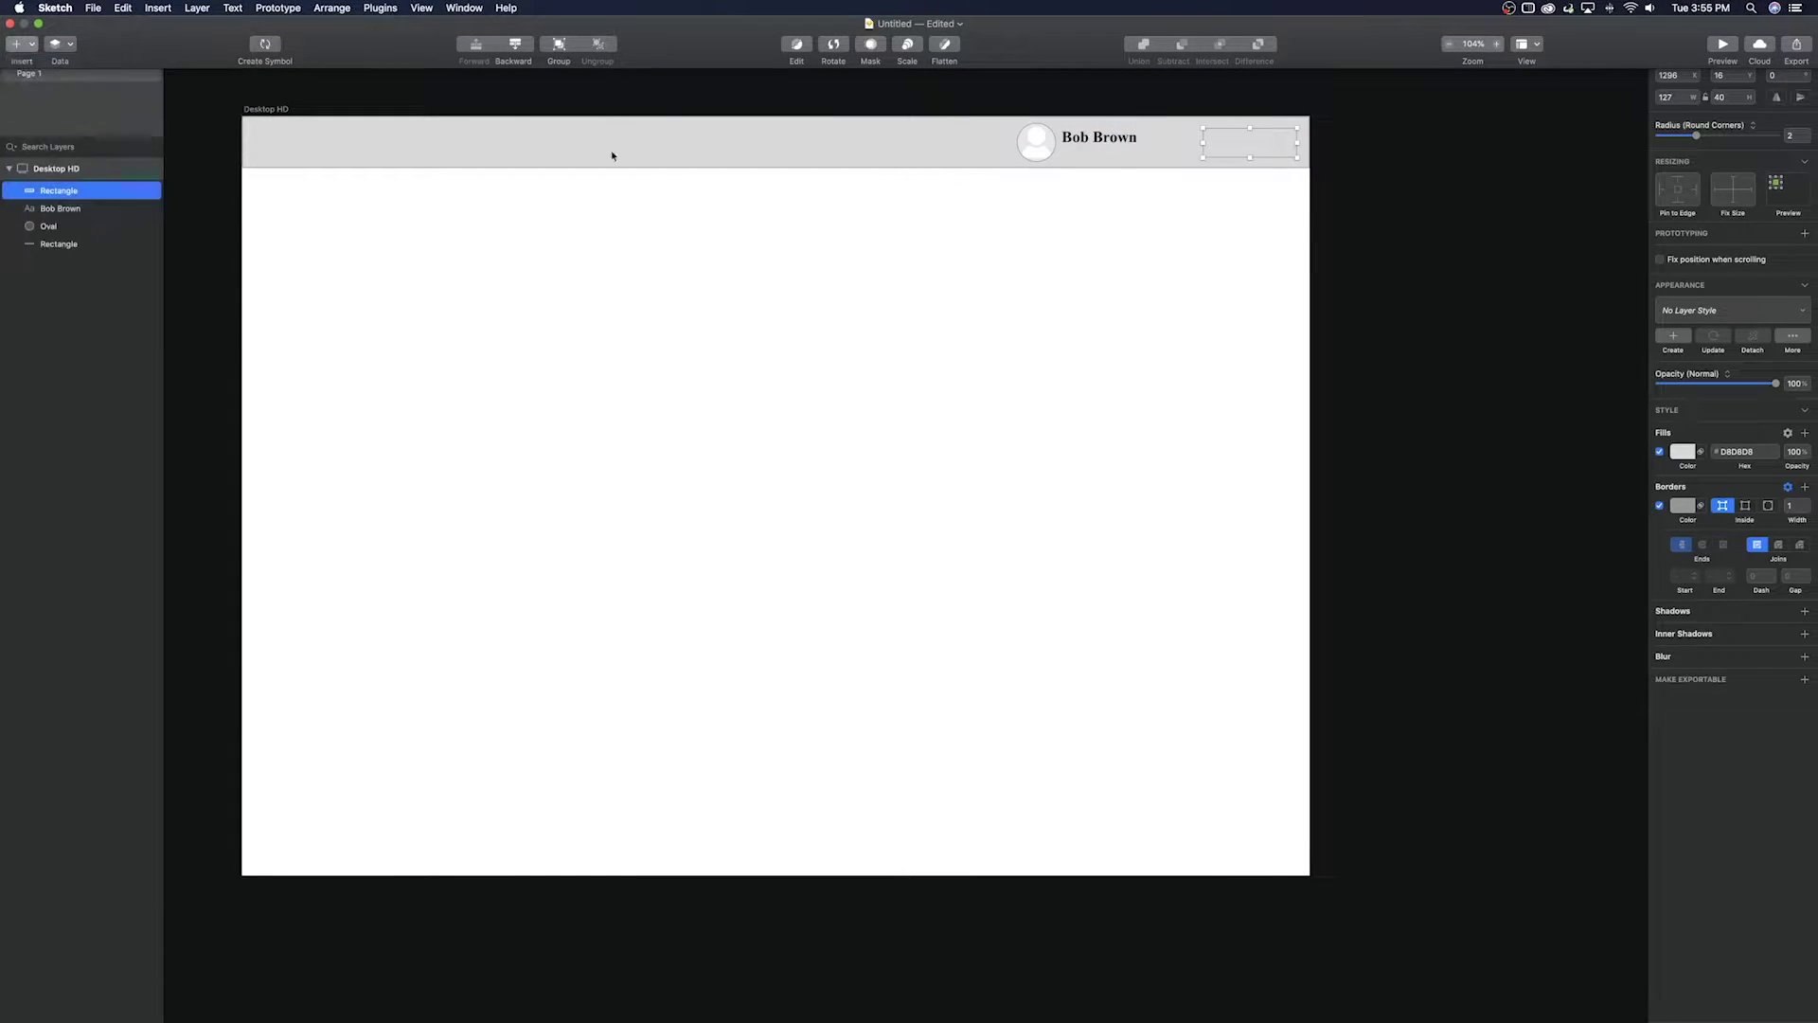
left_click(1218, 144)
type("Log Out")
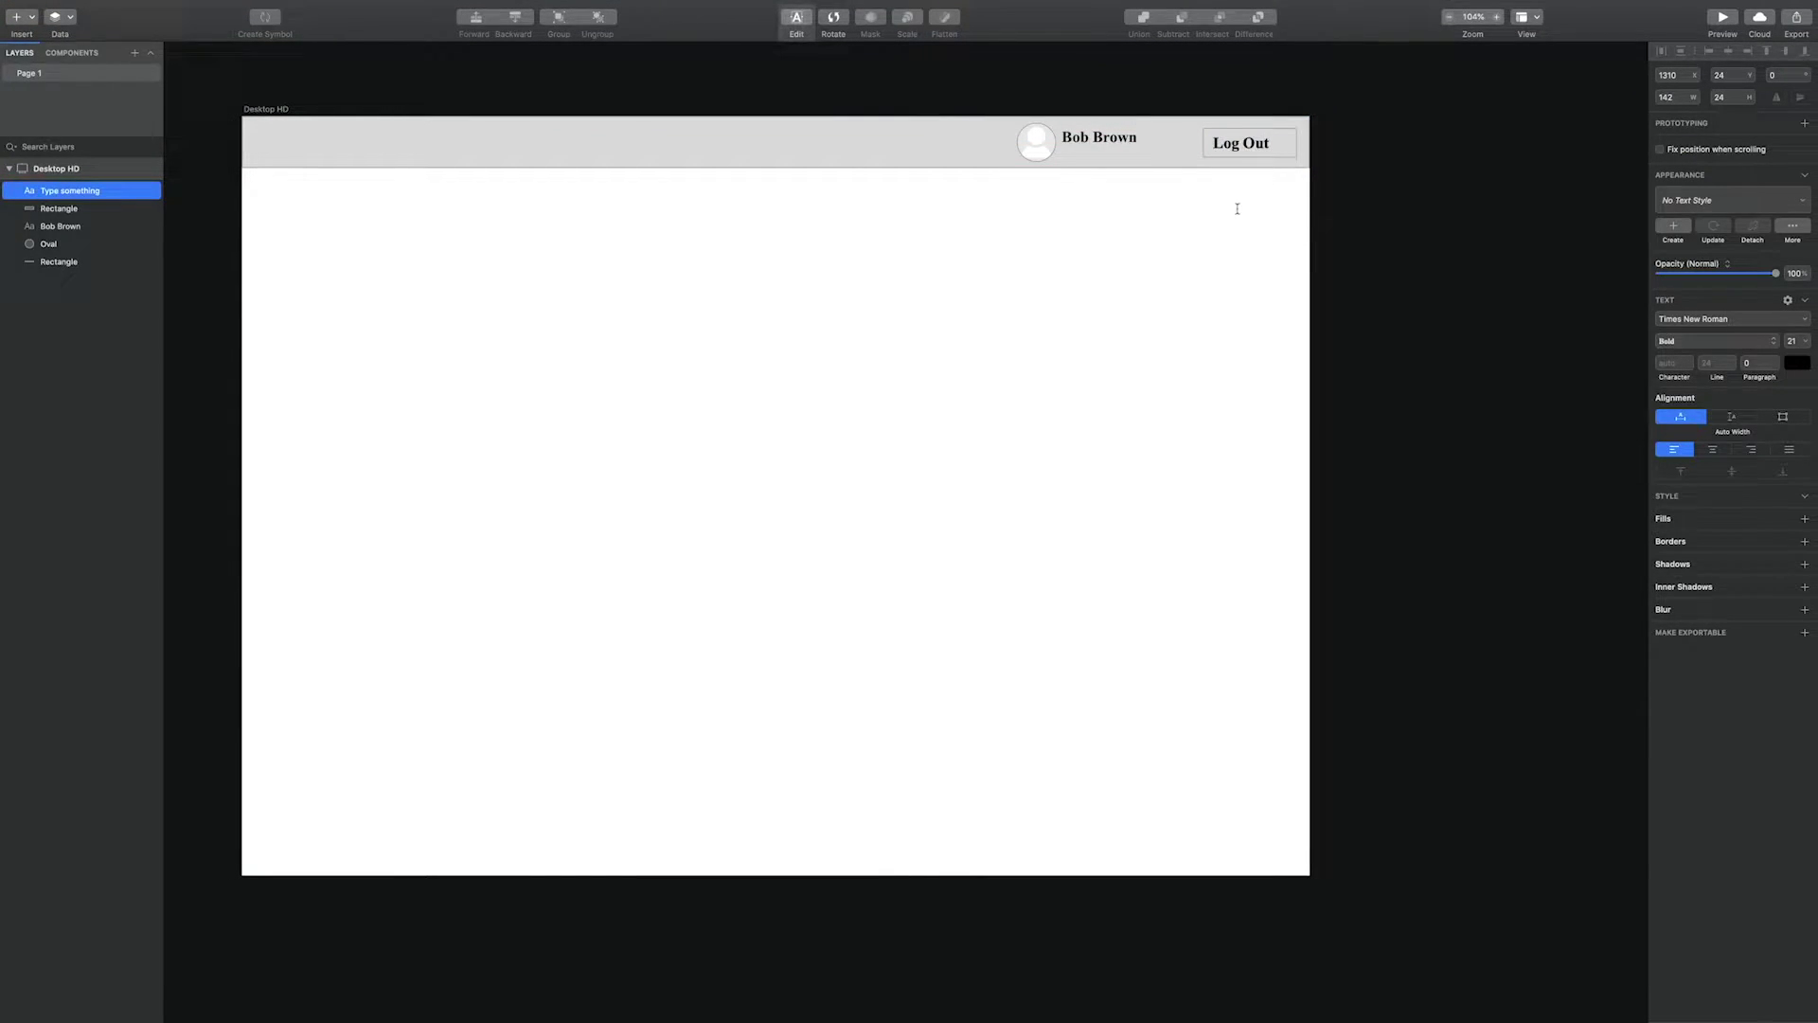
key("Escape")
Center the "Log Out" text horizontally on its rounded rectangle
left_click(1283, 146, "shift")
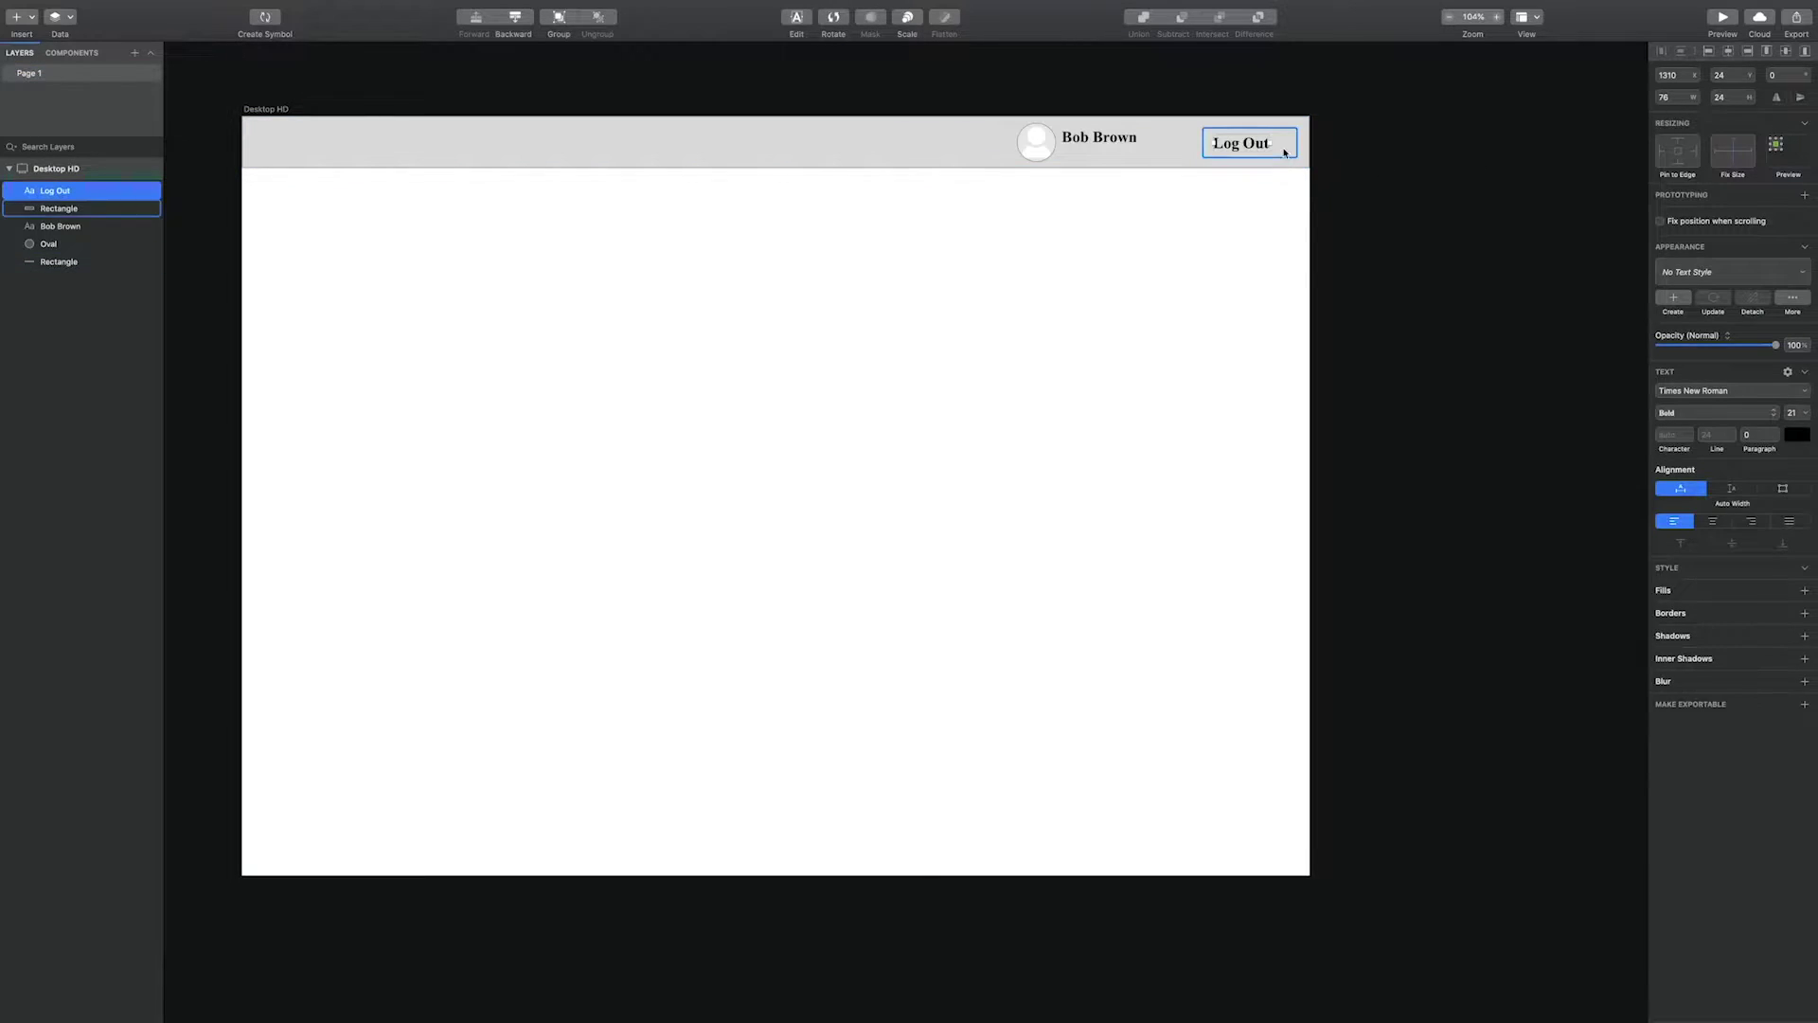
left_click(1729, 52)
left_click(1331, 155)
Change the header bar rectangle's fill color to the near-white FFFEFE
left_click(1095, 161)
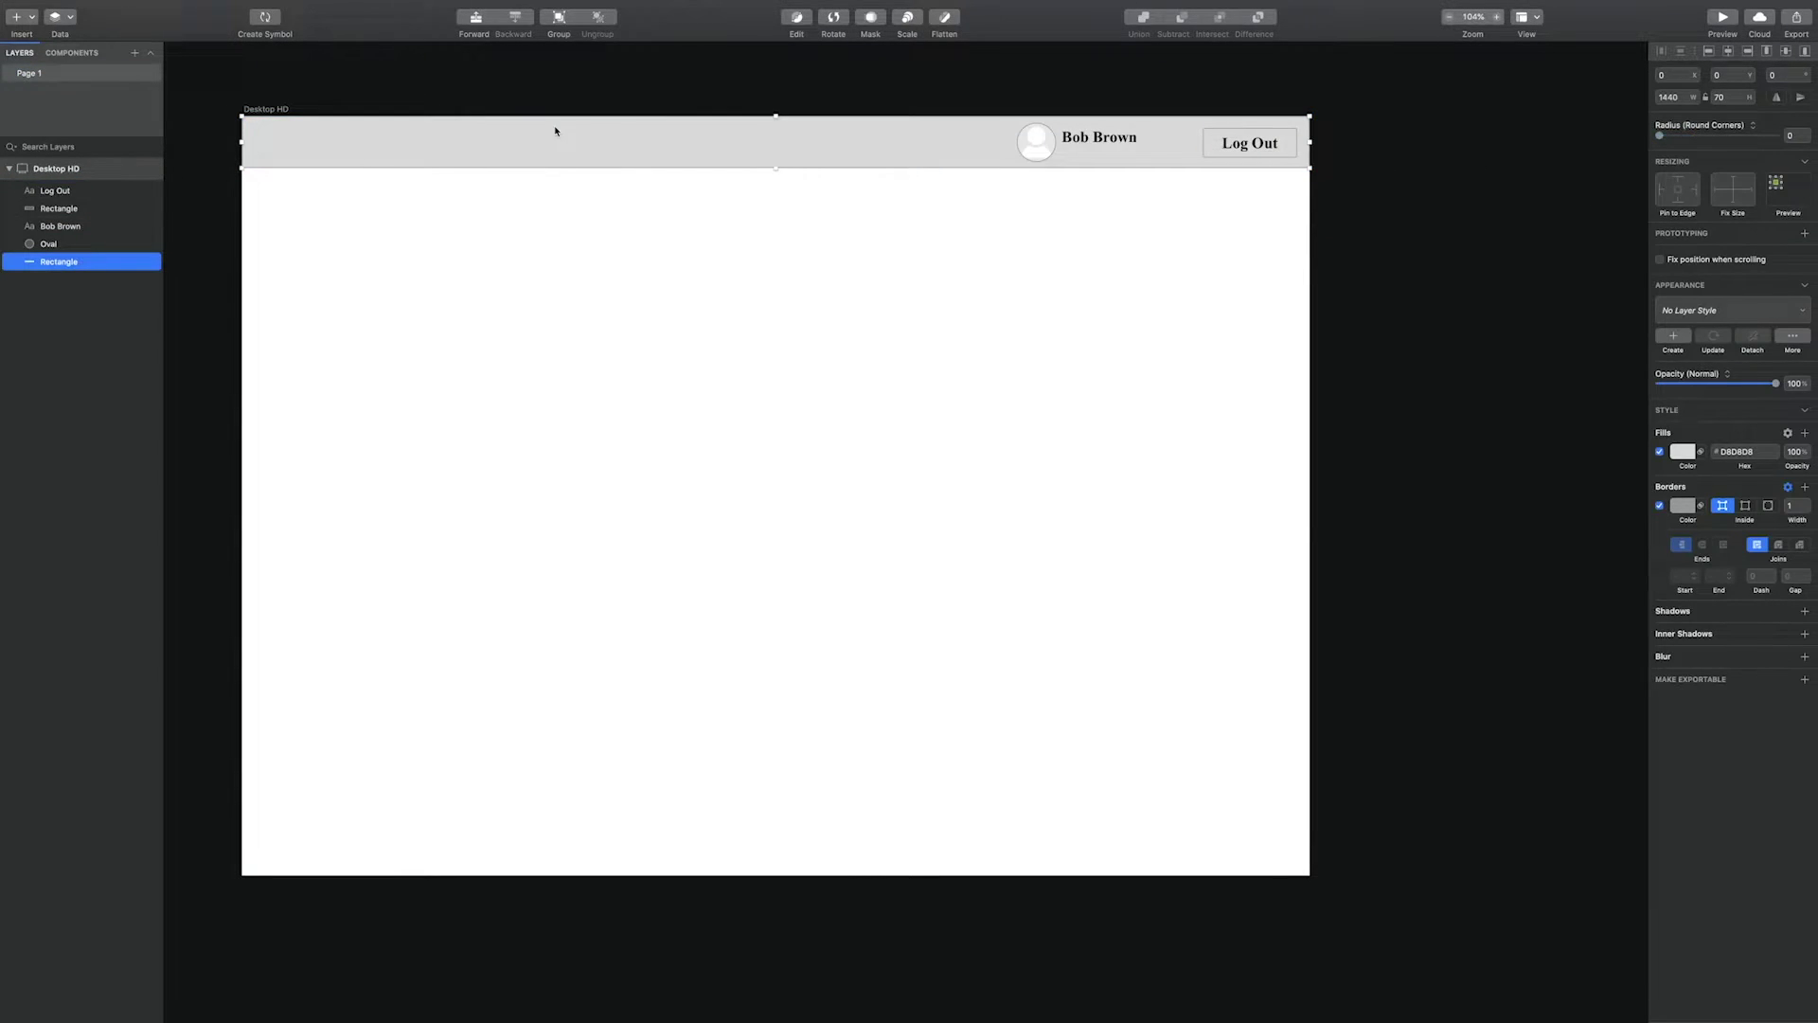
left_click(1683, 451)
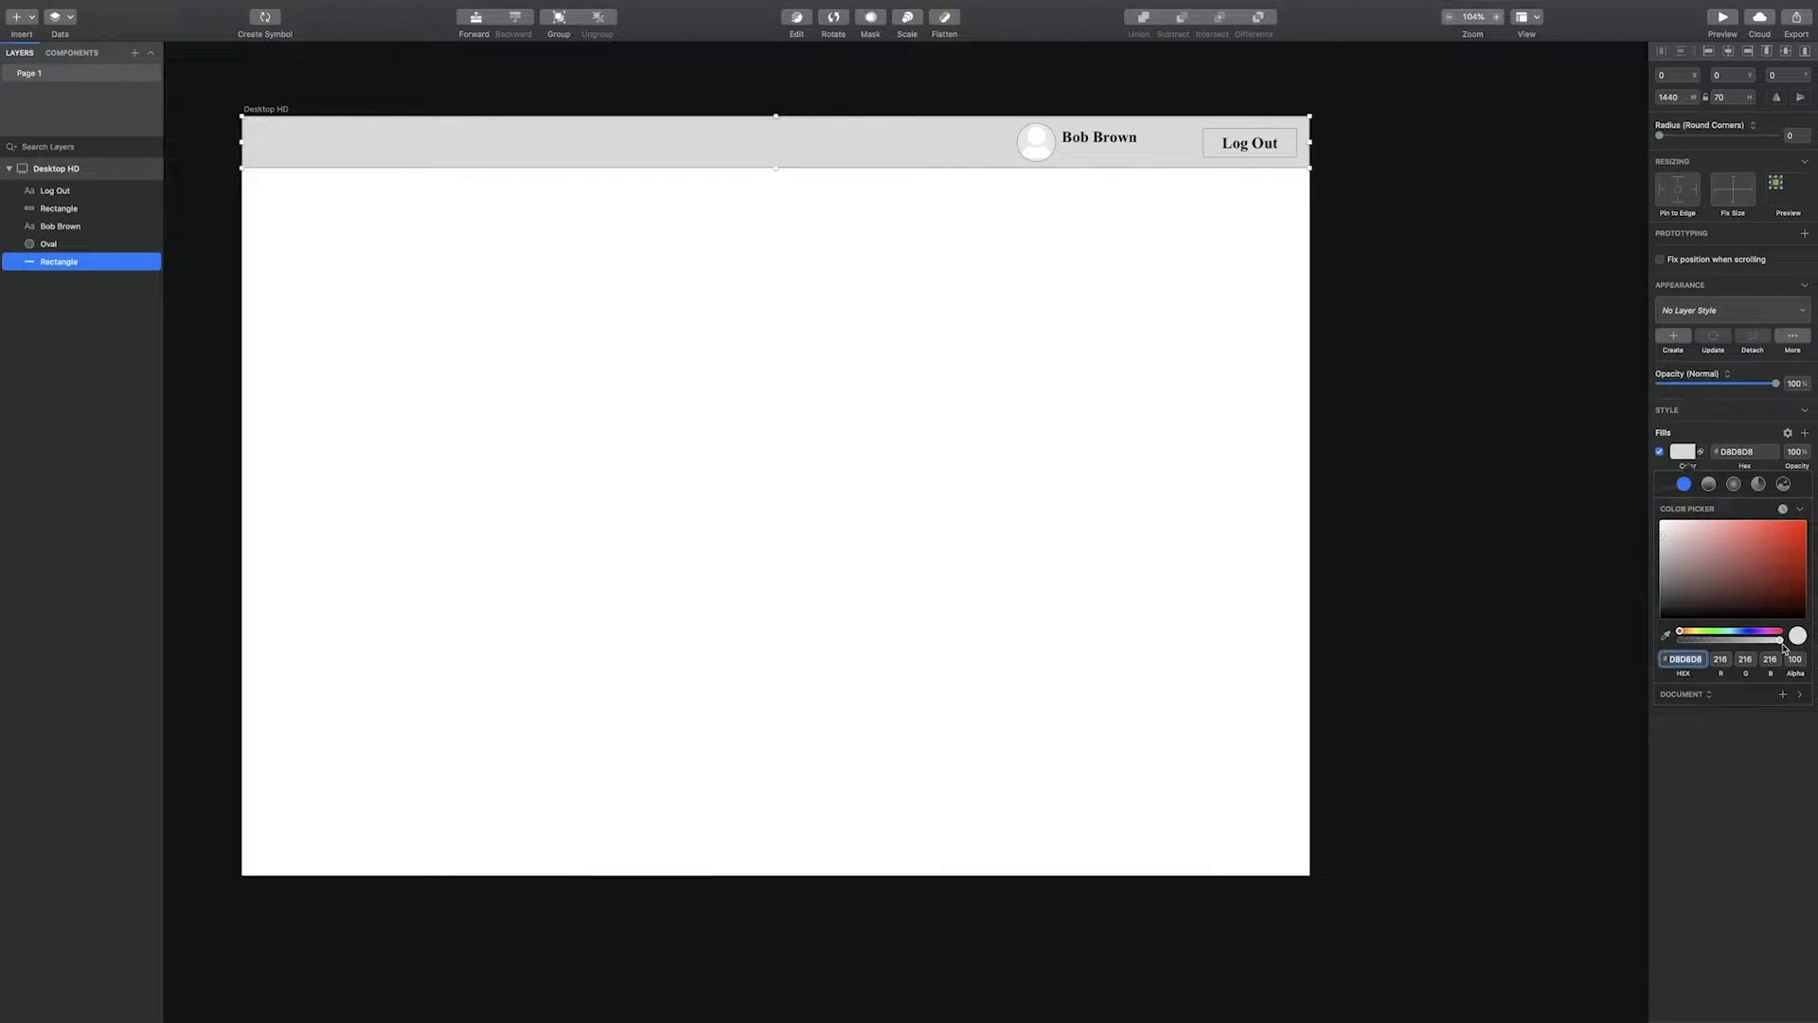
left_click(1660, 521)
left_click(1792, 738)
left_click(1683, 508)
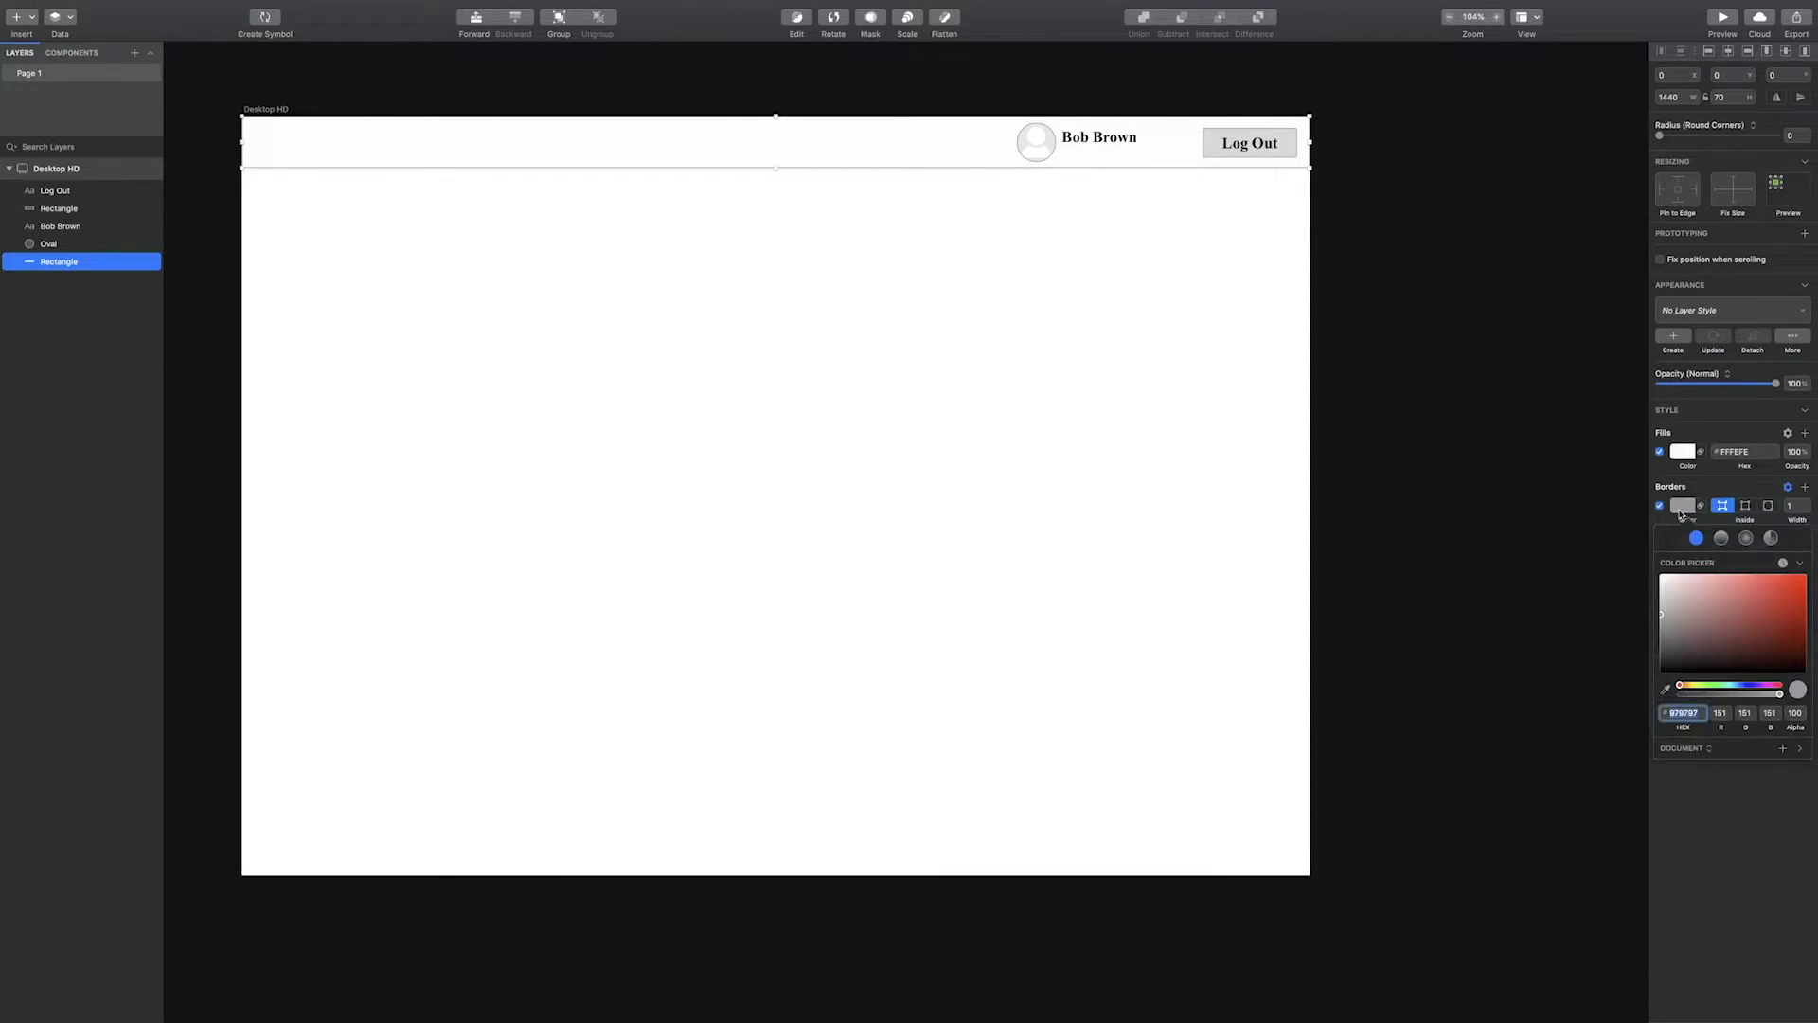
left_click(1389, 483)
left_click(1389, 482)
Move the avatar and the profile name together to the right, just beside the Log Out button
left_click(1037, 142)
left_click(1089, 138, "shift")
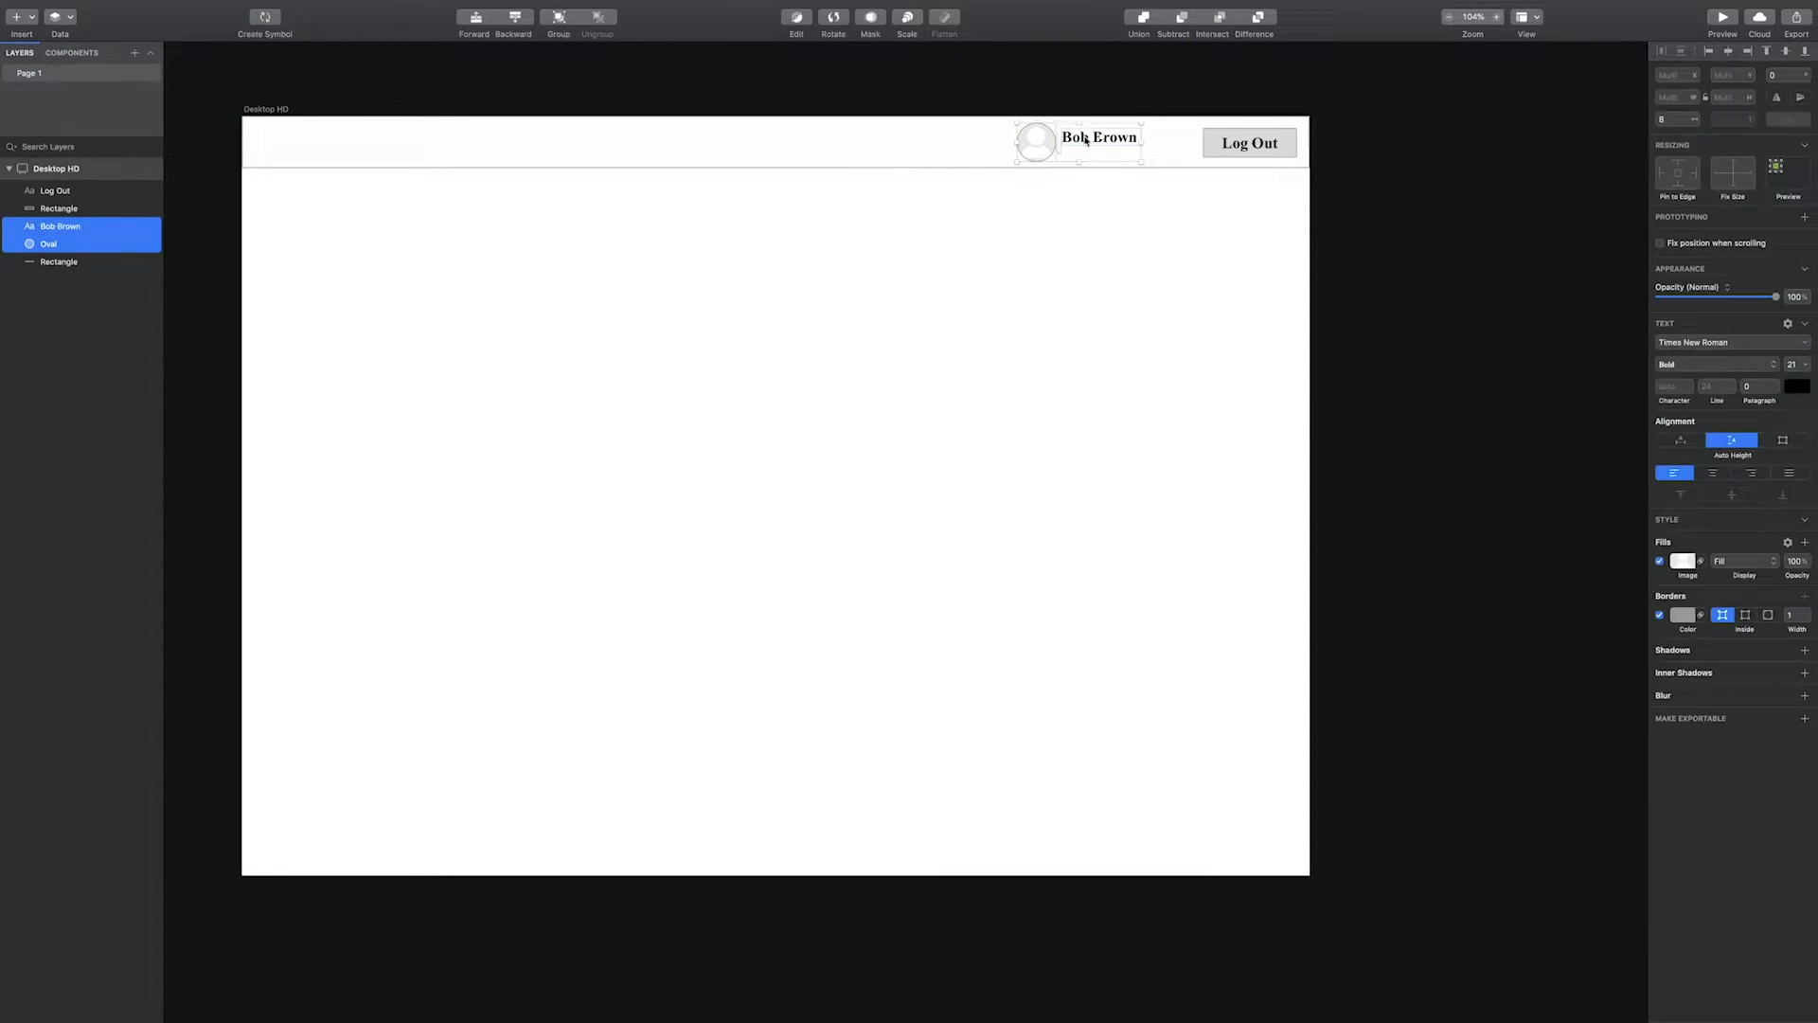
left_click_drag(1049, 141, 1101, 141)
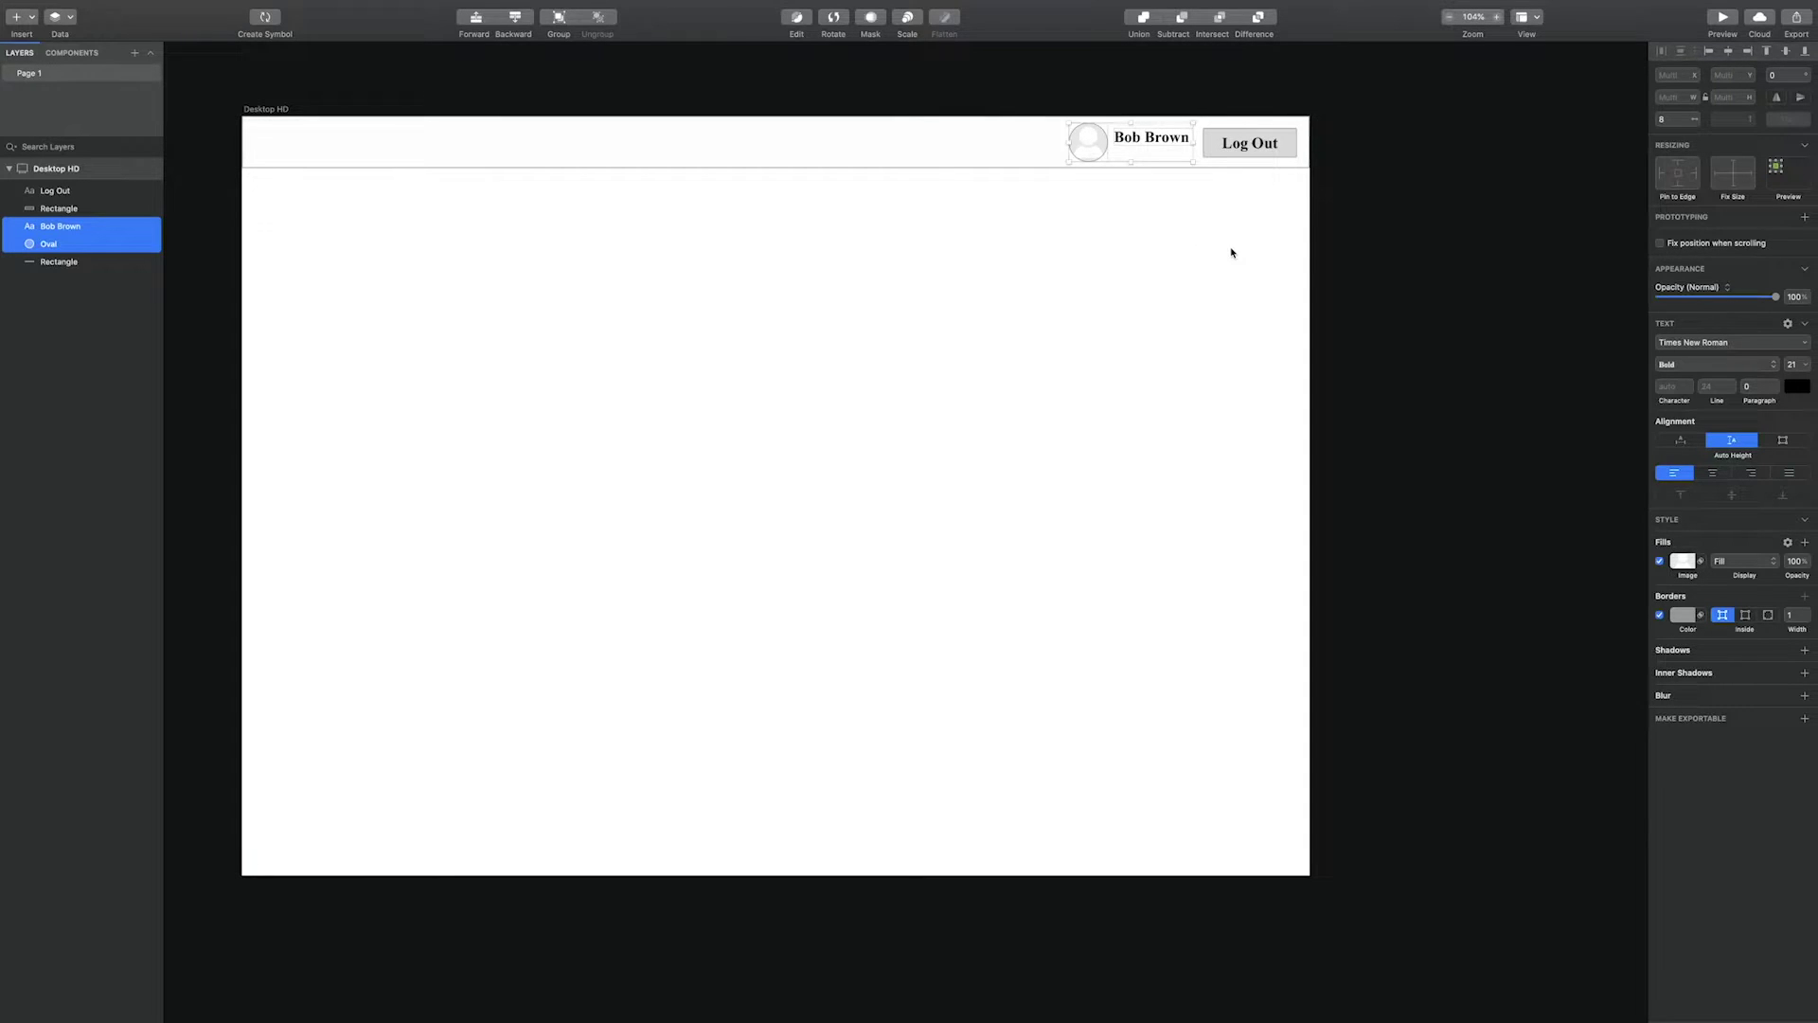
left_click(1326, 266)
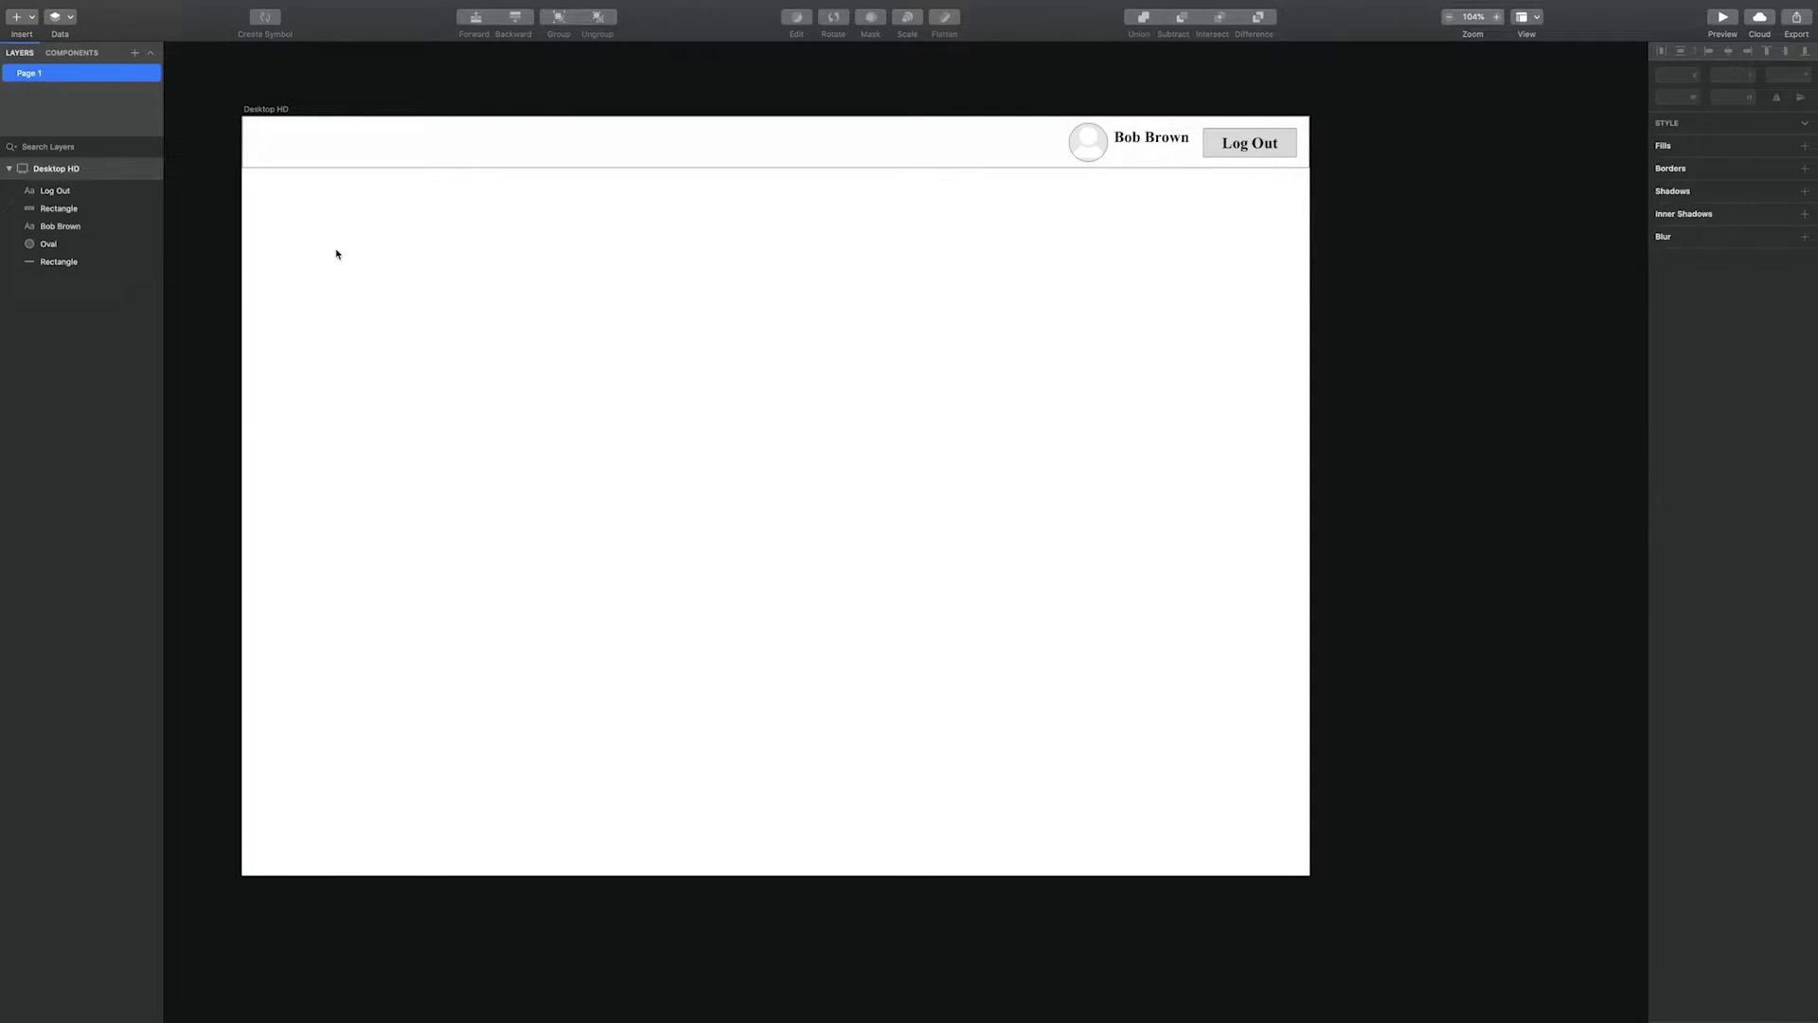
Duplicate the "Log Out" text and shift the copy to the left end of the header bar, at X 22
left_click(1254, 149)
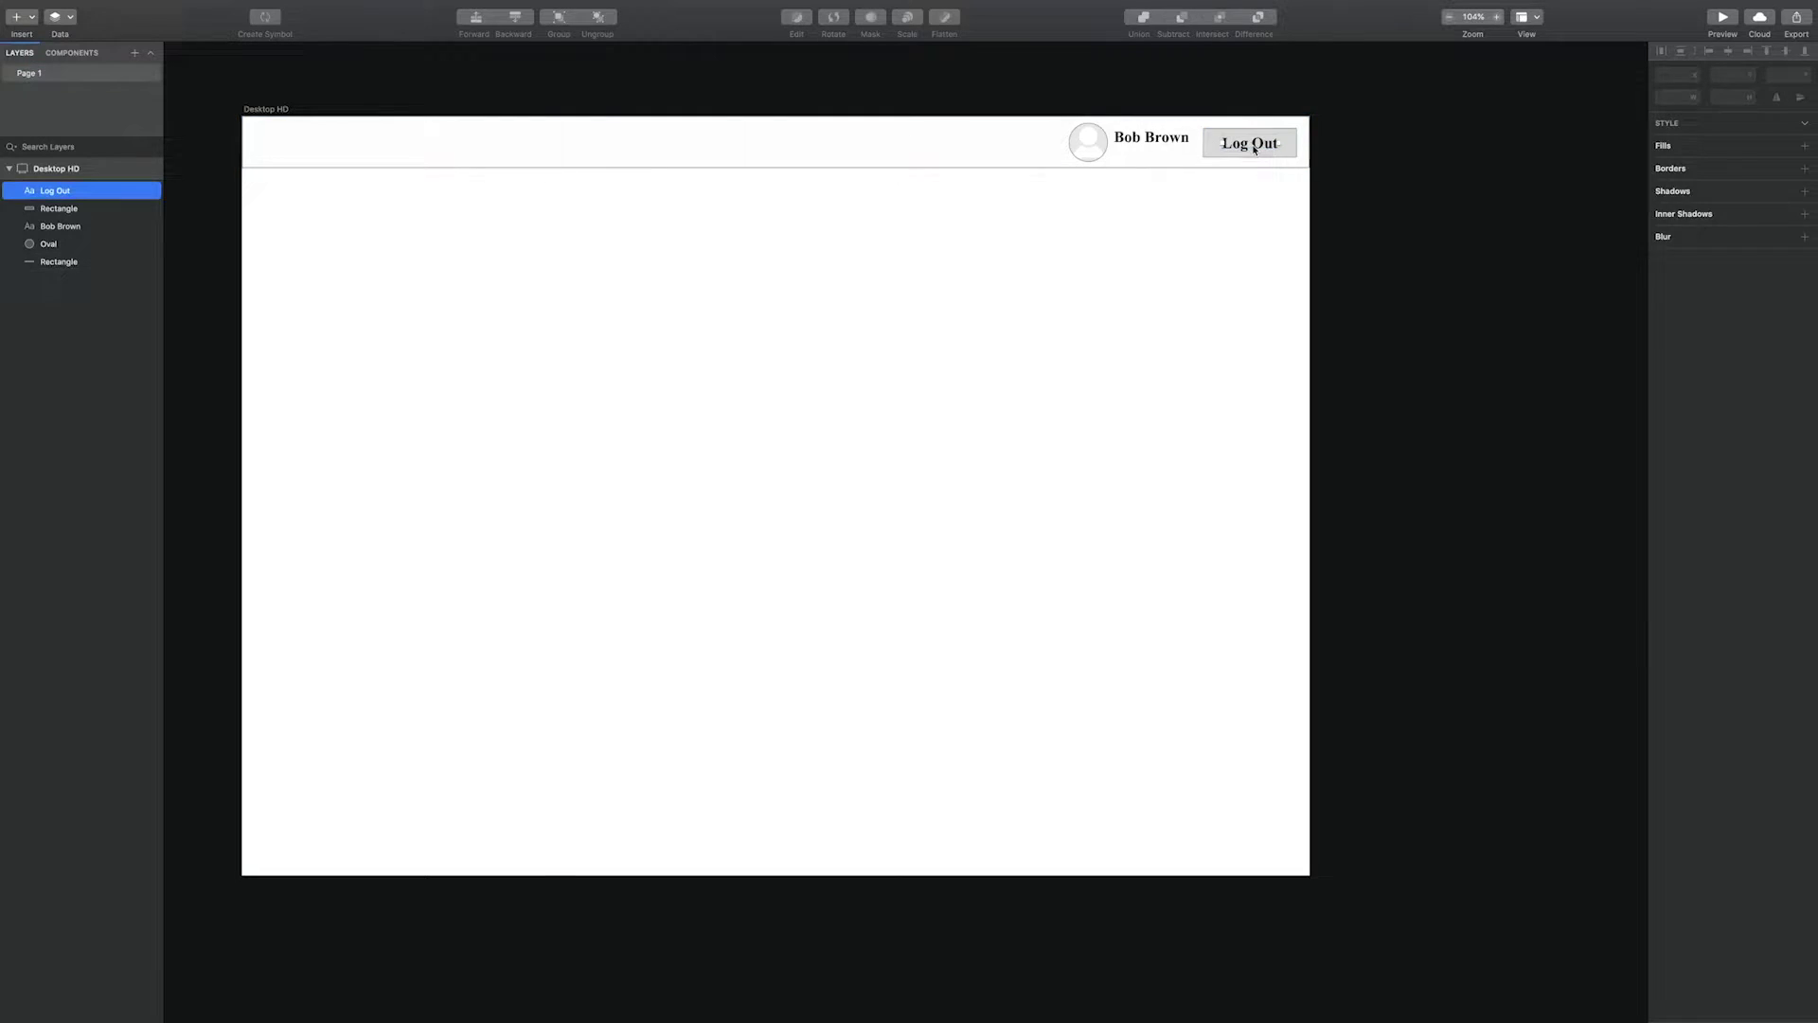
key("super+d")
key("shift+Left")
key("shift+Left")
key("shift+Left")
key("shift+Left")
key("shift+Left")
key("shift+Left")
key("shift+Left")
key("shift+Left")
key("shift+Left")
key("shift+Left")
key("shift+Left")
key("shift+Left")
key("shift+Left")
key("shift+Left")
key("shift+Left")
key("shift+Left")
key("shift+Left")
key("shift+Left")
key("shift+Left")
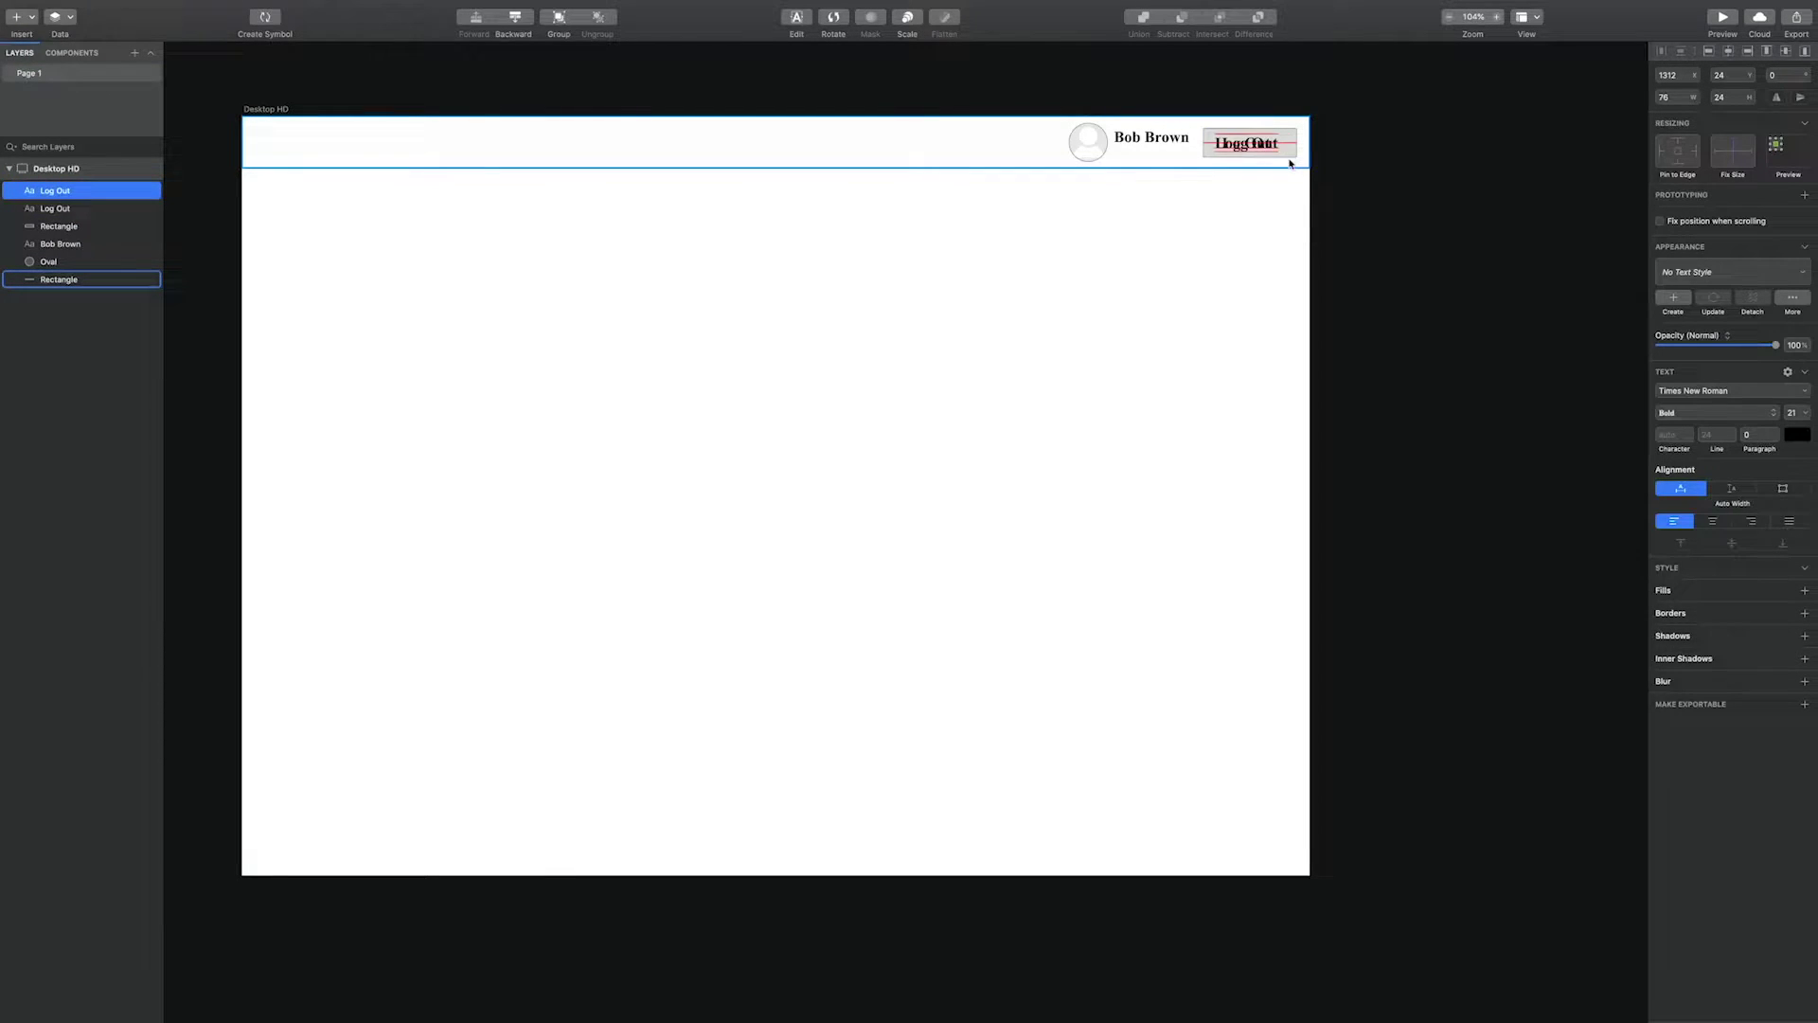
key("shift+Left")
key("shift+Left")
key("shift+Left")
key("shift+Left")
key("shift+Left")
key("shift+Left")
key("shift+Left")
key("shift+Left")
key("shift+Left")
key("shift+Left")
key("shift+Left")
key("shift+Left")
key("shift+Left")
key("shift+Left")
key("shift+Left")
key("shift+Left")
key("shift+Left")
key("shift+Left")
key("shift+Left")
key("shift+Left")
key("shift+Left")
key("shift+Left")
key("shift+Left")
key("shift+Left")
key("shift+Left")
key("shift+Left")
key("shift+Left")
key("shift+Left")
key("shift+Left")
key("shift+Left")
key("shift+Left")
key("shift+Left")
key("shift+Left")
key("shift+Left")
key("shift+Left")
key("shift+Left")
key("shift+Left")
key("shift+Left")
key("shift+Left")
key("shift+Left")
key("shift+Left")
key("shift+Left")
key("shift+Left")
key("shift+Left")
key("shift+Left")
key("shift+Left")
key("shift+Left")
key("shift+Left")
key("shift+Left")
key("shift+Left")
key("shift+Left")
key("shift+Left")
key("shift+Left")
key("shift+Left")
key("shift+Left")
key("shift+Left")
key("shift+Left")
key("shift+Left")
key("shift+Left")
key("shift+Left")
key("shift+Left")
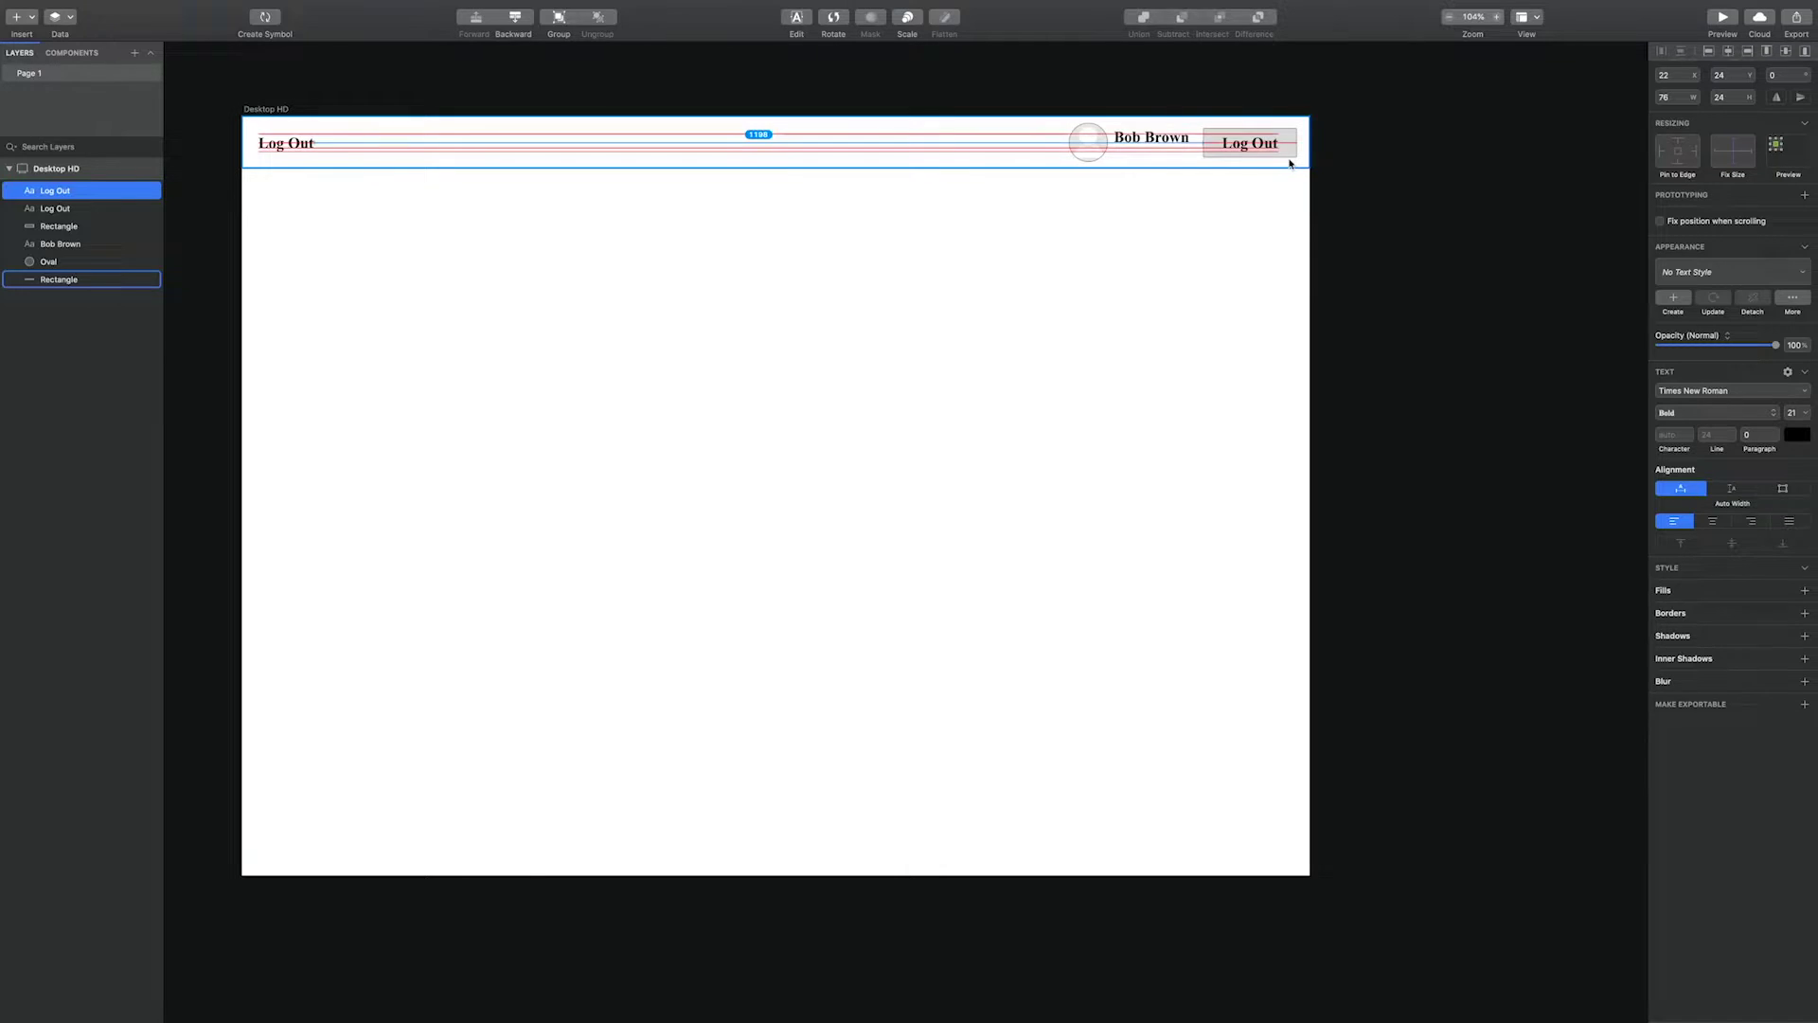
Replace the copied text at the left end of the header with "Simple Inventory System"
double_click(293, 142)
key("BackSpace")
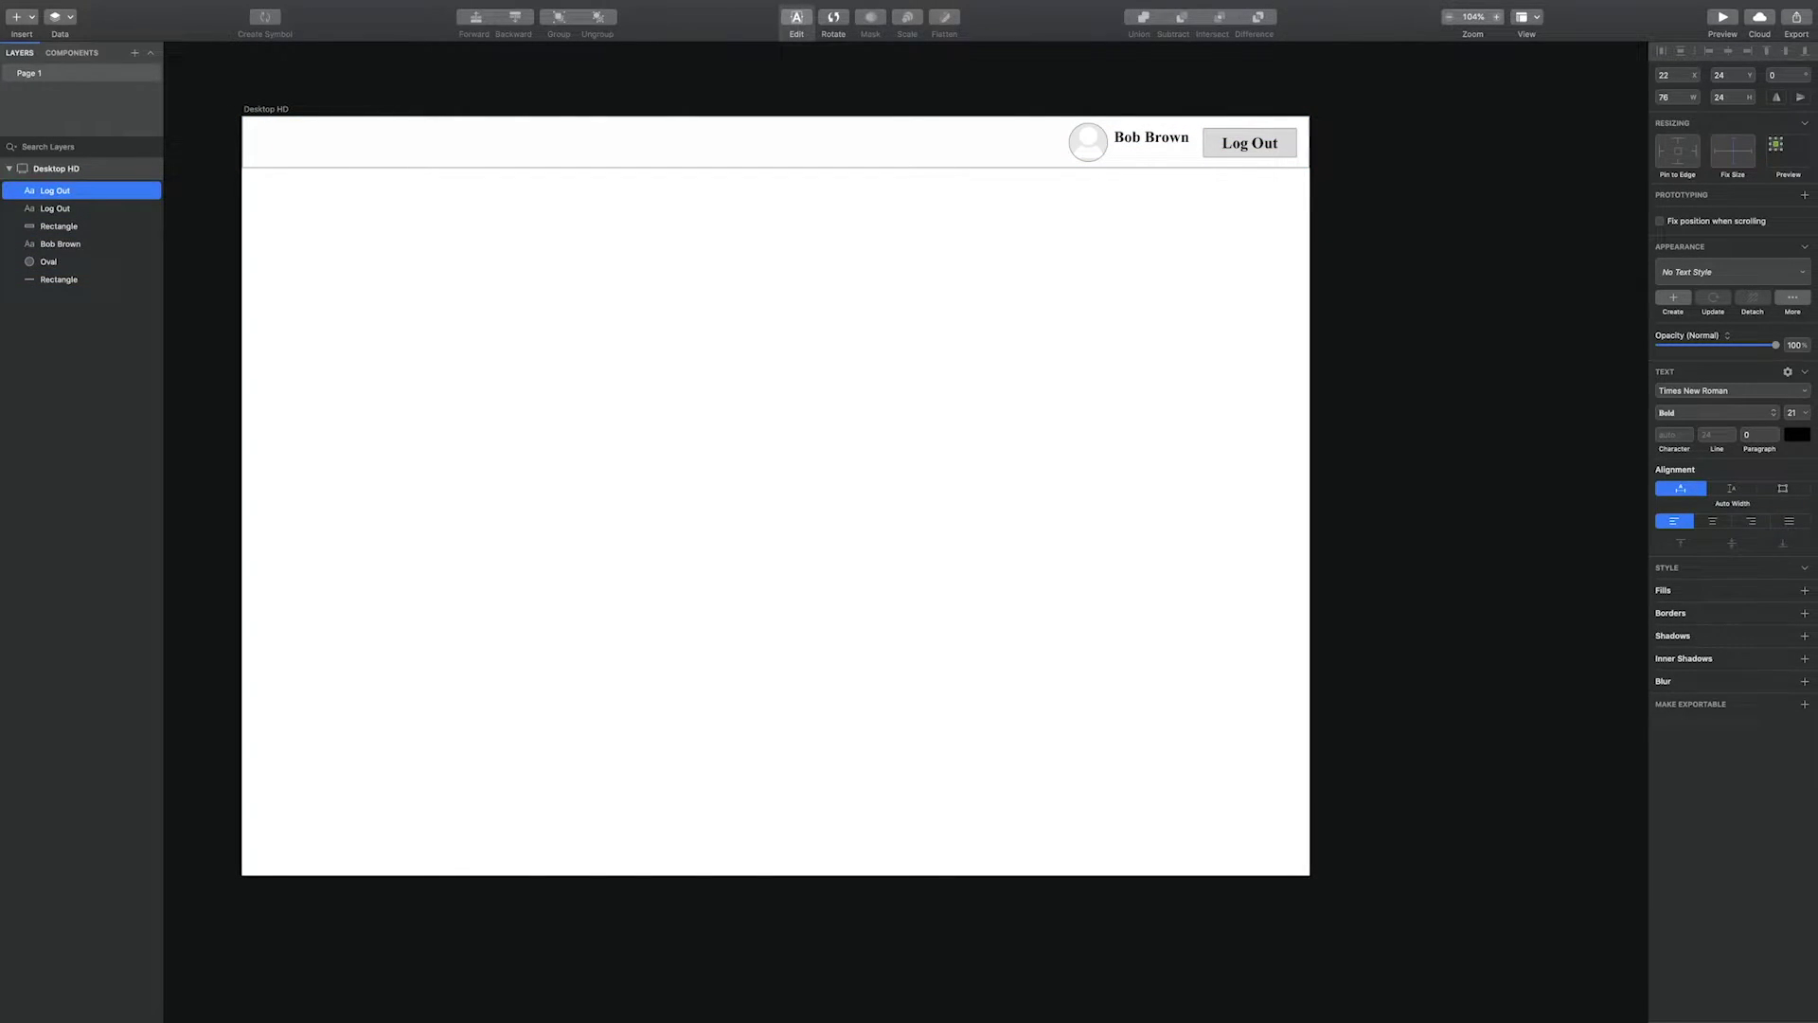
type("mple Inventory System")
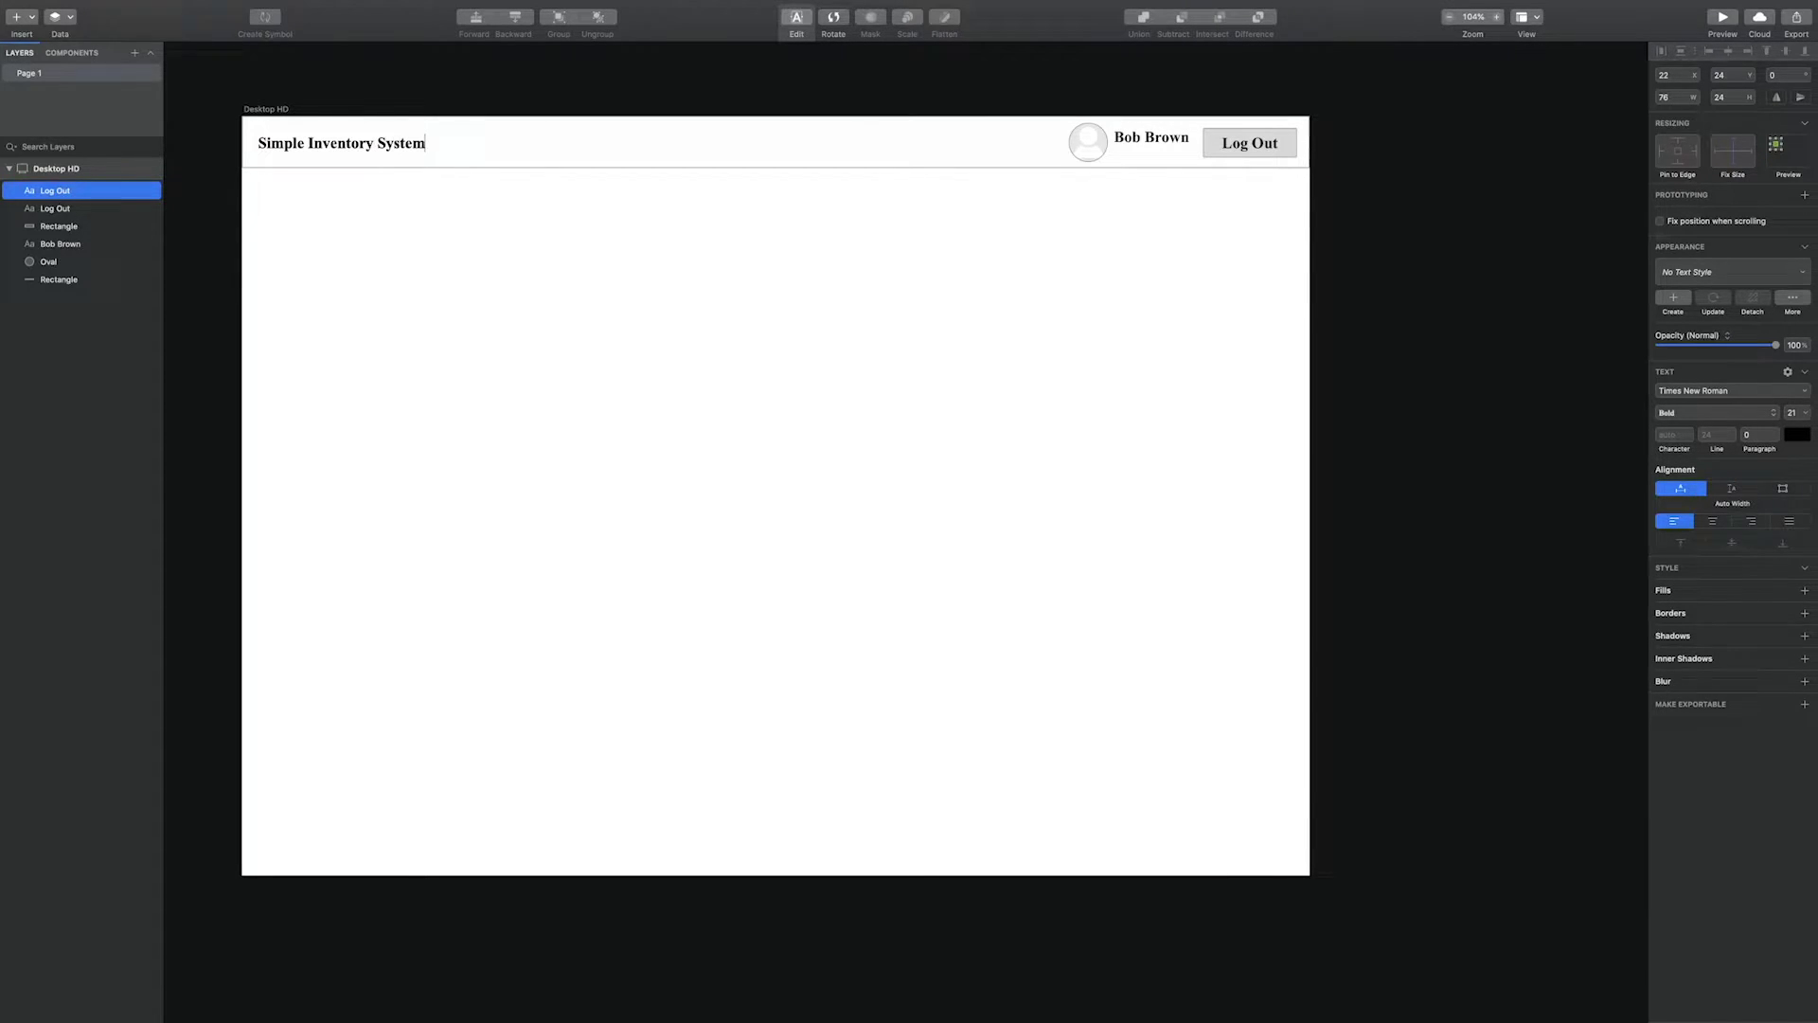
left_click(236, 194)
Draw a sidebar rectangle about 188 × 954 px below the header along the artboard's left edge
left_click(28, 29)
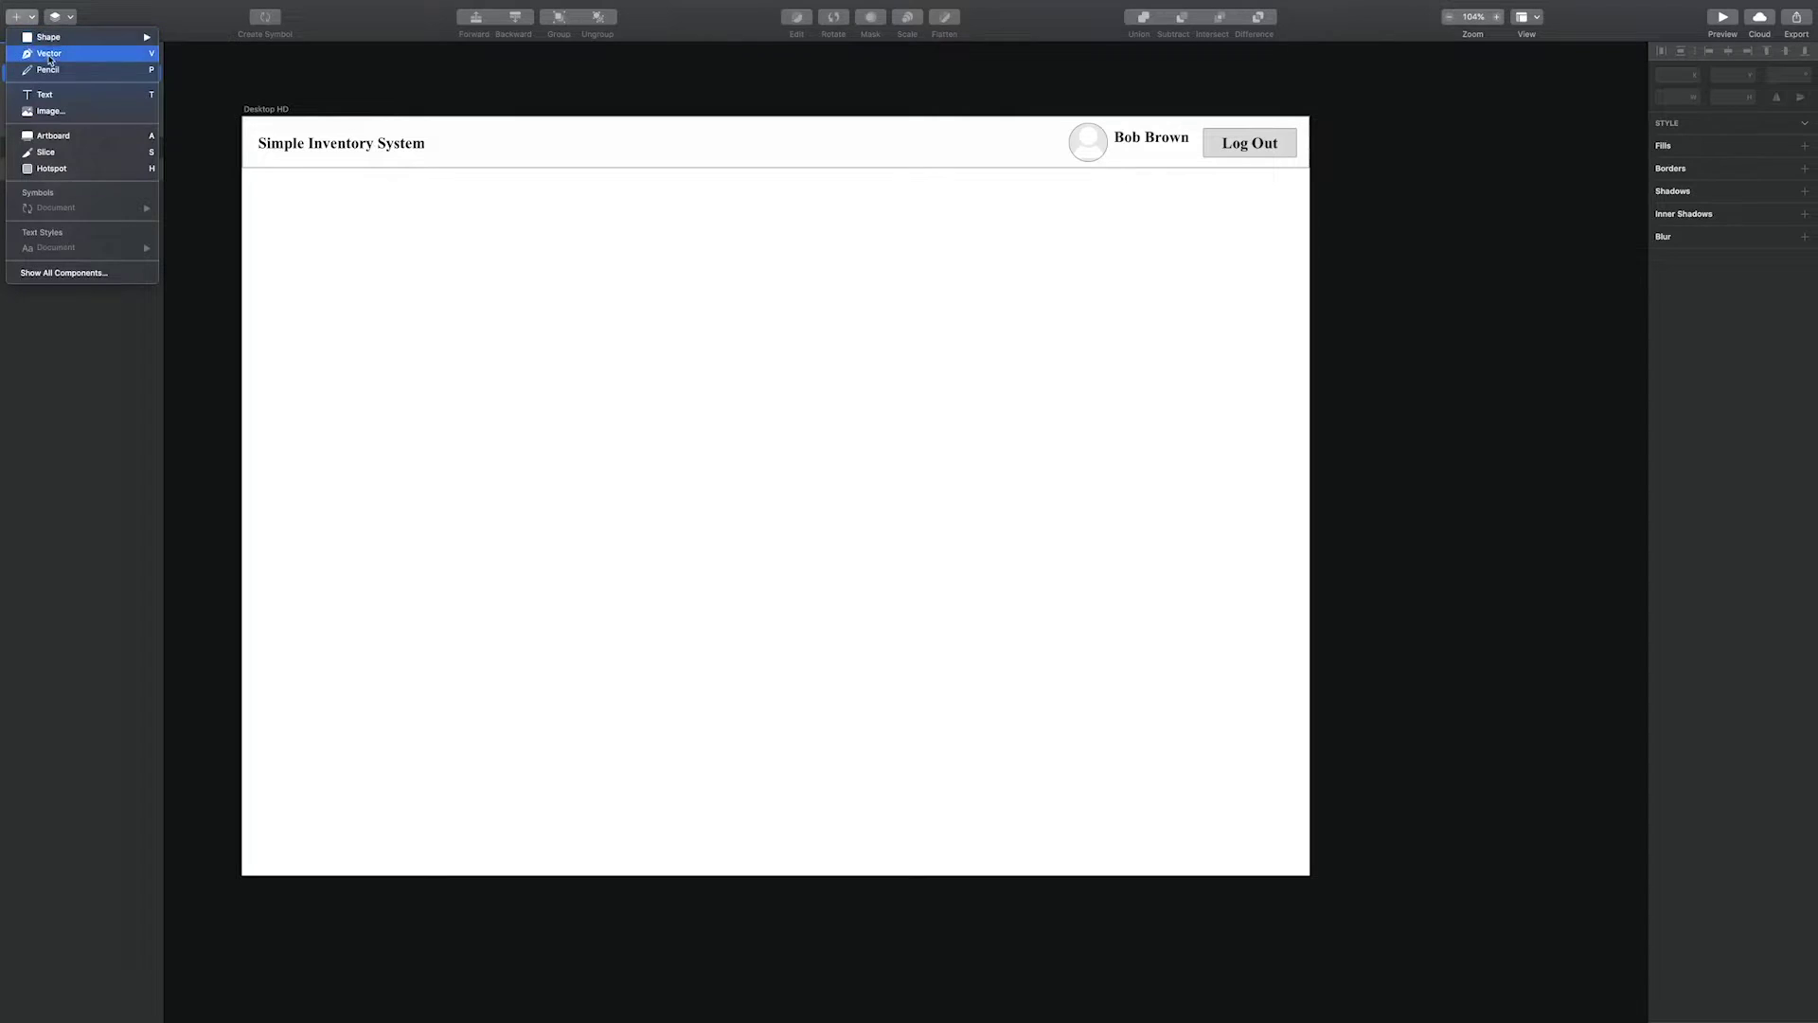
mouse_move(56, 41)
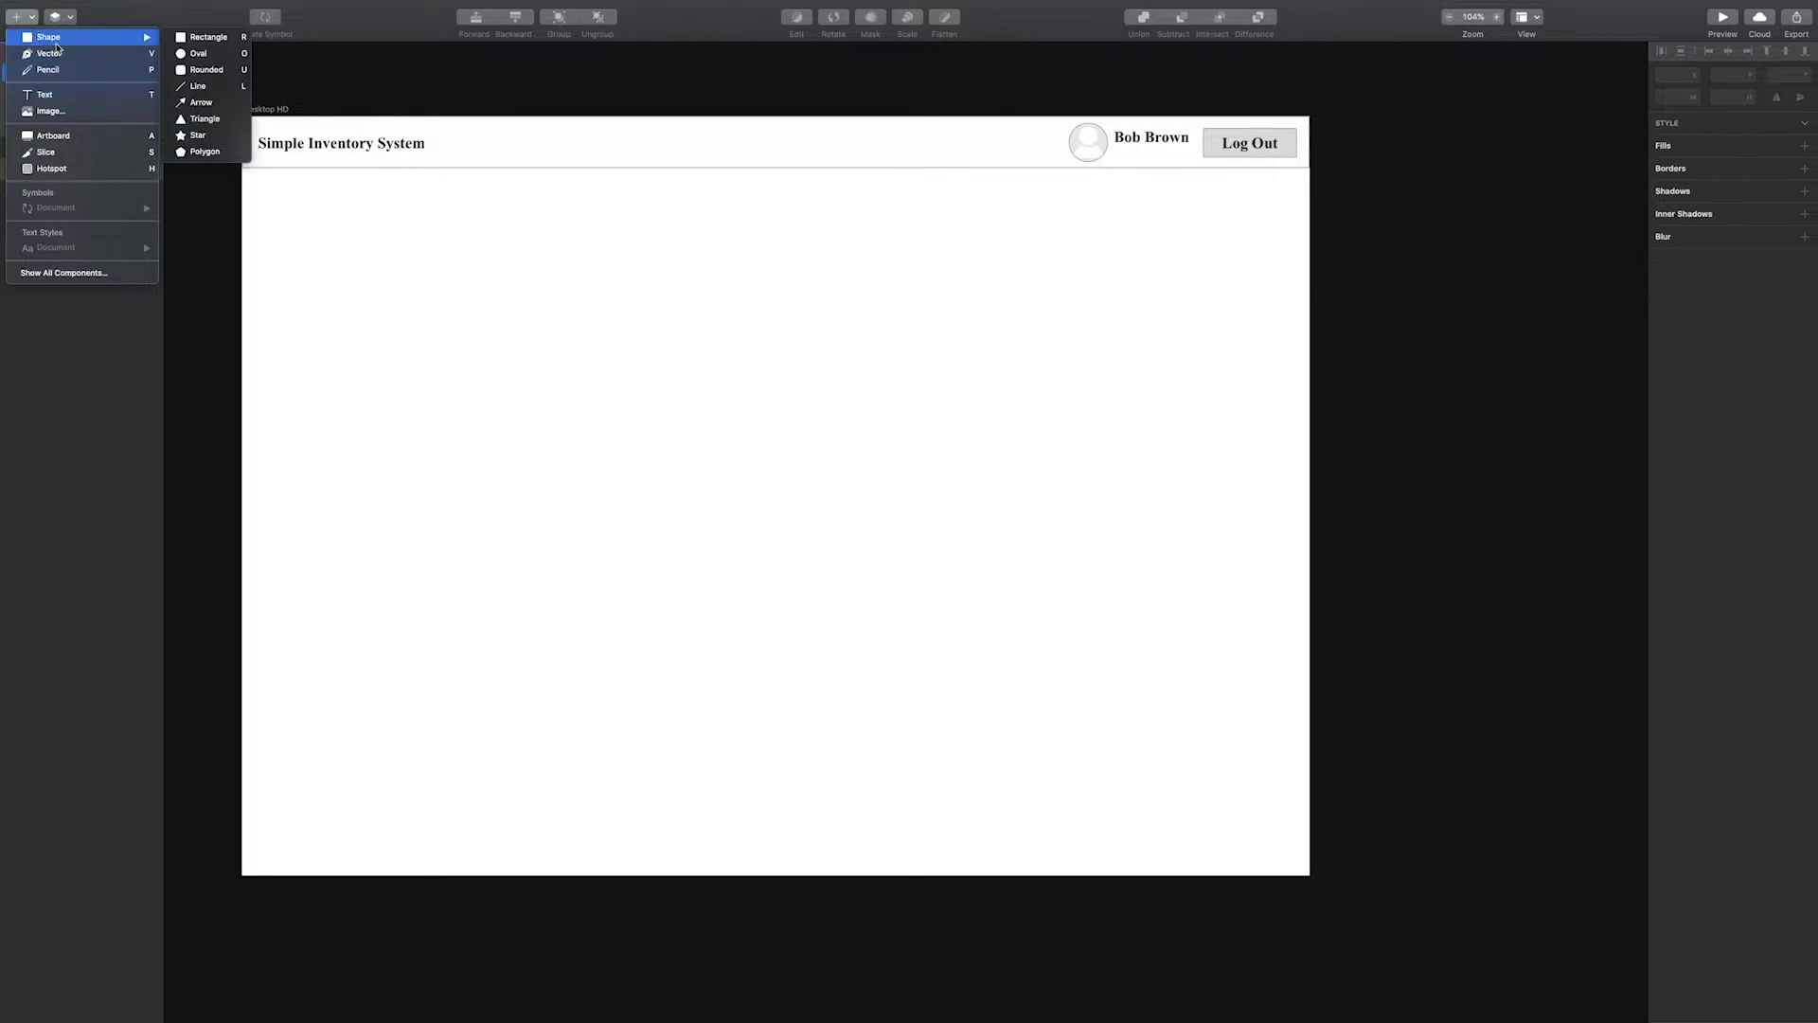
left_click(208, 37)
left_click_drag(245, 169, 383, 896)
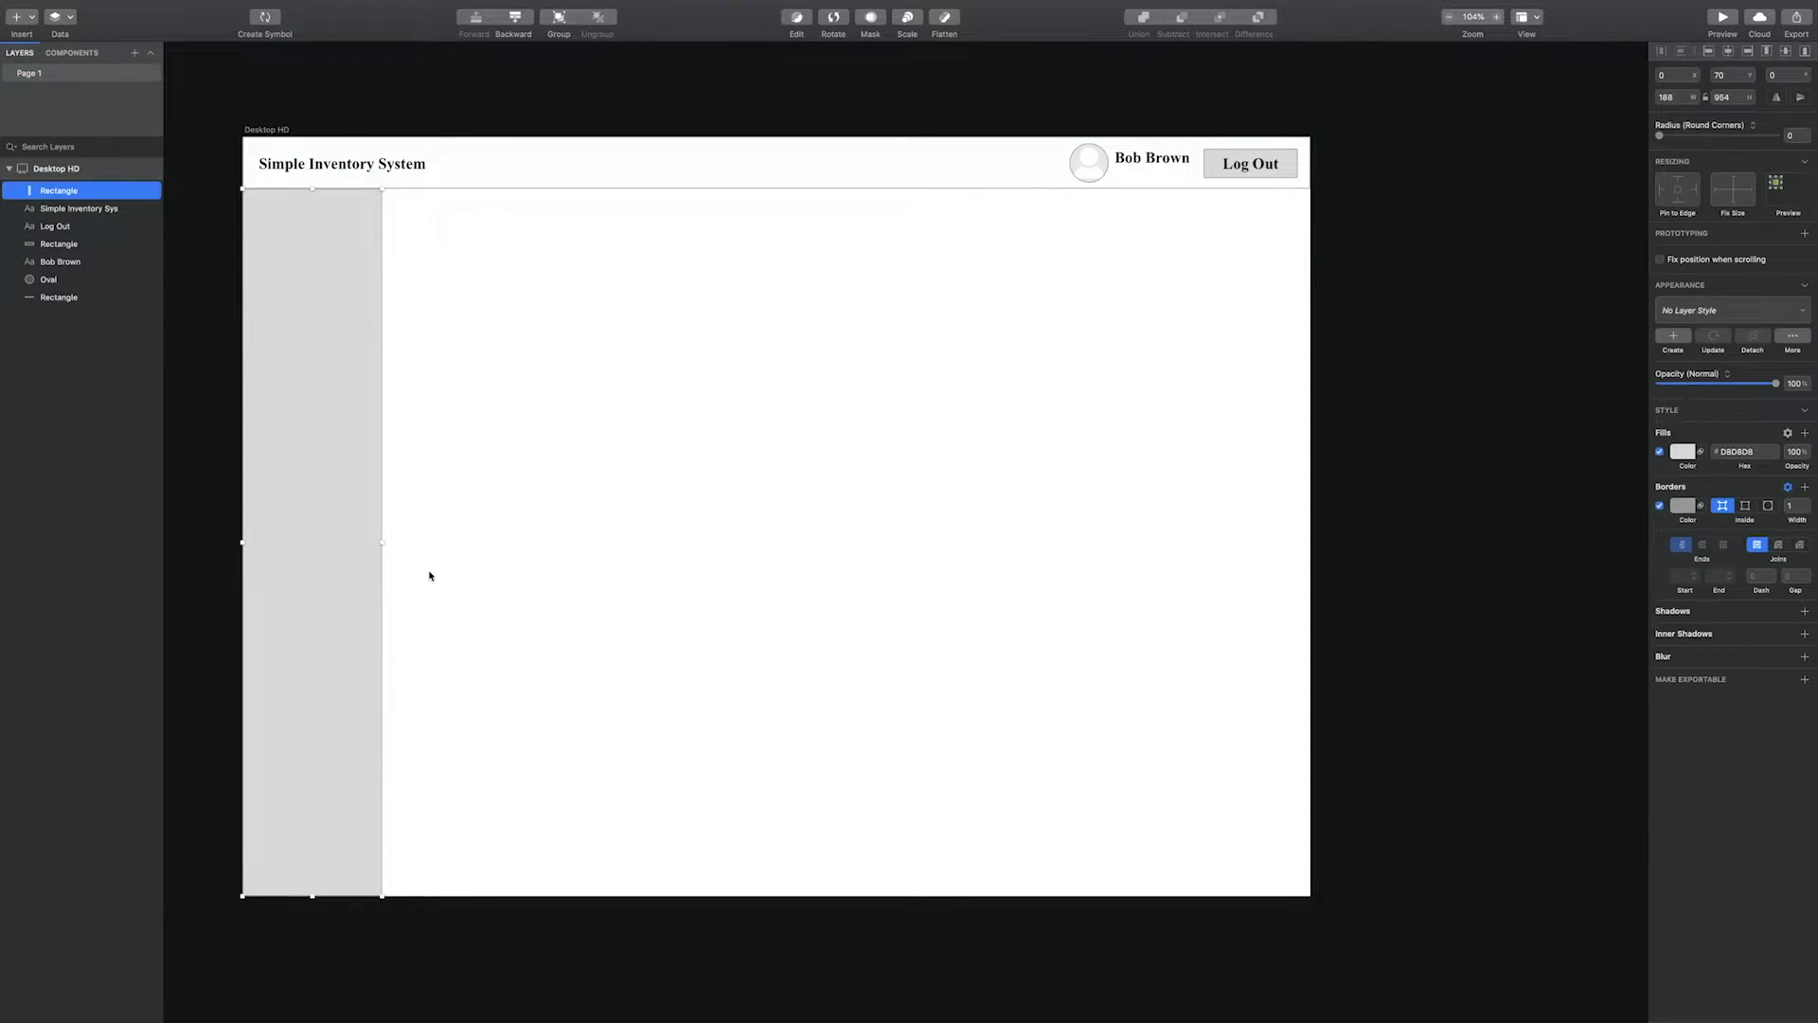
left_click(1400, 489)
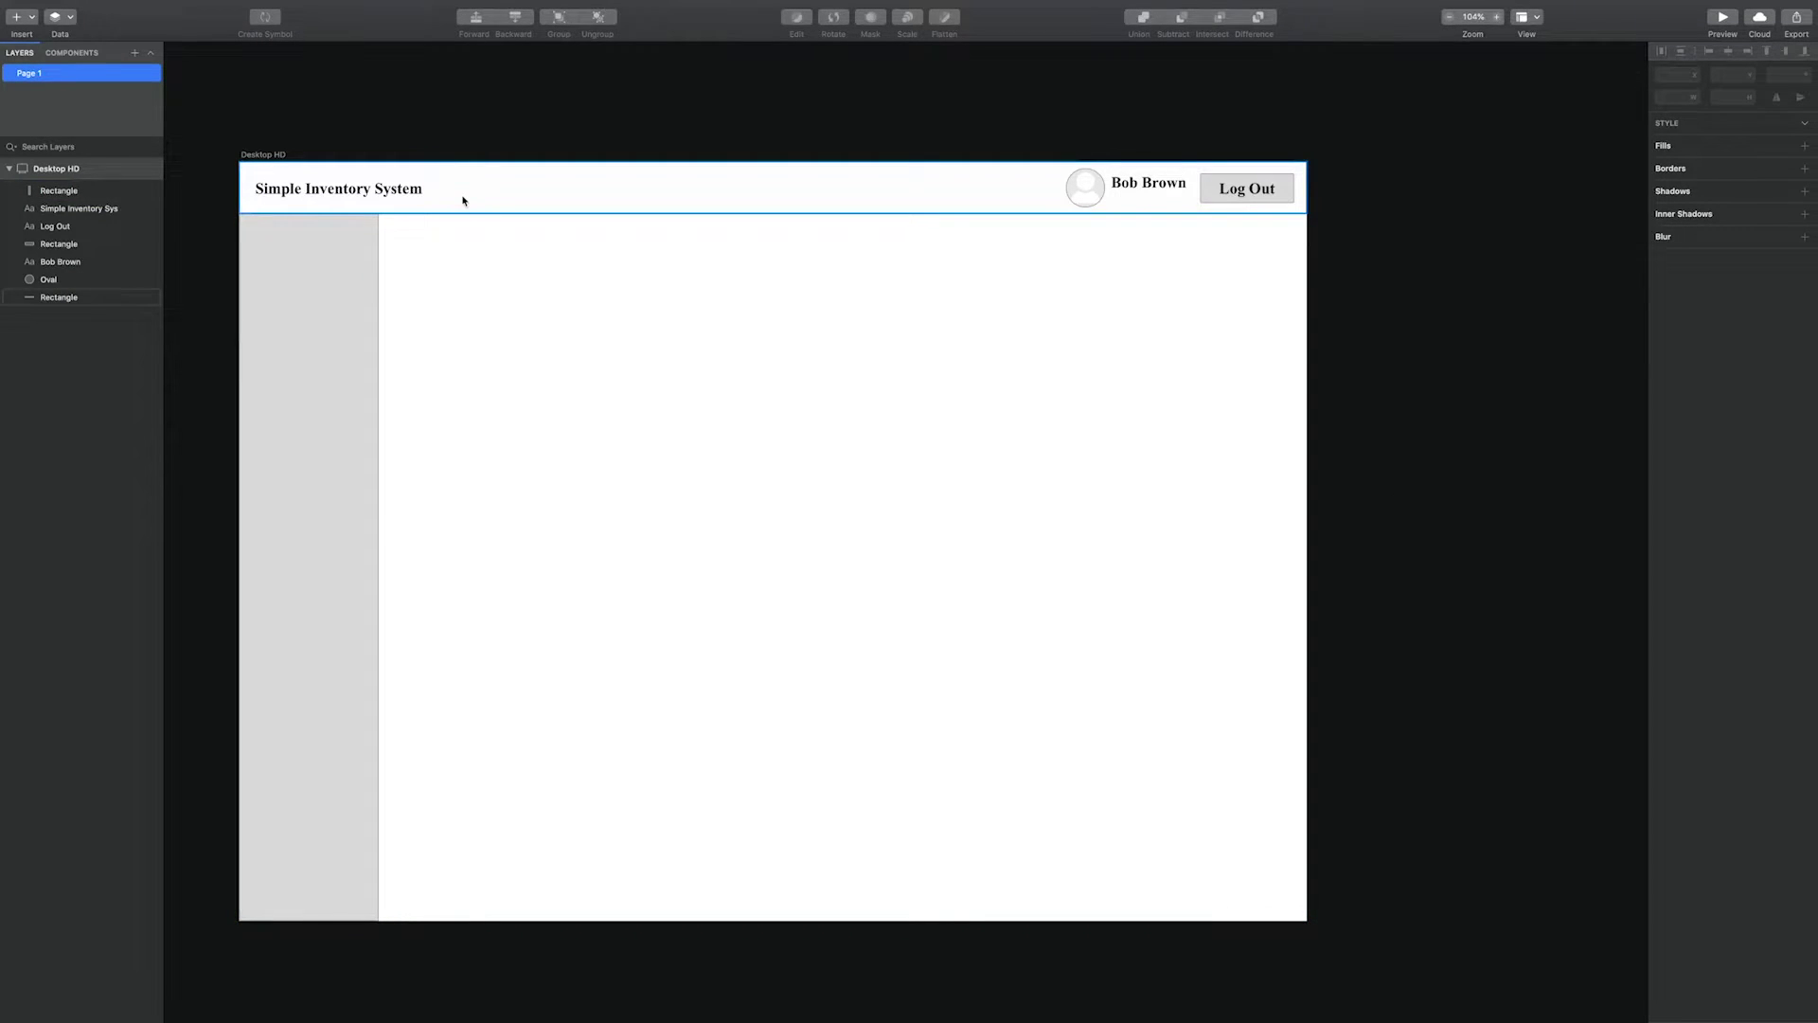
left_click(67, 24)
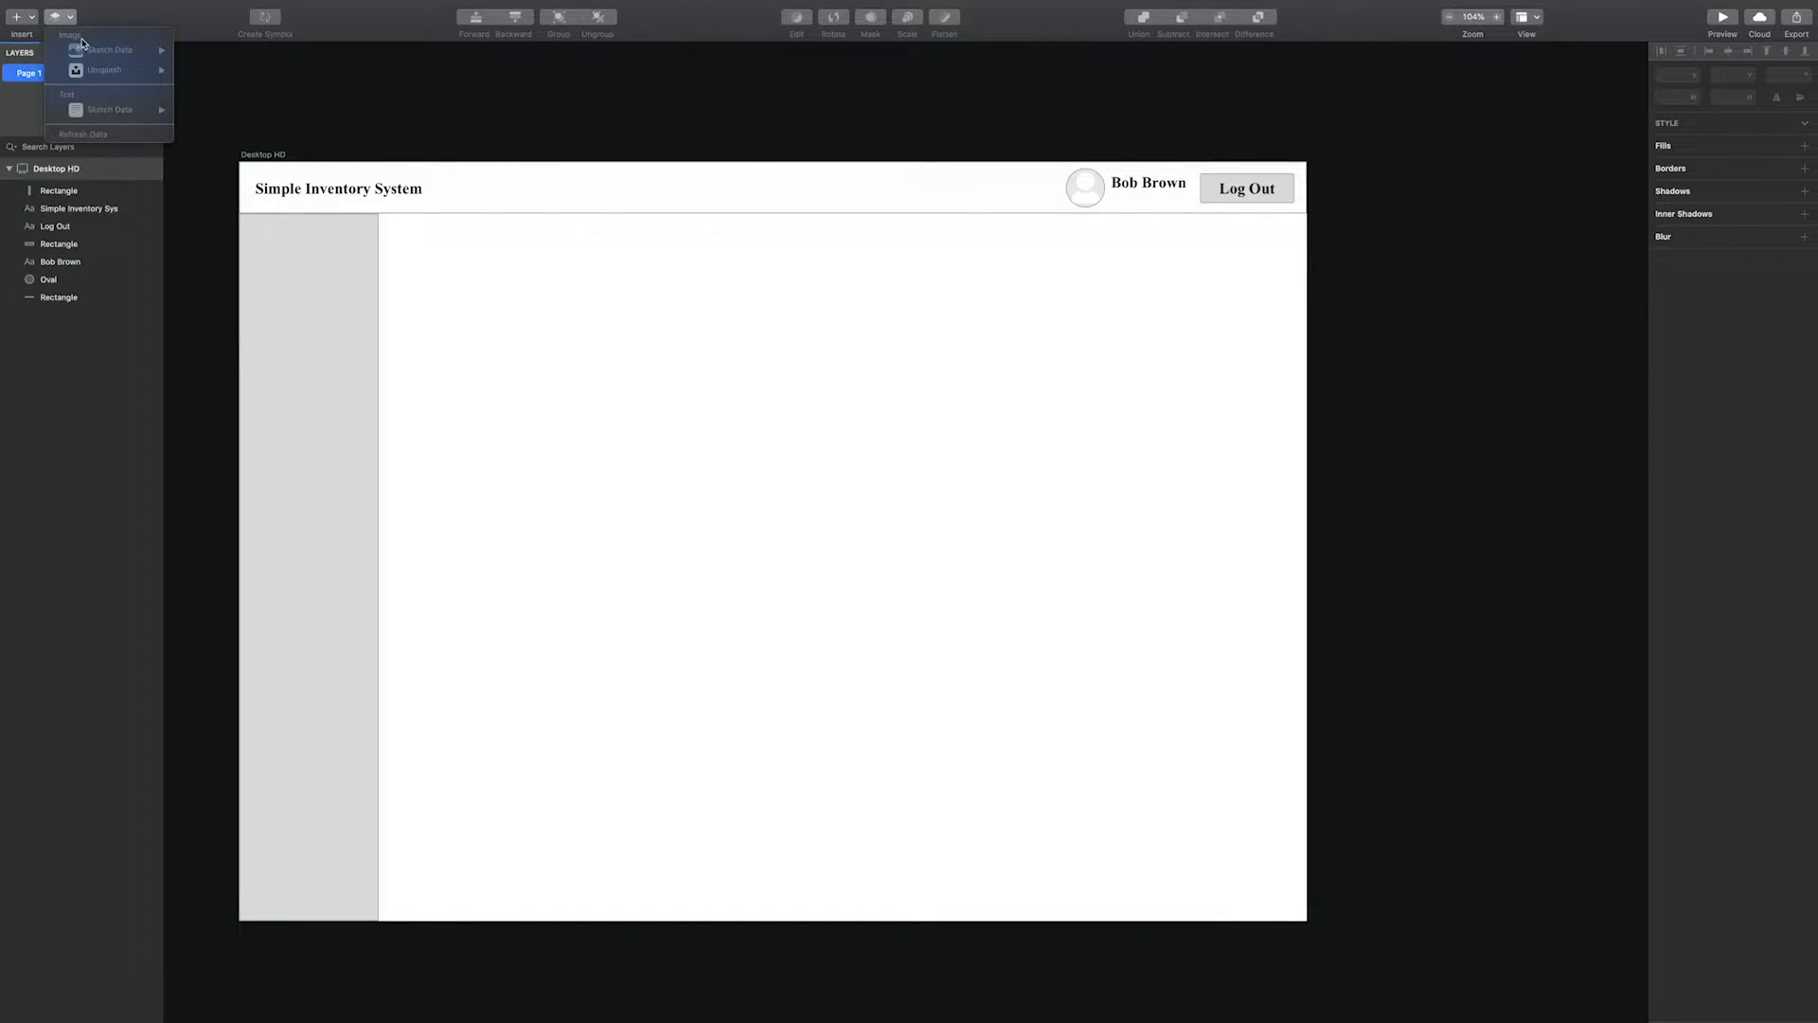
left_click(31, 19)
left_click(31, 19)
mouse_move(50, 41)
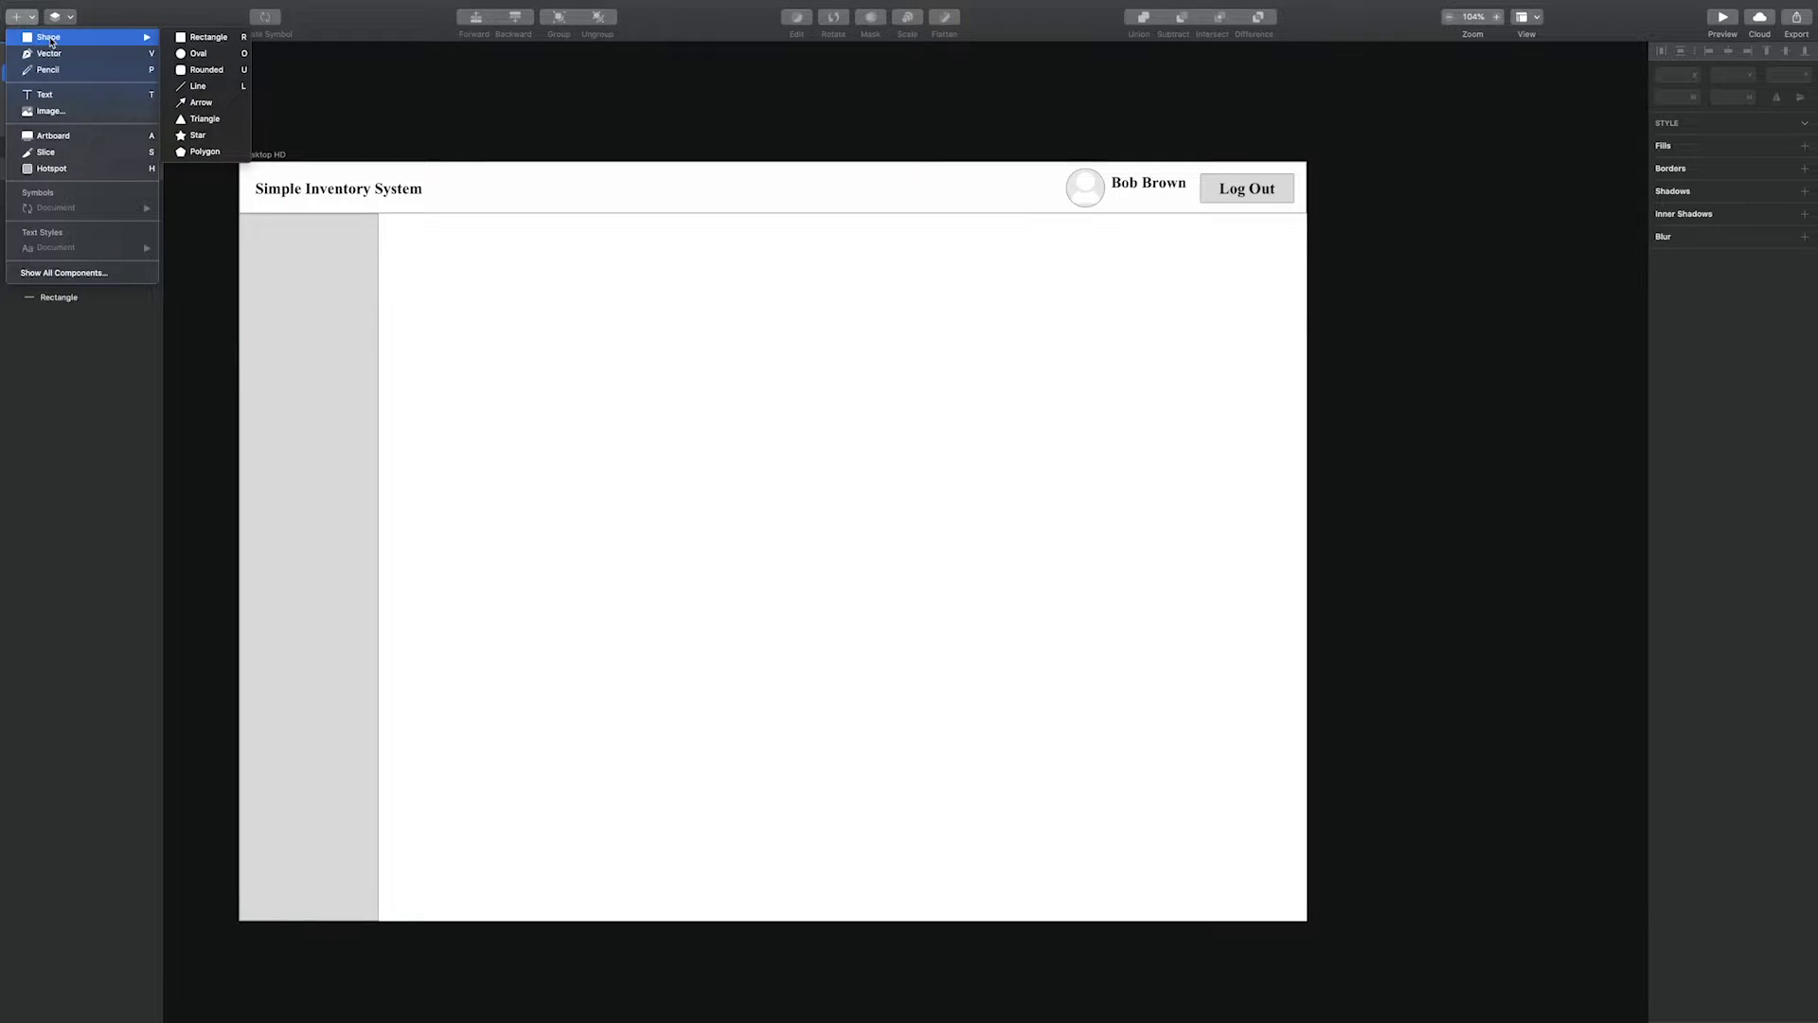
left_click(198, 86)
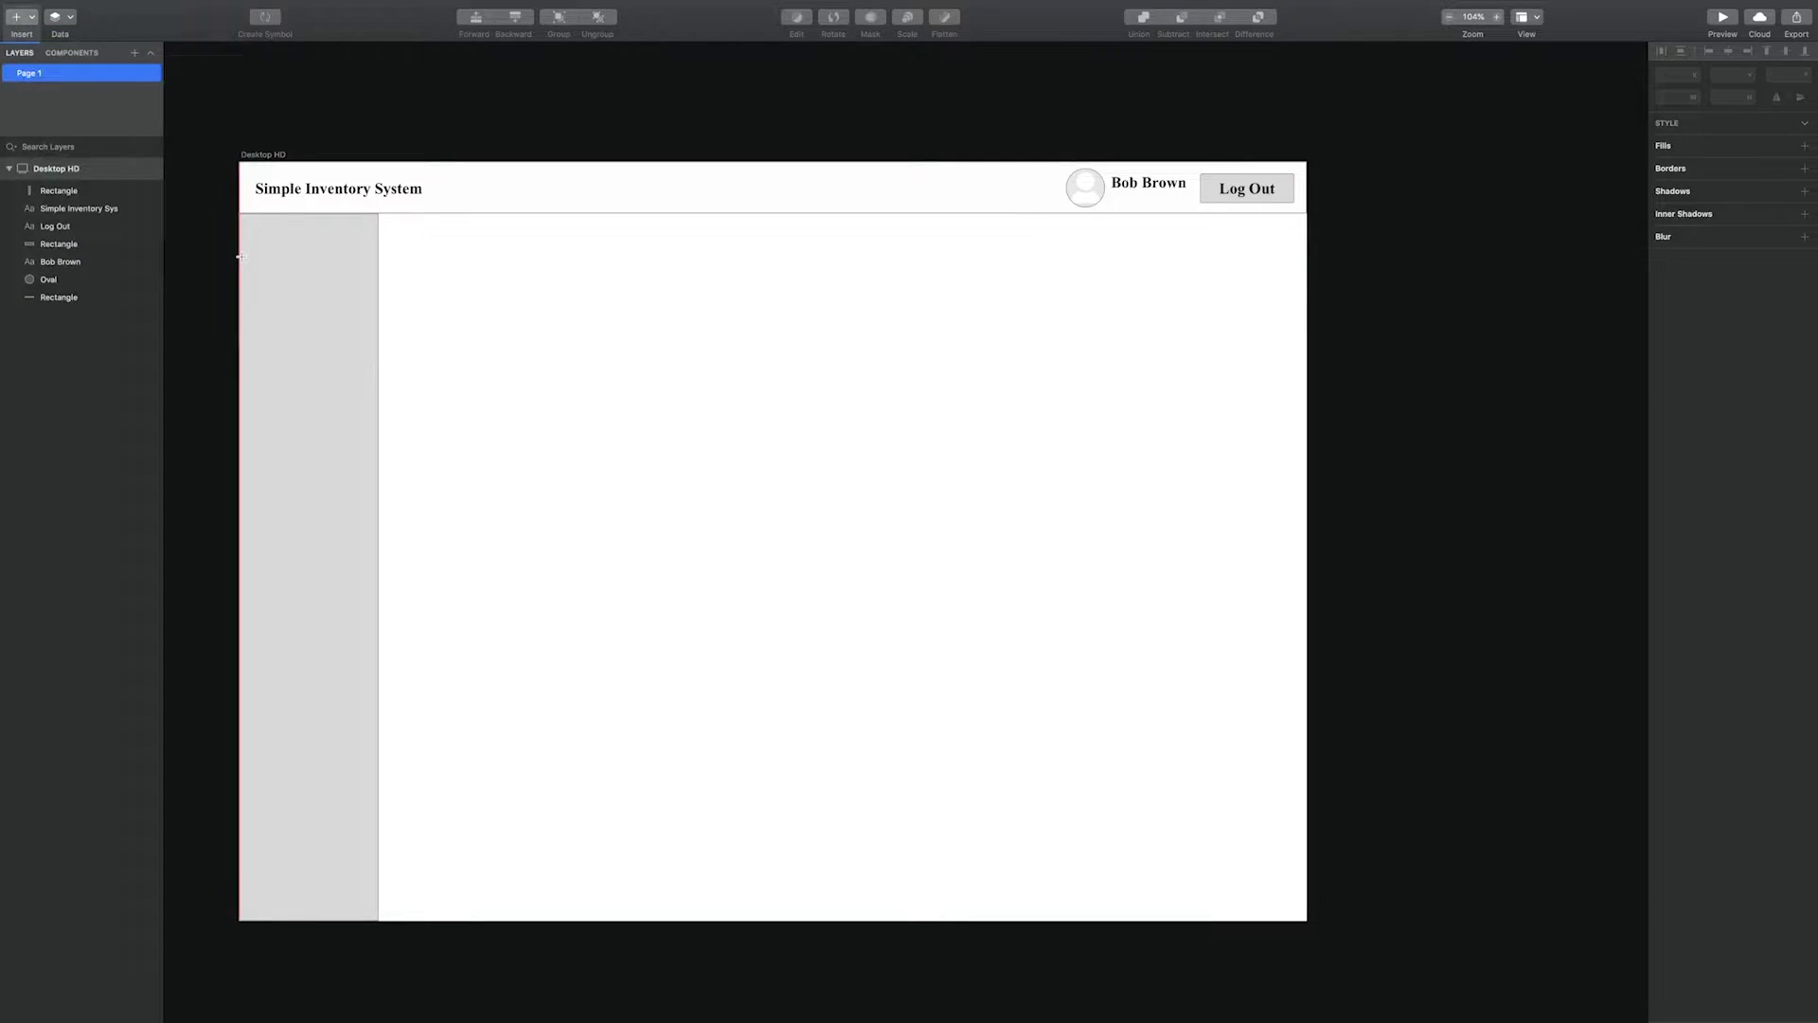
Draw a menu item rectangle about 188 × 69 px across the top of the sidebar
left_click(23, 16)
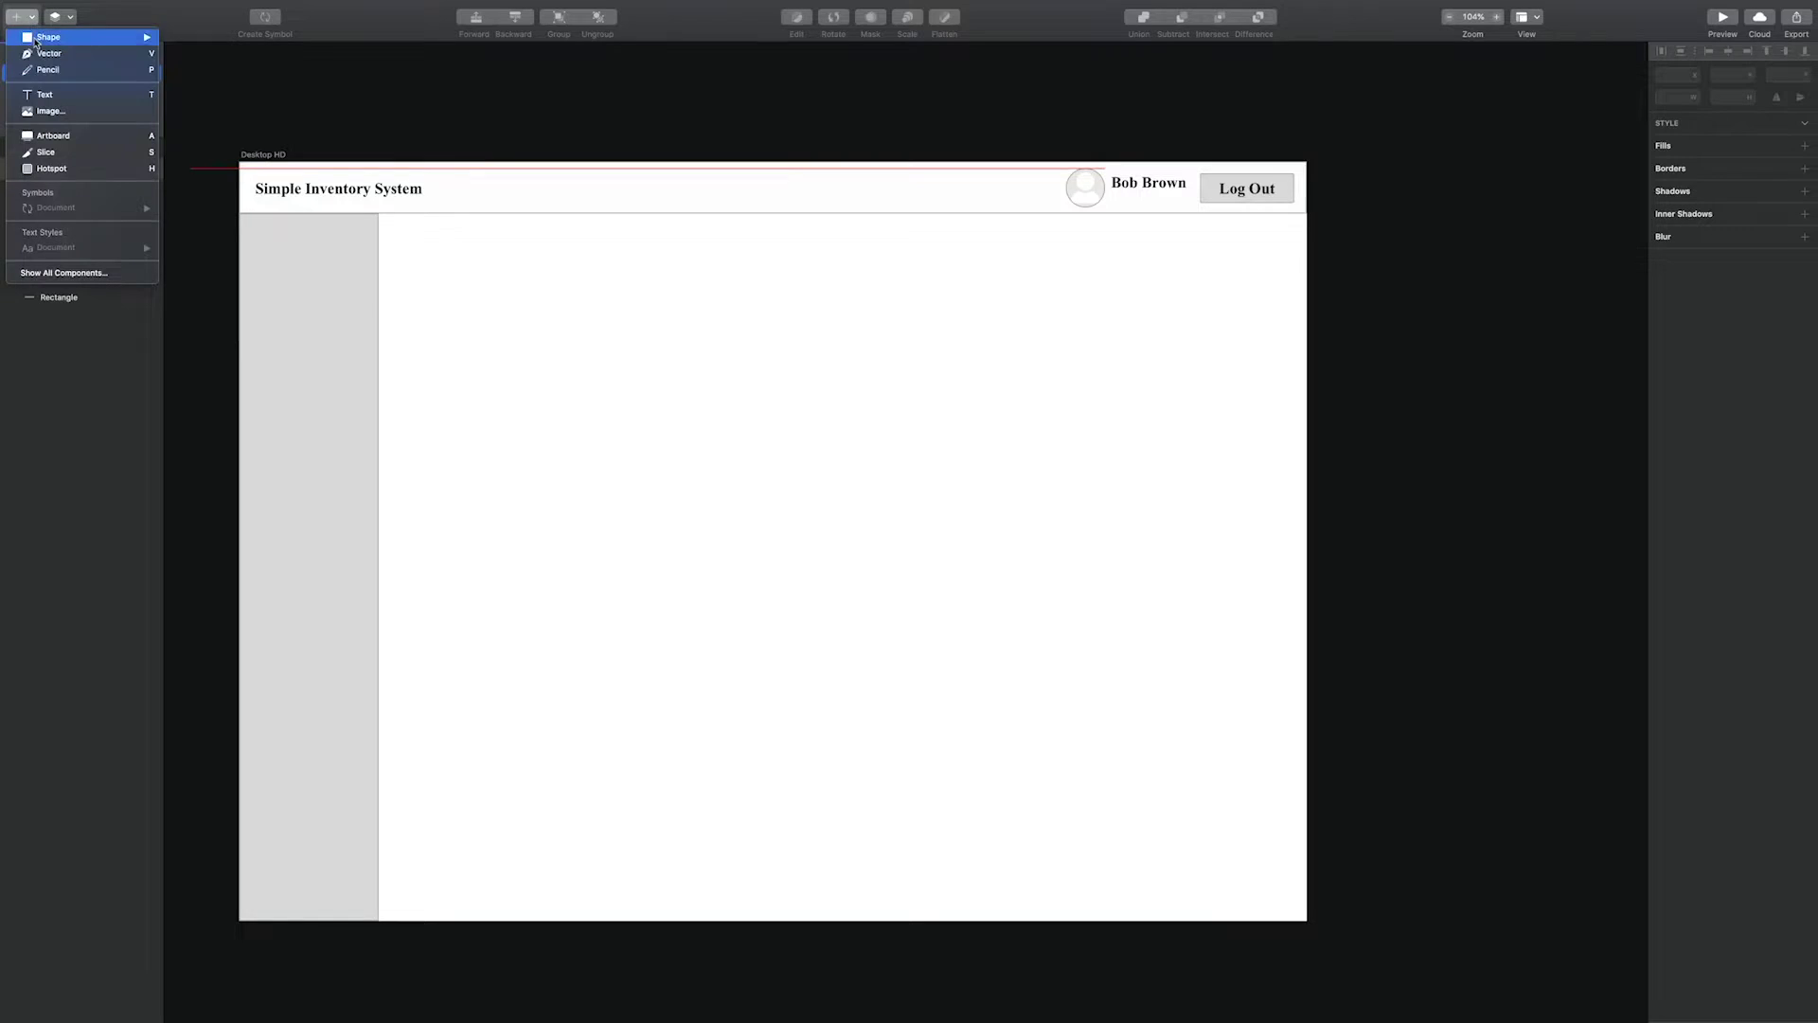
mouse_move(75, 37)
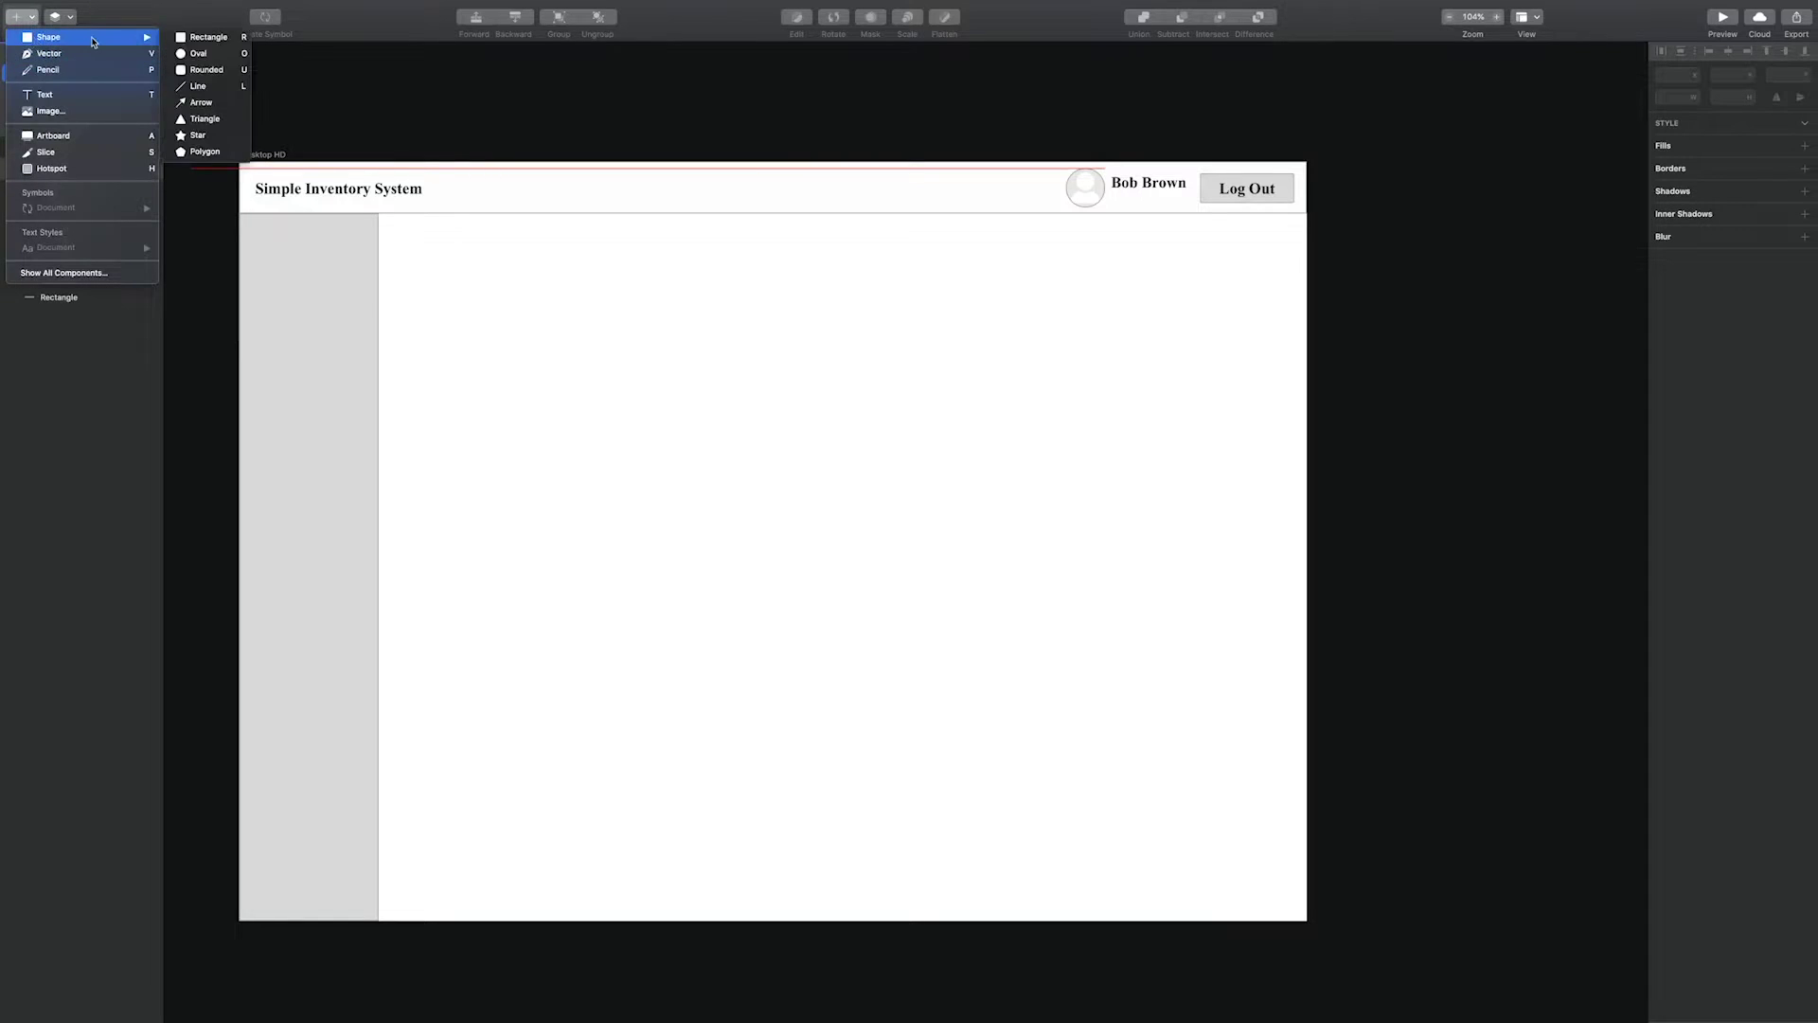
left_click(203, 37)
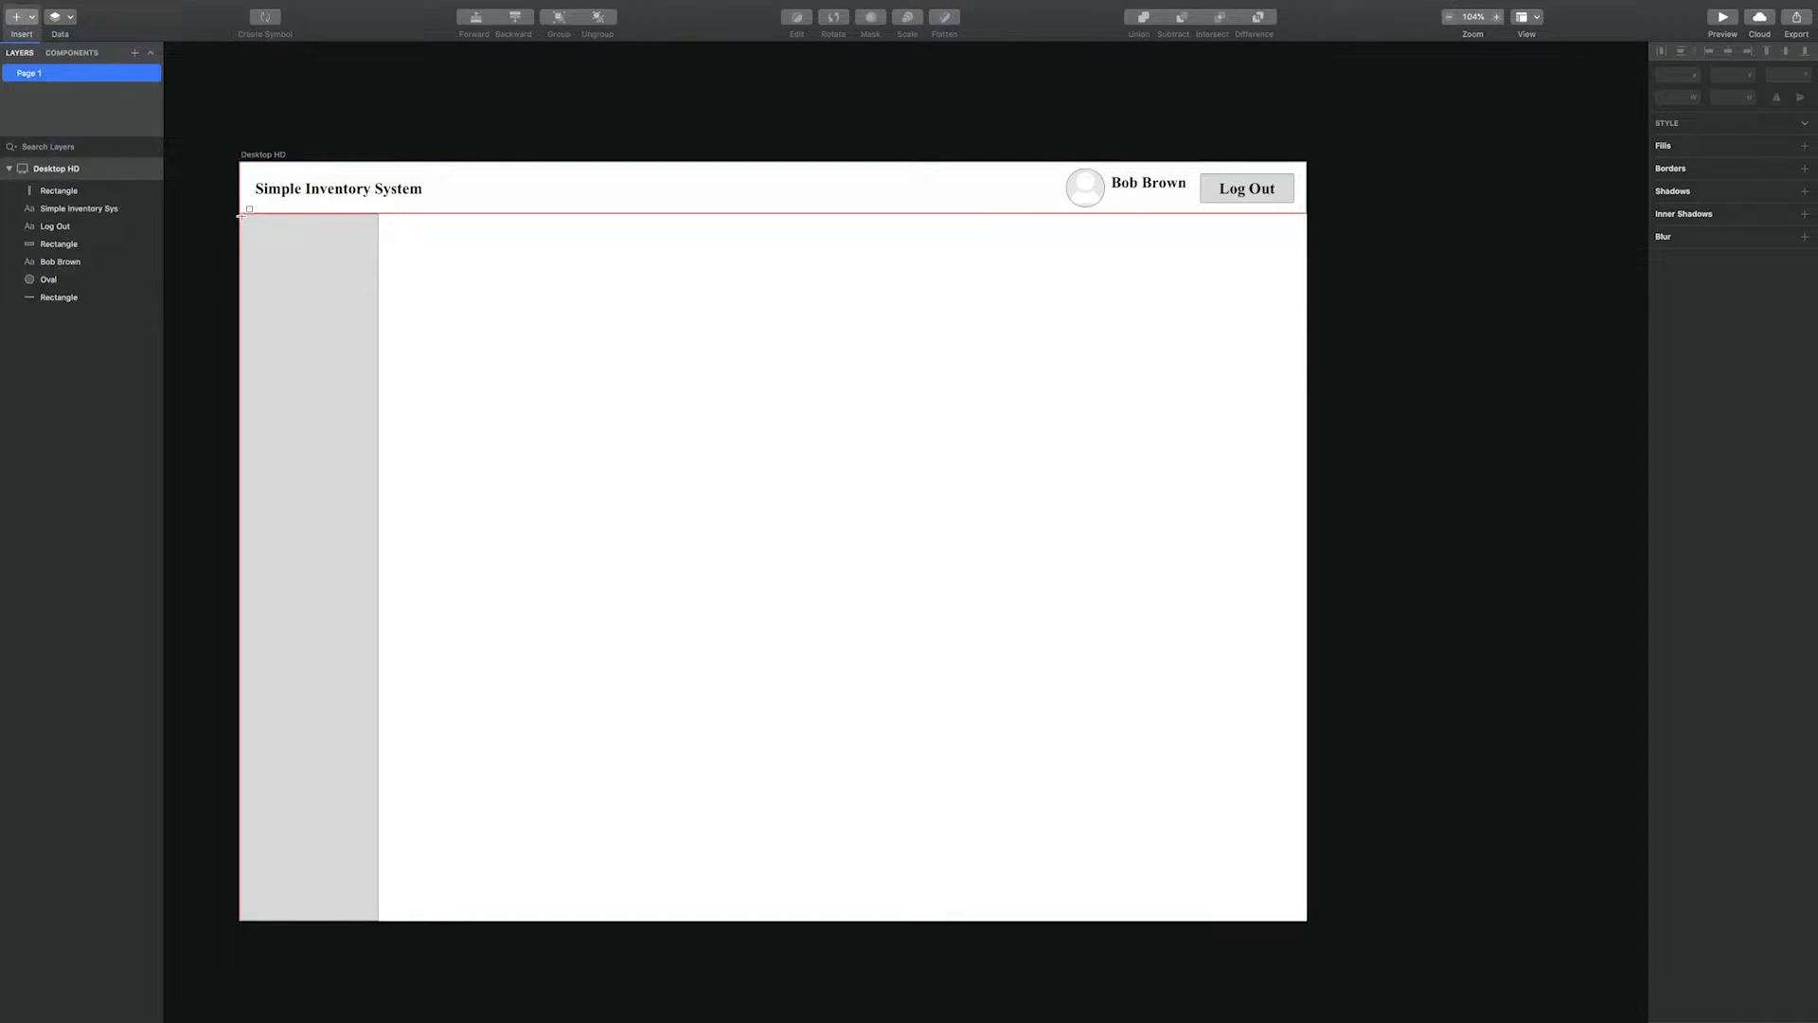
left_click_drag(241, 214, 423, 277)
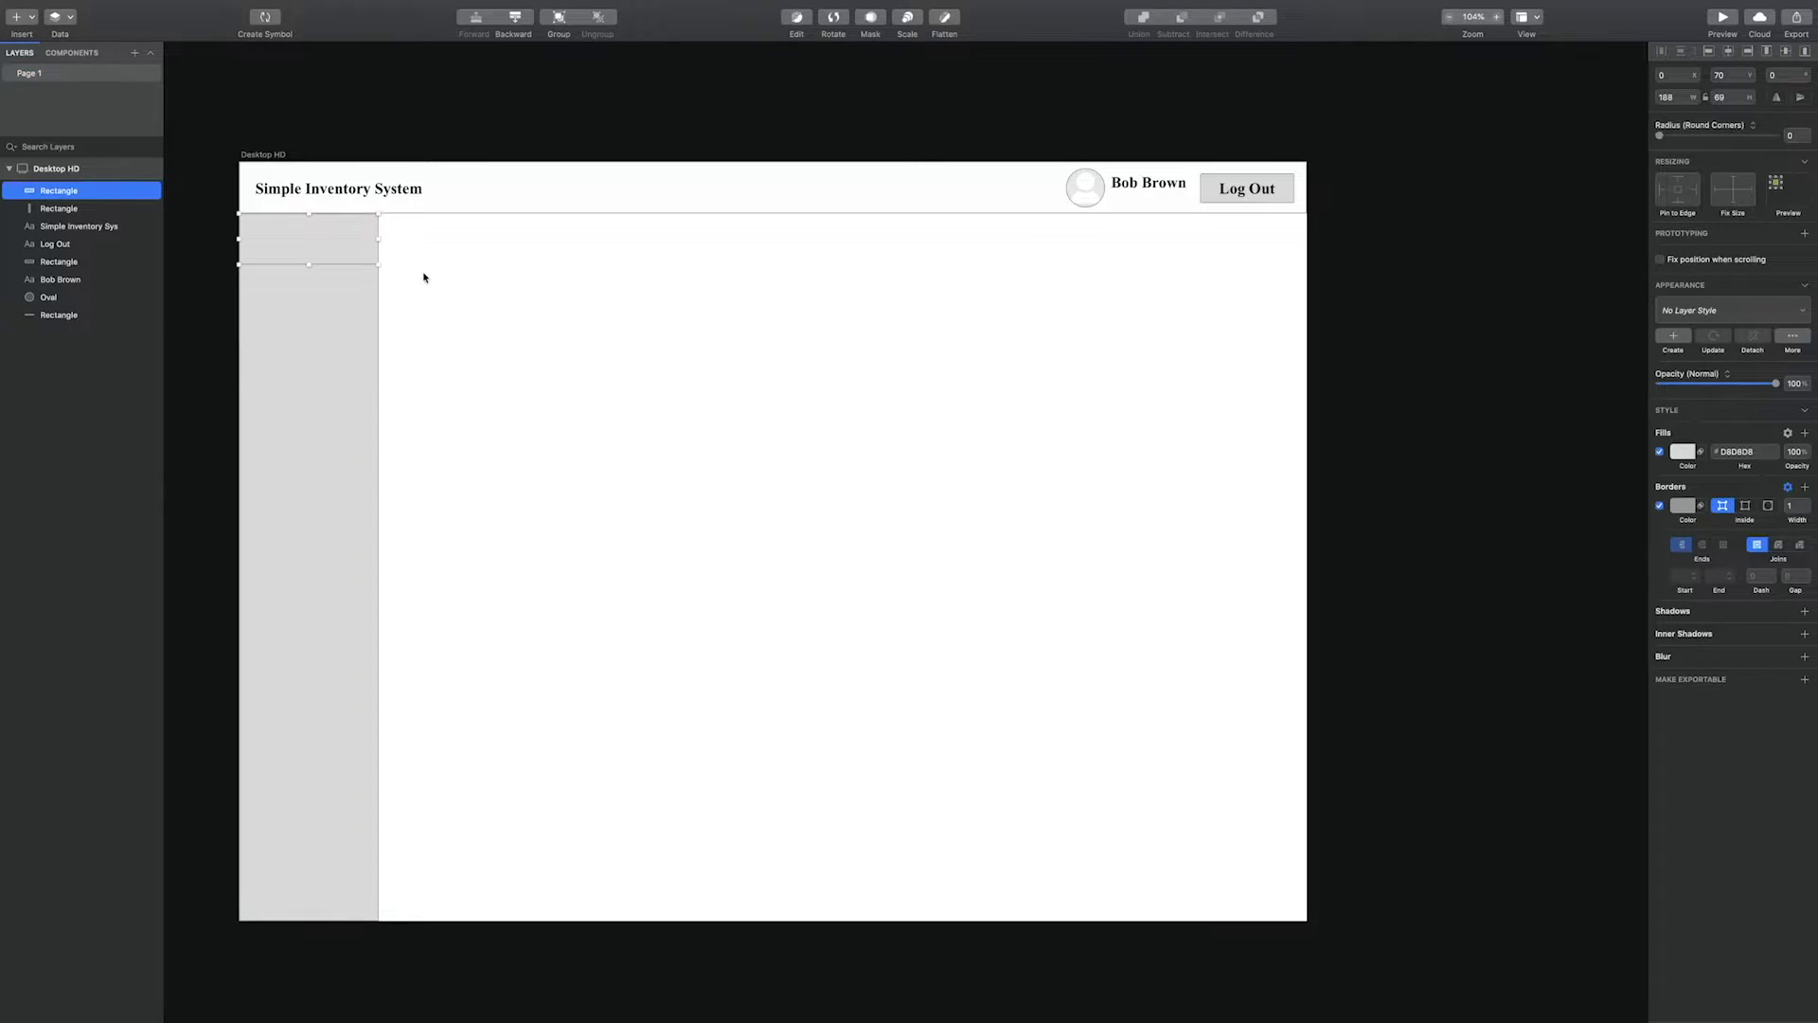
left_click(1285, 437)
Duplicate the menu item rectangle and move the copy down below the original, leaving a small gap
left_click(320, 265)
key("super+d")
key("shift+Down")
key("shift+Down")
key("shift+Down")
key("shift+Down")
key("shift+Down")
key("shift+Down")
key("shift+Down")
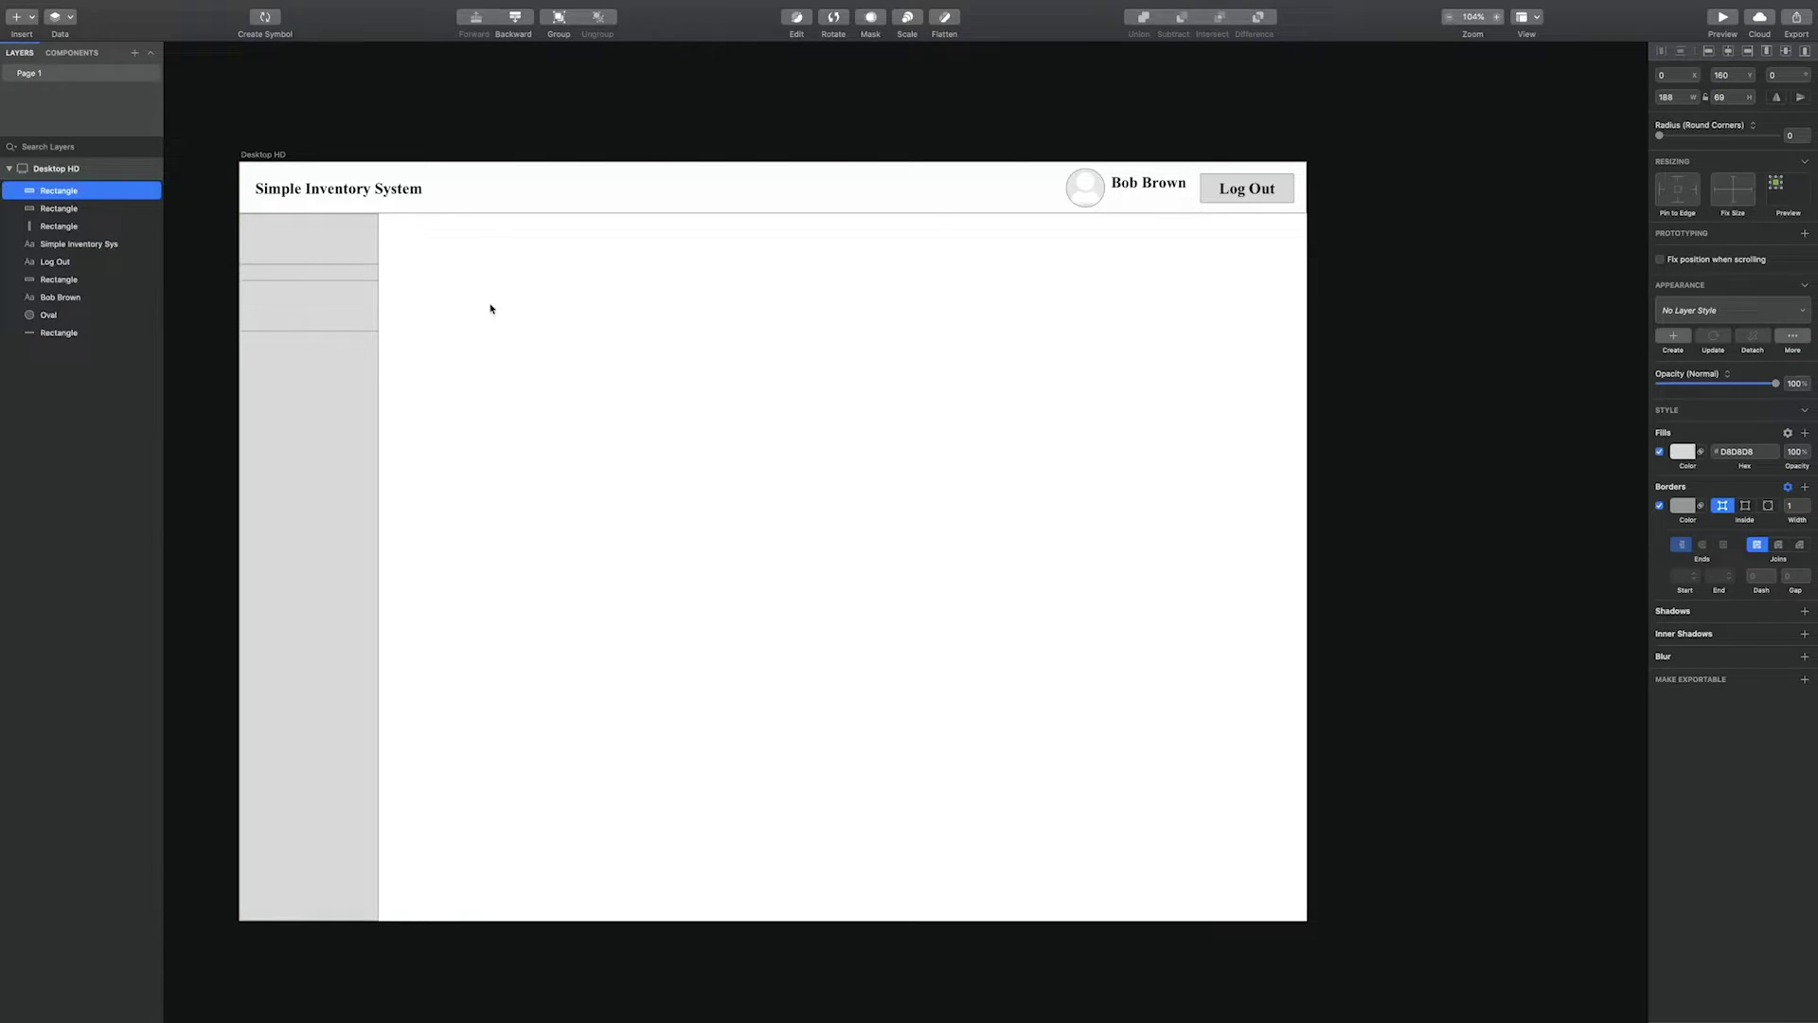
key("Down")
key("Down")
key("Down")
key("Down")
key("Down")
key("Down")
key("Down")
key("Down")
key("Down")
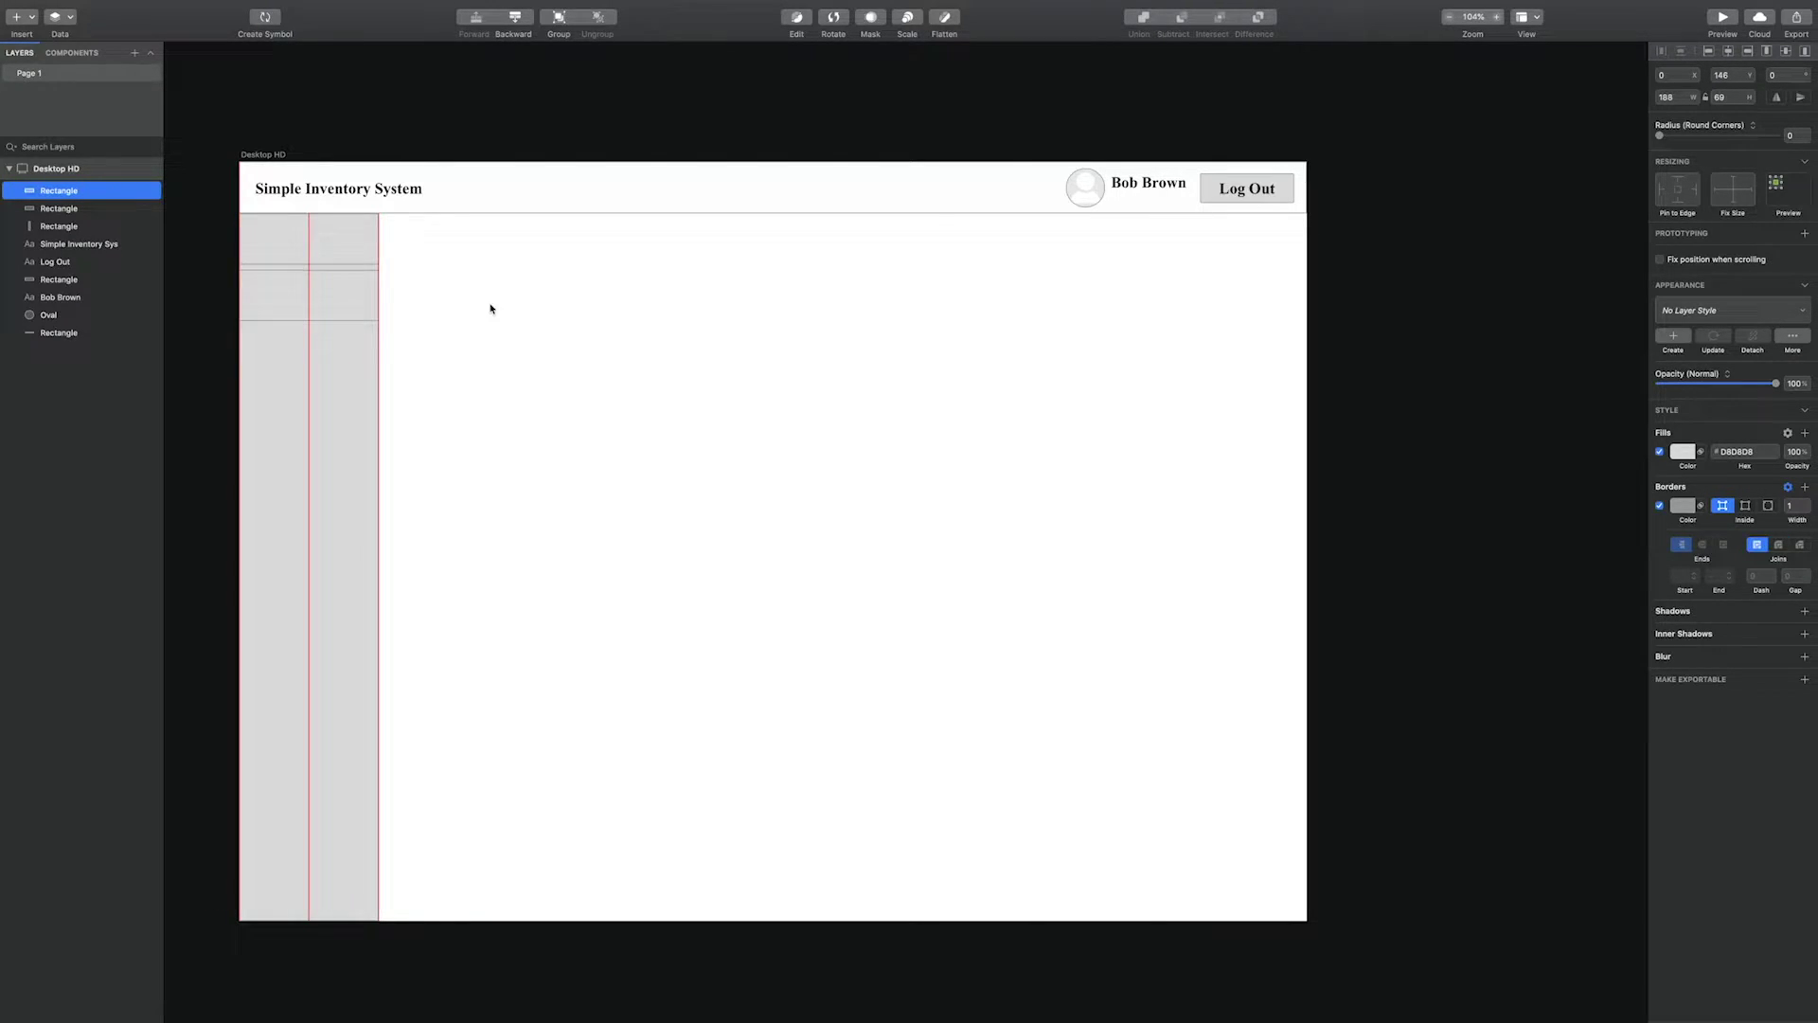
key("Up")
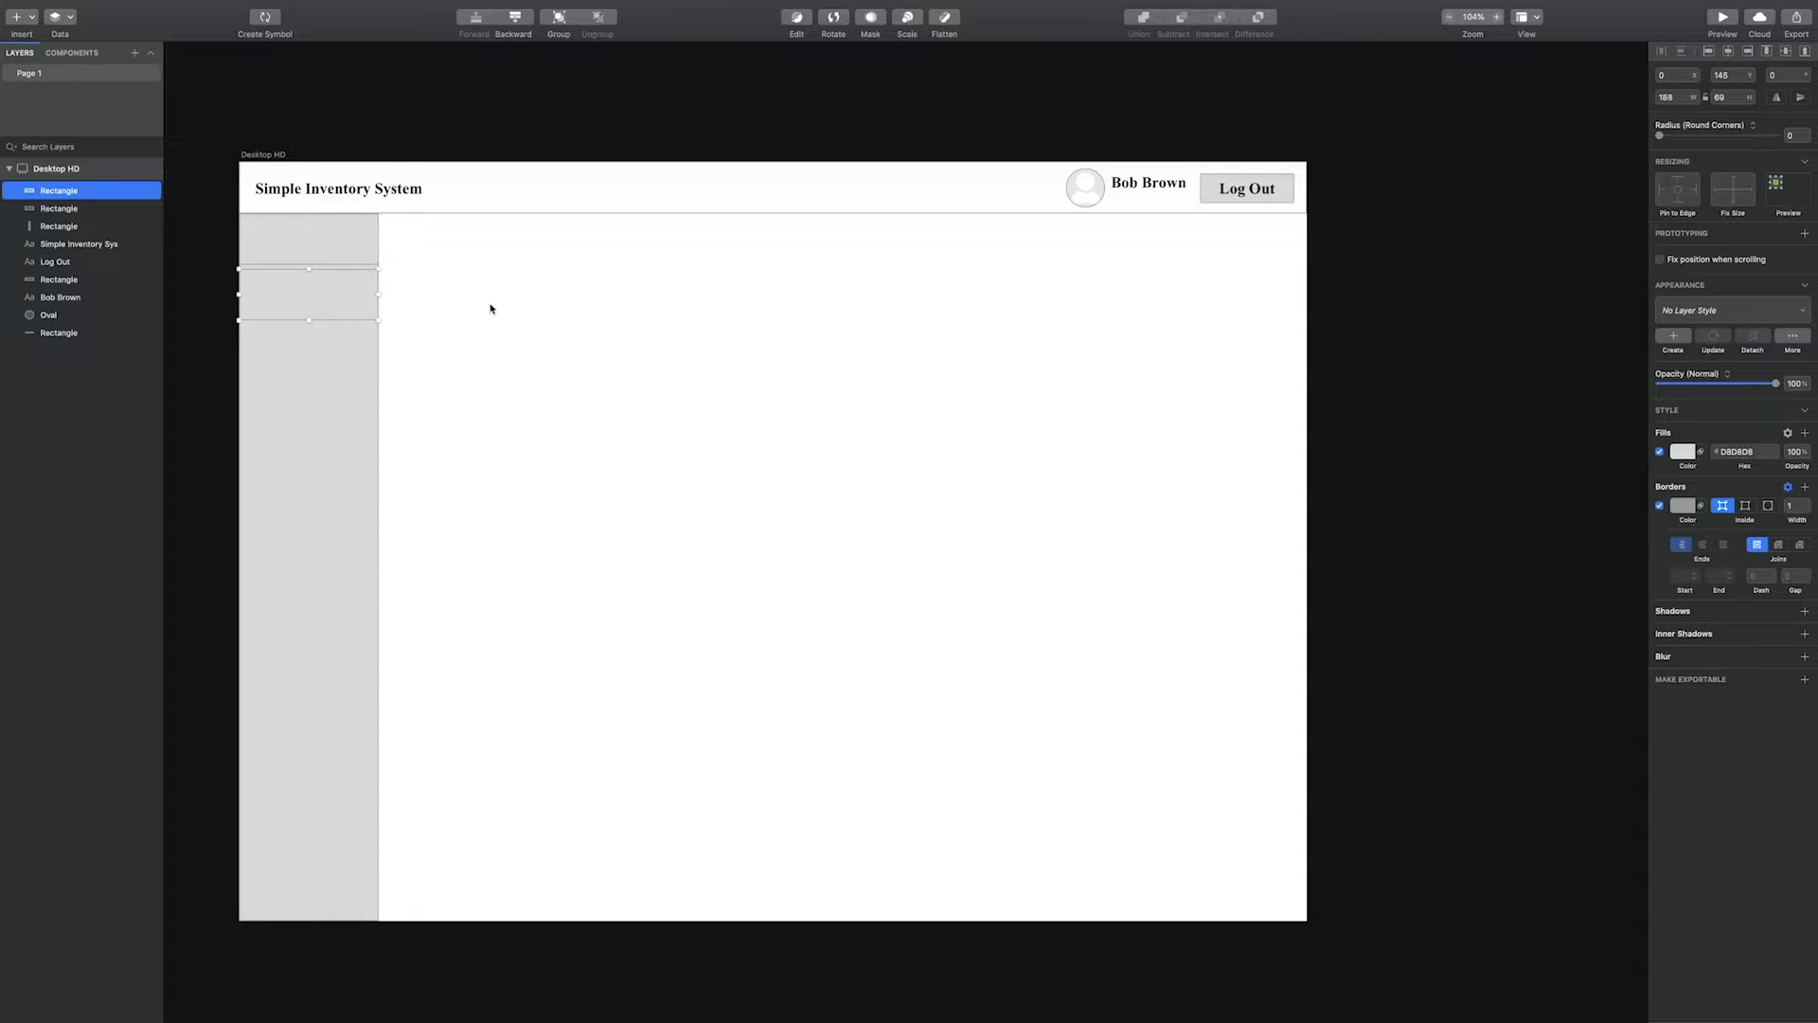
Duplicate both menu item rectangles together and move the copies down below the originals, leaving a small gap
scroll(350, 257, "down", 1)
left_click(349, 247, "shift")
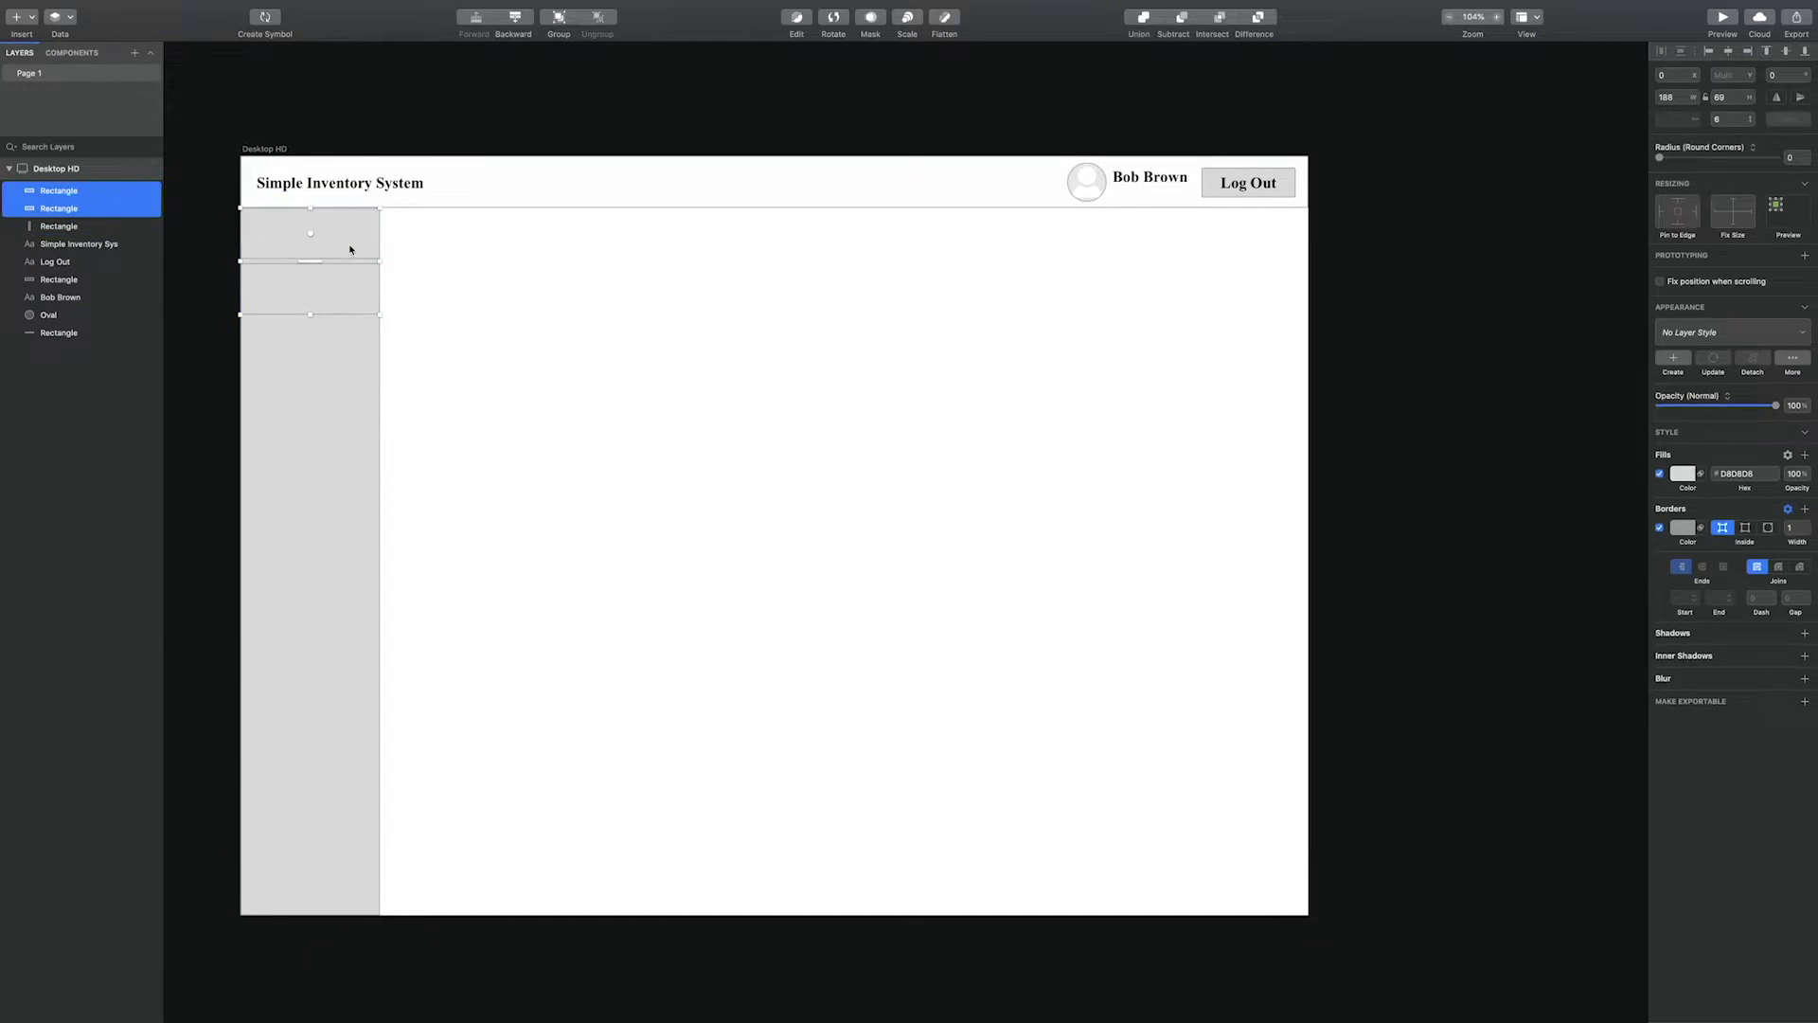
key("super+d")
key("shift+Down")
key("shift+Down")
key("shift+Down")
key("shift+Down")
key("shift+Down")
key("shift+Down")
key("shift+Down")
key("shift+Down")
key("shift+Down")
key("shift+Down")
key("shift+Down")
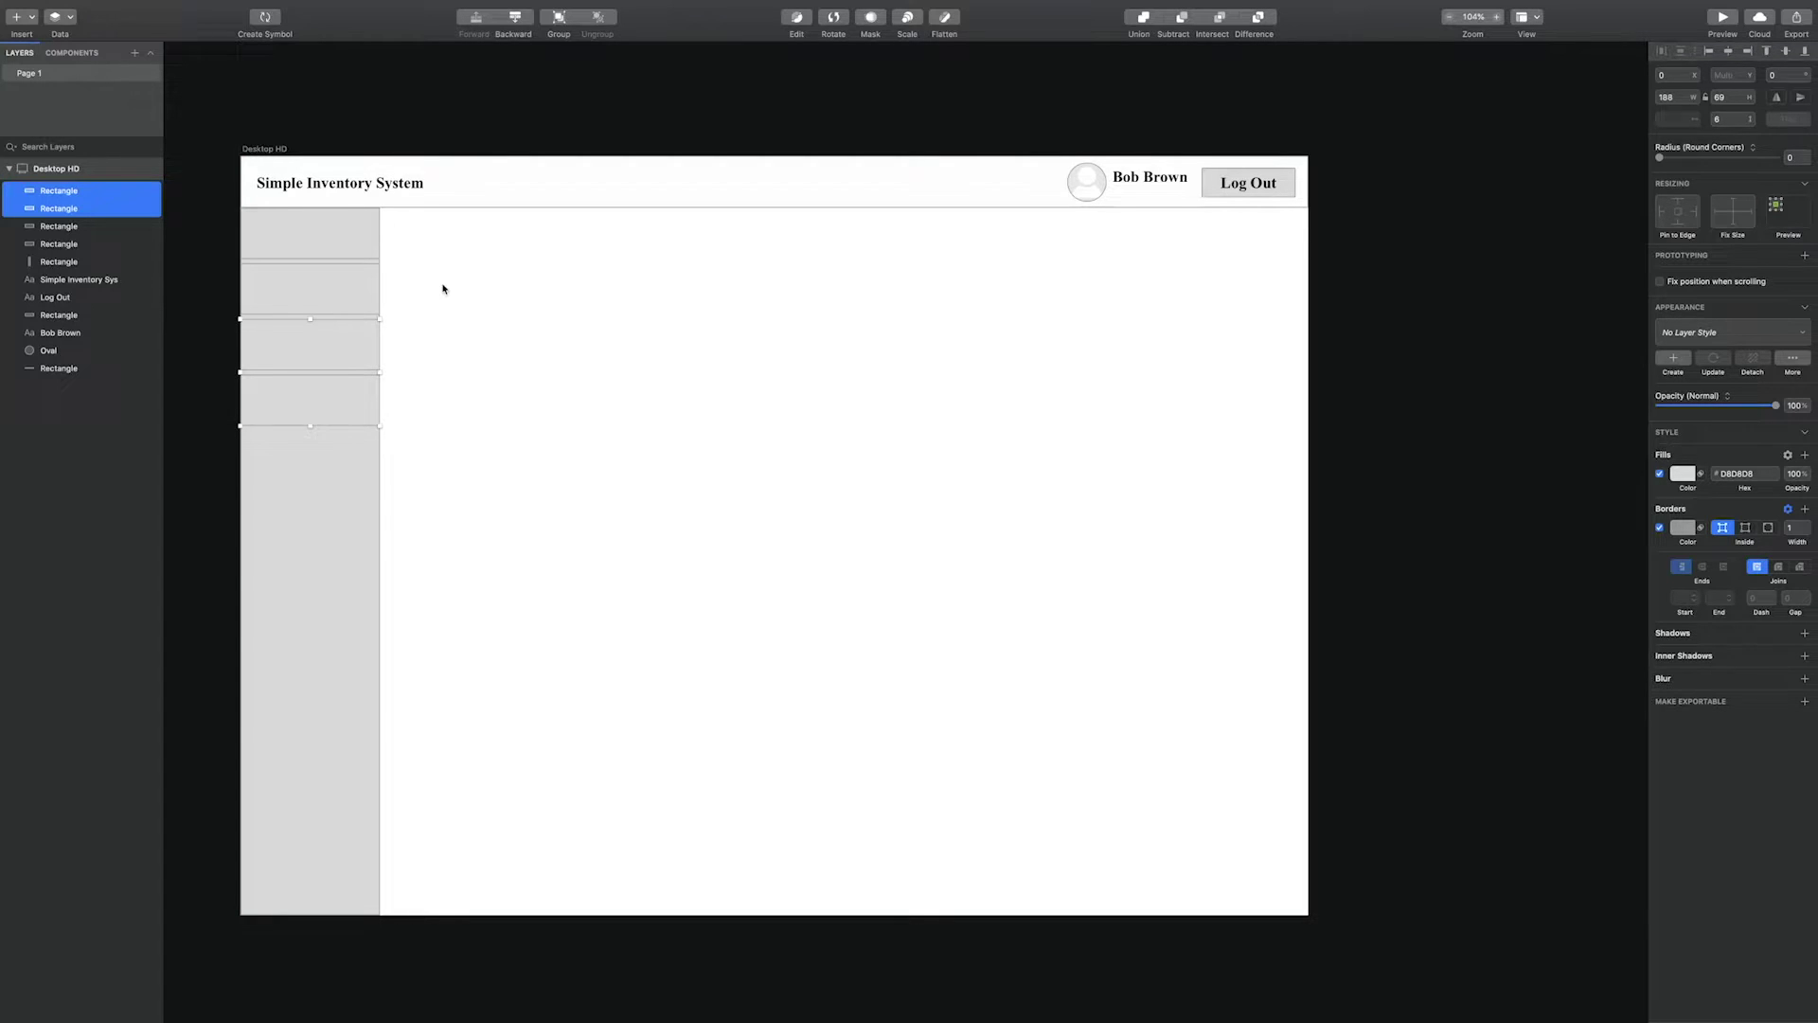
left_click(394, 265)
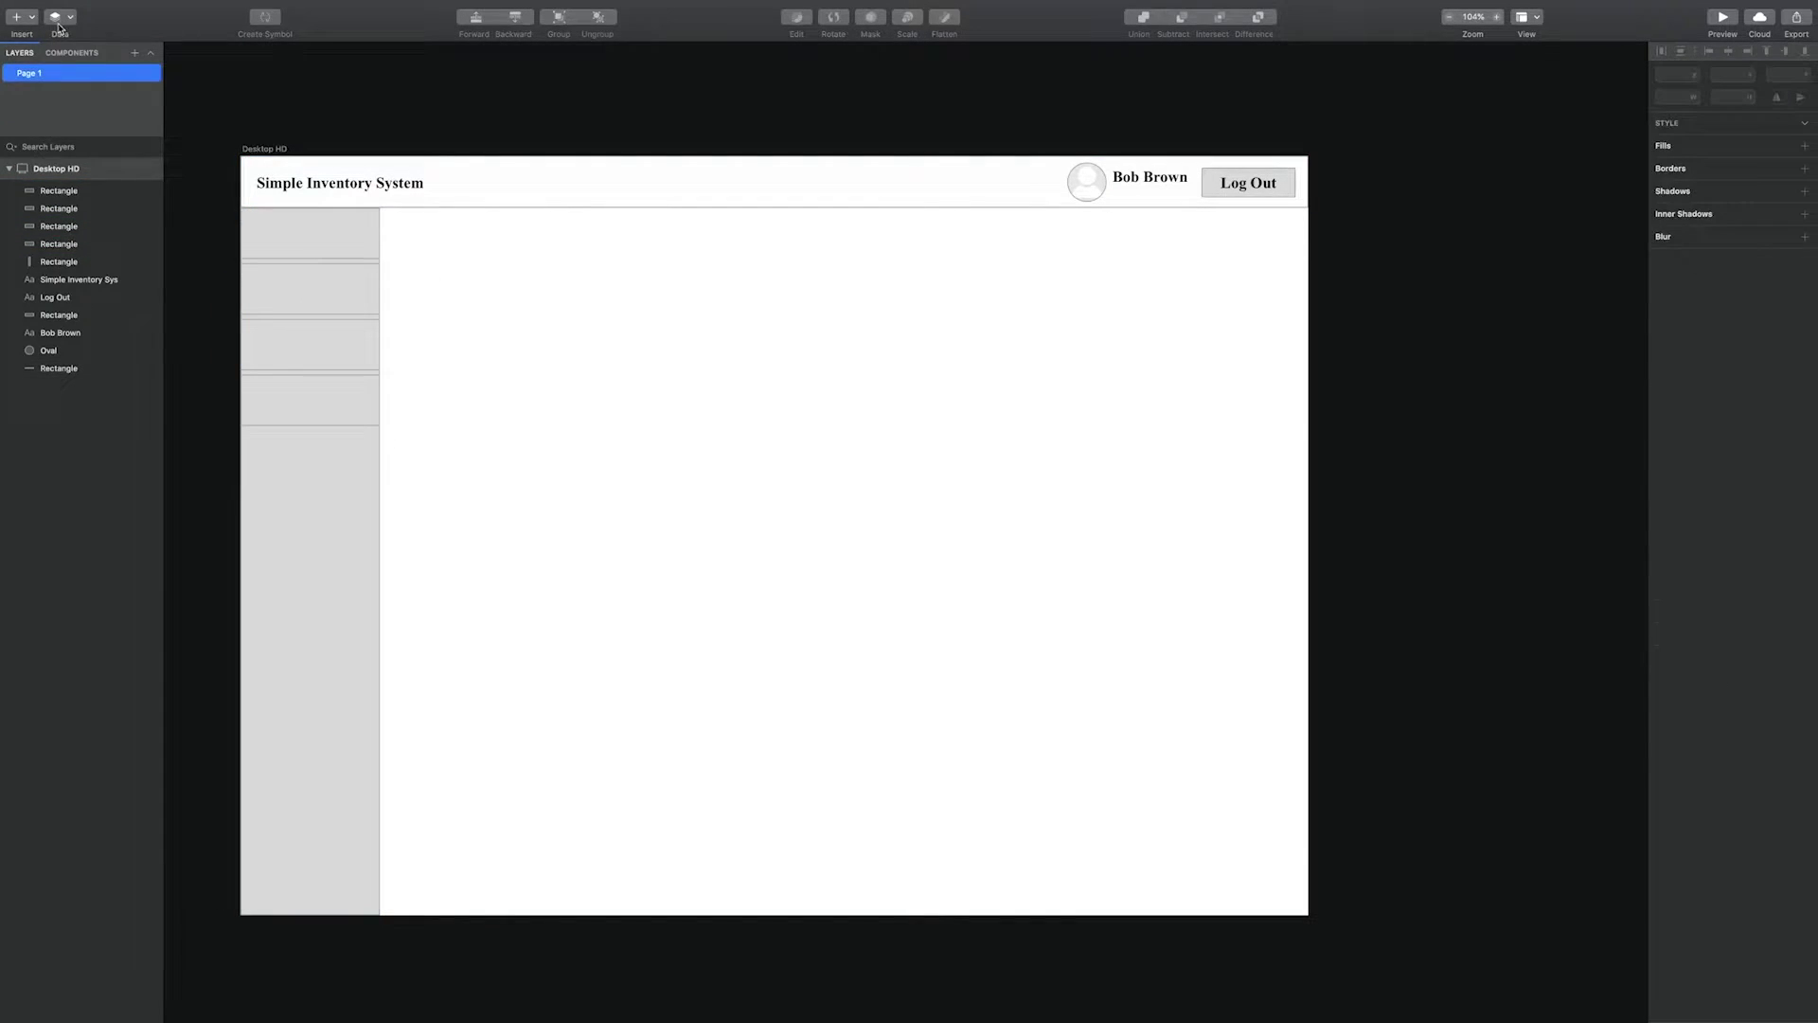
Add the text label "Items" to the first menu rectangle and center it horizontally
left_click(20, 17)
left_click(38, 97)
left_click(277, 242)
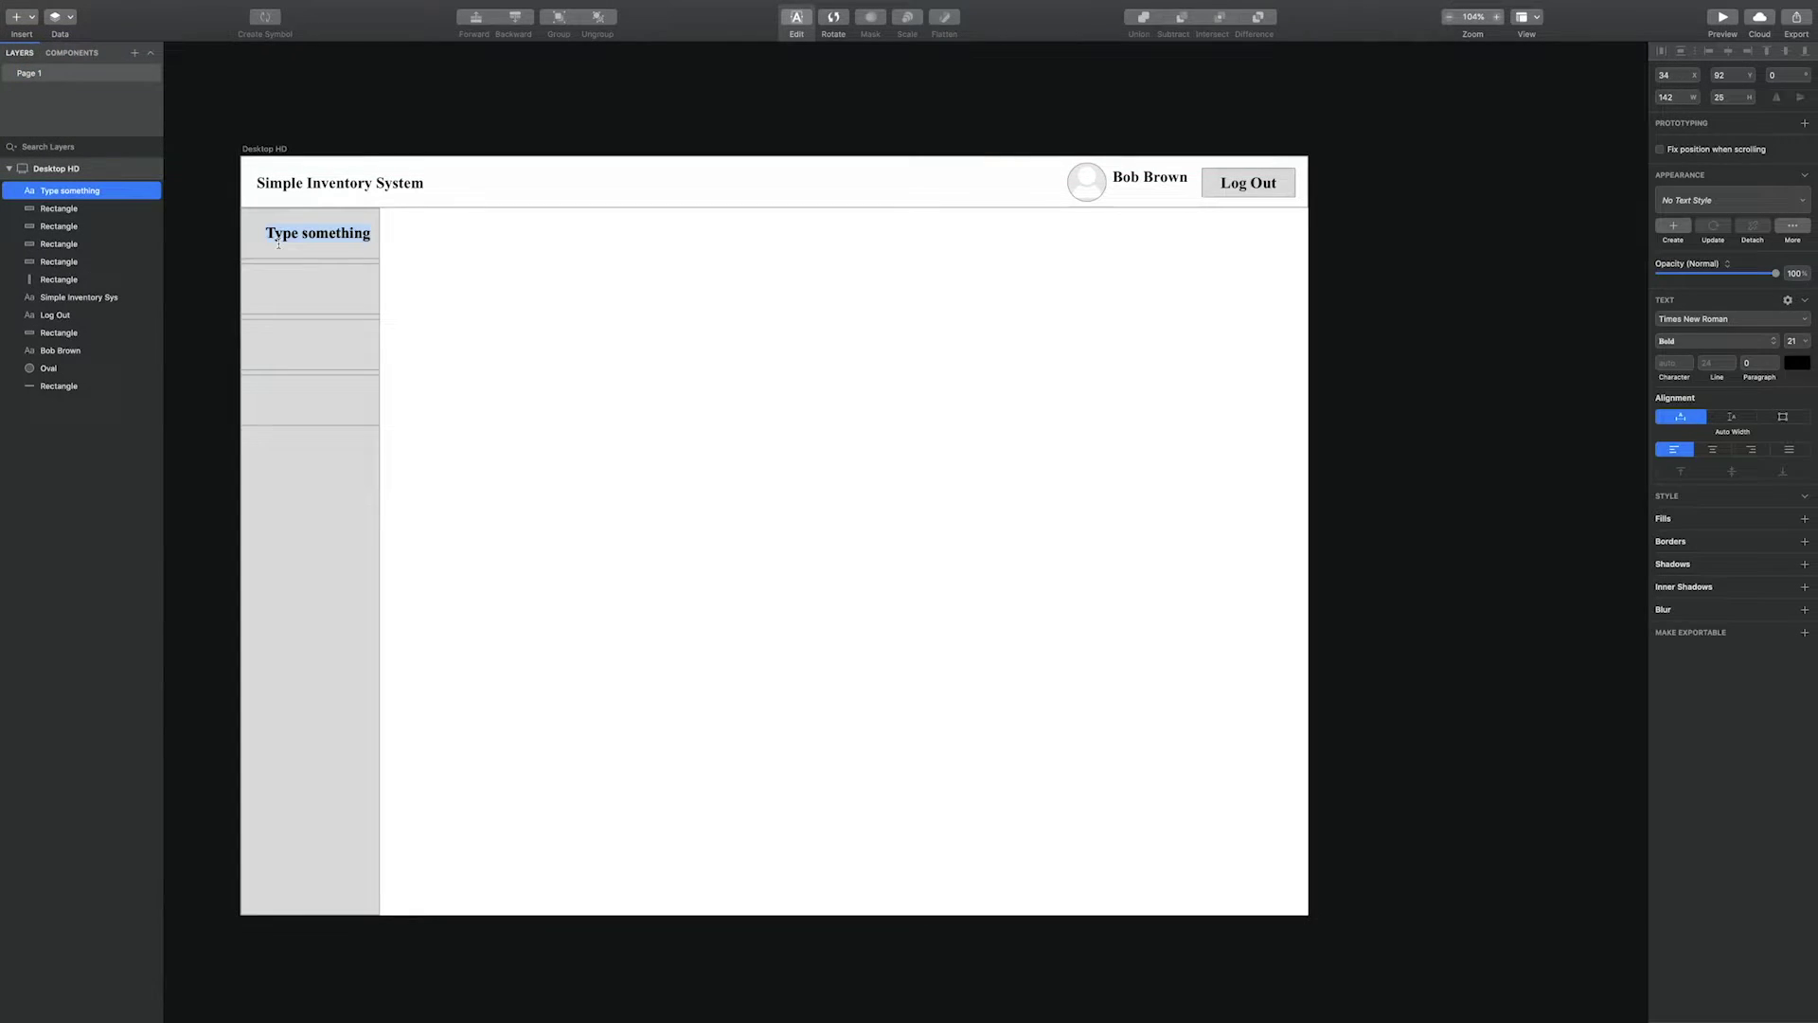
left_click(325, 292)
key("Escape")
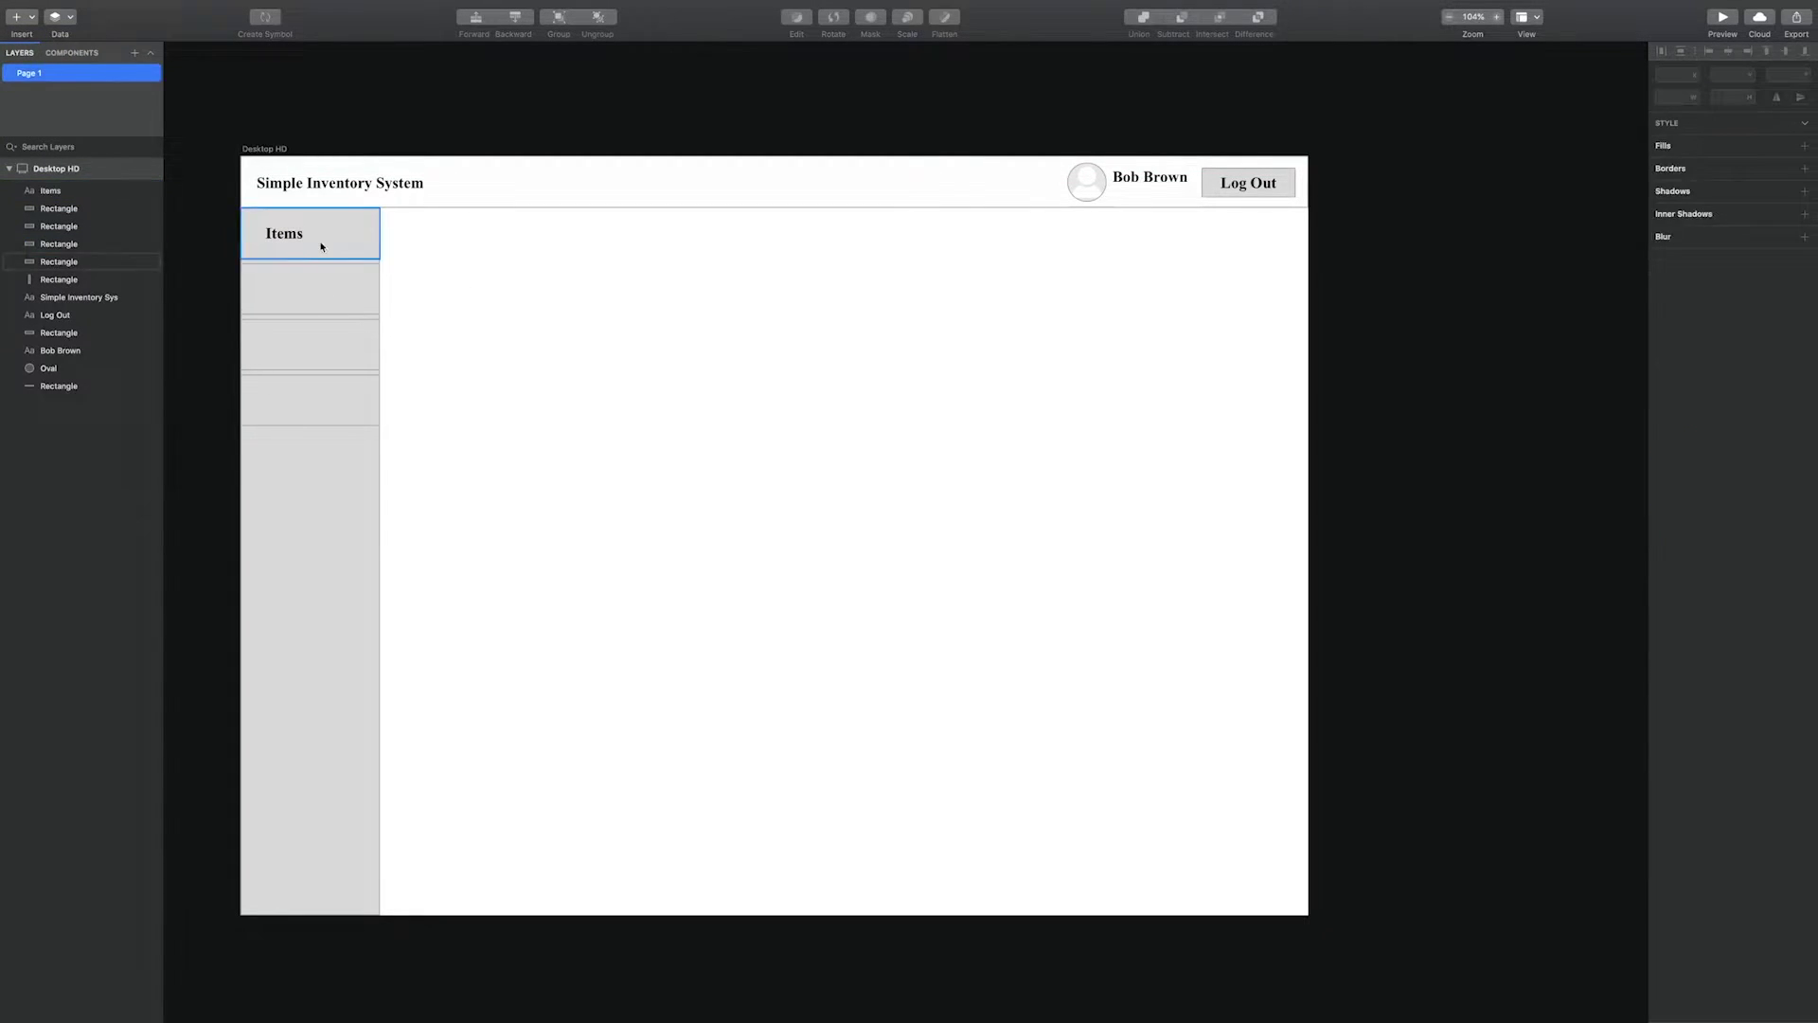
left_click(294, 236)
left_click(340, 246, "shift")
Add the text label "Brands" to the second menu rectangle and center it horizontally
left_click(280, 281)
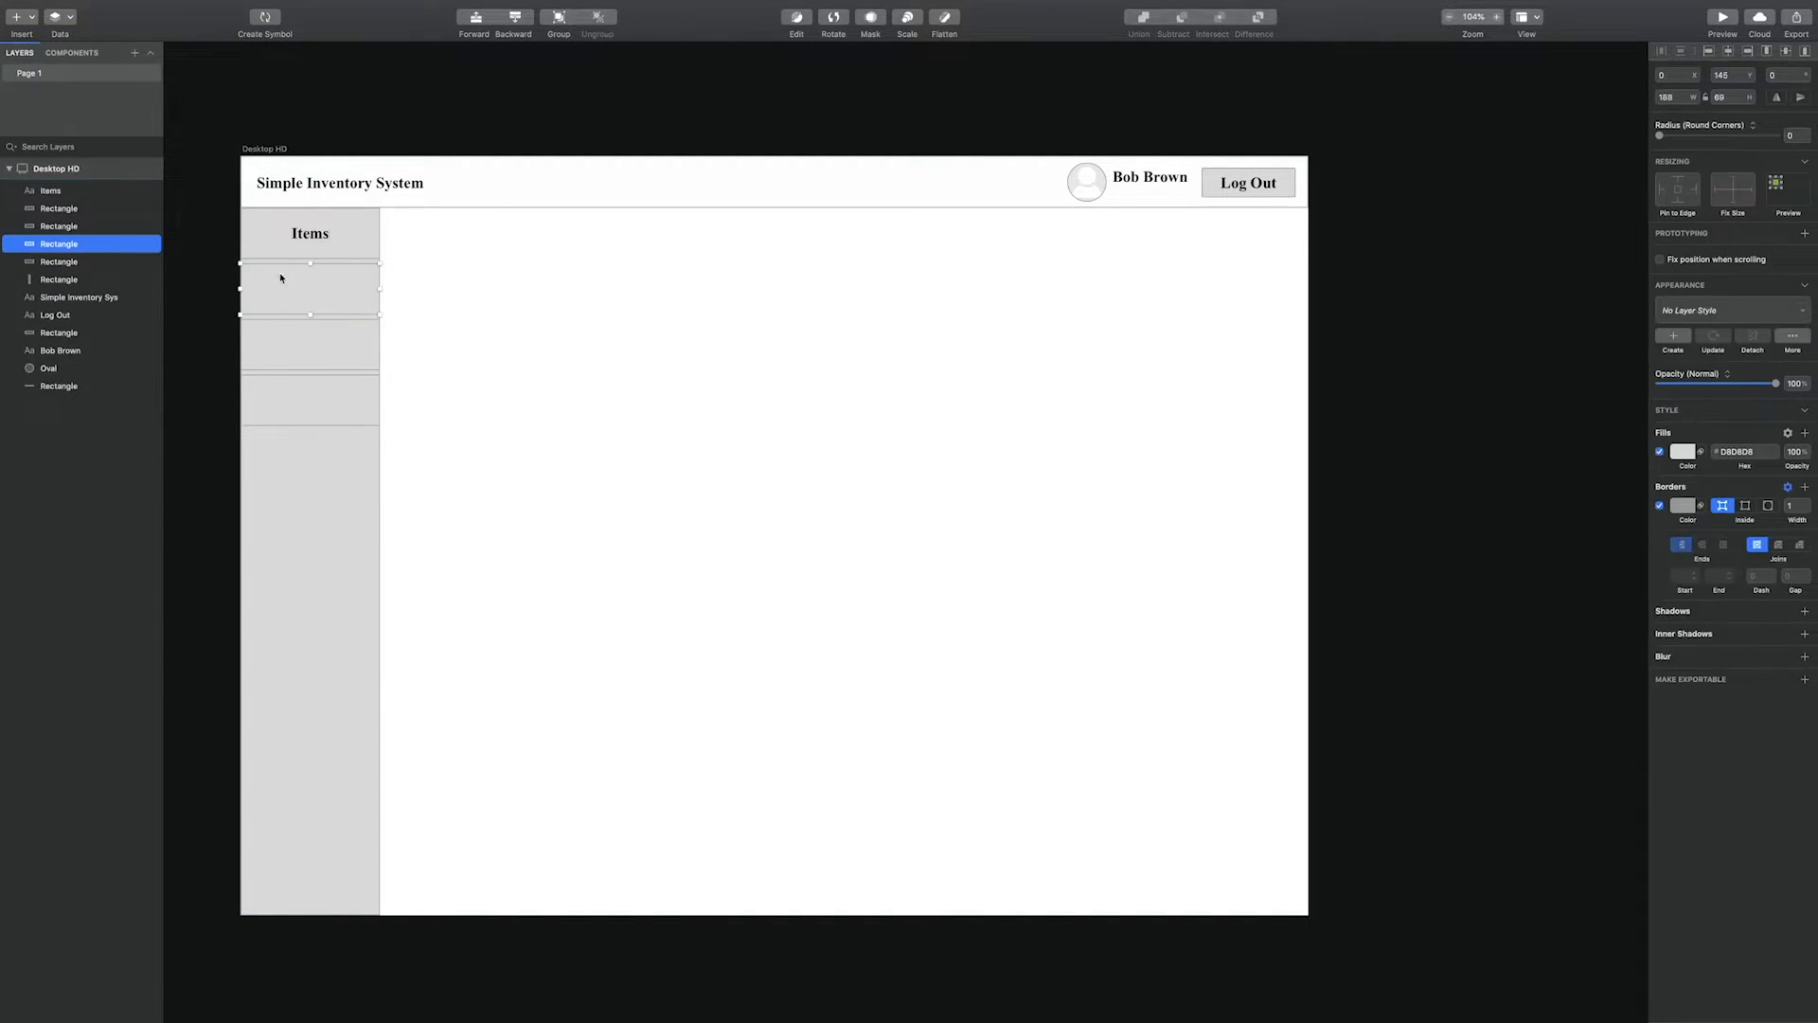
left_click(21, 17)
left_click(38, 96)
left_click(303, 289)
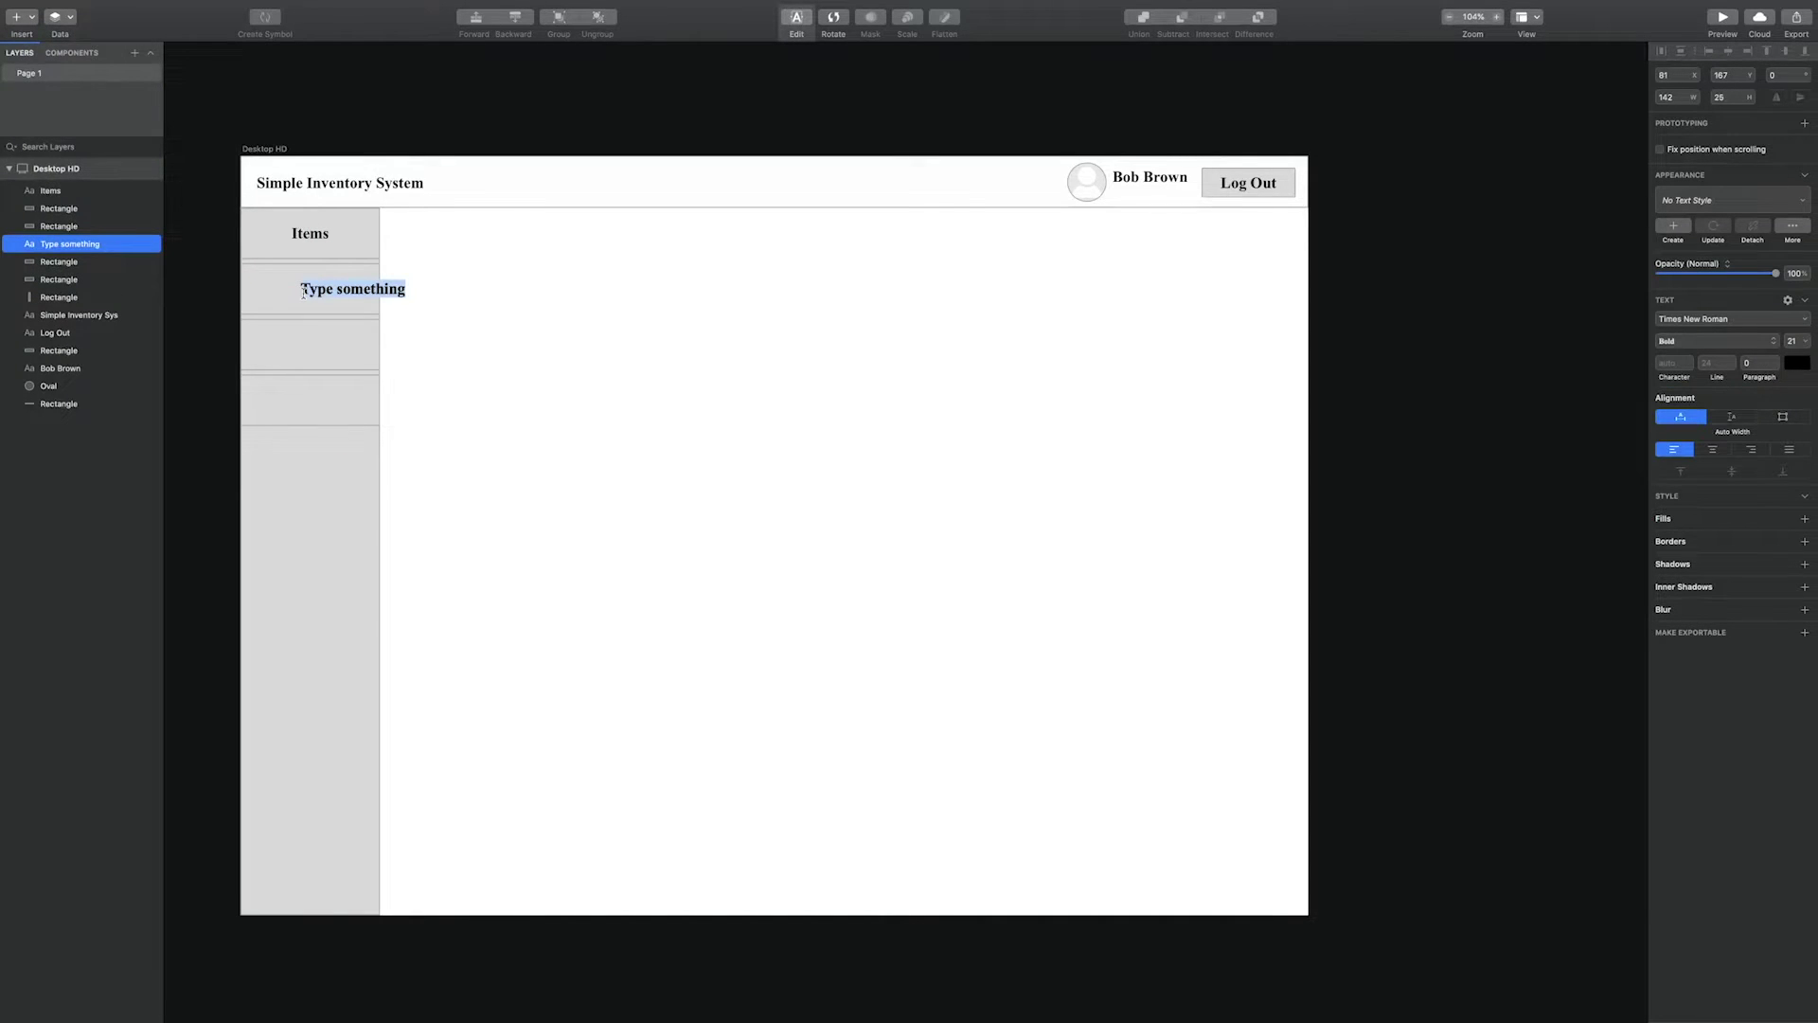
type("Brands")
key("Escape")
left_click(285, 286, "shift")
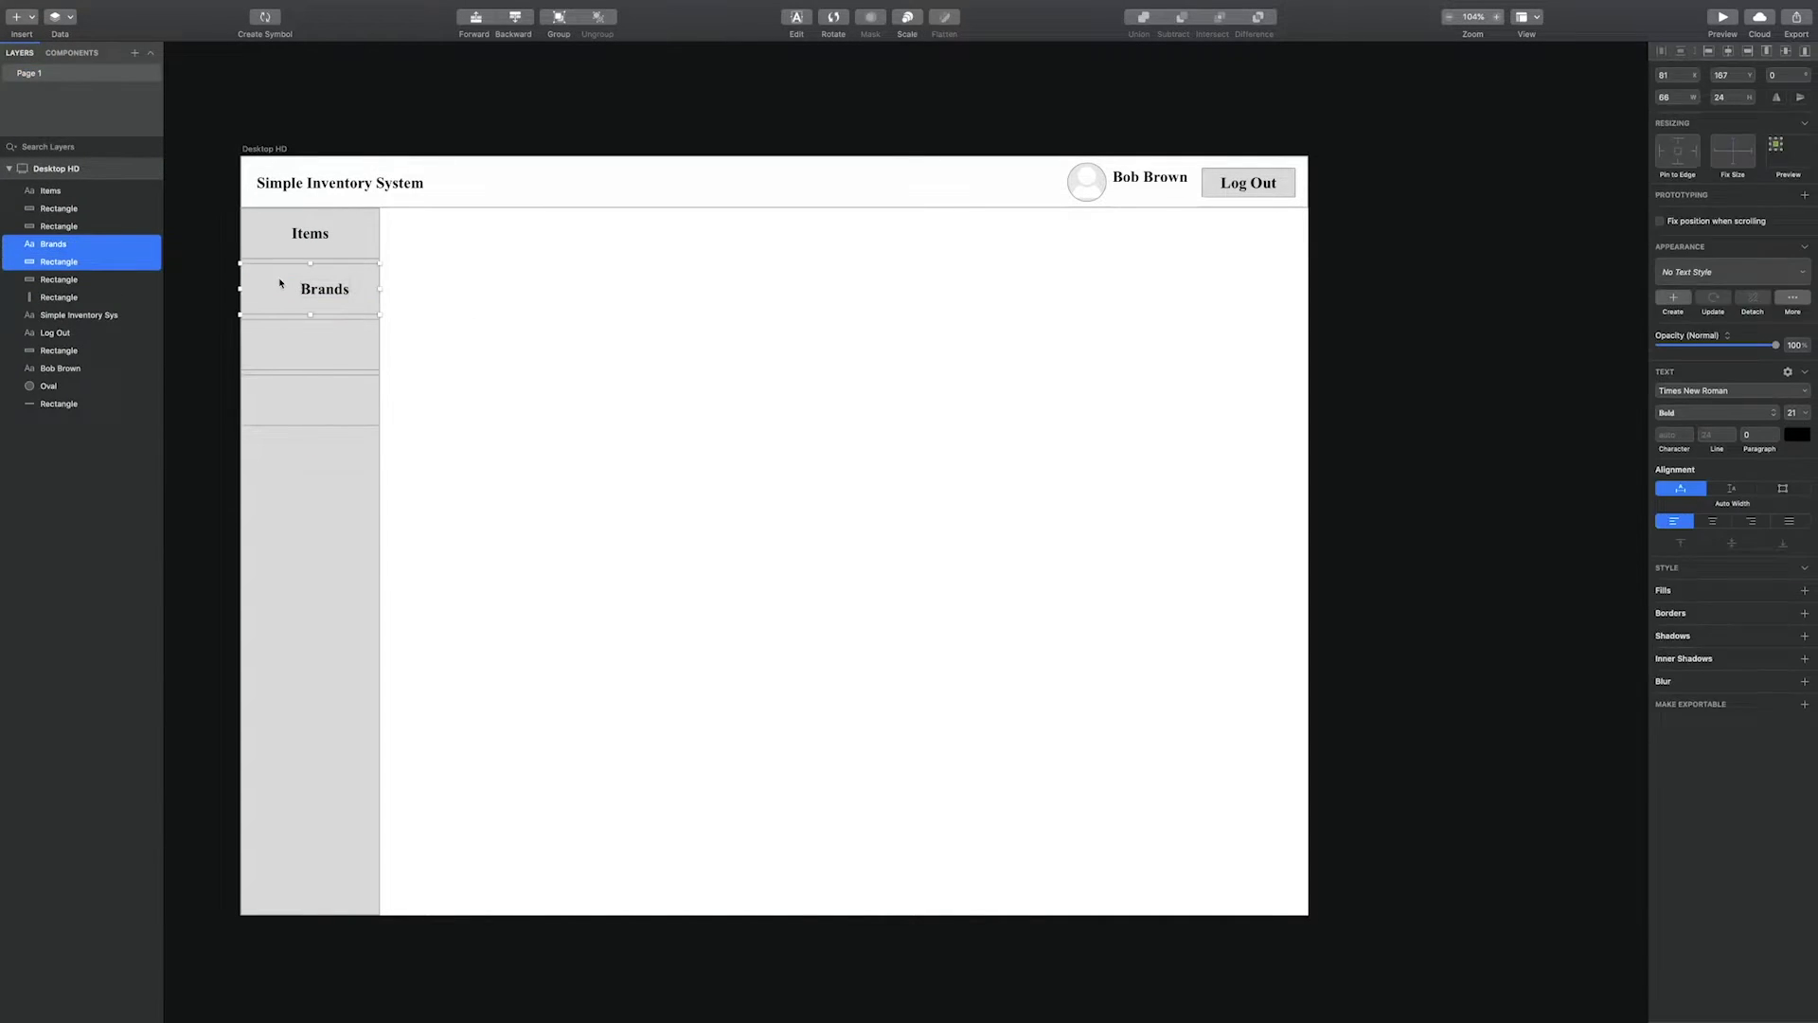
Add the text label "Categories" to the third menu rectangle and center it horizontally
left_click(315, 350)
left_click(20, 17)
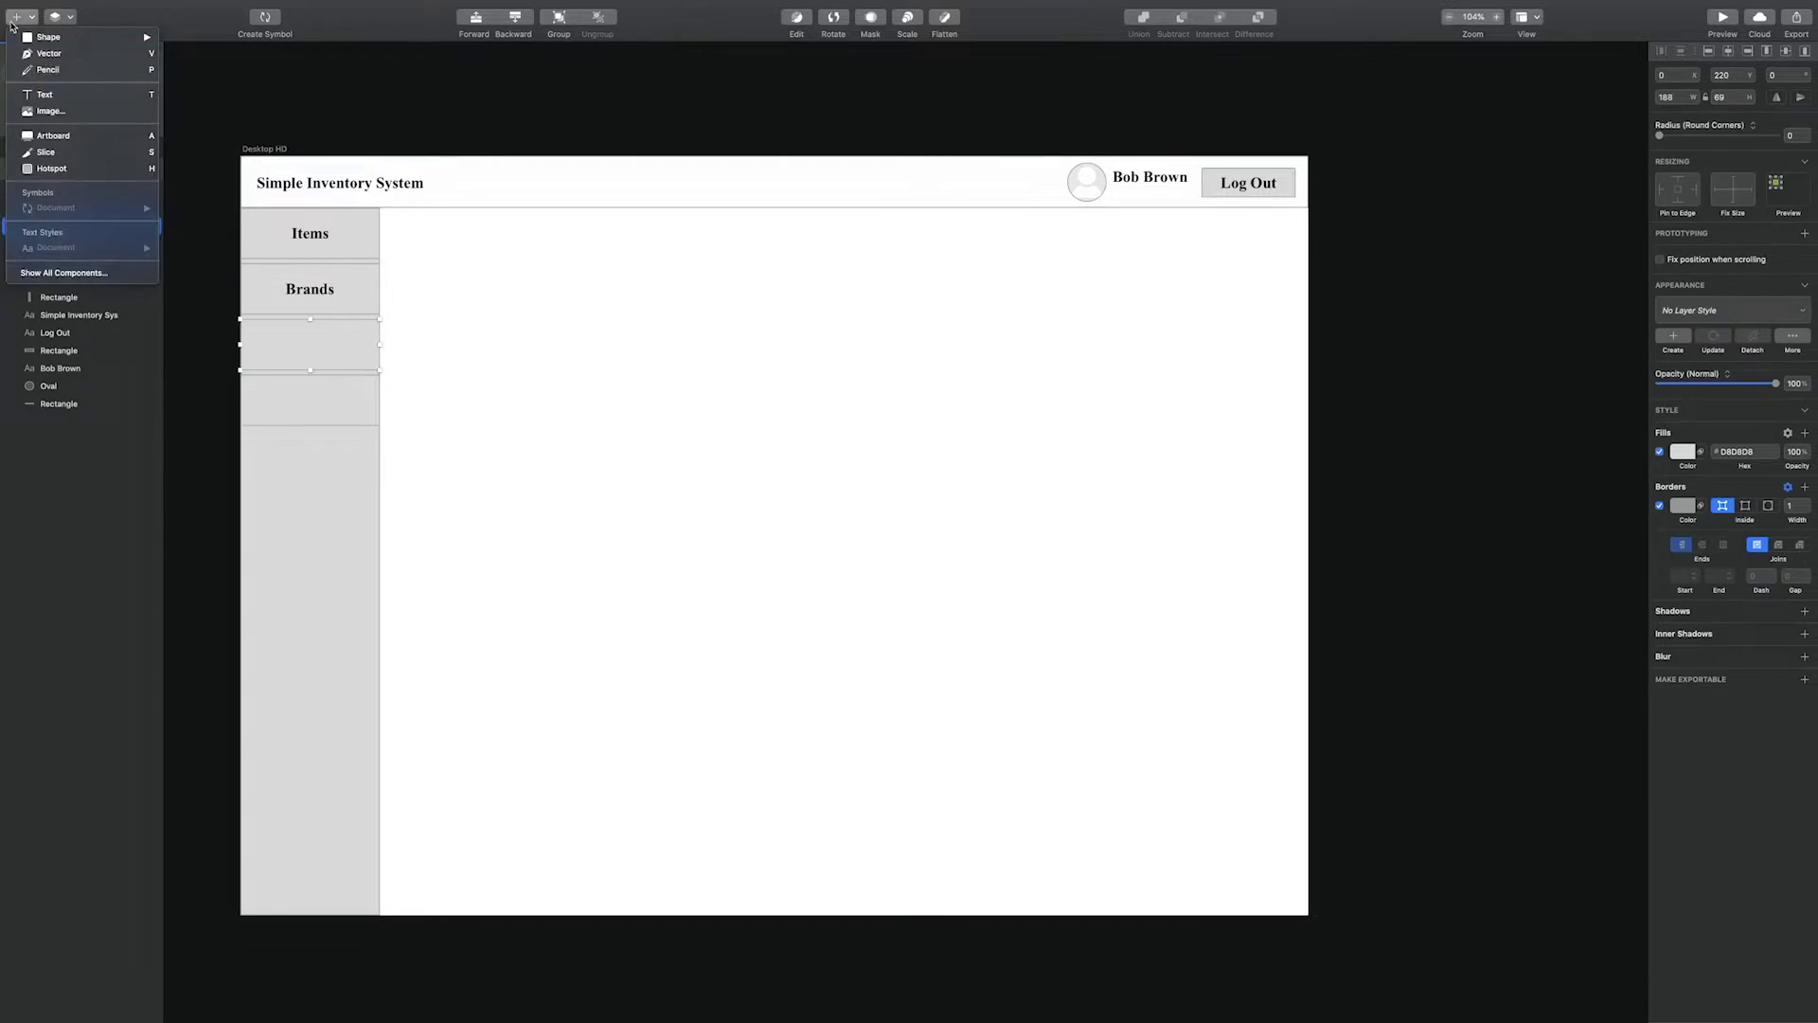
left_click(38, 97)
left_click(301, 341)
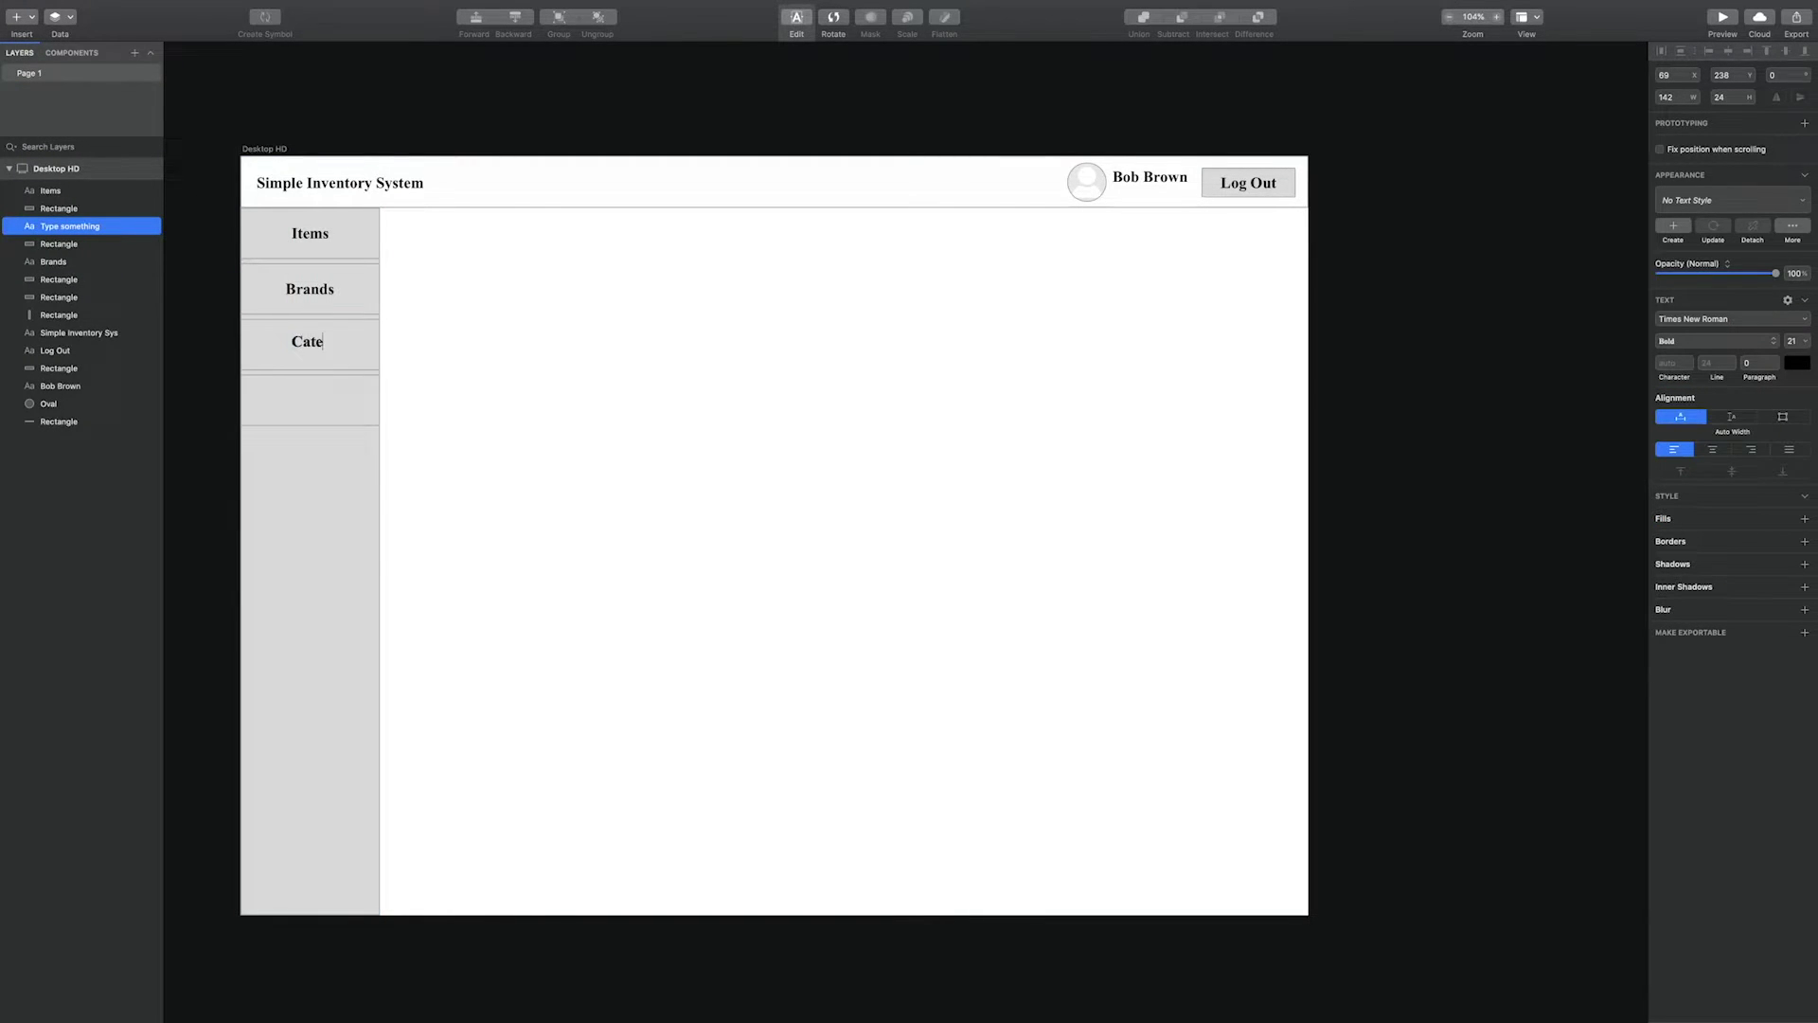
type("Categories")
key("Escape")
left_click(324, 344)
left_click(276, 344, "shift")
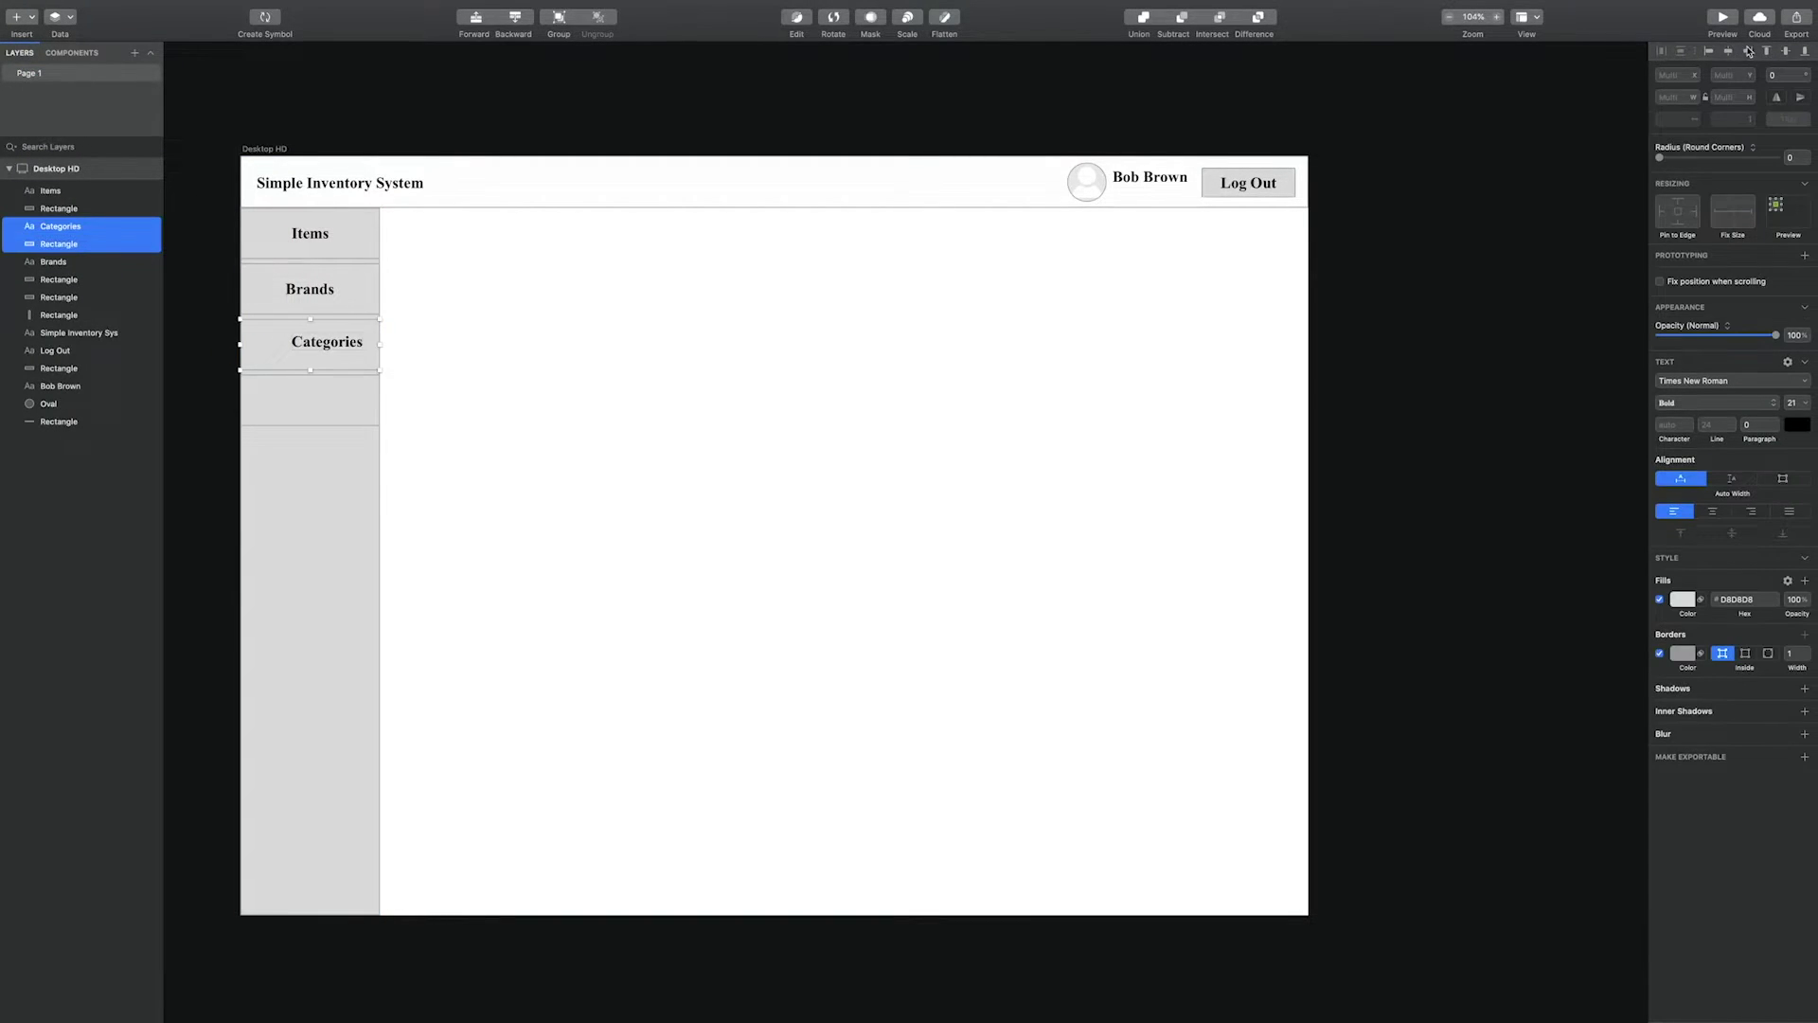
Add the text label "Locations" to the fourth menu rectangle and center it horizontally
left_click(312, 405)
left_click(20, 17)
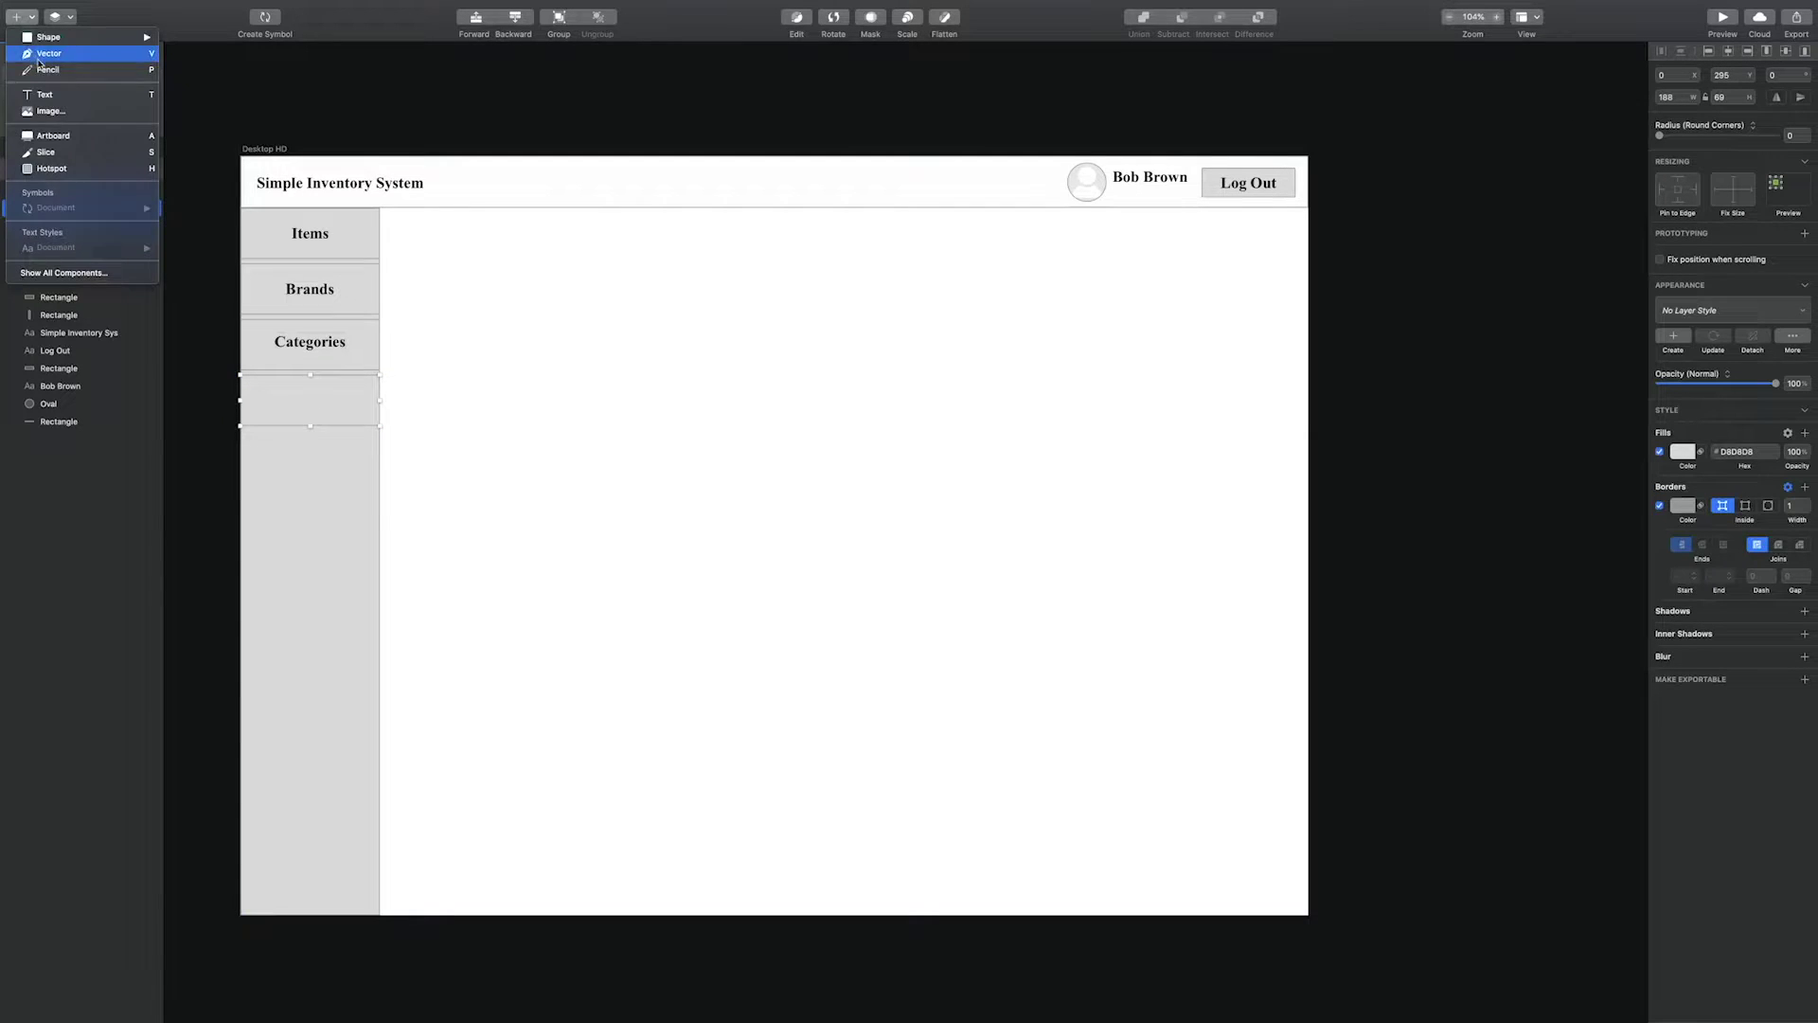
left_click(38, 97)
left_click(286, 399)
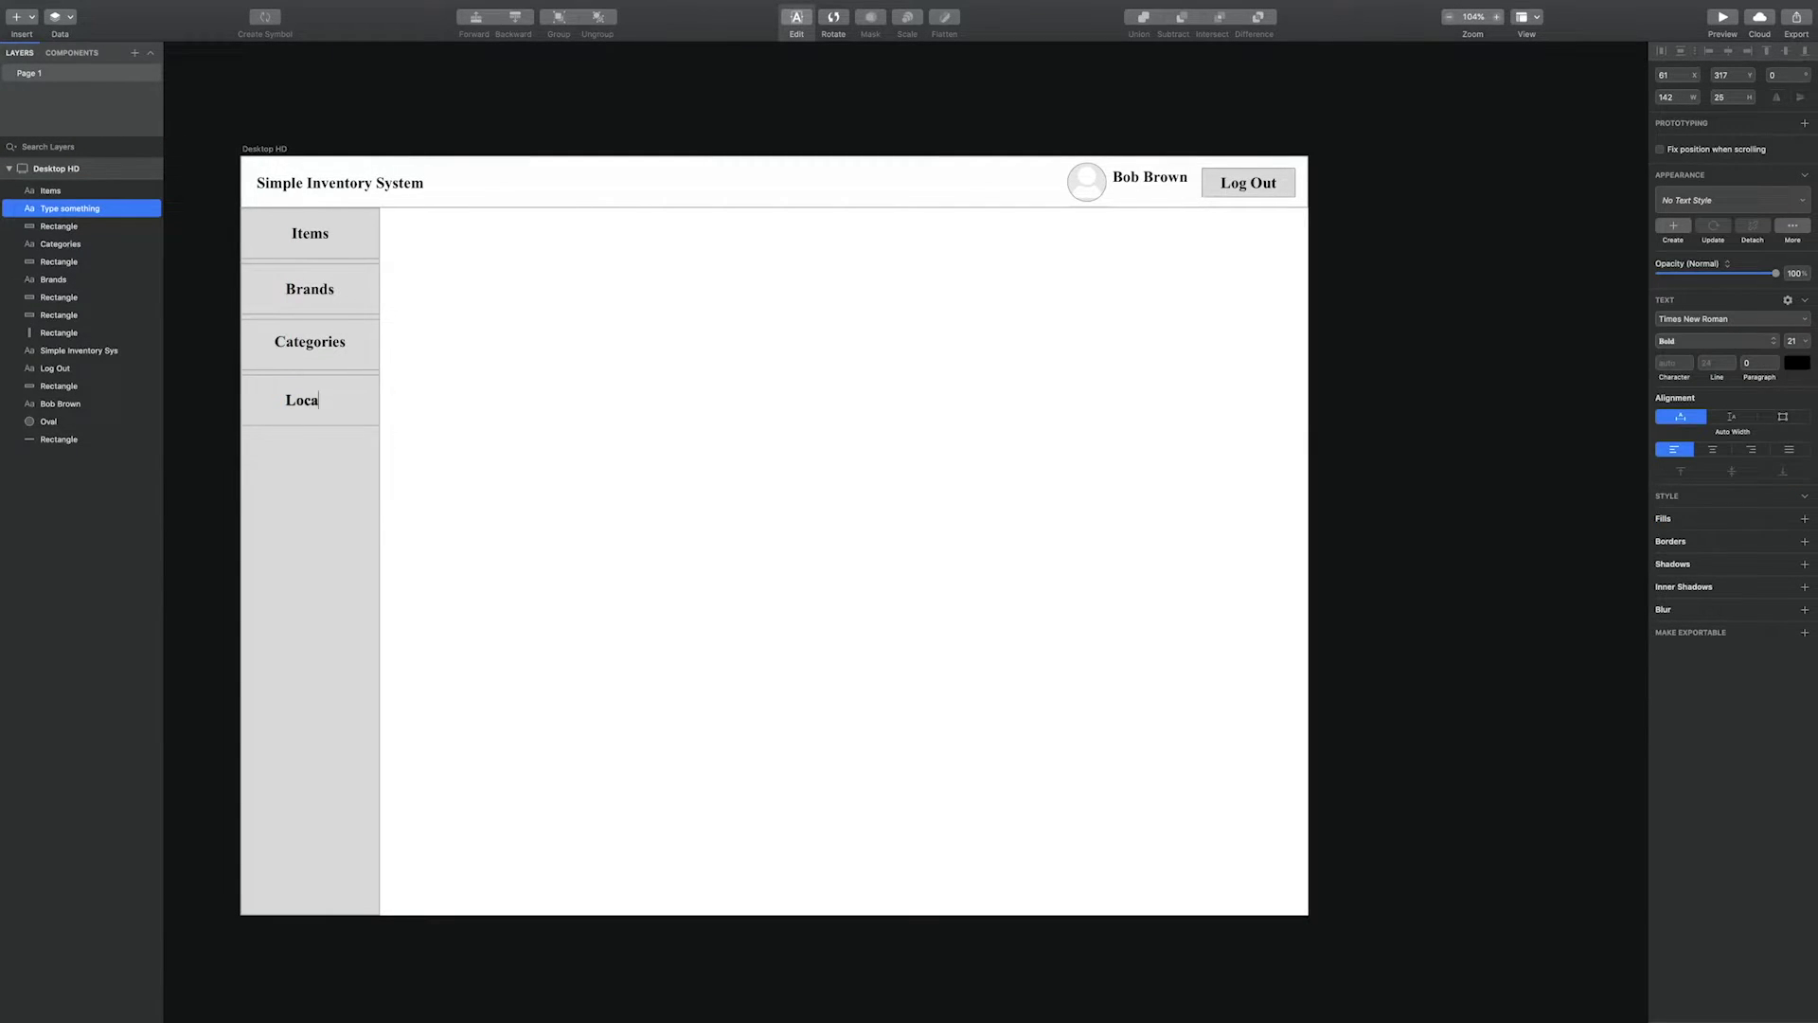
key("Escape")
left_click(271, 417, "shift")
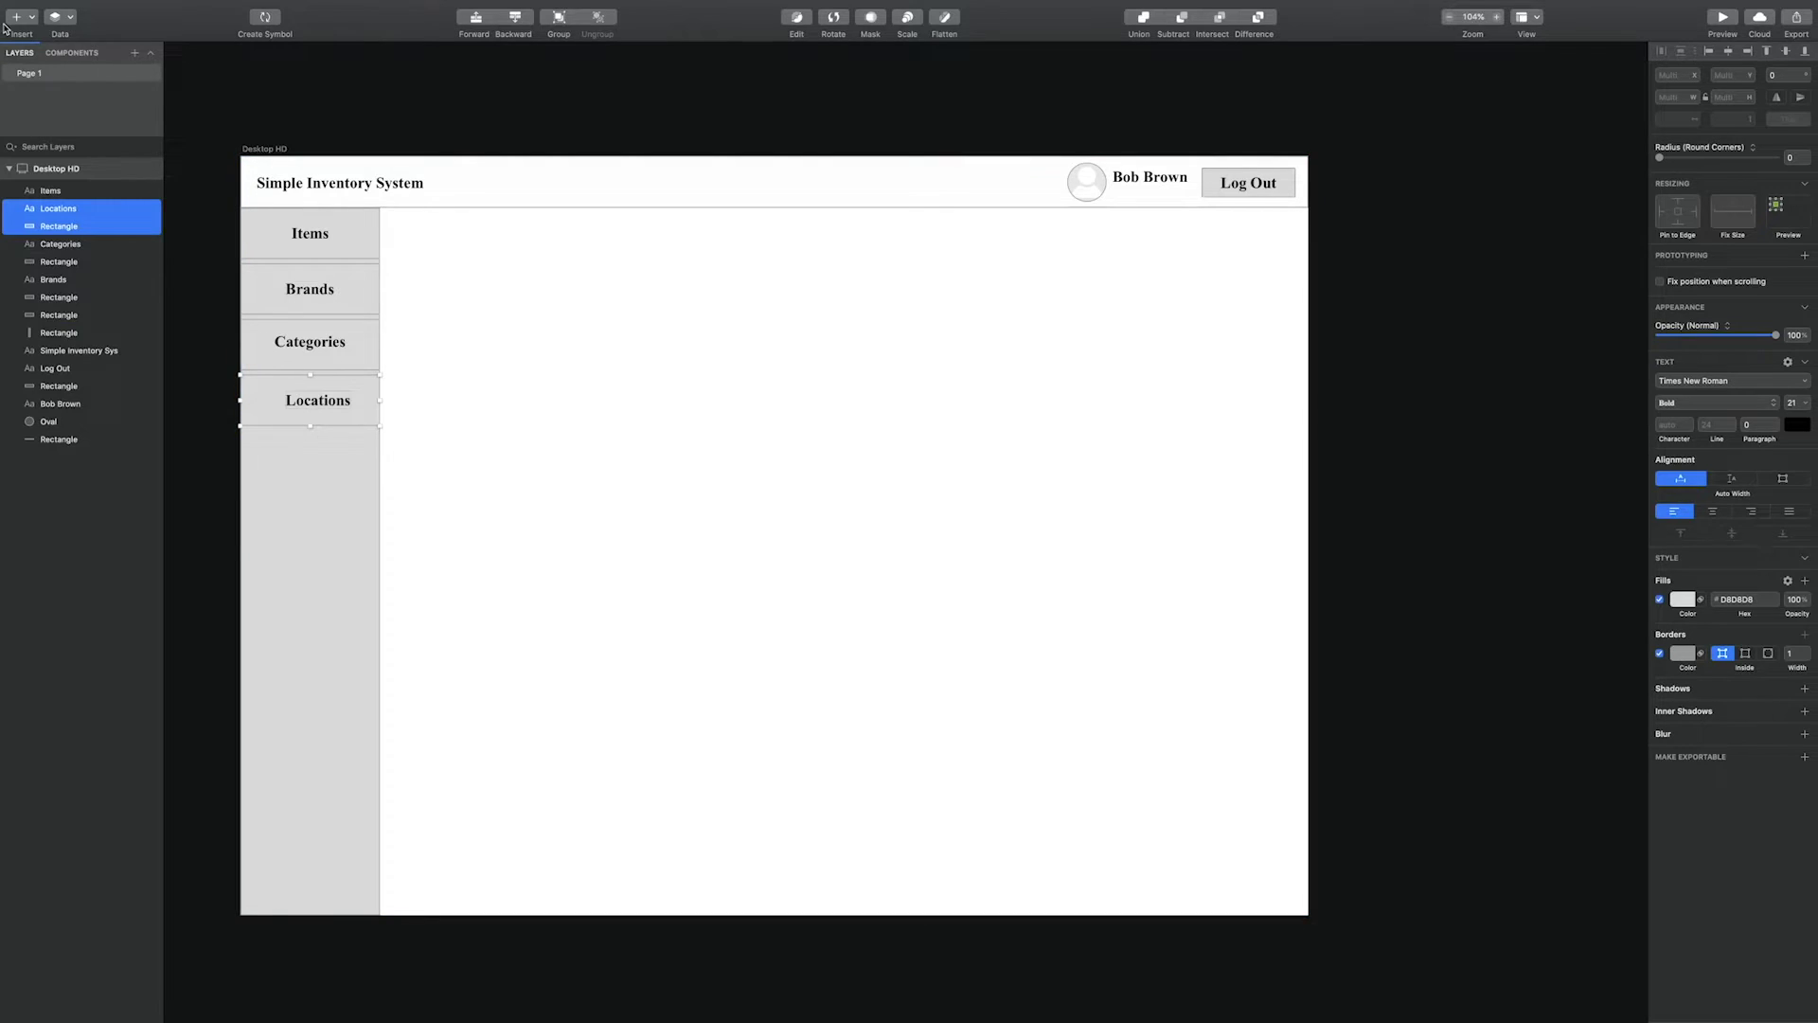
left_click(1728, 52)
left_click(610, 404)
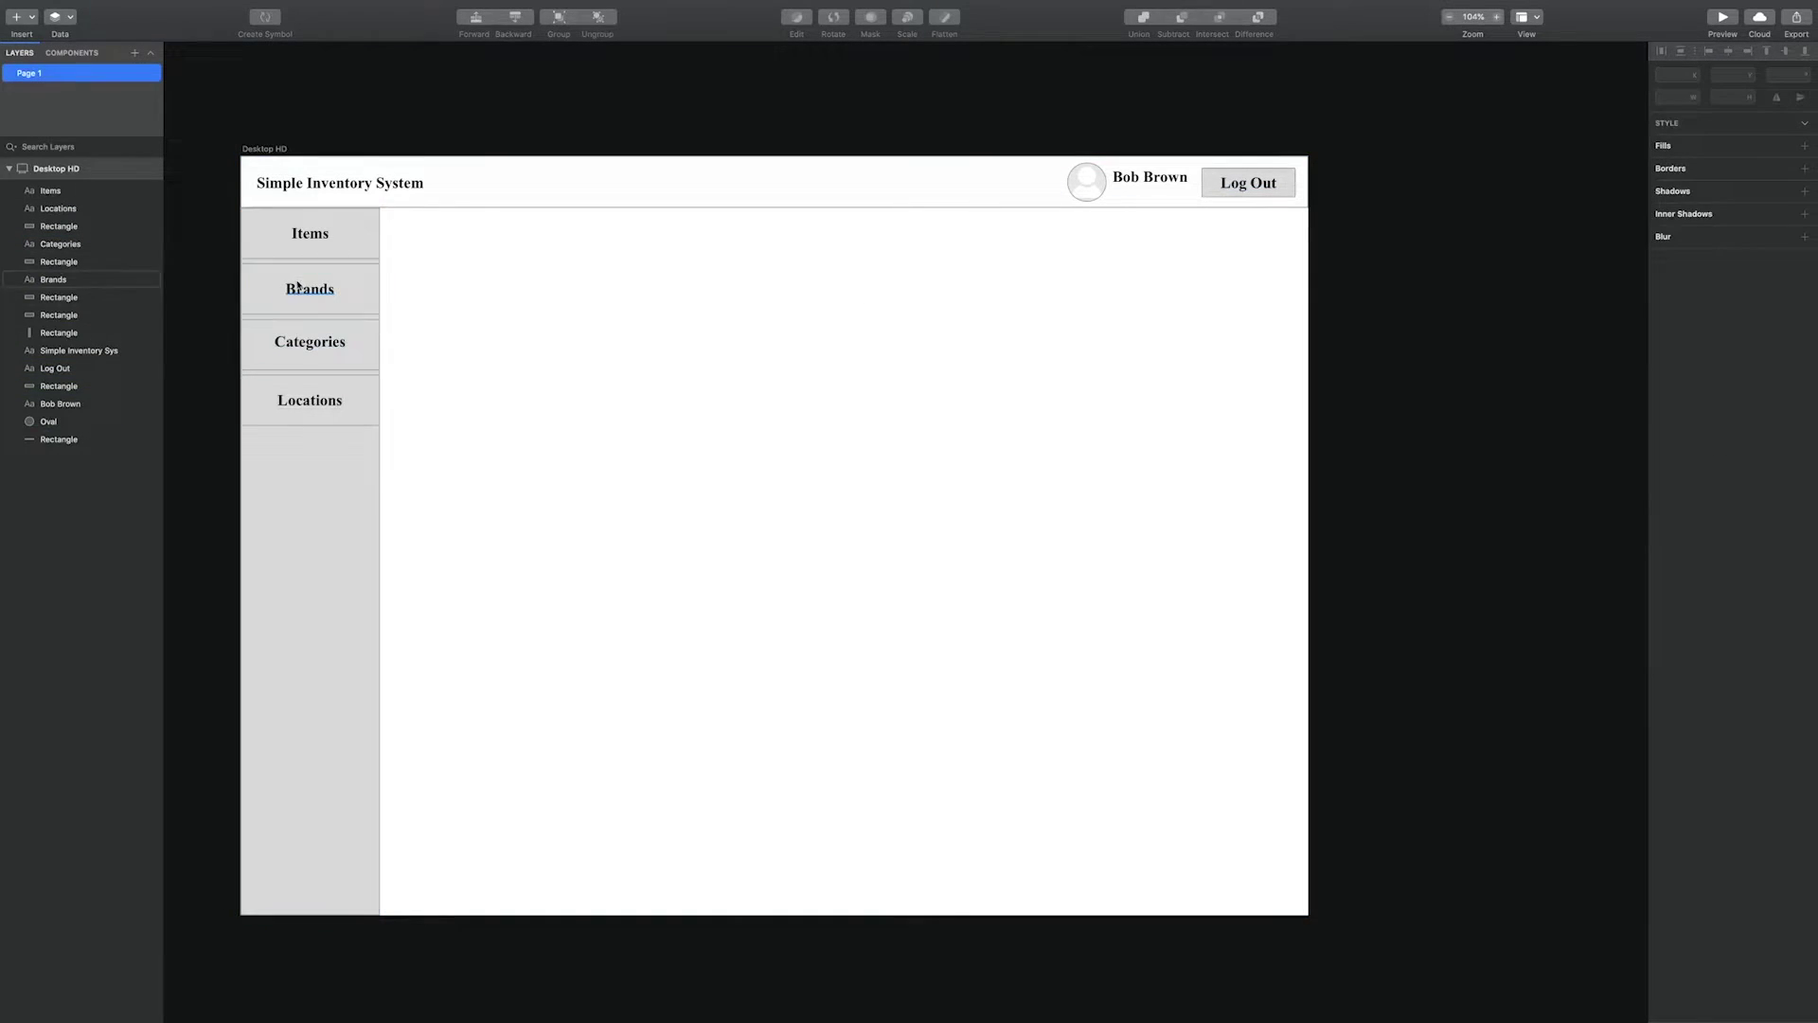
left_click(280, 246)
left_click(279, 292, "shift")
left_click(279, 356, "shift")
left_click(281, 400, "shift")
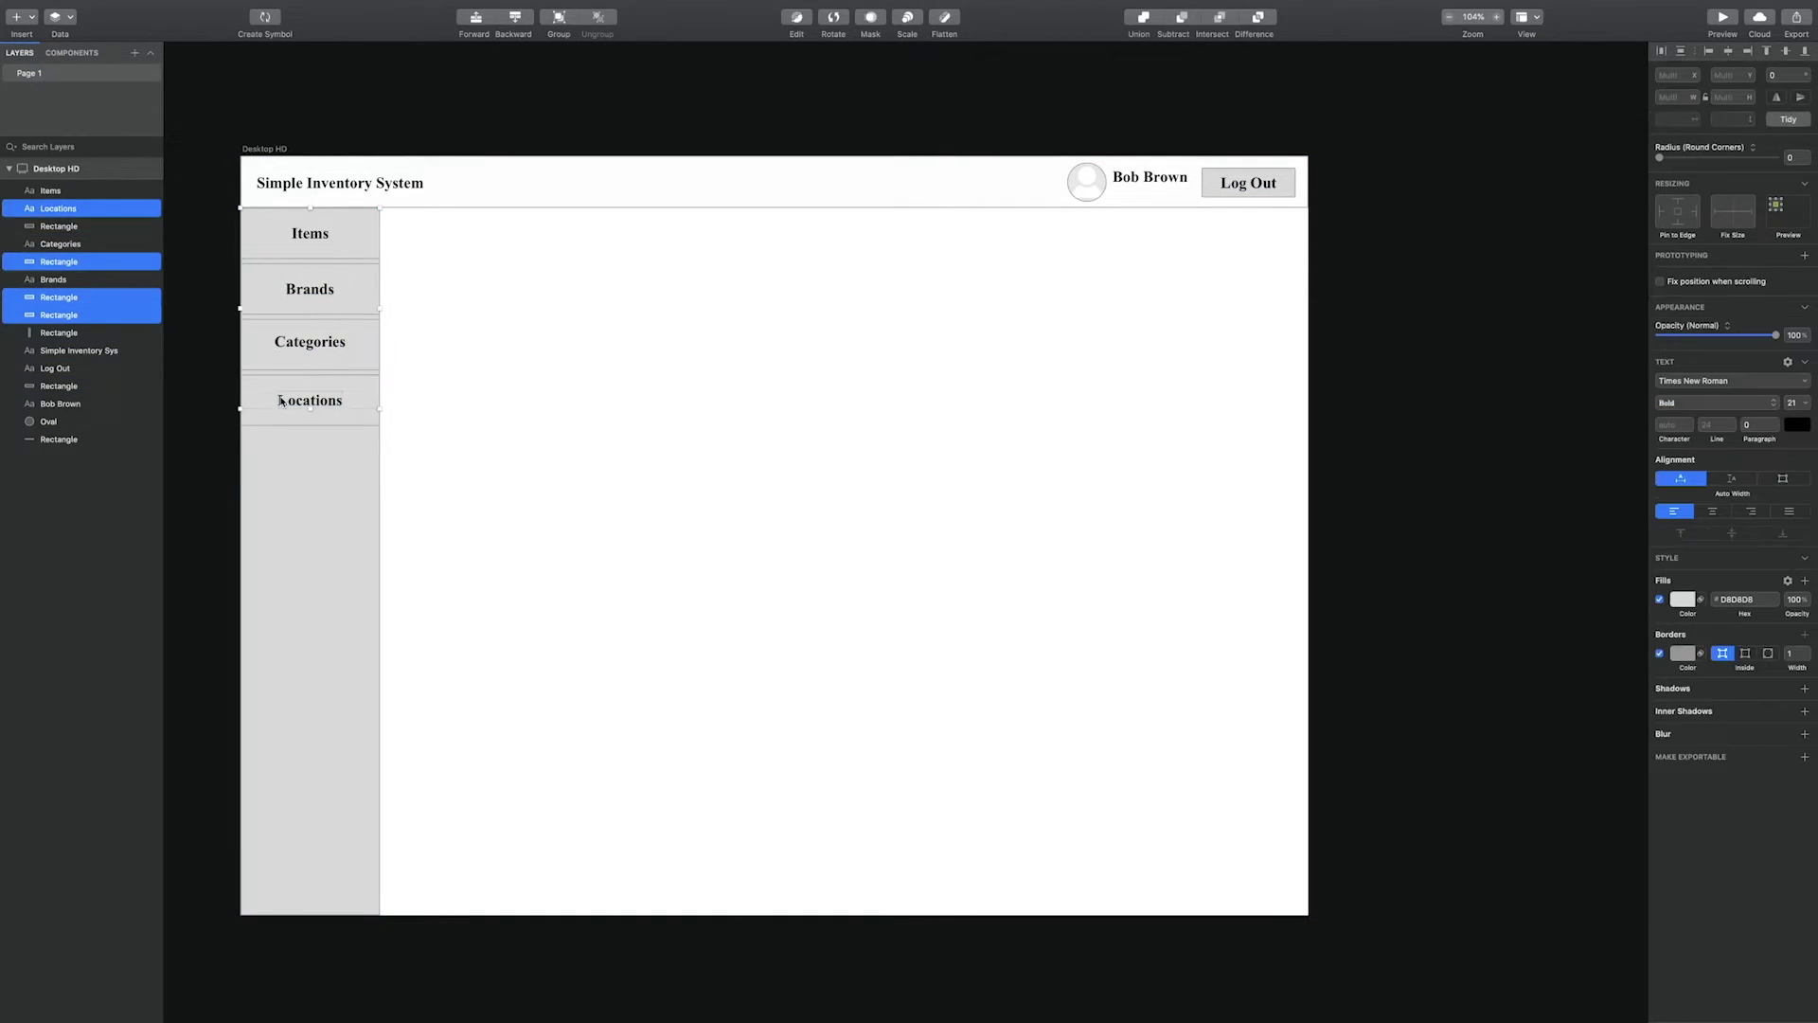
left_click(312, 437)
Move all four menu rectangles with their labels down together, freeing room for one more item at the top of the sidebar
left_click(301, 402)
left_click(293, 386, "shift")
left_click(286, 346, "shift")
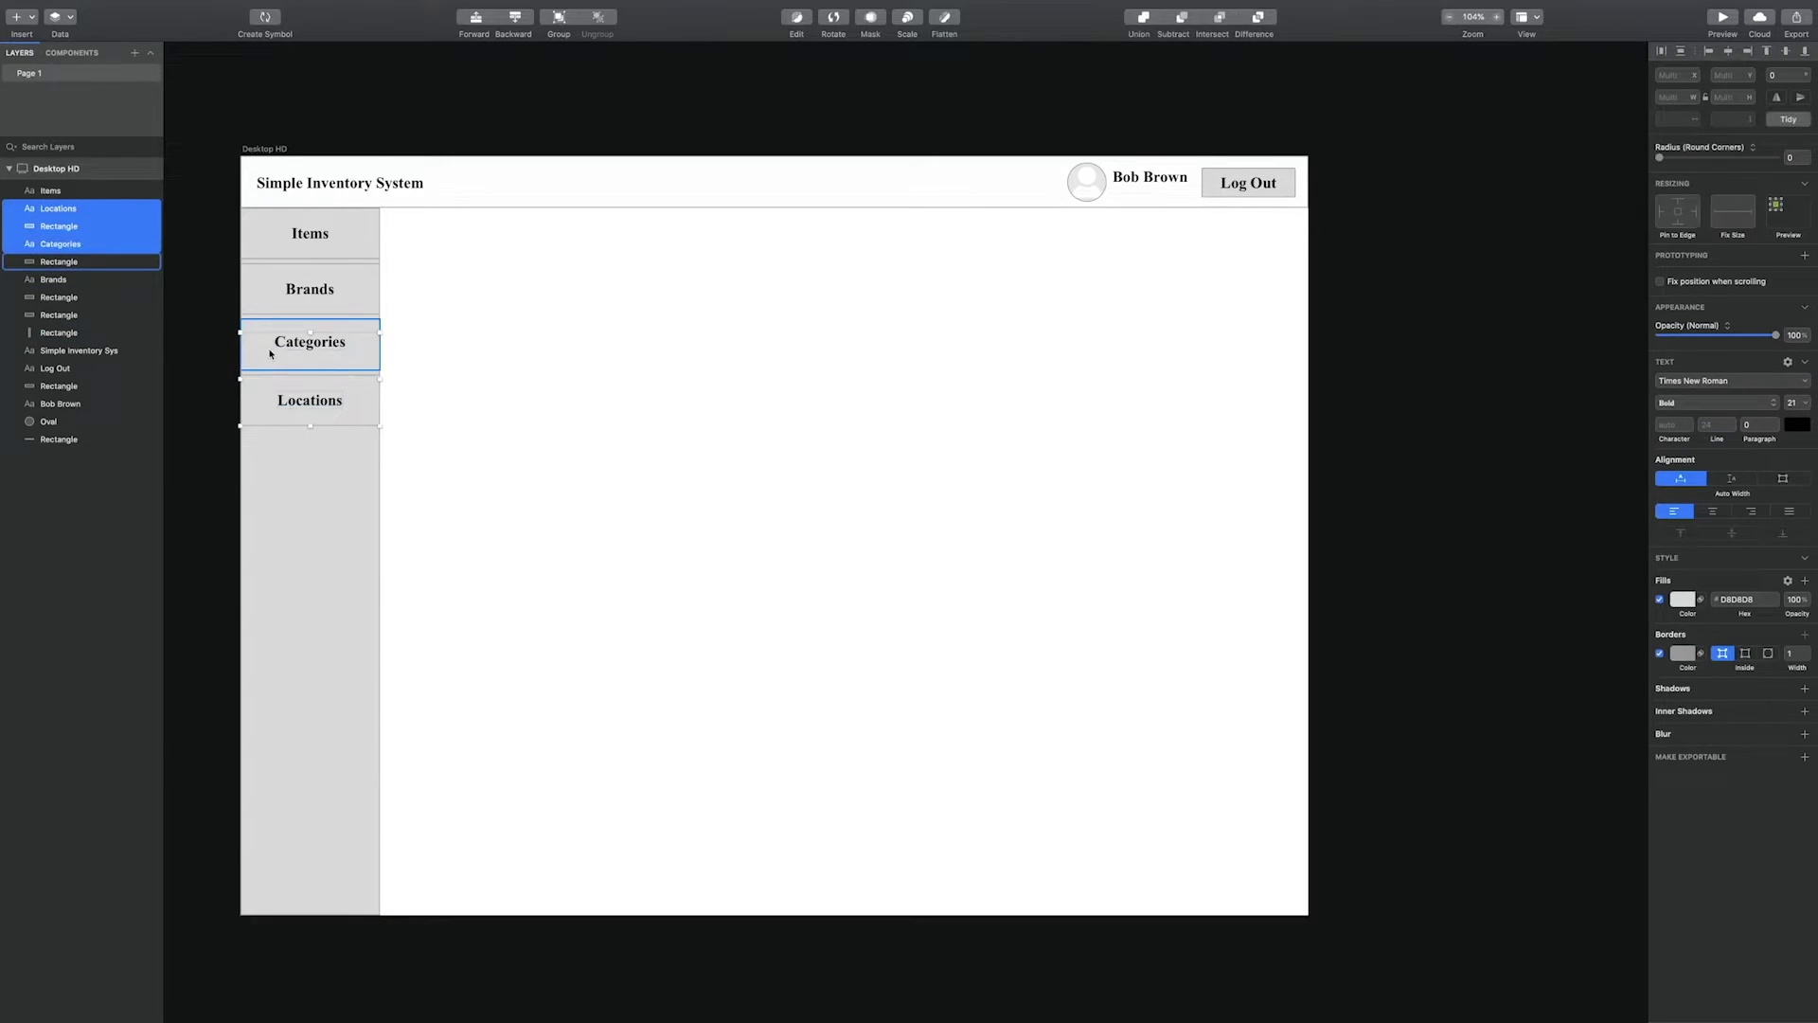
left_click(269, 351, "shift")
left_click(297, 290, "shift")
left_click(278, 299, "shift")
left_click(297, 236, "shift")
left_click(273, 244, "shift")
left_click_drag(275, 240, 279, 245)
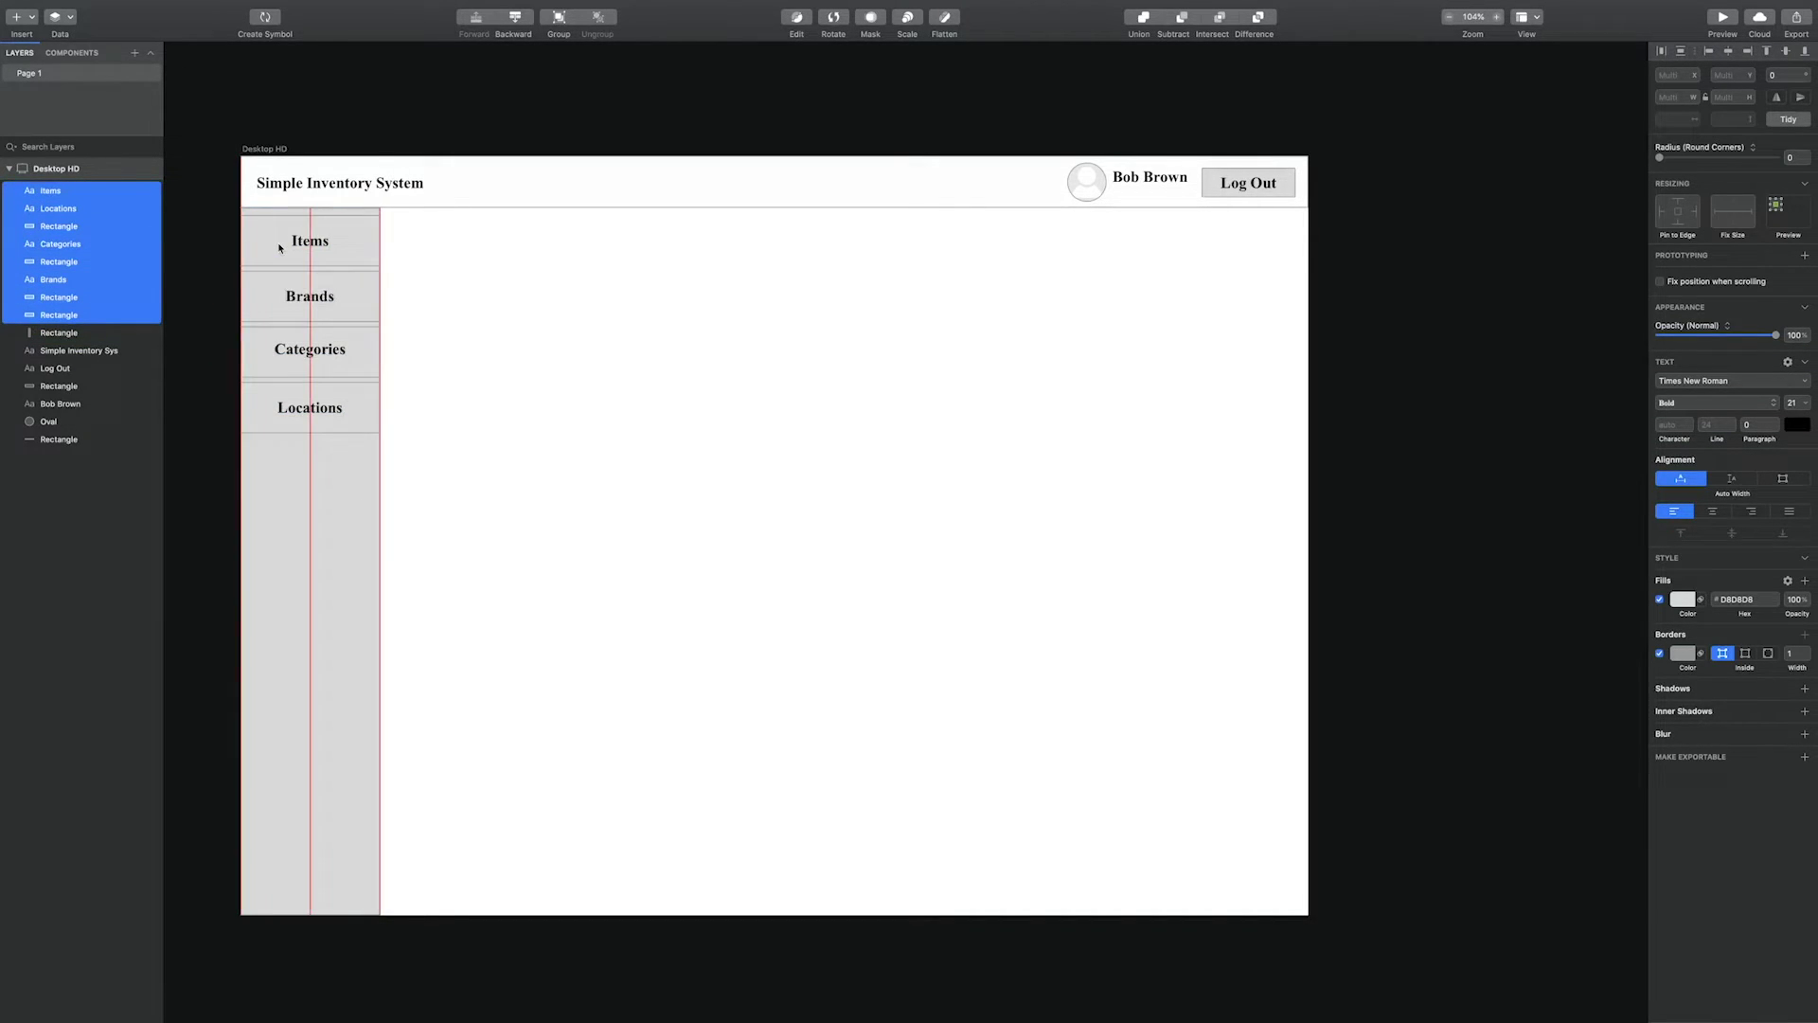
key("shift+Down")
key("shift+Down")
key("shift+Down")
key("shift+Down")
key("shift+Down")
key("shift+Down")
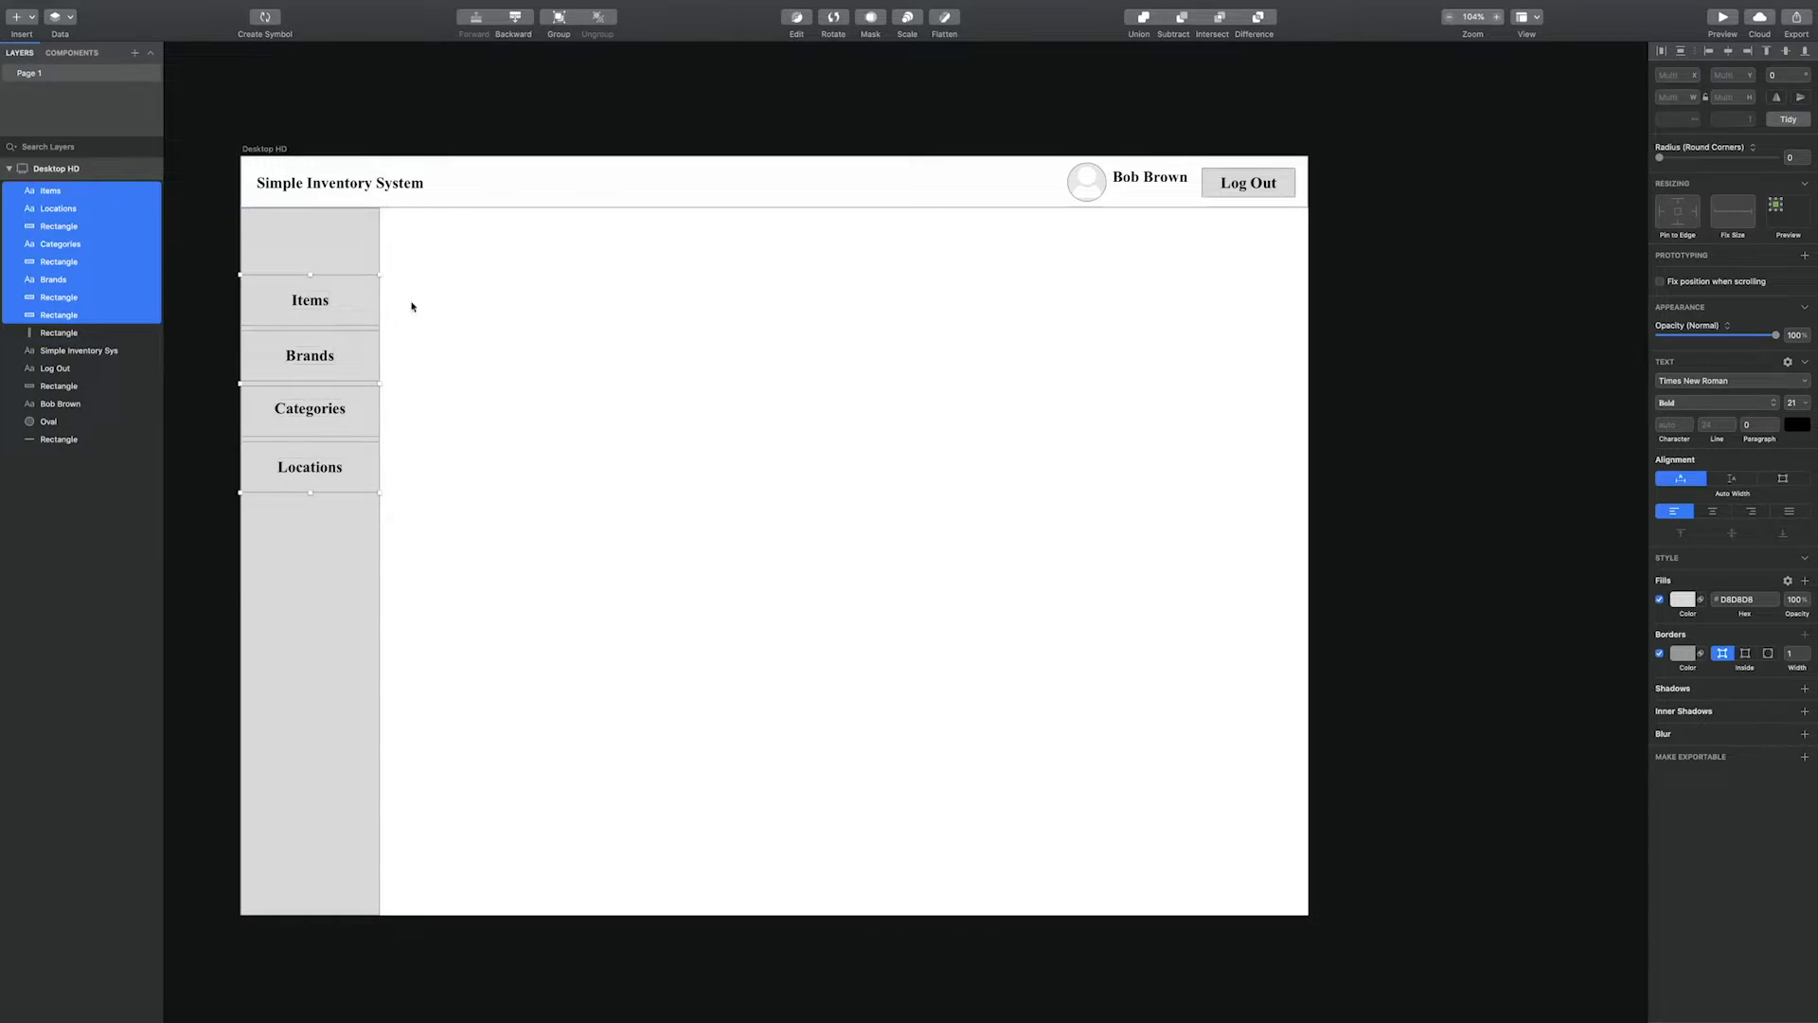
Duplicate the Items rectangle and label, move the copy up to the top of the sidebar, and change its text to "Menu"
left_click(325, 312)
left_click(334, 311, "shift")
key("super+d")
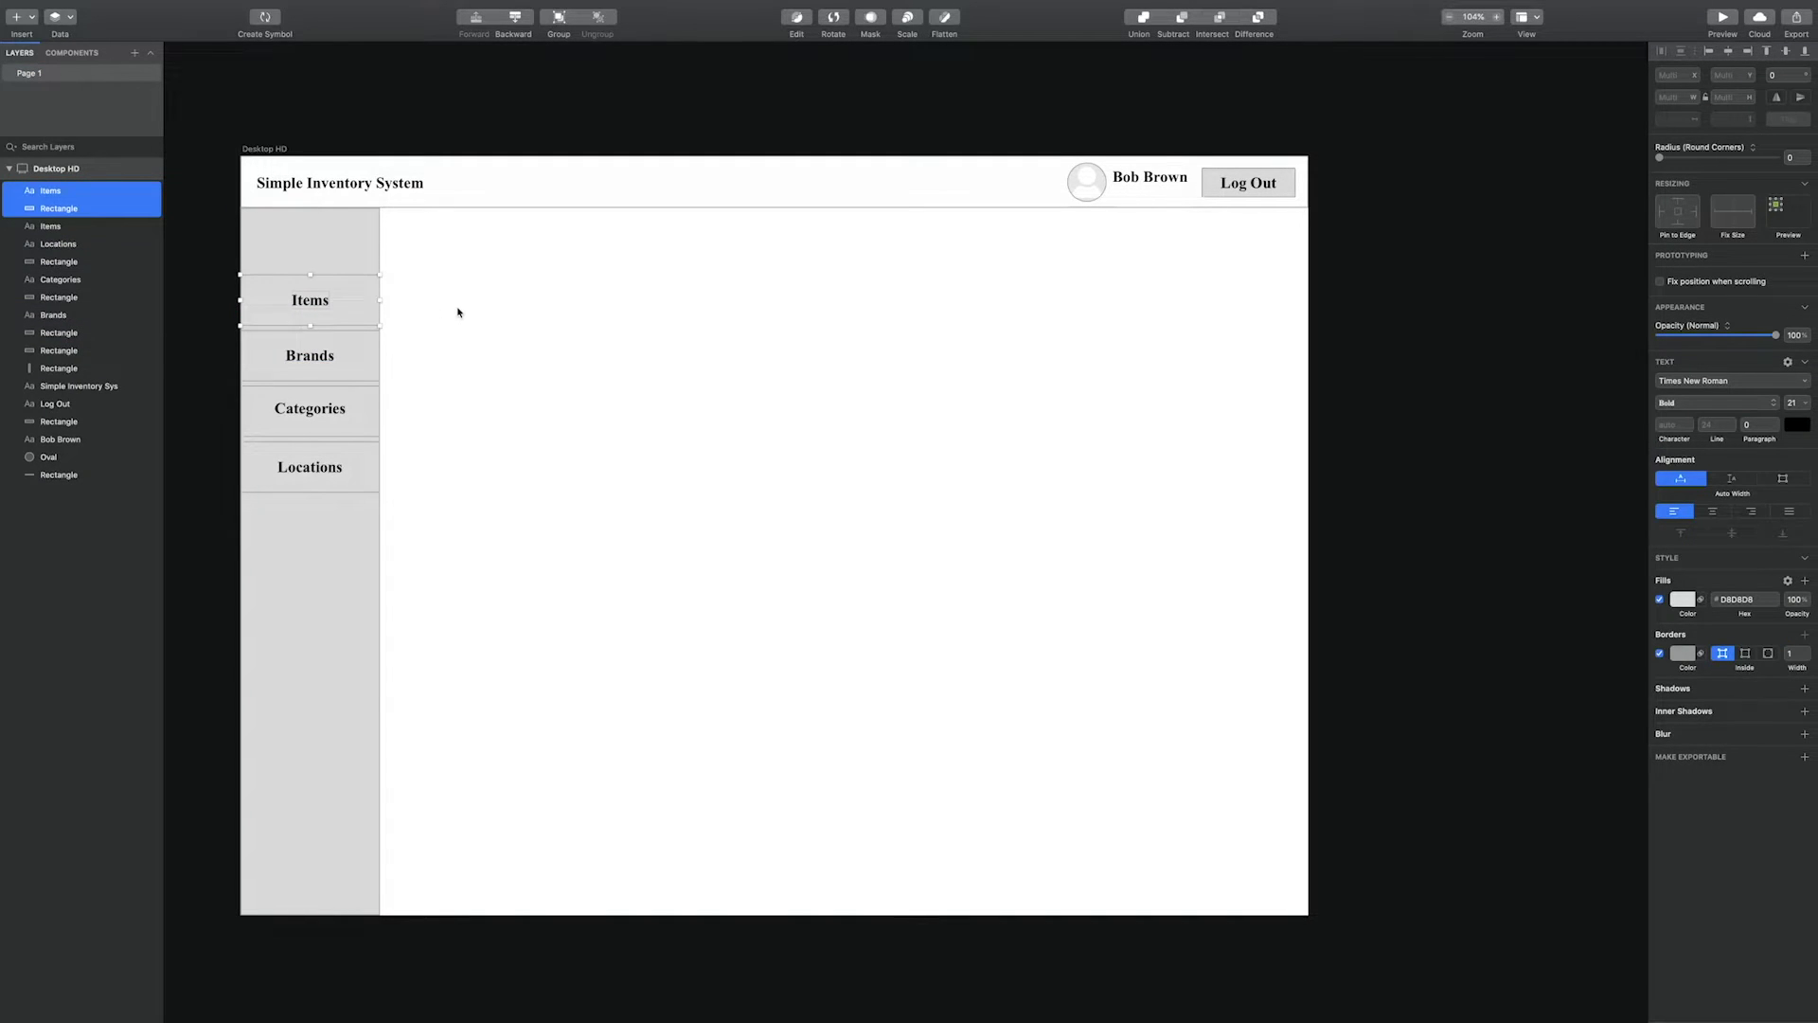
key("shift+Up")
key("shift+Up")
key("shift+Up")
key("shift+Up")
key("shift+Up")
key("shift+Up")
key("shift+Up")
double_click(314, 232)
type("Menu")
left_click(428, 318)
Group the Items, Brands, Categories and Locations rectangles with their labels and move the group up closer to the Menu item
left_click(349, 307)
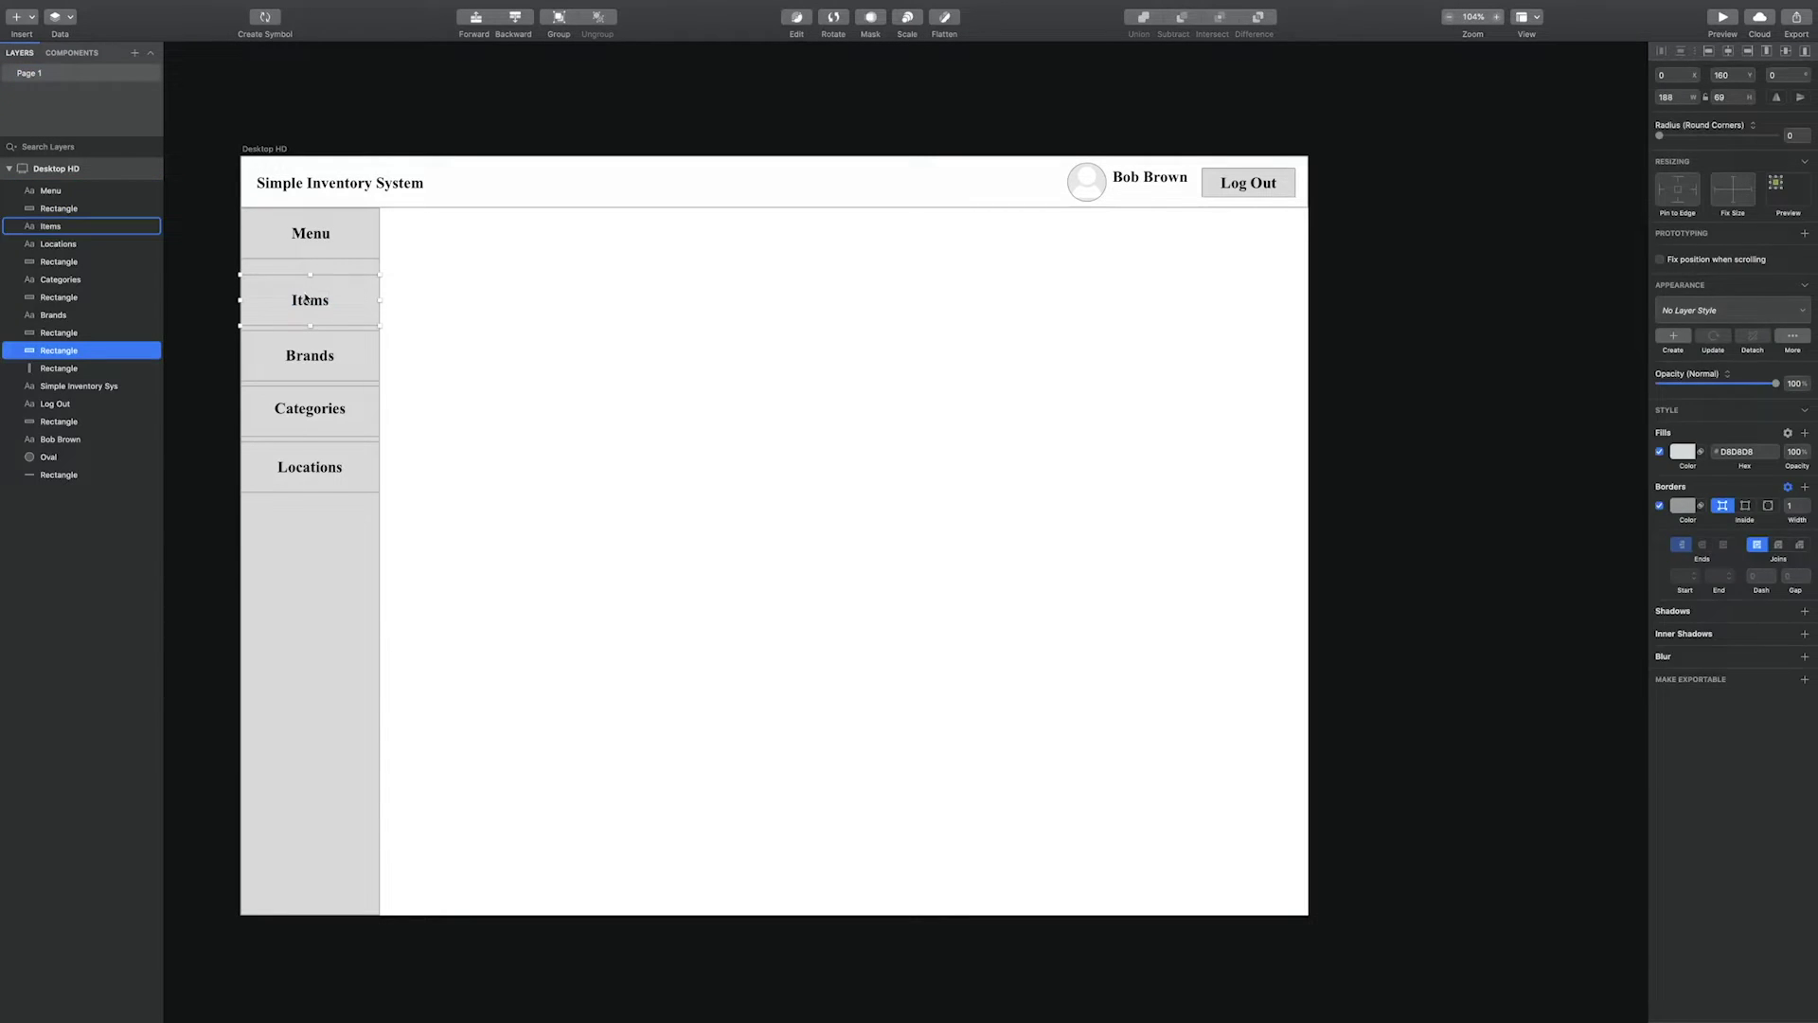
left_click(318, 301, "shift")
left_click(305, 354, "shift")
left_click(266, 350, "shift")
left_click(289, 411, "shift")
left_click(269, 419, "shift")
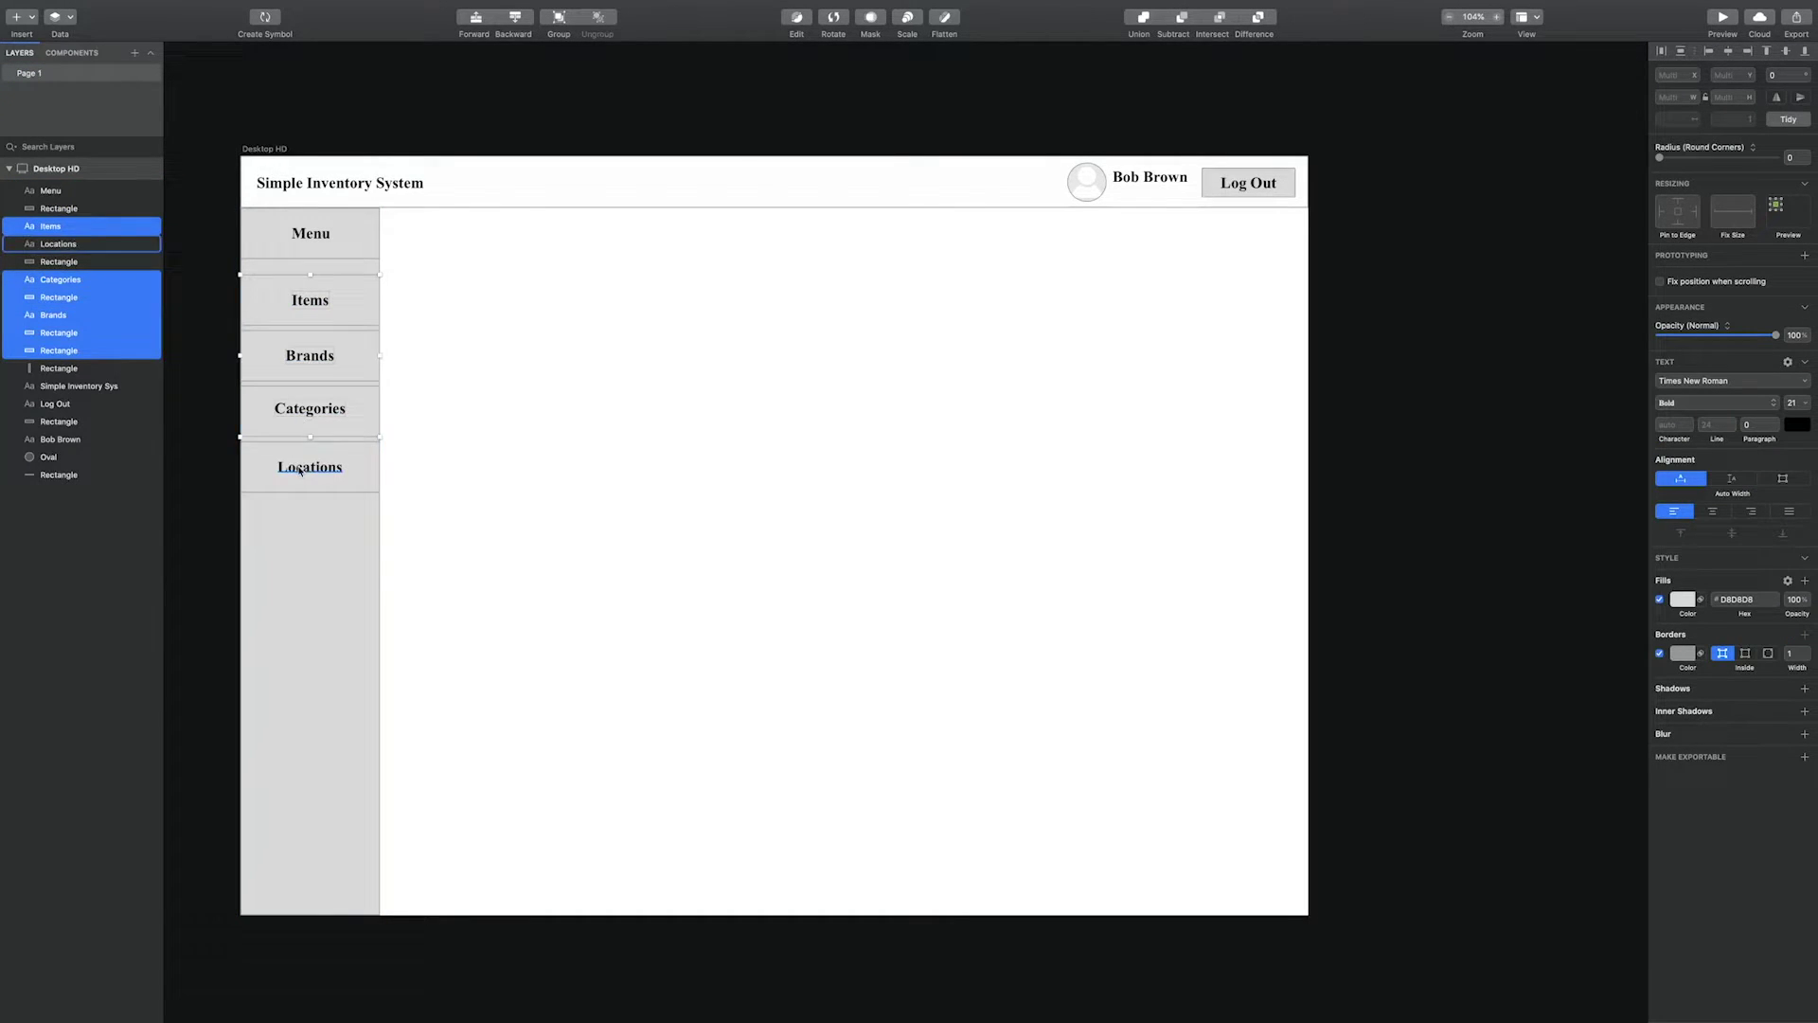
left_click(298, 468, "shift")
left_click(262, 481, "shift")
right_click(274, 481)
left_click(326, 683)
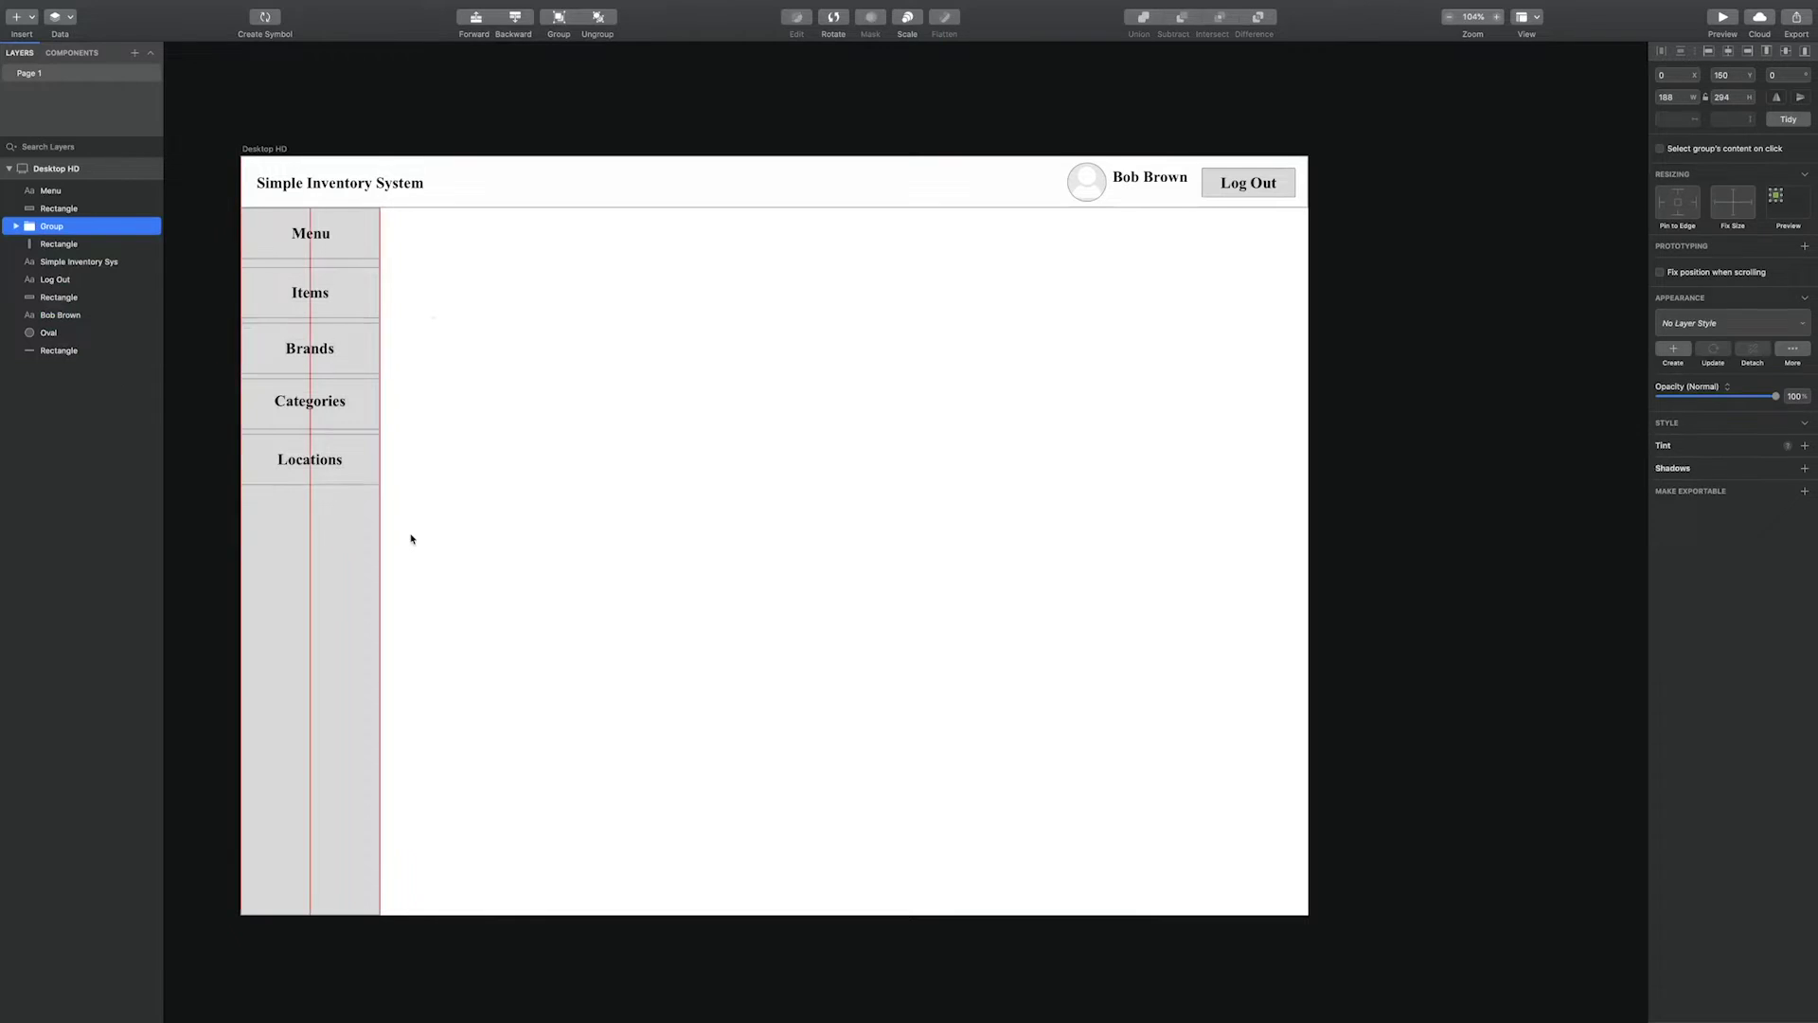
Set the sidebar background rectangle's fill color to white (FFFFFF)
left_click(347, 537)
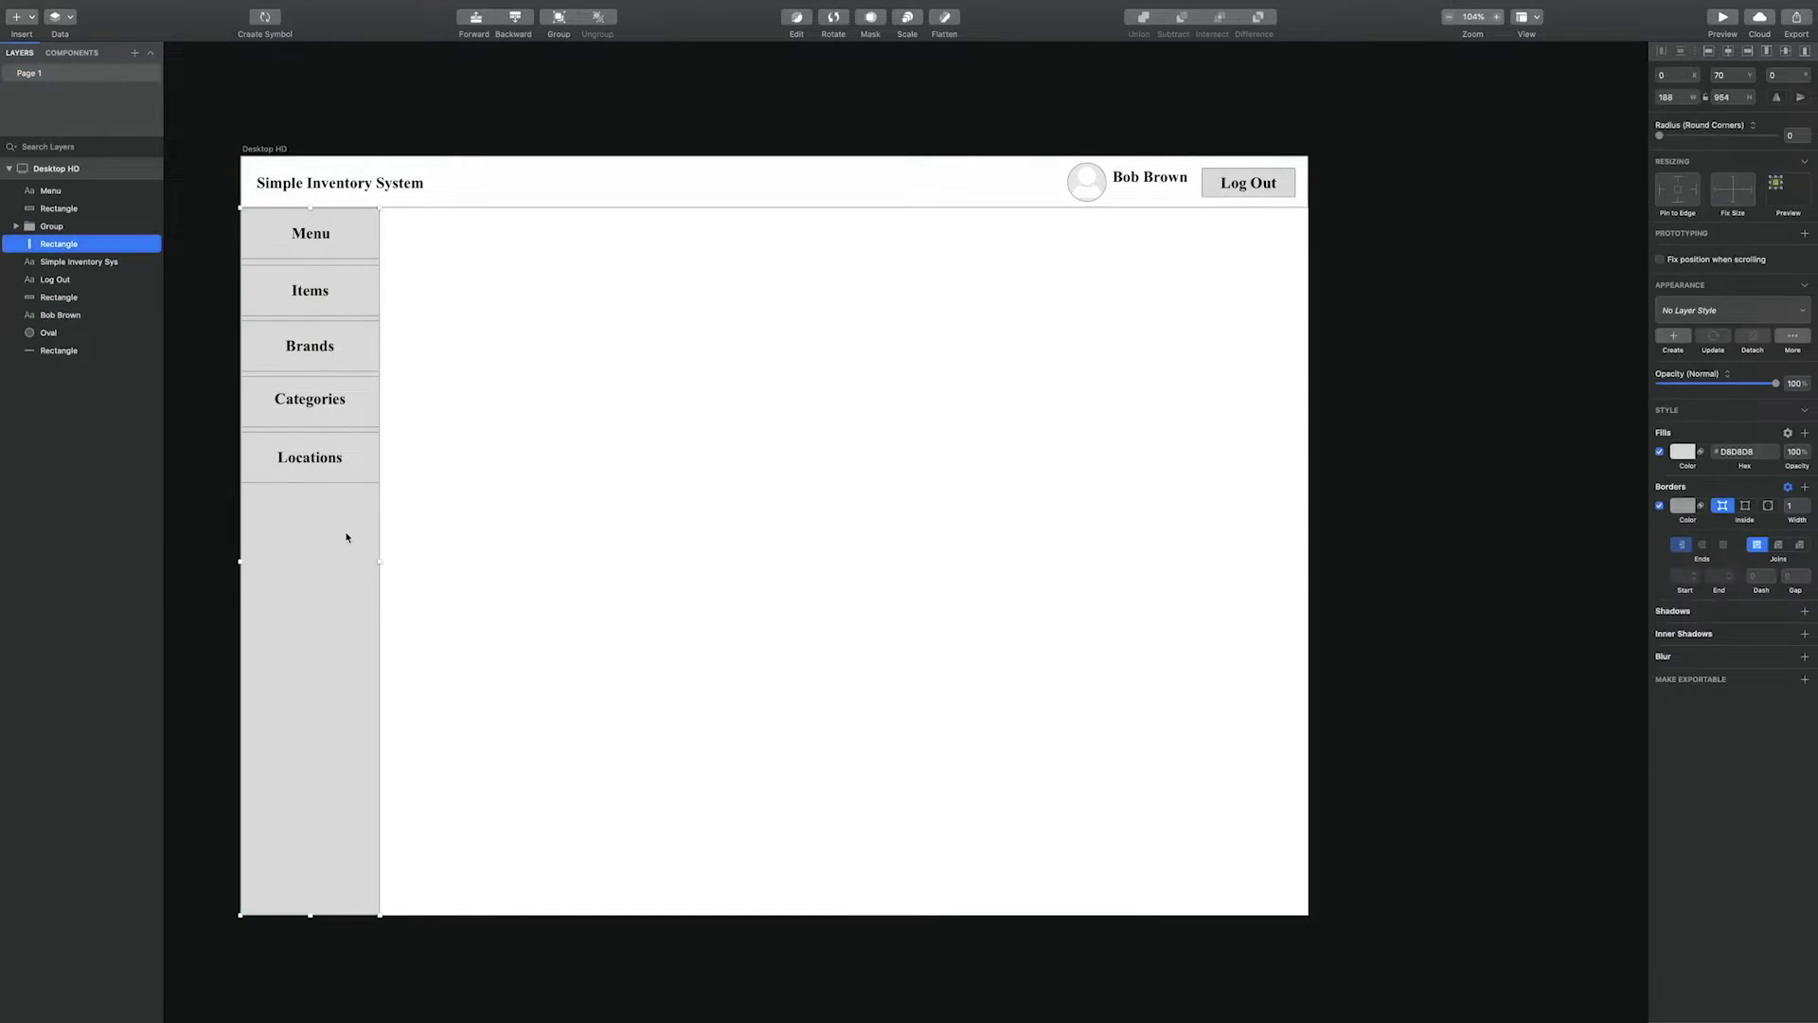
left_click(1683, 451)
left_click_drag(1665, 541, 1660, 521)
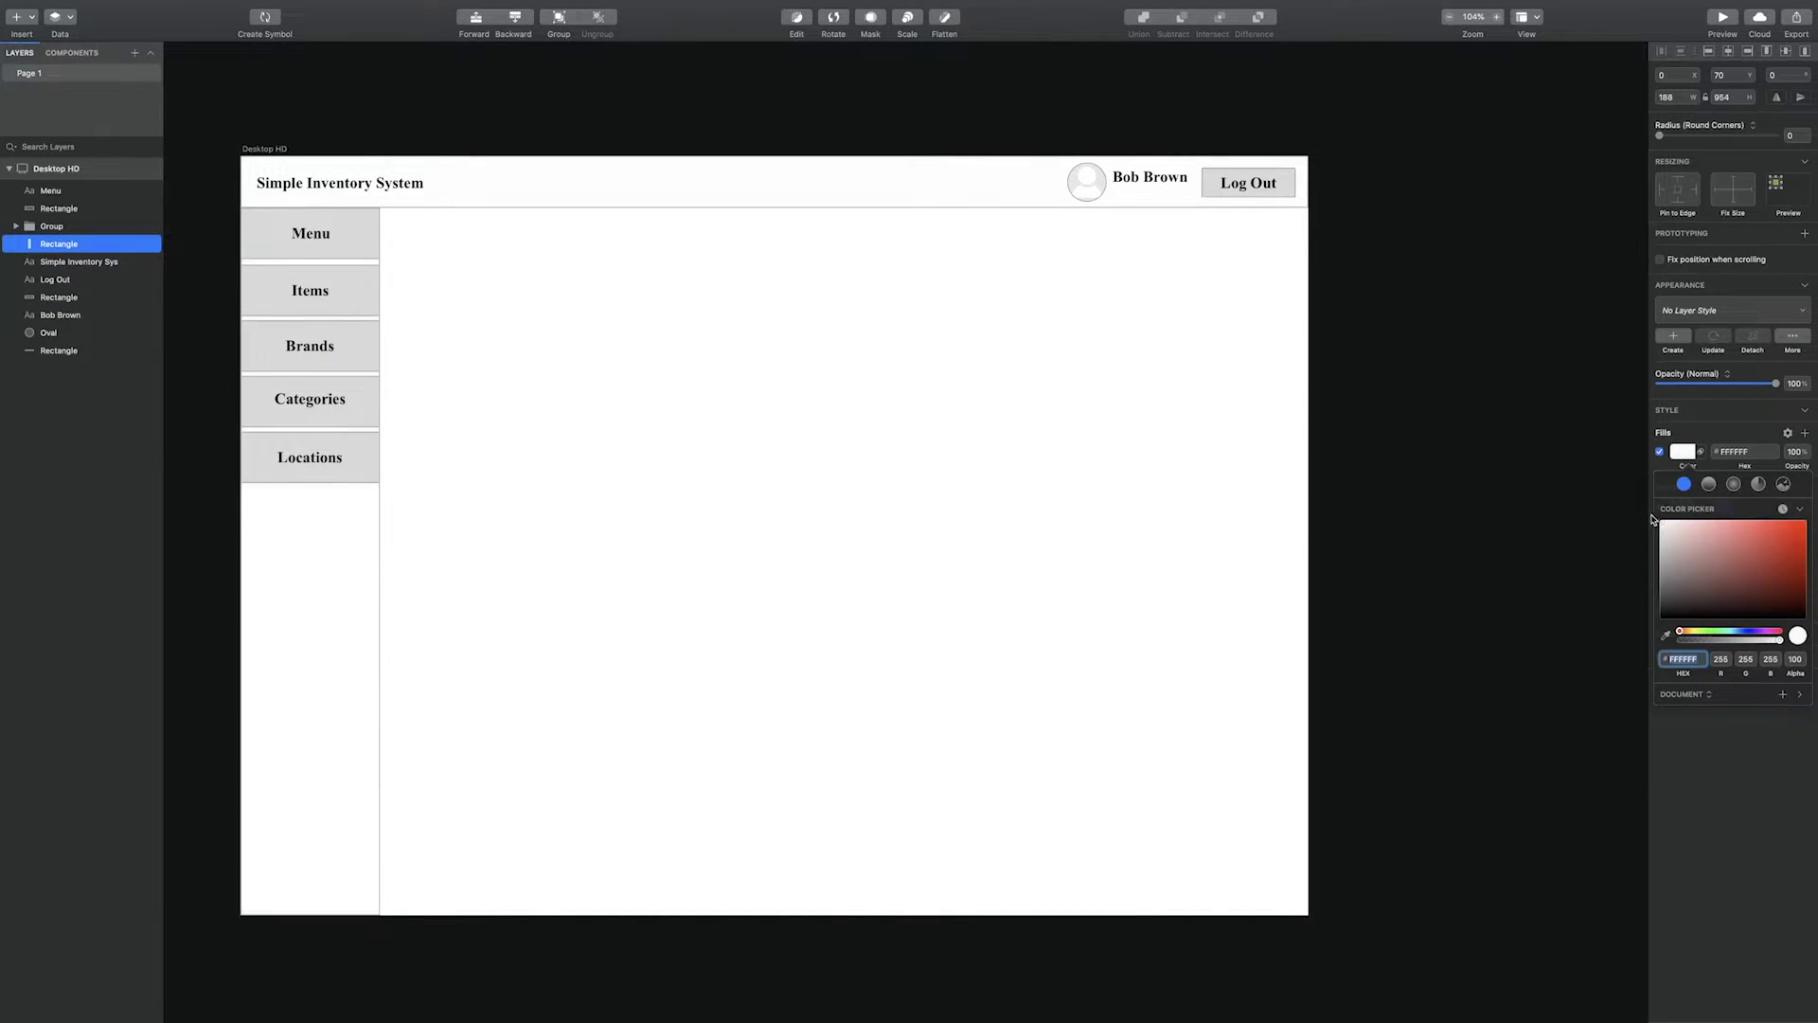
left_click(655, 371)
left_click(521, 270)
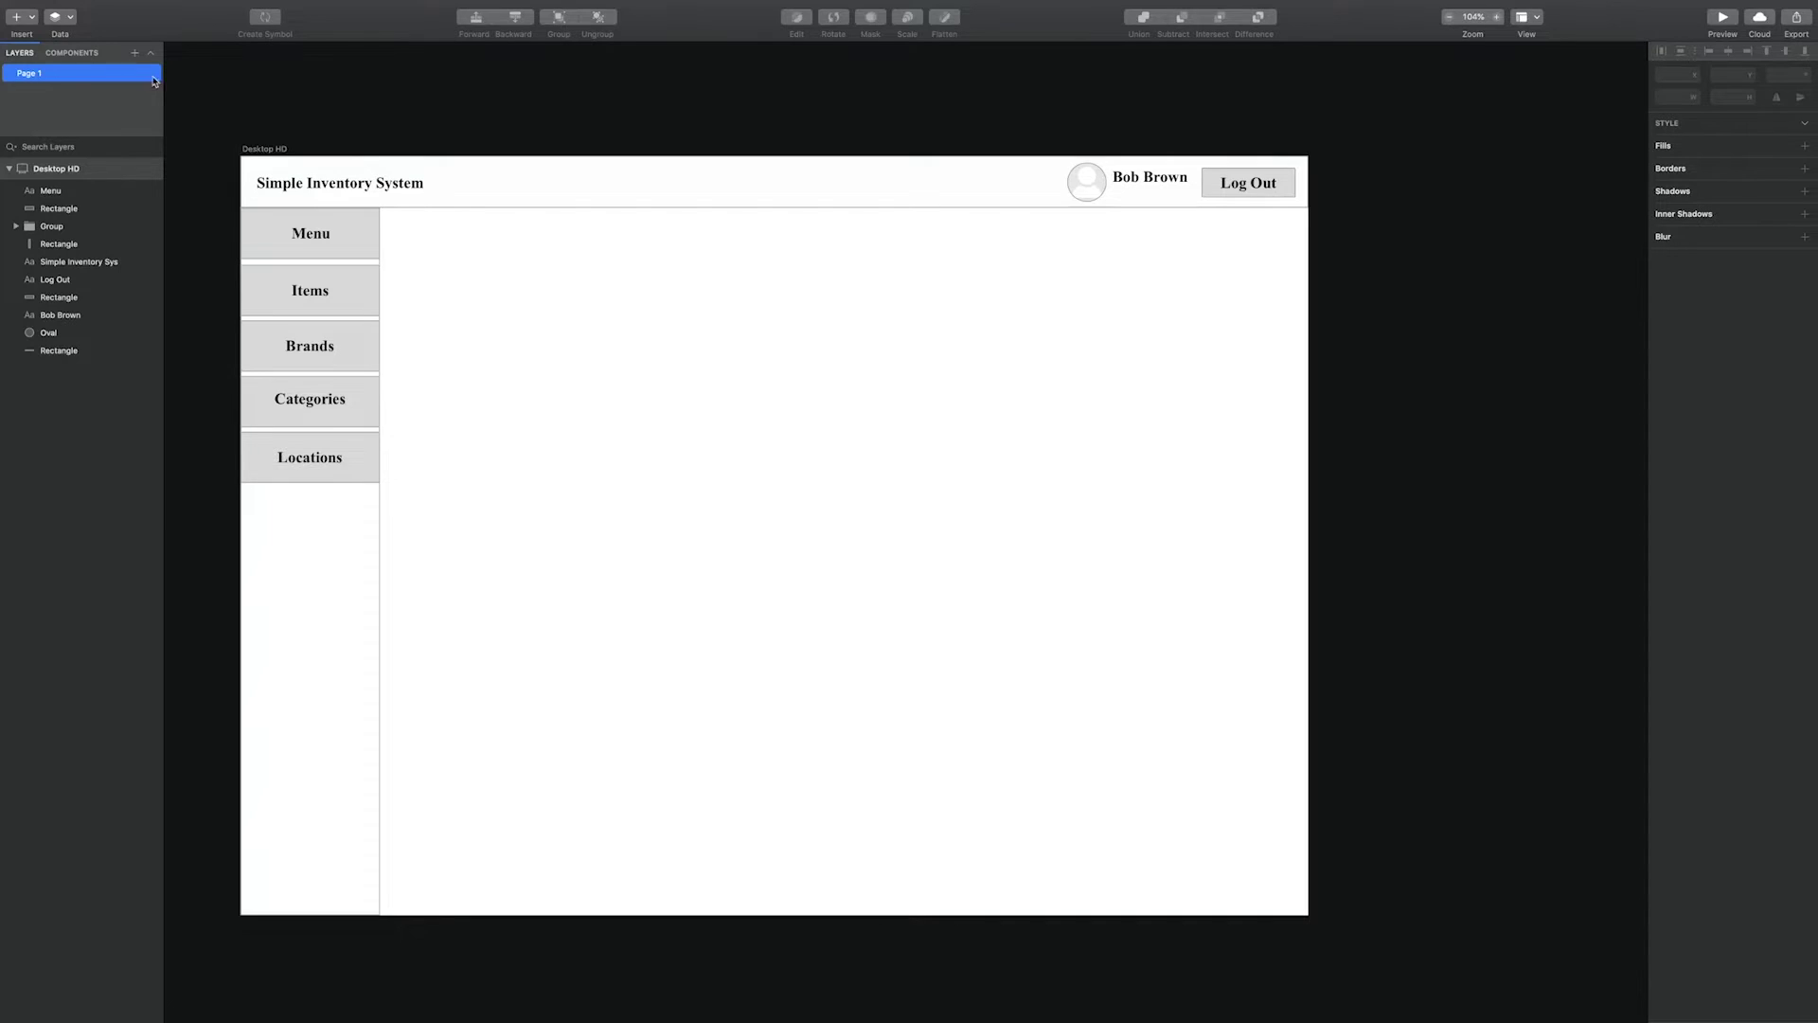
Draw a footer rectangle about 1440 × 73 px along the bottom edge of the artboard
left_click(29, 18)
mouse_move(67, 36)
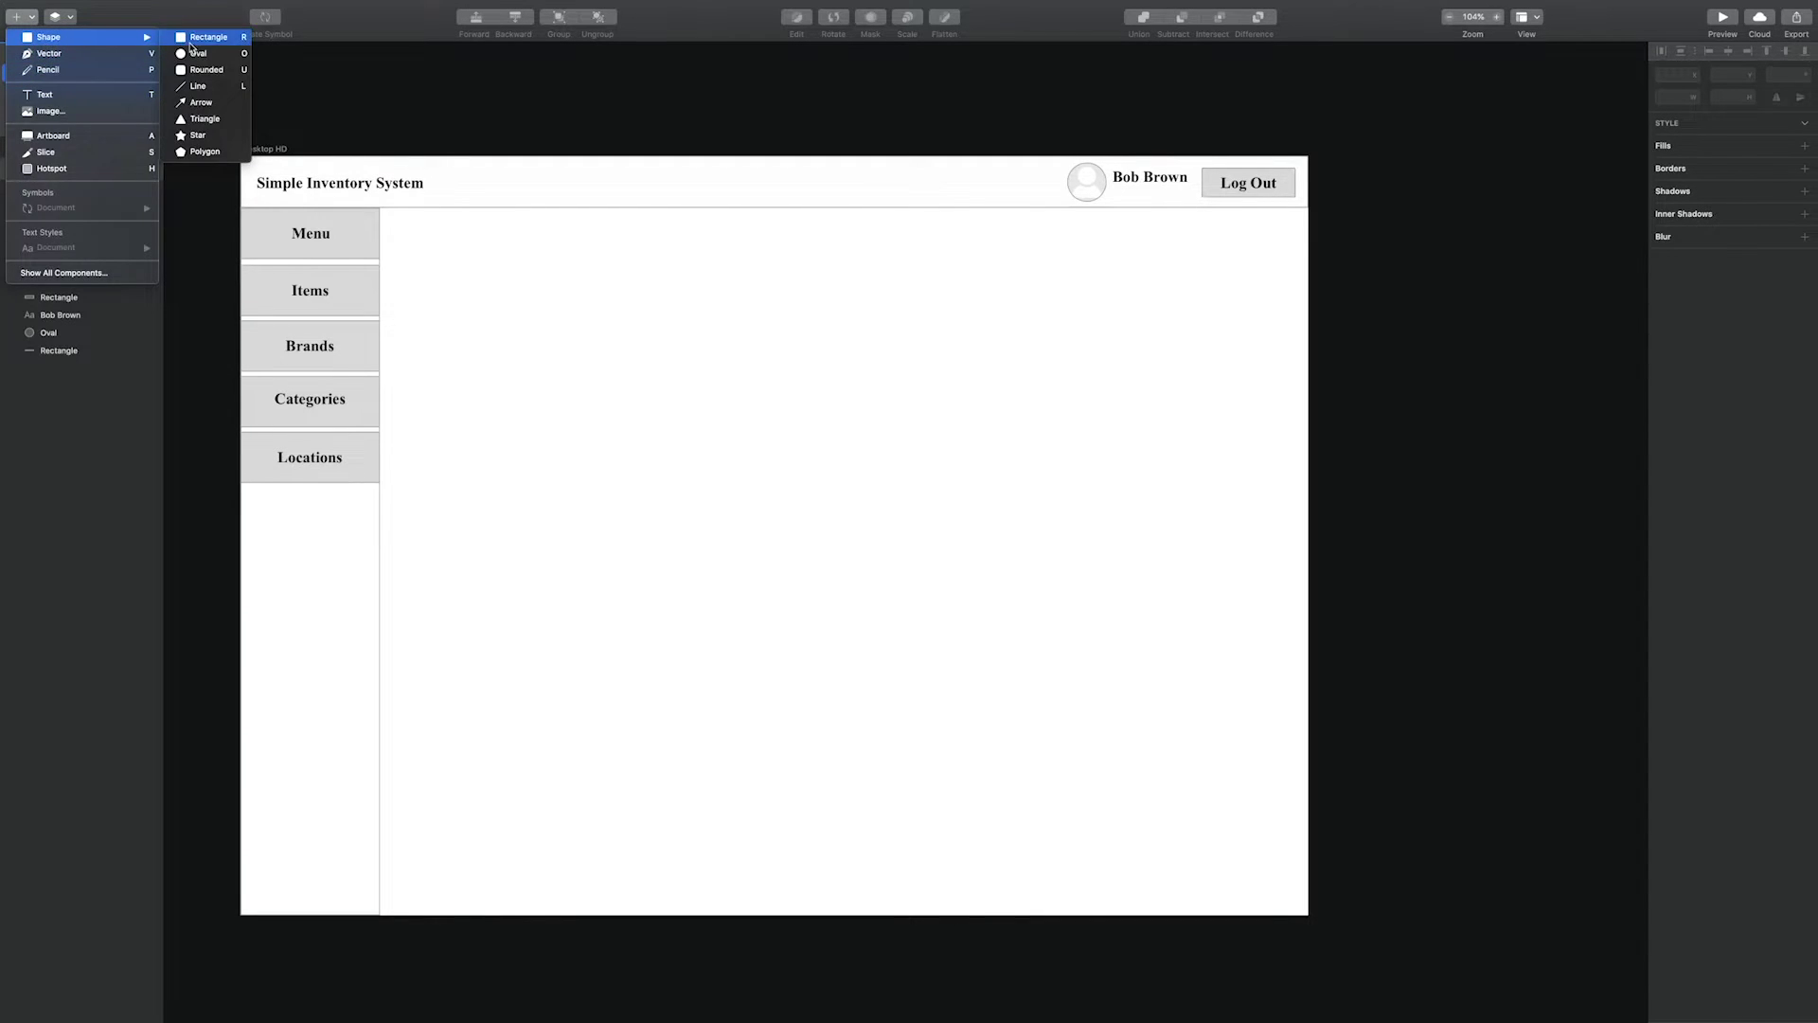
left_click(210, 38)
key("Escape")
key("r")
mouse_move(243, 860)
left_mouse_down()
mouse_move(641, 901)
mouse_move(1242, 897)
mouse_move(1308, 915)
left_mouse_up()
left_click(401, 827)
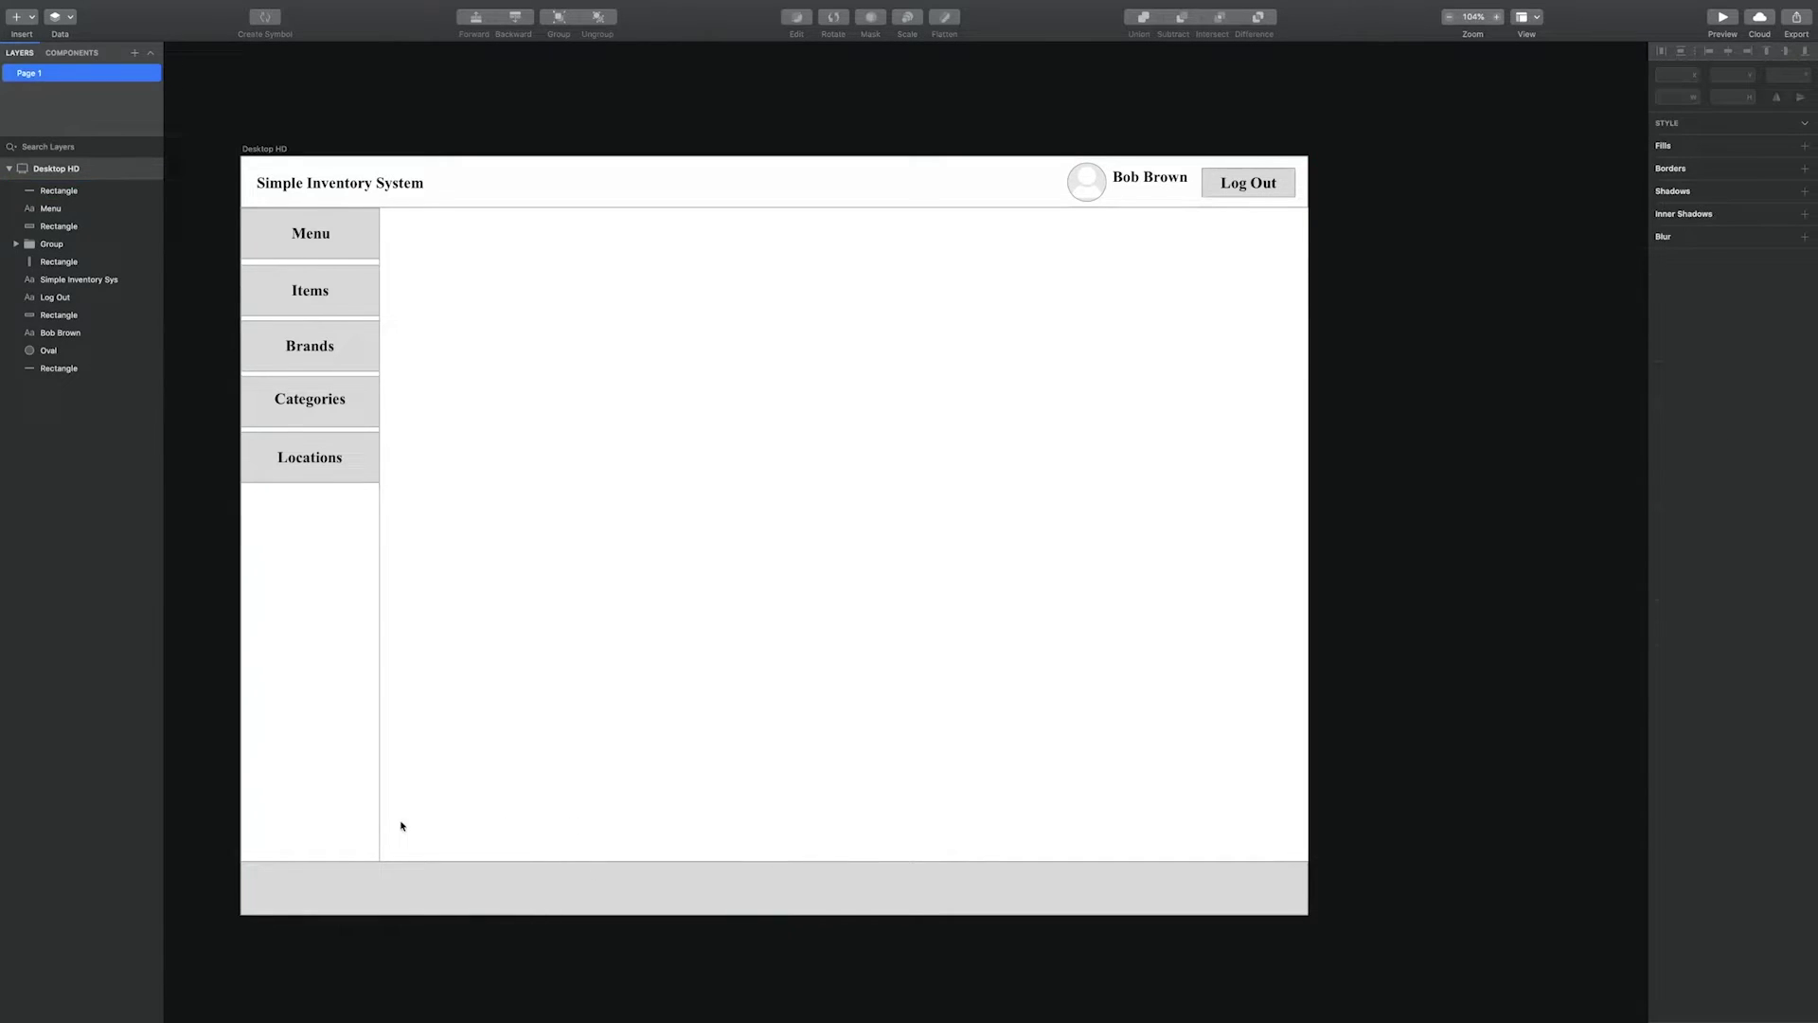
Shorten the sidebar background rectangle to about 881 px high so it ends at the footer's top edge
left_click(367, 831)
left_click_drag(311, 916, 312, 858)
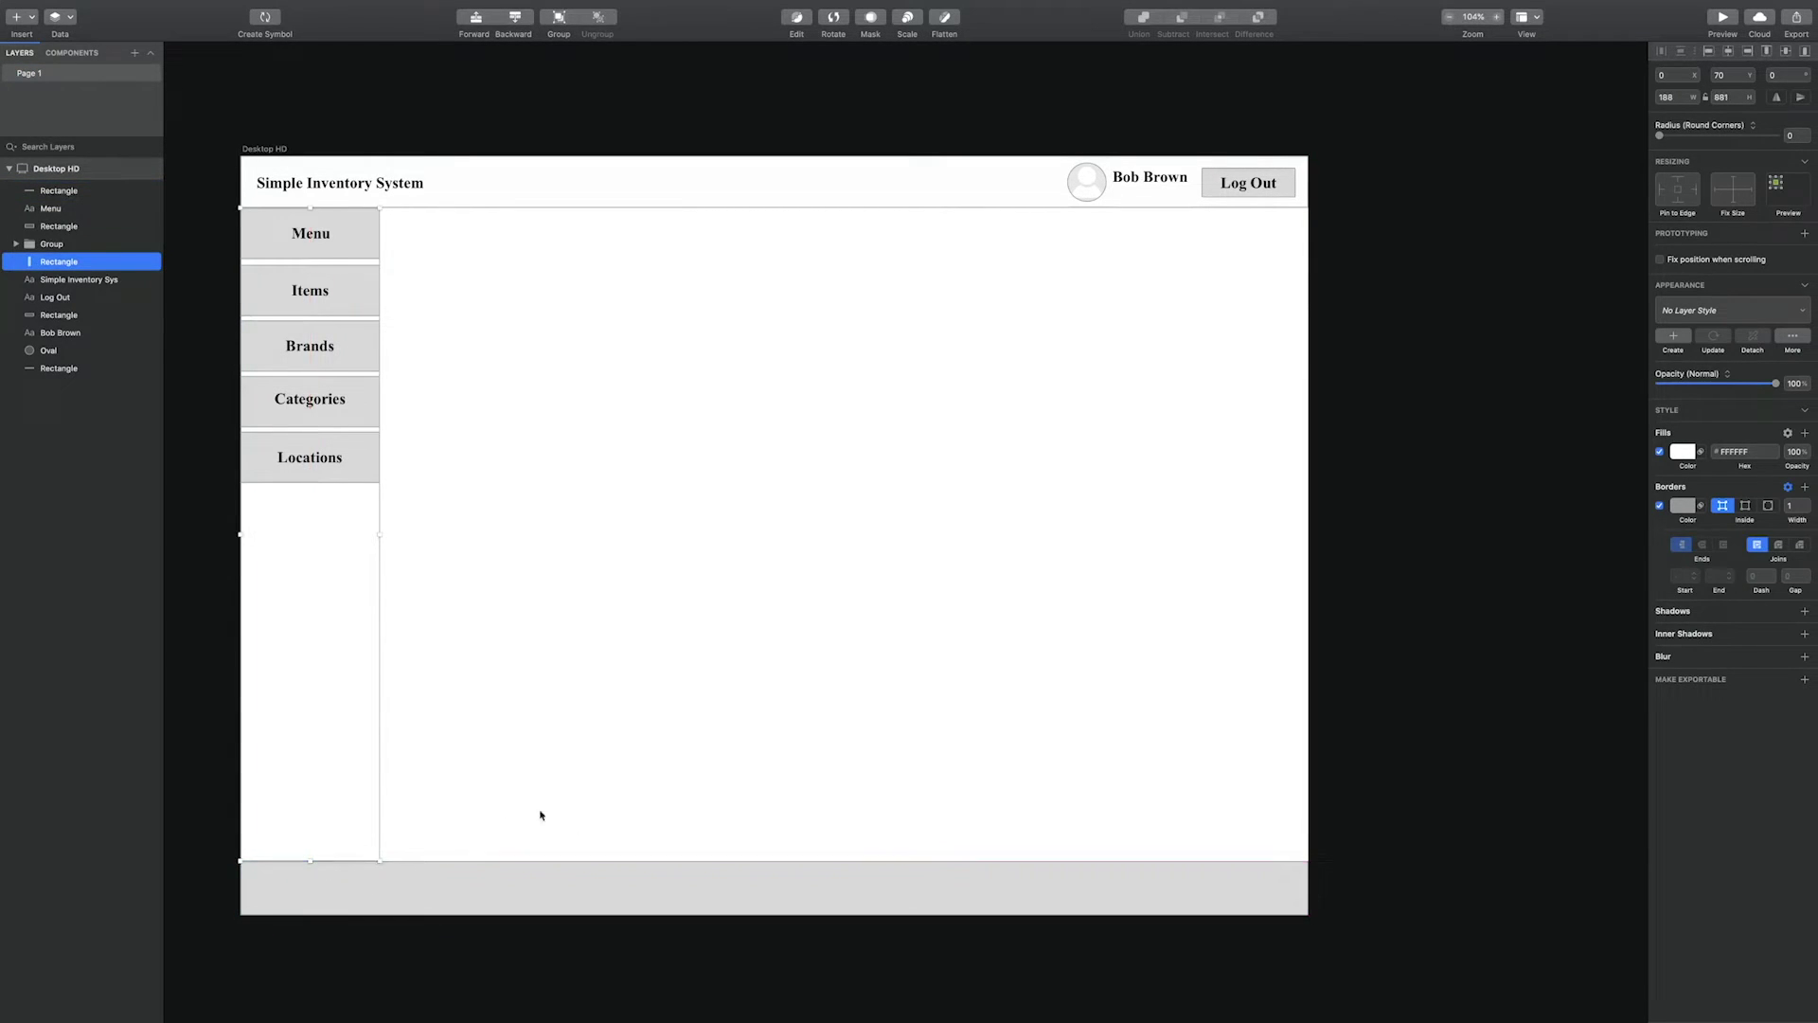
left_click(571, 806)
Set the footer rectangle's fill color to white (FFFFFF)
left_click(588, 880)
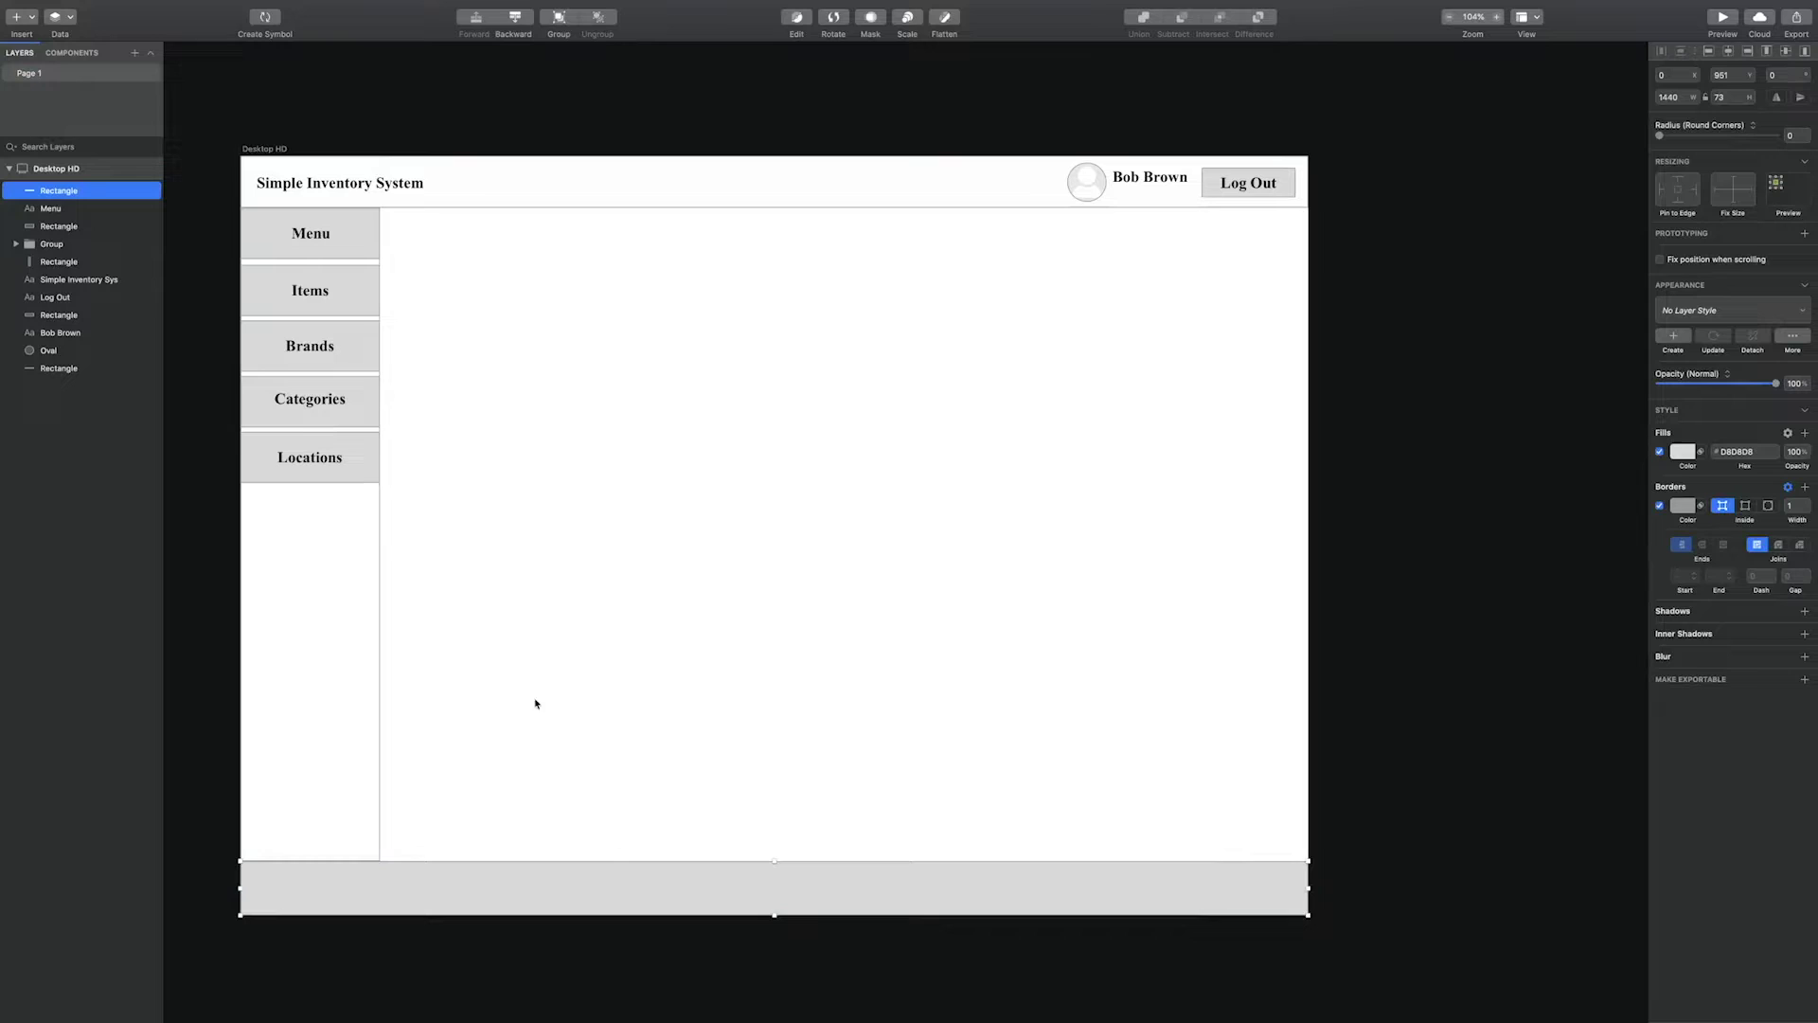
left_click(1680, 453)
left_click(1660, 537)
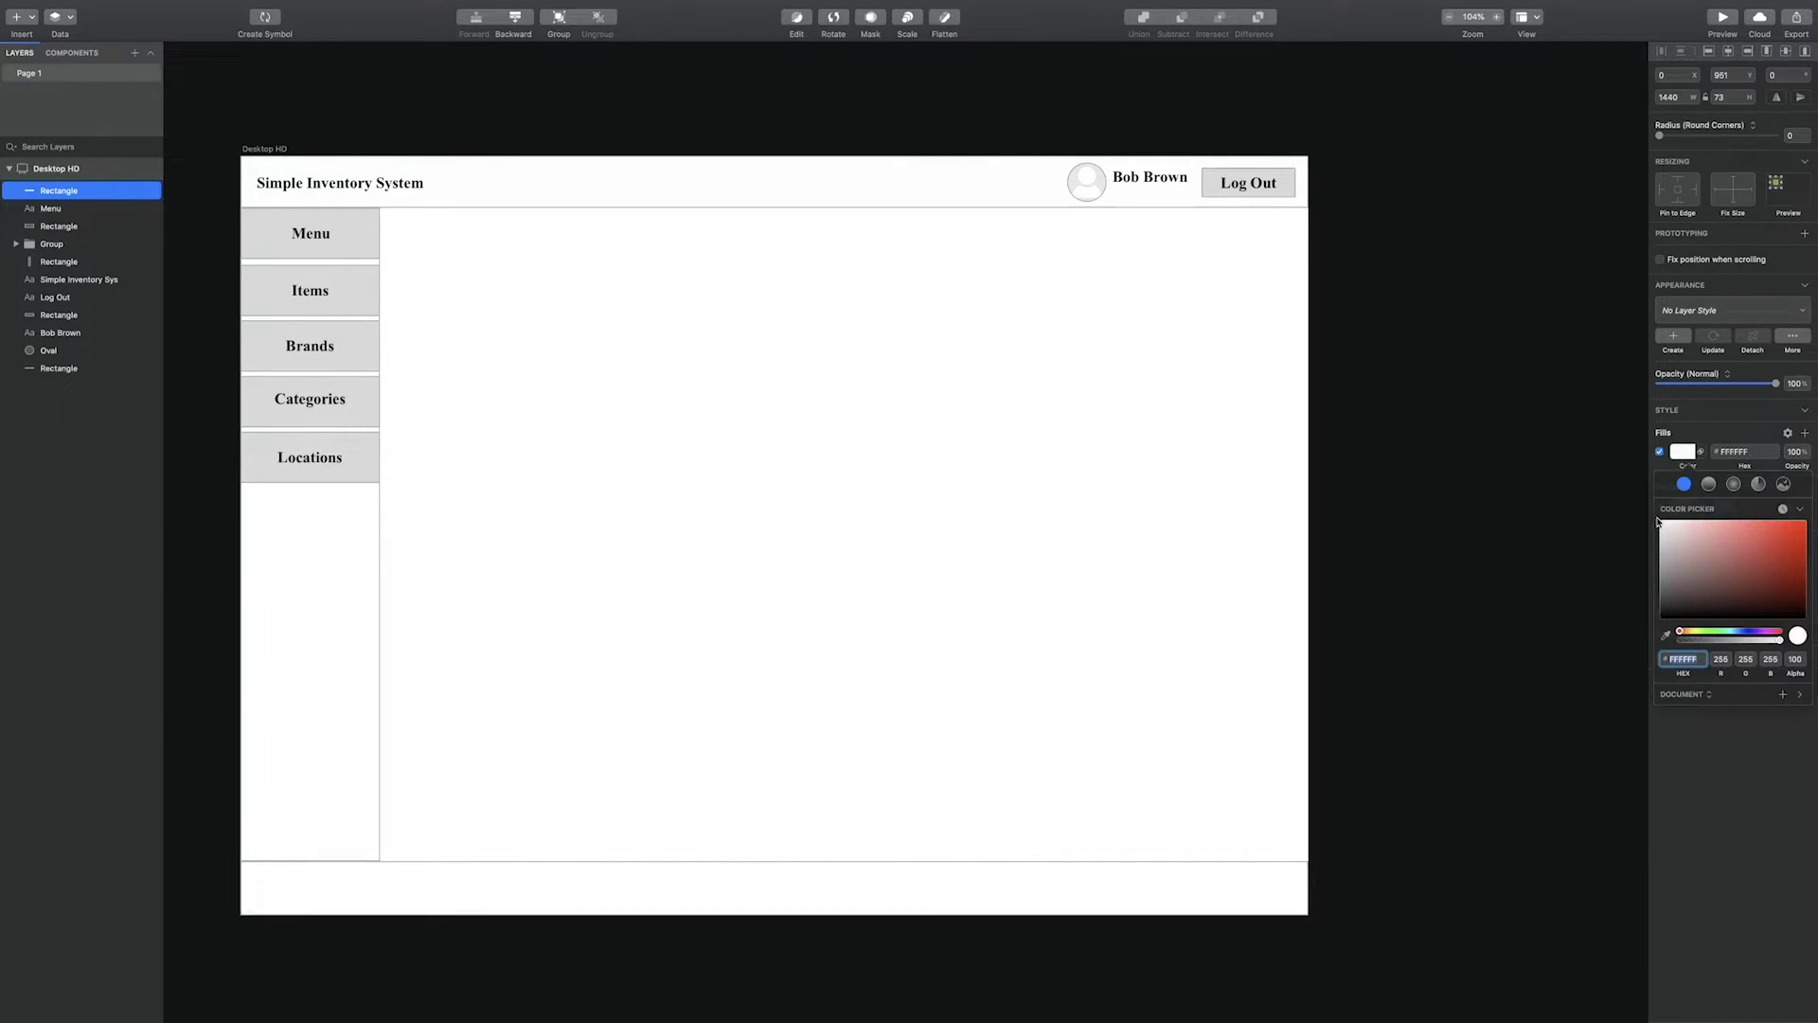
left_click(782, 632)
Add the text "FOOTER" inside the footer rectangle and center it horizontally
left_click(18, 18)
left_click(42, 102)
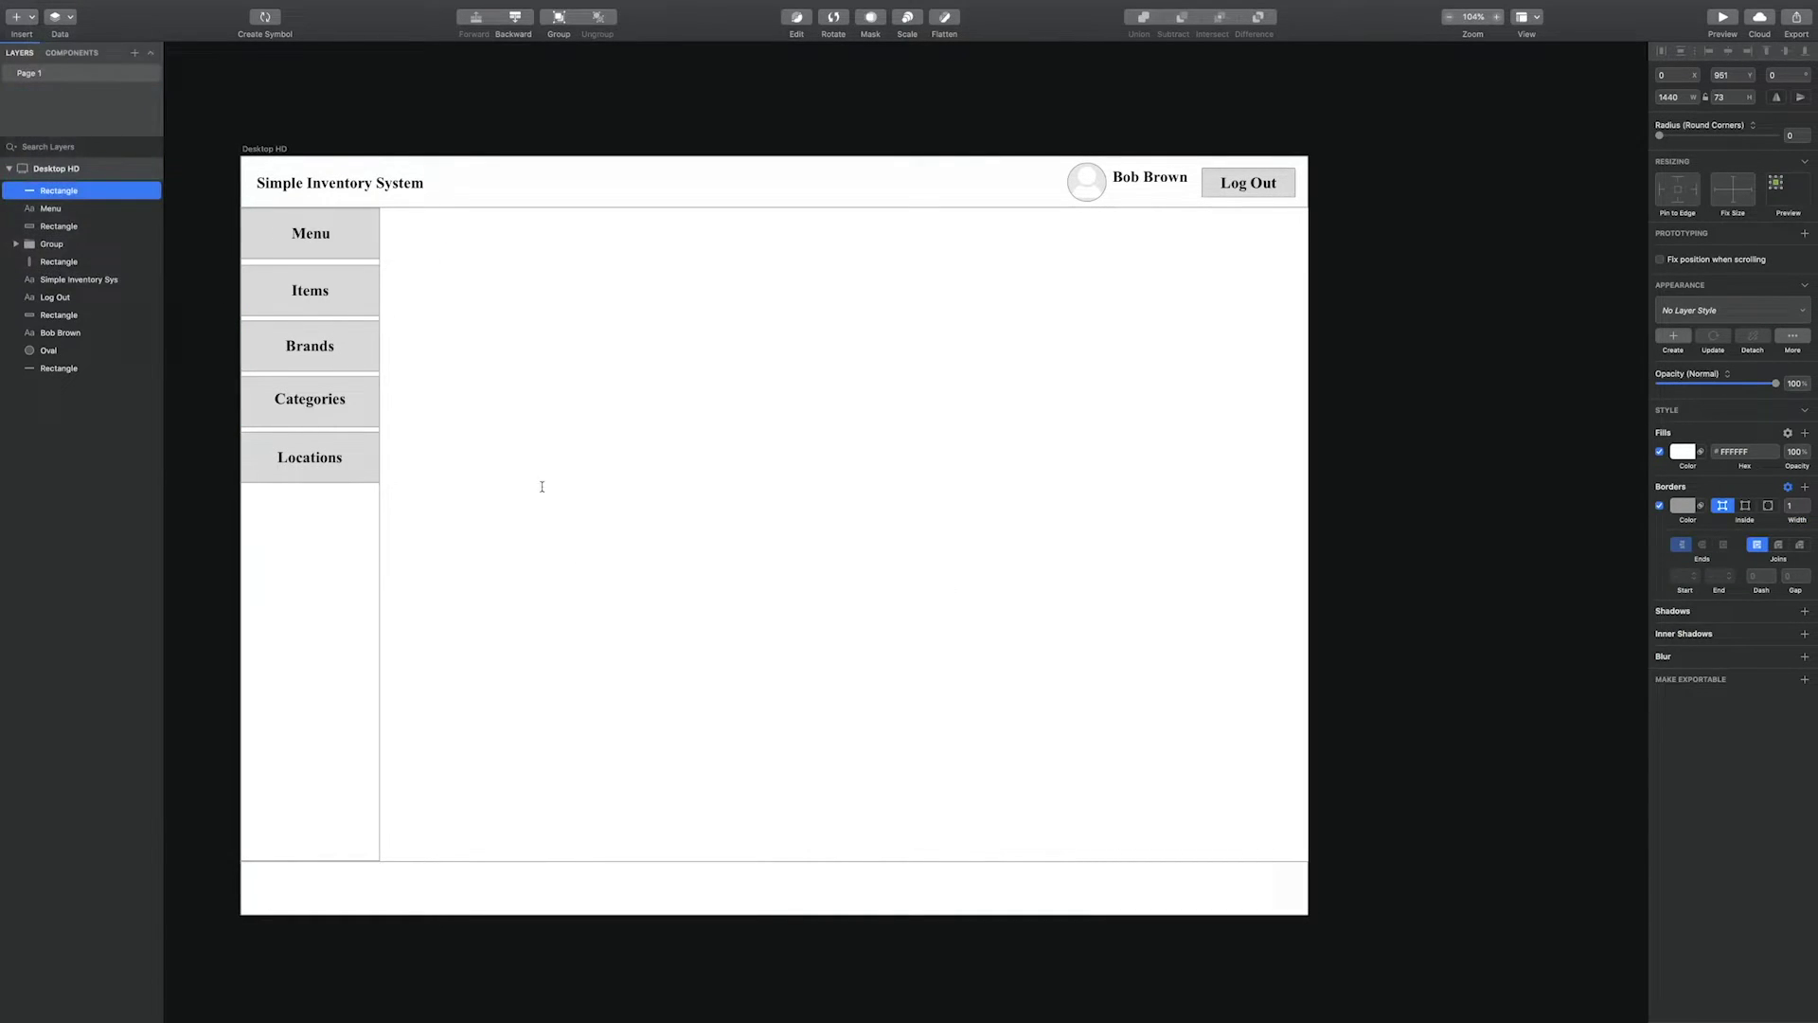
left_click(639, 882)
type("FOOTER")
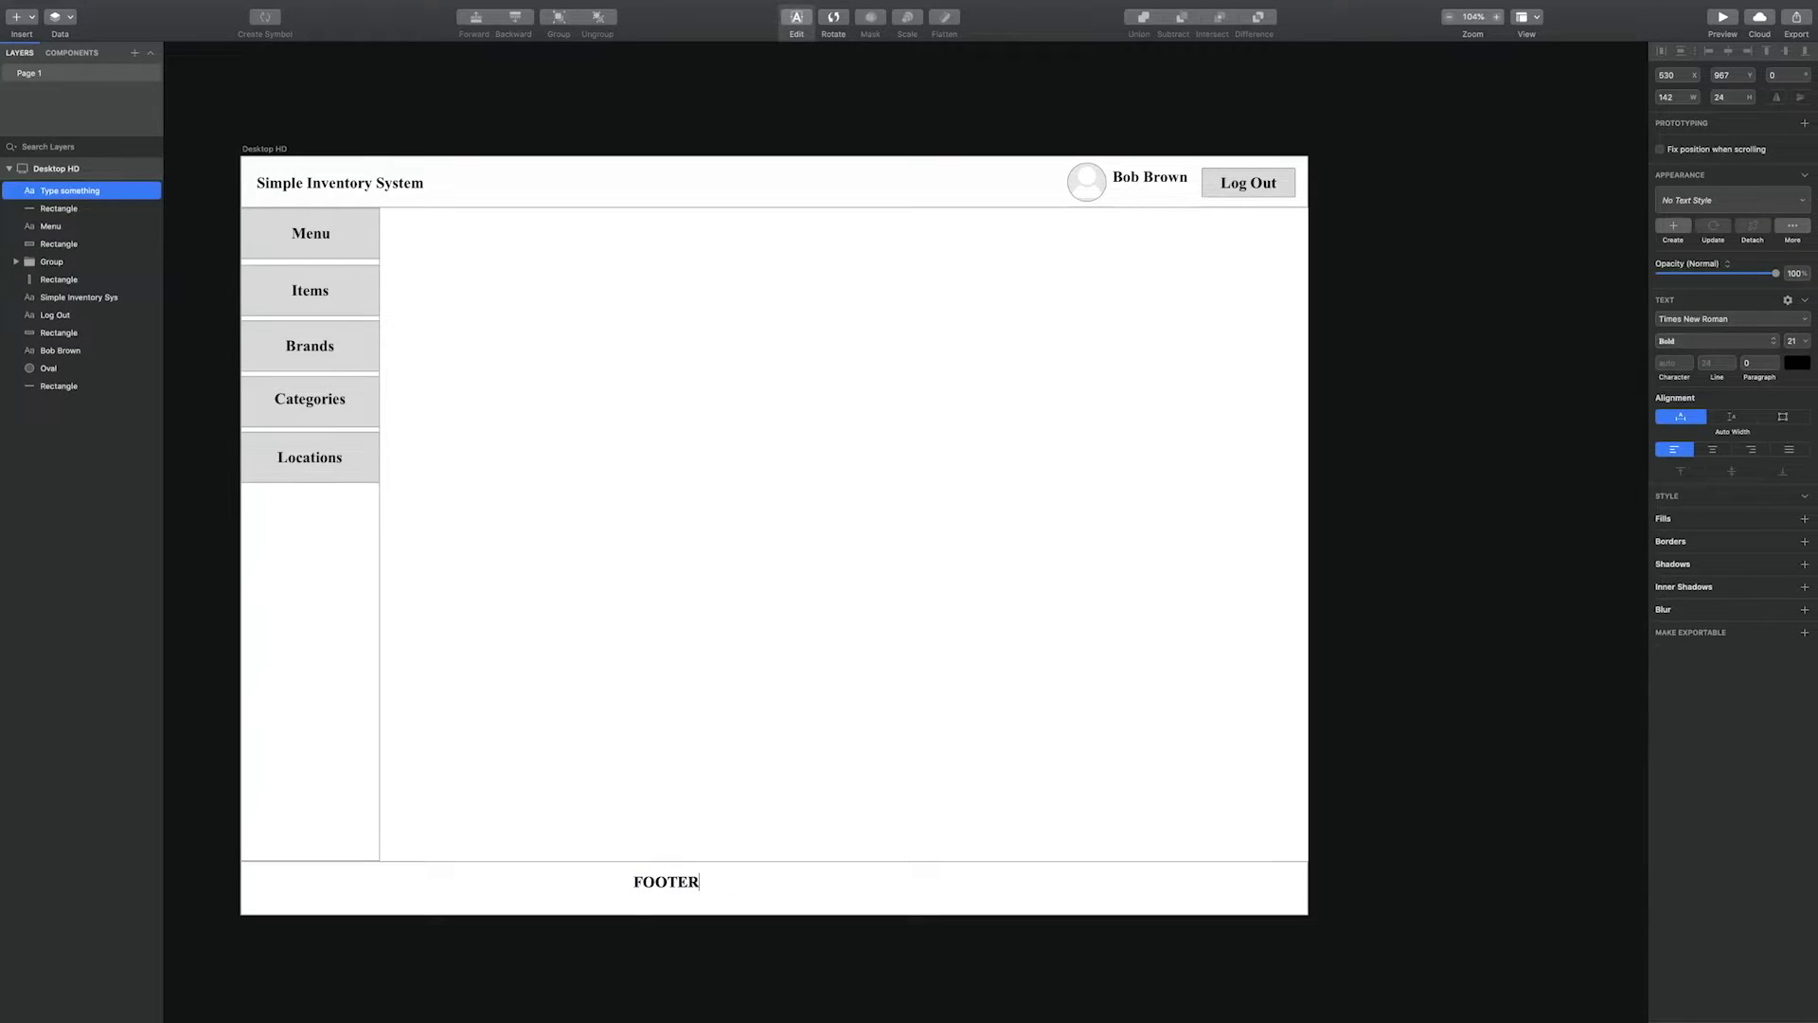
key("Escape")
left_click(700, 868, "shift")
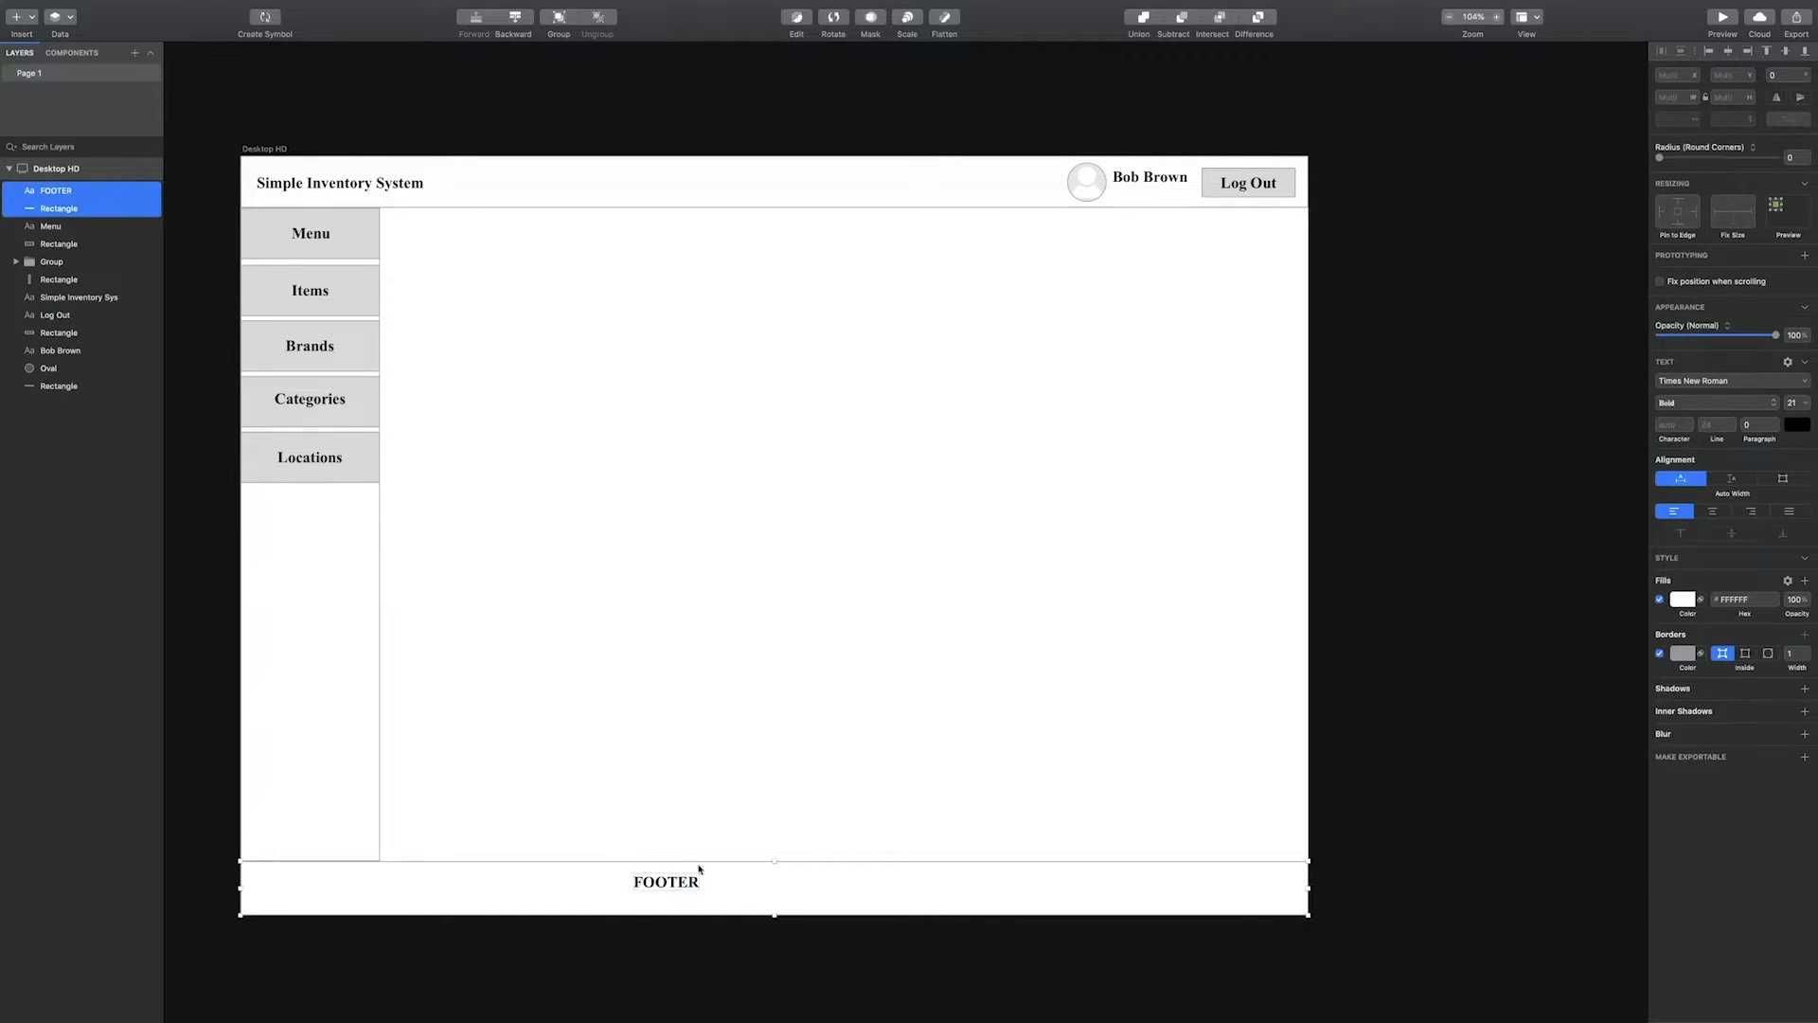
left_click(1729, 54)
left_click(1349, 737)
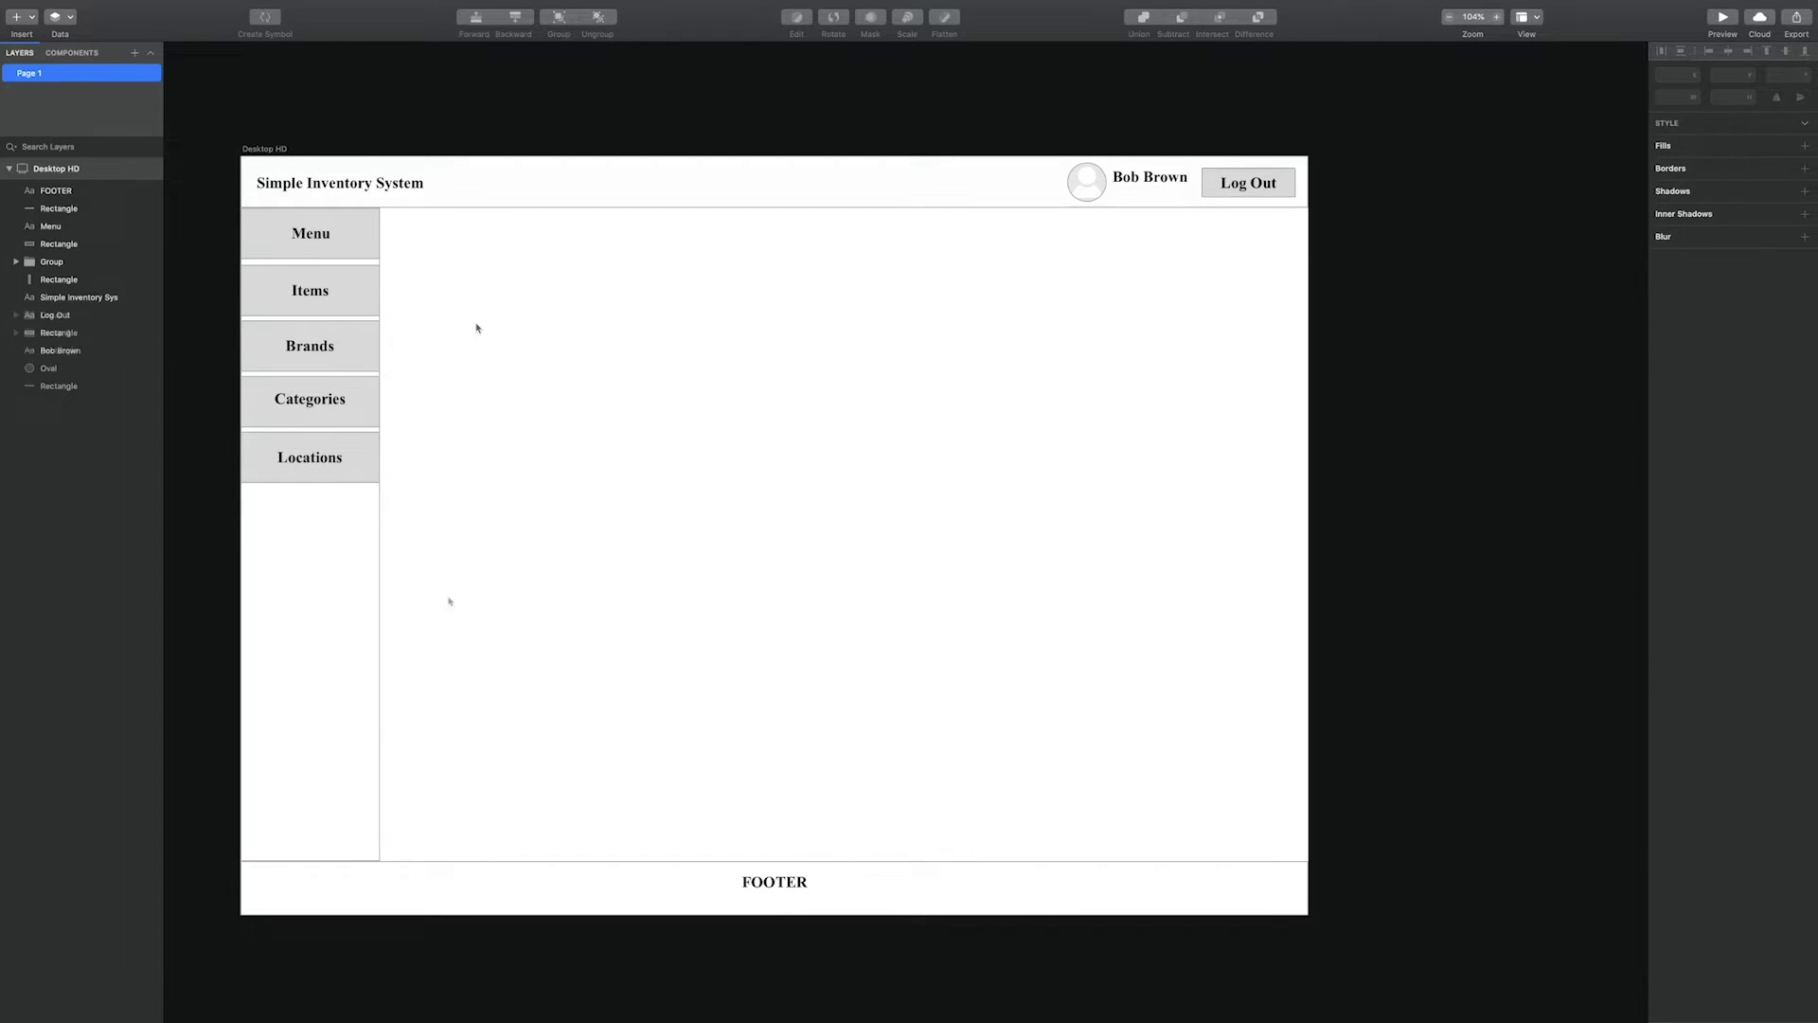
Group all layers of the Desktop HD artboard and rename the group as MainPage
key("super+a")
right_click(310, 530)
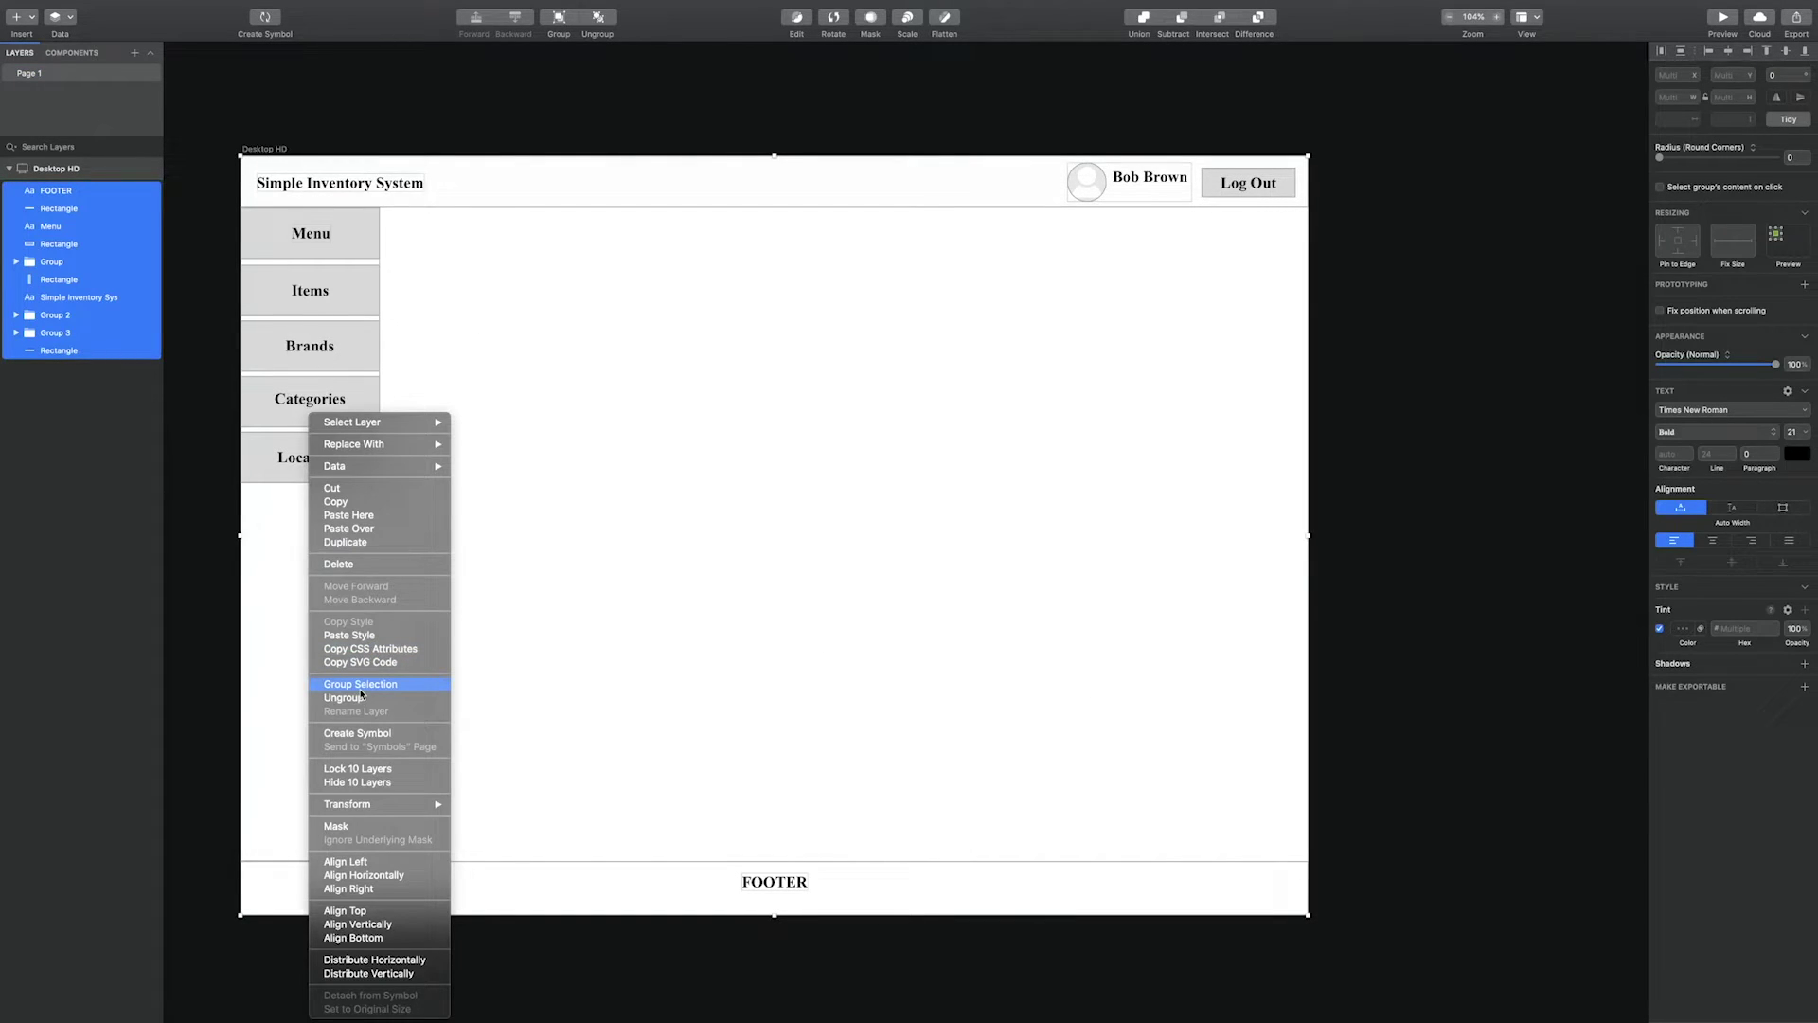
left_click(361, 691)
left_click(15, 191)
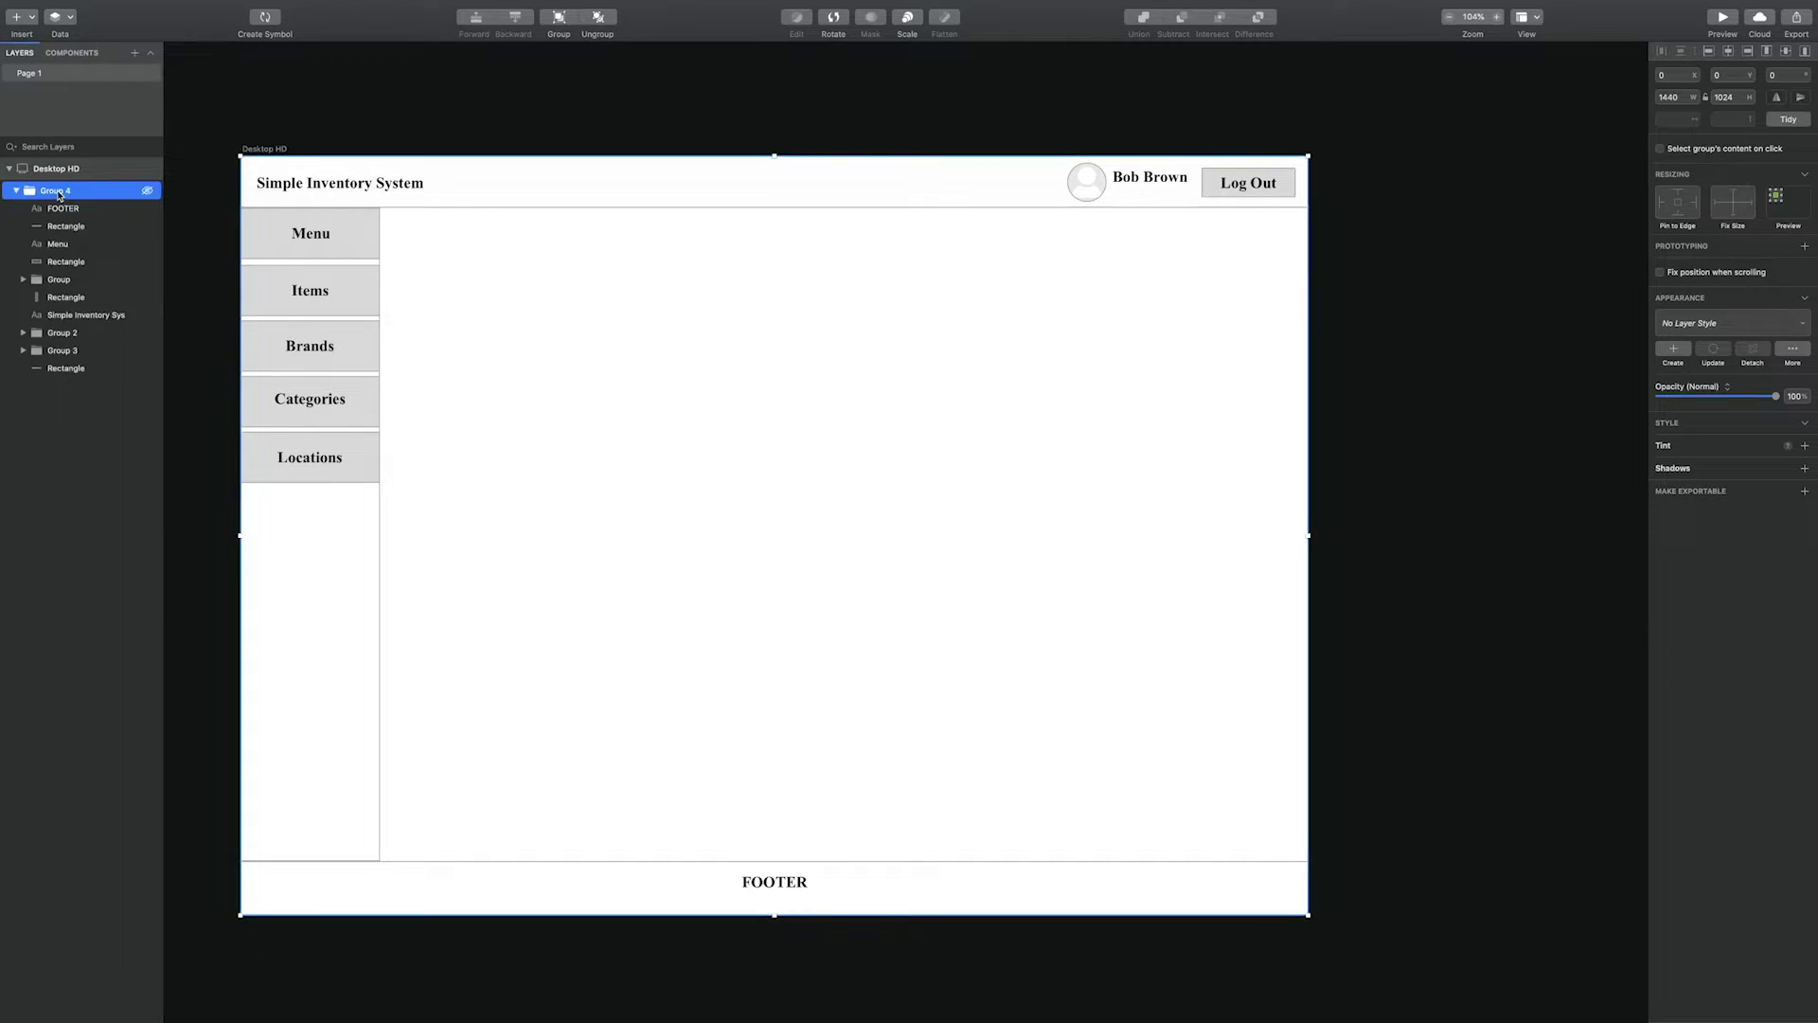
right_click(59, 190)
left_click(104, 454)
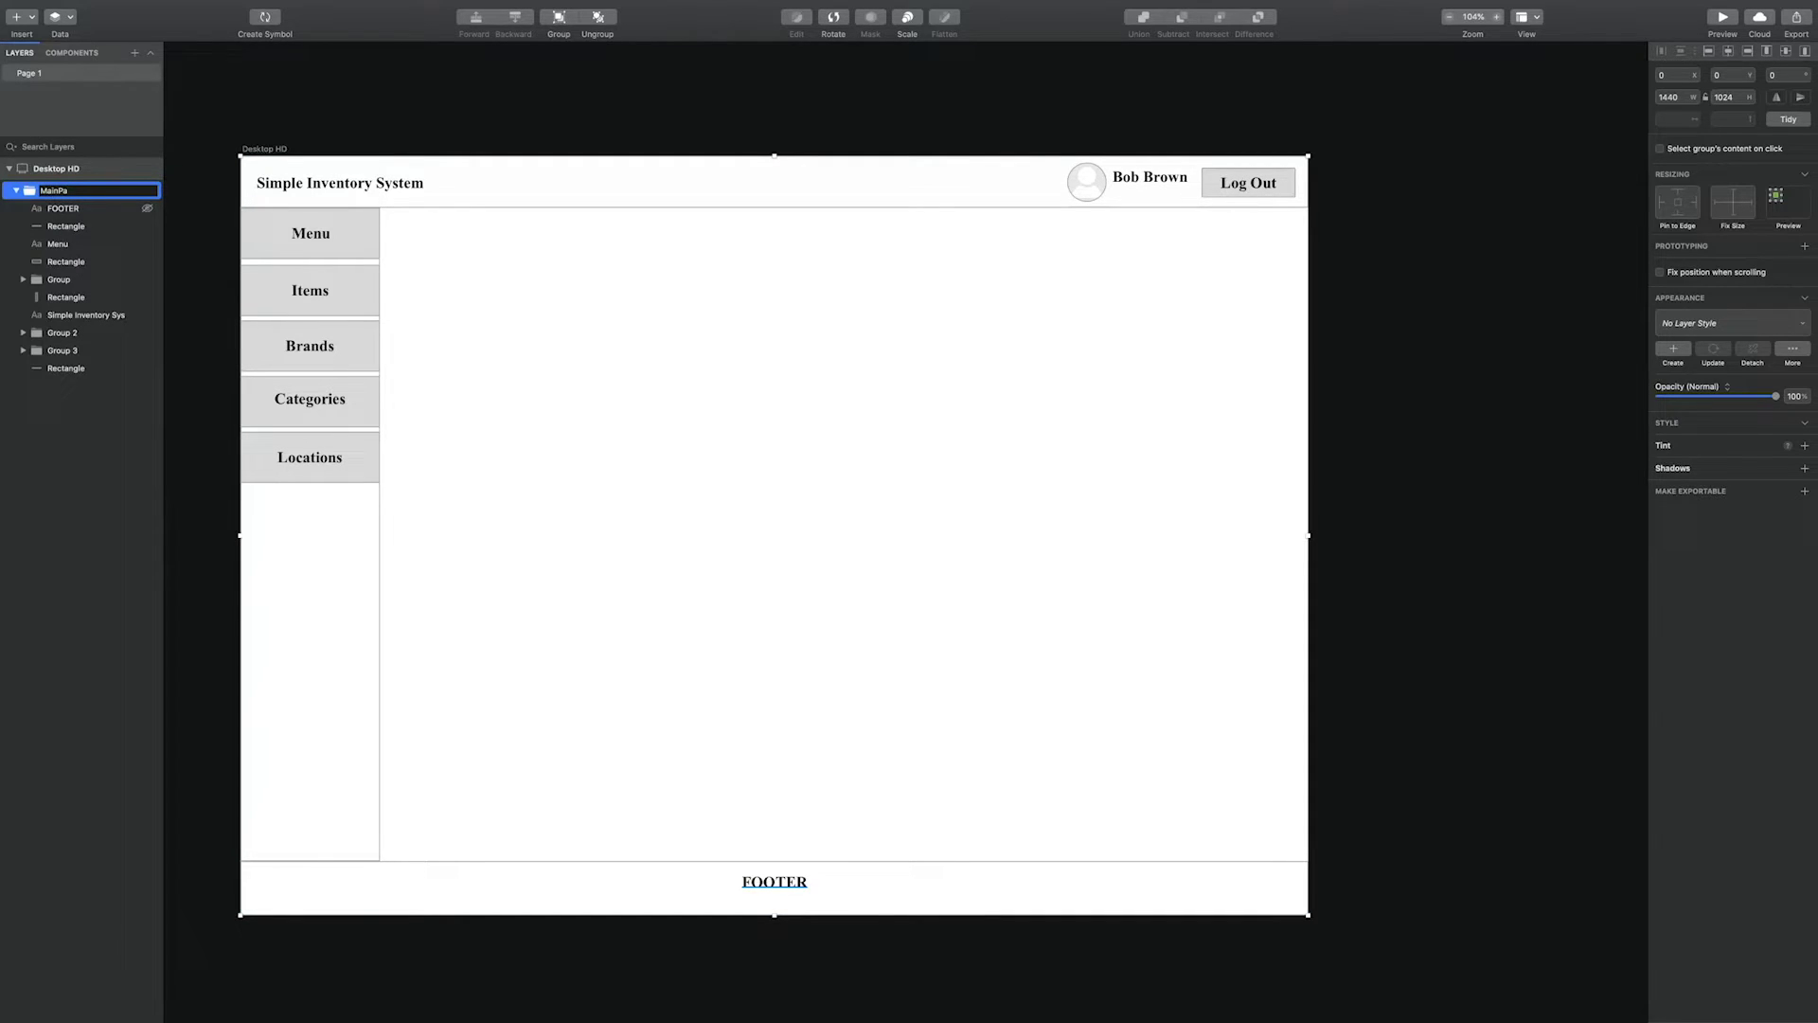
left_click(208, 249)
Duplicate the Desktop HD artboard together with its MainPage group
left_click(58, 189)
right_click(58, 188)
left_click(85, 255)
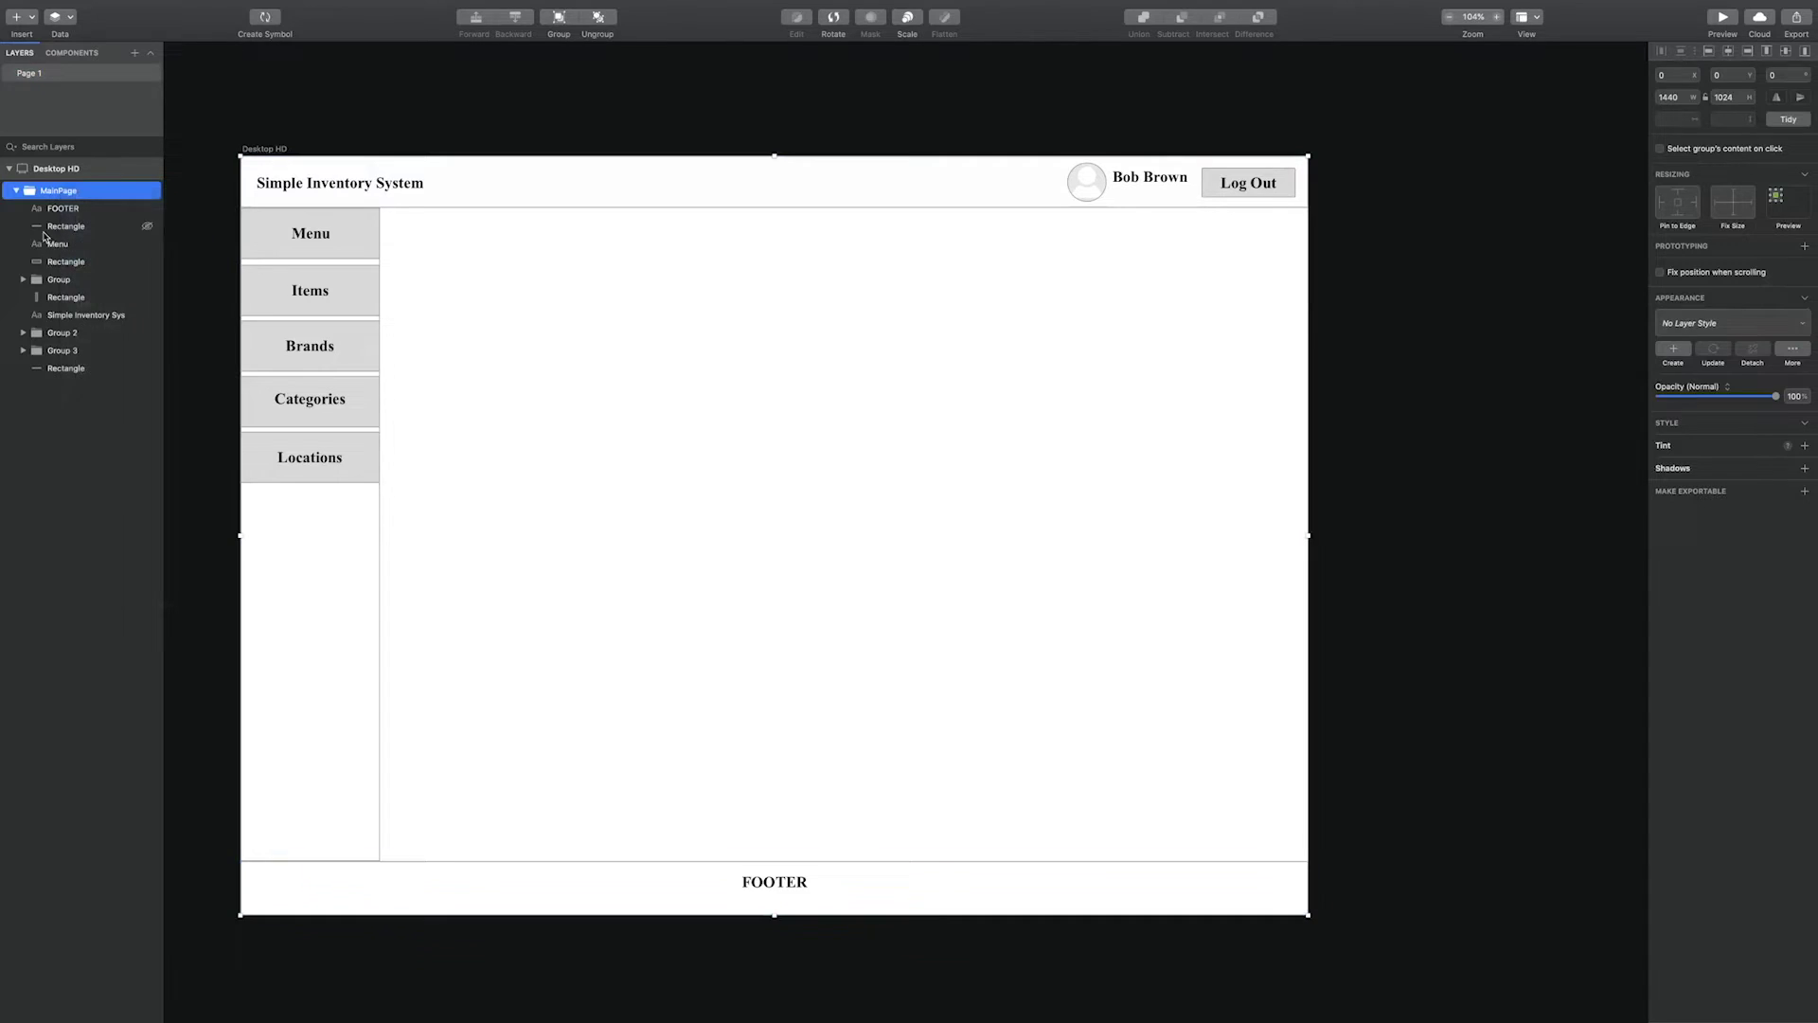
left_click(68, 413)
left_click(40, 172)
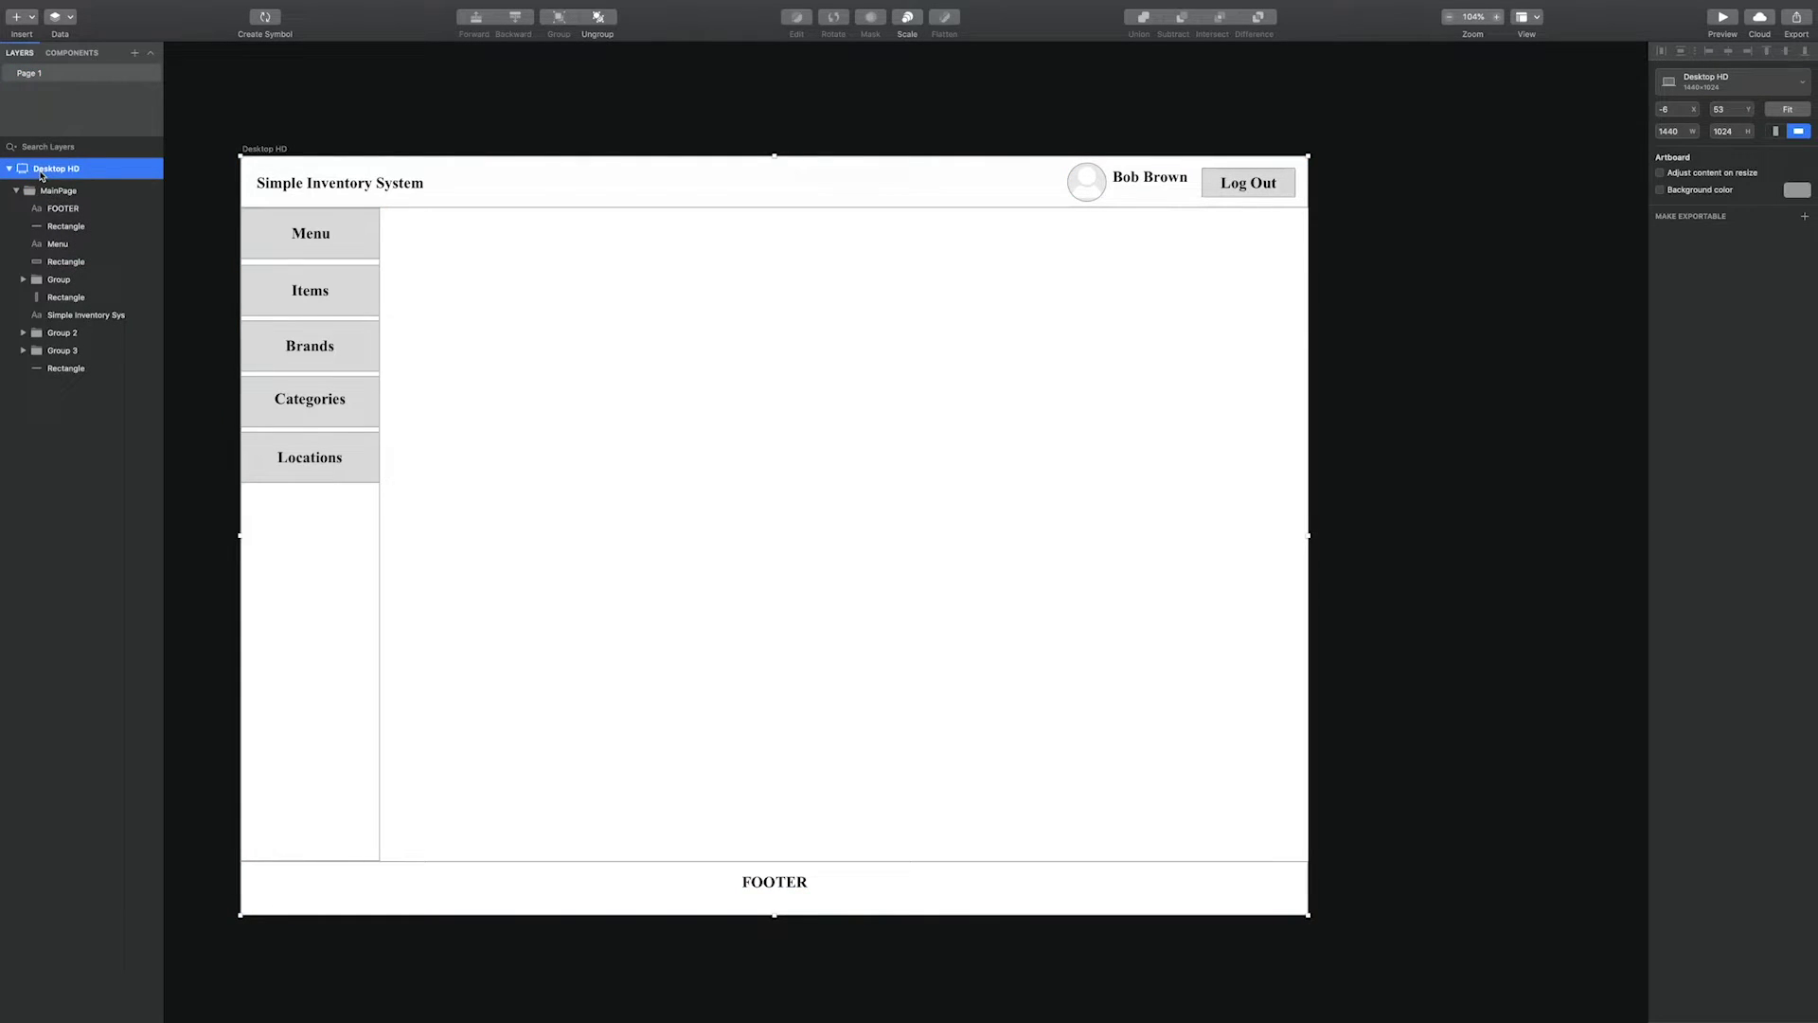
right_click(46, 172)
left_click(93, 217)
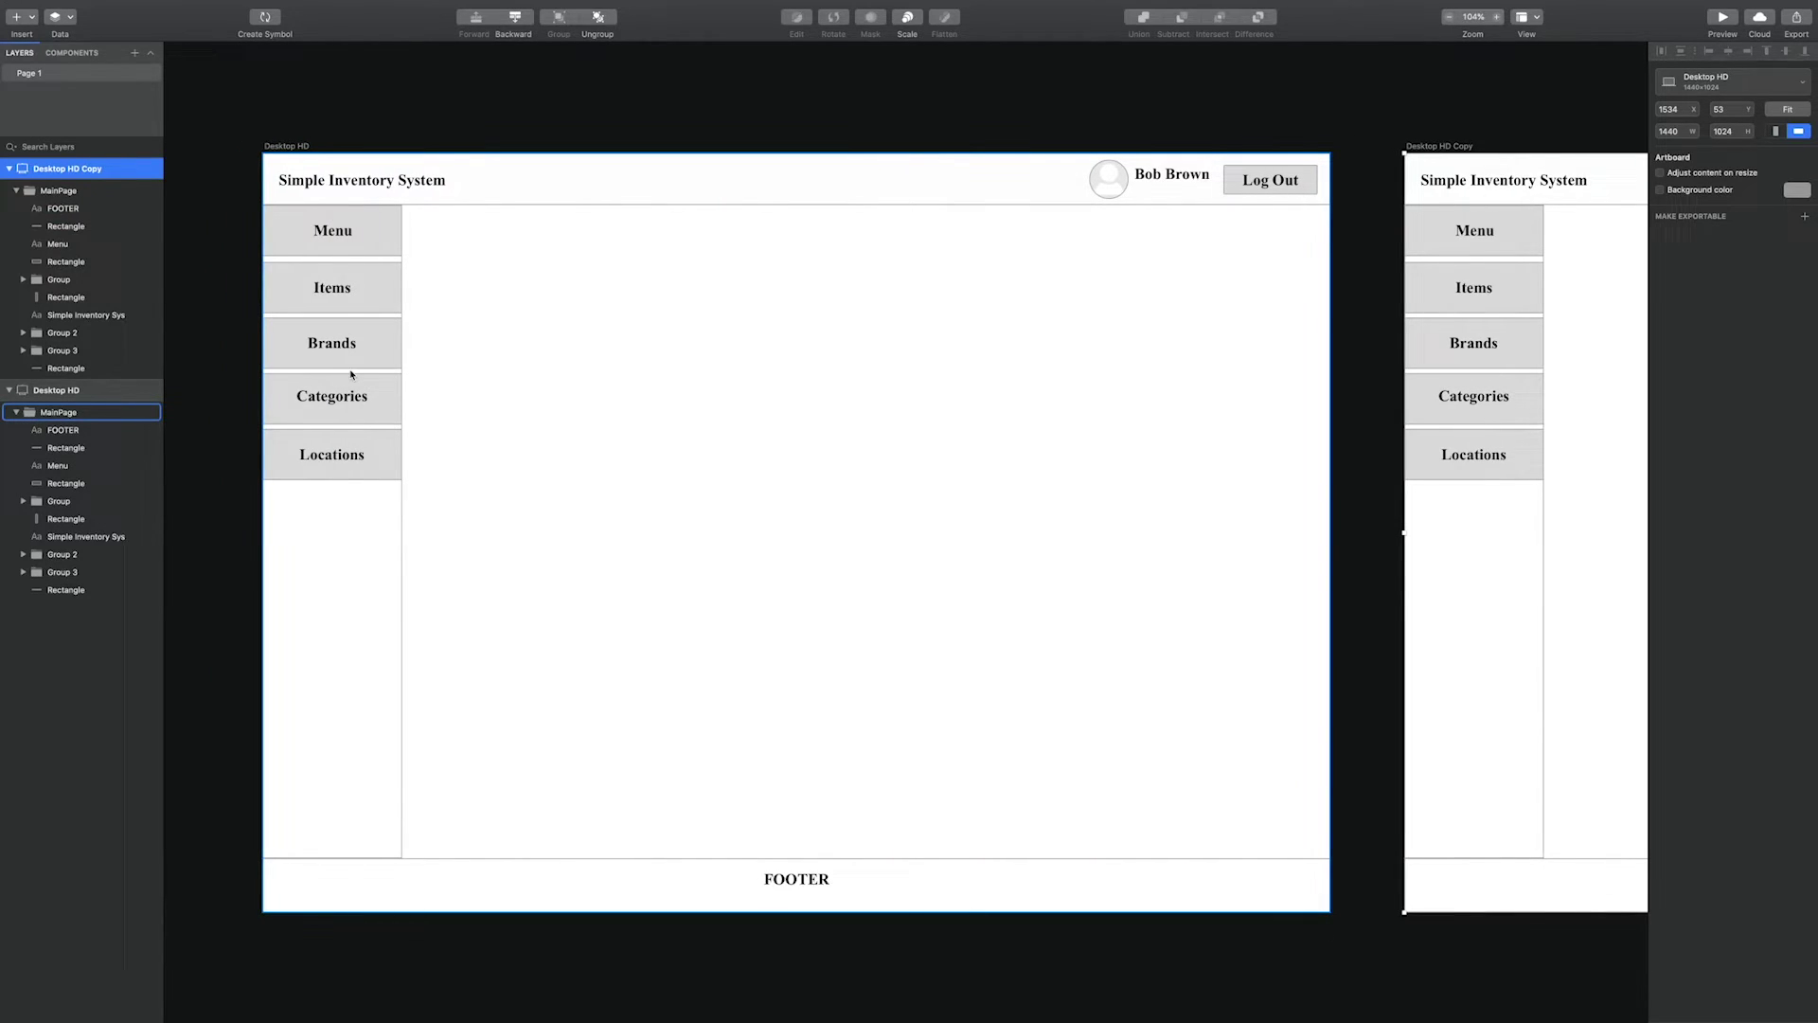
Draw a rectangle about 1179 × 693 px in the content area of the original Desktop HD artboard
scroll(438, 414, "up", 2)
scroll(439, 414, "left", 1)
left_click(593, 405)
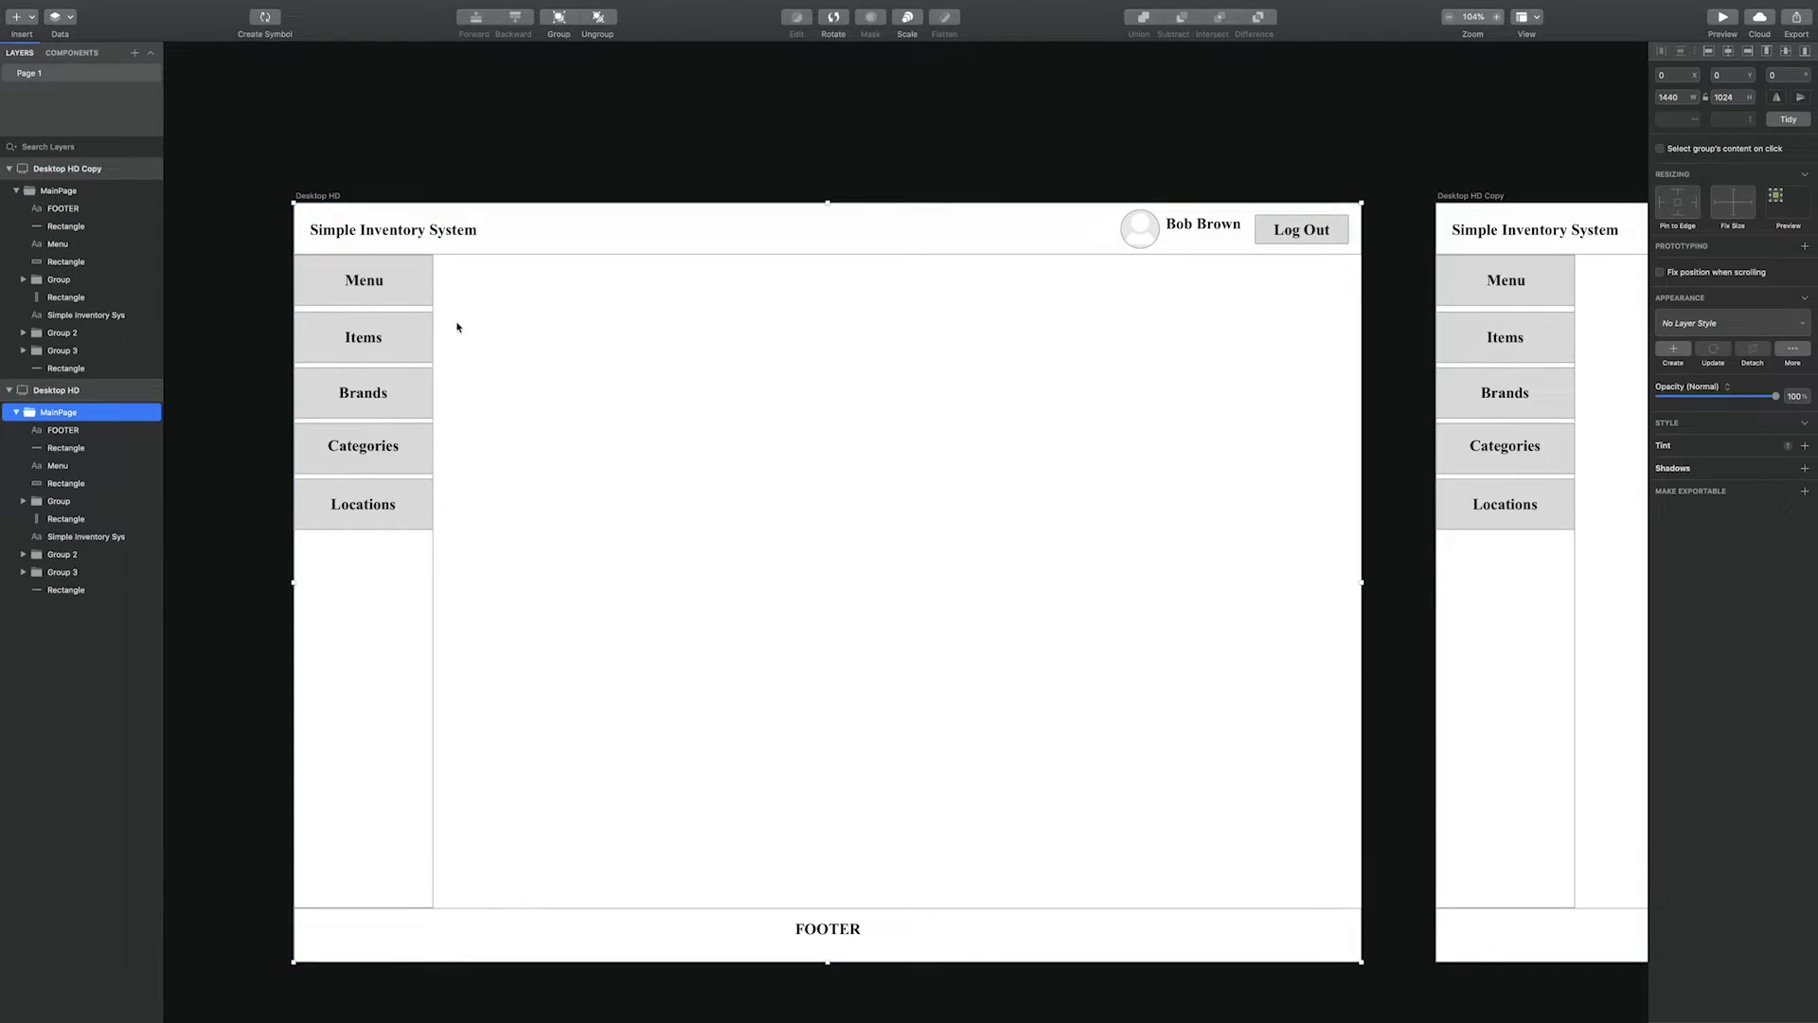
left_click(17, 16)
mouse_move(114, 37)
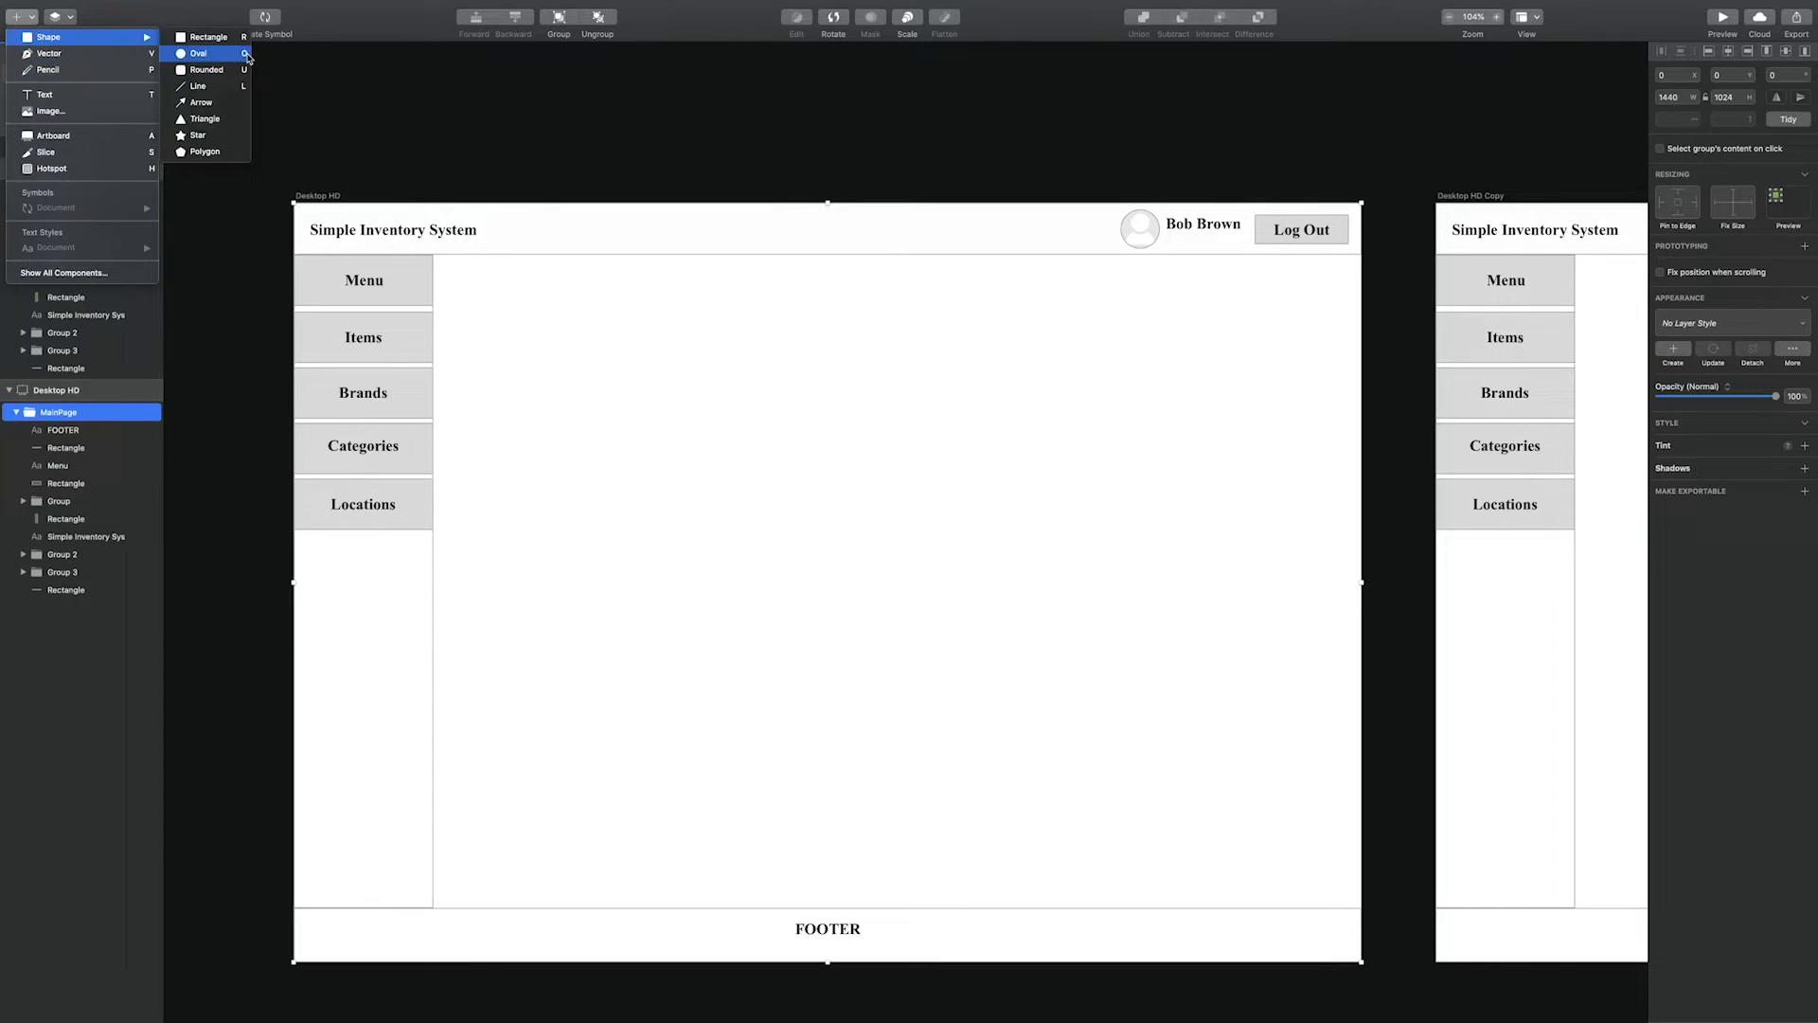
left_click(209, 36)
left_click_drag(455, 328, 1331, 840)
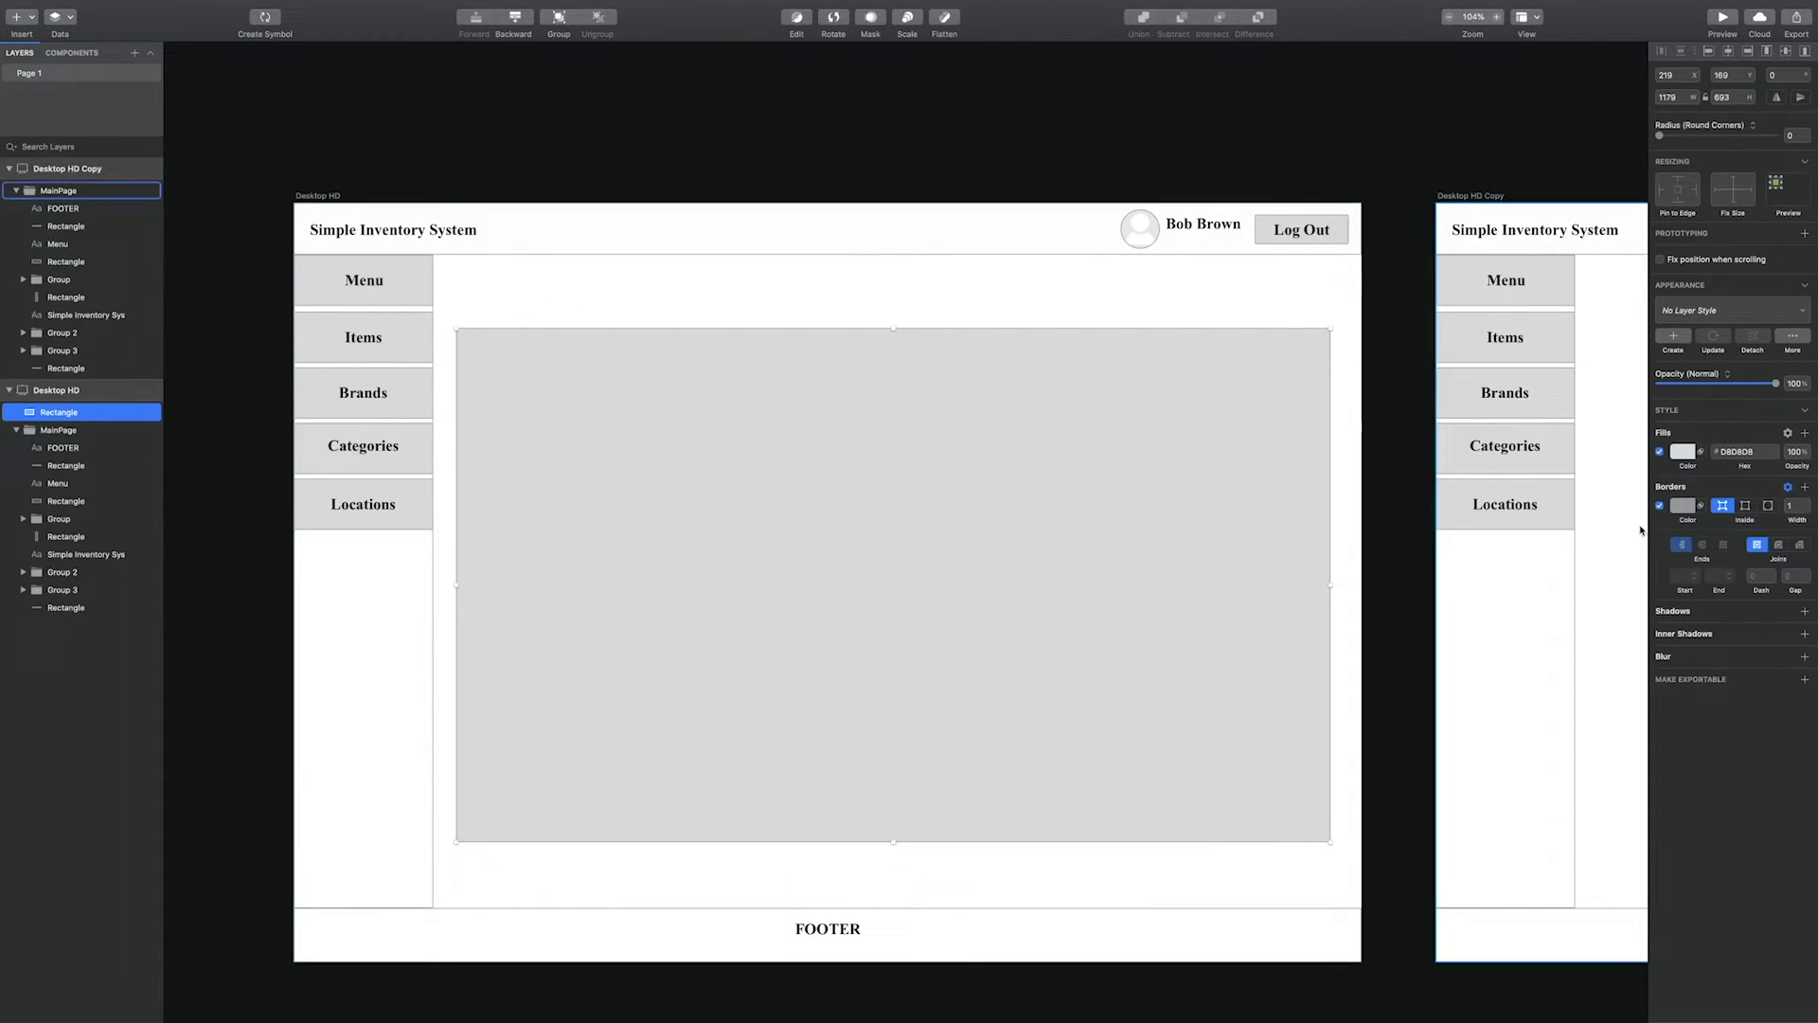
Set the content rectangle's fill color to white (FFFFFF)
left_click(1701, 452)
left_click(1698, 466)
left_click(1685, 453)
left_click(1661, 540)
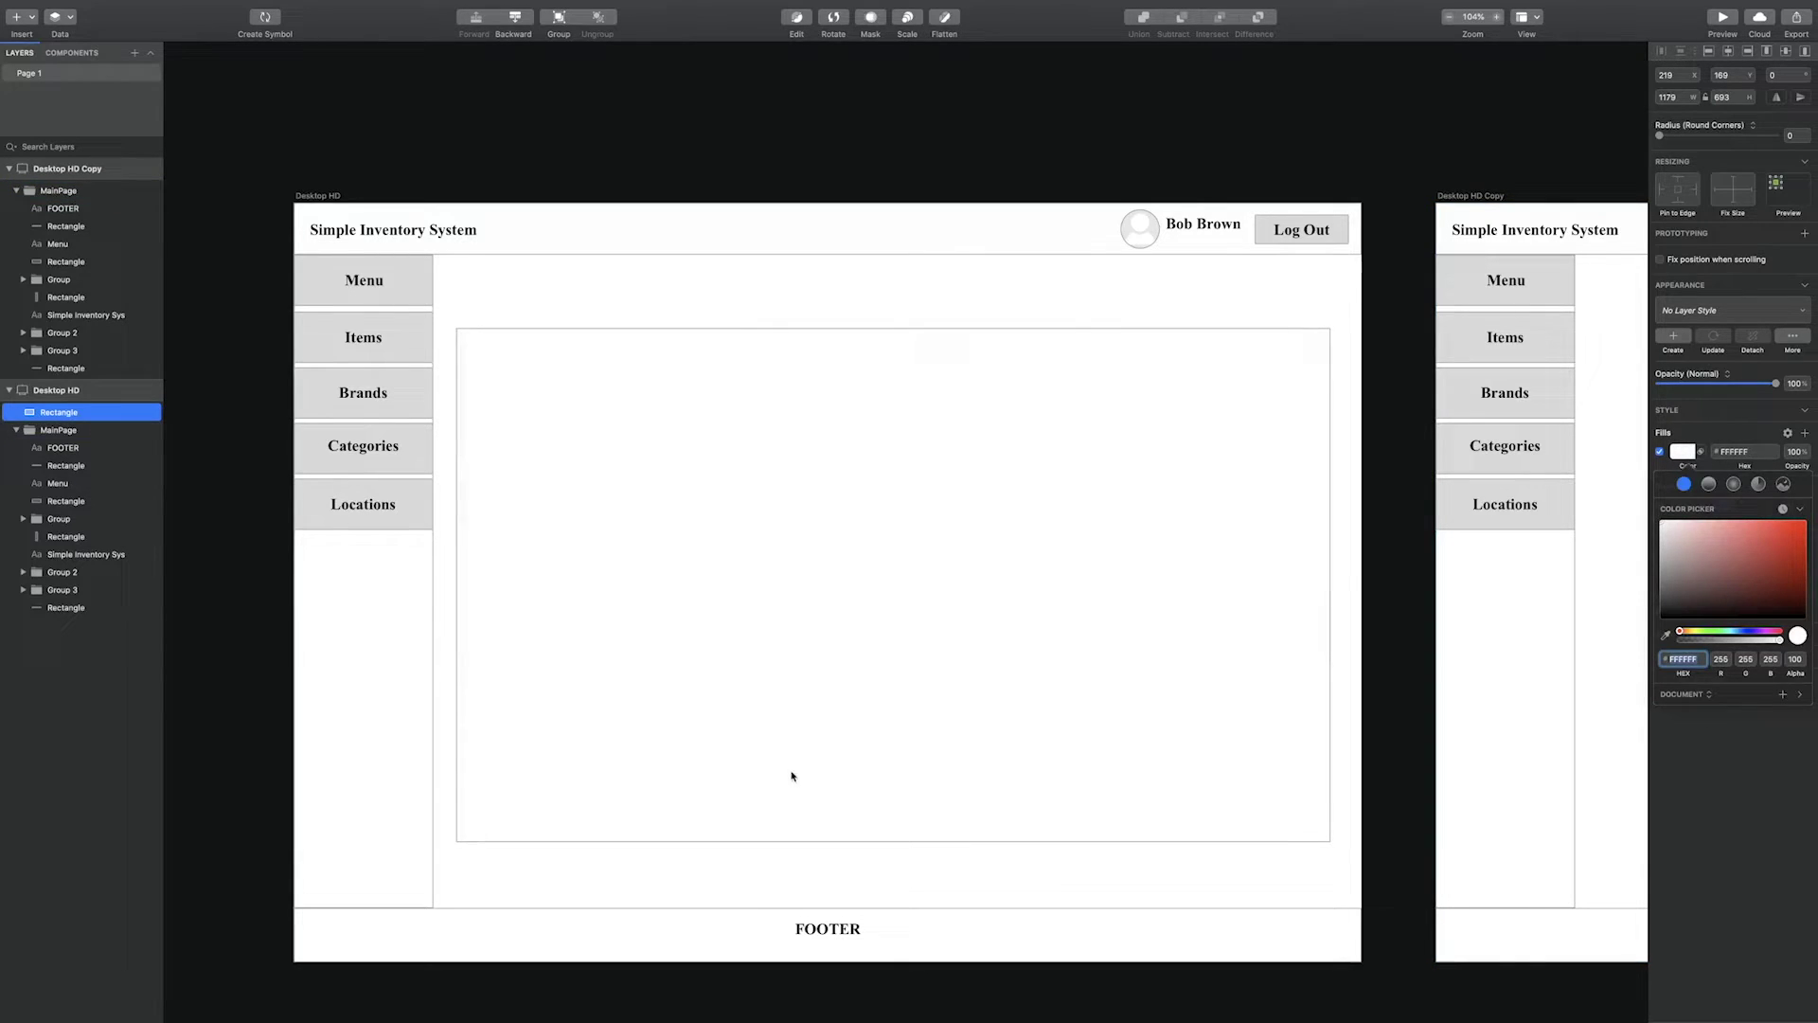
Draw a square about 47 × 47 px below the content rectangle, above the footer, as a pagination box
left_click(792, 771)
left_click(21, 16)
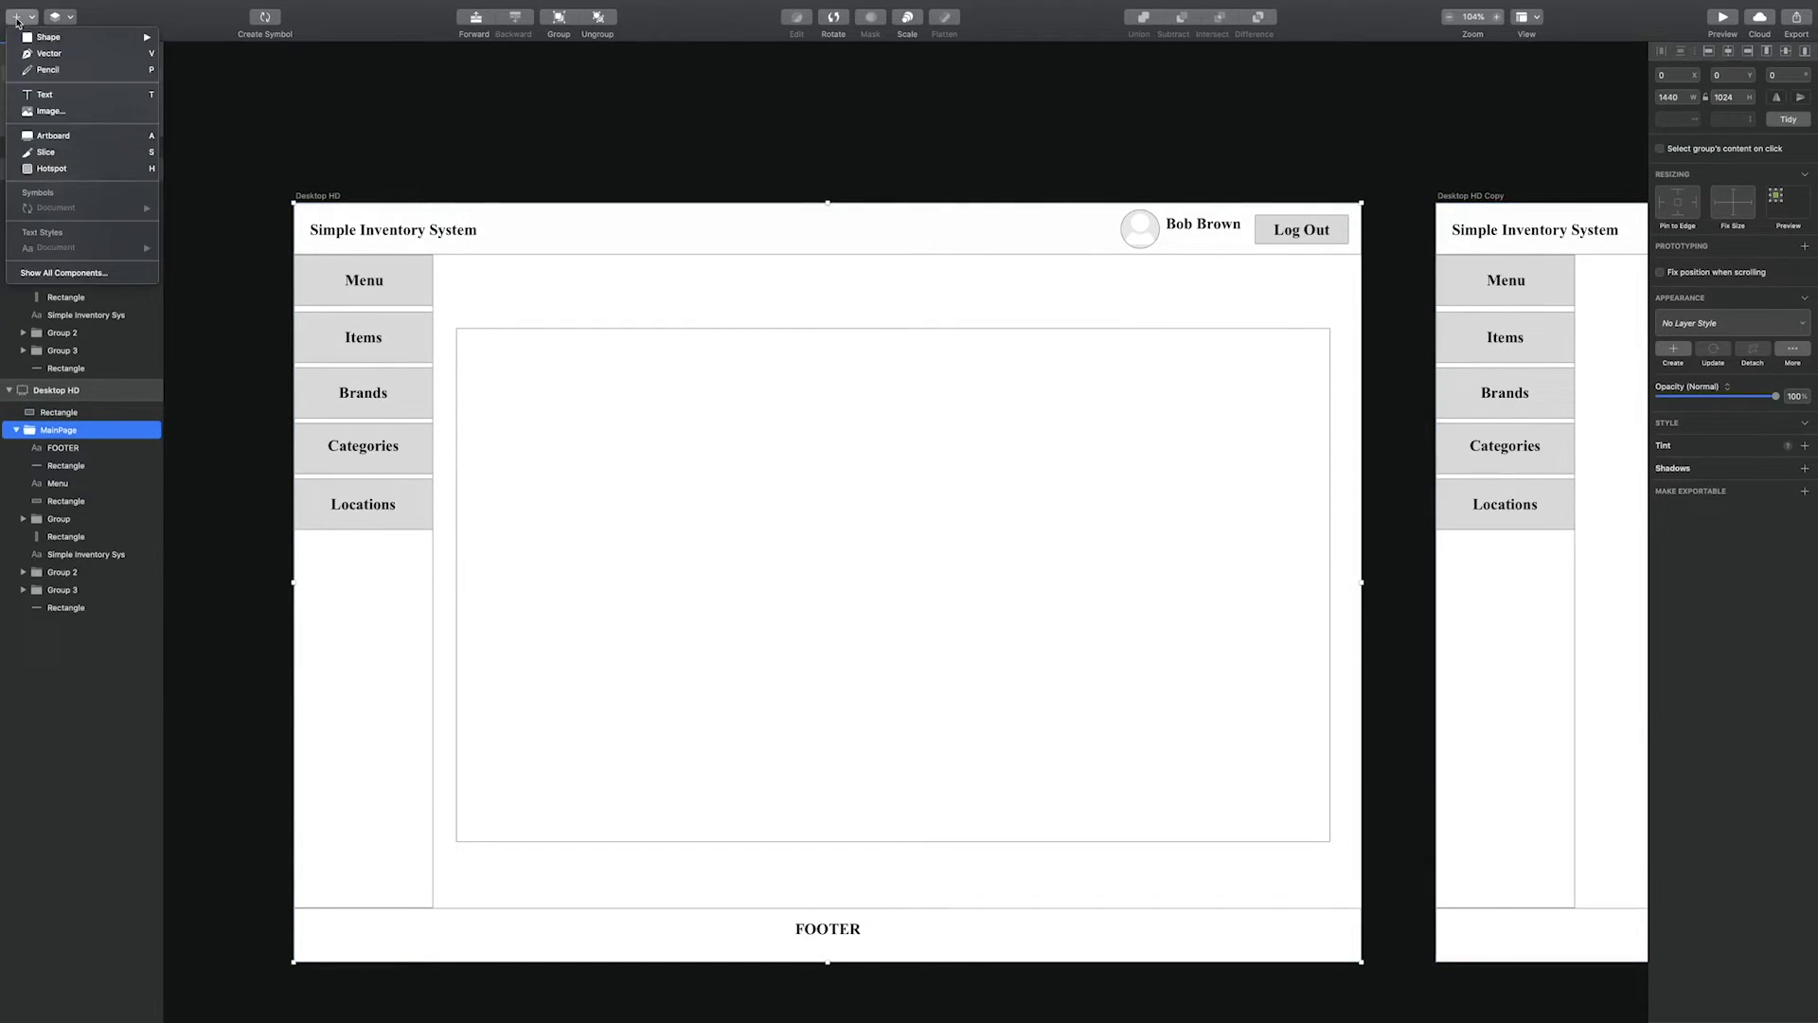
mouse_move(66, 36)
left_click(203, 38)
left_click_drag(693, 857, 736, 892)
Duplicate the pagination square four times to form an evenly spaced row of five squares
key("super+d")
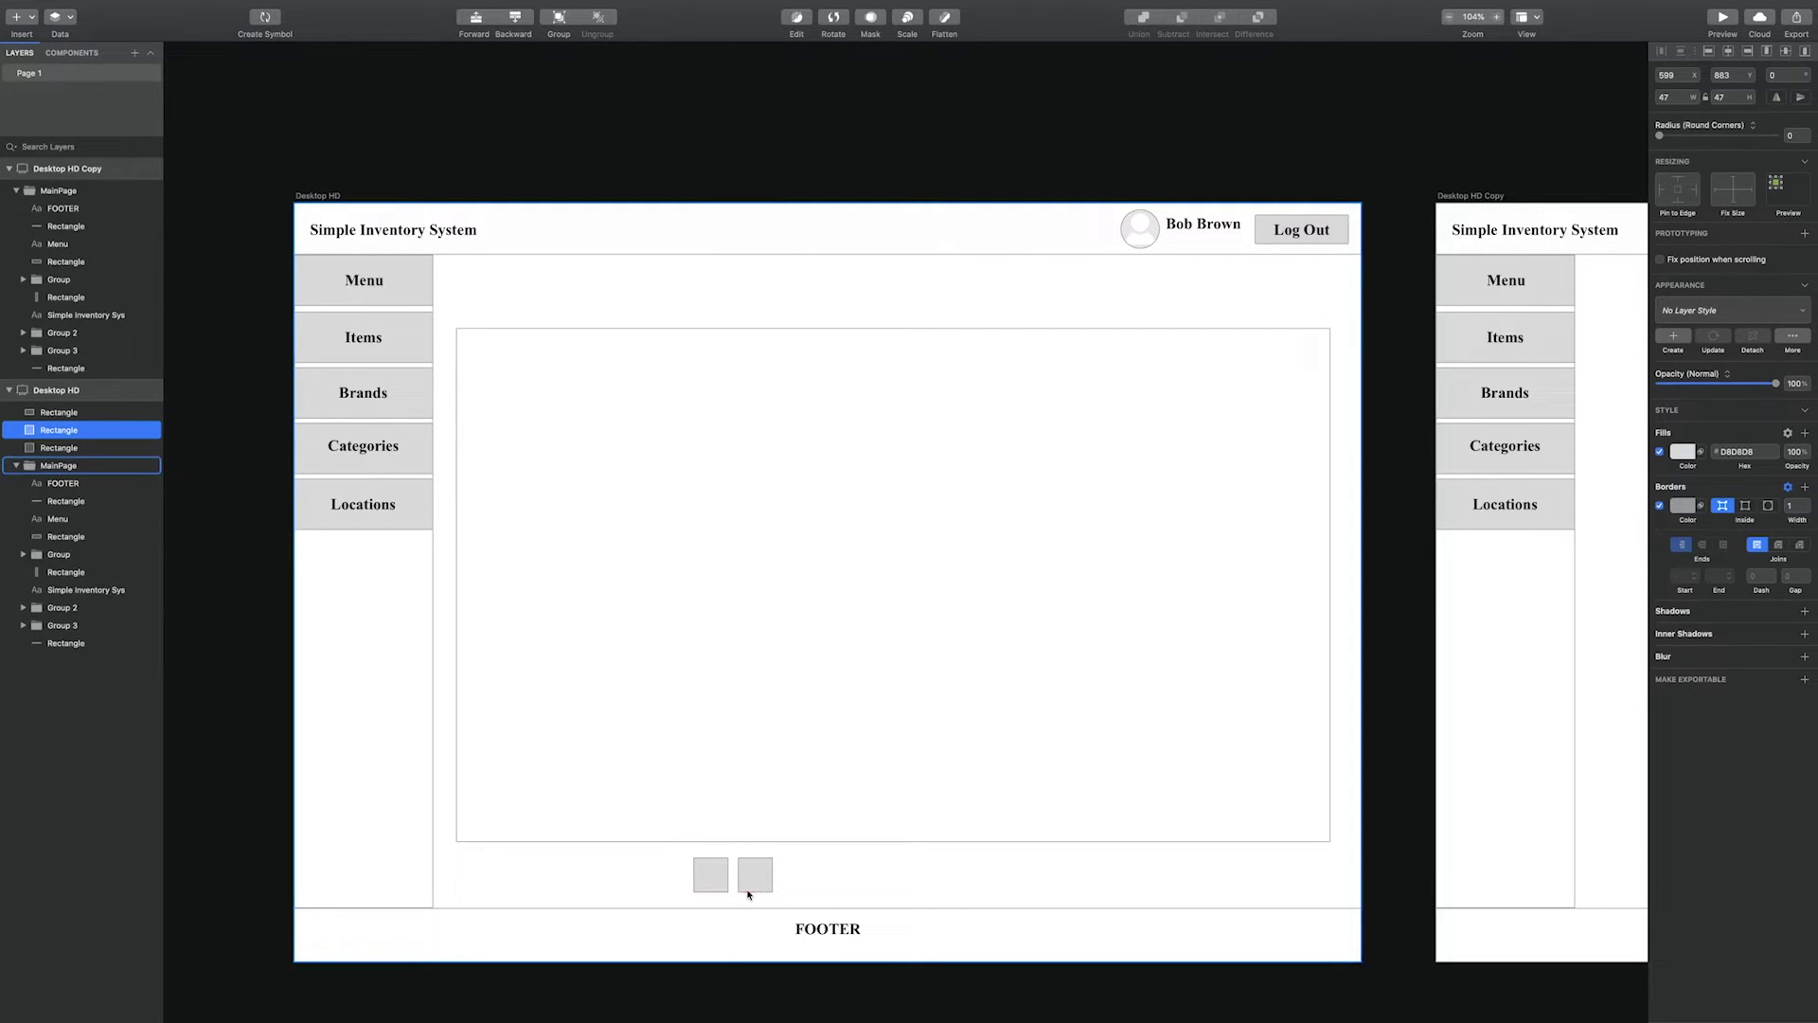
key("super+d")
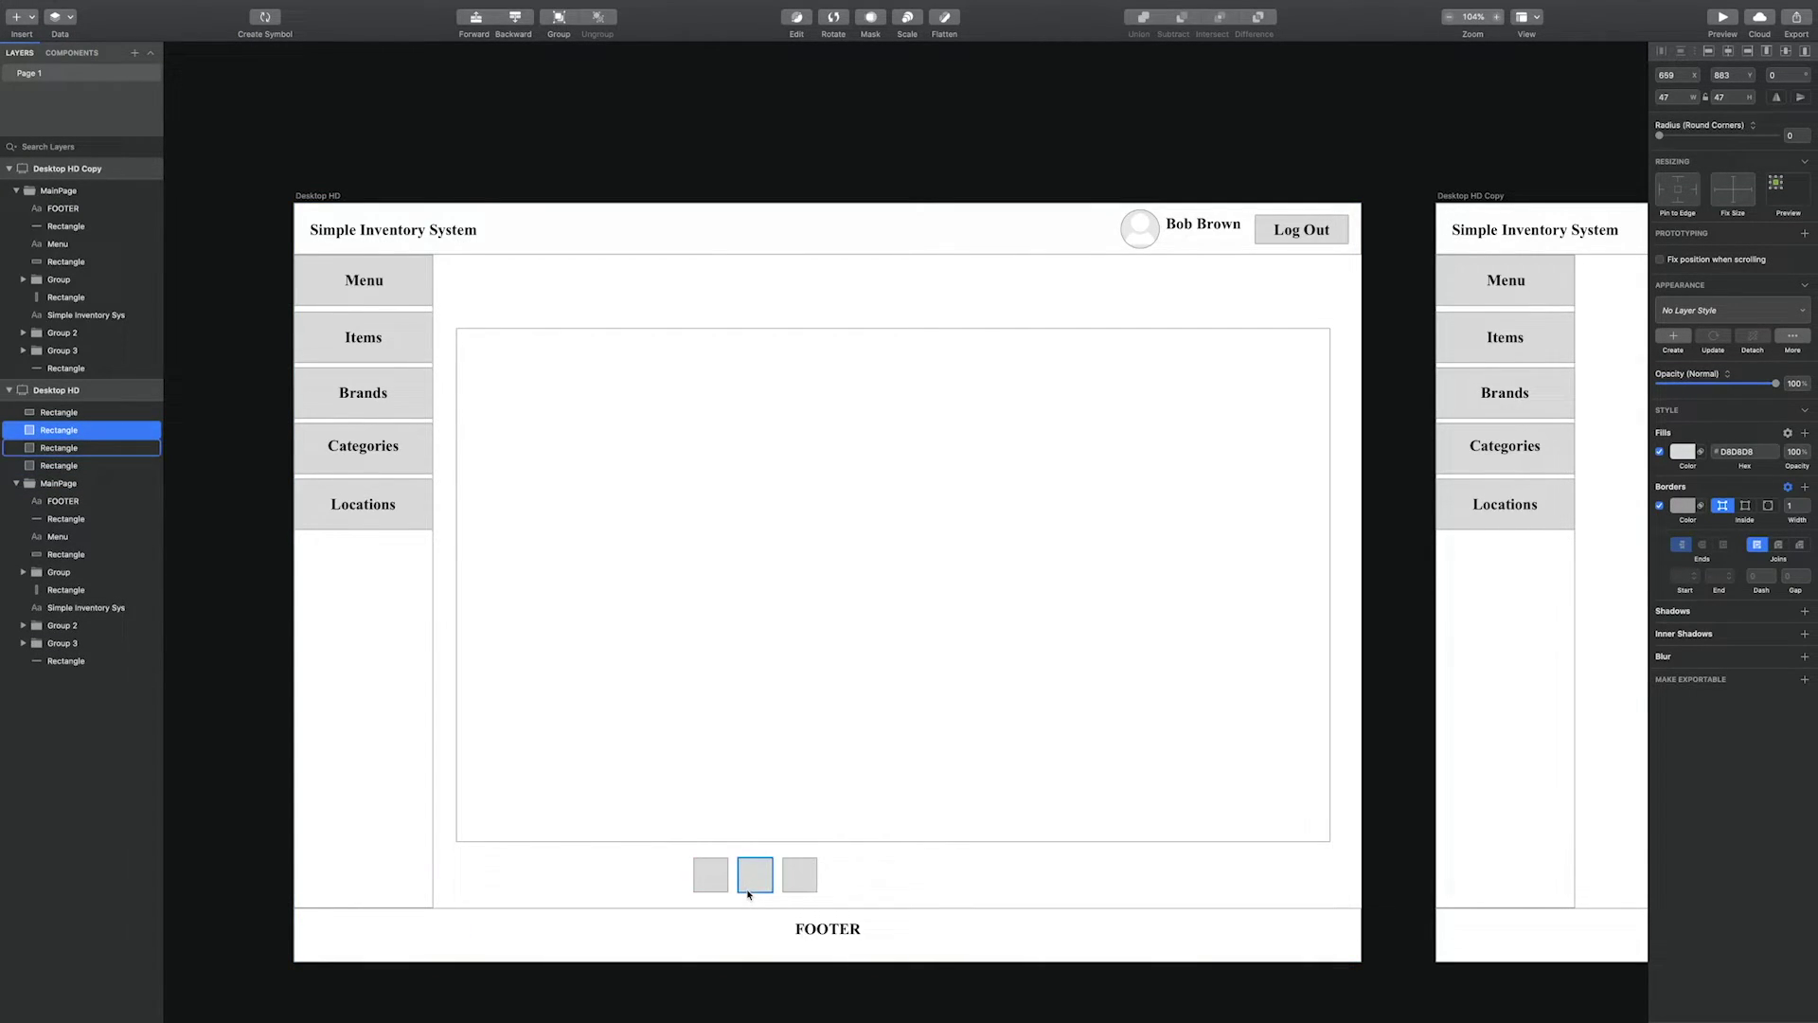
key("super+d")
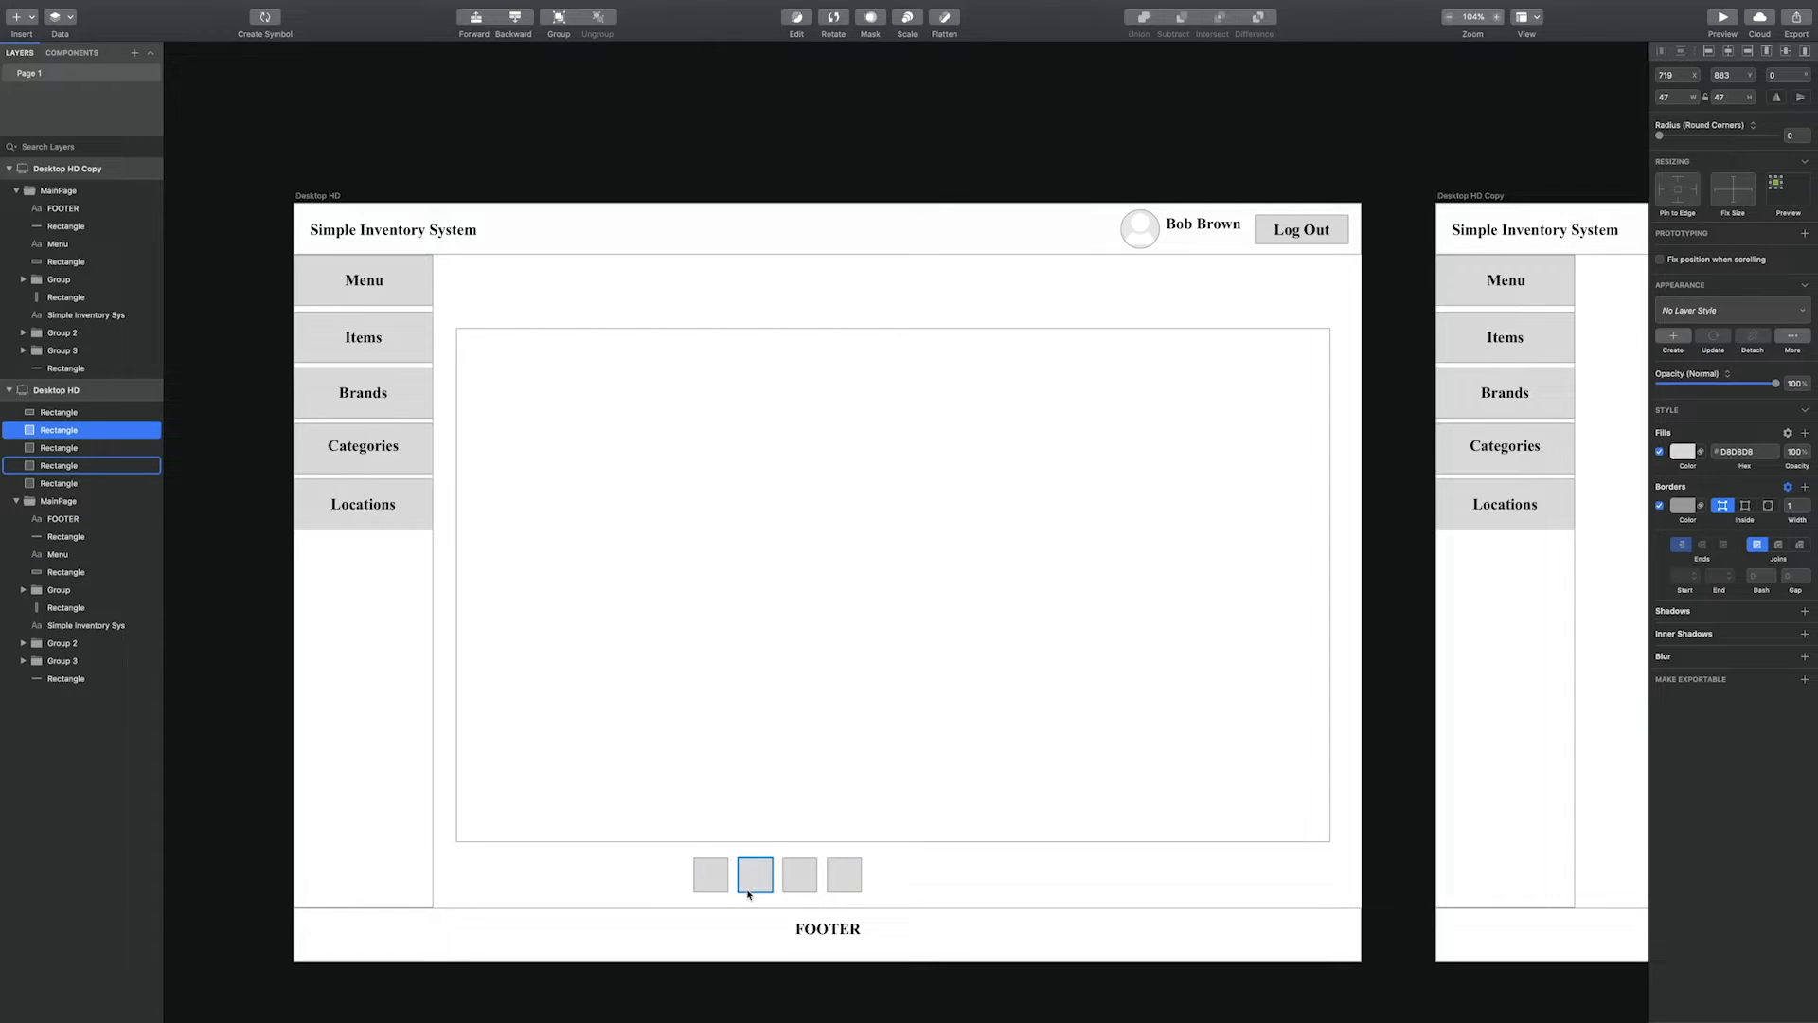
key("super+d")
key("shift+Right")
key("shift+Right")
key("shift+Right")
key("shift+Right")
key("shift+Right")
key("shift+Right")
Nudge the first three pagination squares and the MainPage group about 9 px to the left
left_click(714, 882)
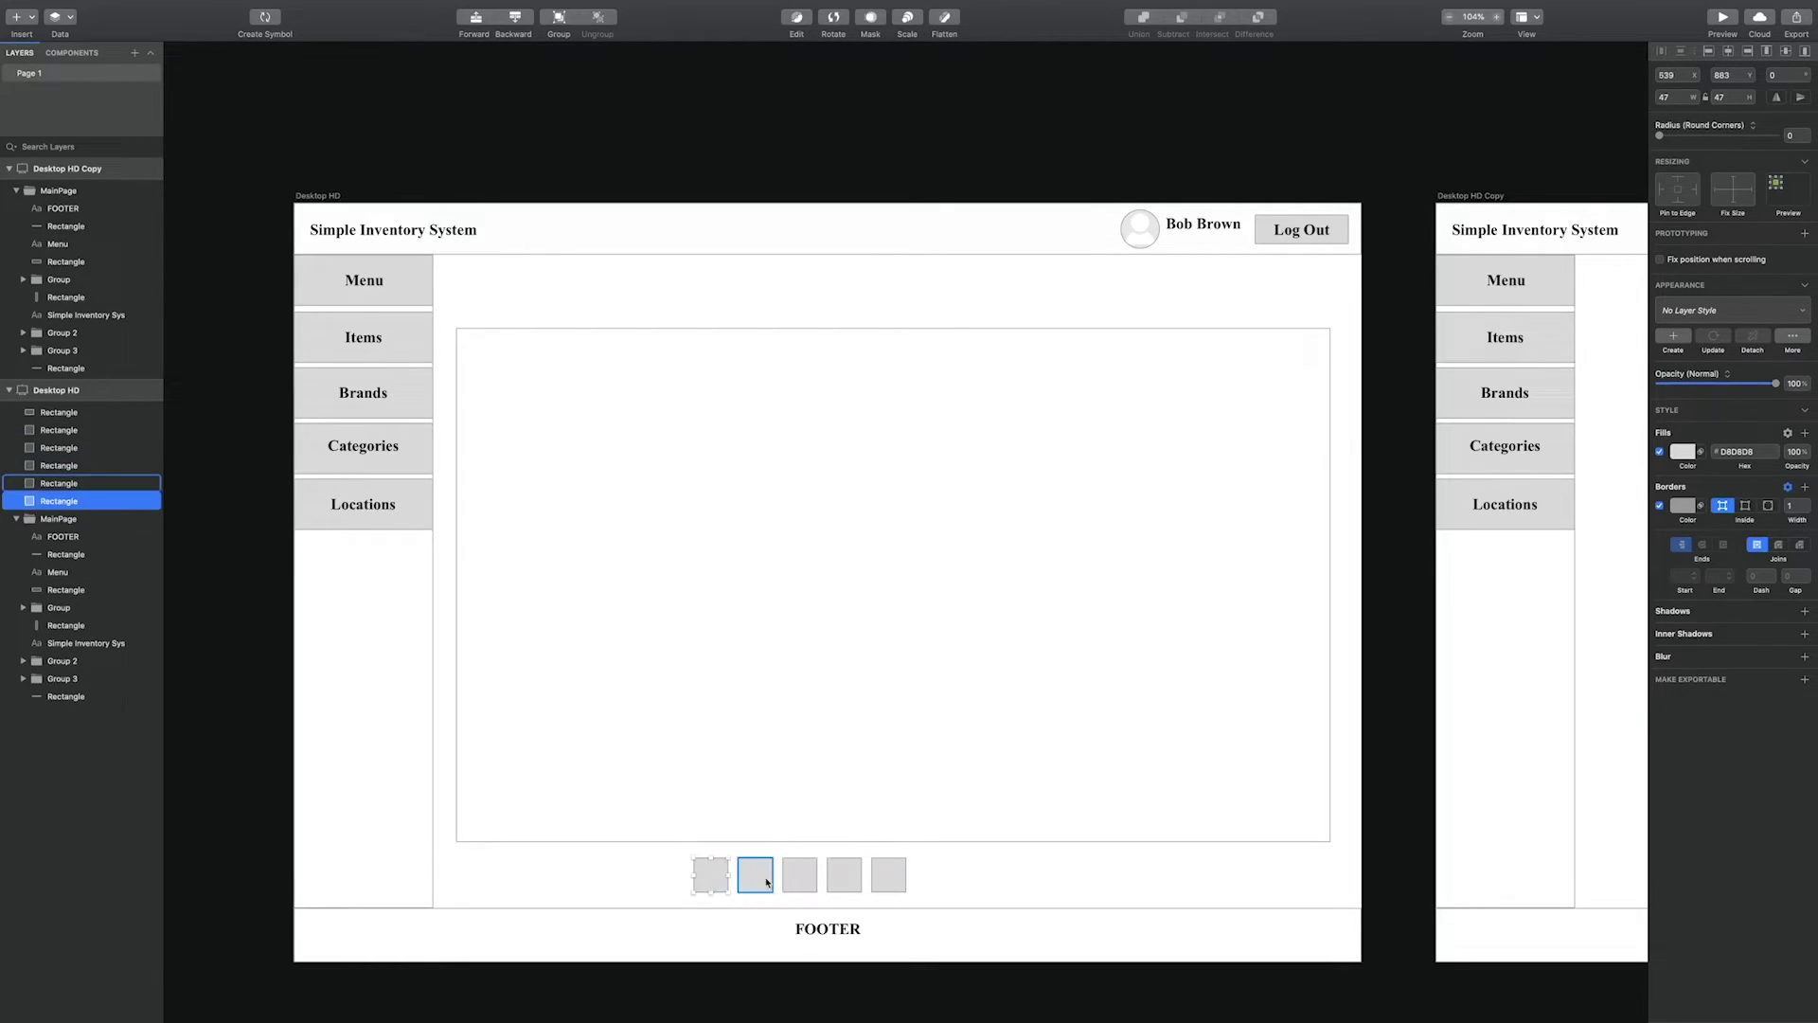
left_click(762, 880, "shift")
left_click(801, 881, "shift")
left_click(822, 880, "shift")
key("shift+Left")
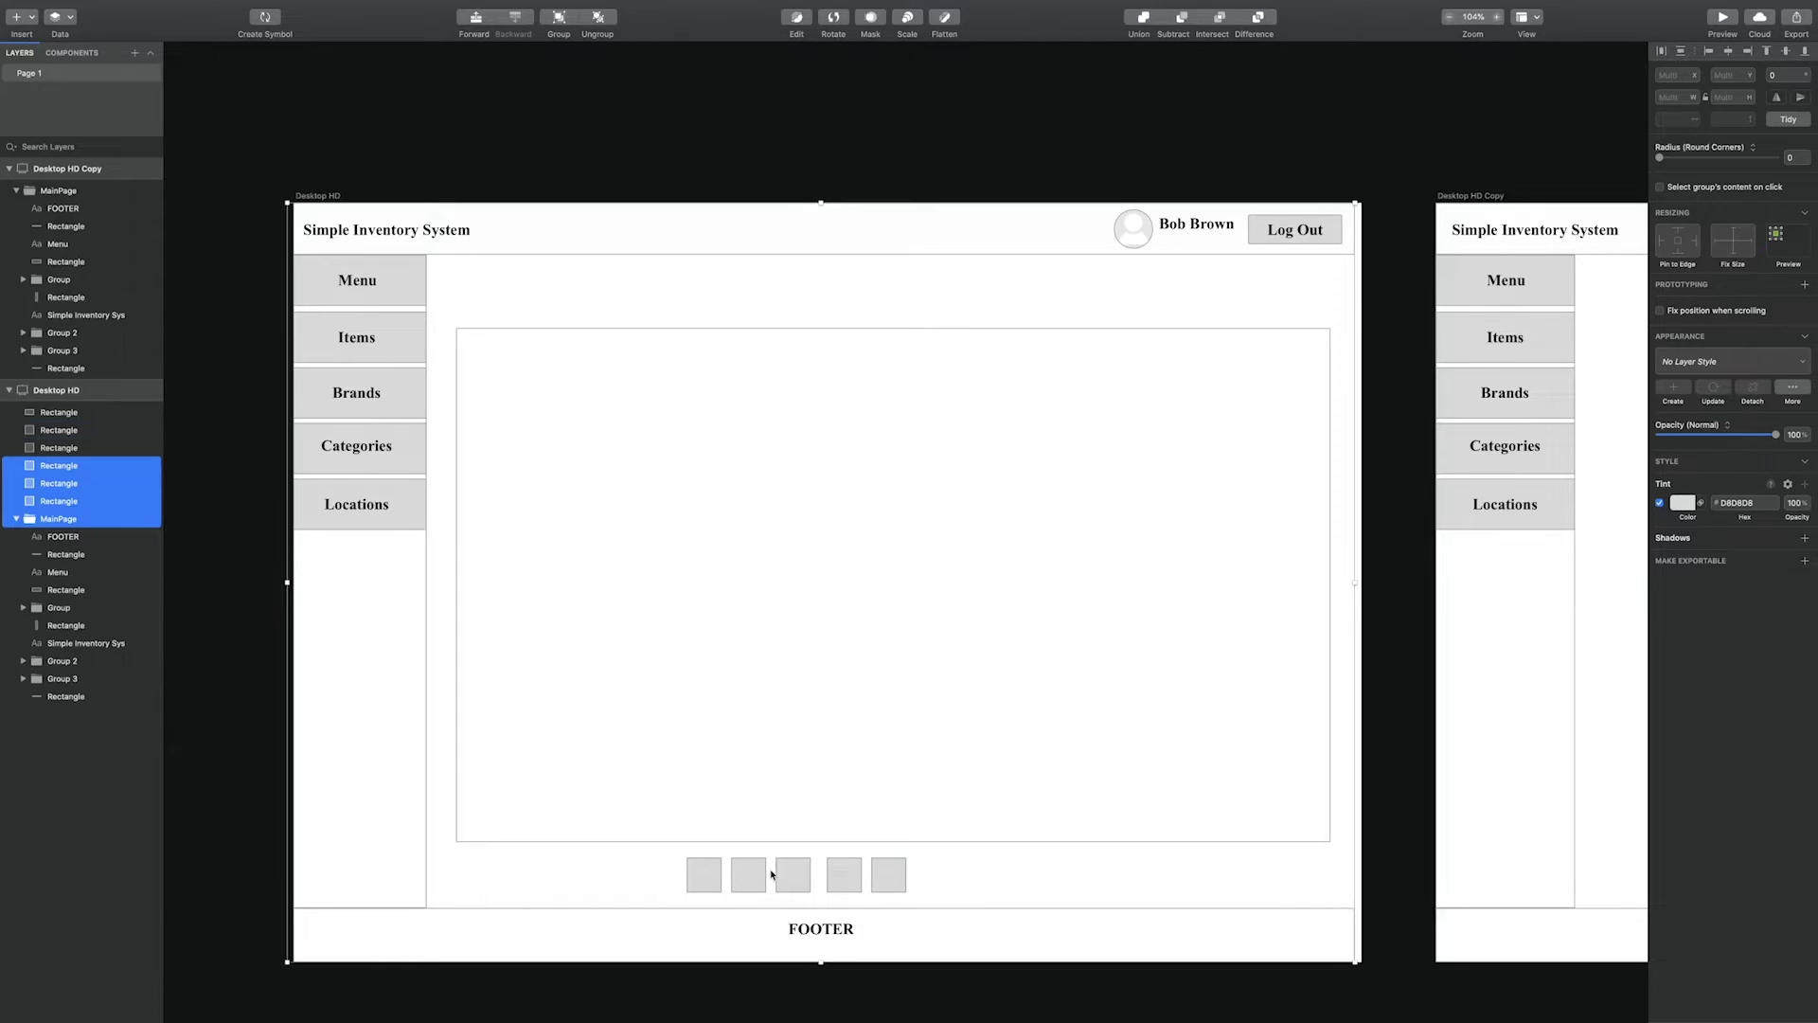
left_click(236, 791)
left_click(702, 883)
left_click(746, 884)
left_click(696, 881)
left_click(742, 882, "shift")
left_click(771, 882, "shift")
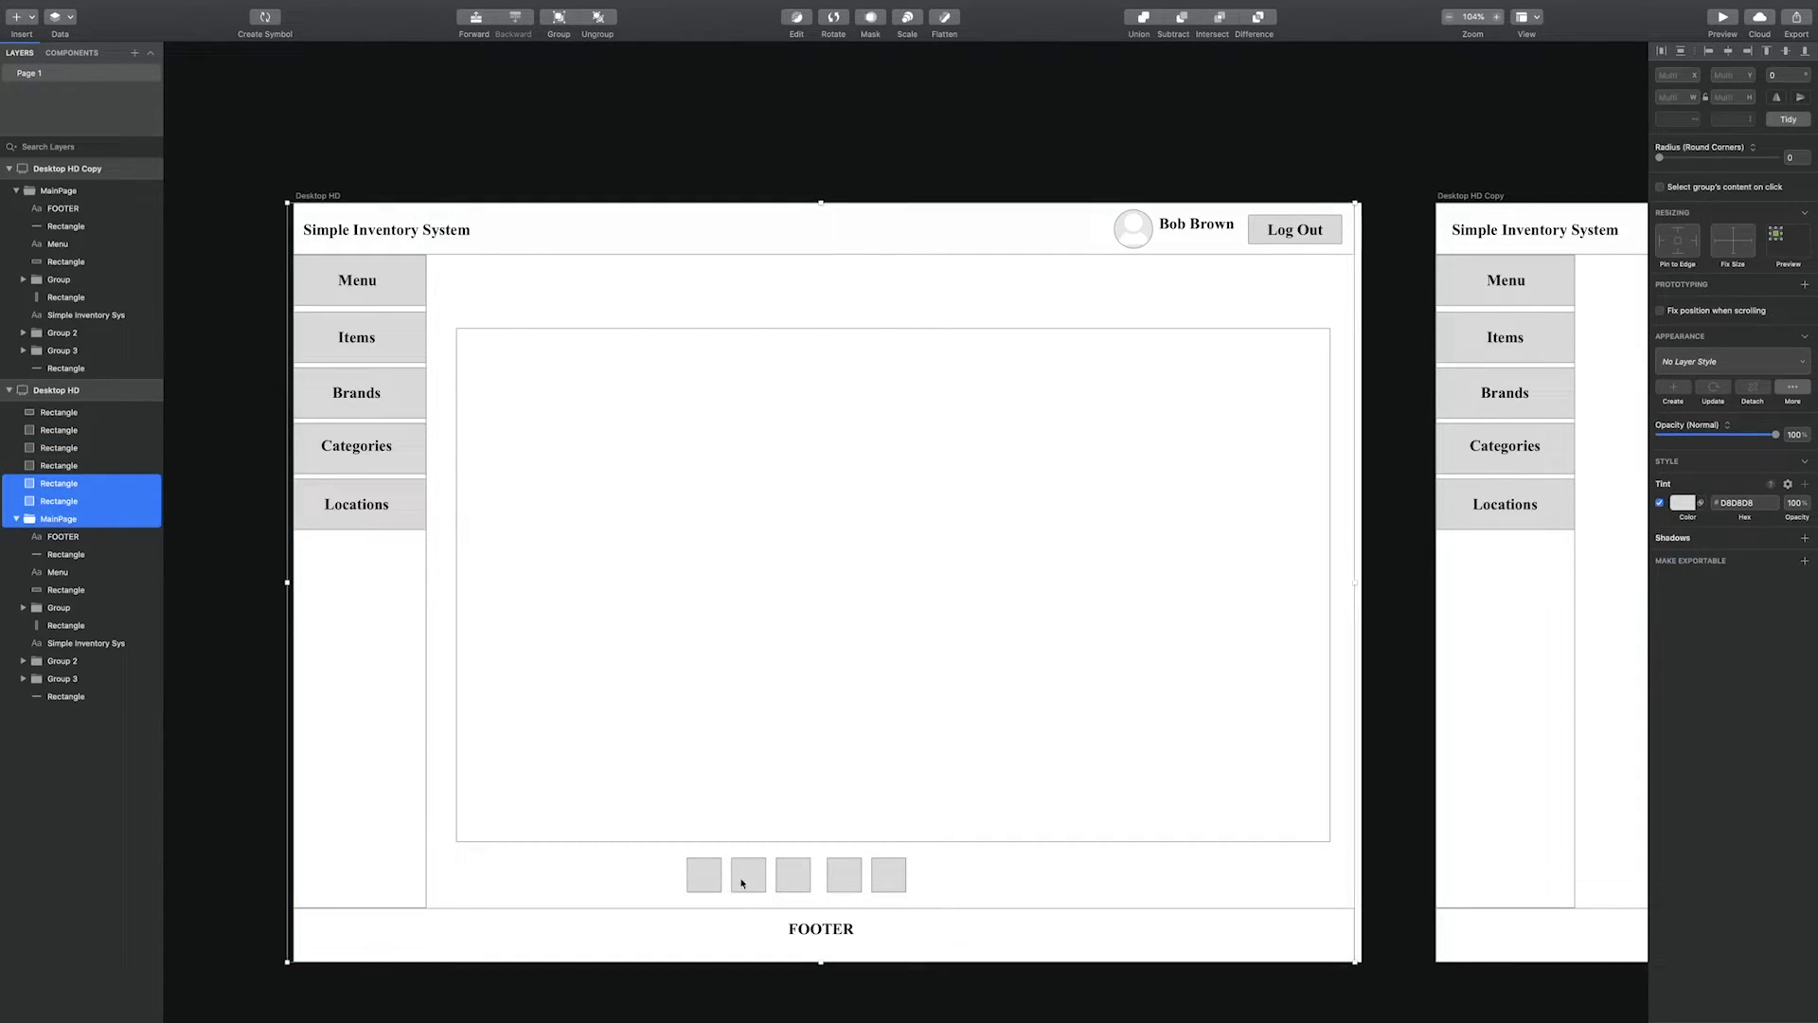
left_click(566, 983)
Set the fill color of all five pagination squares to white (FFFFFF)
left_click(706, 881)
left_click(755, 882, "shift")
left_click(799, 882, "shift")
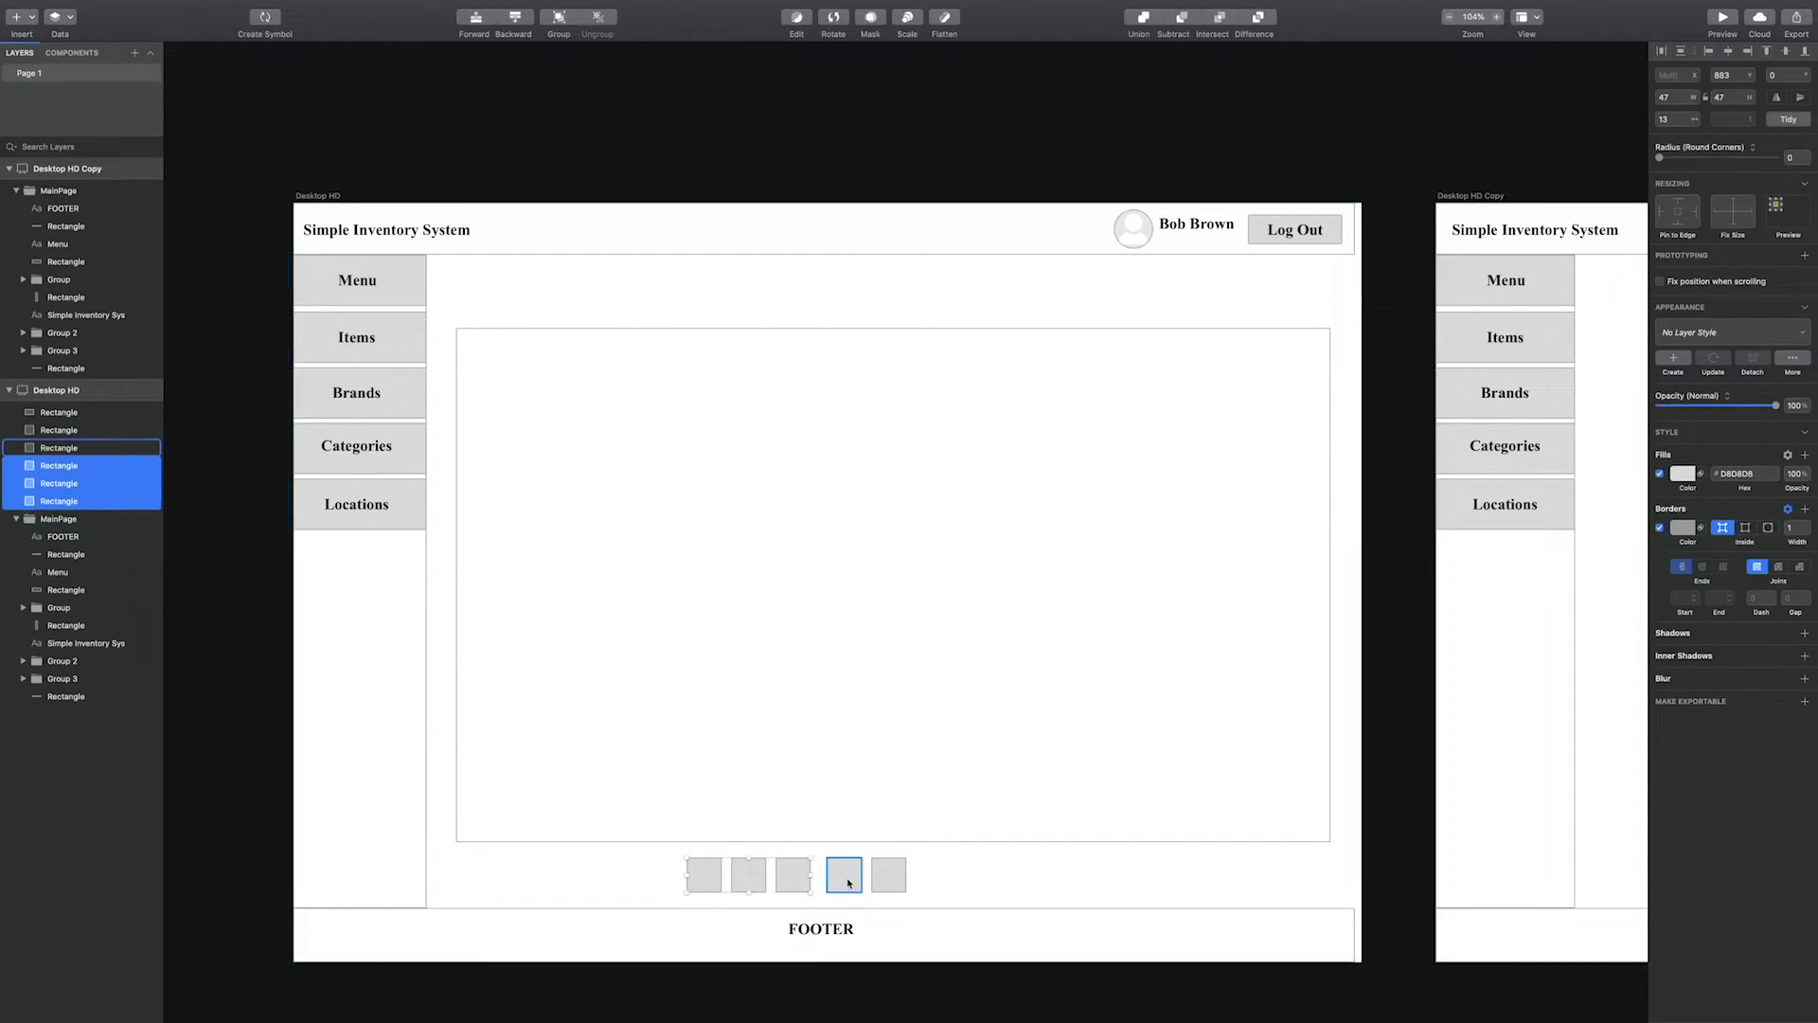
left_click(848, 882, "shift")
left_click(877, 883, "shift")
left_click(1680, 473)
left_click(1661, 543)
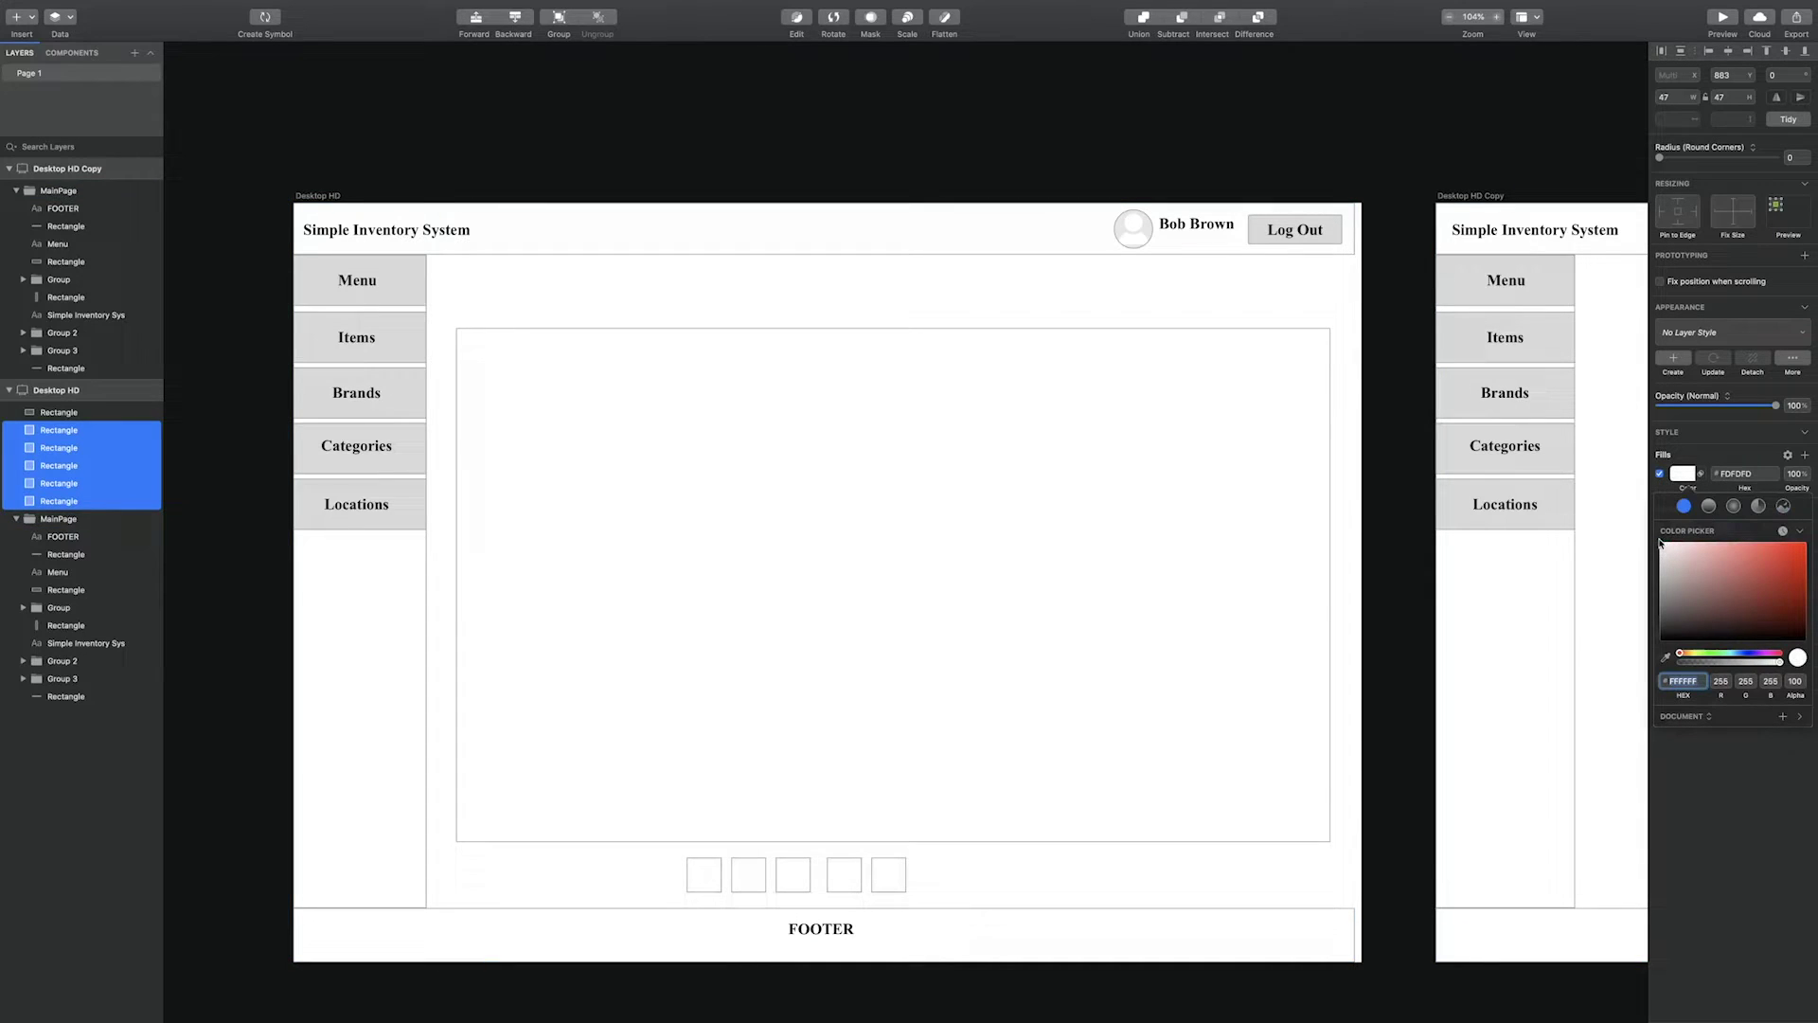
Add the text "<" inside the first pagination square
left_click(31, 21)
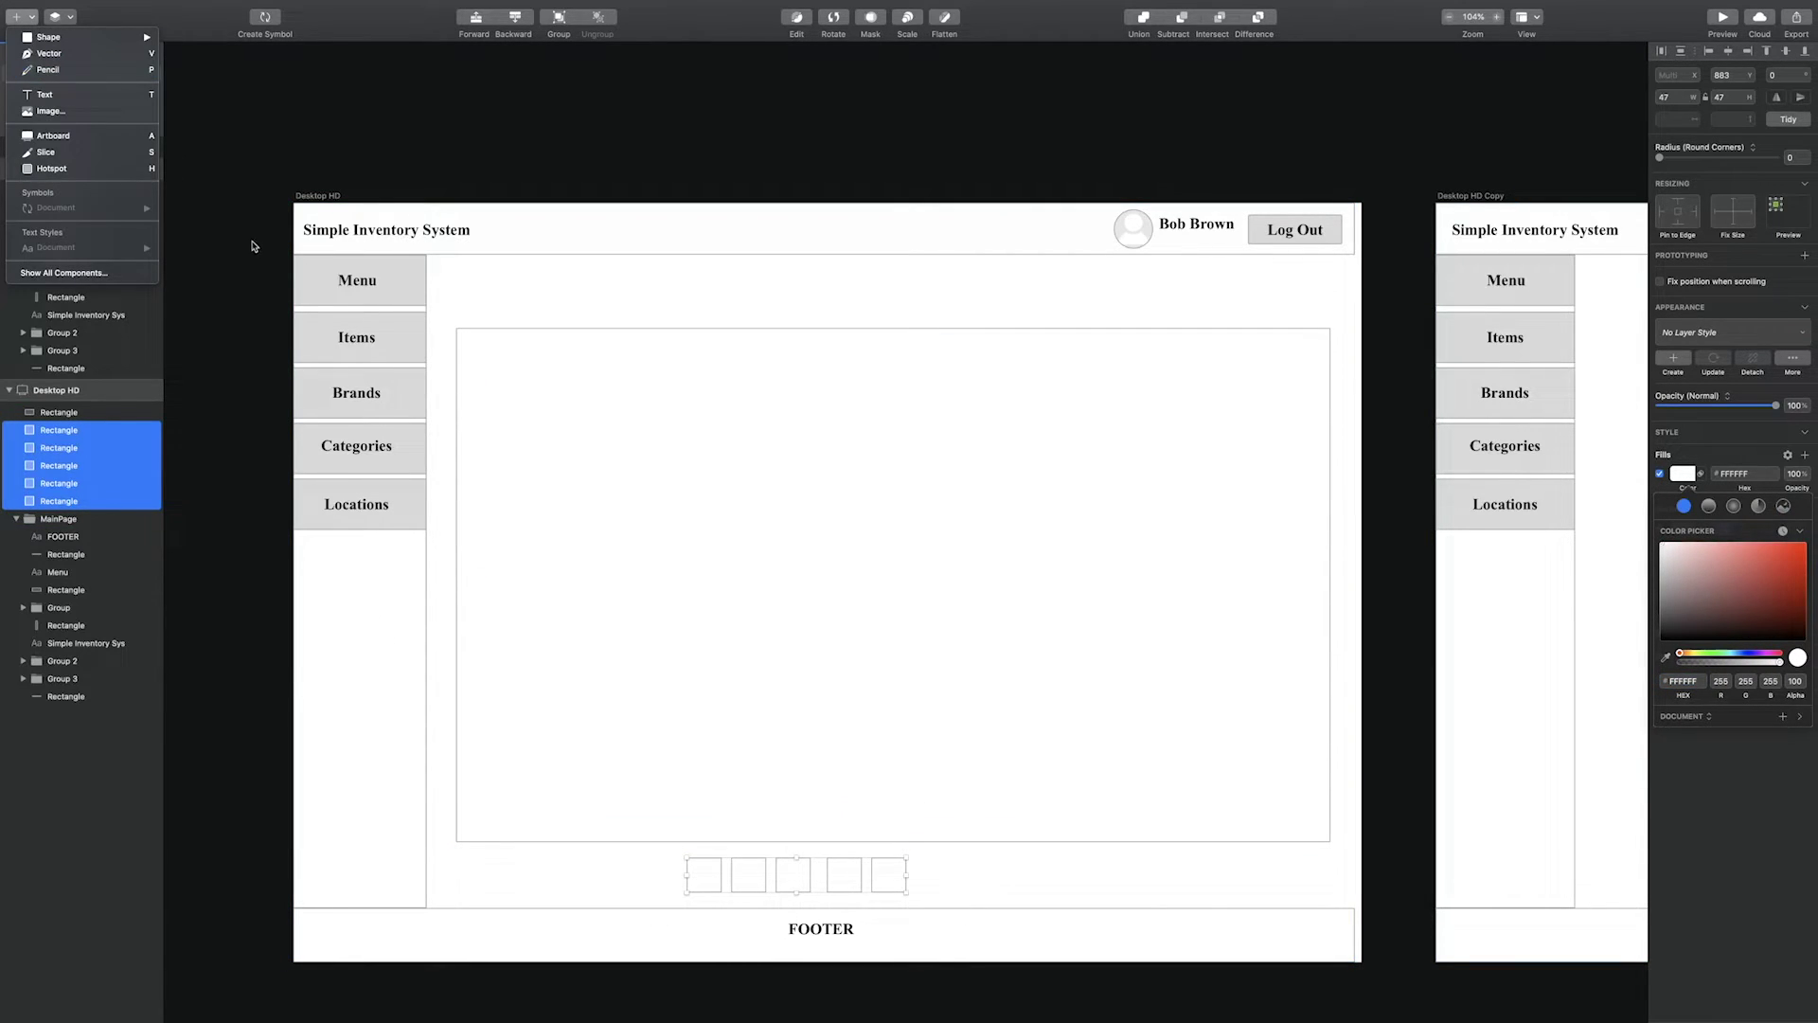
left_click(620, 994)
left_click(1401, 828)
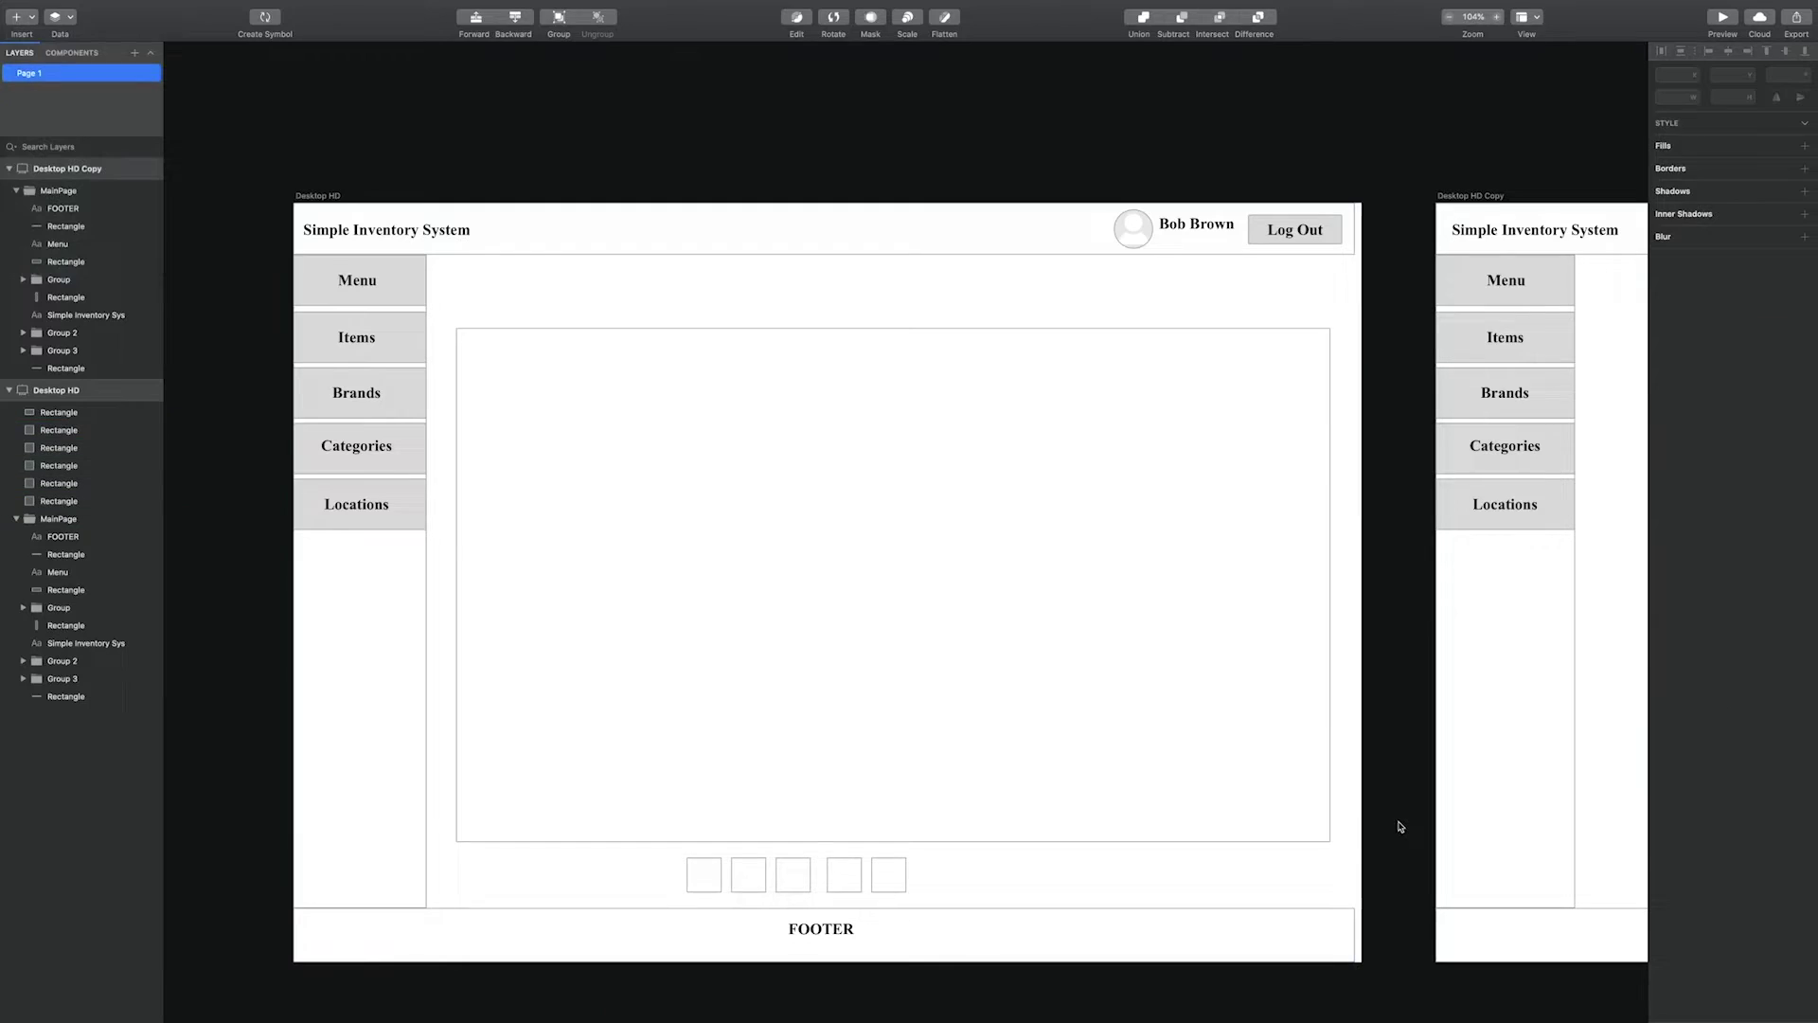
left_click(23, 19)
left_click(46, 94)
left_click(702, 874)
type("<")
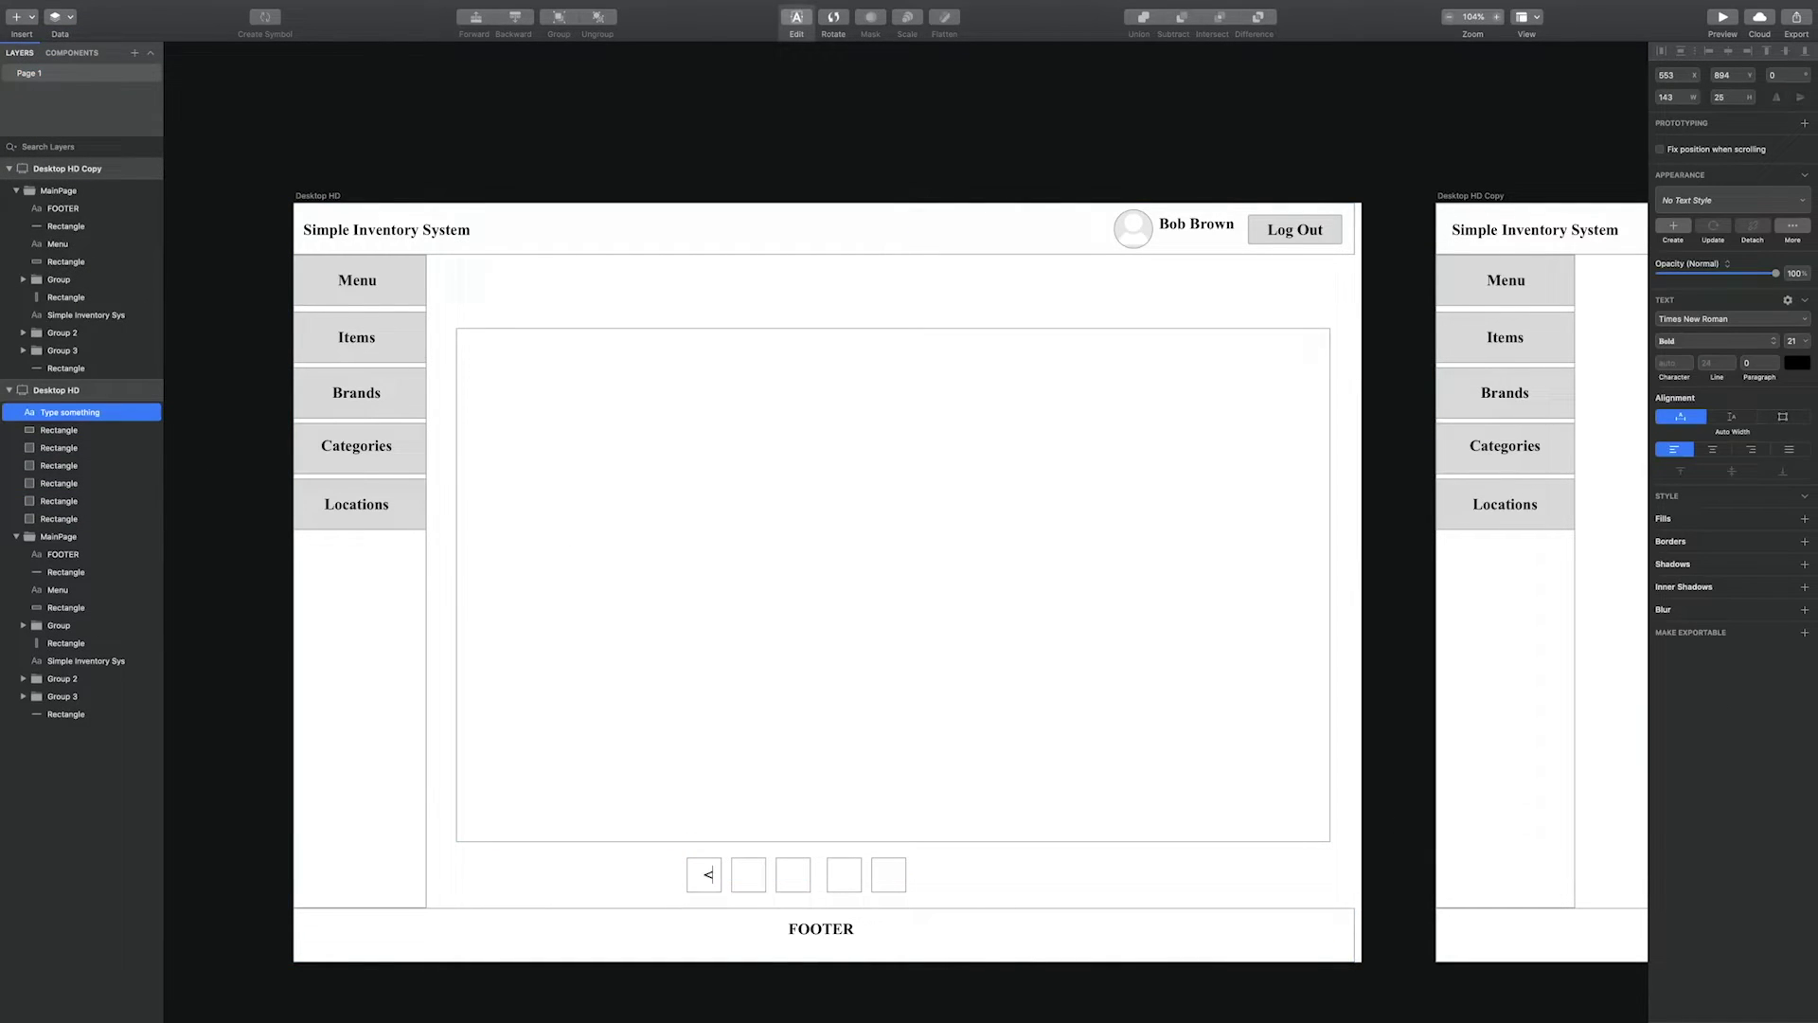
key("Escape")
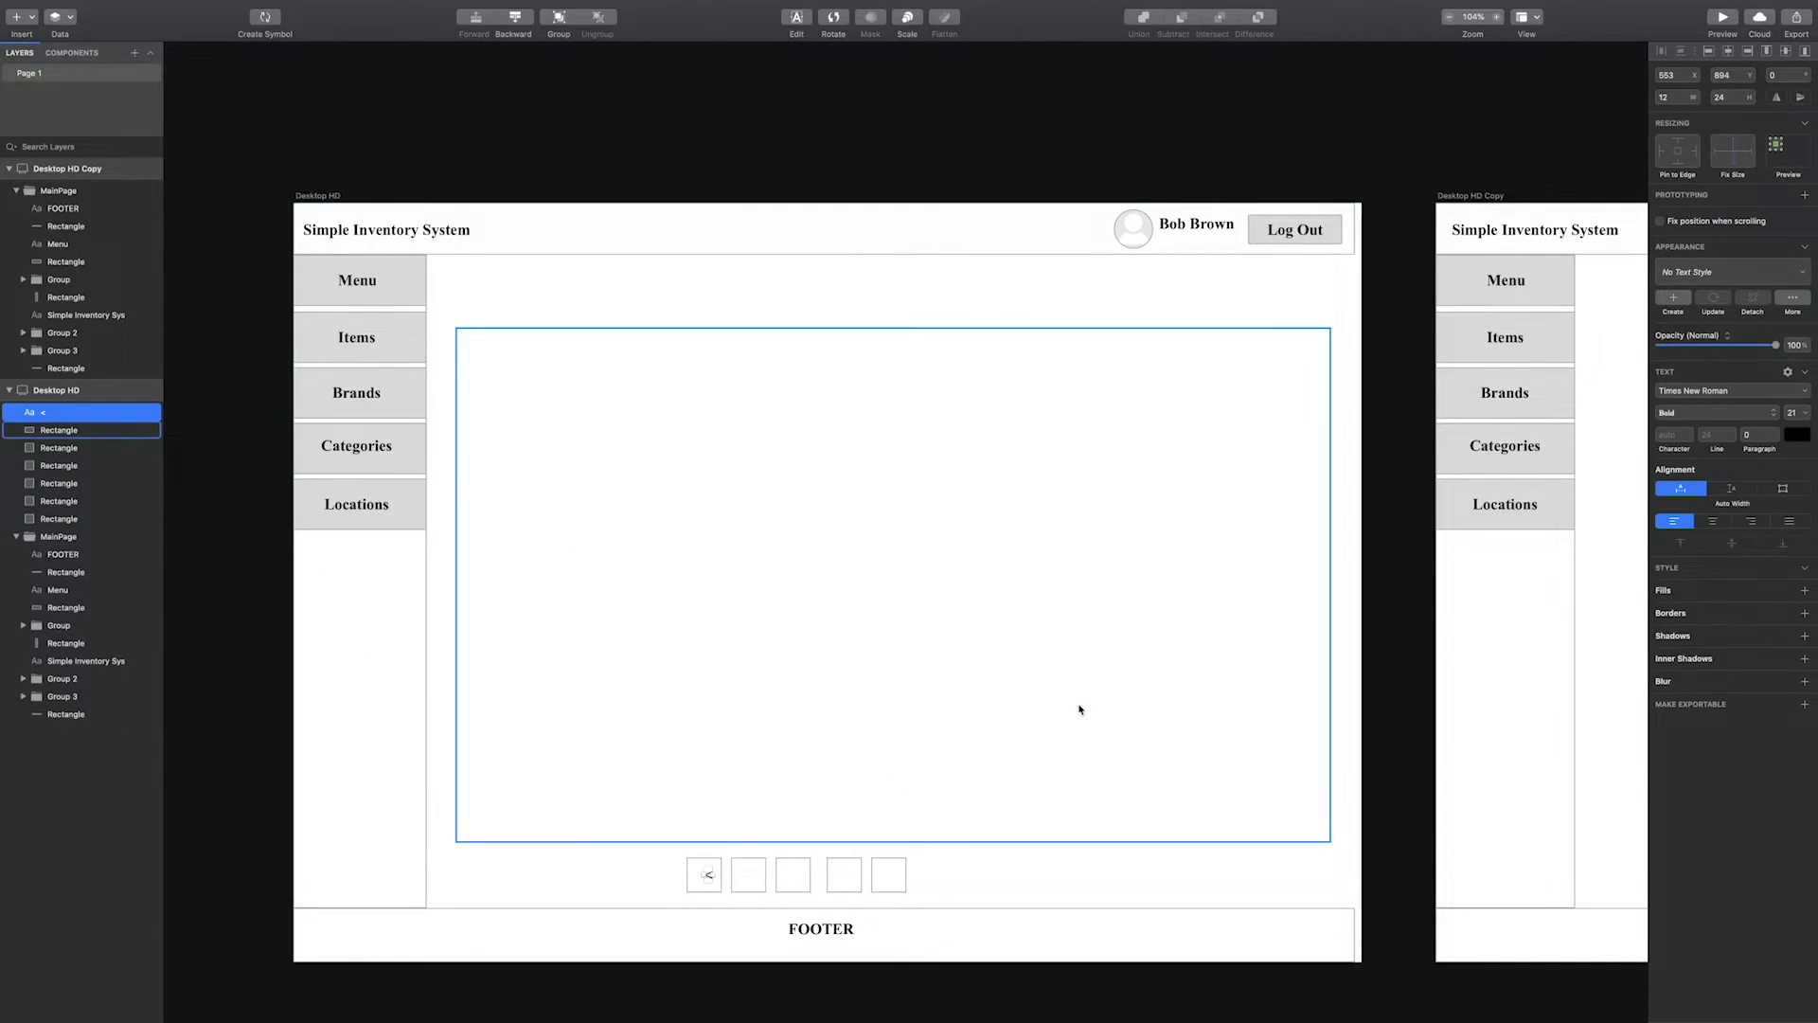
Set the "<" text's font size to 28 and center it within the first pagination square
key("super+b")
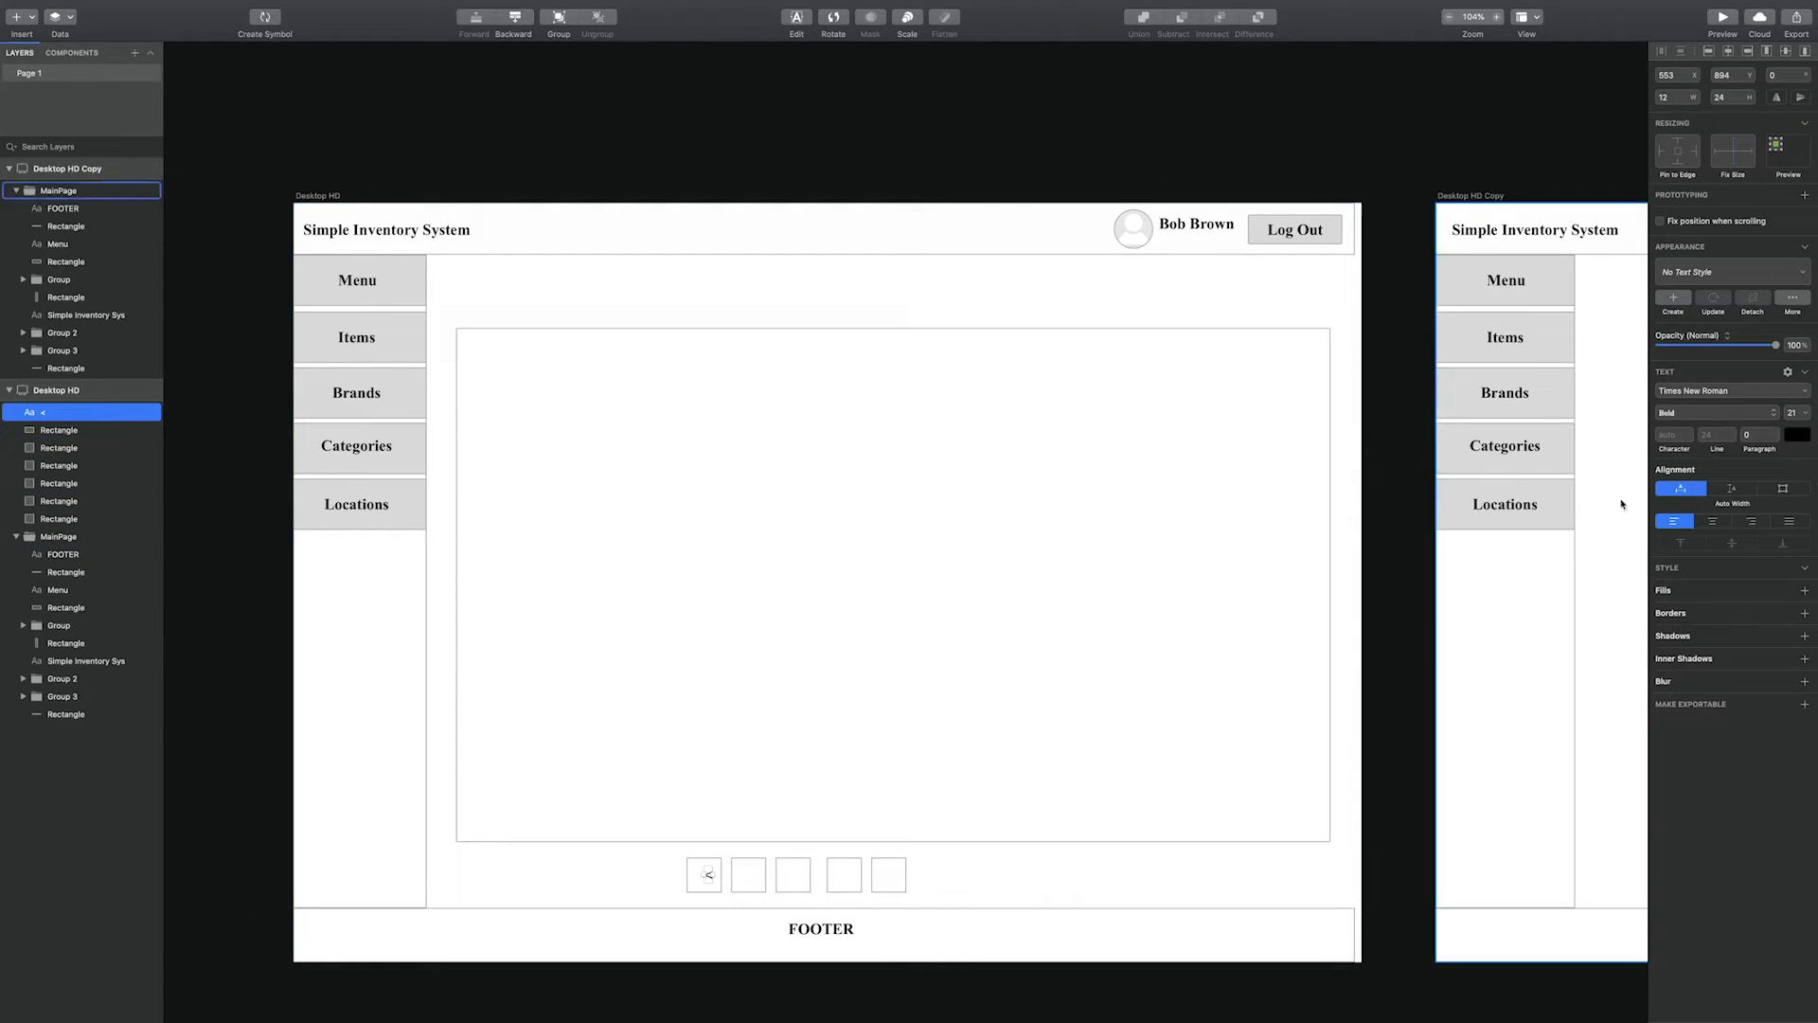
left_click(1805, 413)
left_click(1793, 550)
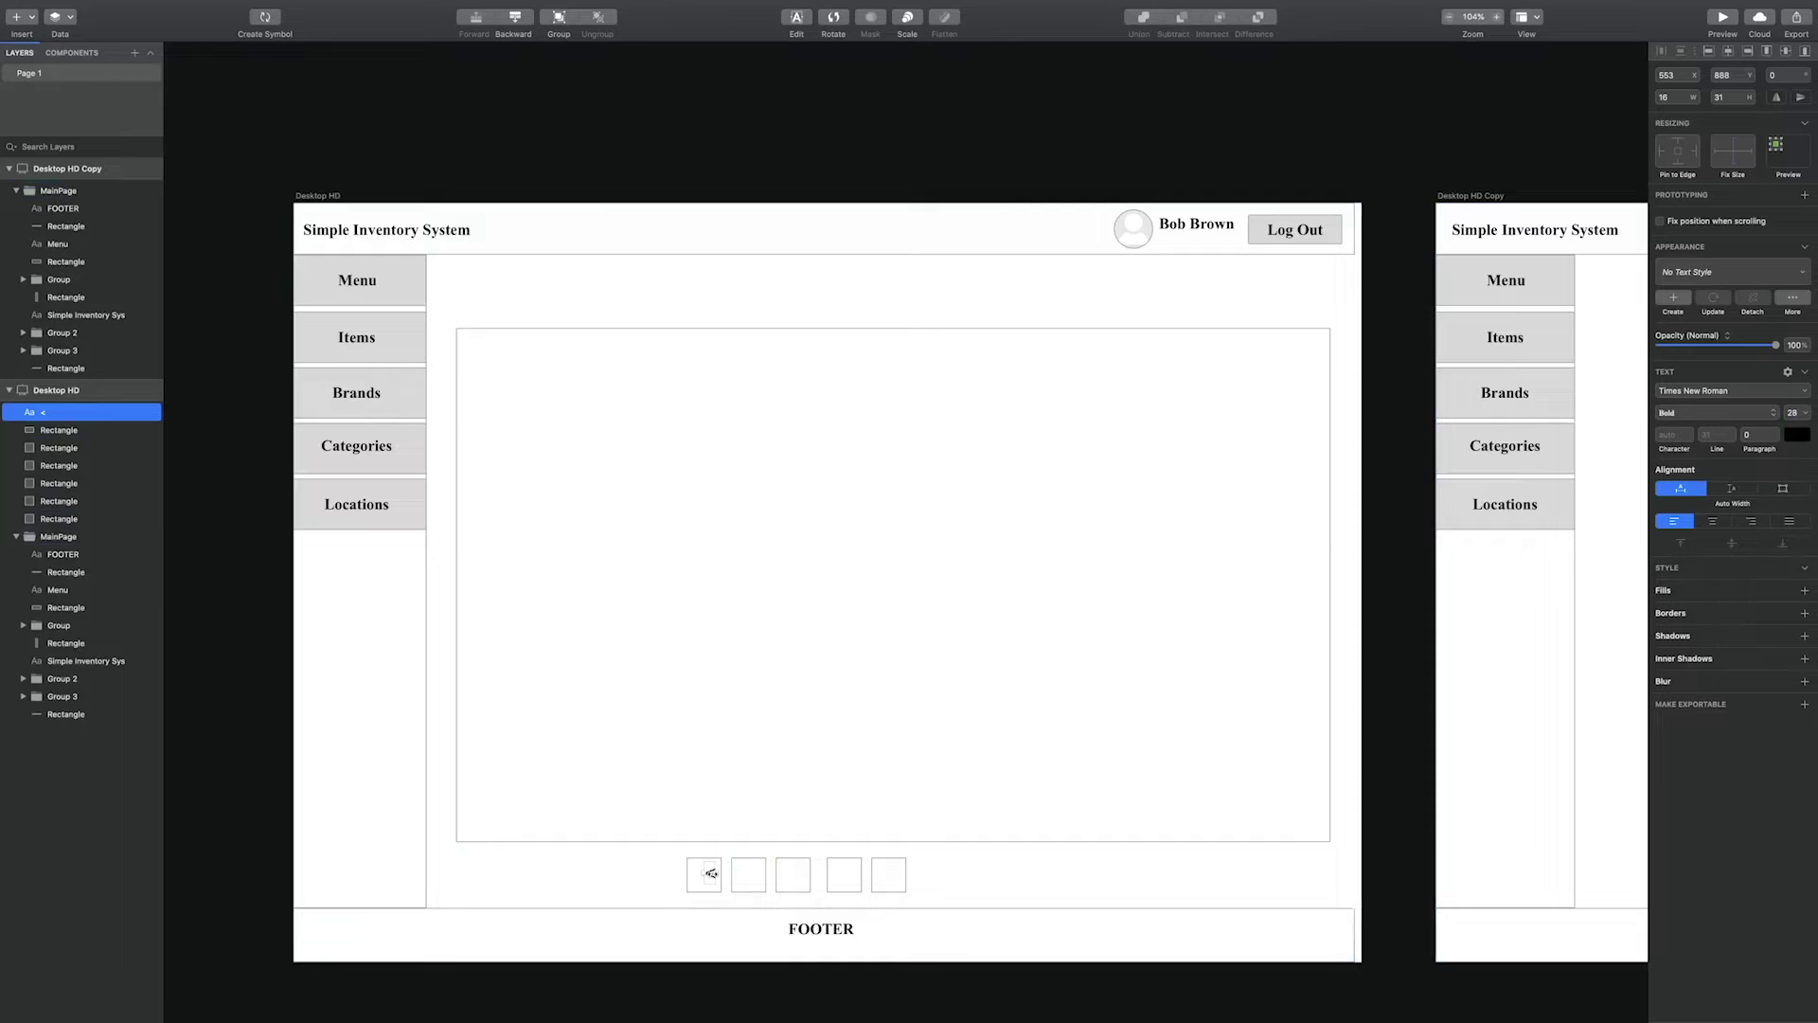
left_click(710, 872, "shift")
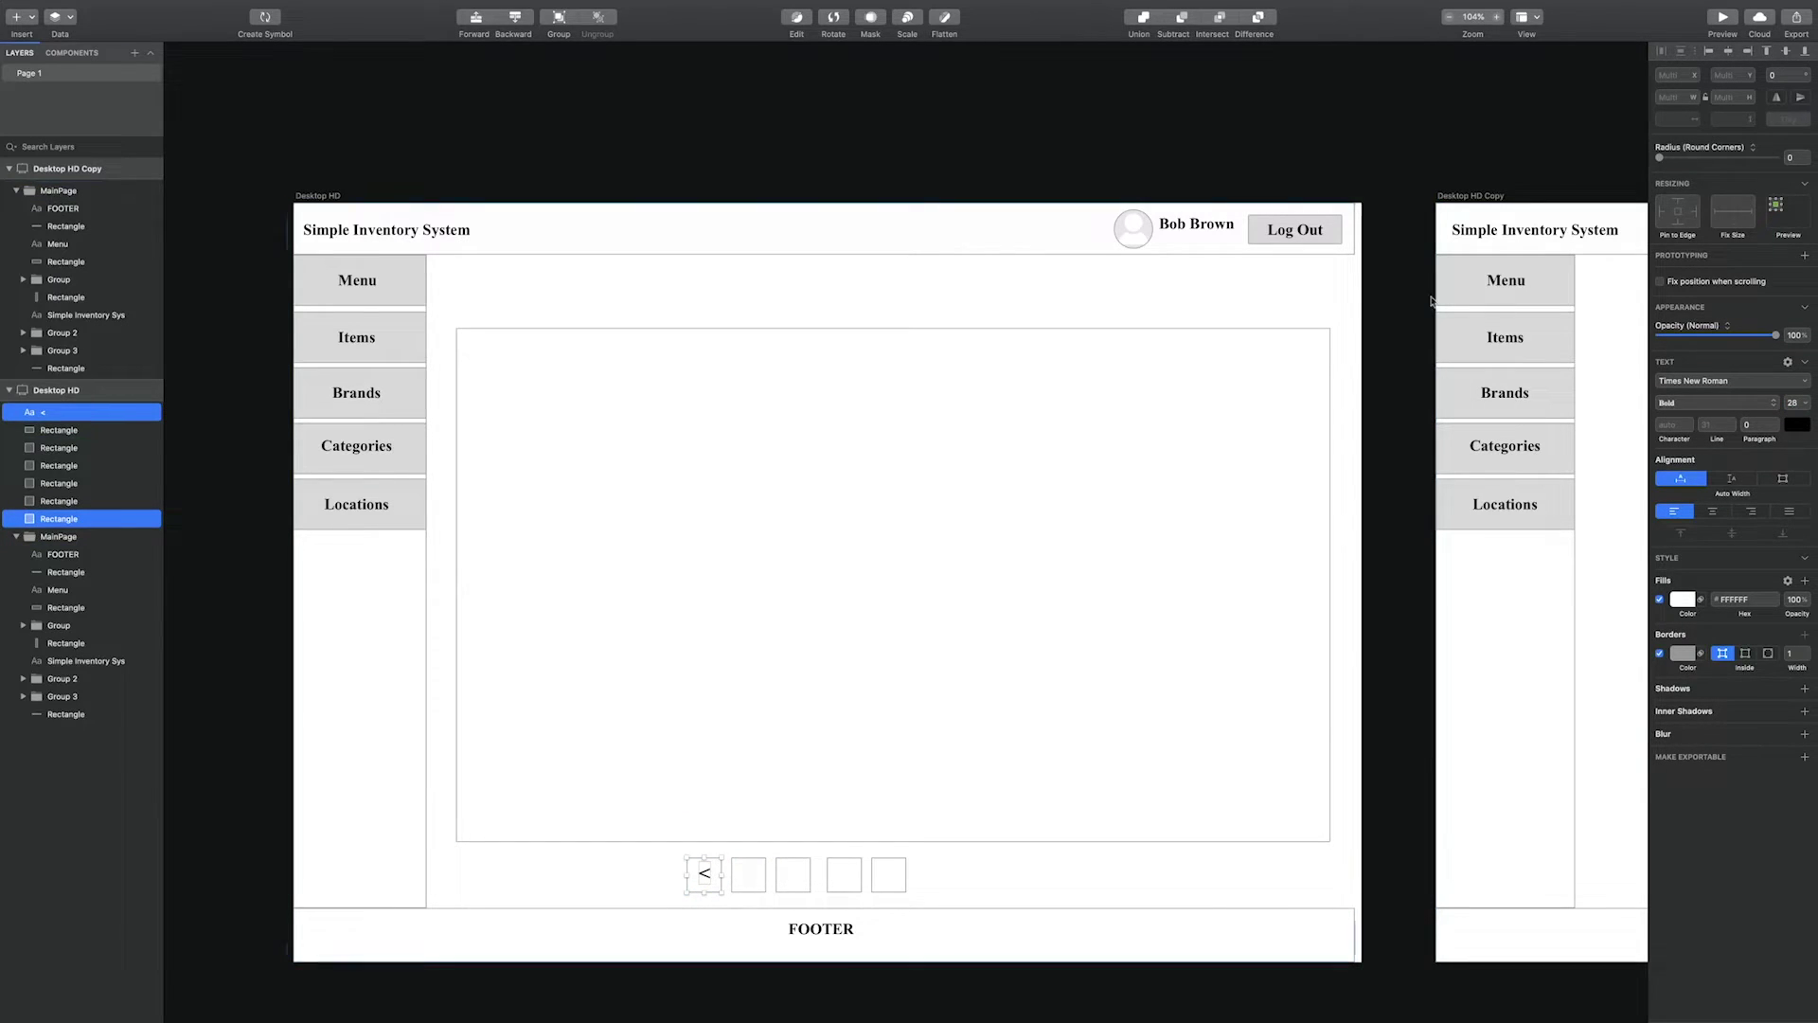
left_click(923, 881)
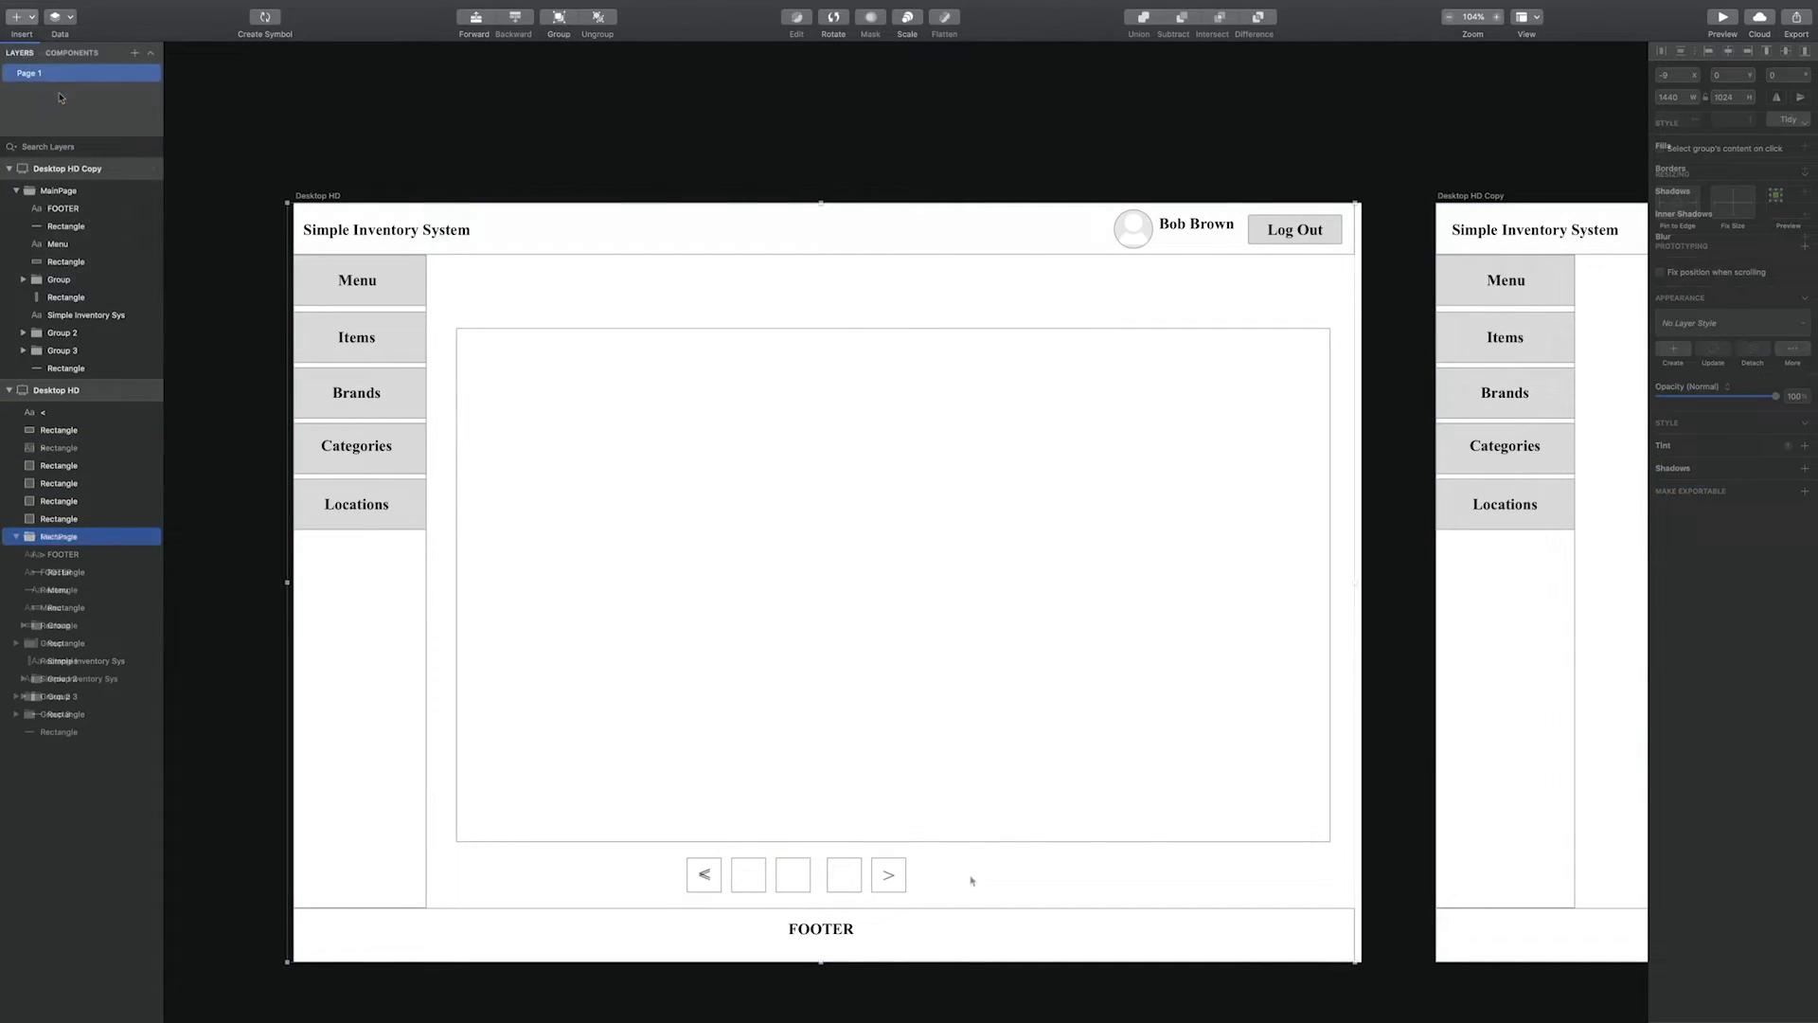
Add the text "1" to the second pagination square and center it within the square
left_click(755, 879)
left_click(22, 16)
left_click(57, 92)
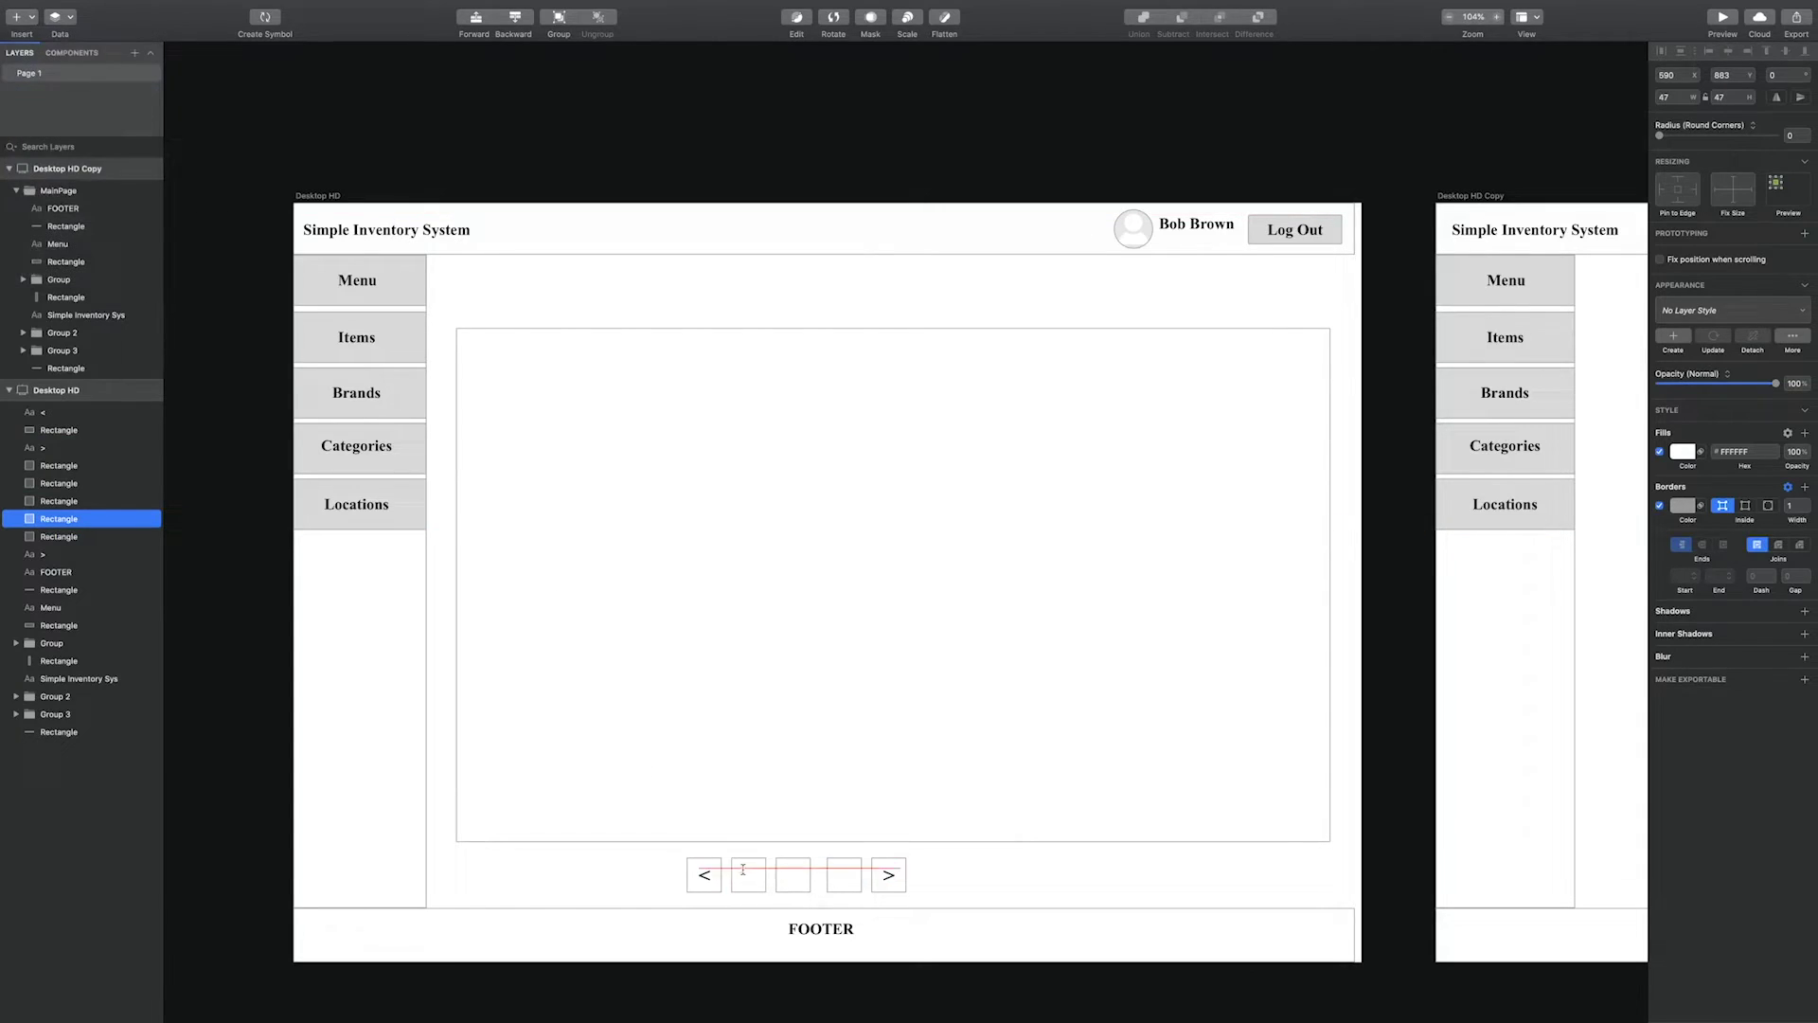
left_click(745, 874)
type("1")
left_click(854, 884)
left_click(791, 874)
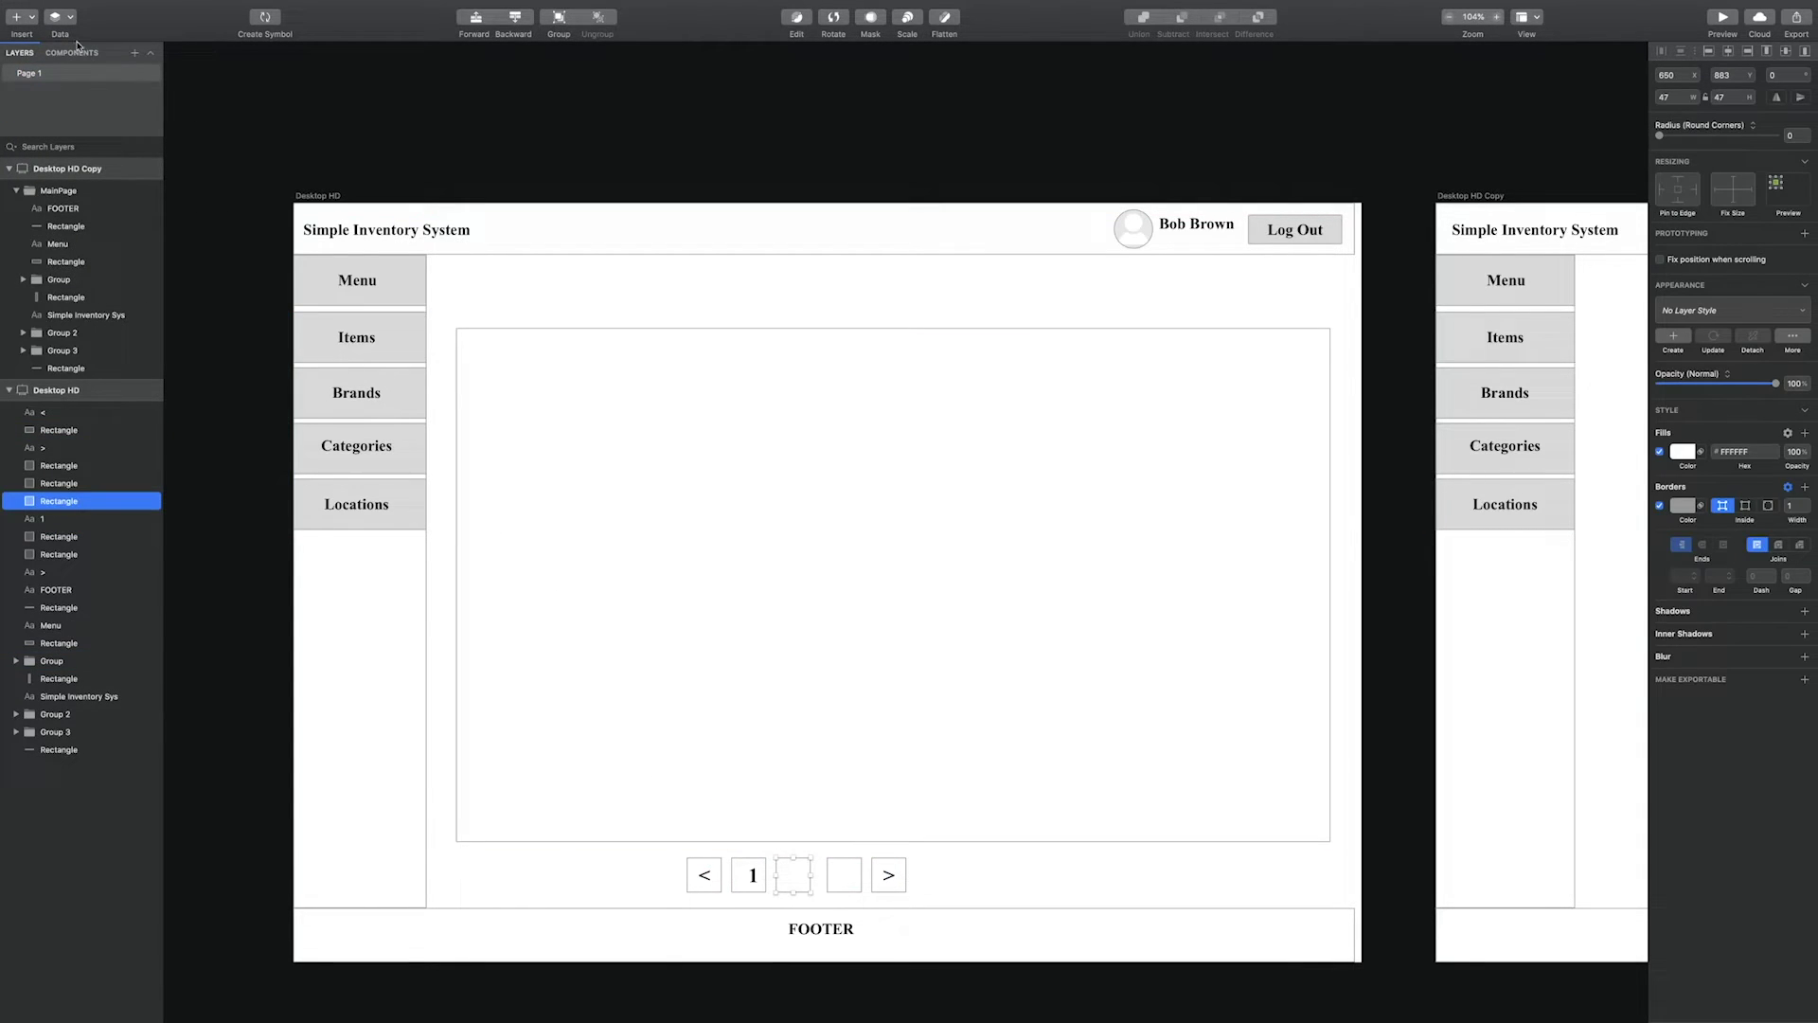
left_click(754, 878)
left_click(740, 878, "shift")
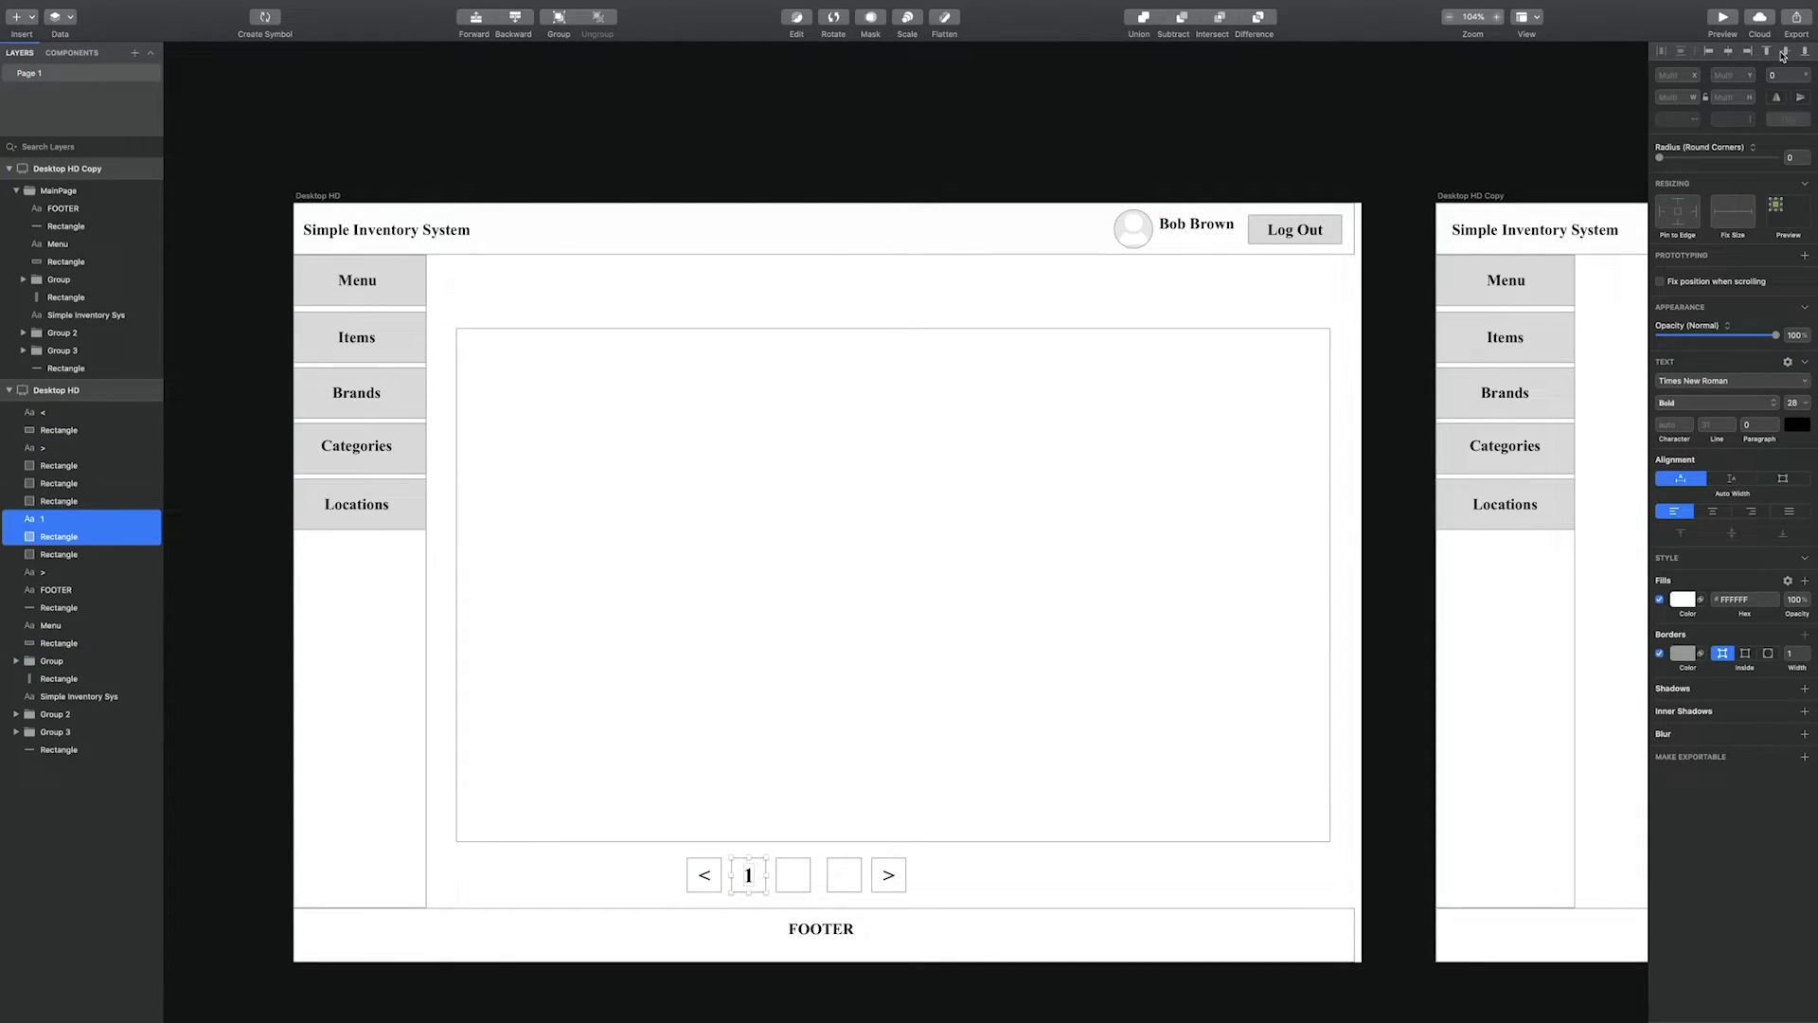
Add the text "2" to the third pagination square and center it within the square
left_click(830, 860)
left_click(22, 16)
left_click(57, 92)
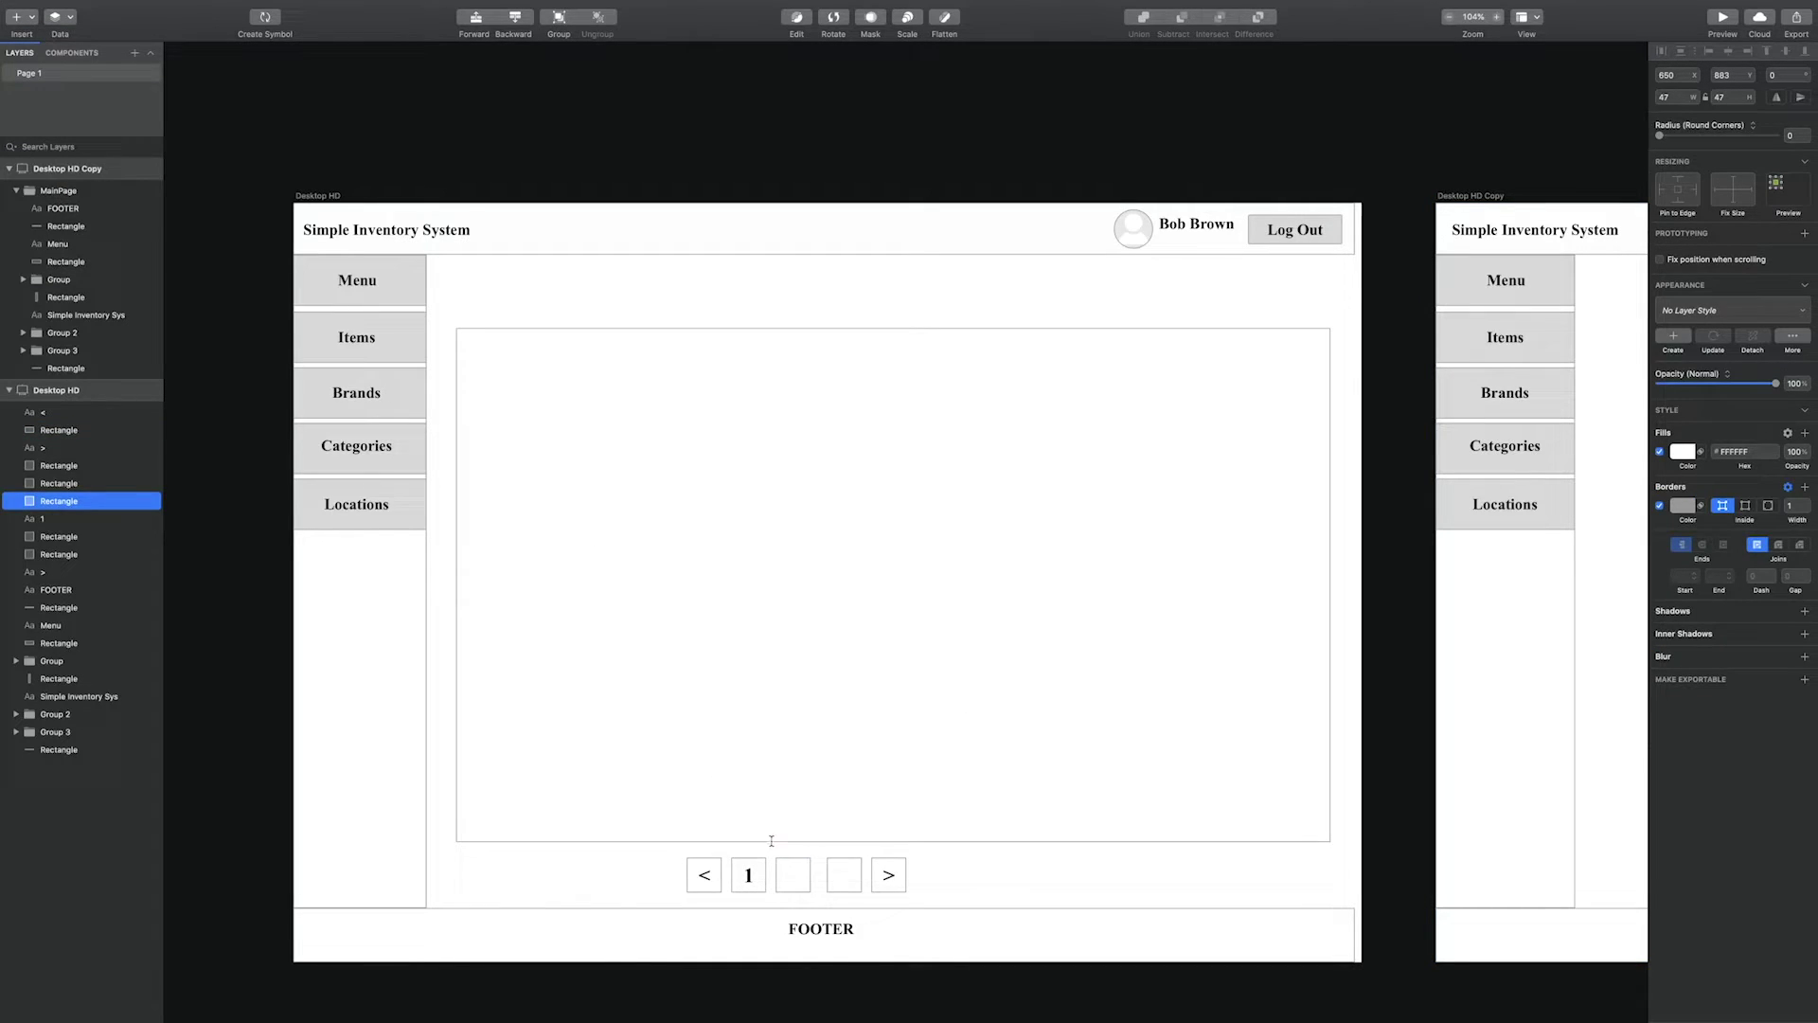
left_click(795, 867)
type("2")
left_click(795, 887)
left_click(793, 867, "shift")
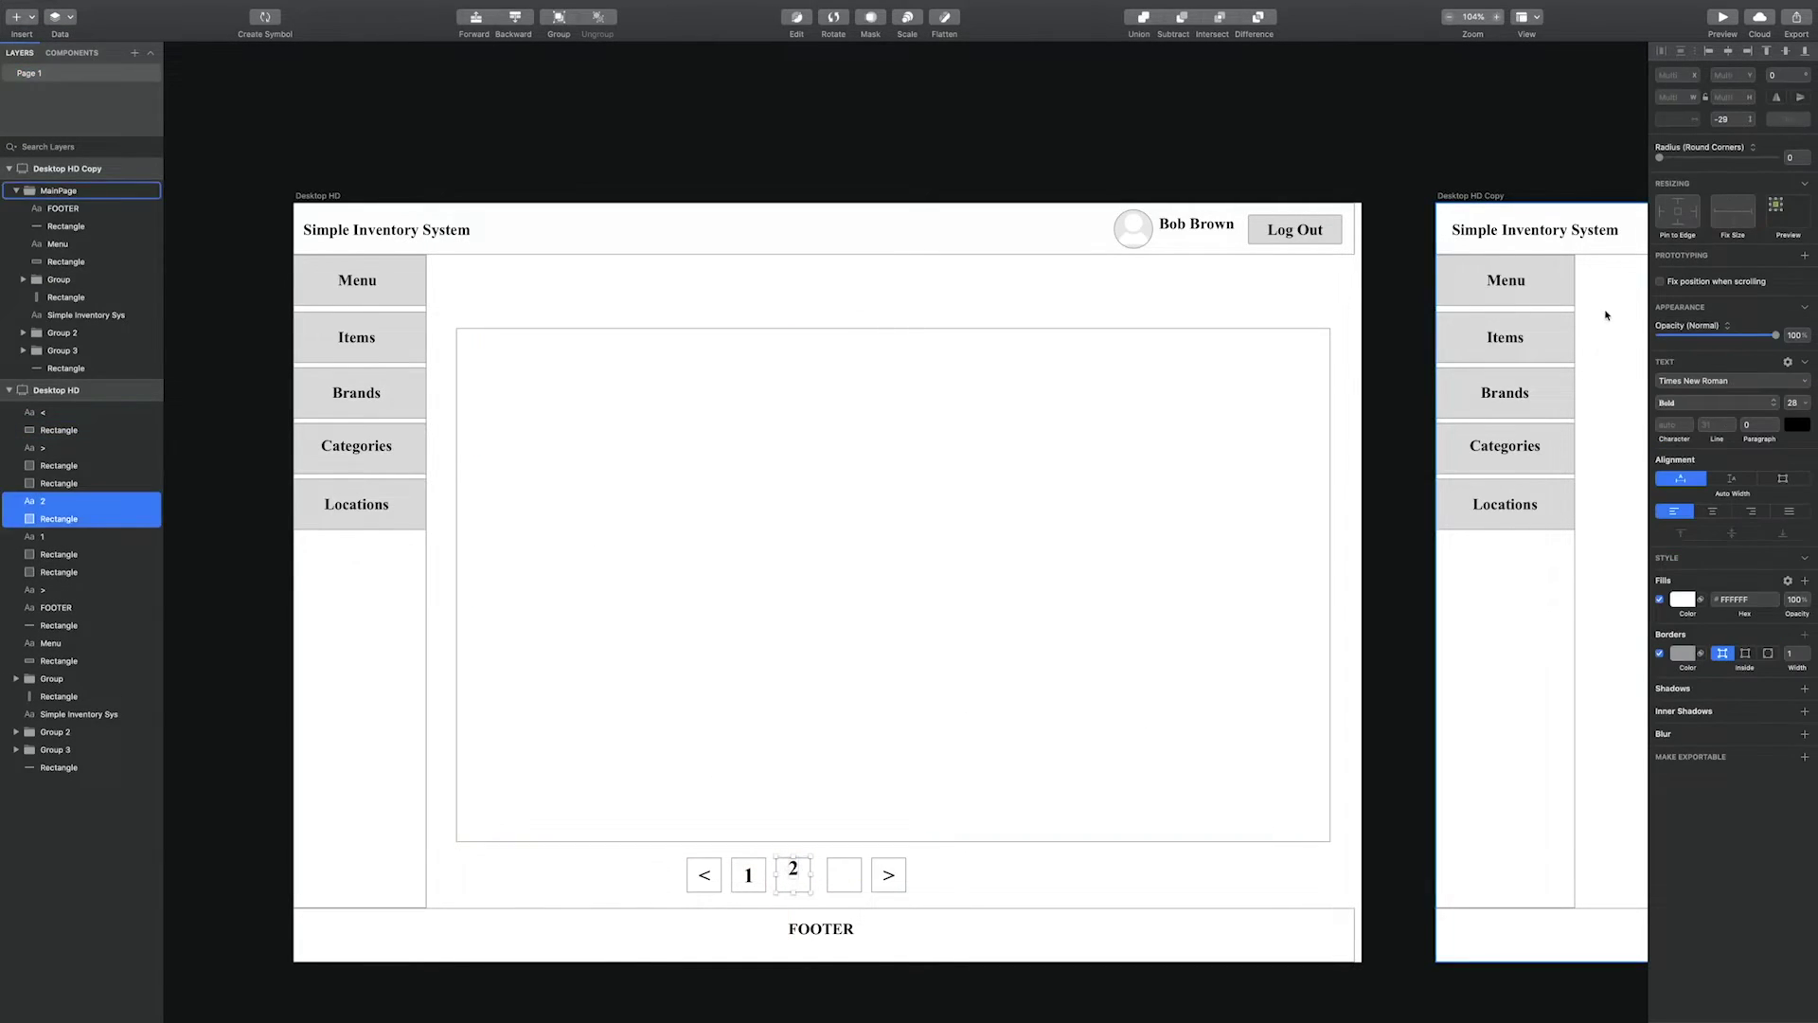
Add the text "3" to the fourth pagination square and center it within the square
left_click(848, 876)
key("t")
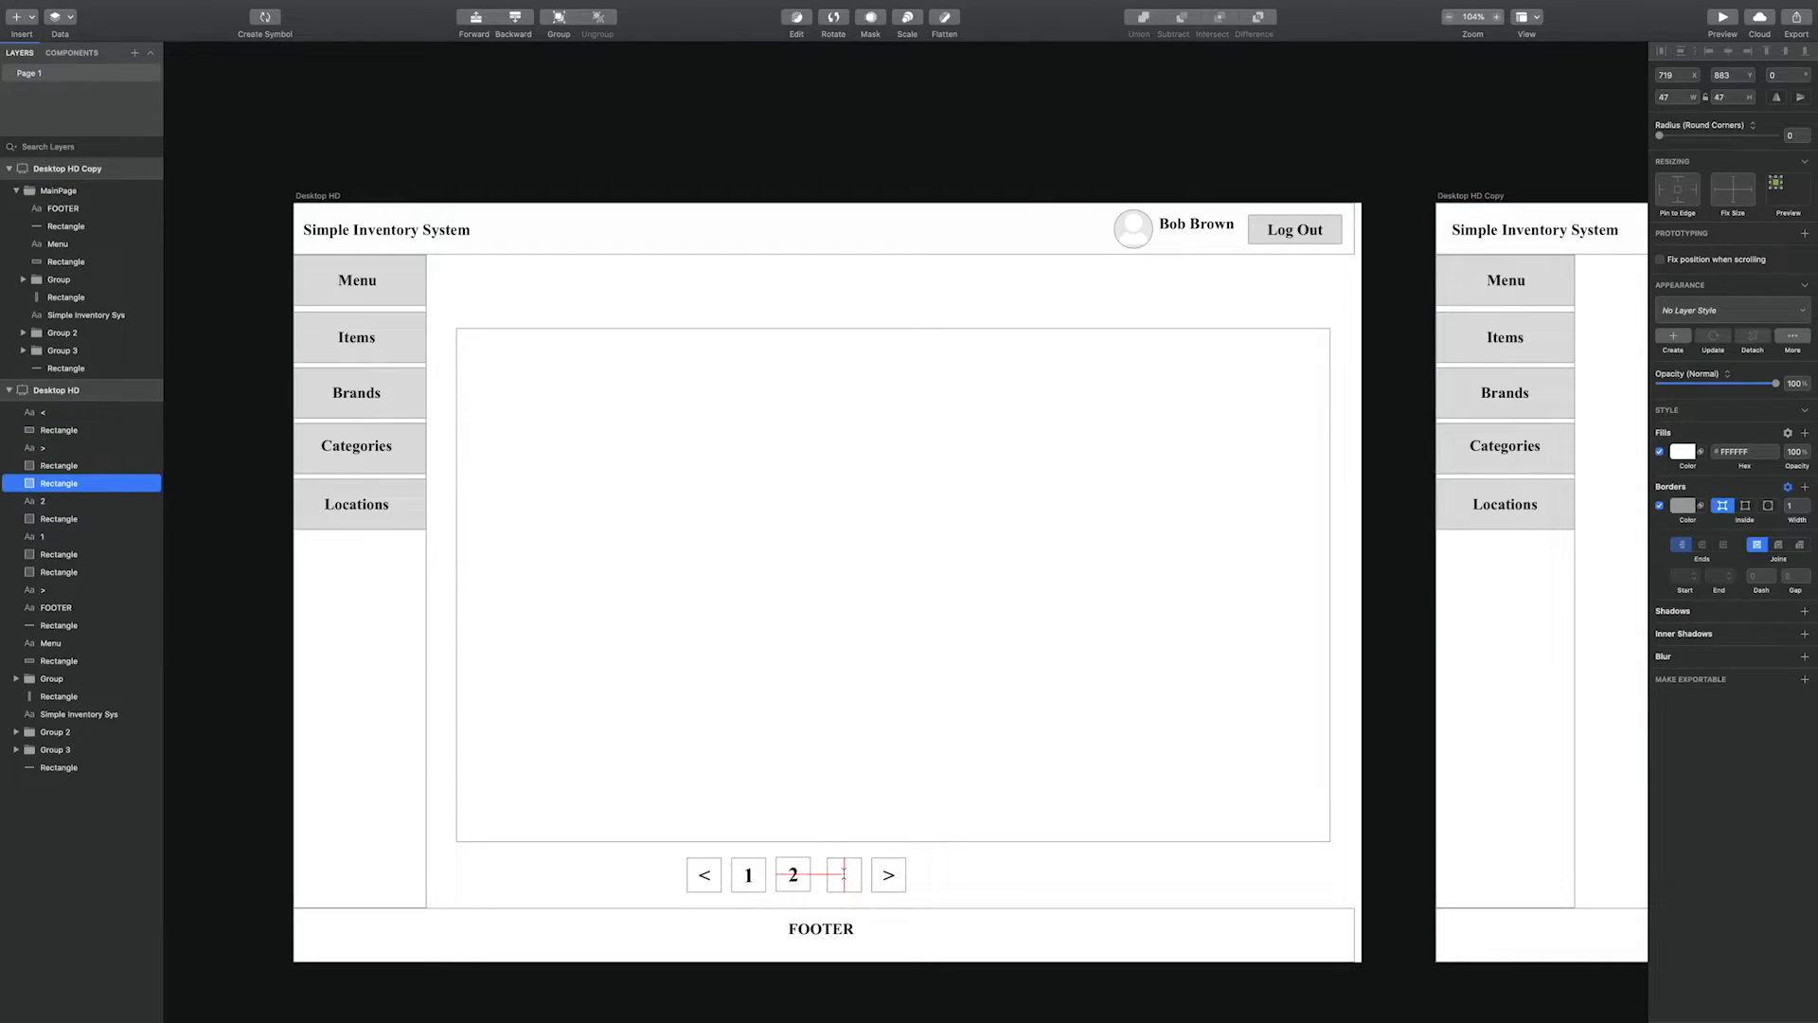
left_click(843, 874)
type("3")
left_click(844, 888)
left_click(844, 868, "shift")
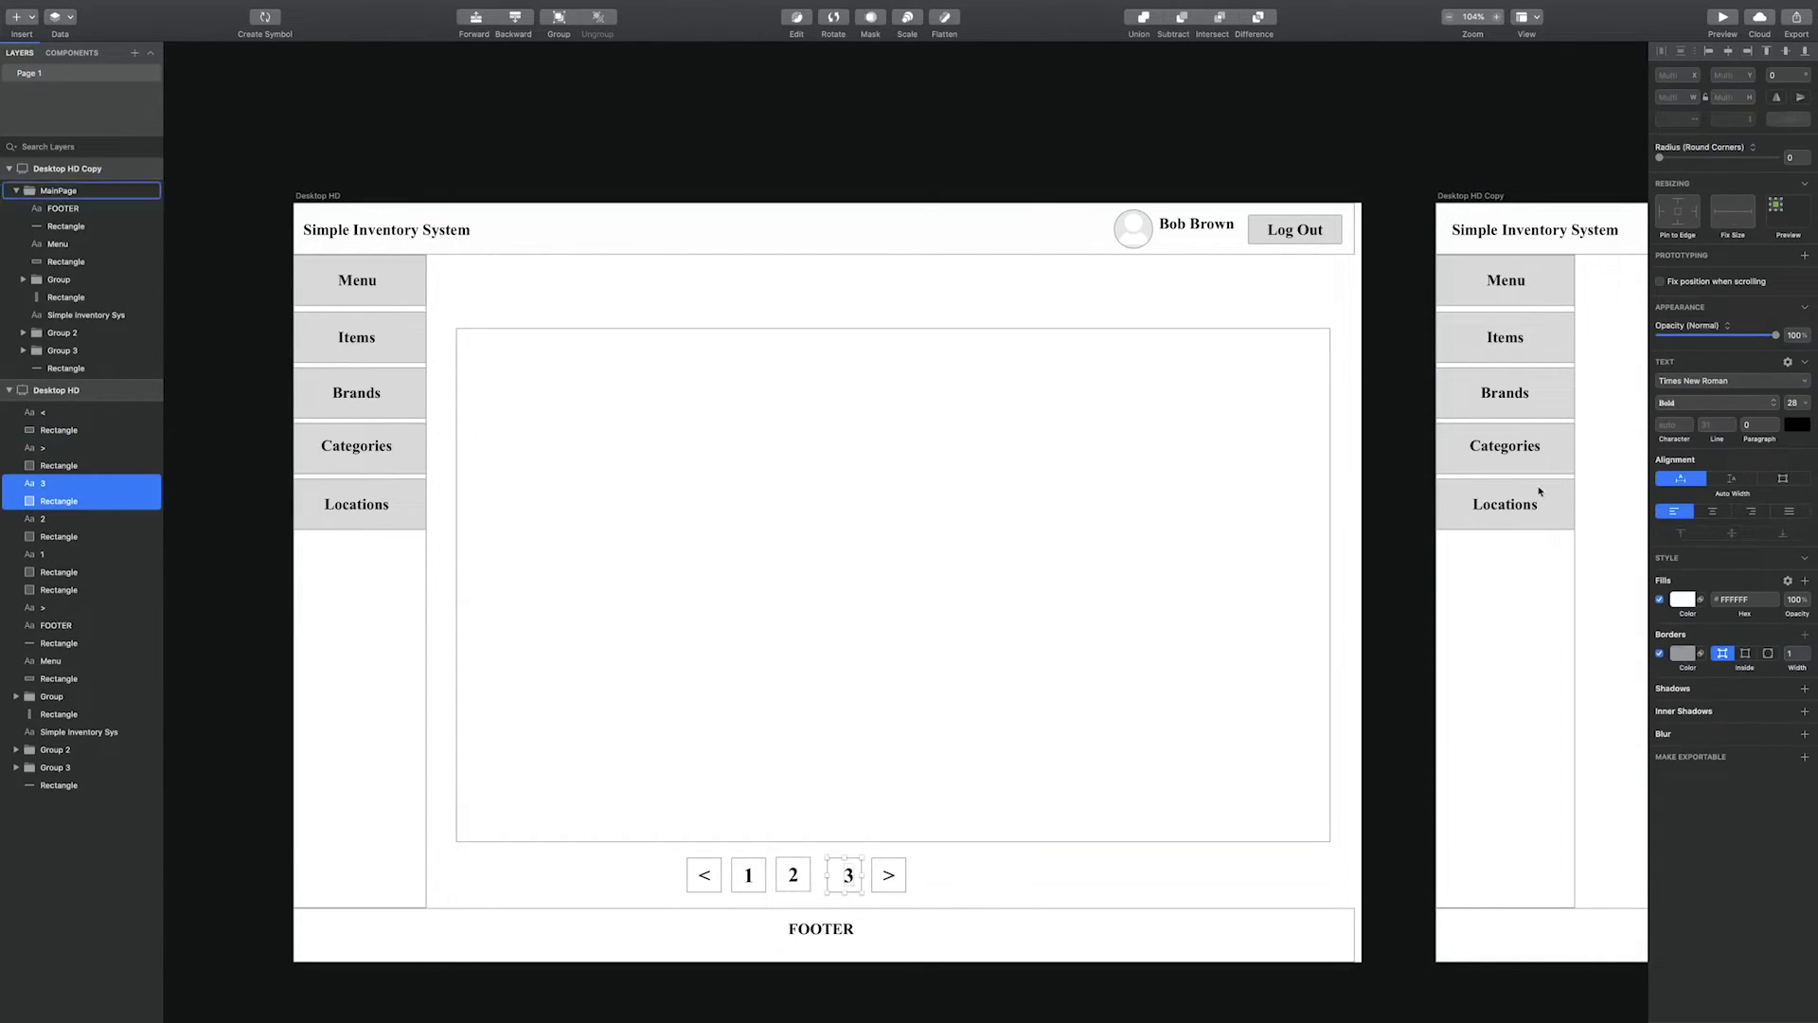
Group all the pagination squares with their texts and center the group horizontally under the content box
left_click(926, 887)
left_click_drag(671, 867, 885, 873)
right_click(819, 875)
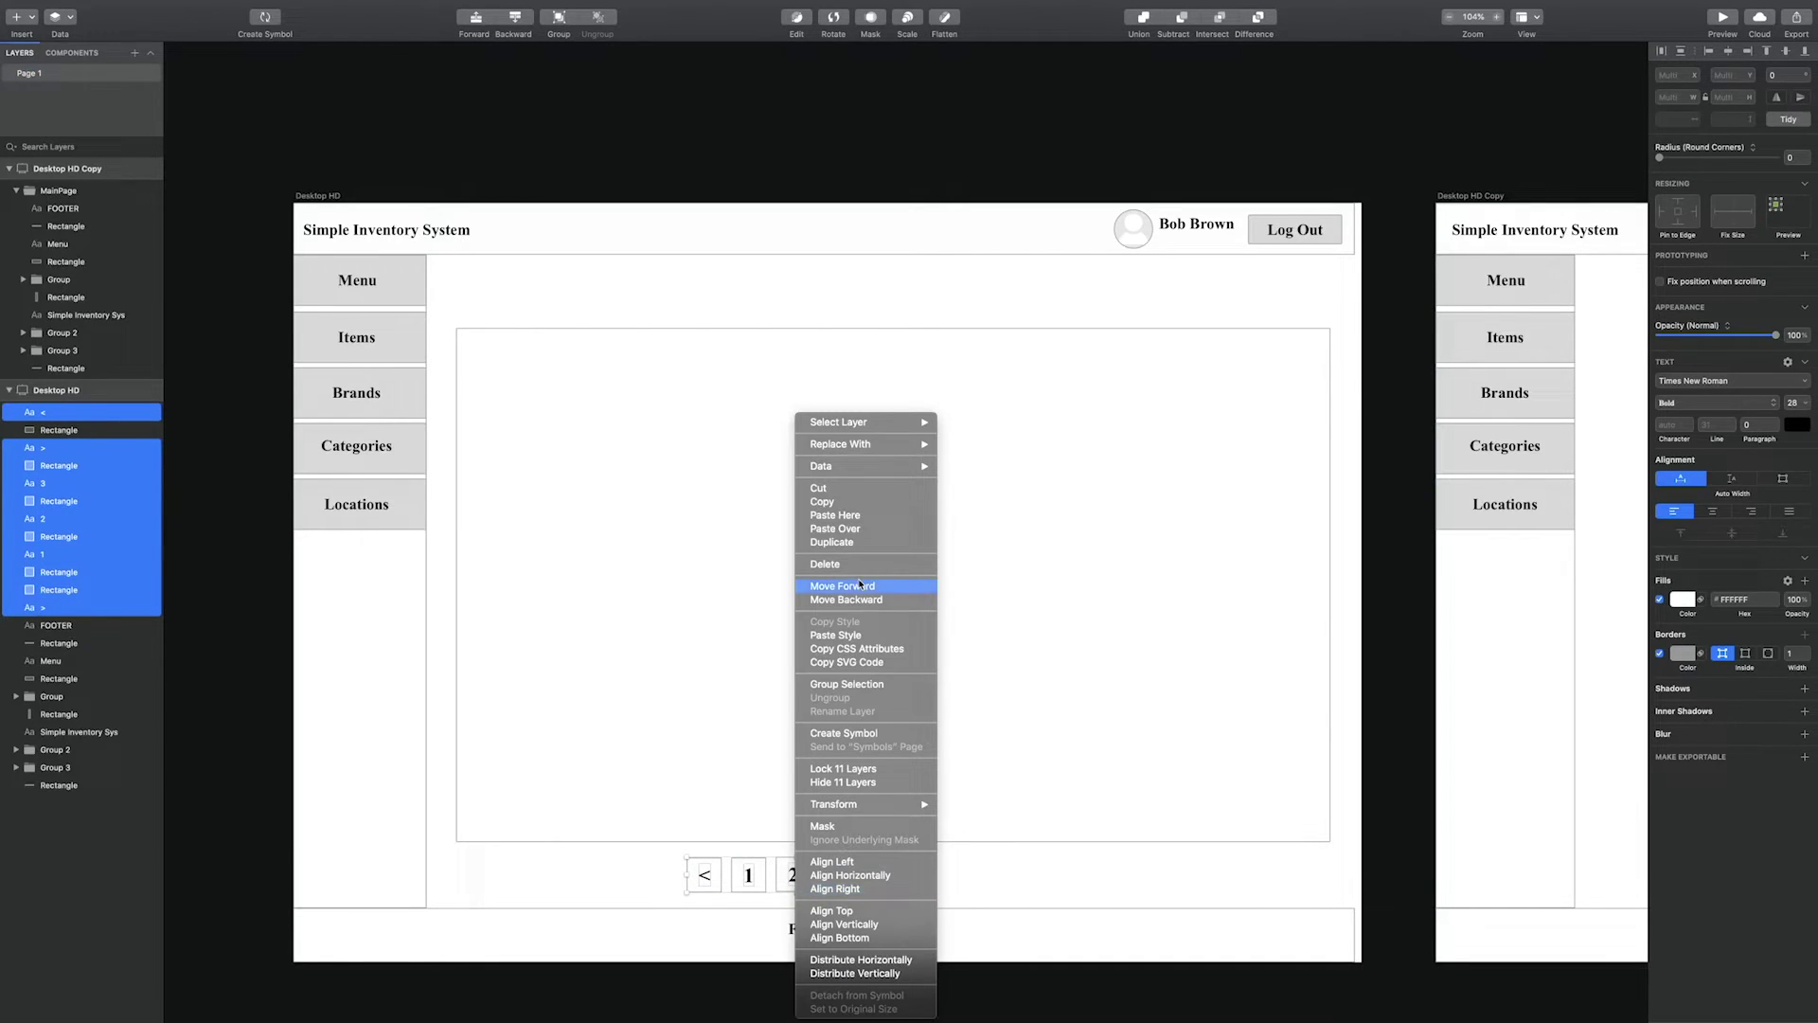
left_click(847, 684)
left_click_drag(835, 886, 933, 886)
Draw a full-width table header rectangle of about 1179 × 57 along the content box's upper edge
left_click(20, 18)
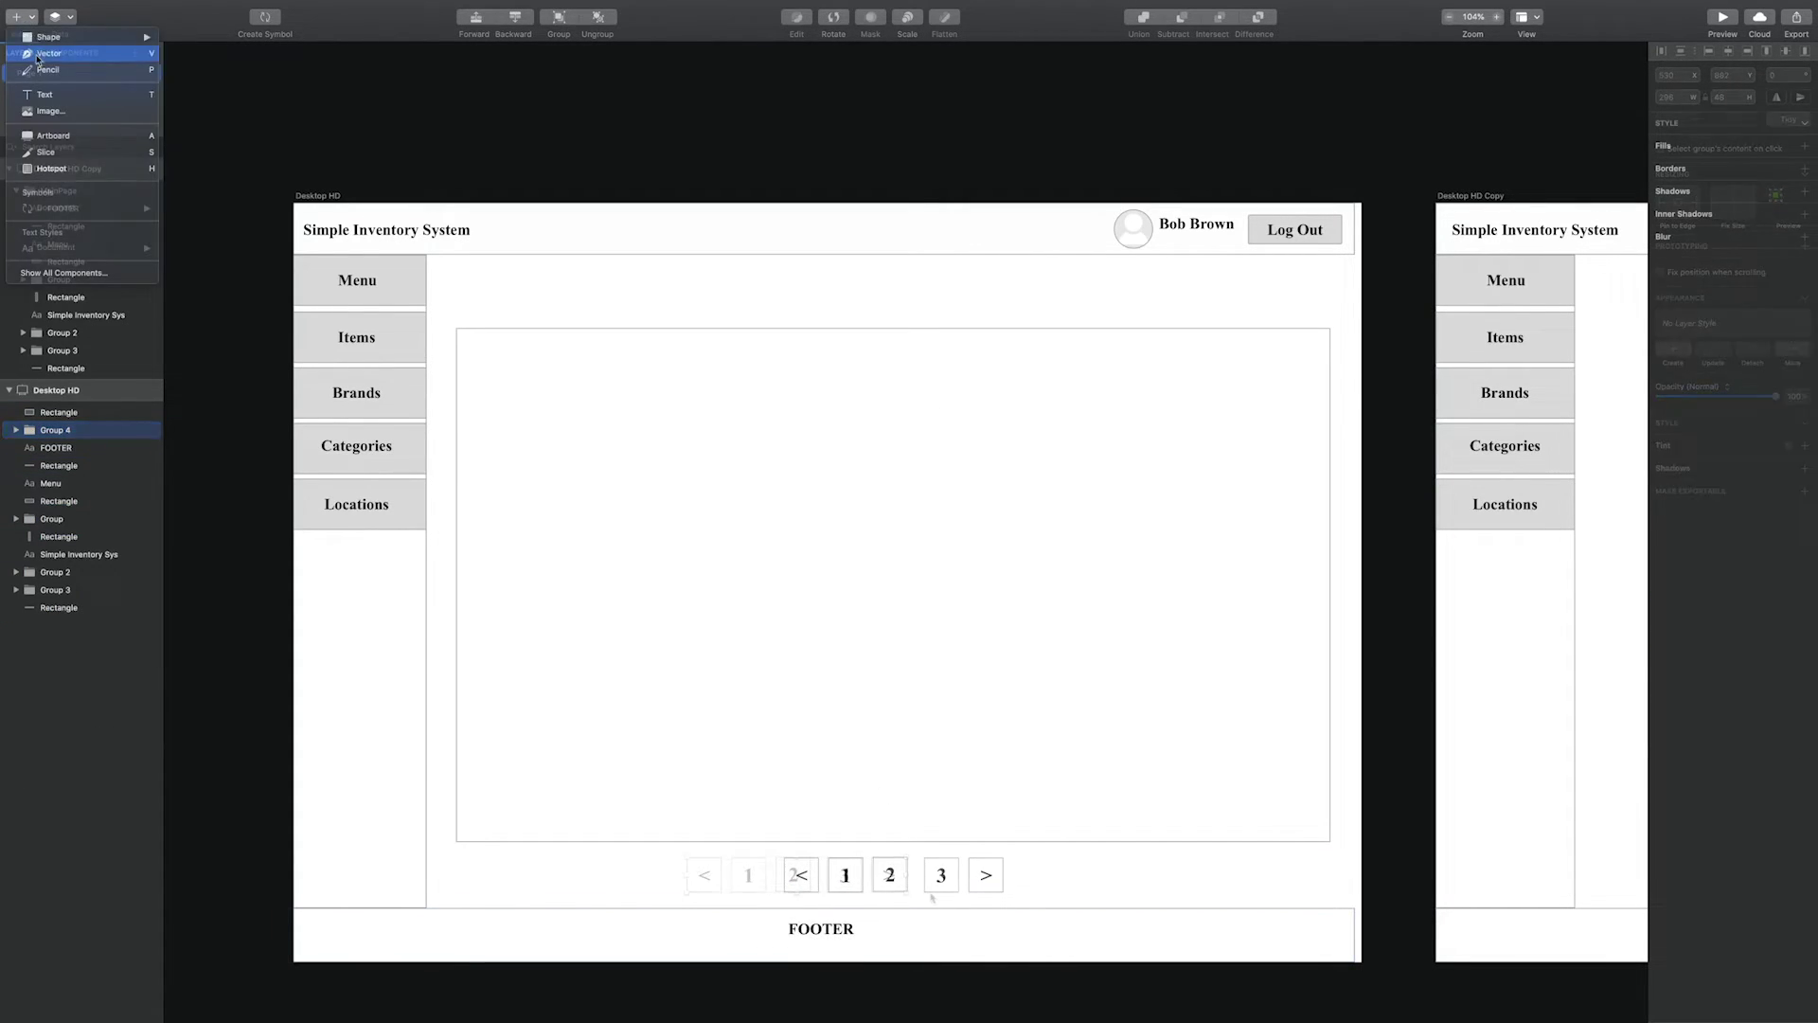
mouse_move(47, 53)
left_click(194, 54)
mouse_move(457, 331)
left_mouse_down()
mouse_move(910, 415)
mouse_move(1331, 370)
left_mouse_up()
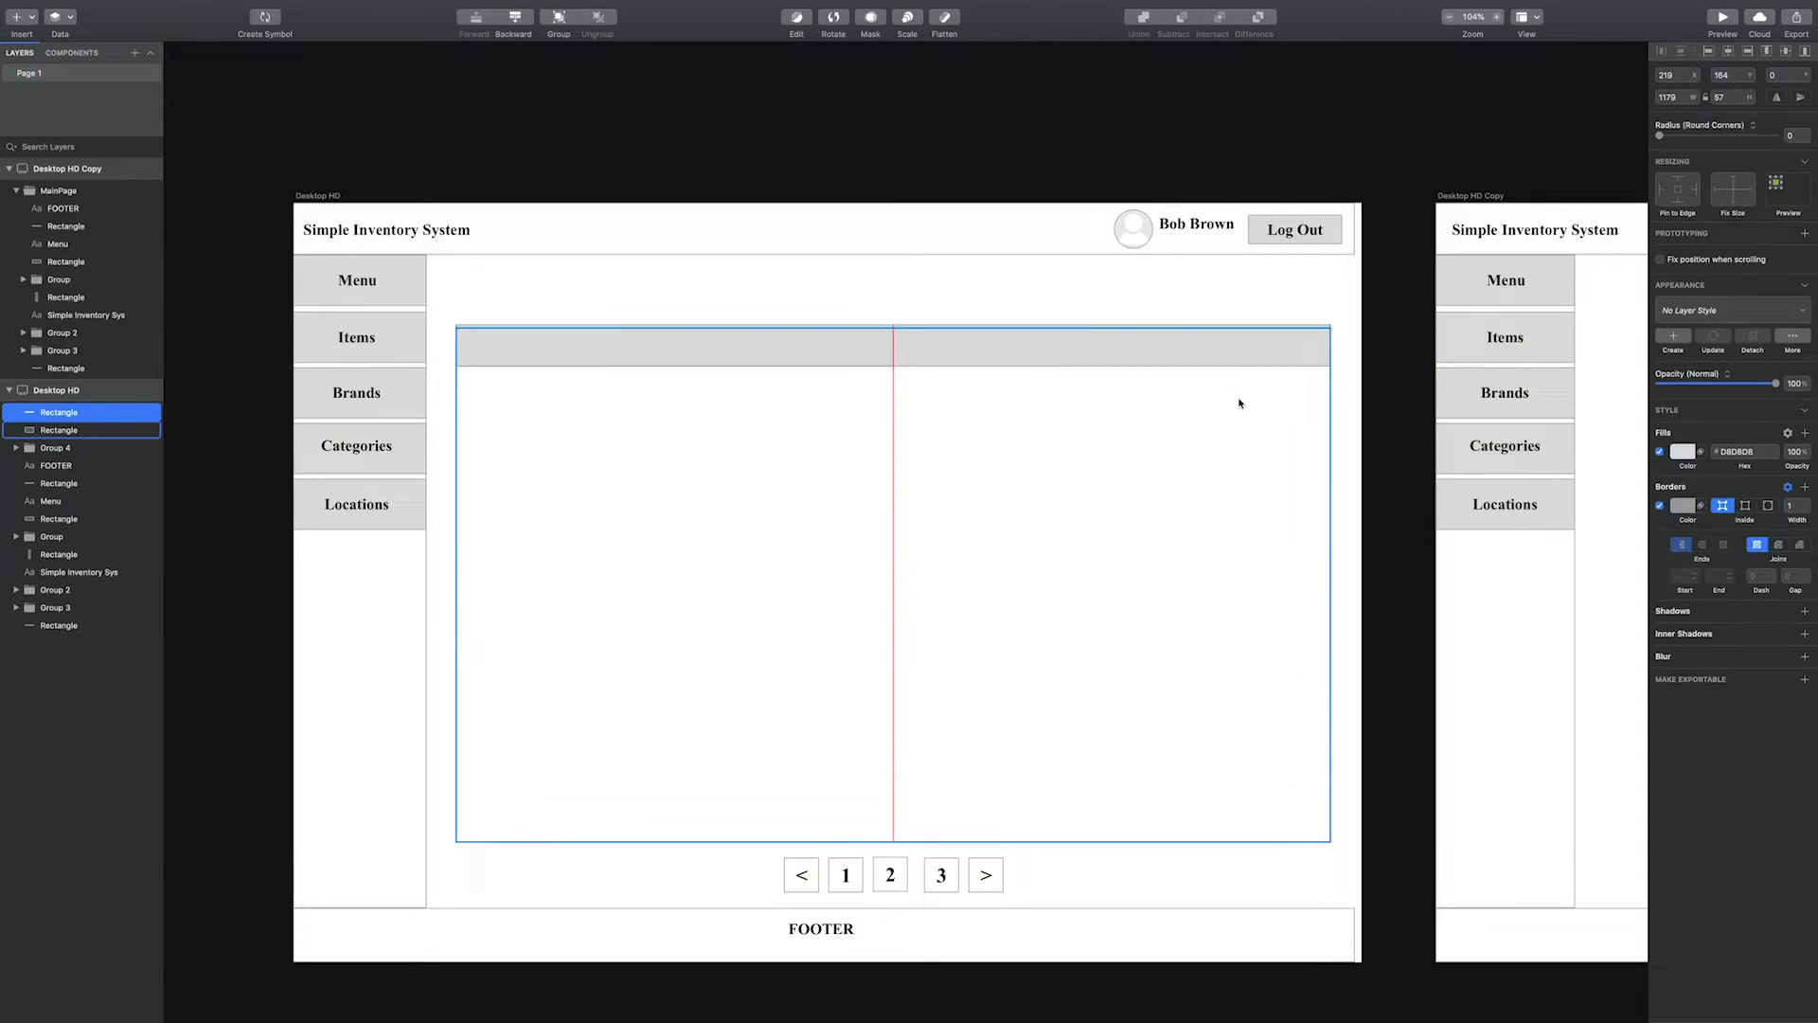
left_click(679, 409)
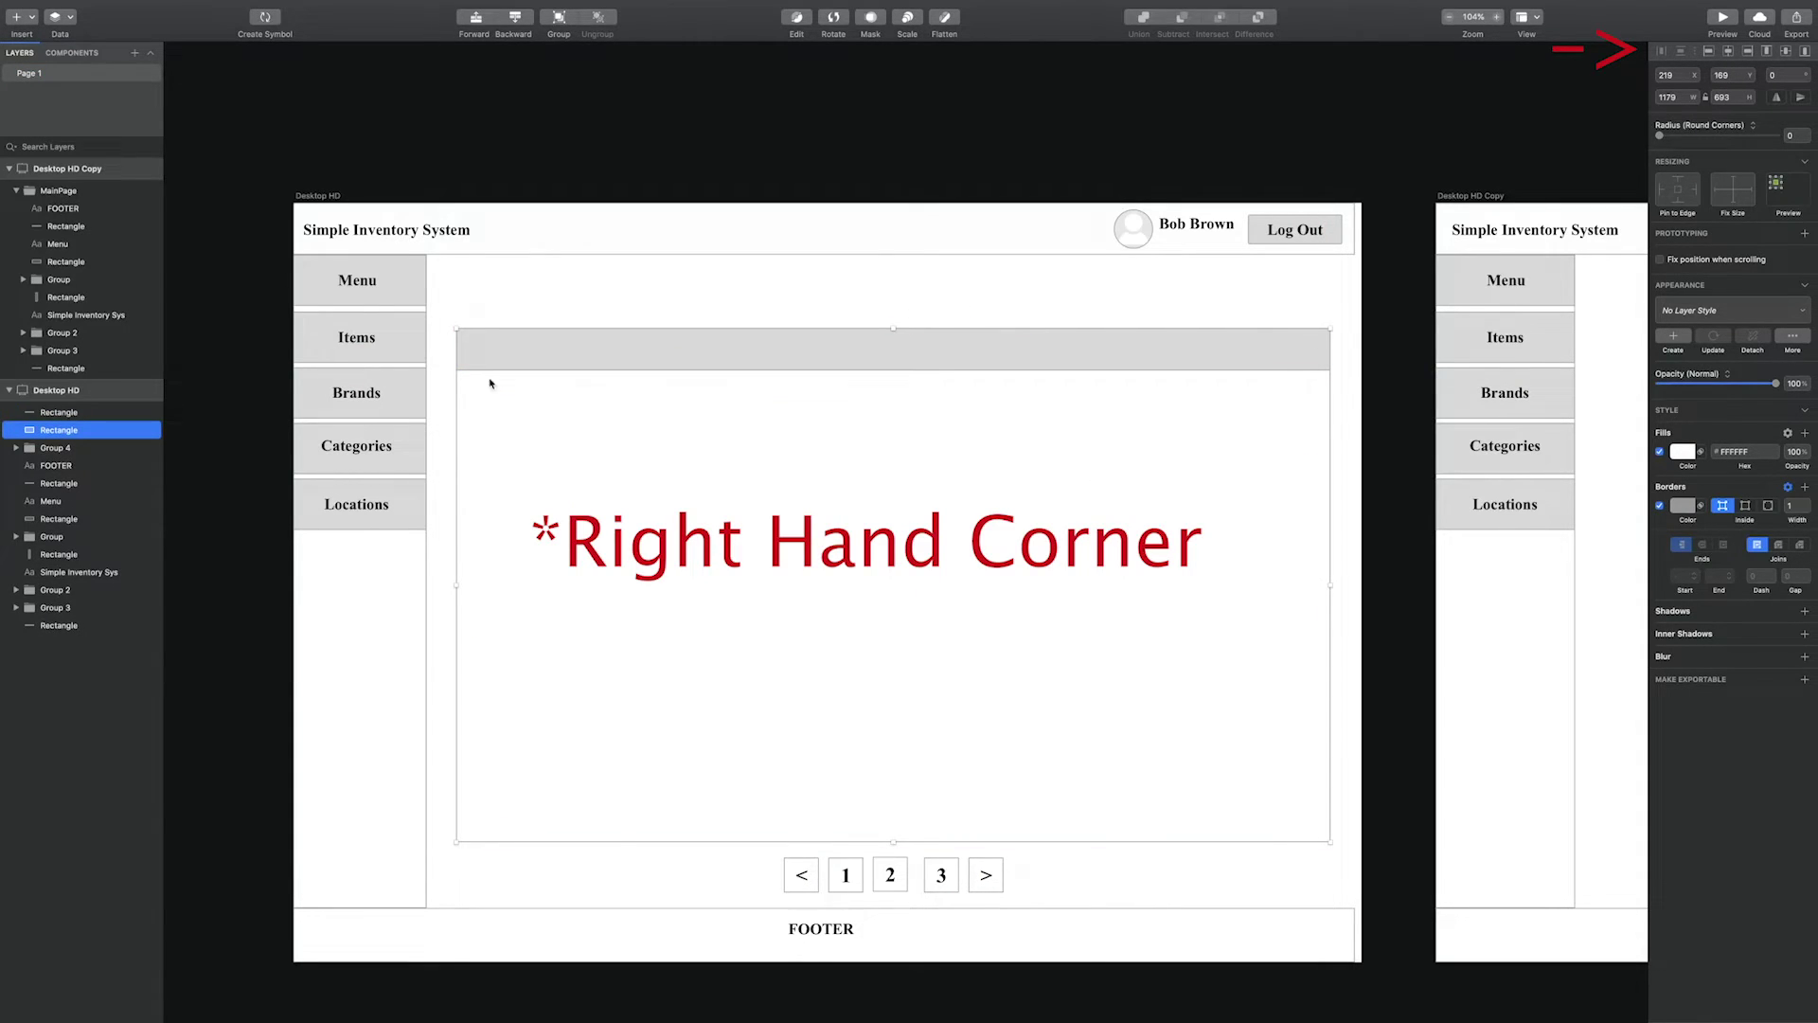
Add the heading text "Image" at the header bar's left end and stack it above the bar
key("t")
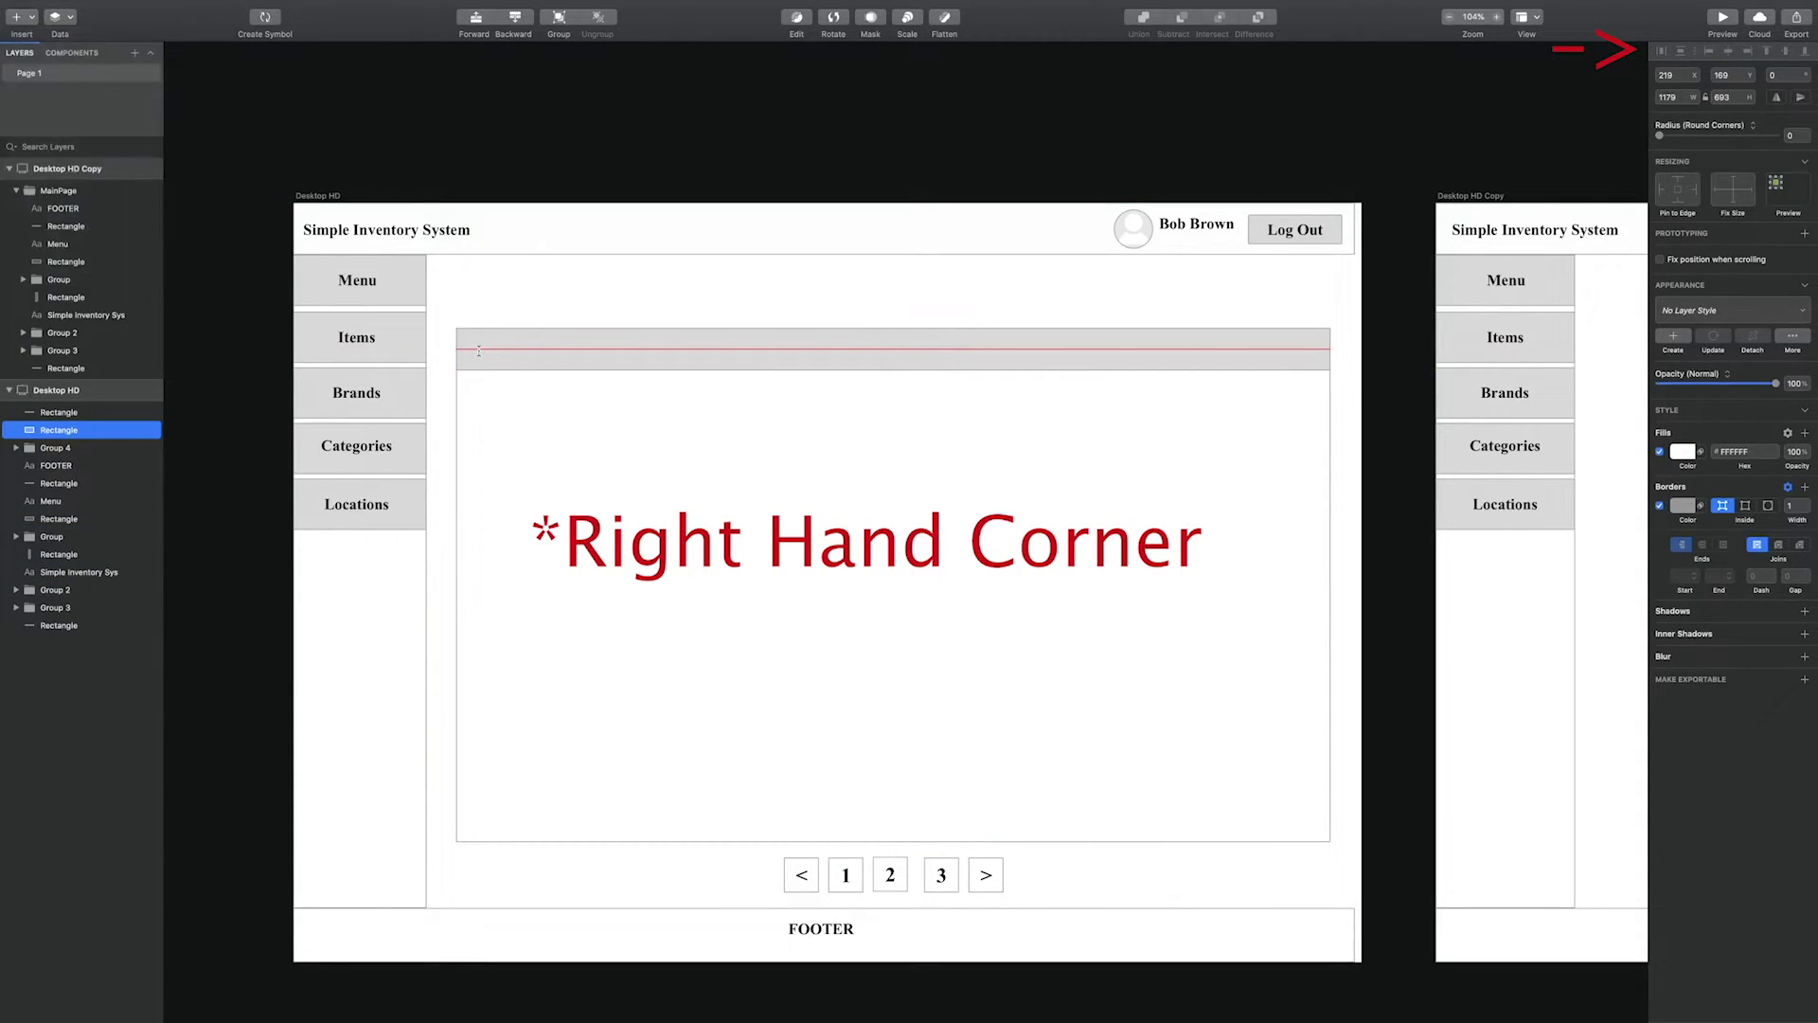
left_click(484, 343)
key("Escape")
right_click(500, 346)
left_click(535, 538)
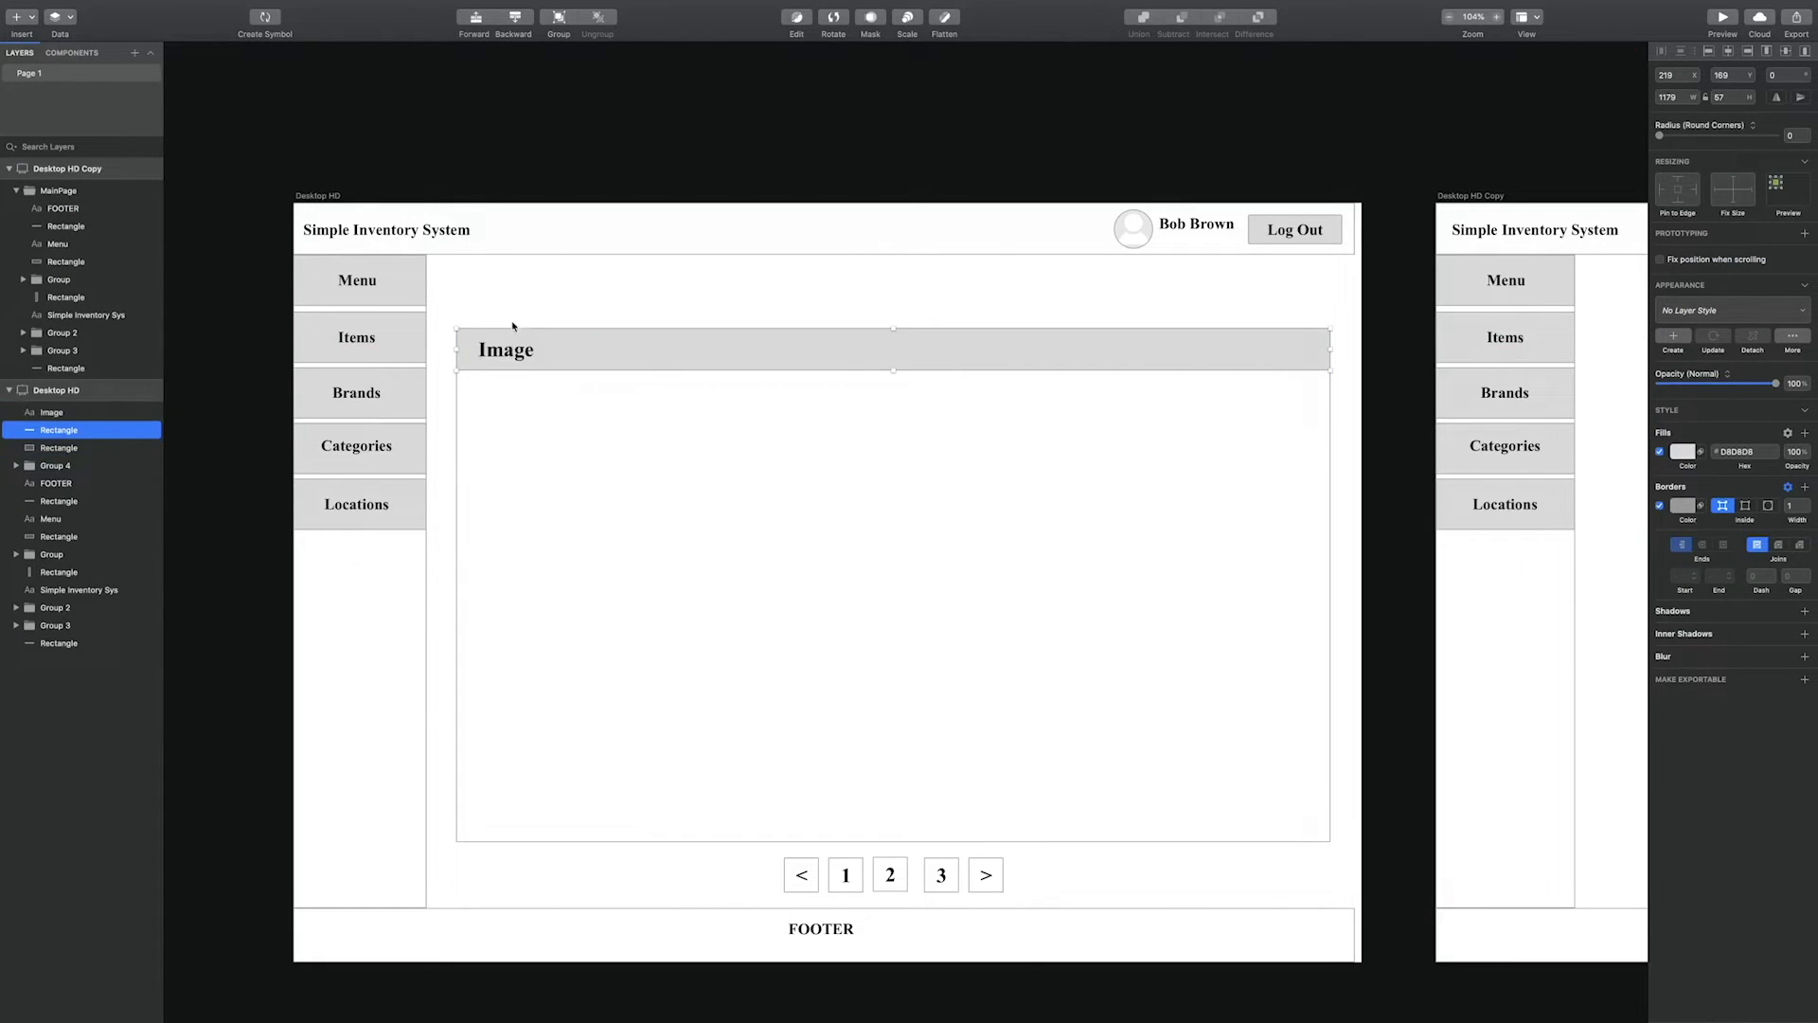
Duplicate the "Image" heading 120 px to the right and change the copy's text to "Item"
left_click(516, 349)
key("super+c")
key("super+v")
key("shift+Right")
key("shift+Right")
key("shift+Right")
key("shift+Right")
key("shift+Right")
key("shift+Right")
key("shift+Right")
key("shift+Right")
key("shift+Right")
key("shift+Right")
key("shift+Right")
key("shift+Right")
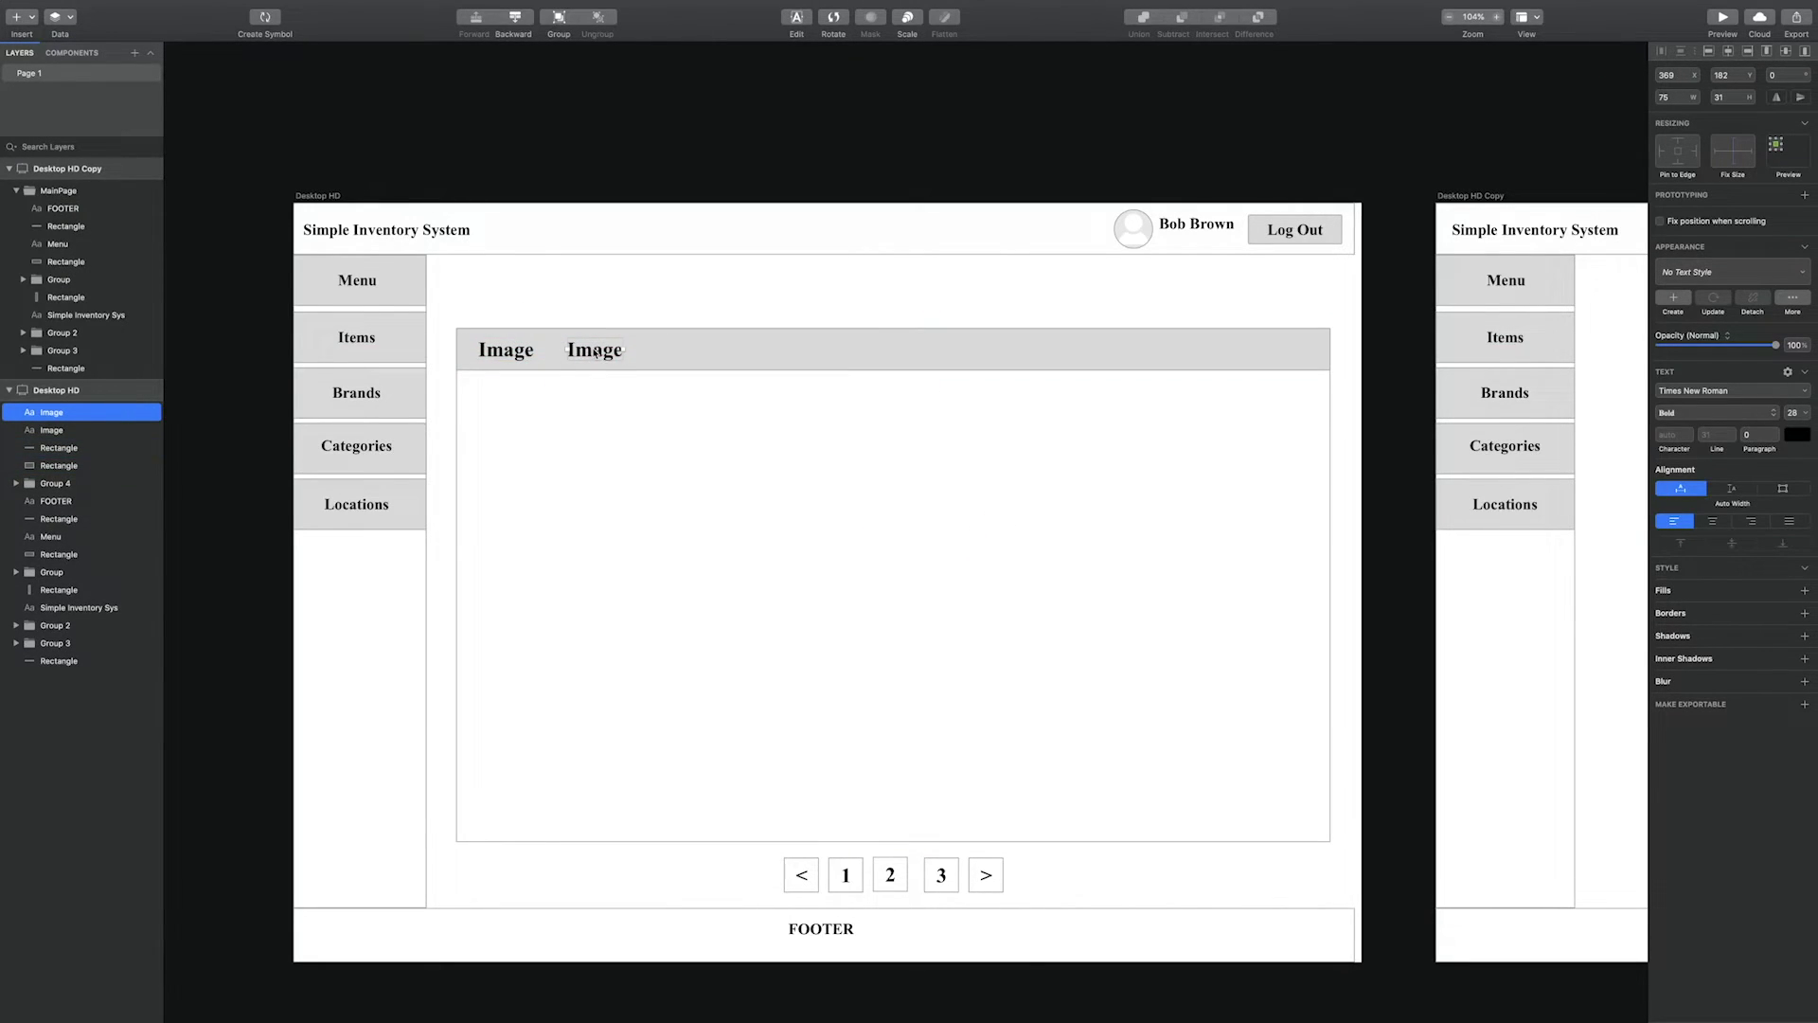
key("Return")
key("Escape")
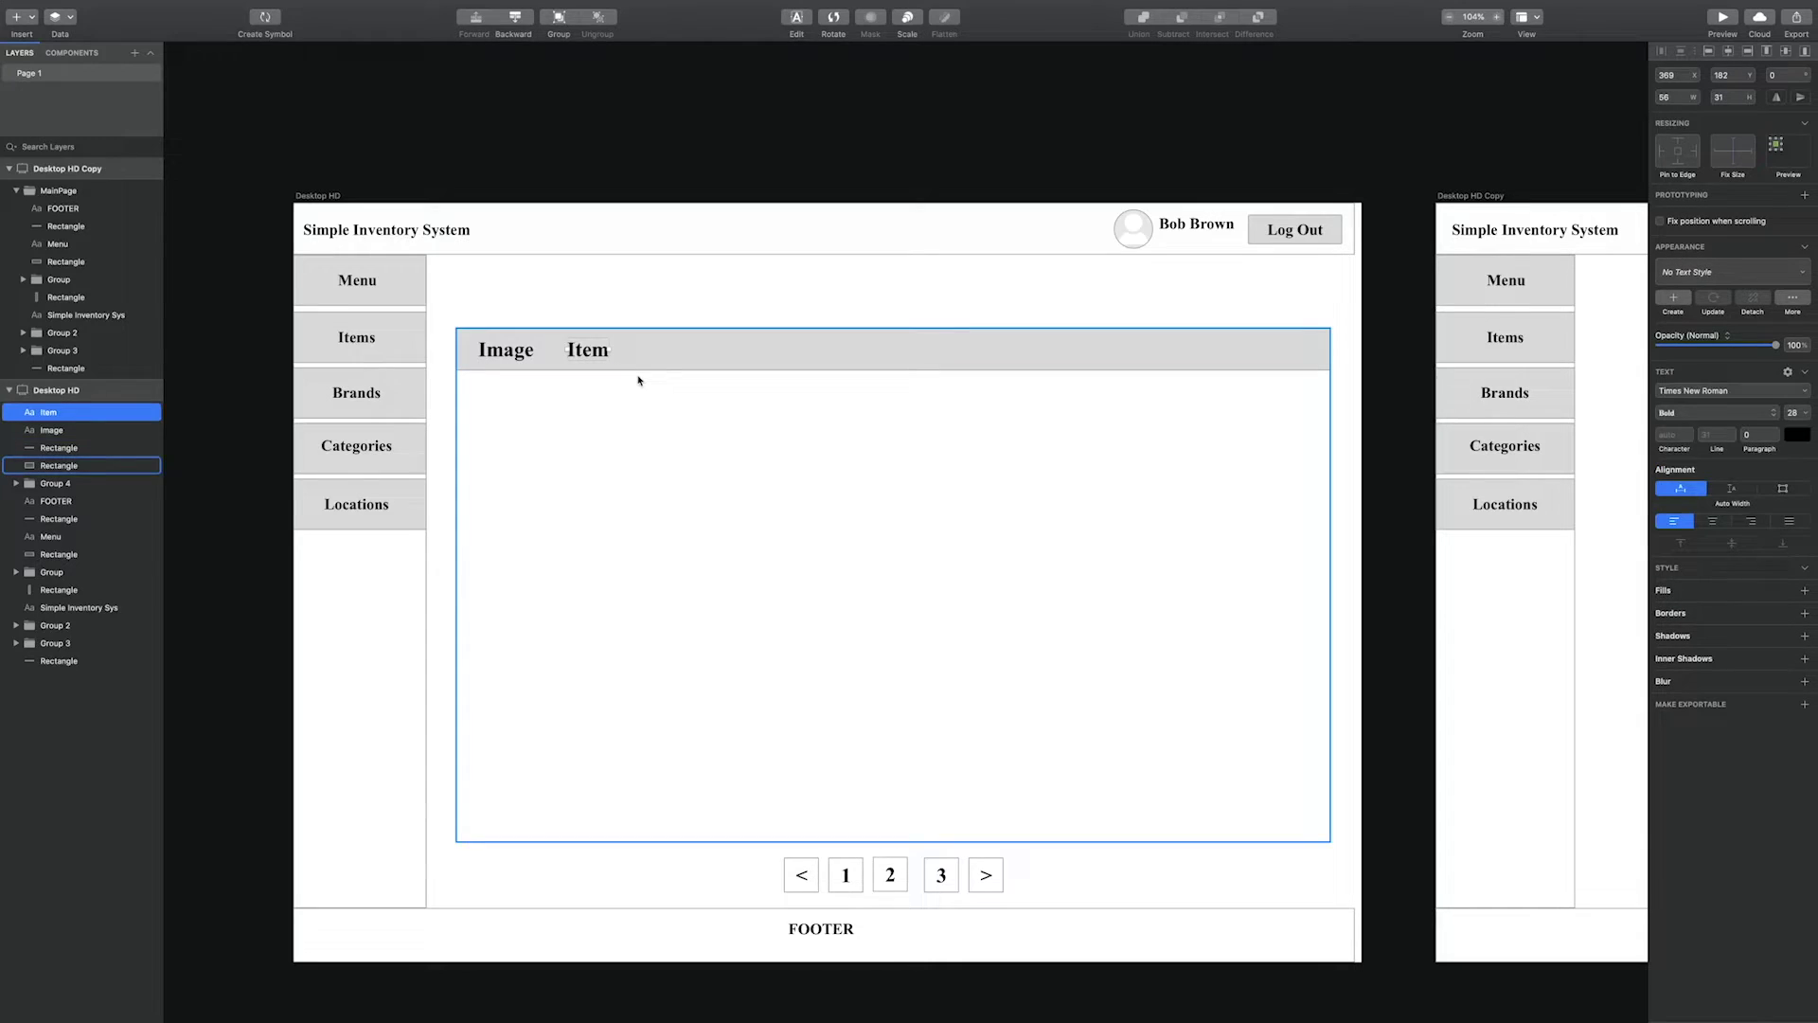
Duplicate the "Item" heading and move the copy right to X 559 in the header bar
key("super+c")
key("super+v")
key("shift+Right")
key("shift+Right")
key("shift+Right")
key("shift+Right")
key("shift+Right")
key("shift+Right")
key("shift+Right")
key("shift+Right")
key("shift+Right")
key("shift+Right")
key("shift+Right")
key("shift+Right")
key("shift+Right")
key("shift+Right")
key("shift+Right")
key("shift+Right")
key("shift+Right")
key("shift+Right")
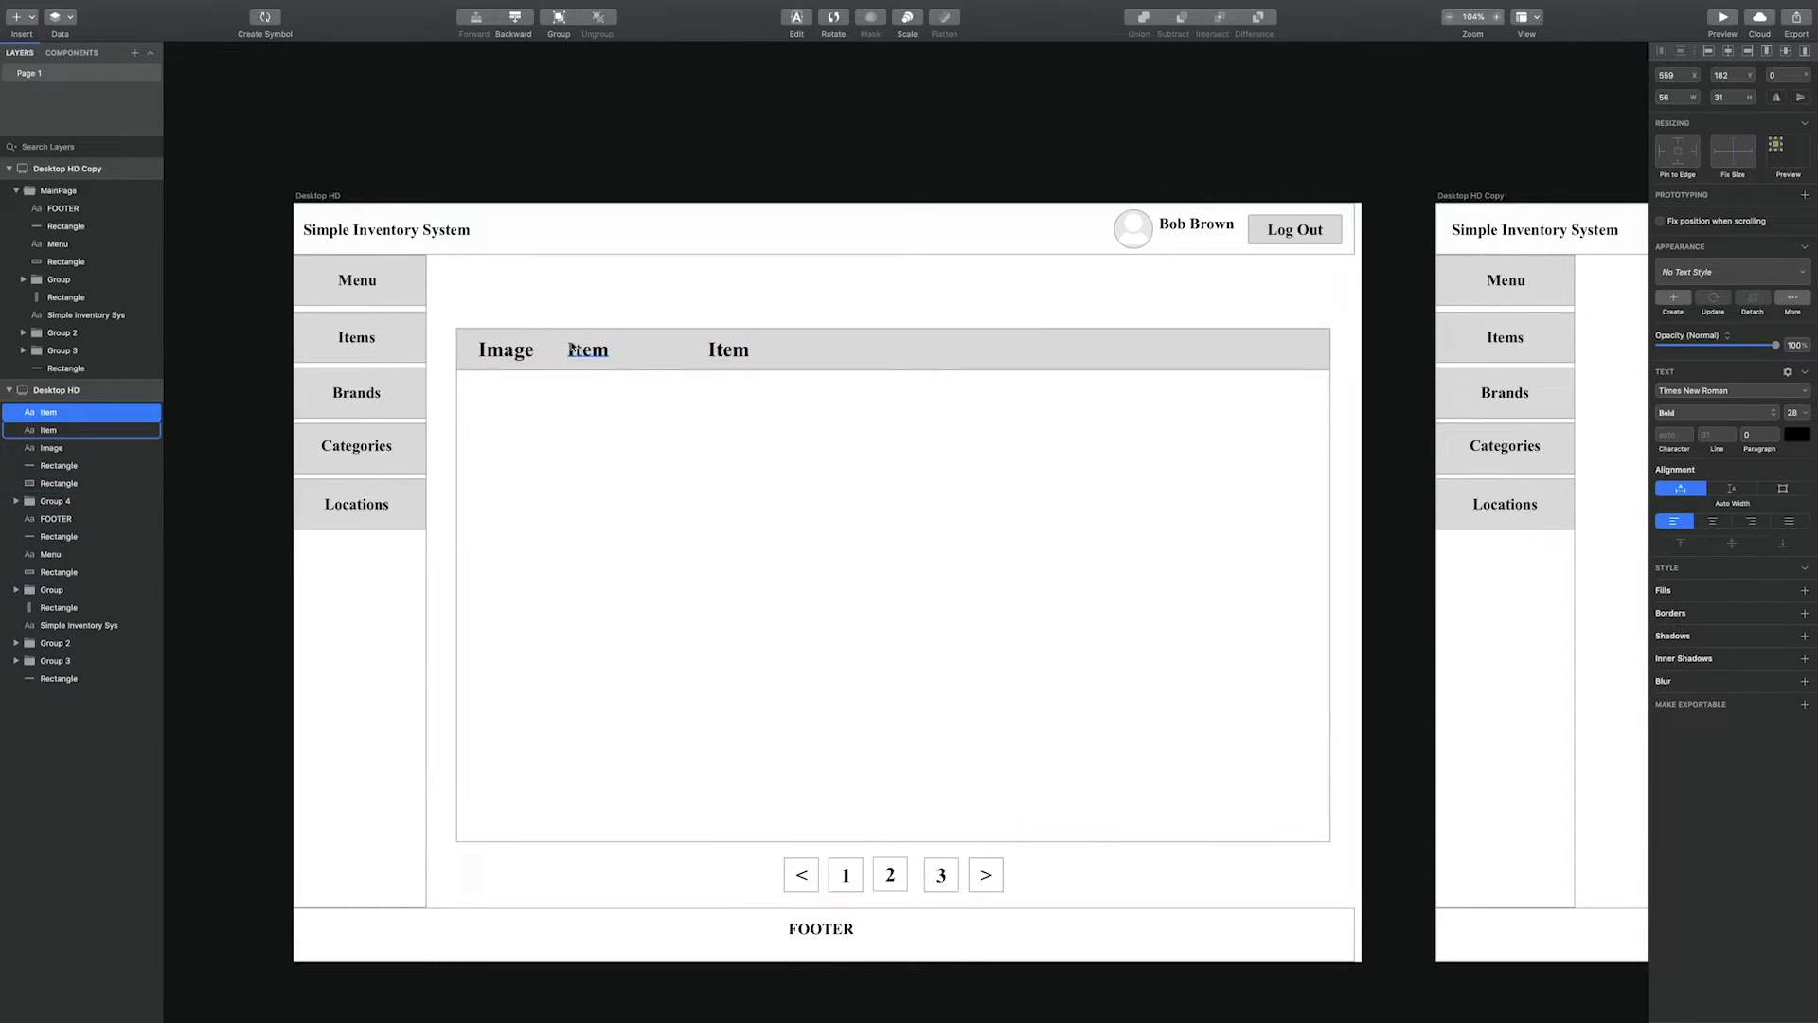
Move both "Item" headings 50 px to the right together
left_click(585, 351, "shift")
key("shift+Right")
key("shift+Right")
key("shift+Right")
key("shift+Right")
key("shift+Right")
key("shift+Right")
key("shift+Right")
key("shift+Right")
key("shift+Right")
key("shift+Left")
key("shift+Left")
key("shift+Left")
key("shift+Left")
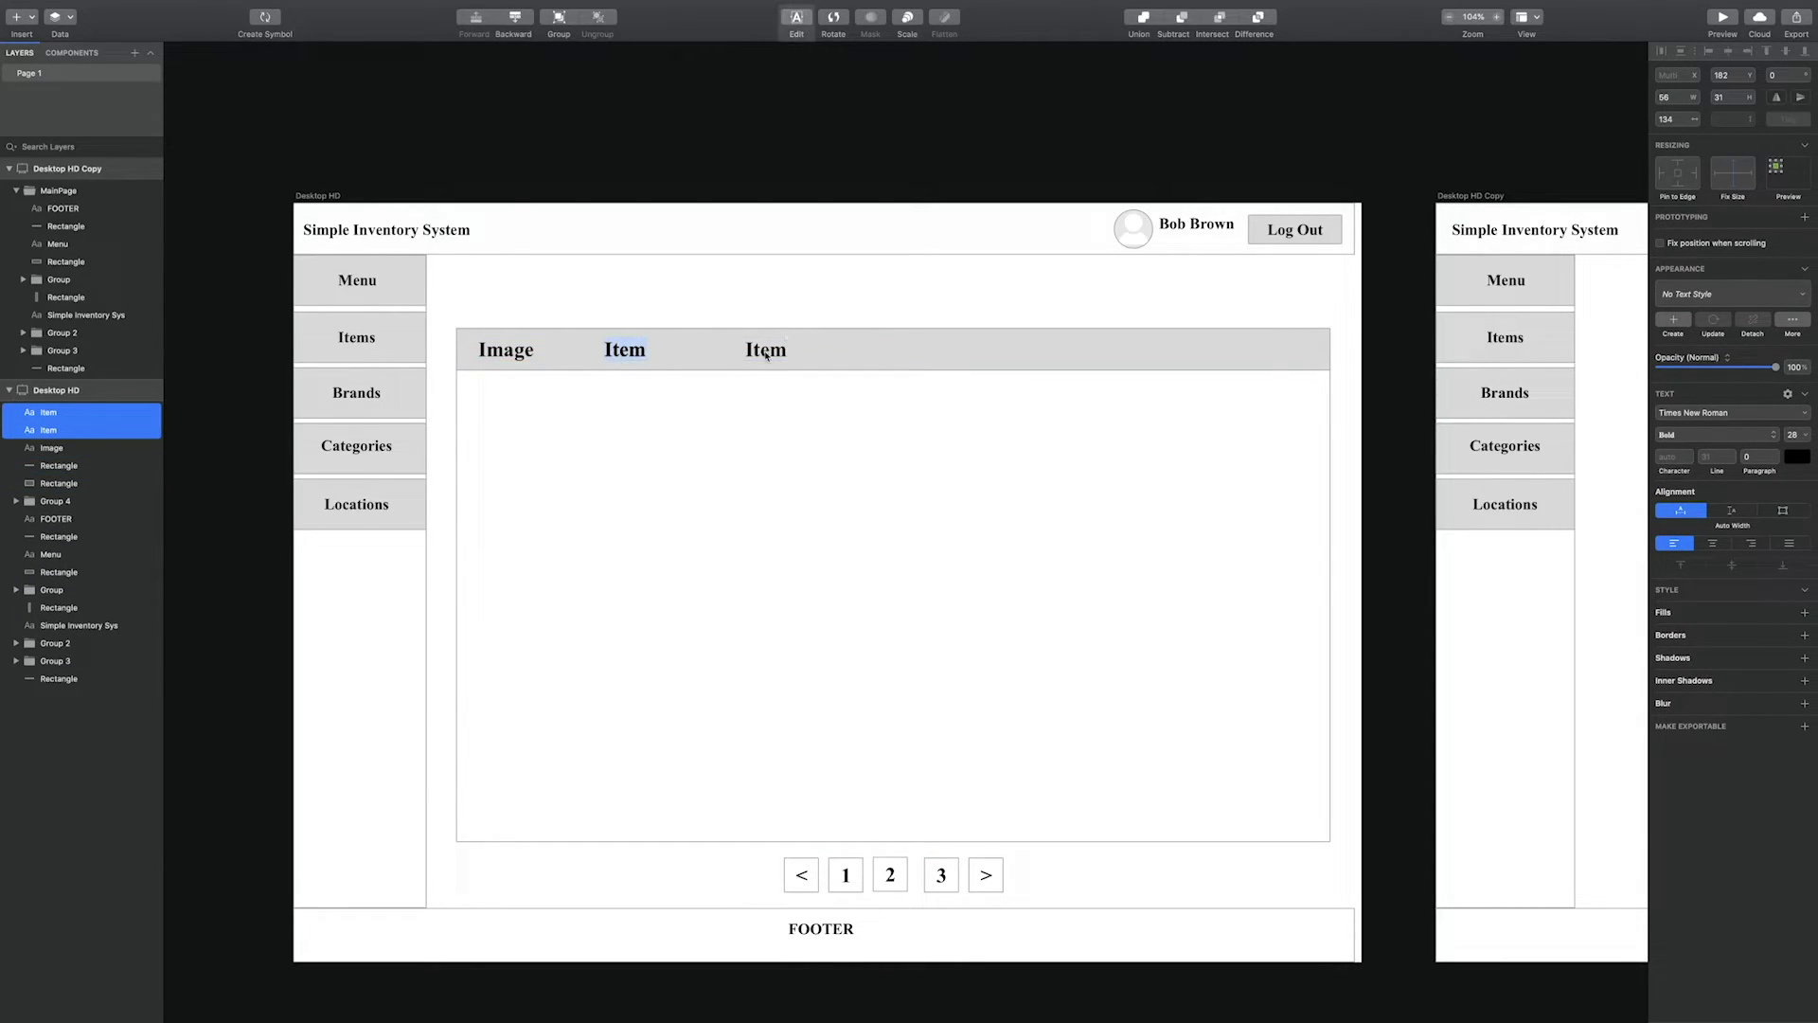
Change the text of the right-hand "Item" heading to "Brand"
left_click(766, 353)
double_click(766, 353)
type("Brand")
key("Escape")
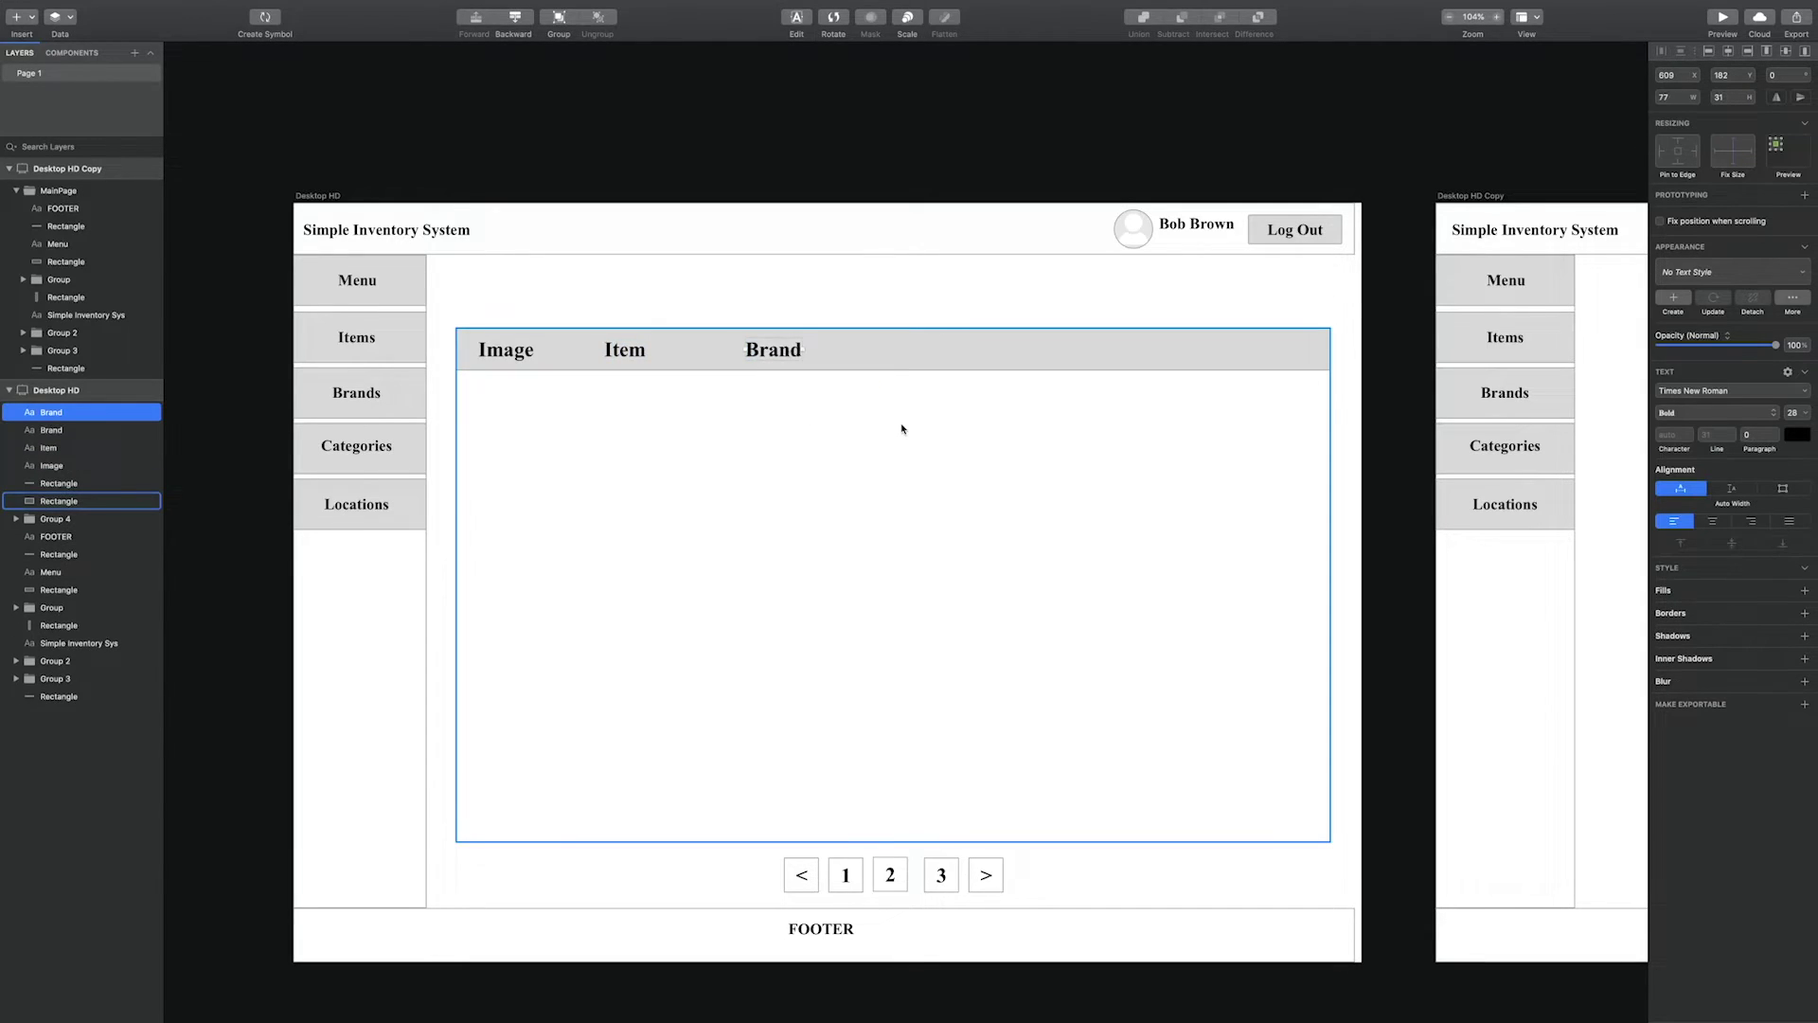
Place a copy of the "Brand" heading at X 819 and change its text to "Barcode"
key("shift+Right")
key("shift+Right")
key("shift+Right")
key("shift+Right")
key("shift+Right")
key("shift+Right")
key("shift+Right")
key("shift+Right")
key("shift+Right")
key("shift+Right")
key("shift+Right")
key("shift+Right")
key("shift+Right")
double_click(928, 351)
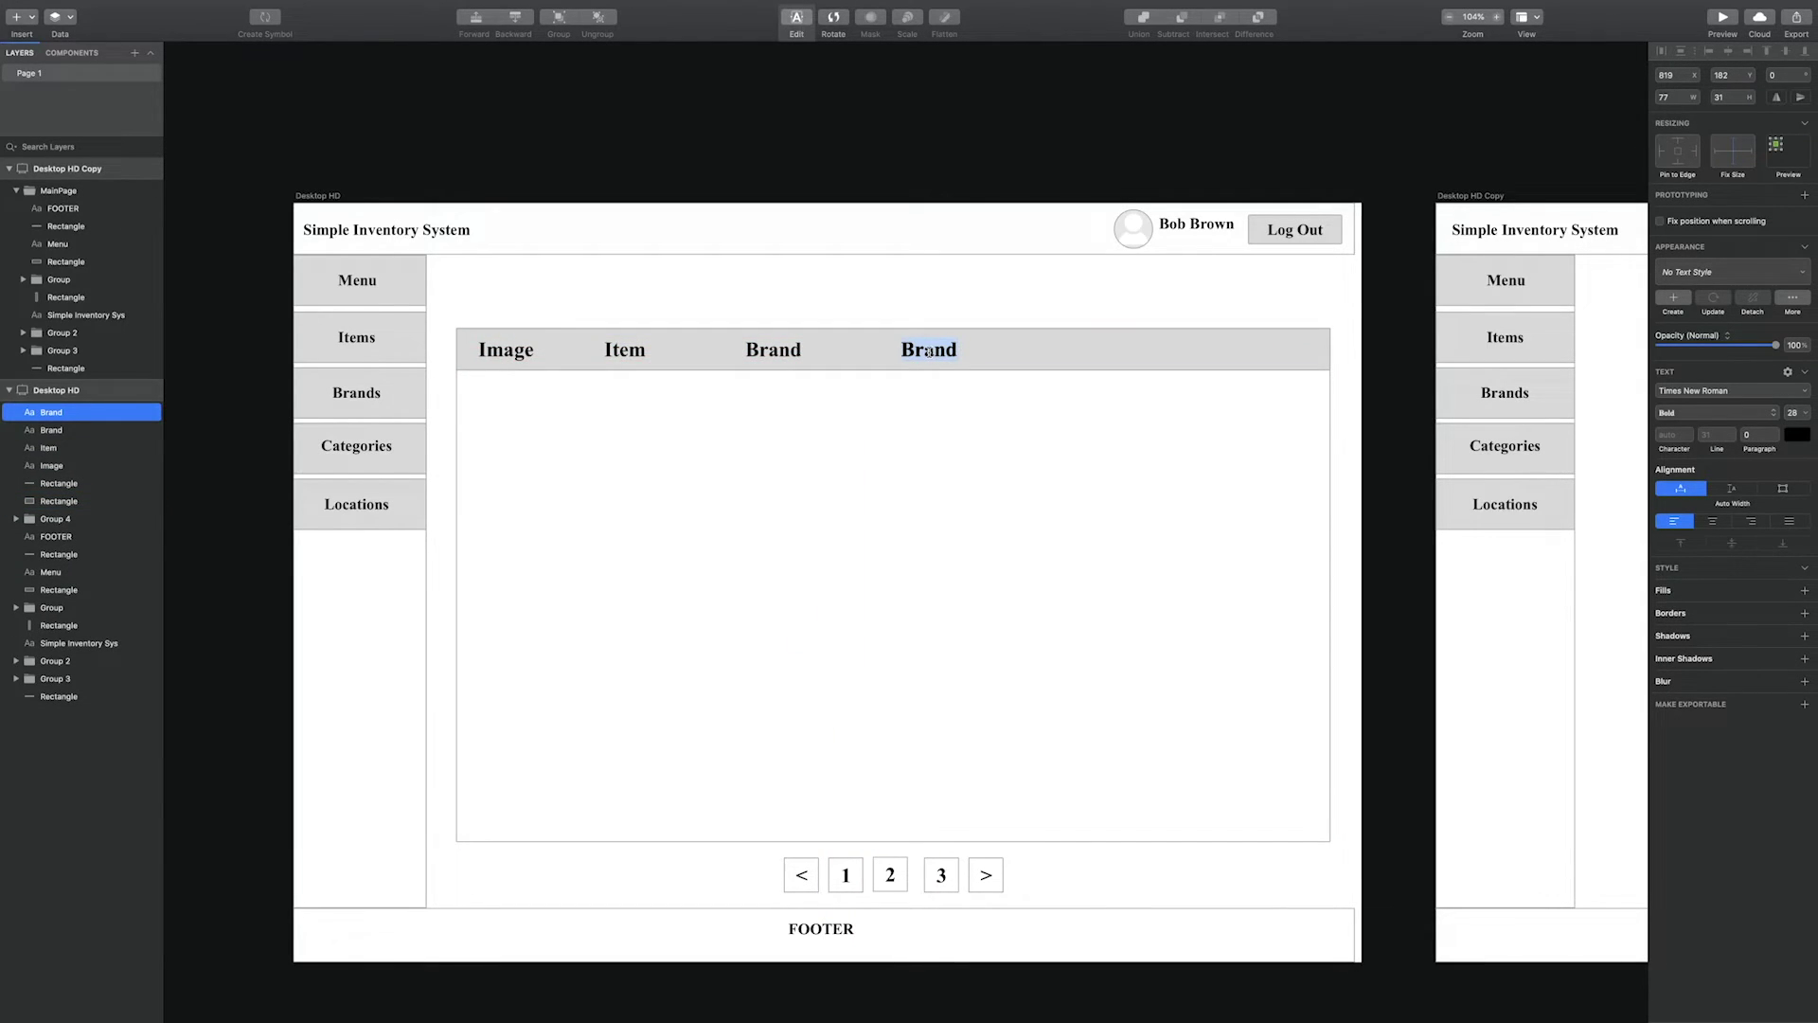
left_click(934, 417)
left_click(928, 353)
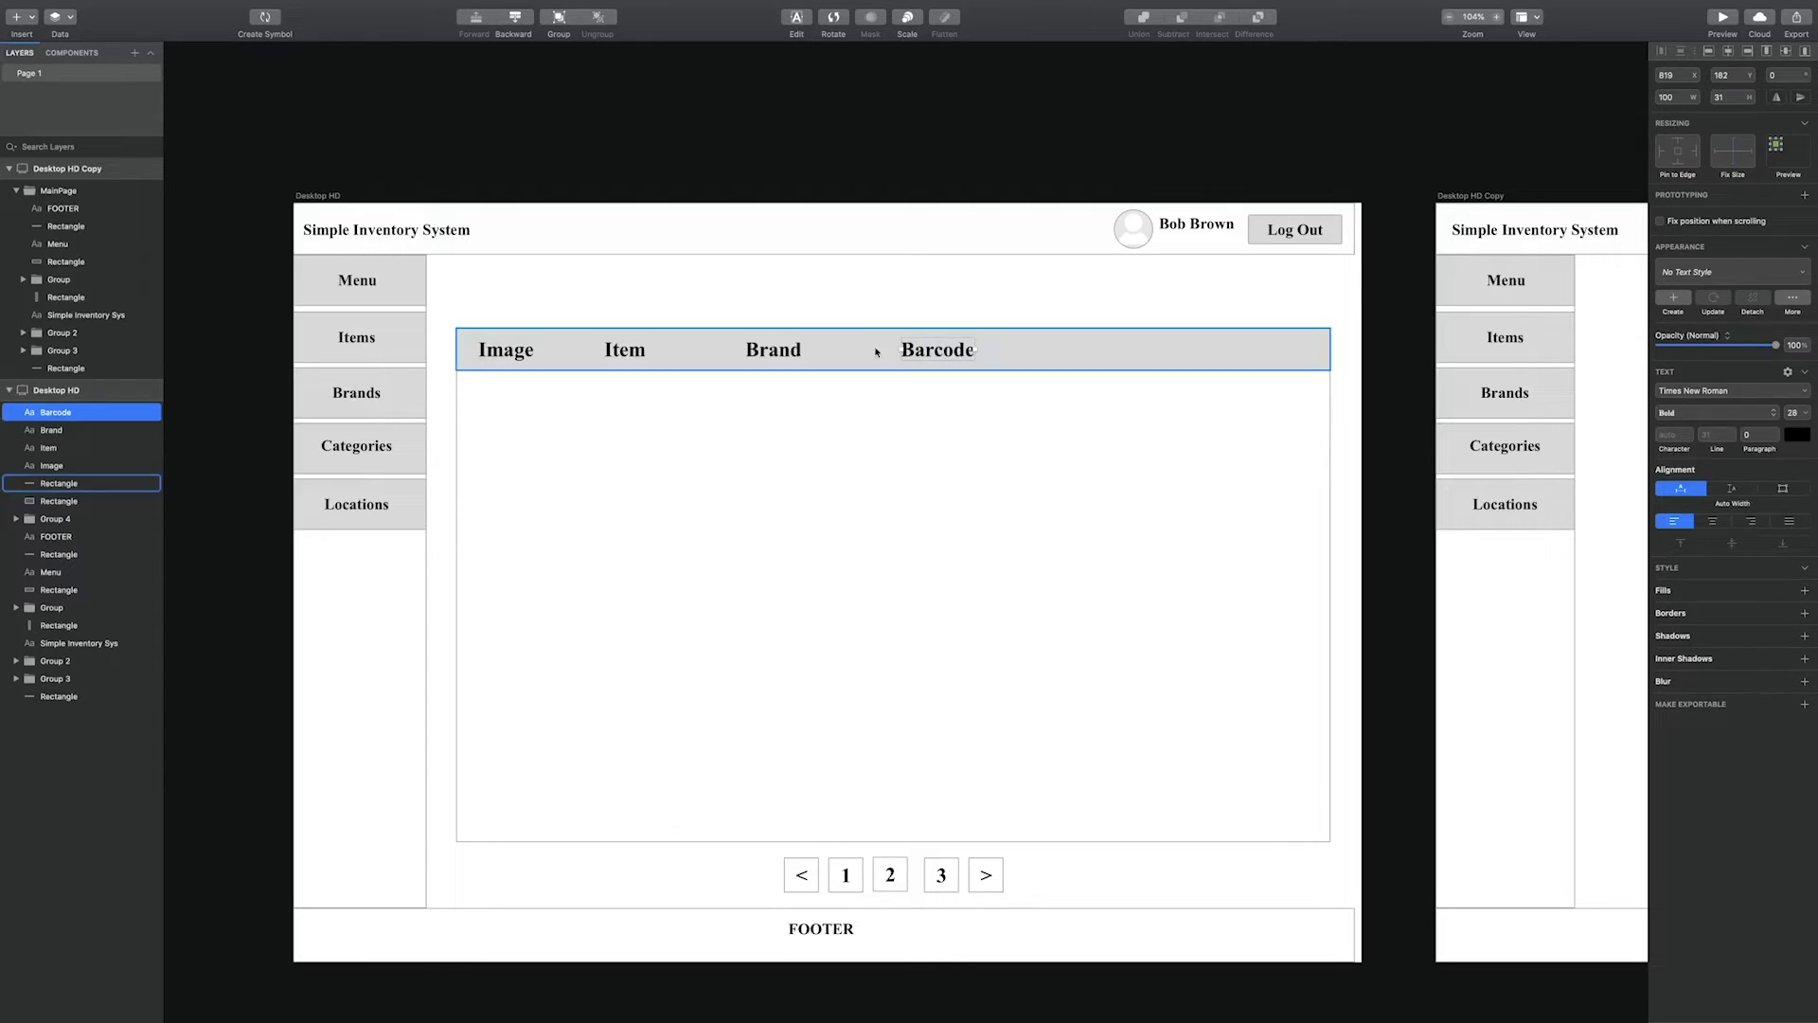
Move the "Brand" and "Barcode" headings left, closing the gaps between them and the "Item" heading
left_click(788, 354, "shift")
key("shift+Left")
key("shift+Left")
key("shift+Left")
key("shift+Left")
key("shift+Left")
key("shift+Left")
mouse_move(884, 358)
left_mouse_down()
mouse_move(900, 355)
mouse_move(864, 355)
left_mouse_up()
left_click(836, 426)
left_click(897, 397)
left_click(890, 359)
Duplicate the "Barcode" heading to its right at X 879 and change the copy's text to "Quantity"
key("super+d")
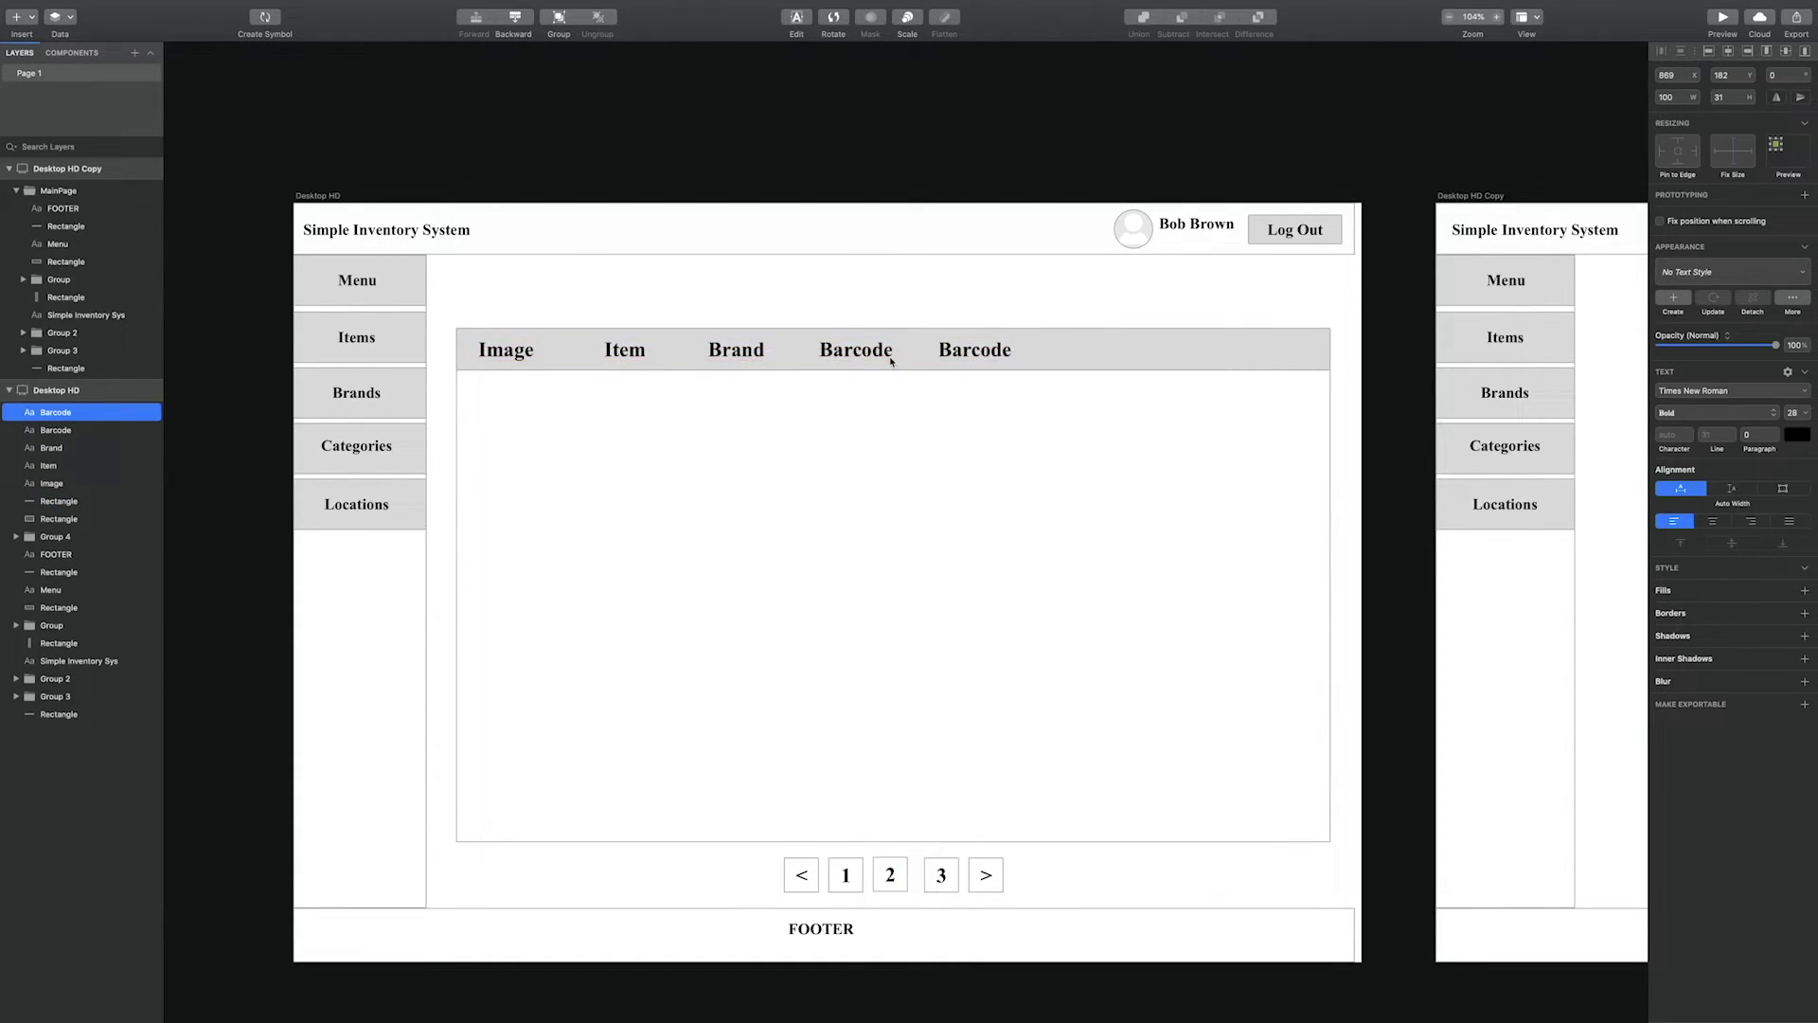
double_click(975, 354)
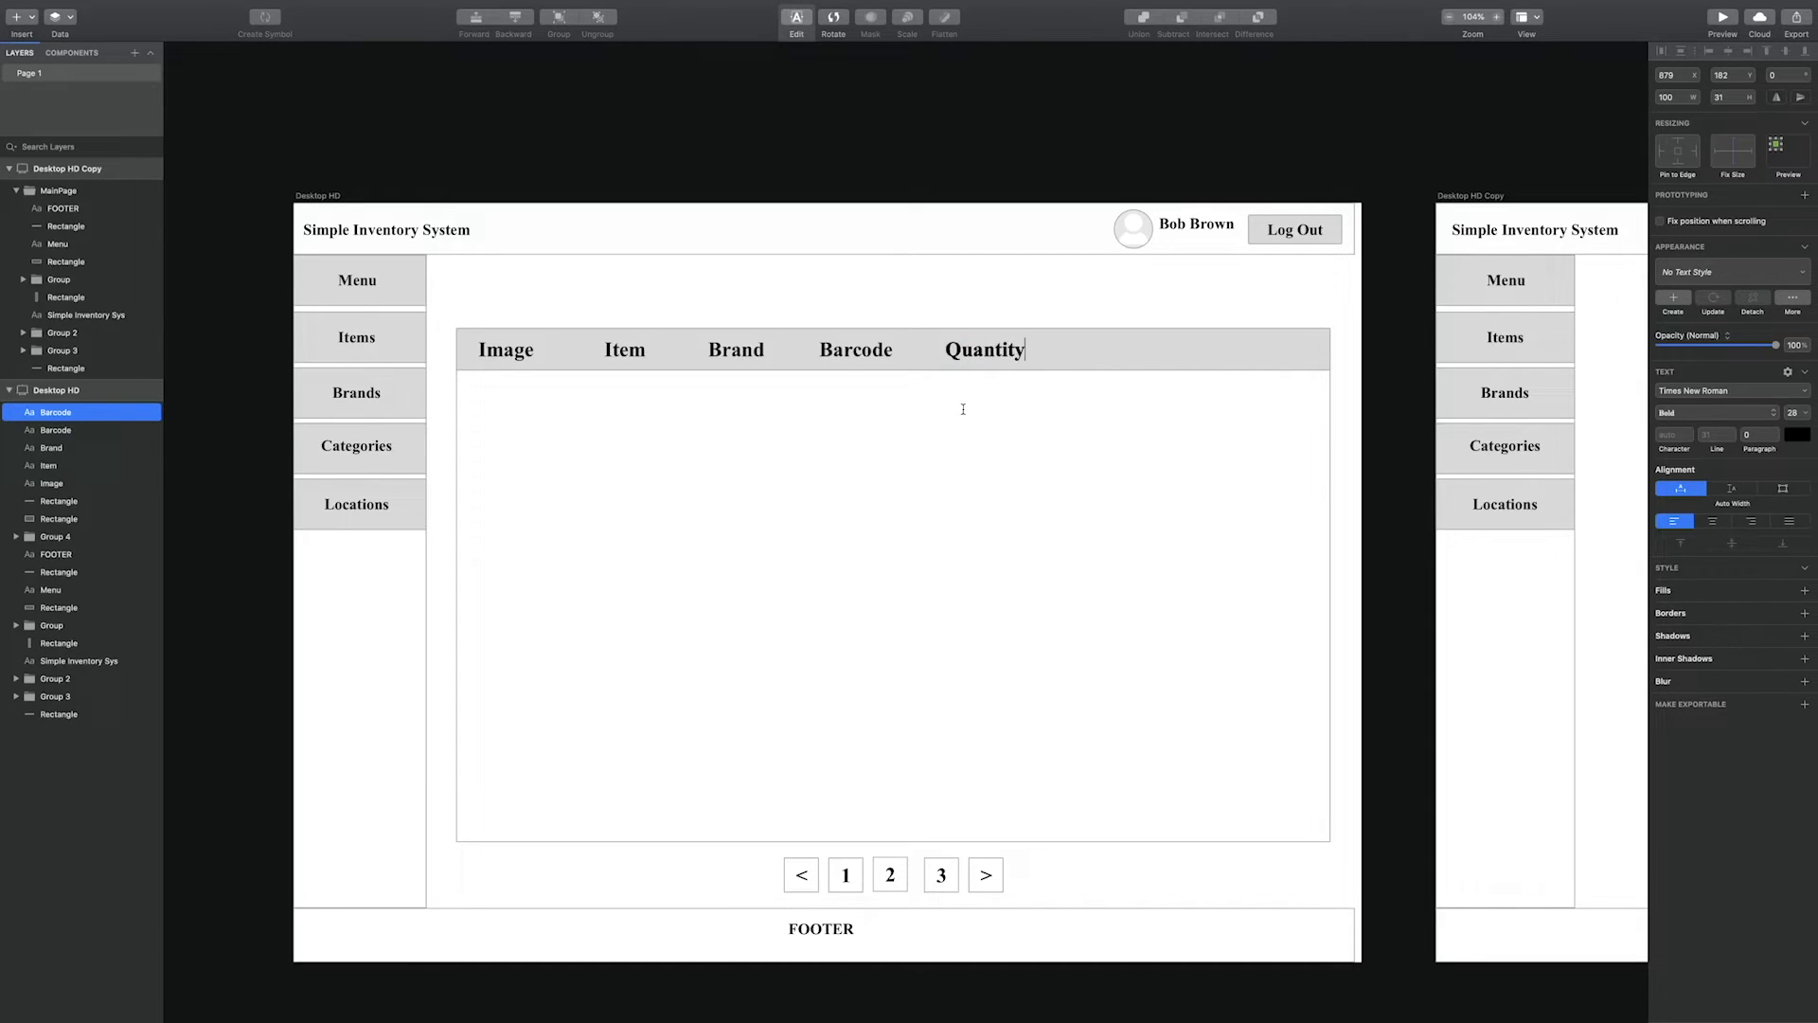
key("Escape")
Duplicate the "Quantity" heading to X 1069 and change the copy's text to "Status"
left_click_drag(968, 352, 1109, 351, "alt")
double_click(1108, 351)
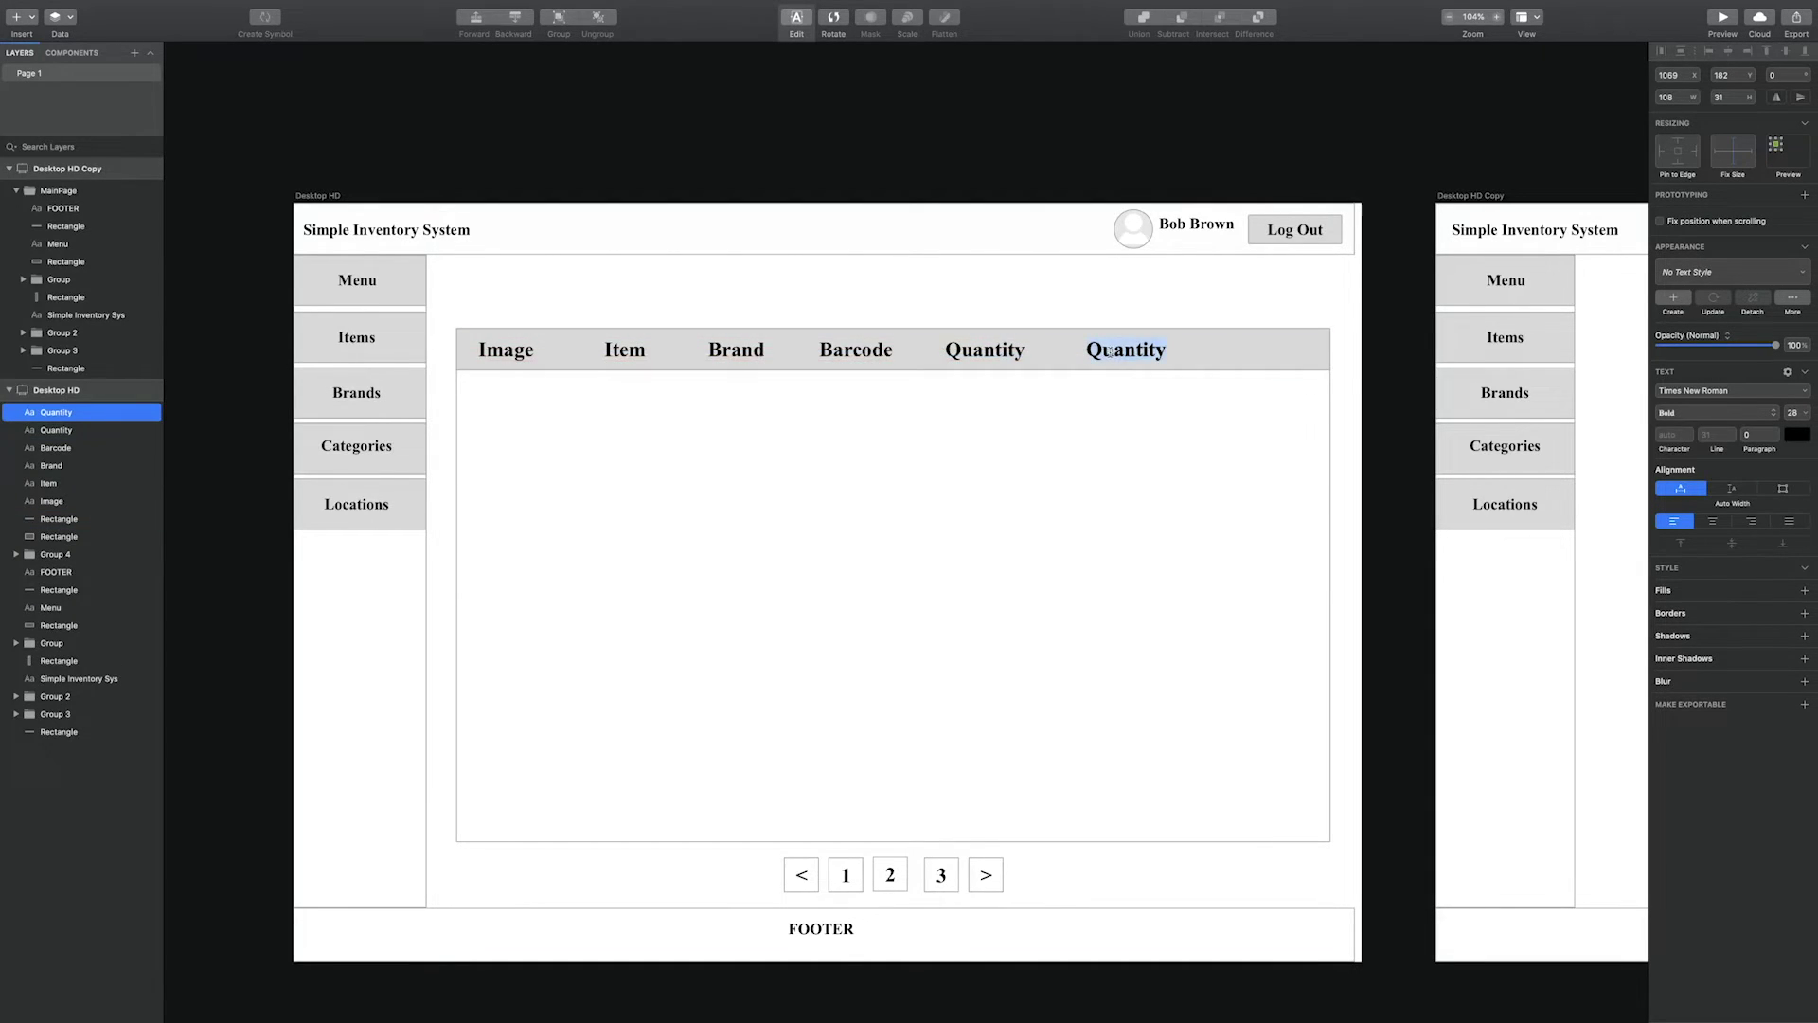
type("Status")
left_click(739, 372)
Move the Brand, Barcode, Quantity and Status headings 110 px right, and the Item heading about 50 px right
left_click(739, 356)
left_click(856, 353, "shift")
left_click(984, 353, "shift")
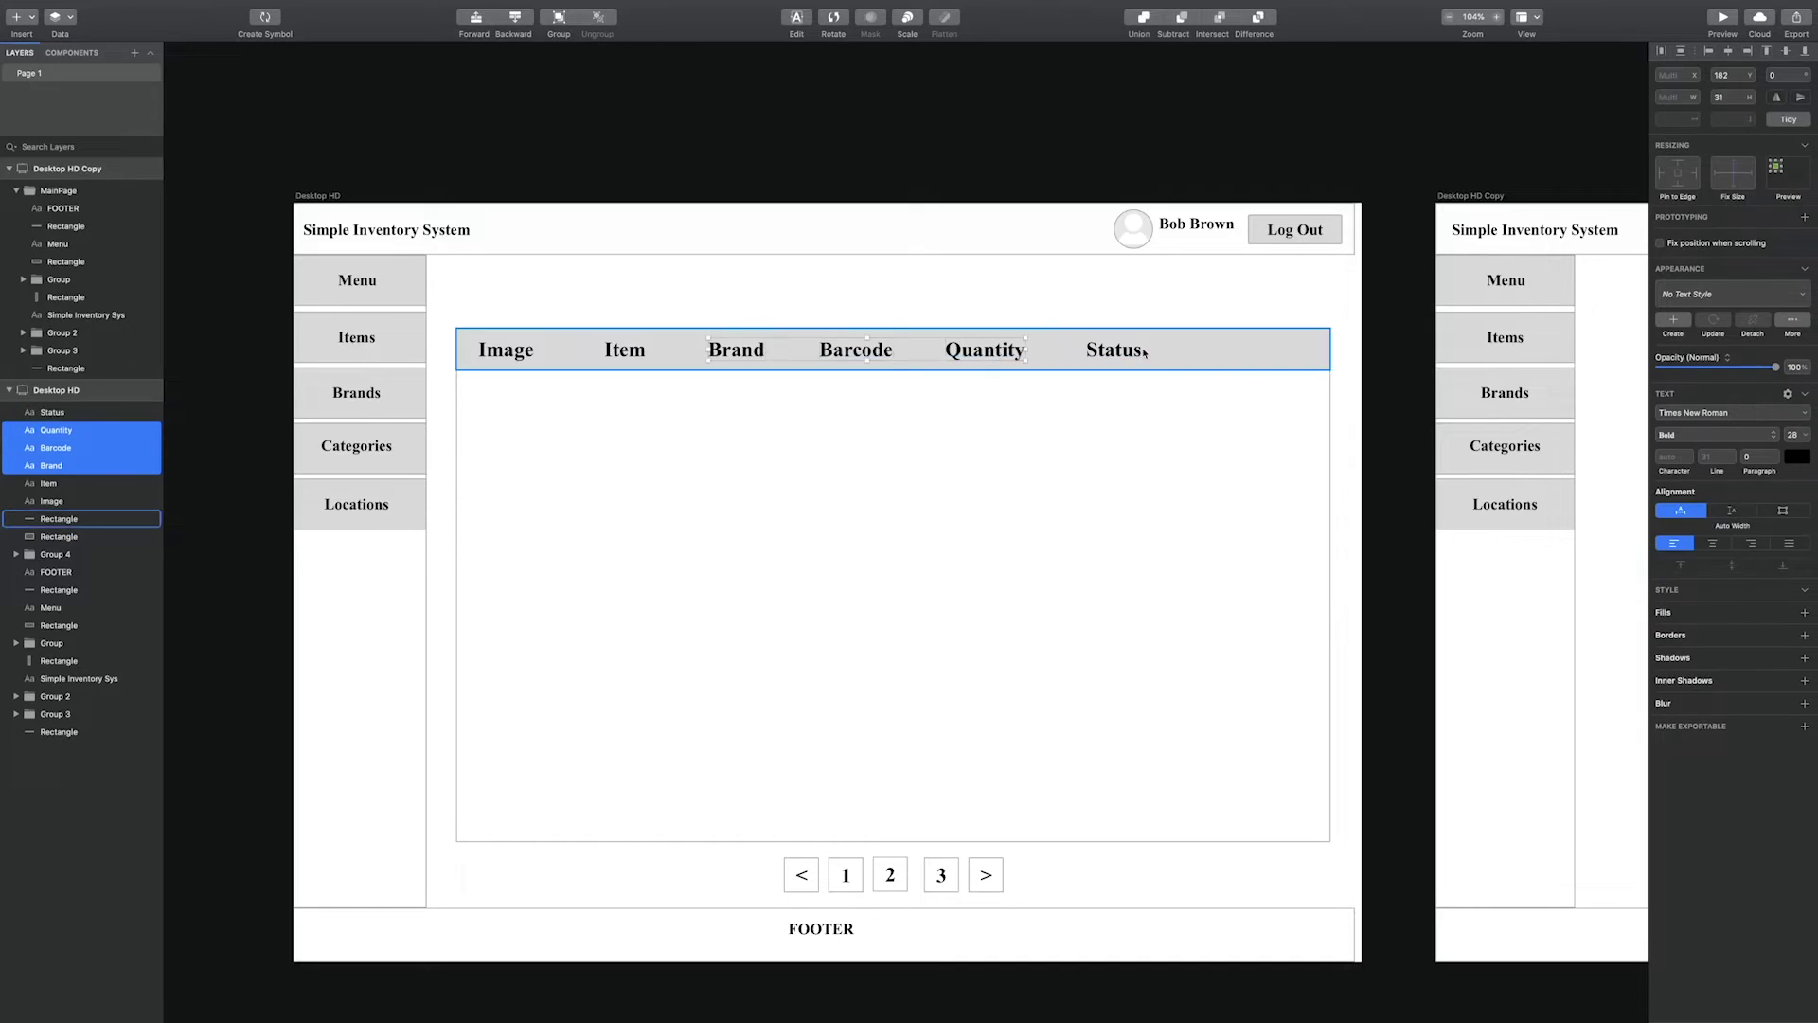
left_click(1137, 353, "shift")
key("shift+Right")
key("shift+Right")
key("shift+Right")
key("shift+Right")
key("shift+Right")
key("shift+Right")
key("shift+Right")
key("shift+Right")
key("shift+Right")
key("shift+Right")
key("shift+Right")
left_click_drag(625, 353, 663, 353)
left_click(675, 471)
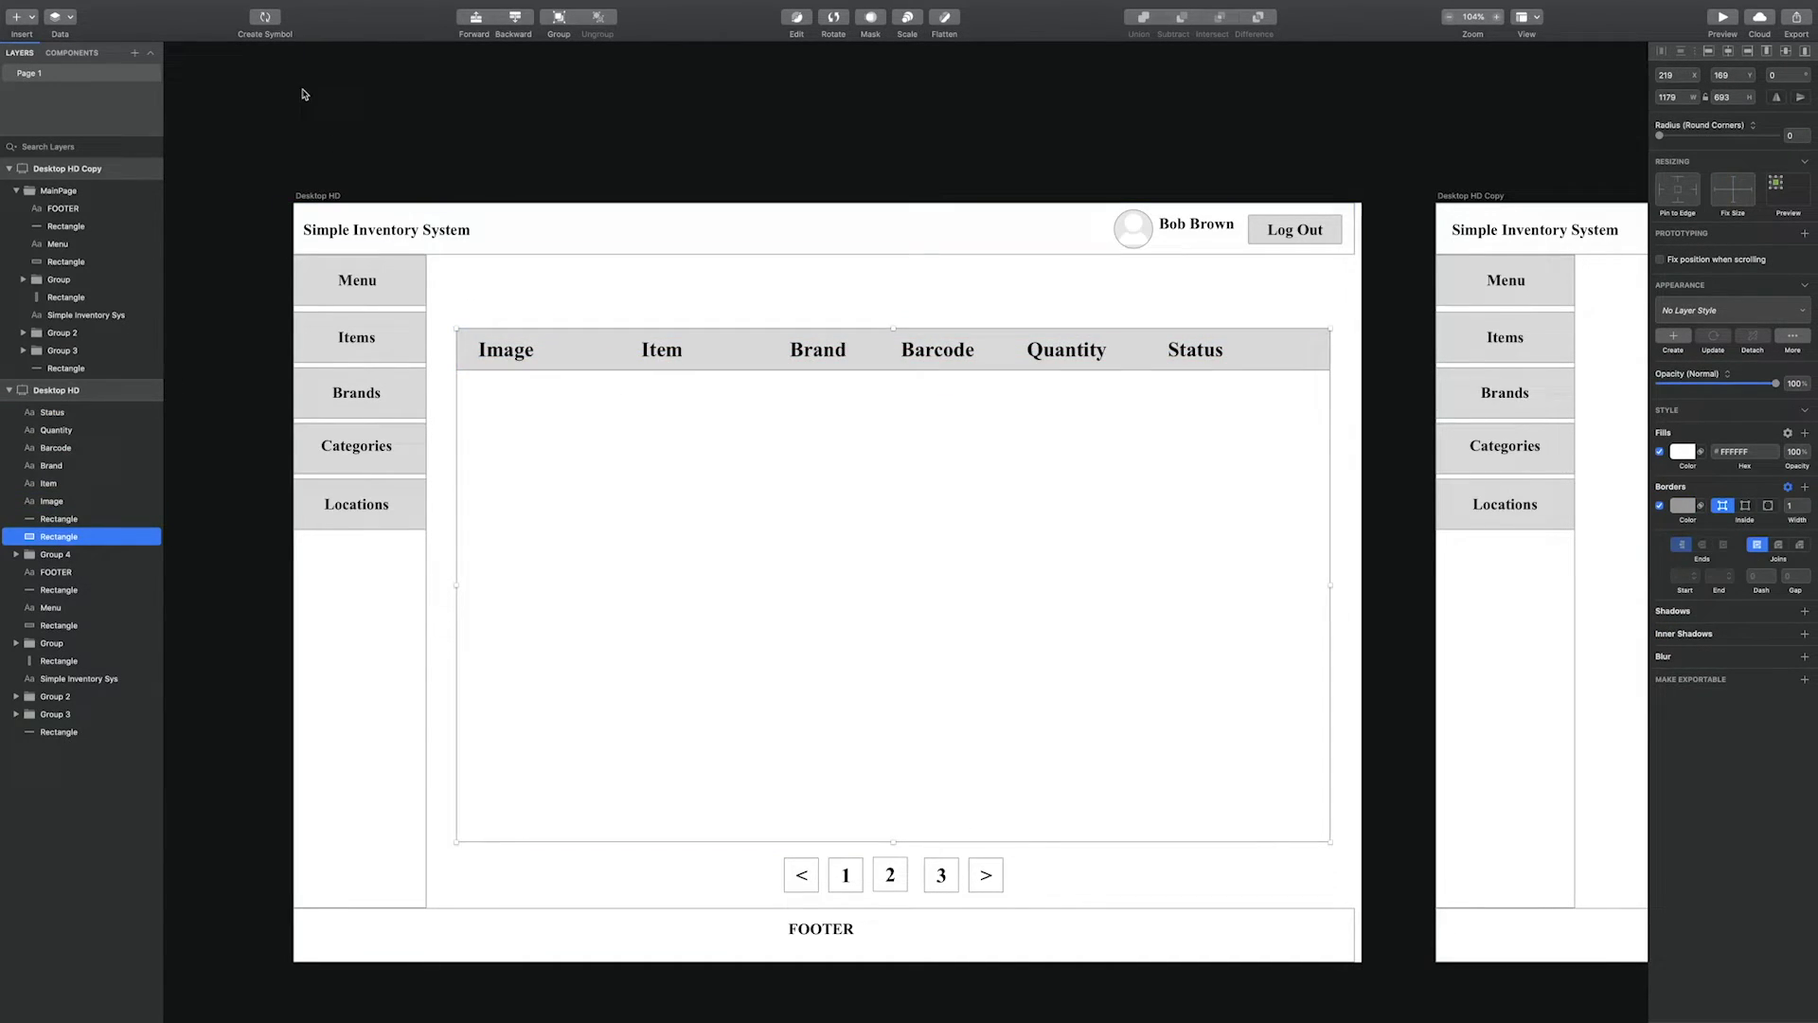
Draw a full-width table row rectangle of about 1179 × 88 directly below the header bar and fill it with white FFFFFF
left_click(22, 18)
mouse_move(61, 40)
left_click(207, 39)
left_click_drag(456, 370, 1330, 435)
left_click(1683, 451)
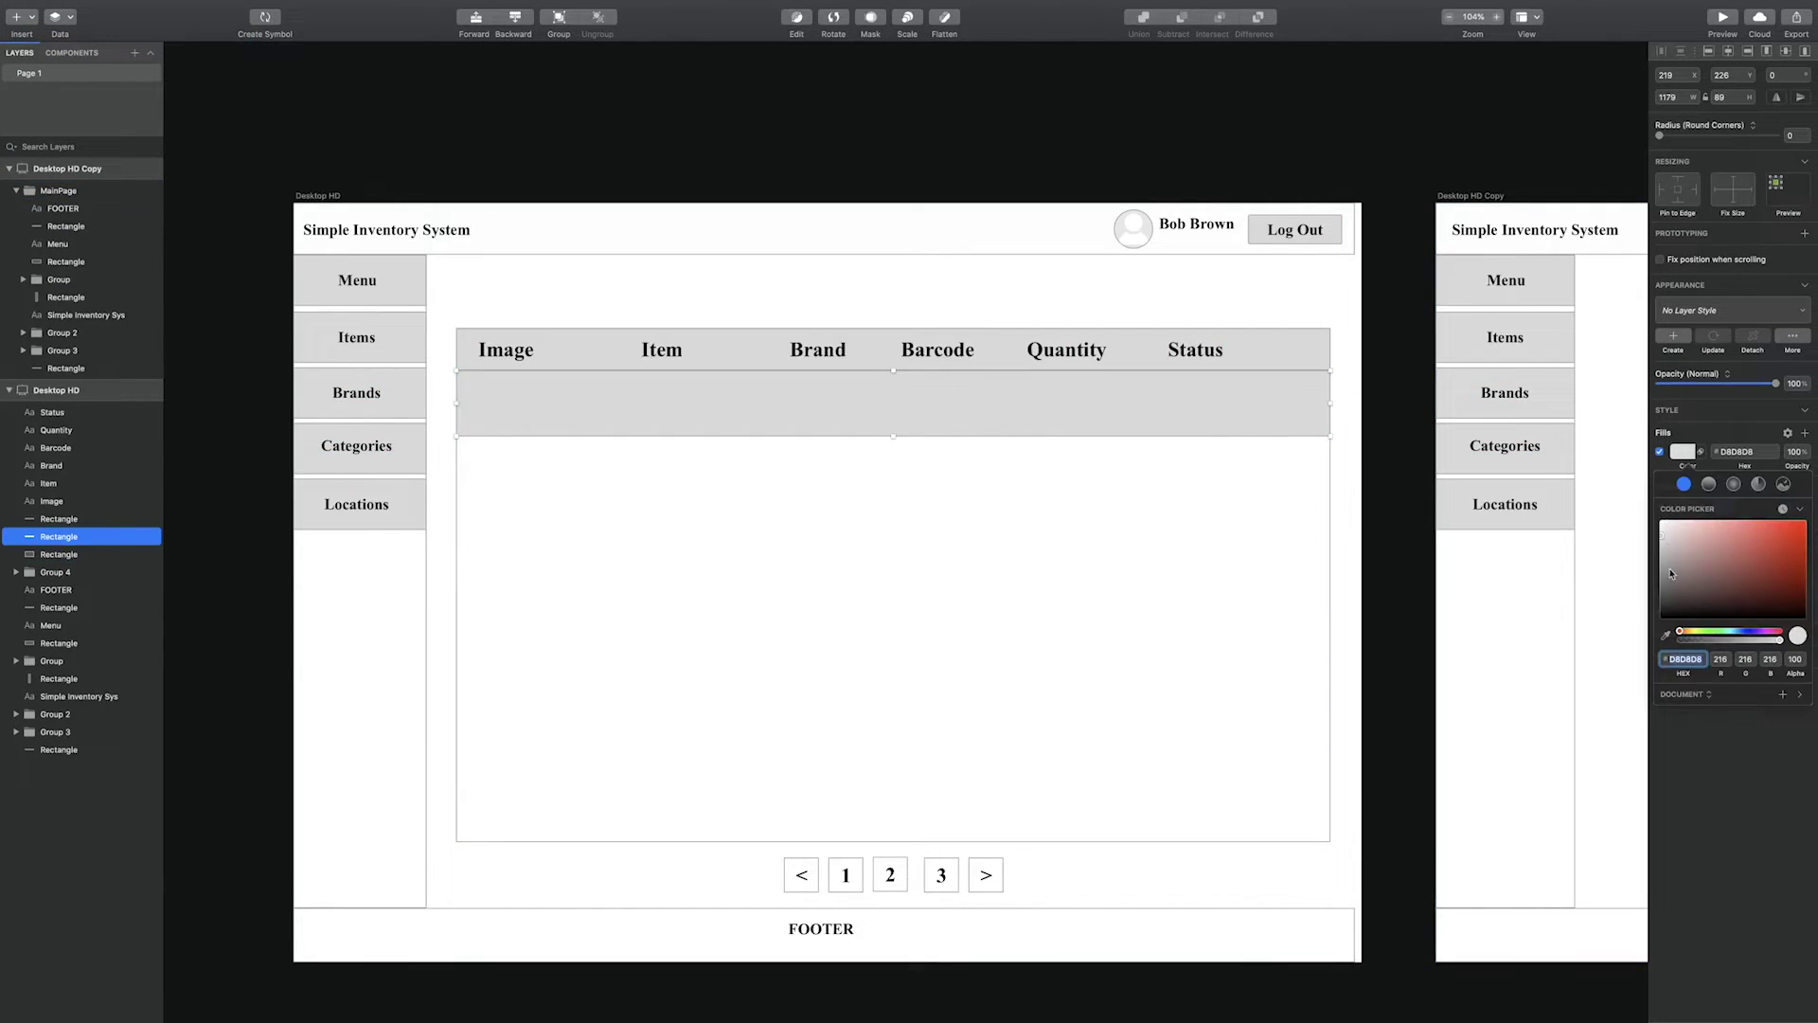
Move the white row rectangle down to Y 234, leaving a small gap under the header, and increase its height to about 98
left_click_drag(654, 424, 655, 430)
left_click(678, 475)
left_click(683, 422)
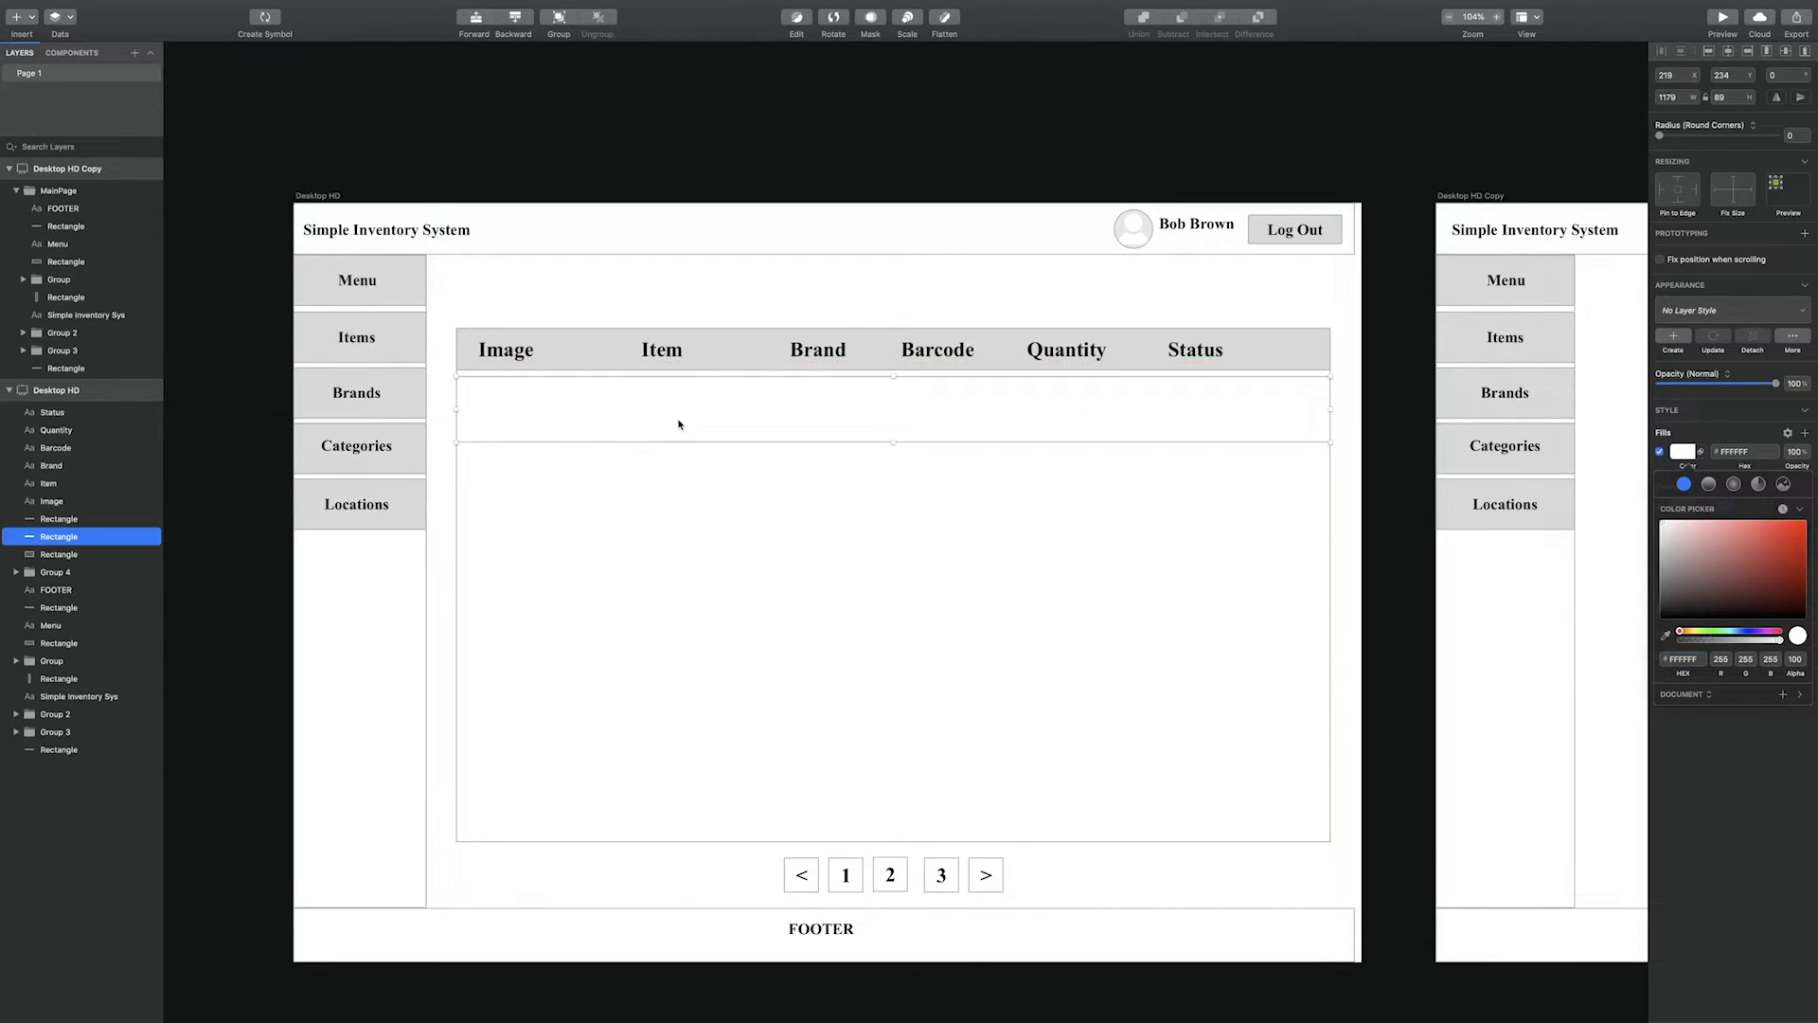
left_click(552, 426)
left_click(893, 441)
left_click_drag(893, 442, 893, 448)
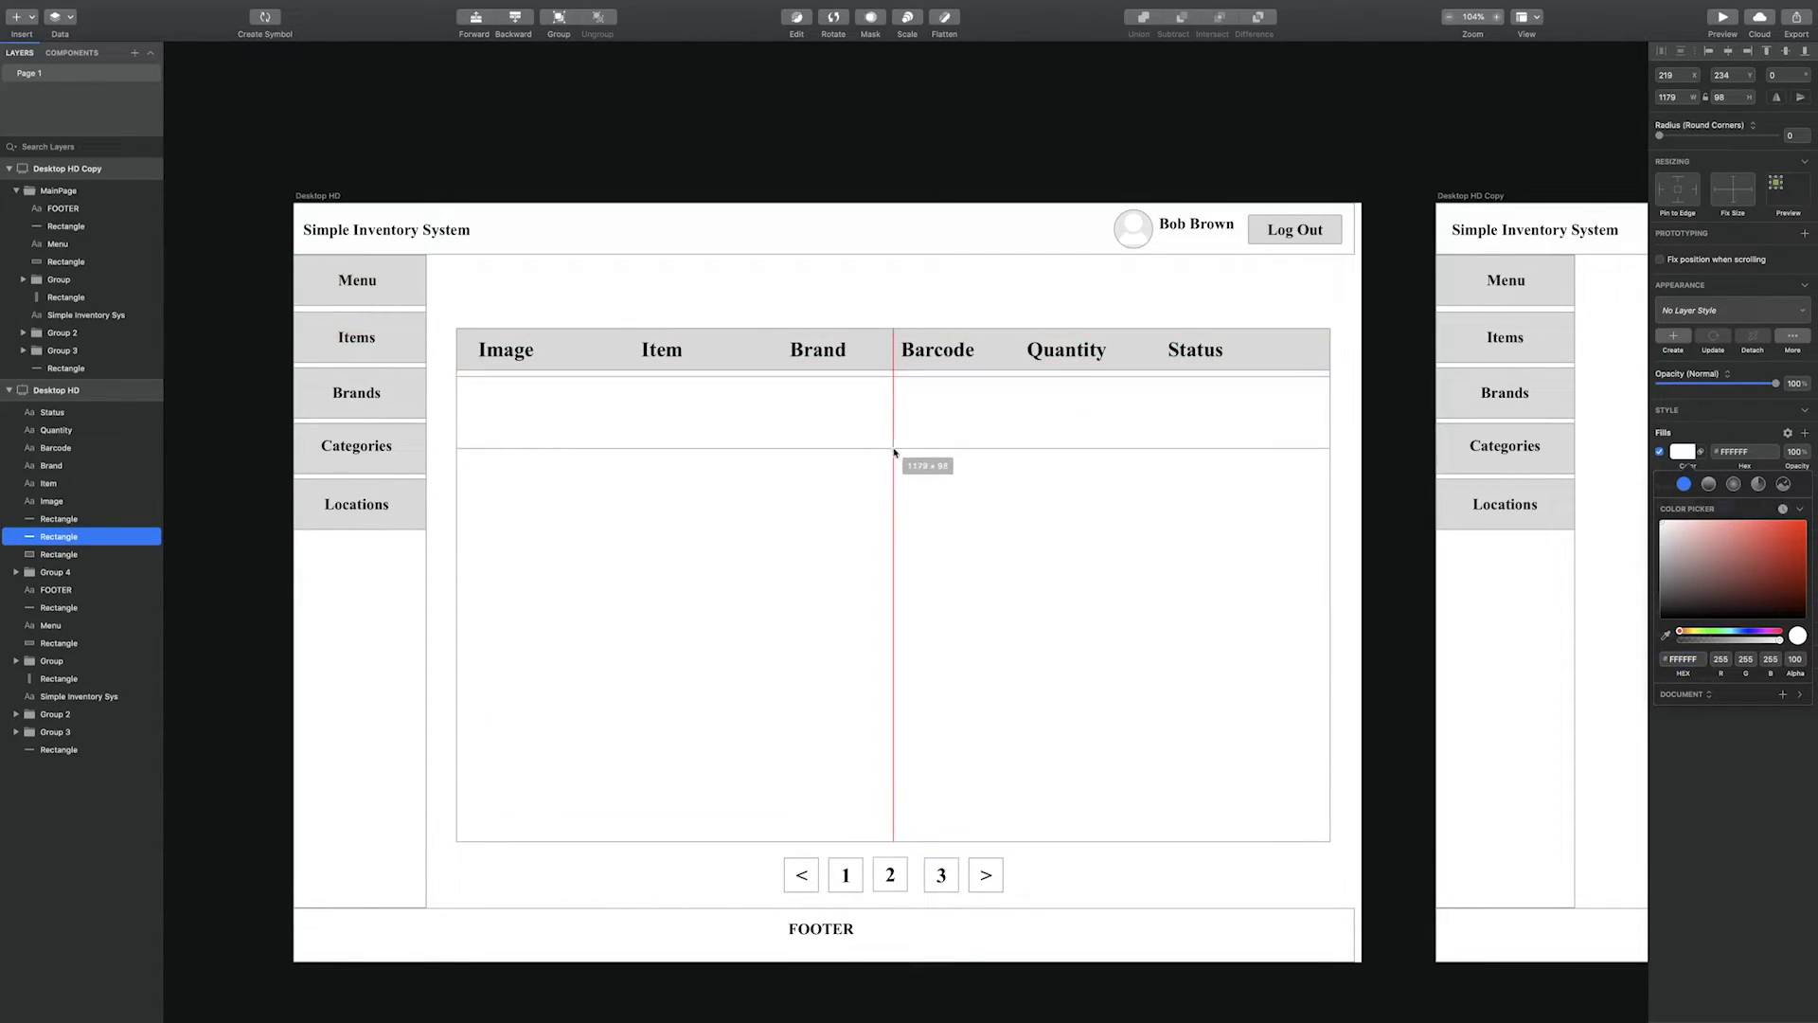
left_click(843, 476)
Draw an image placeholder rectangle about 87 wide inside the table row under the "Image" heading
left_click(22, 18)
mouse_move(50, 37)
left_click(203, 38)
left_click_drag(461, 383, 525, 440)
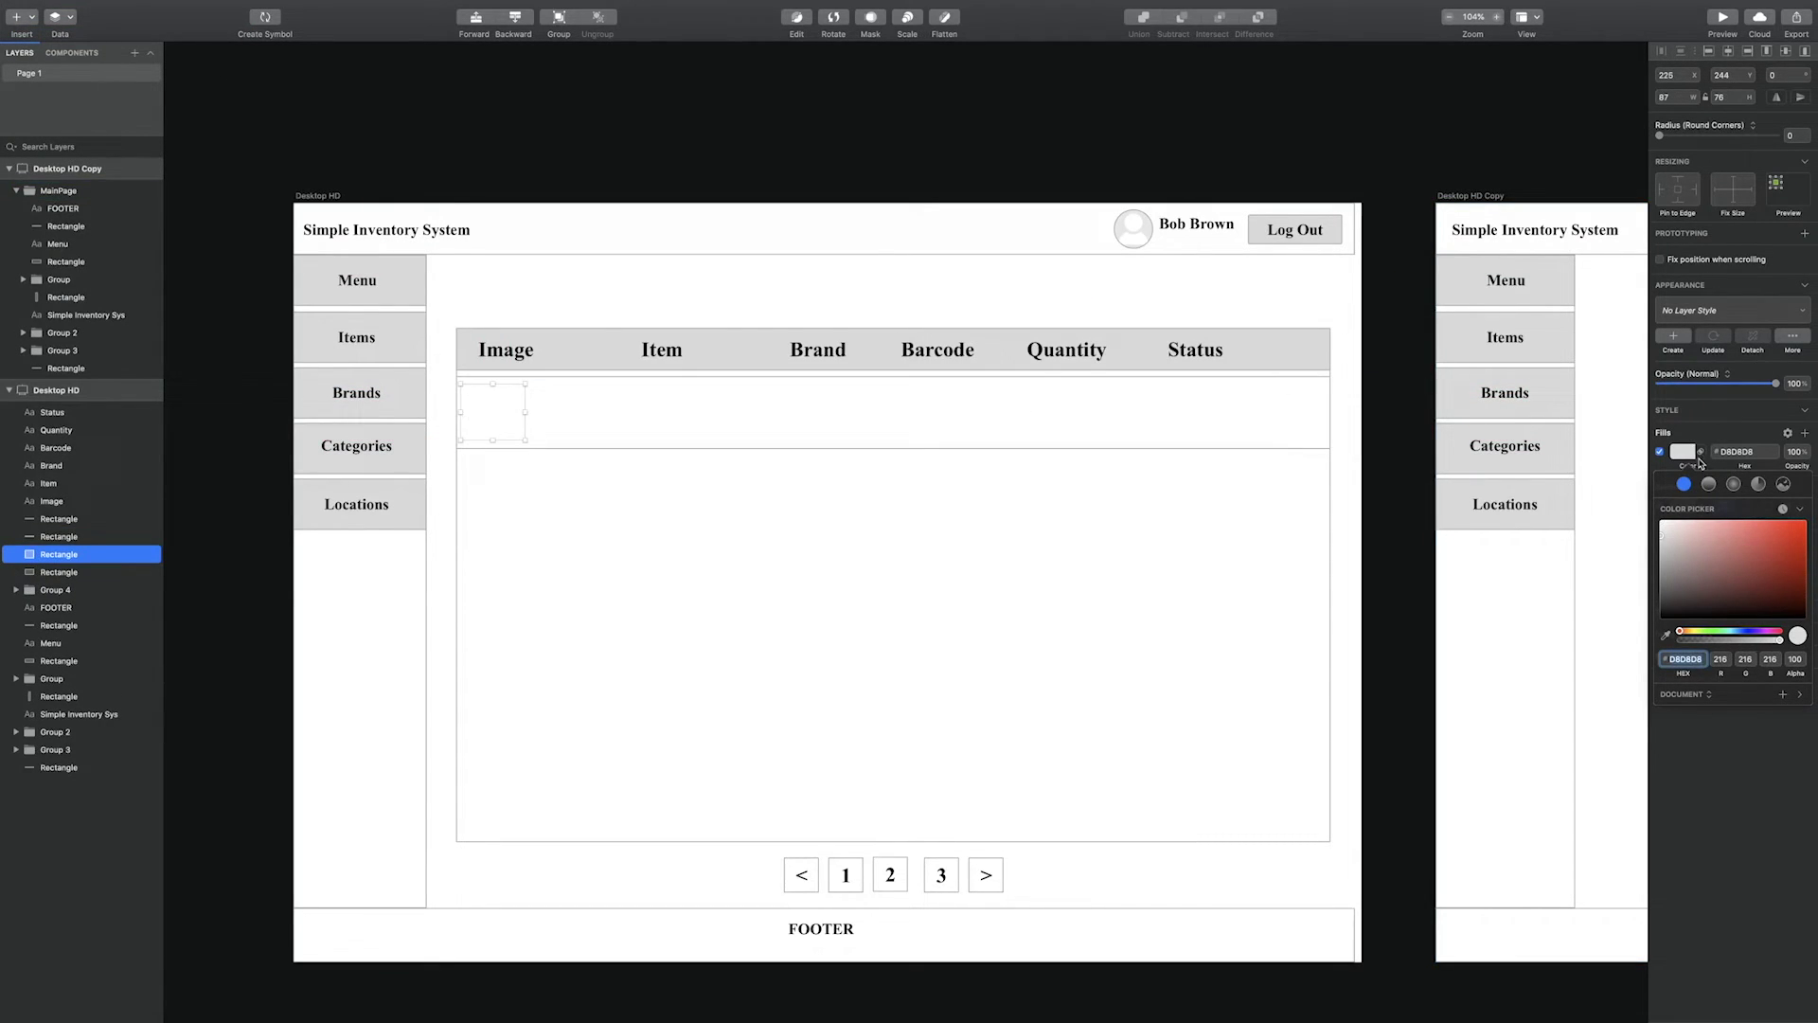
Give the placeholder rectangle an image fill using the camera photo from the project's parent folder
left_click(1783, 484)
left_click(1732, 569)
left_click(845, 192)
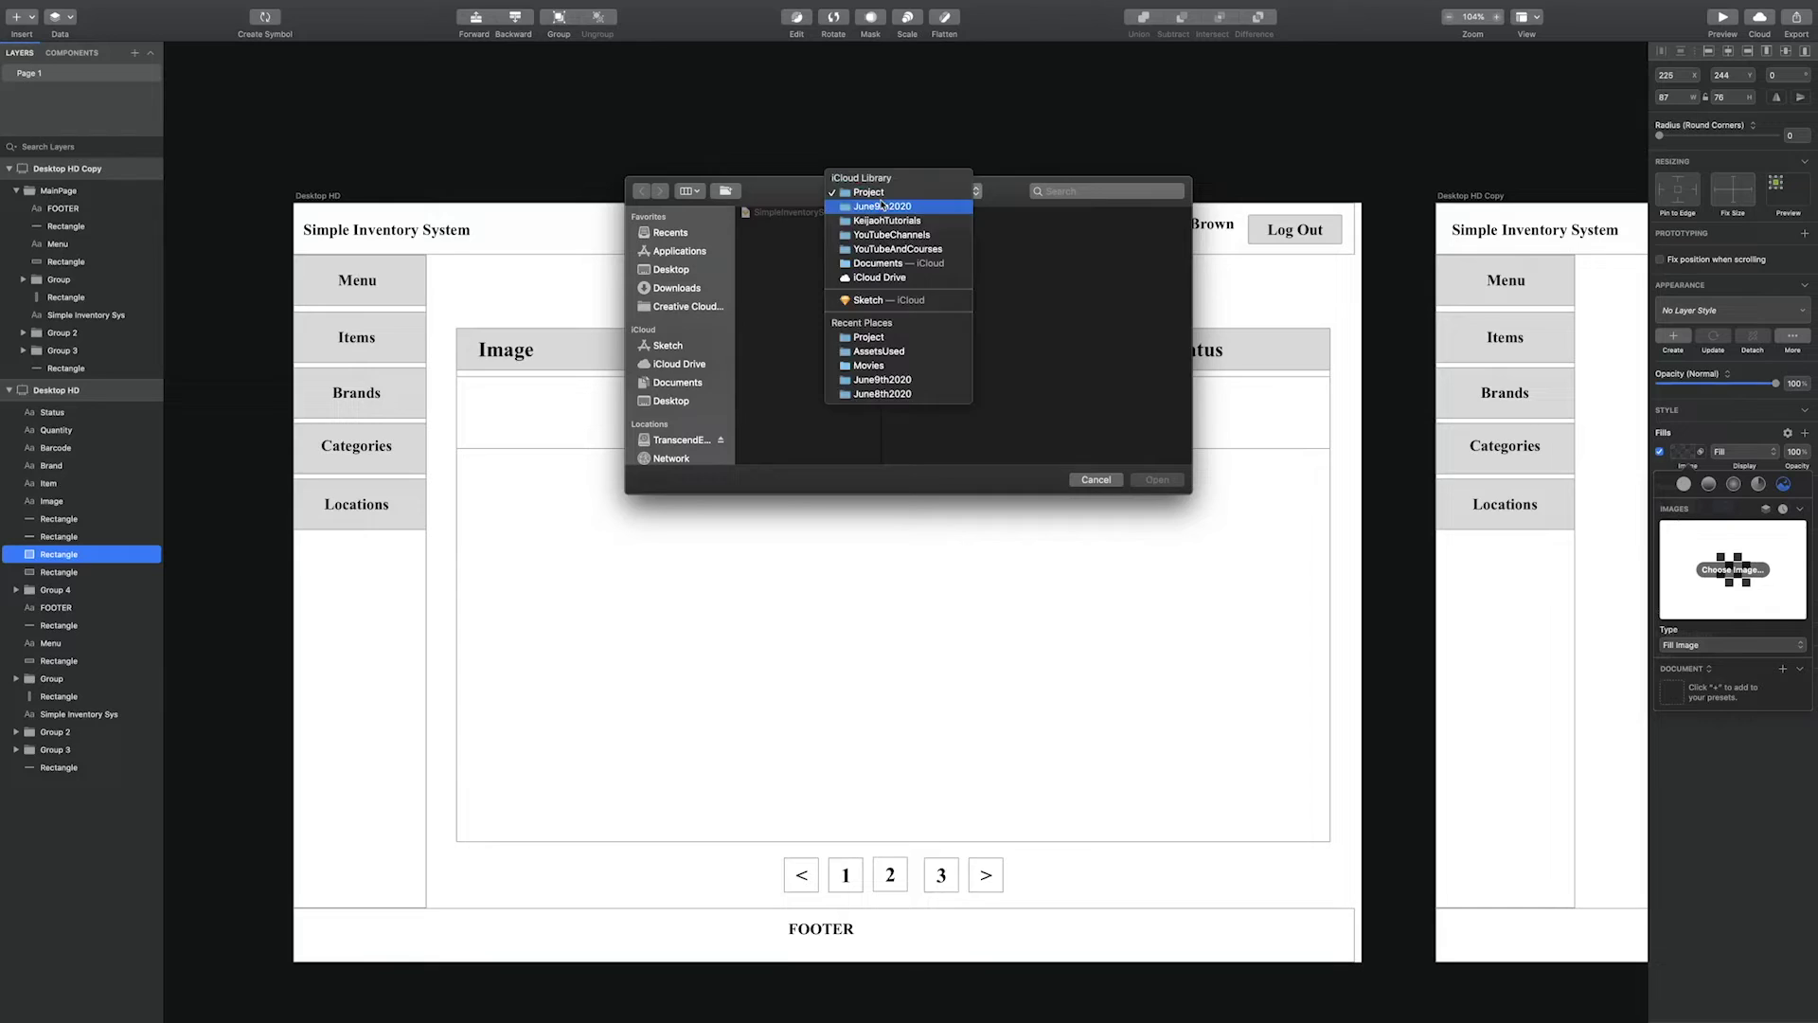
left_click(876, 207)
left_click(1083, 237)
left_click(1150, 481)
Change the stacking order so the camera image lies in front of the white table row
left_click(517, 418)
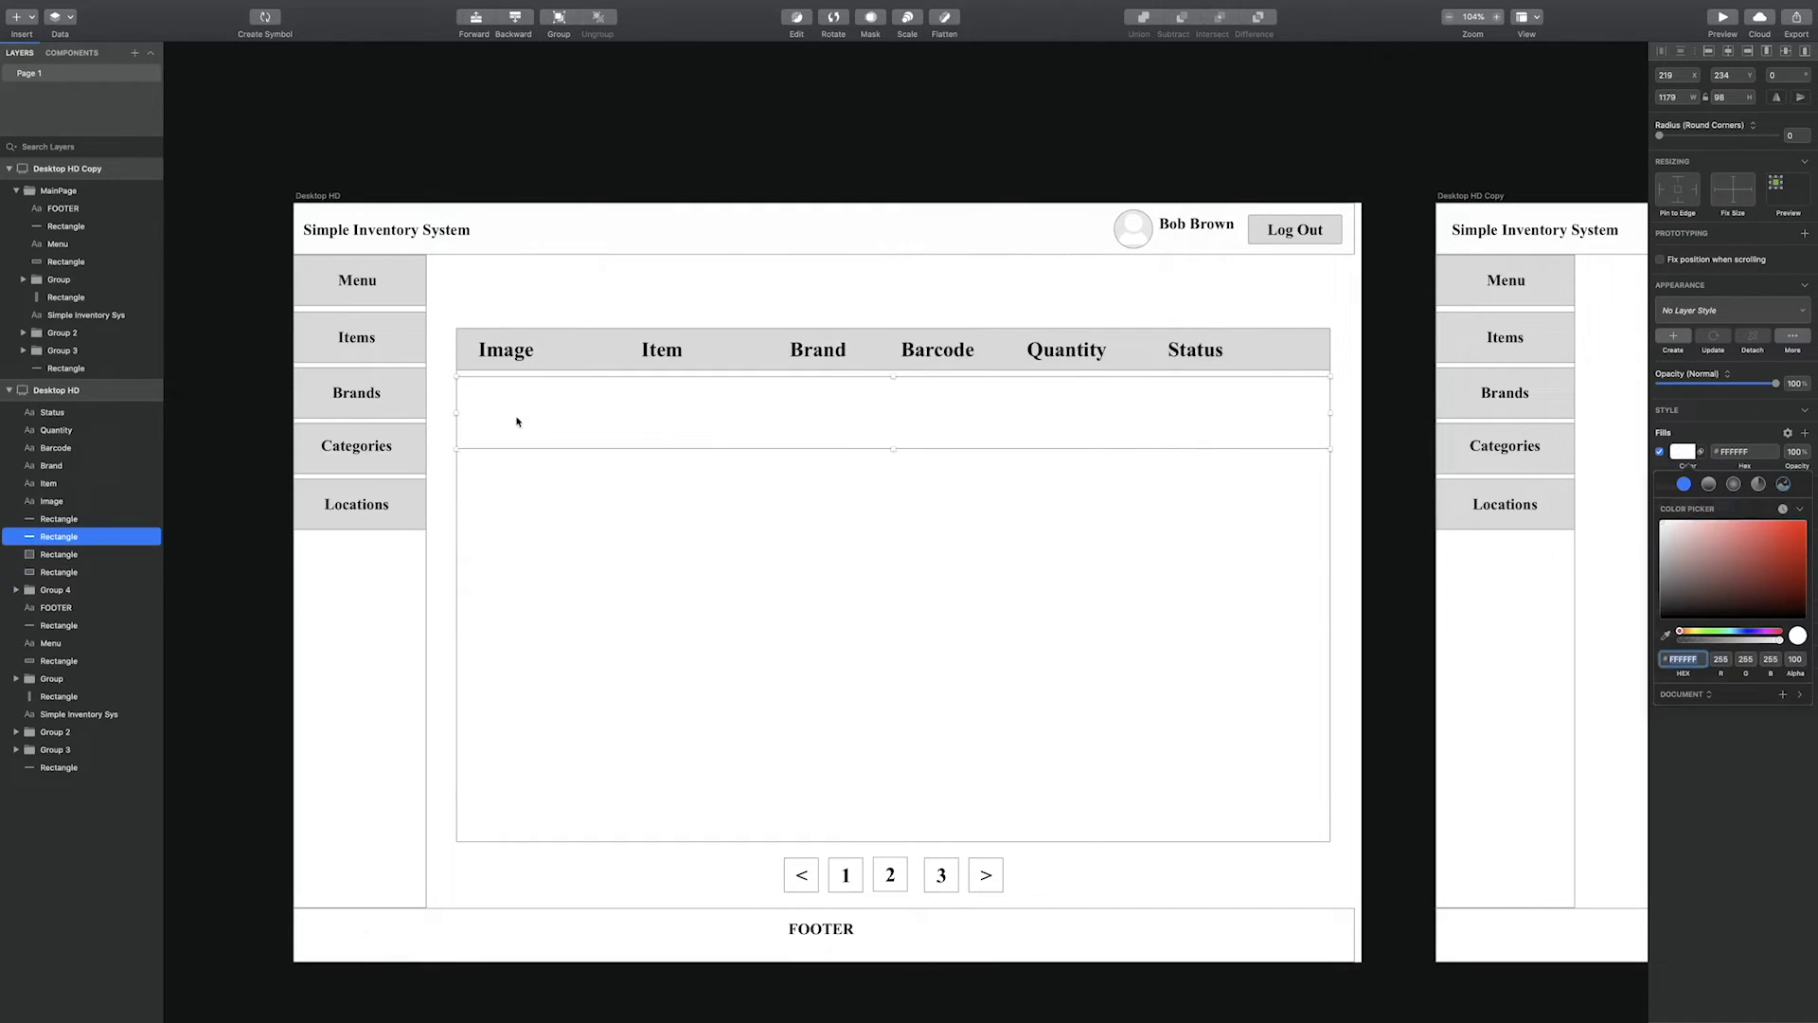
left_click(532, 457)
right_click(538, 431)
left_click(595, 612)
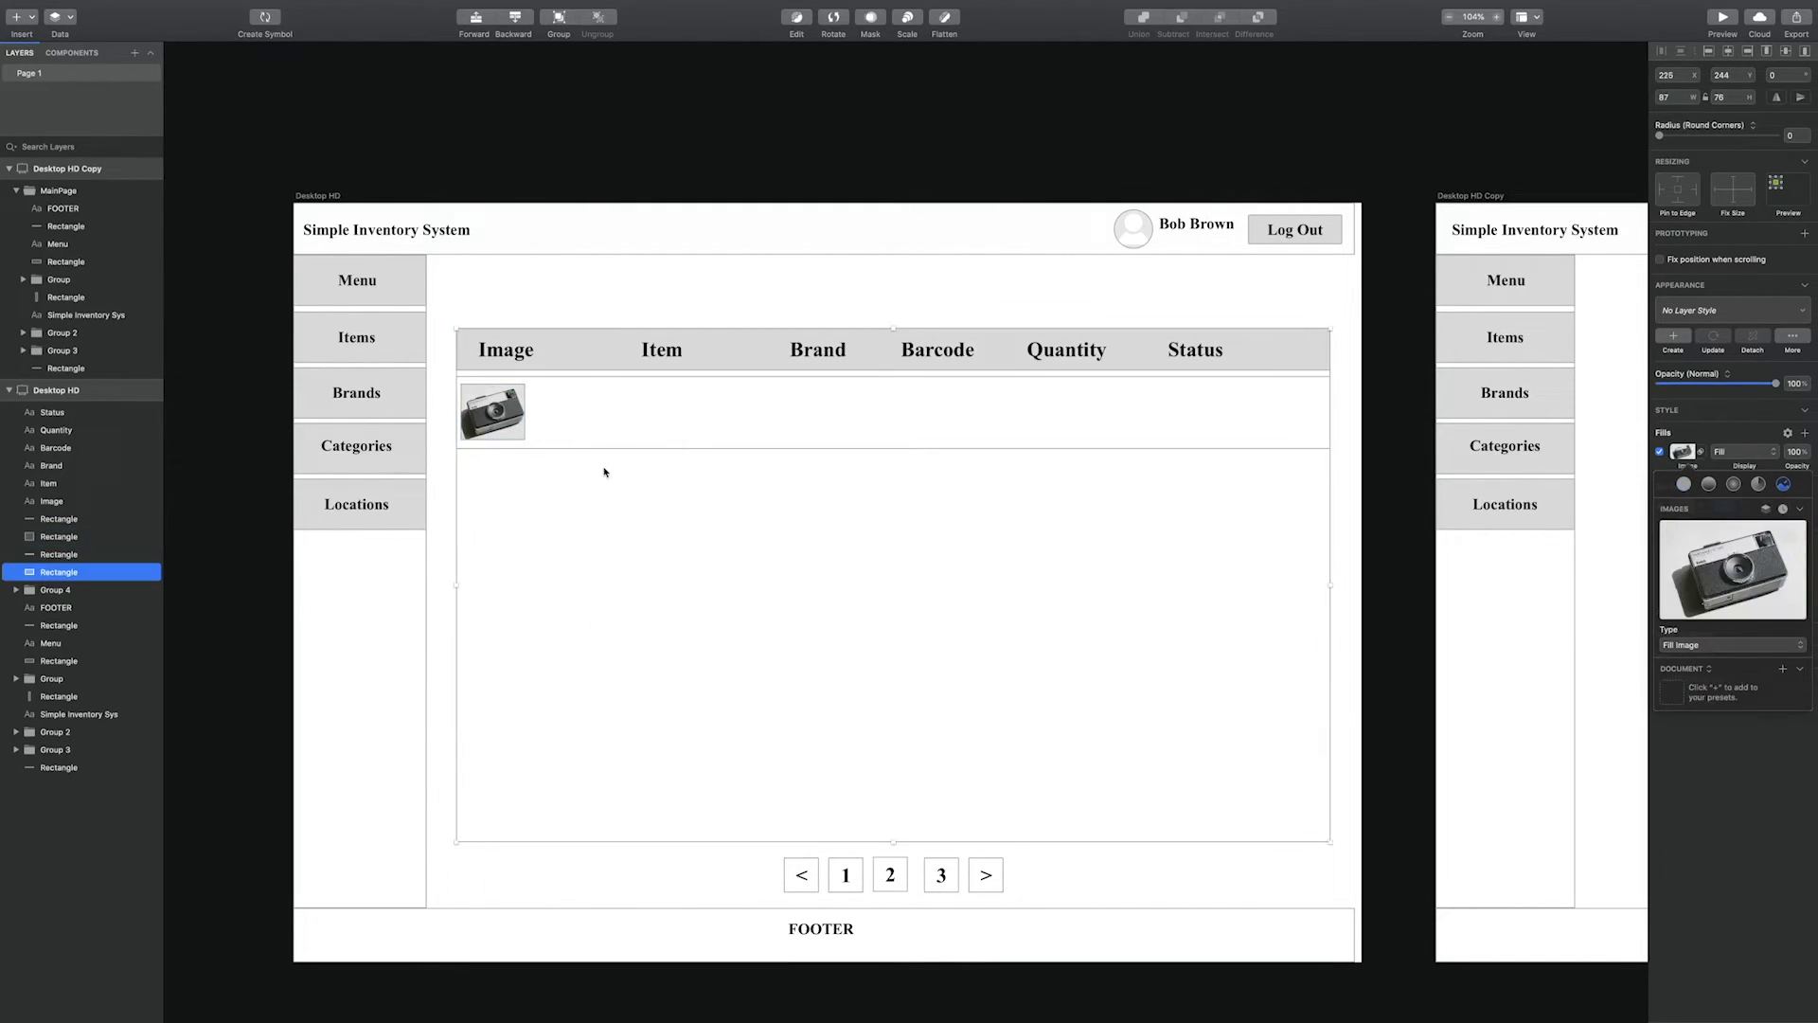
Increase the table row's height and enlarge the camera image to about 100 × 104
left_click_drag(893, 447, 893, 469)
left_click(516, 423)
left_click_drag(525, 440, 535, 461)
Try the Fit display option on the camera image's fill
left_click(1724, 463)
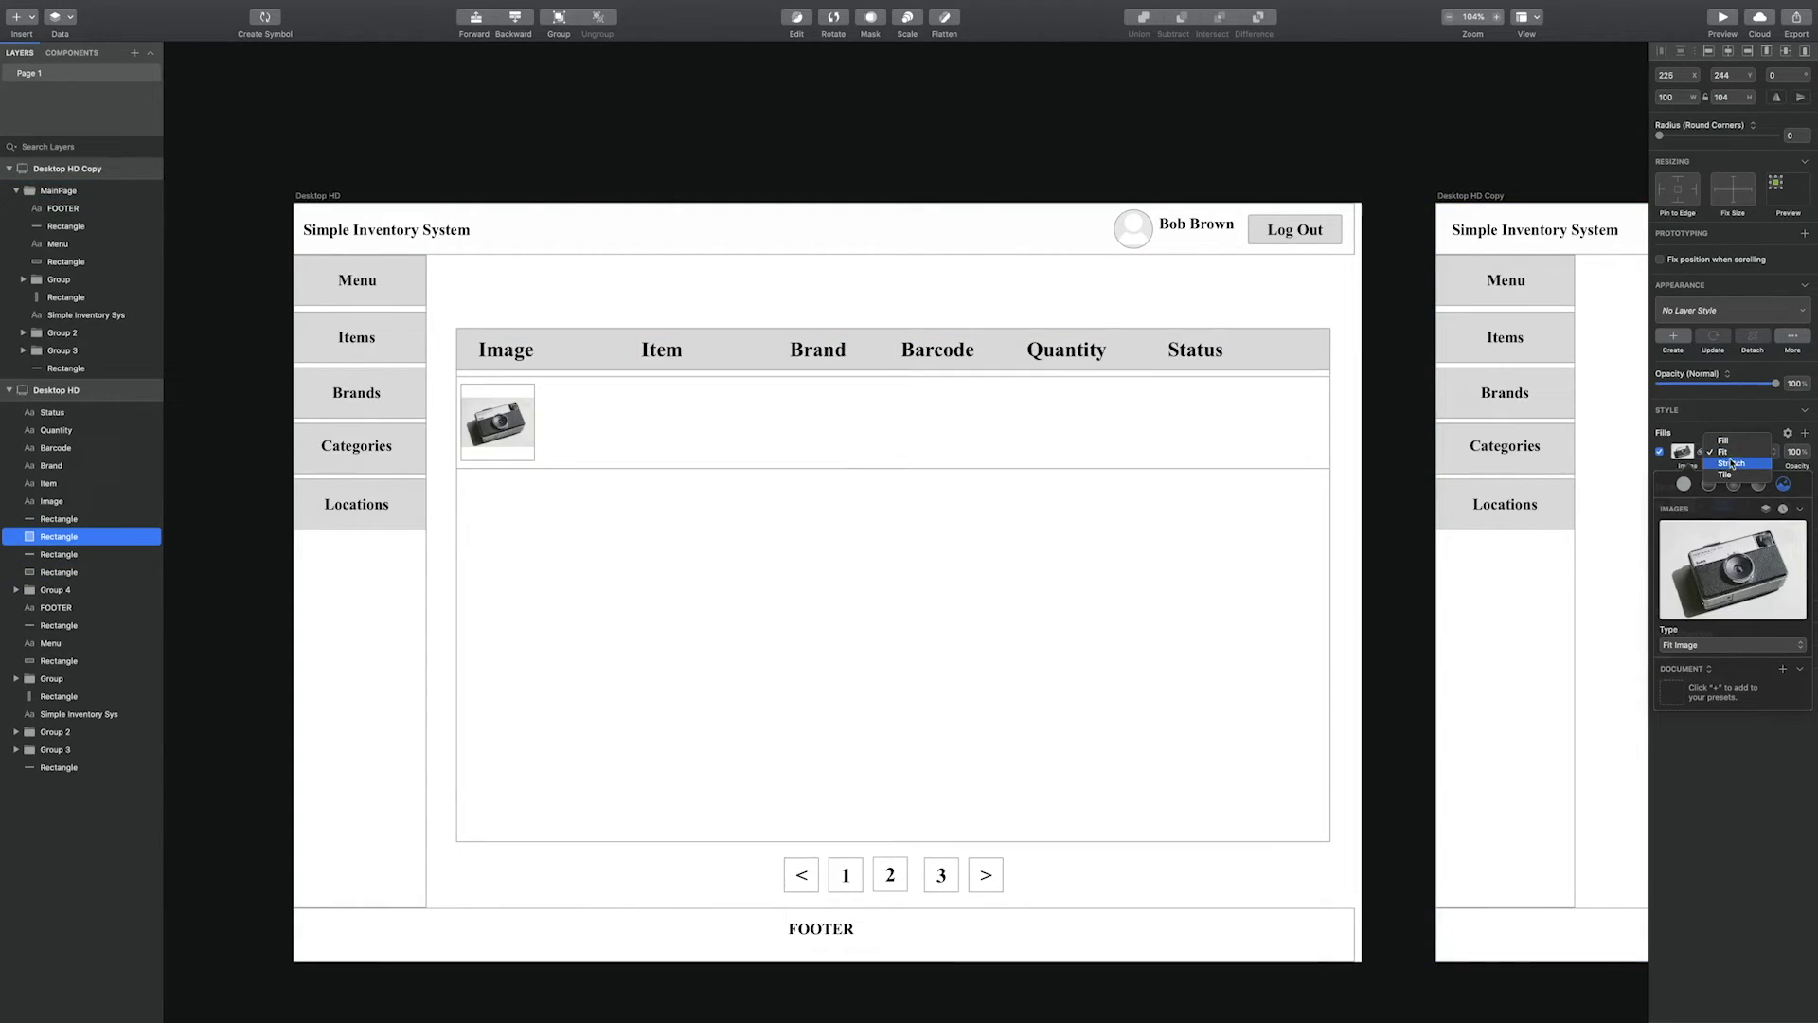
left_click(668, 537)
left_click(513, 438)
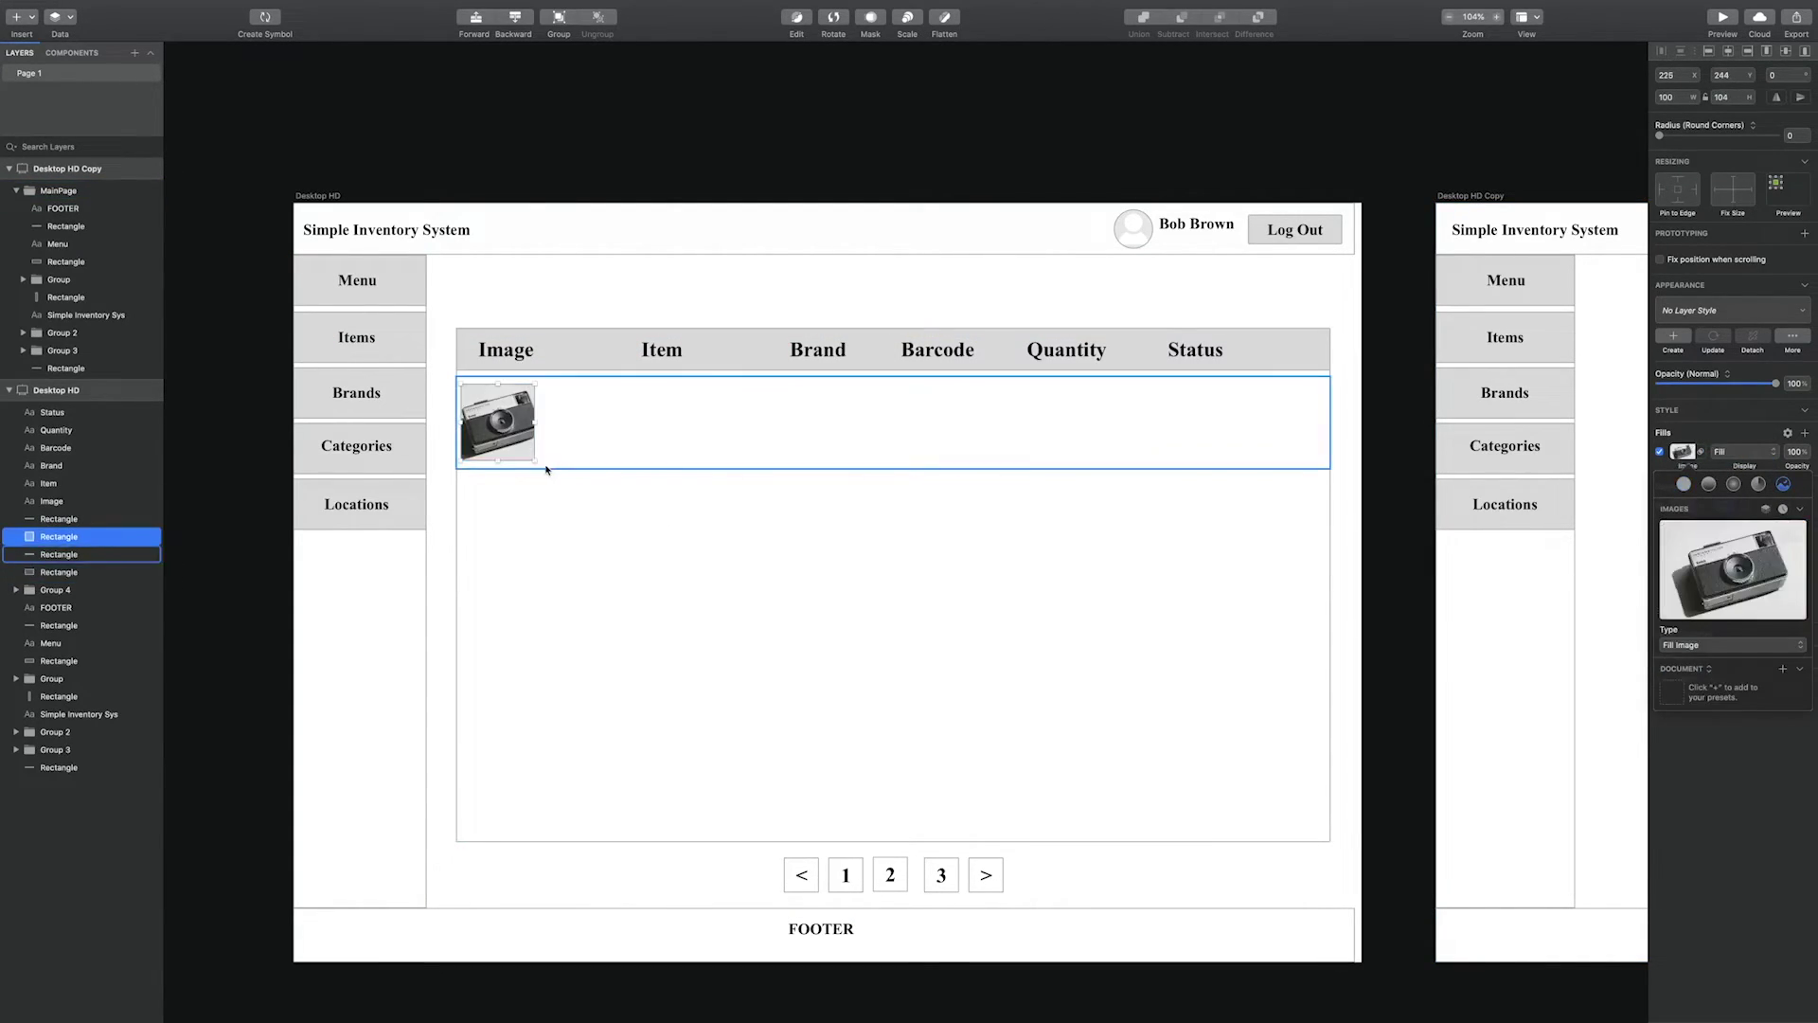
Widen the camera image and align the "Image" heading with its horizontal center
left_click_drag(535, 461, 582, 464)
left_click(513, 352, "shift")
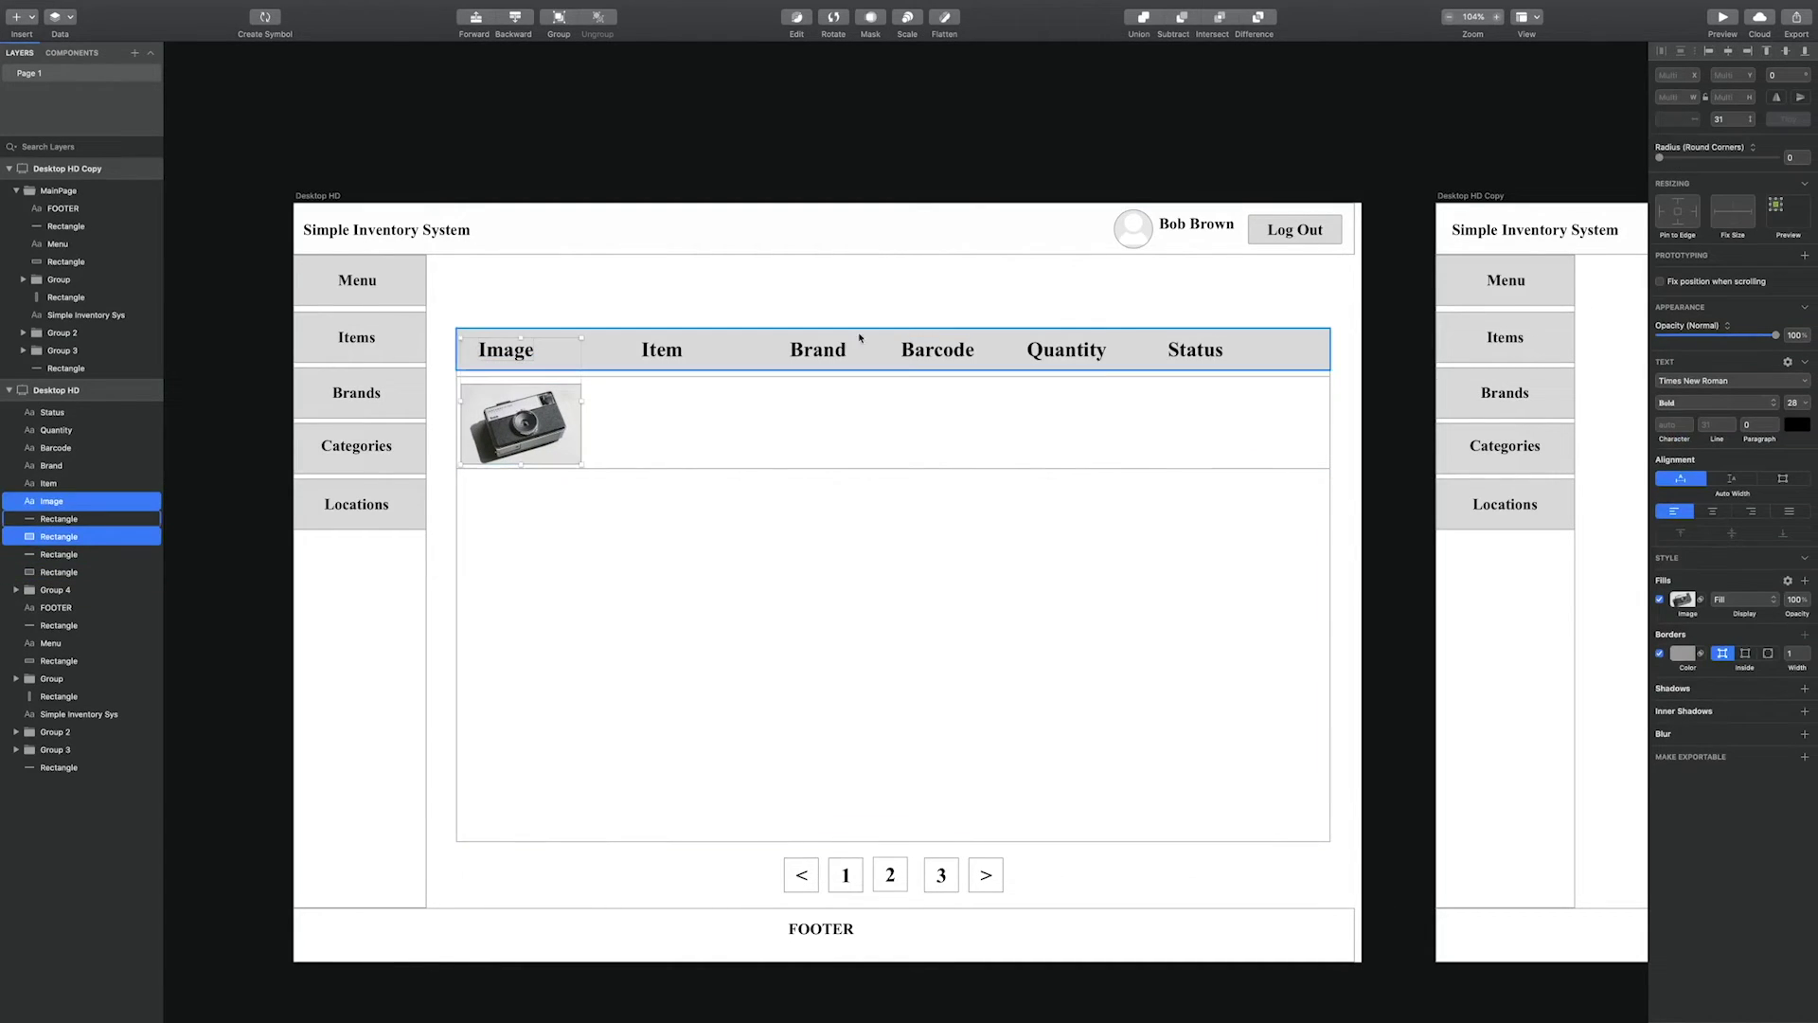
left_click(1728, 52)
left_click(773, 528)
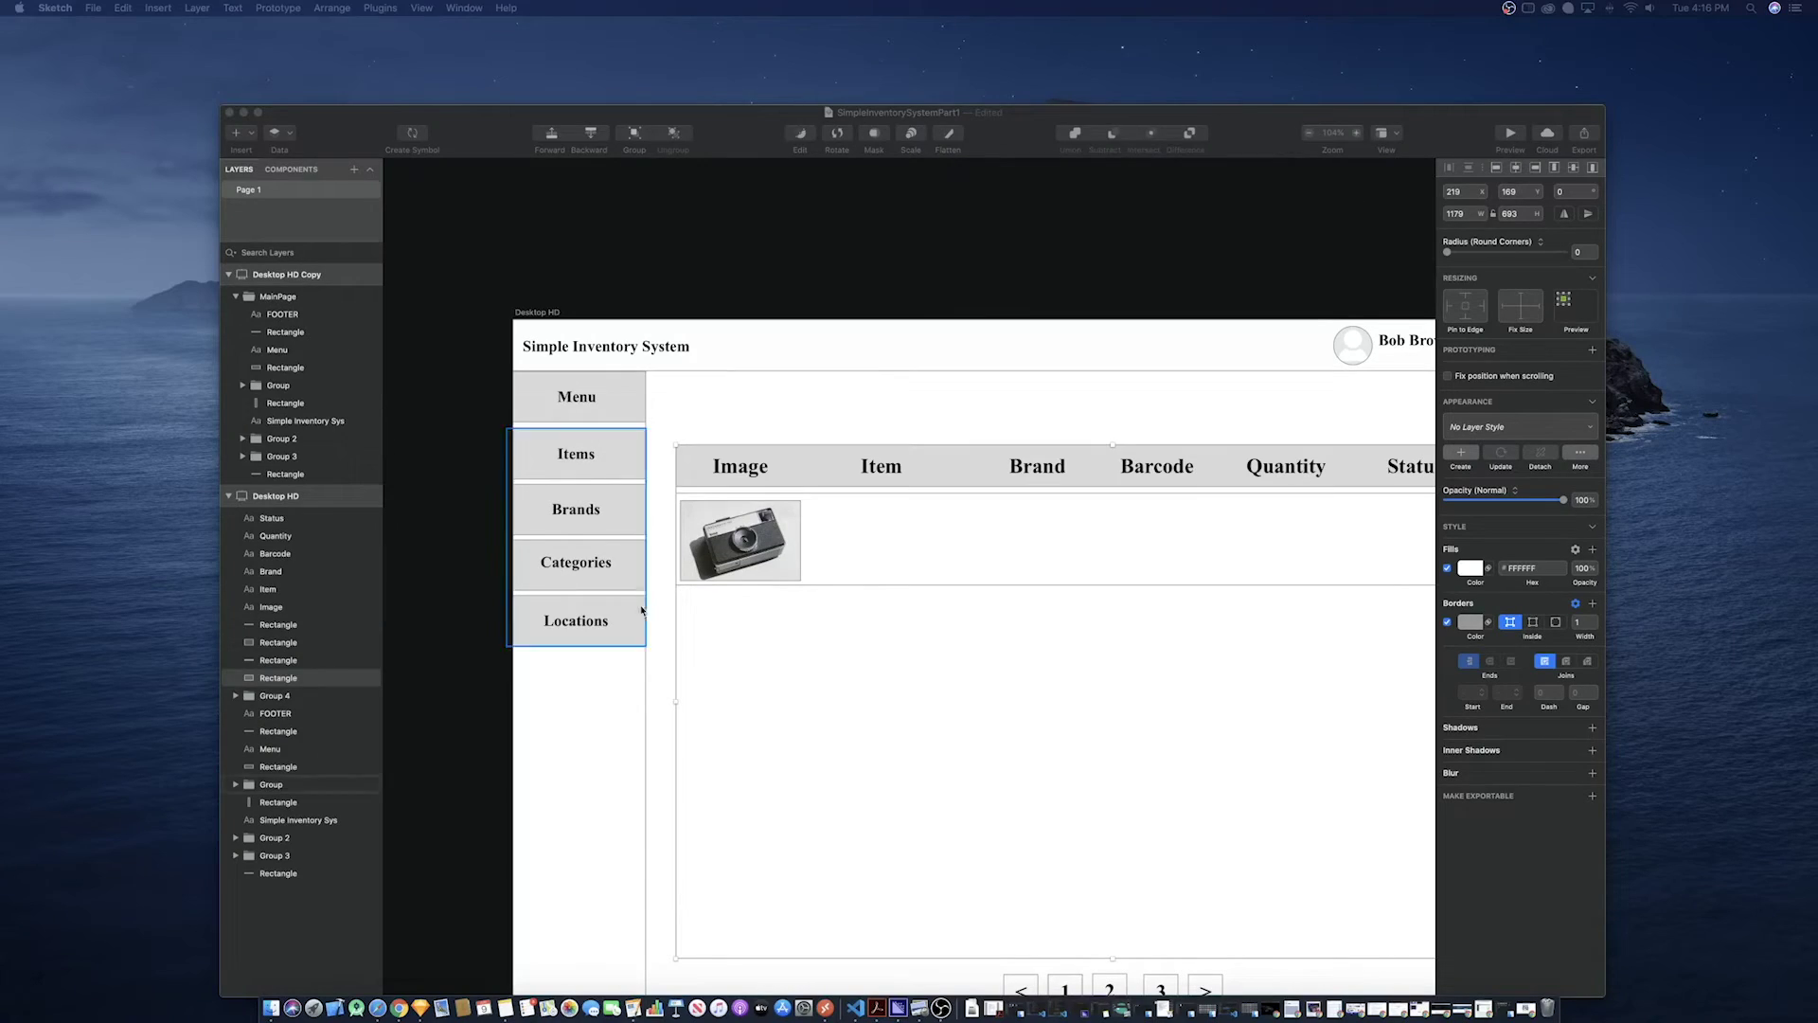
left_click(641, 609)
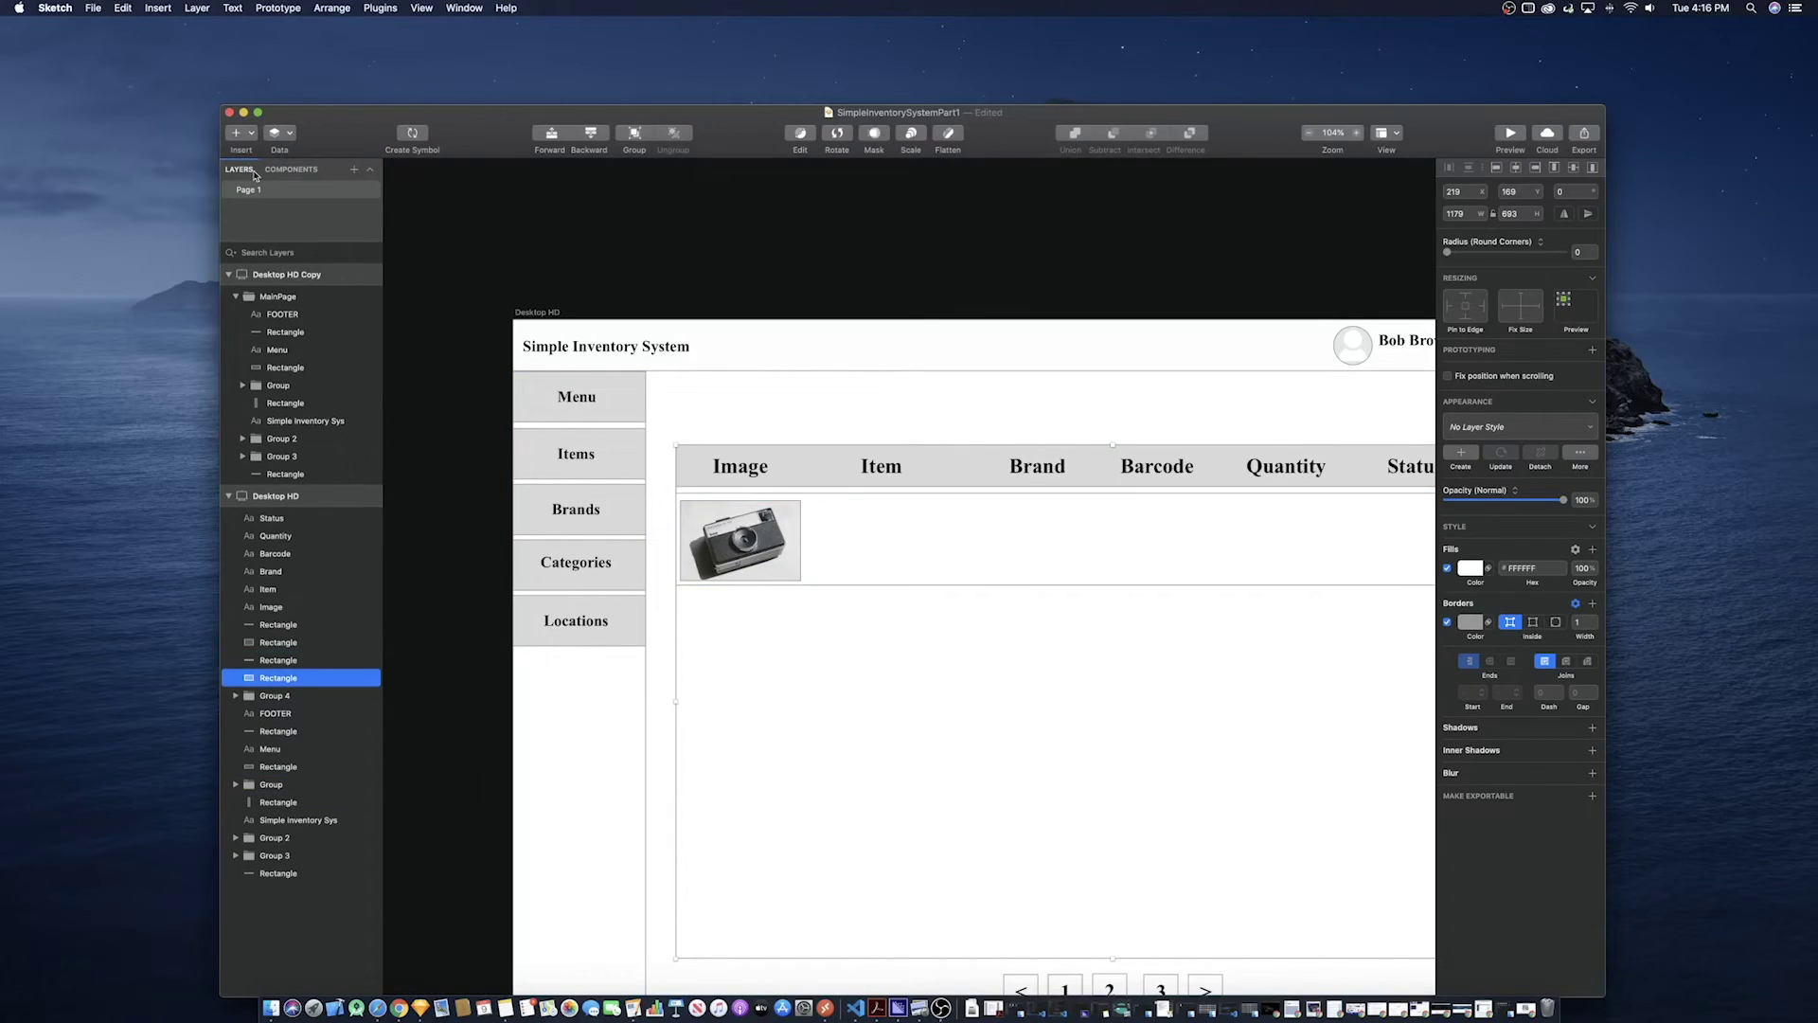
Add the text "Camera" in the table row beneath the Item heading and bring it forward one layer
left_click(238, 133)
left_click(260, 219)
left_click(857, 534)
type("Camera")
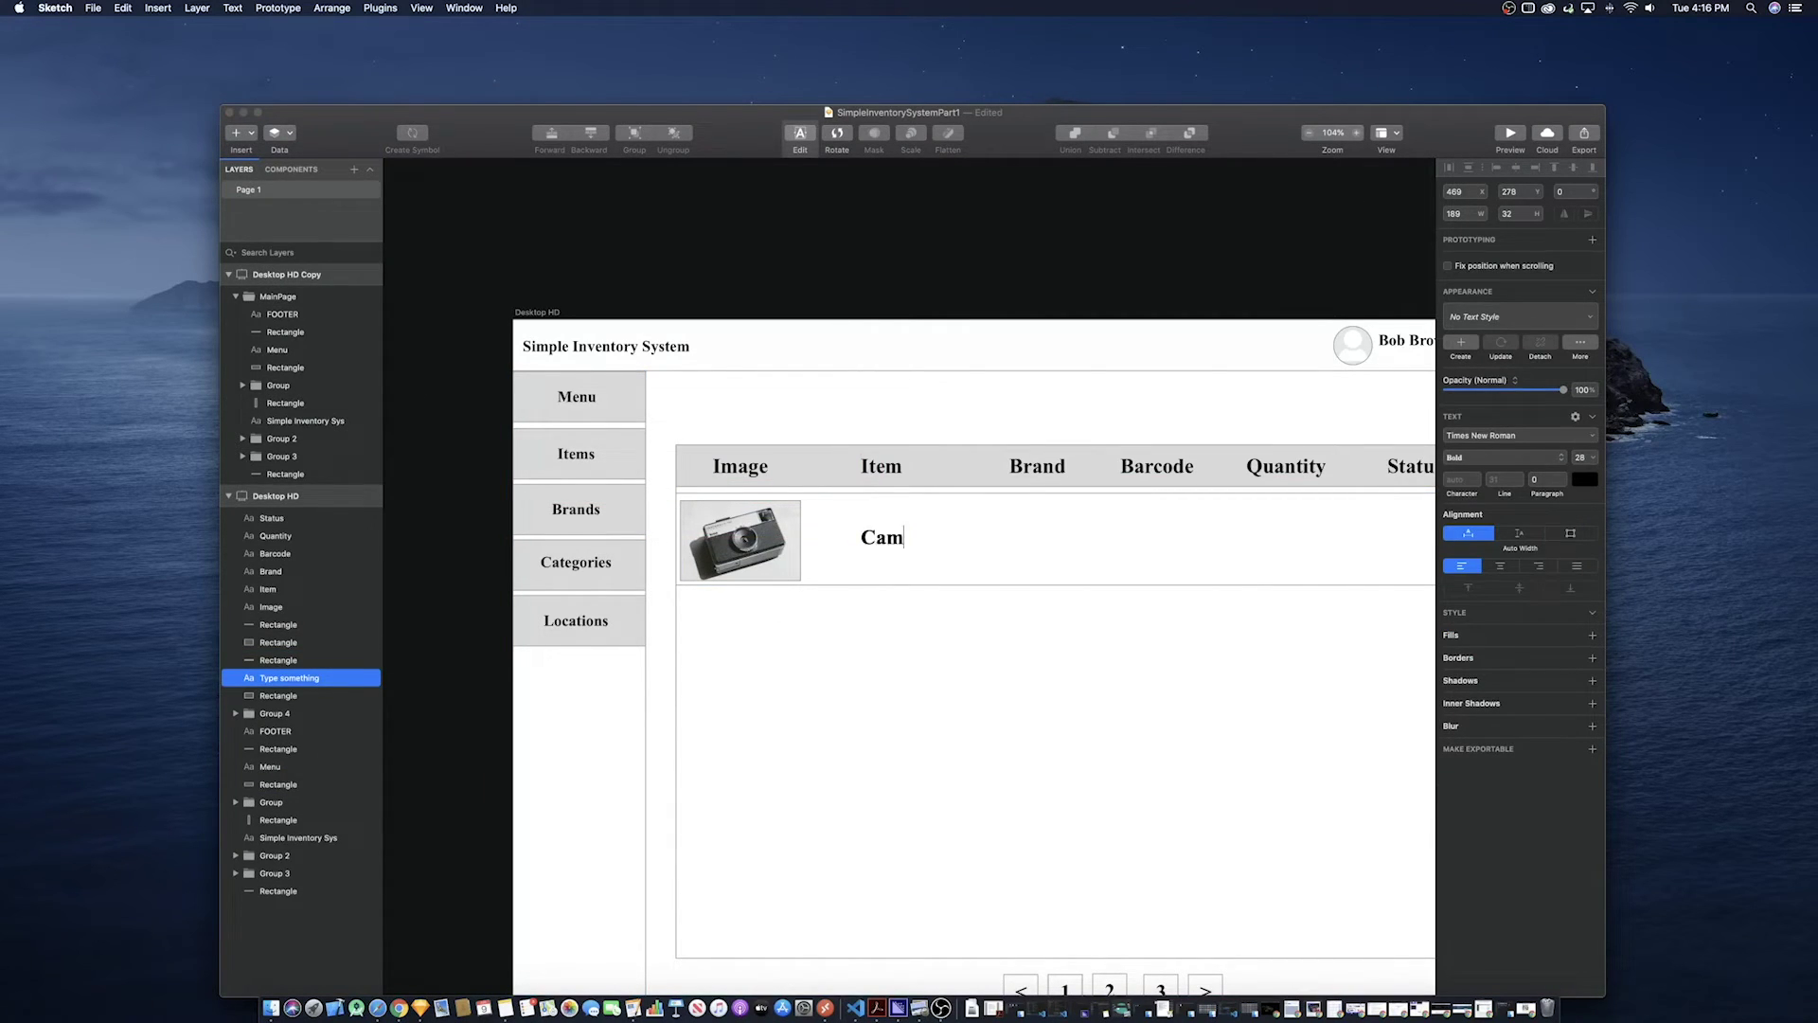
key("Escape")
right_click(896, 555)
left_click(932, 740)
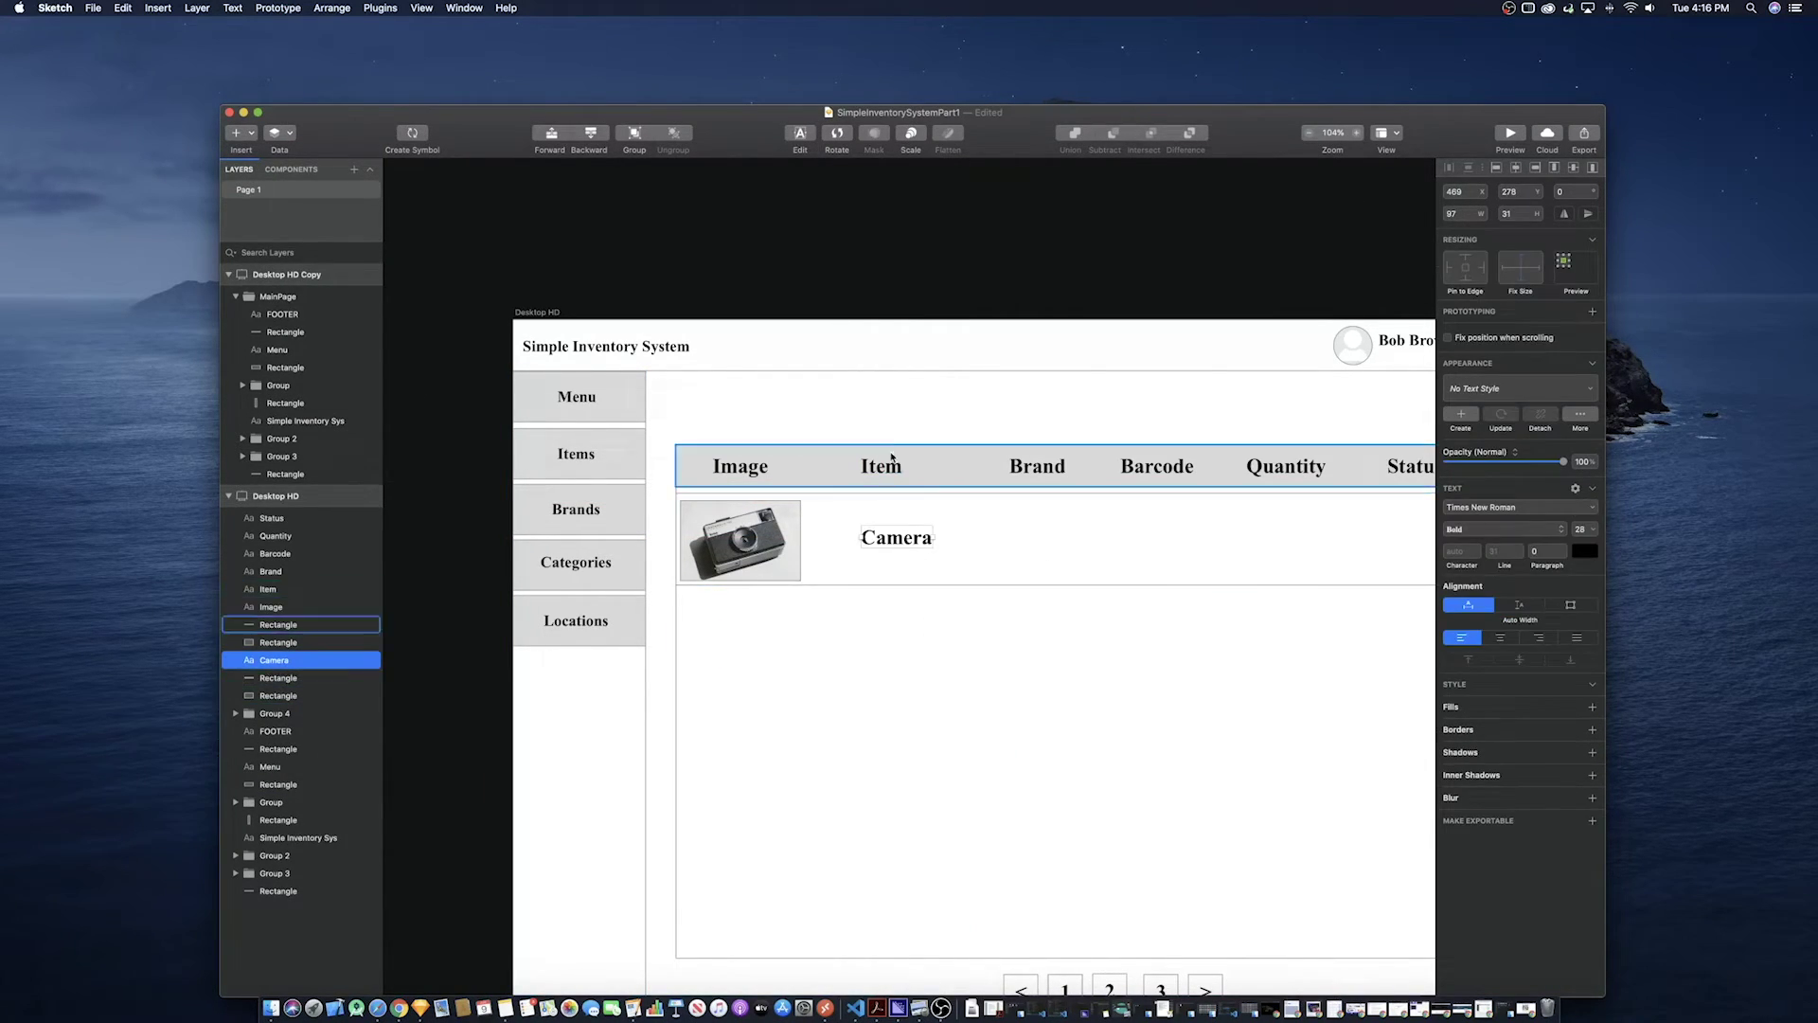
Align the Item heading and the Camera text on their horizontal centers and shift the Brand heading slightly left
left_click(881, 470)
left_click(862, 541, "shift")
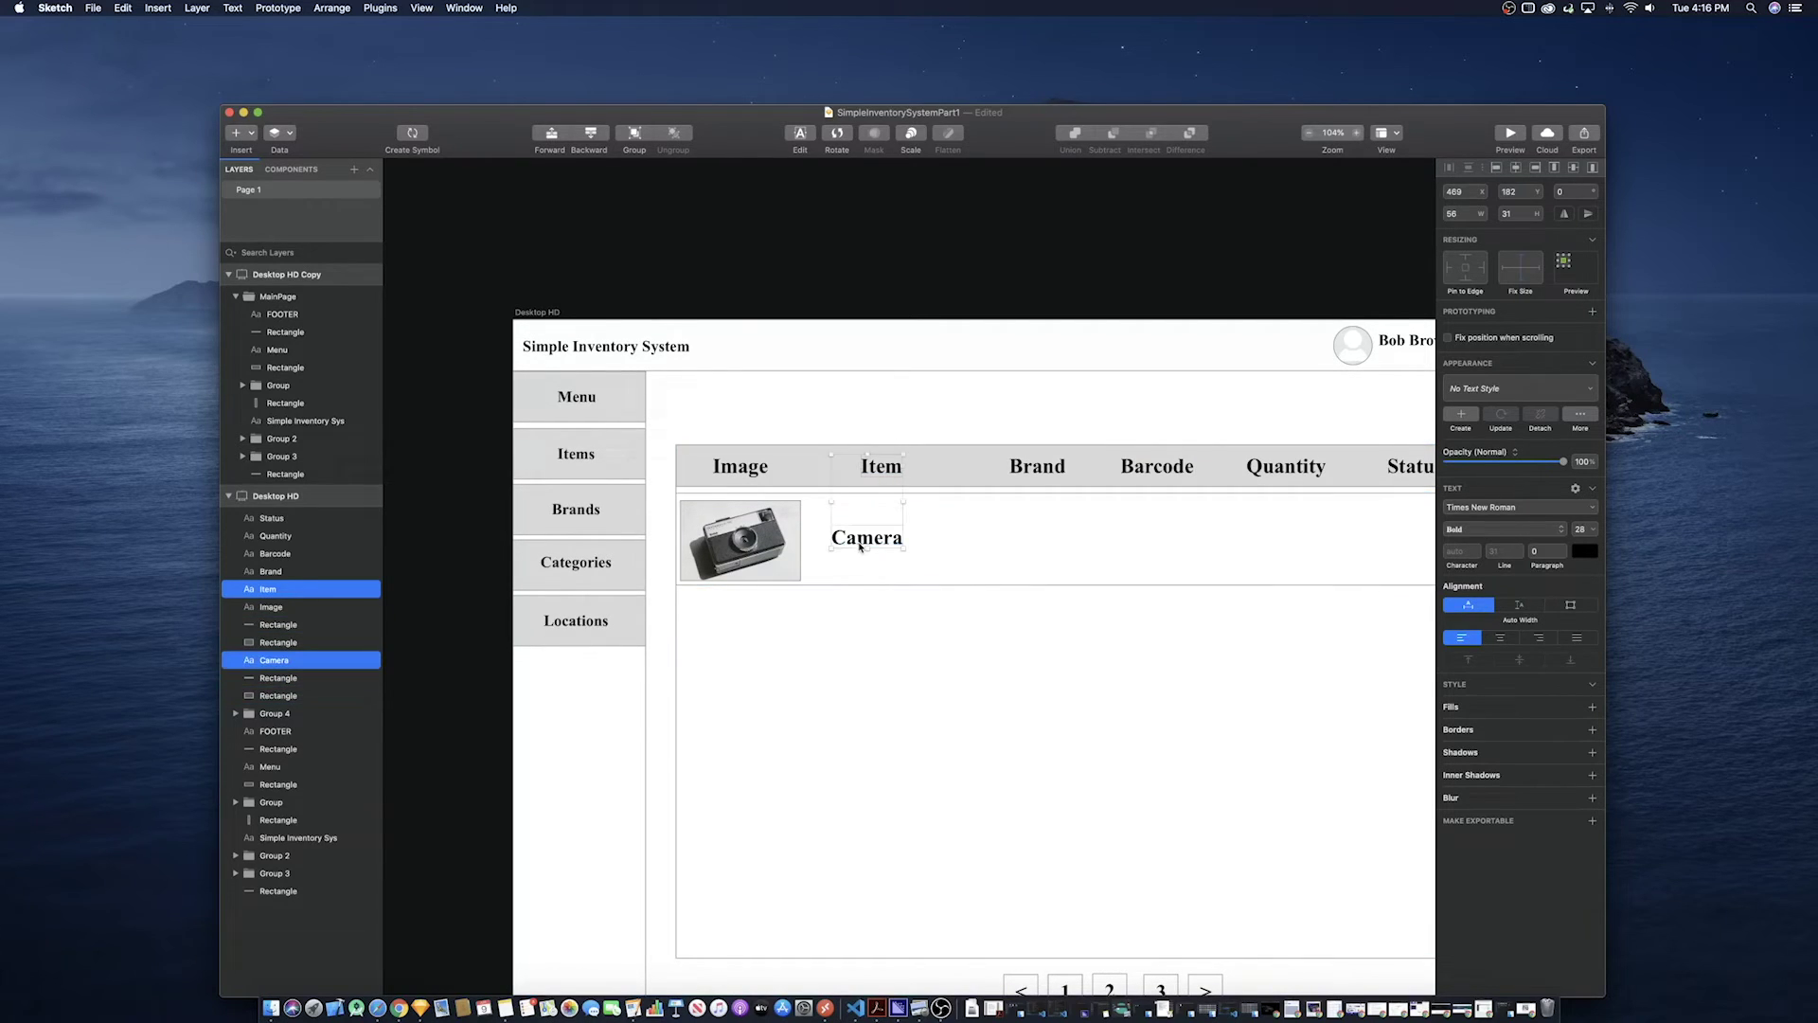
left_click(1515, 169)
left_click(958, 661)
left_click(1037, 465)
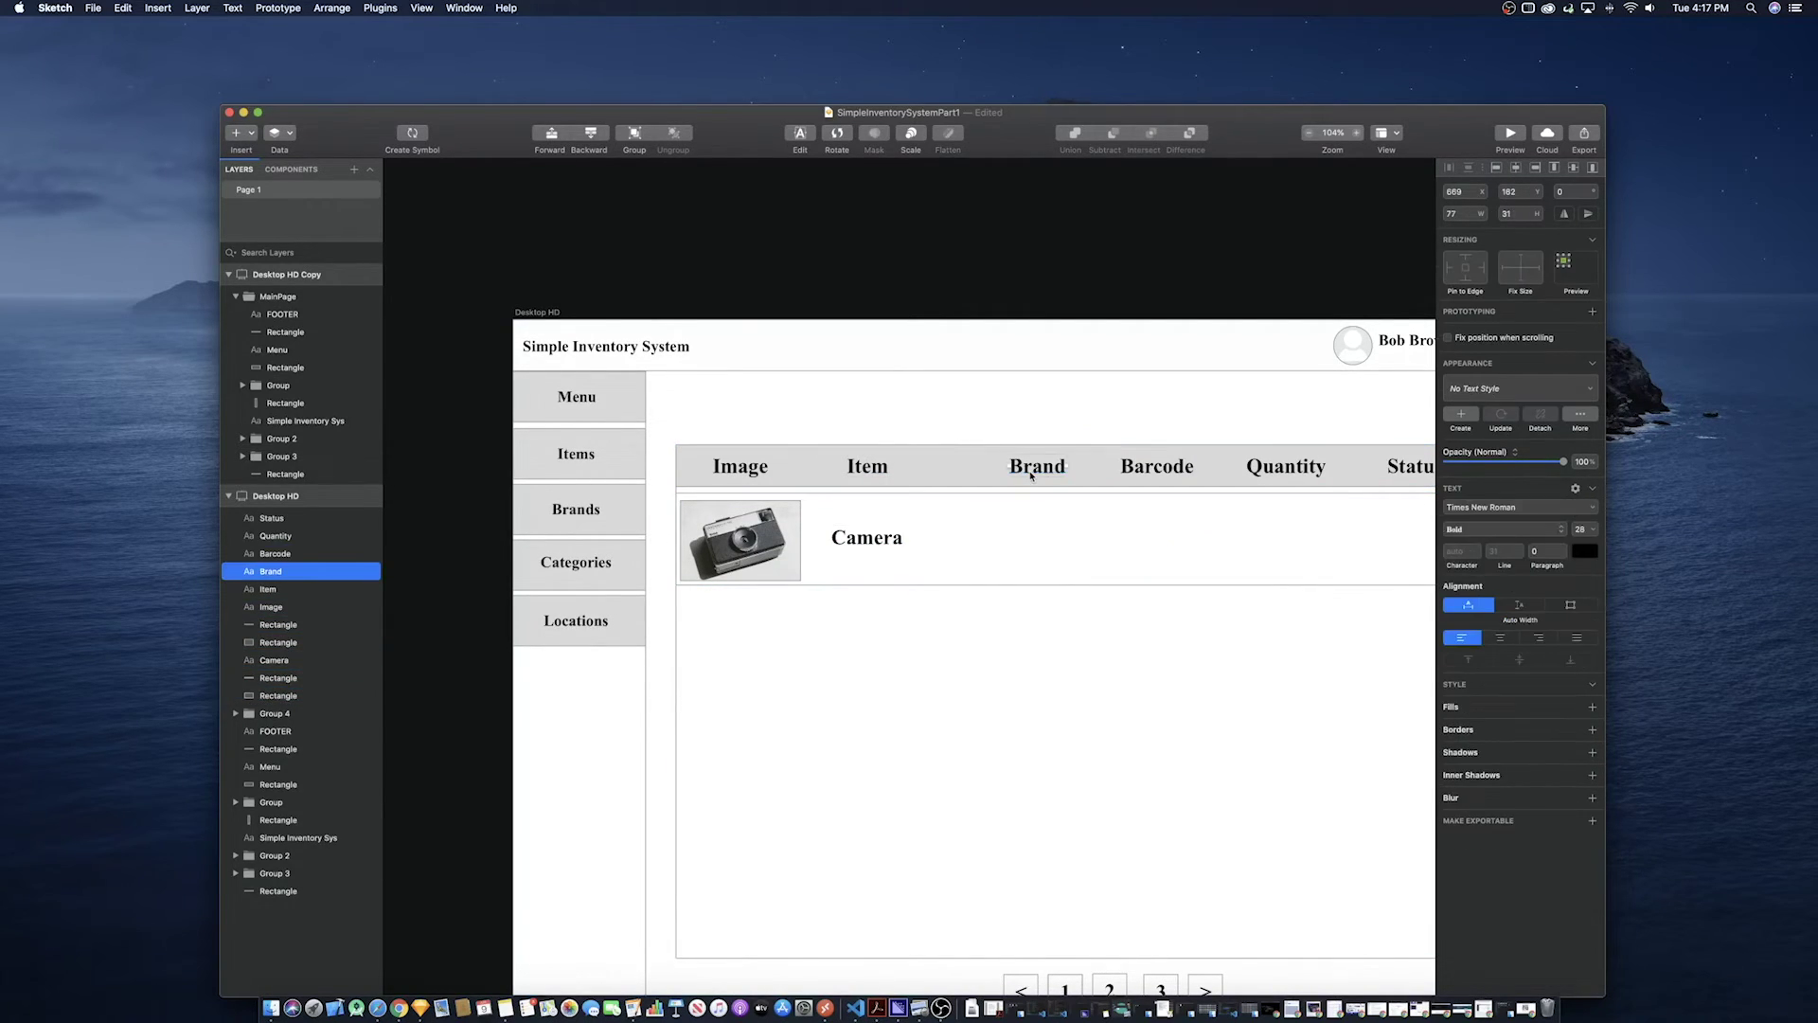
mouse_move(1051, 468)
left_mouse_down()
mouse_move(1018, 467)
mouse_move(1033, 467)
left_mouse_up()
Duplicate the Camera text across the row, changing the copies to "Kodak" under Brand and "2424ad" under Barcode
left_click_drag(849, 547, 1285, 538)
double_click(999, 539)
type("Kodak")
key("Escape")
double_click(1136, 538)
type("2424ad")
key("Escape")
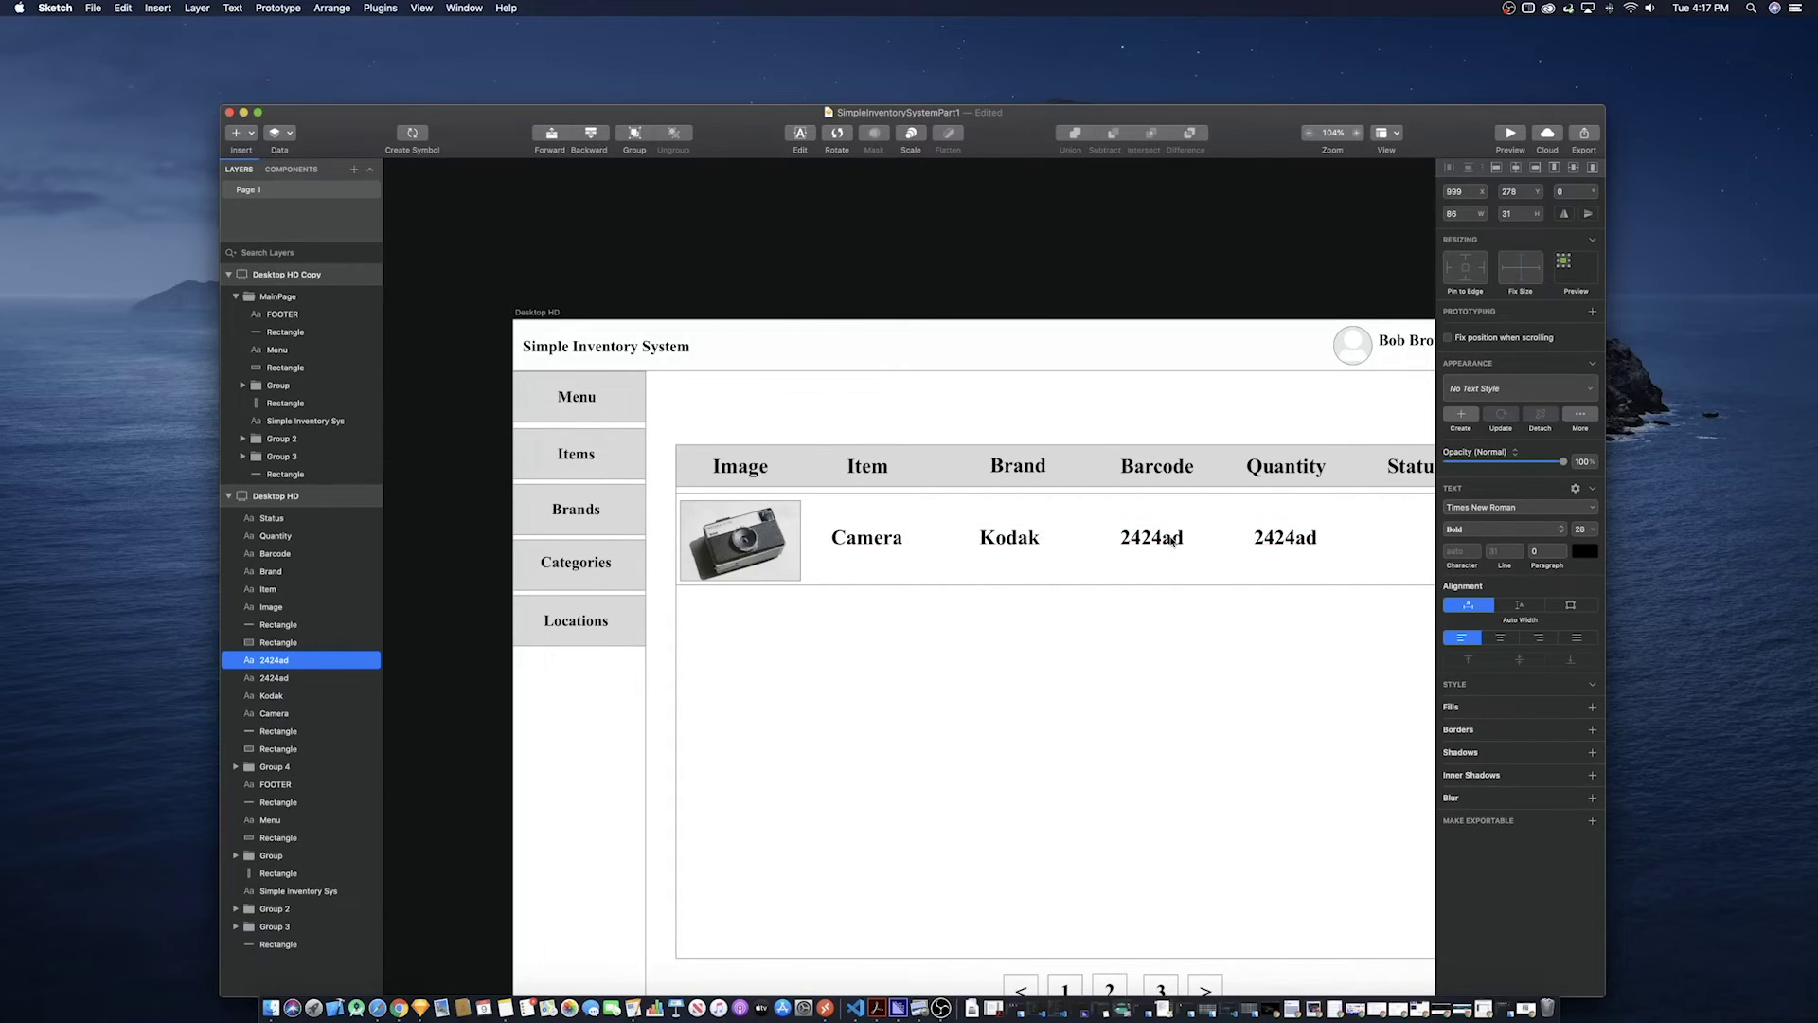
Change the text under the Quantity heading to "40" and switch the window to full screen
double_click(1299, 536)
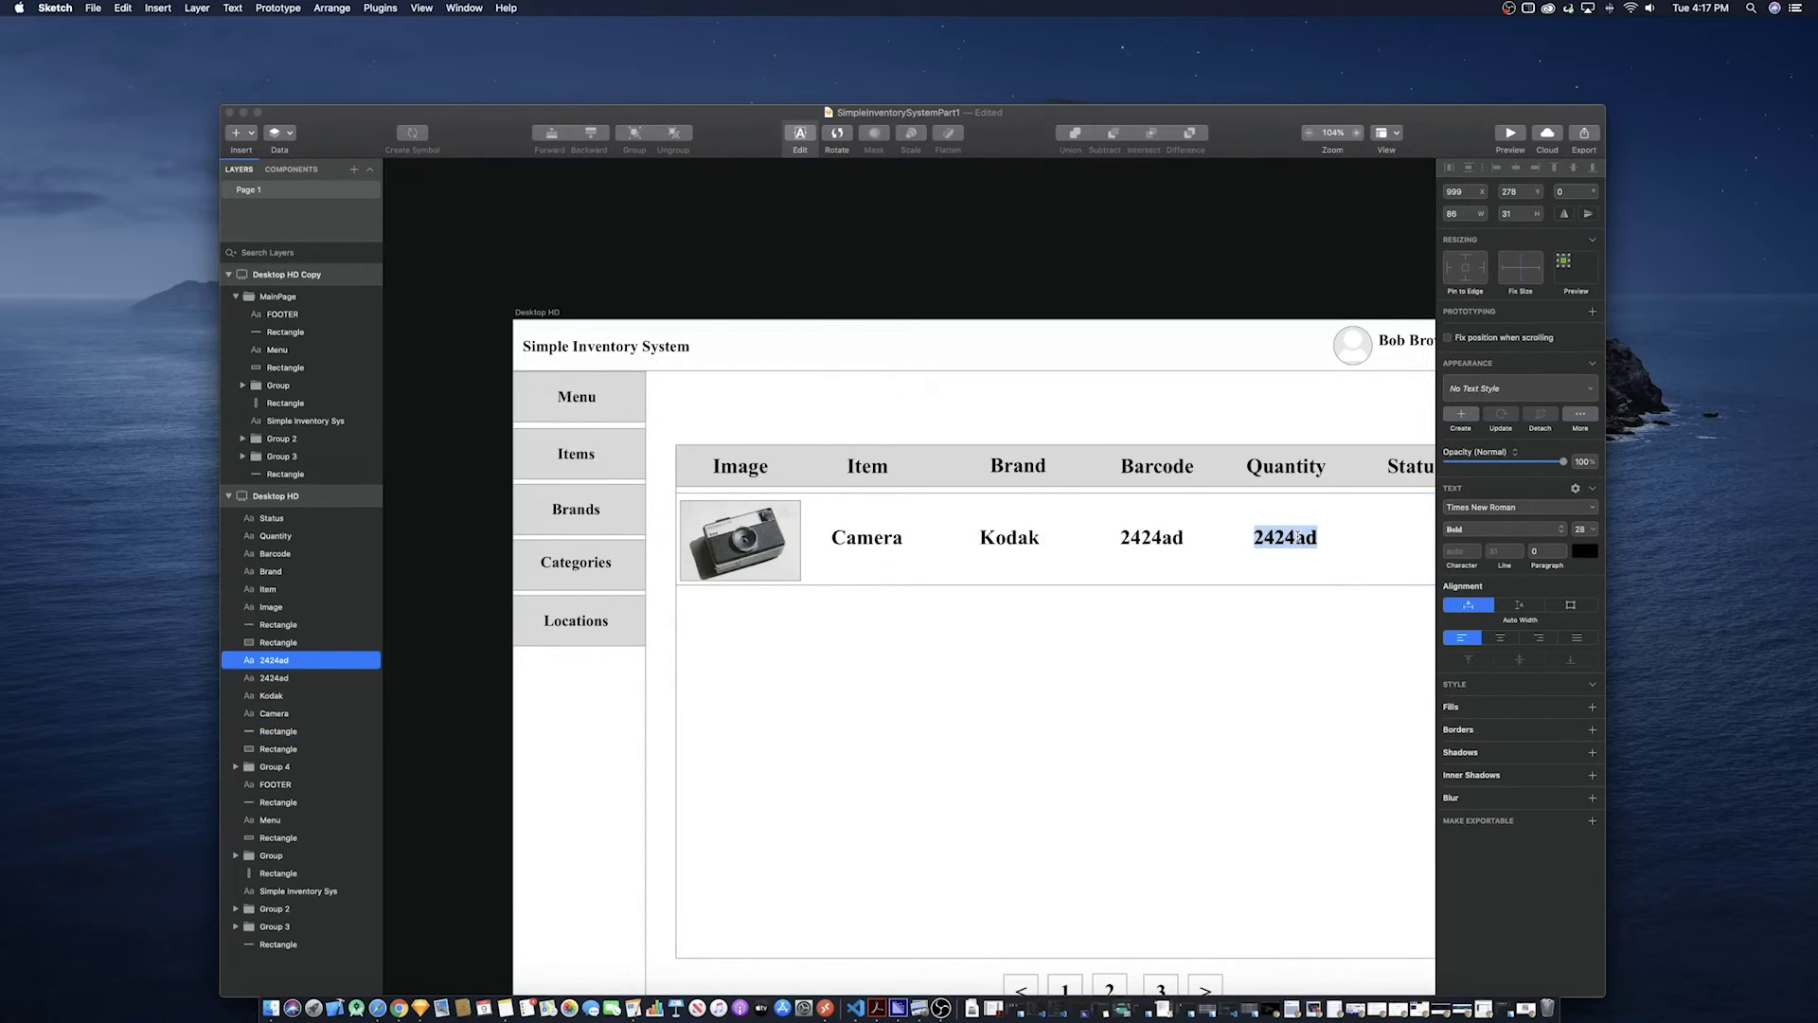
type("40")
left_click(258, 112)
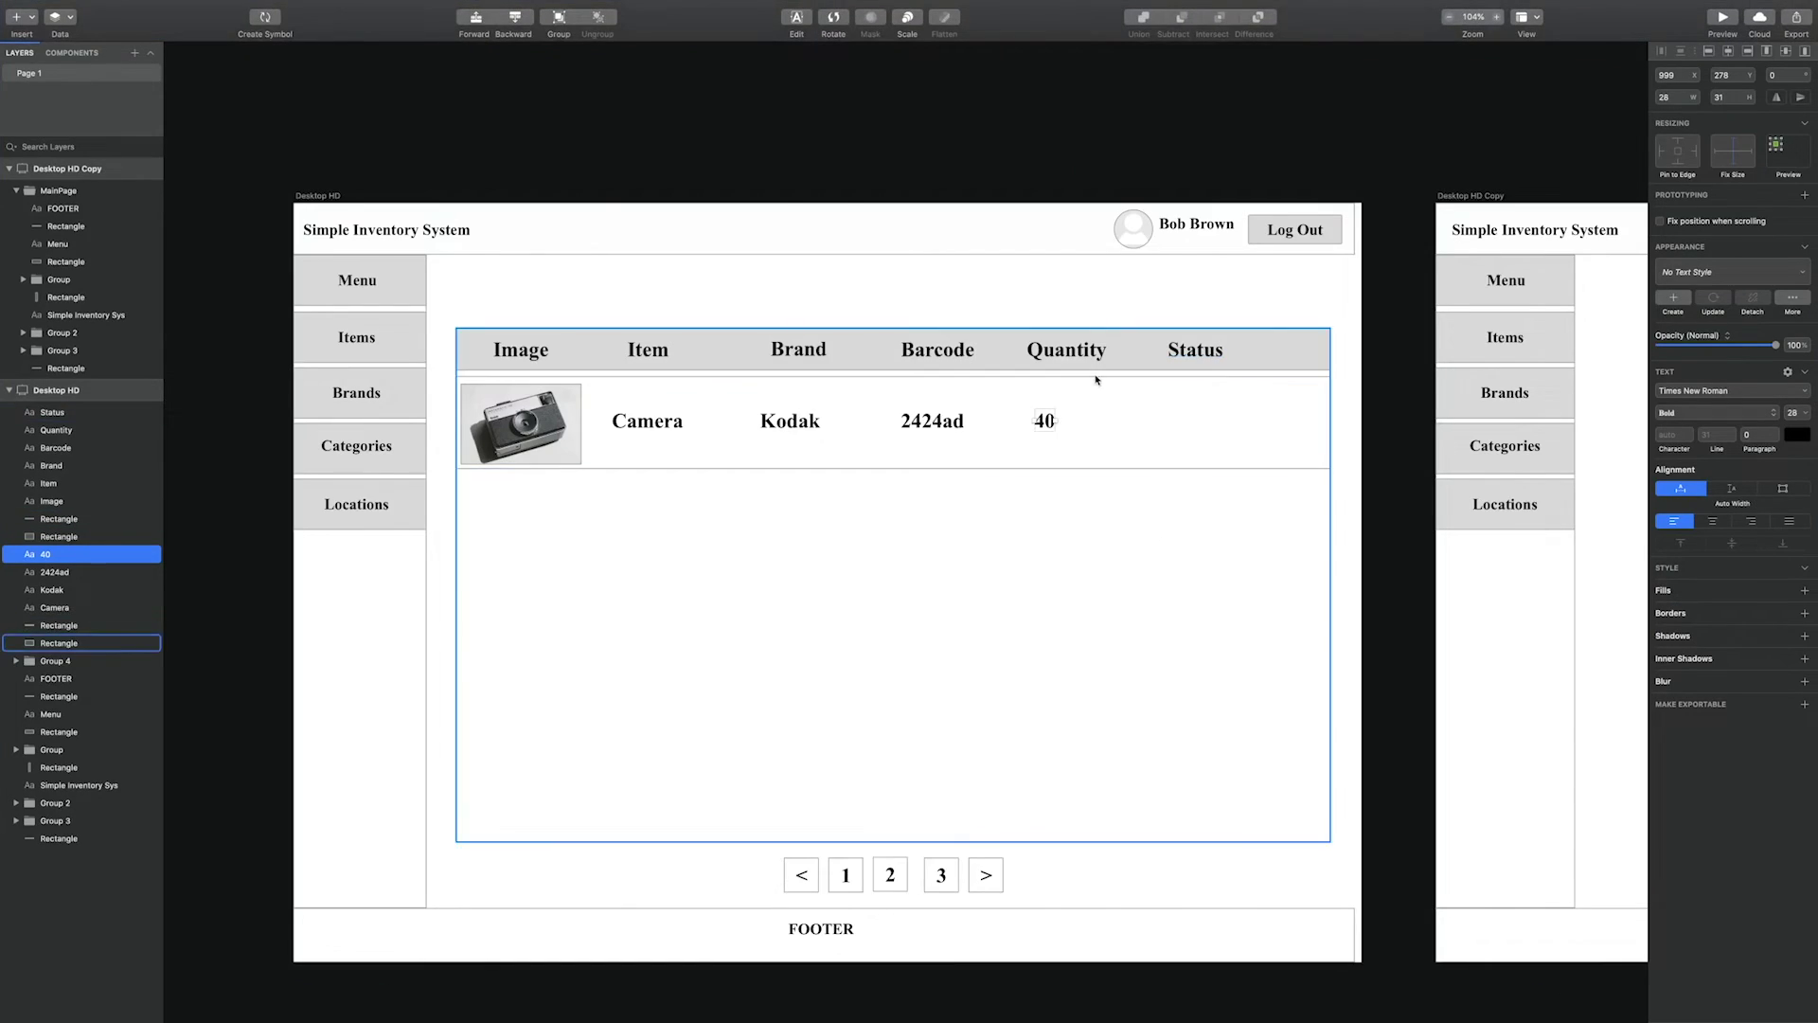
Duplicate the Quantity value 40 and move the copy straight right until it lies under the Status heading
key("super+d")
key("shift+Right")
key("shift+Right")
key("shift+Right")
key("shift+Right")
key("shift+Right")
key("shift+Right")
key("shift+Right")
key("shift+Right")
key("shift+Right")
key("shift+Right")
key("shift+Right")
key("shift+Right")
key("shift+Right")
key("shift+Right")
key("shift+Right")
key("shift+Right")
key("shift+Right")
key("shift+Right")
key("shift+Right")
key("shift+Right")
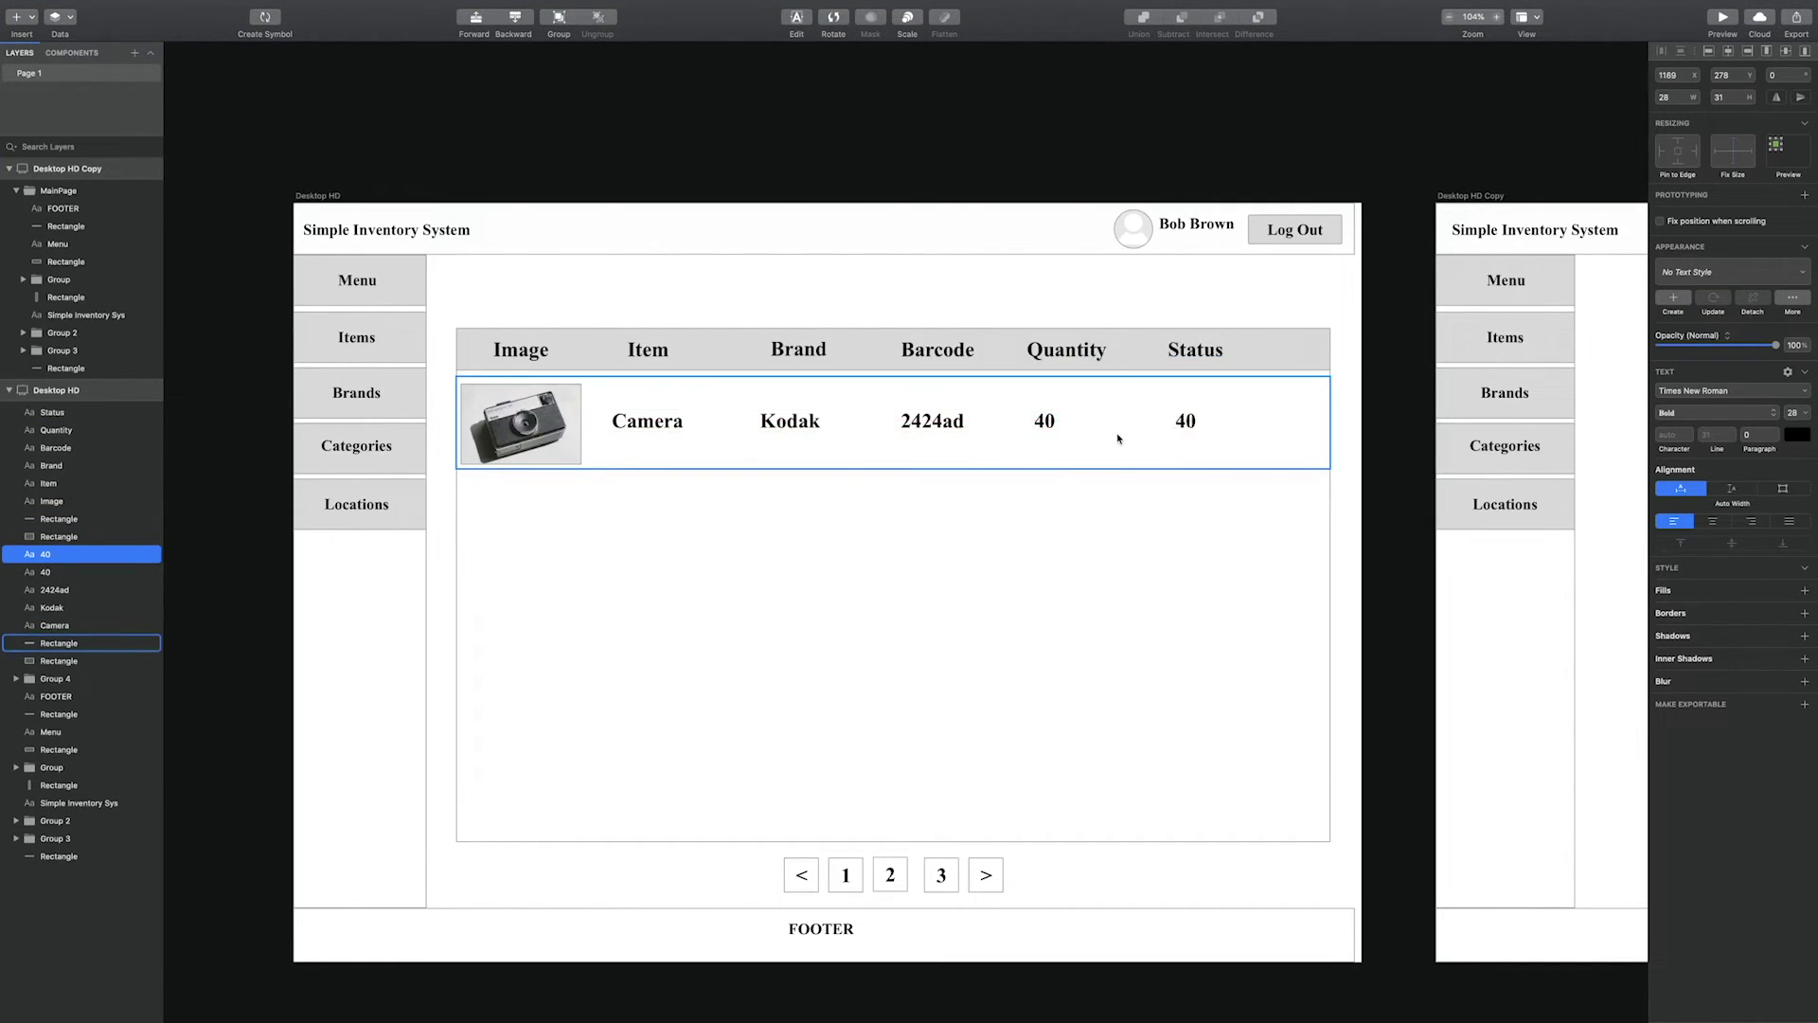
Draw a rounded rectangle about 108 × 52 under Status, place it behind the duplicated 40 and center the text on it
left_click(21, 17)
mouse_move(91, 38)
left_click(217, 71)
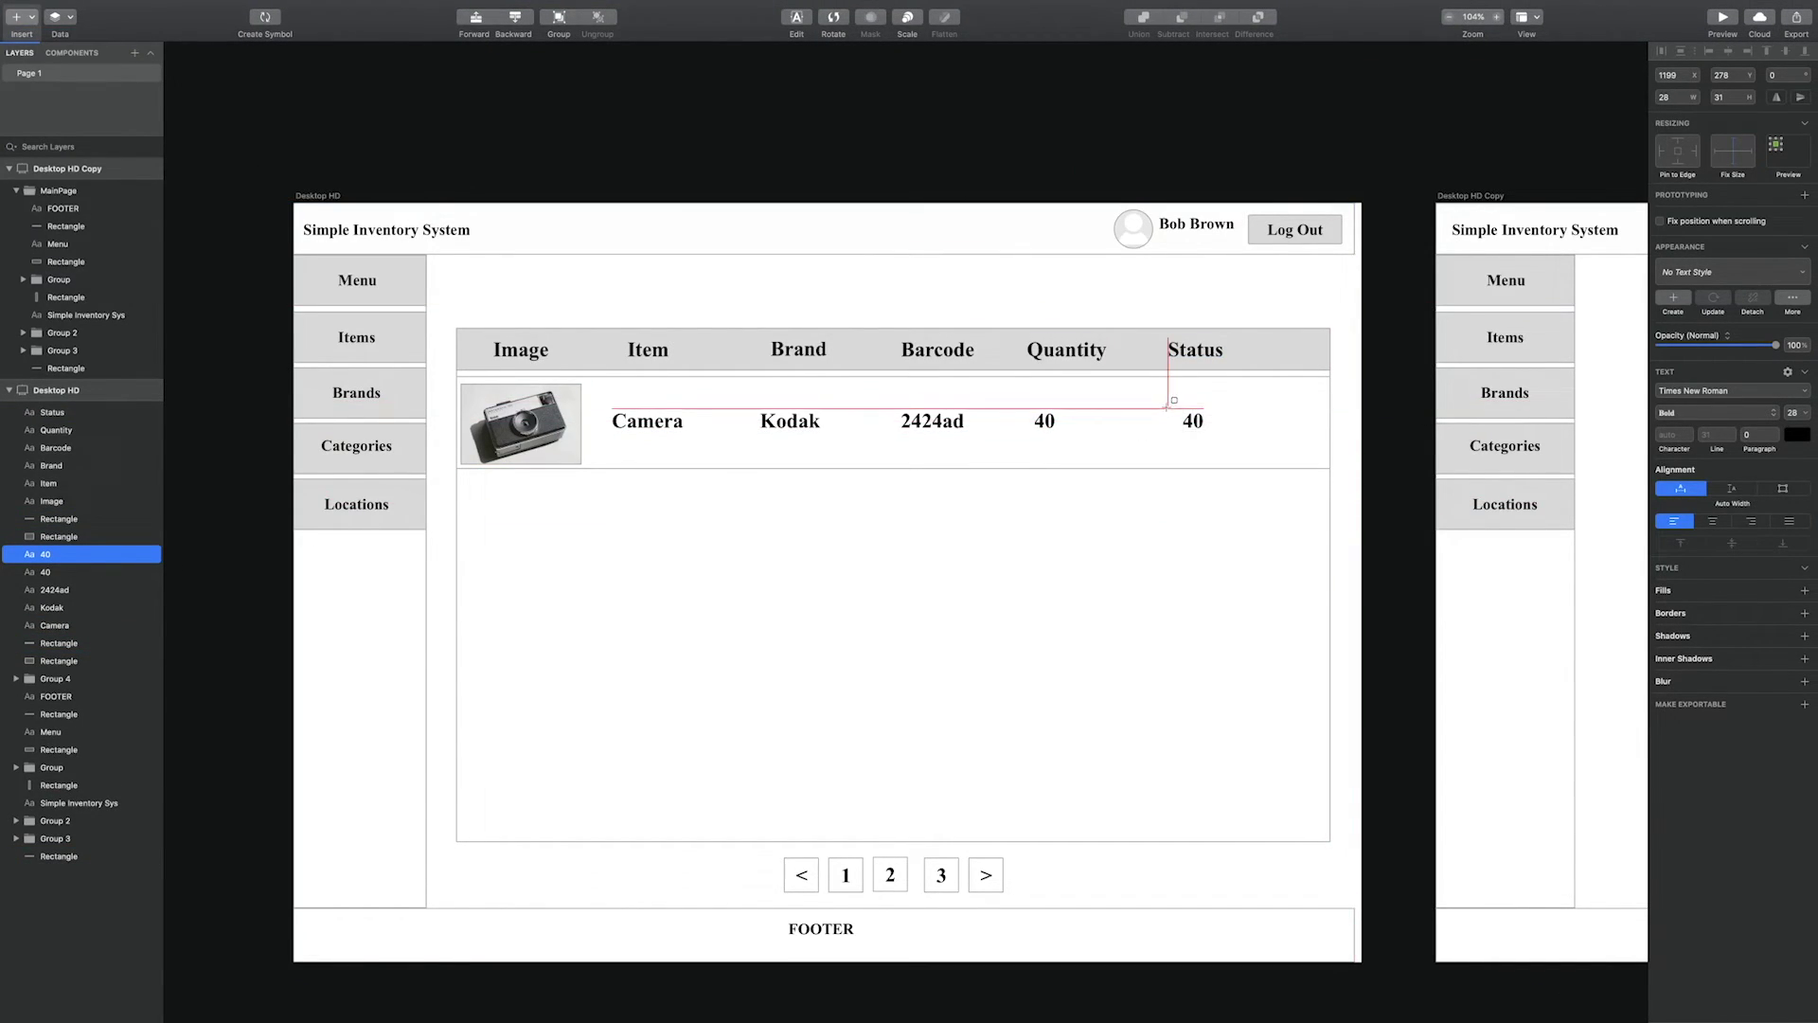
left_click_drag(1168, 401, 1248, 440)
right_click(1213, 422)
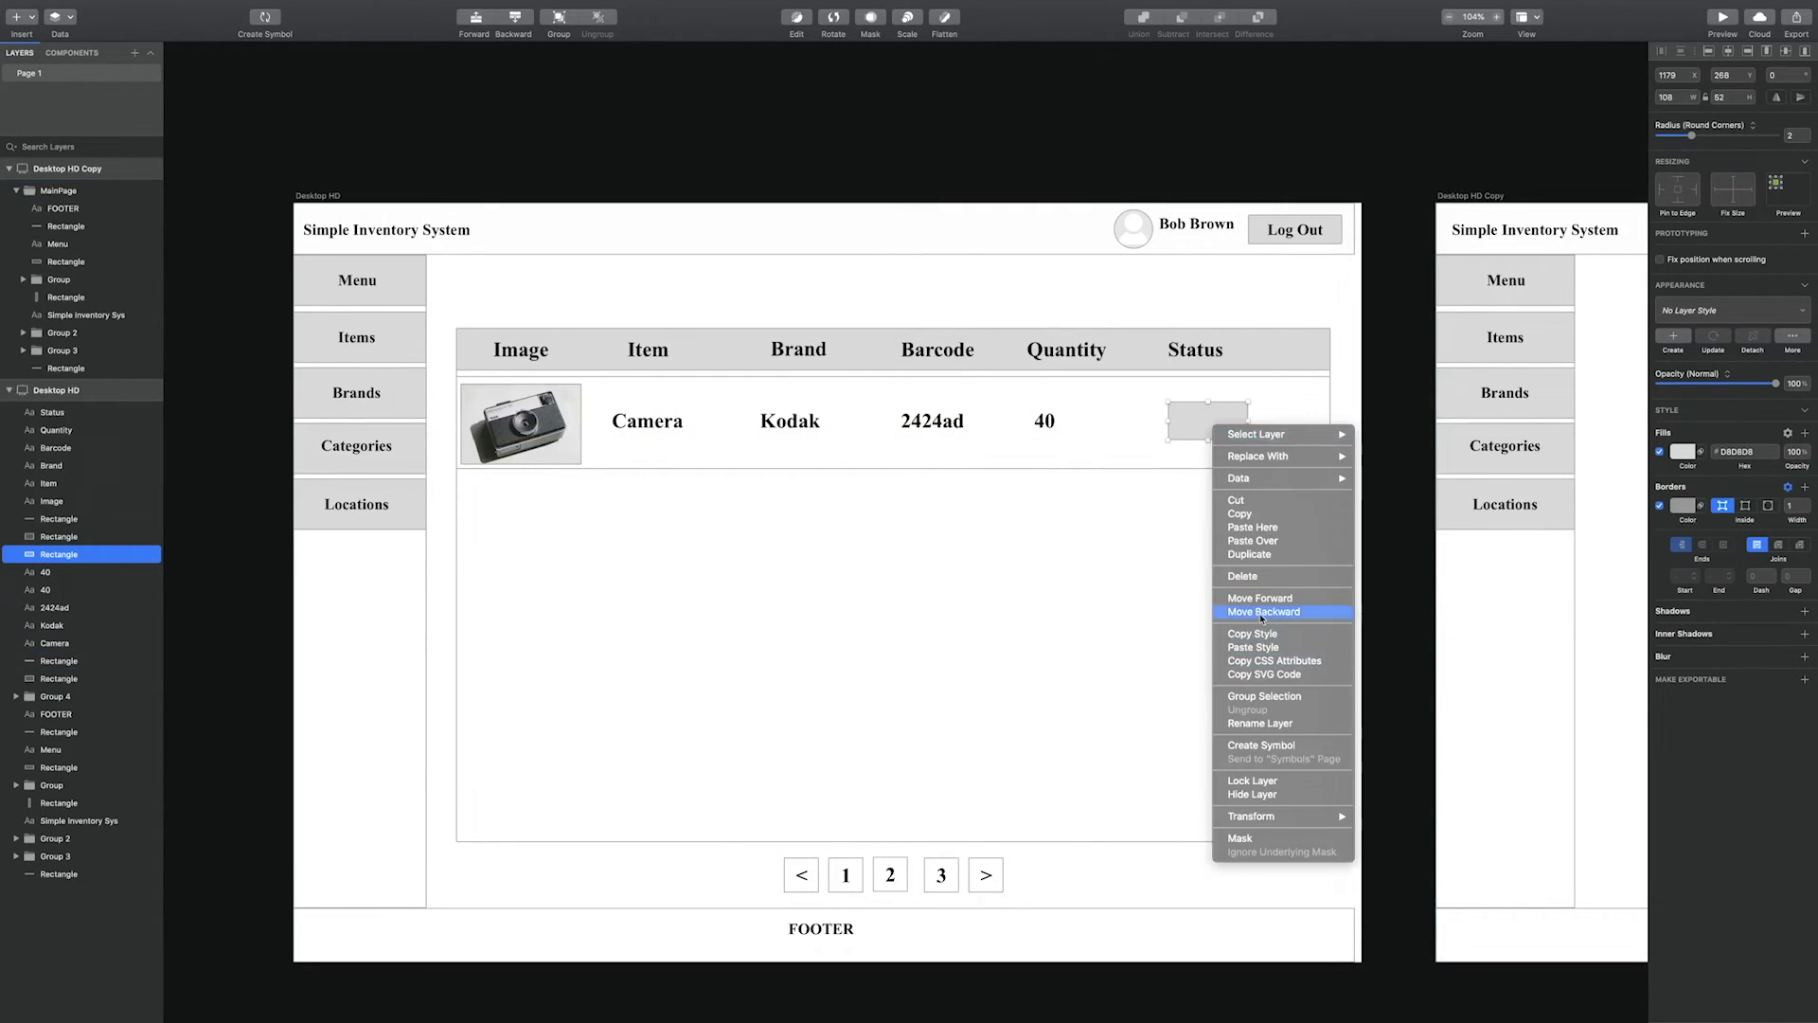
left_click(1268, 611)
left_click(1193, 425, "shift")
left_click(1241, 434)
Fill the status rectangle with green #45D311 and make the 40 text on it white
left_click(1685, 454)
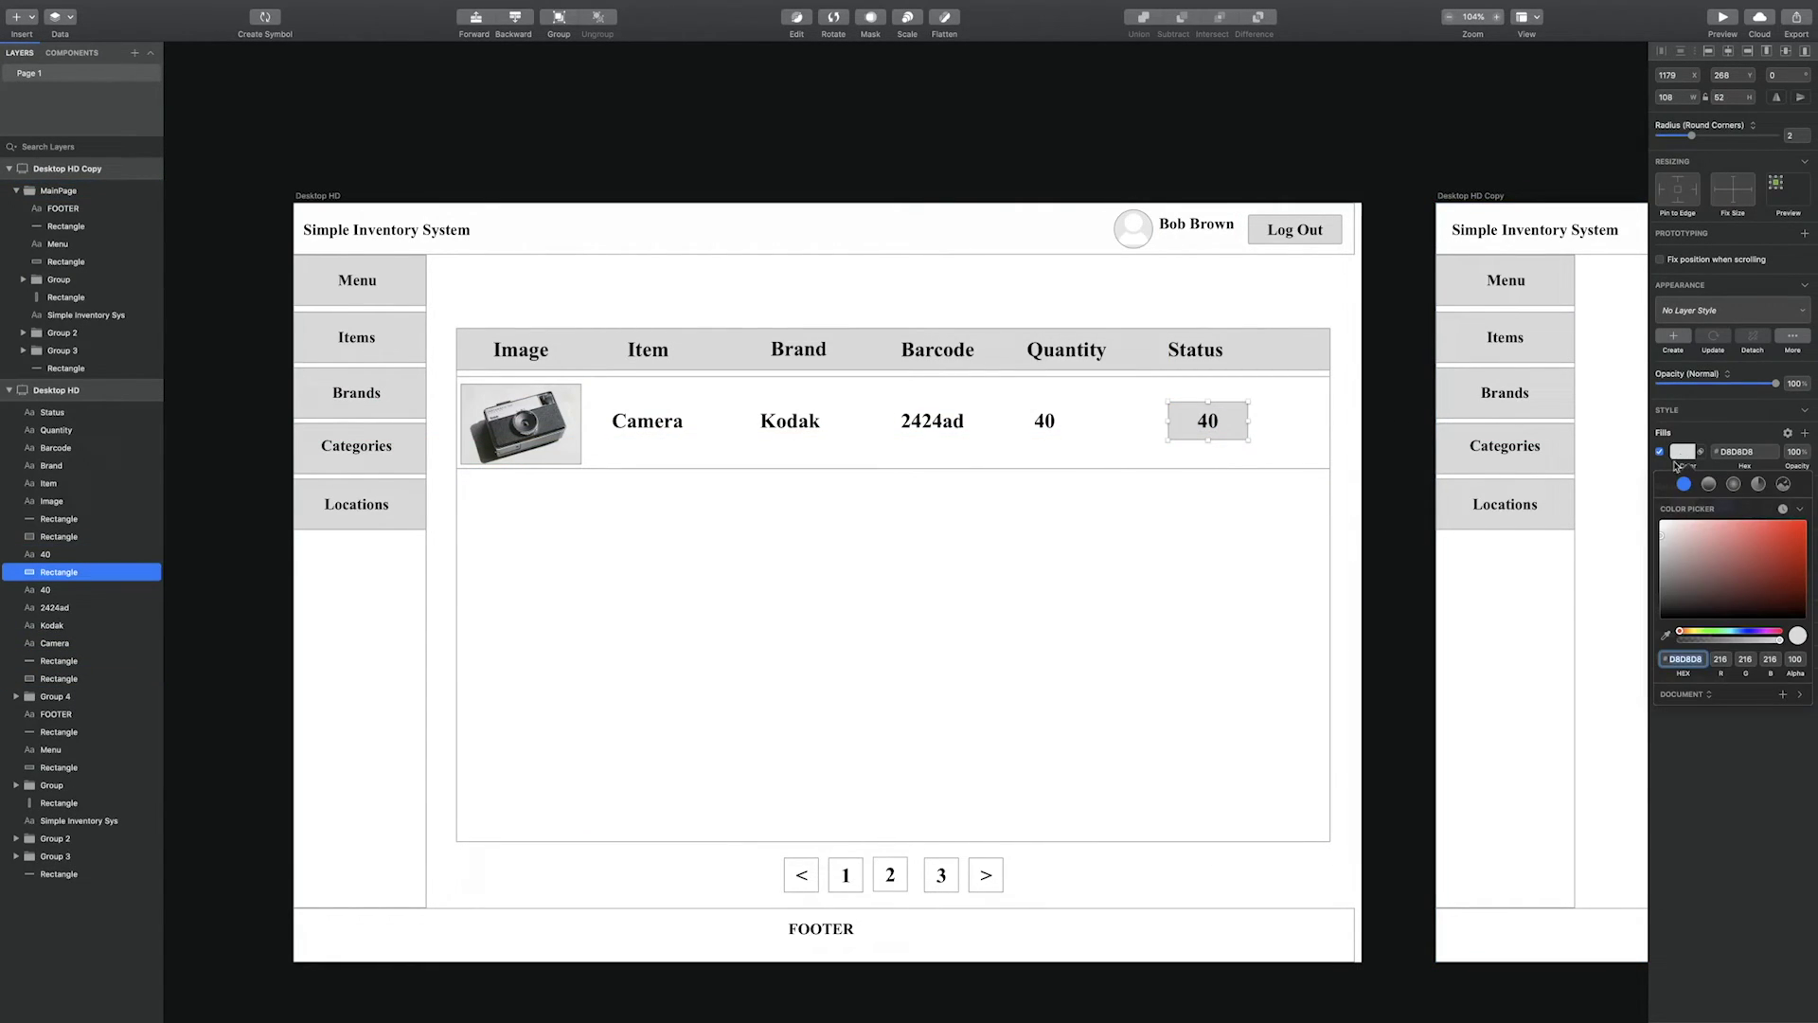
left_click_drag(1680, 631, 1706, 648)
left_click_drag(1718, 559, 1796, 538)
left_click(1209, 423)
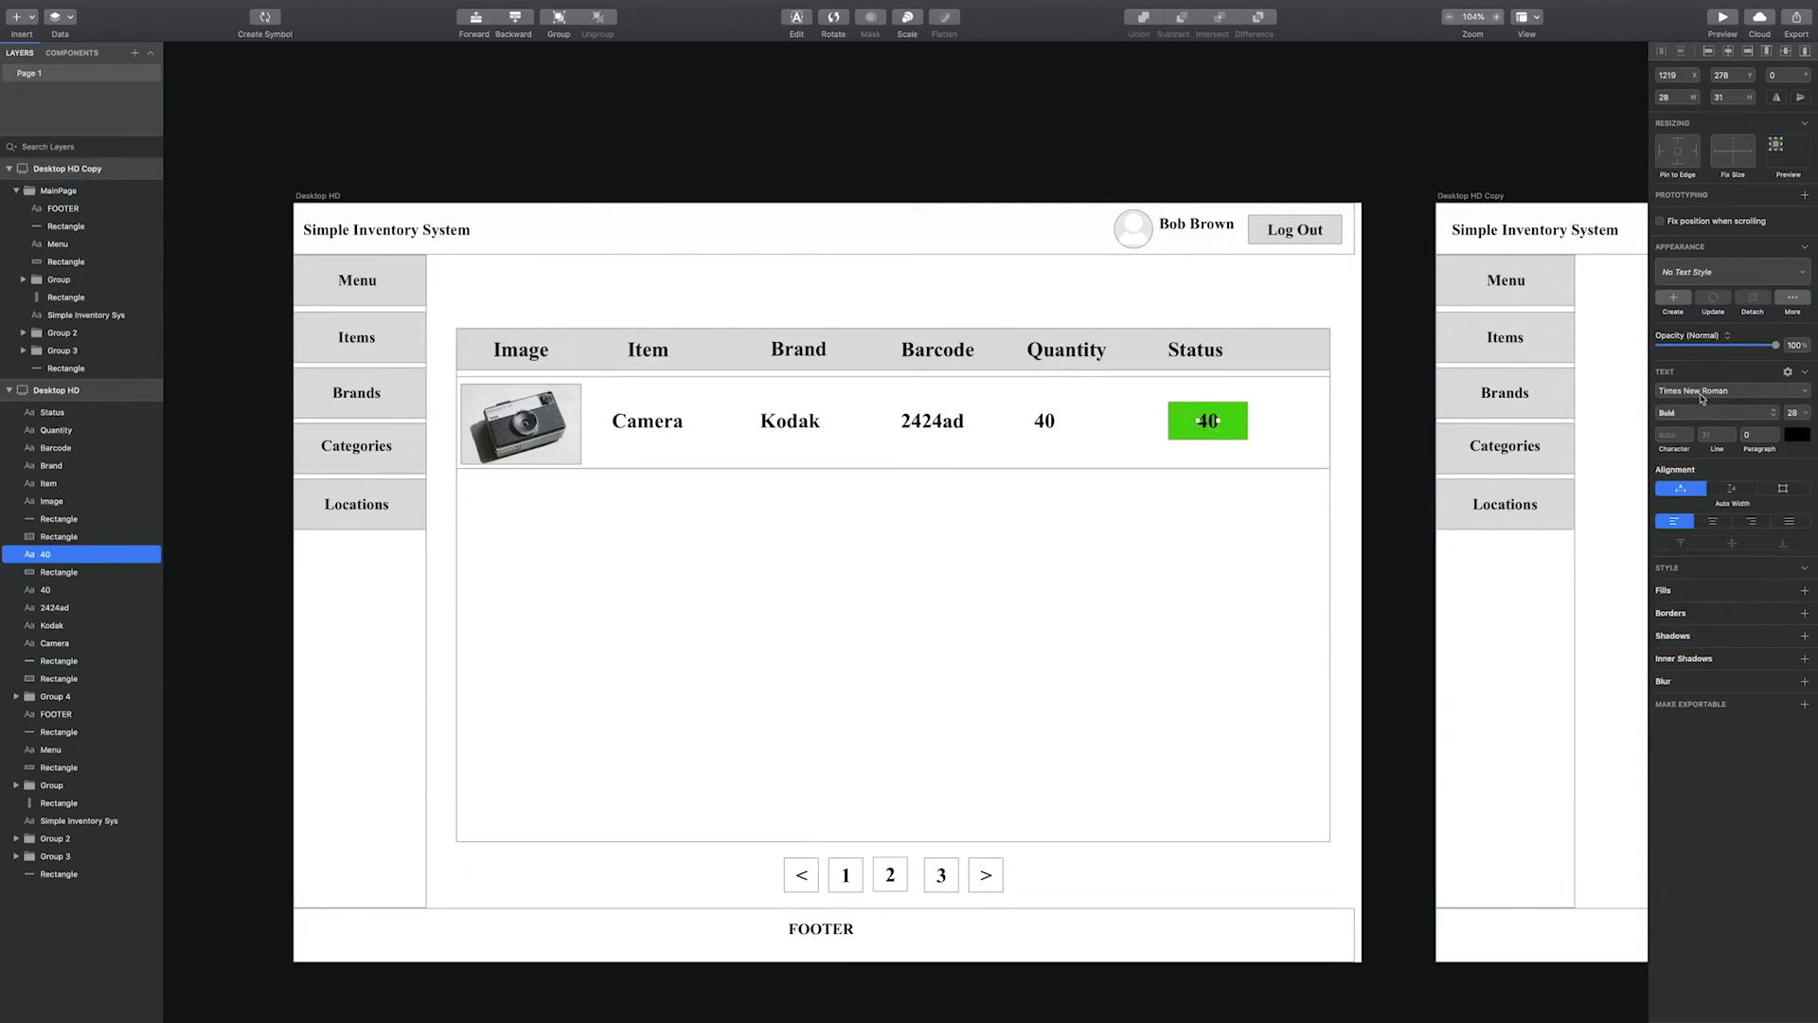
left_click(1797, 435)
left_click_drag(1661, 571, 1659, 474)
Change the status text to "InStock", enlarge the green rectangle to about 140 × 57 and align the text with it
left_click(1209, 420, "shift")
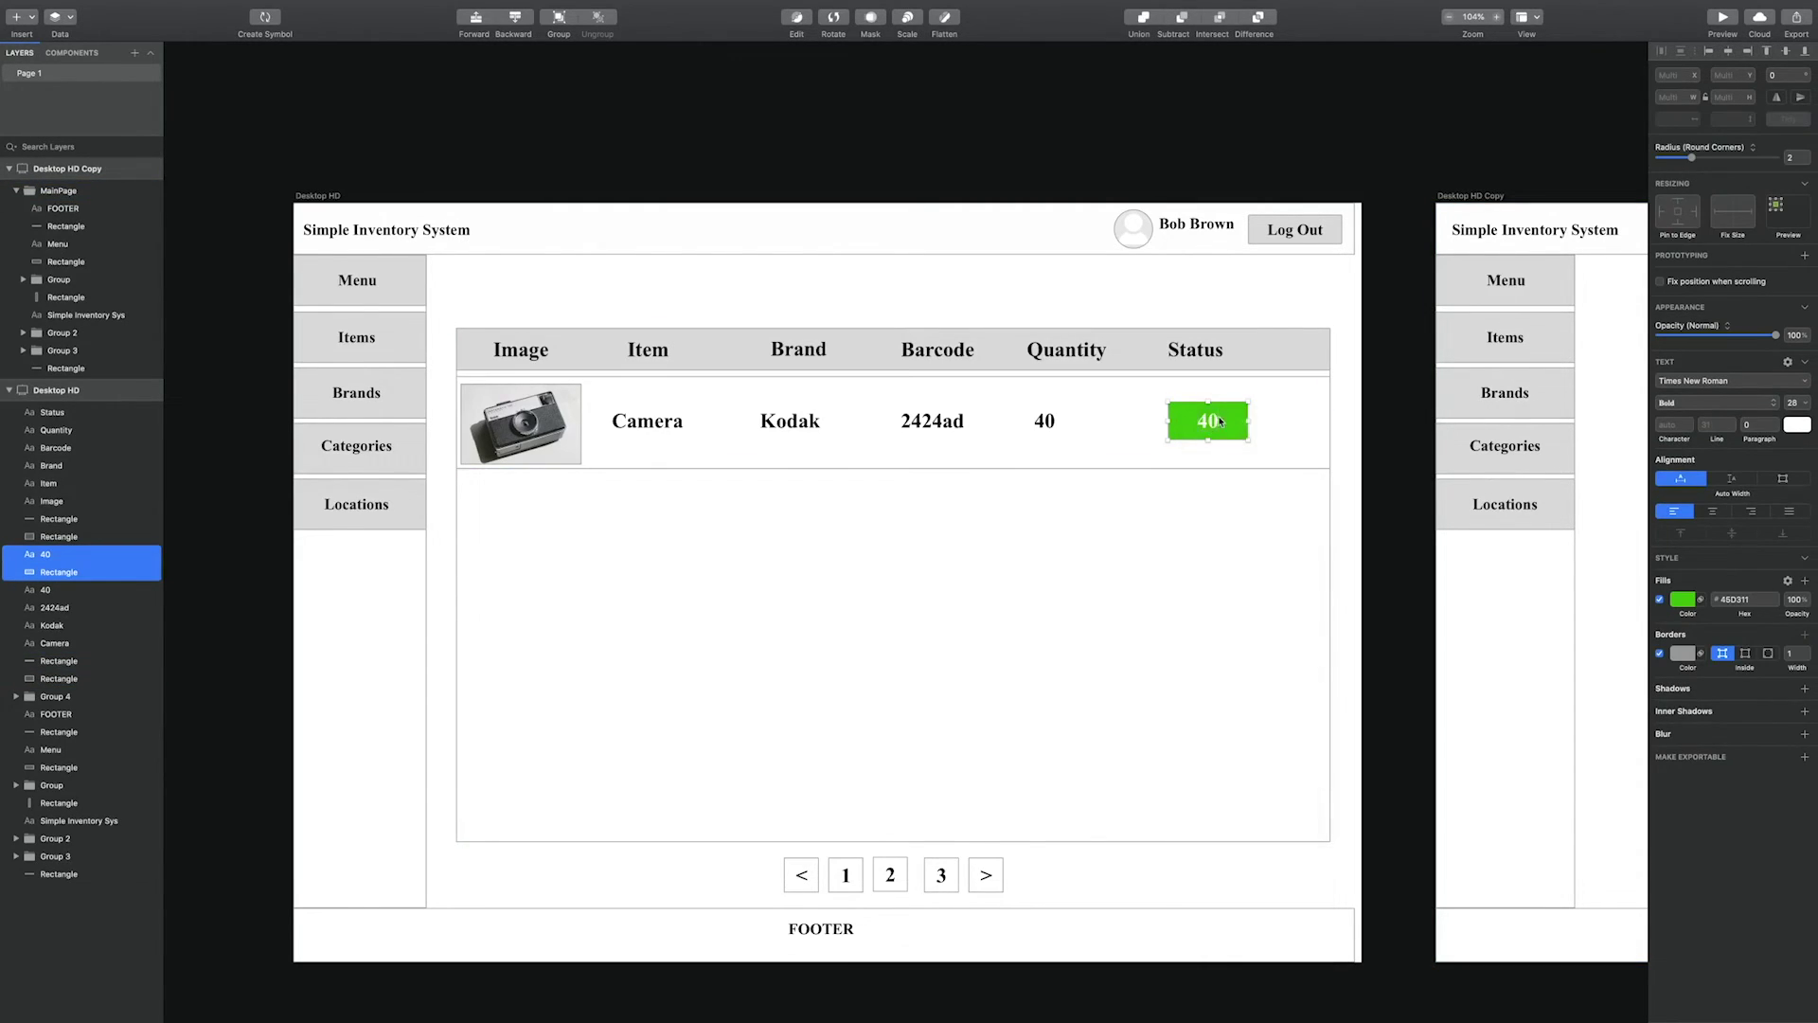
left_click(1183, 430)
left_click_drag(1248, 439, 1272, 443)
left_click(1231, 422, "shift")
left_click(1766, 52)
left_click(1210, 539)
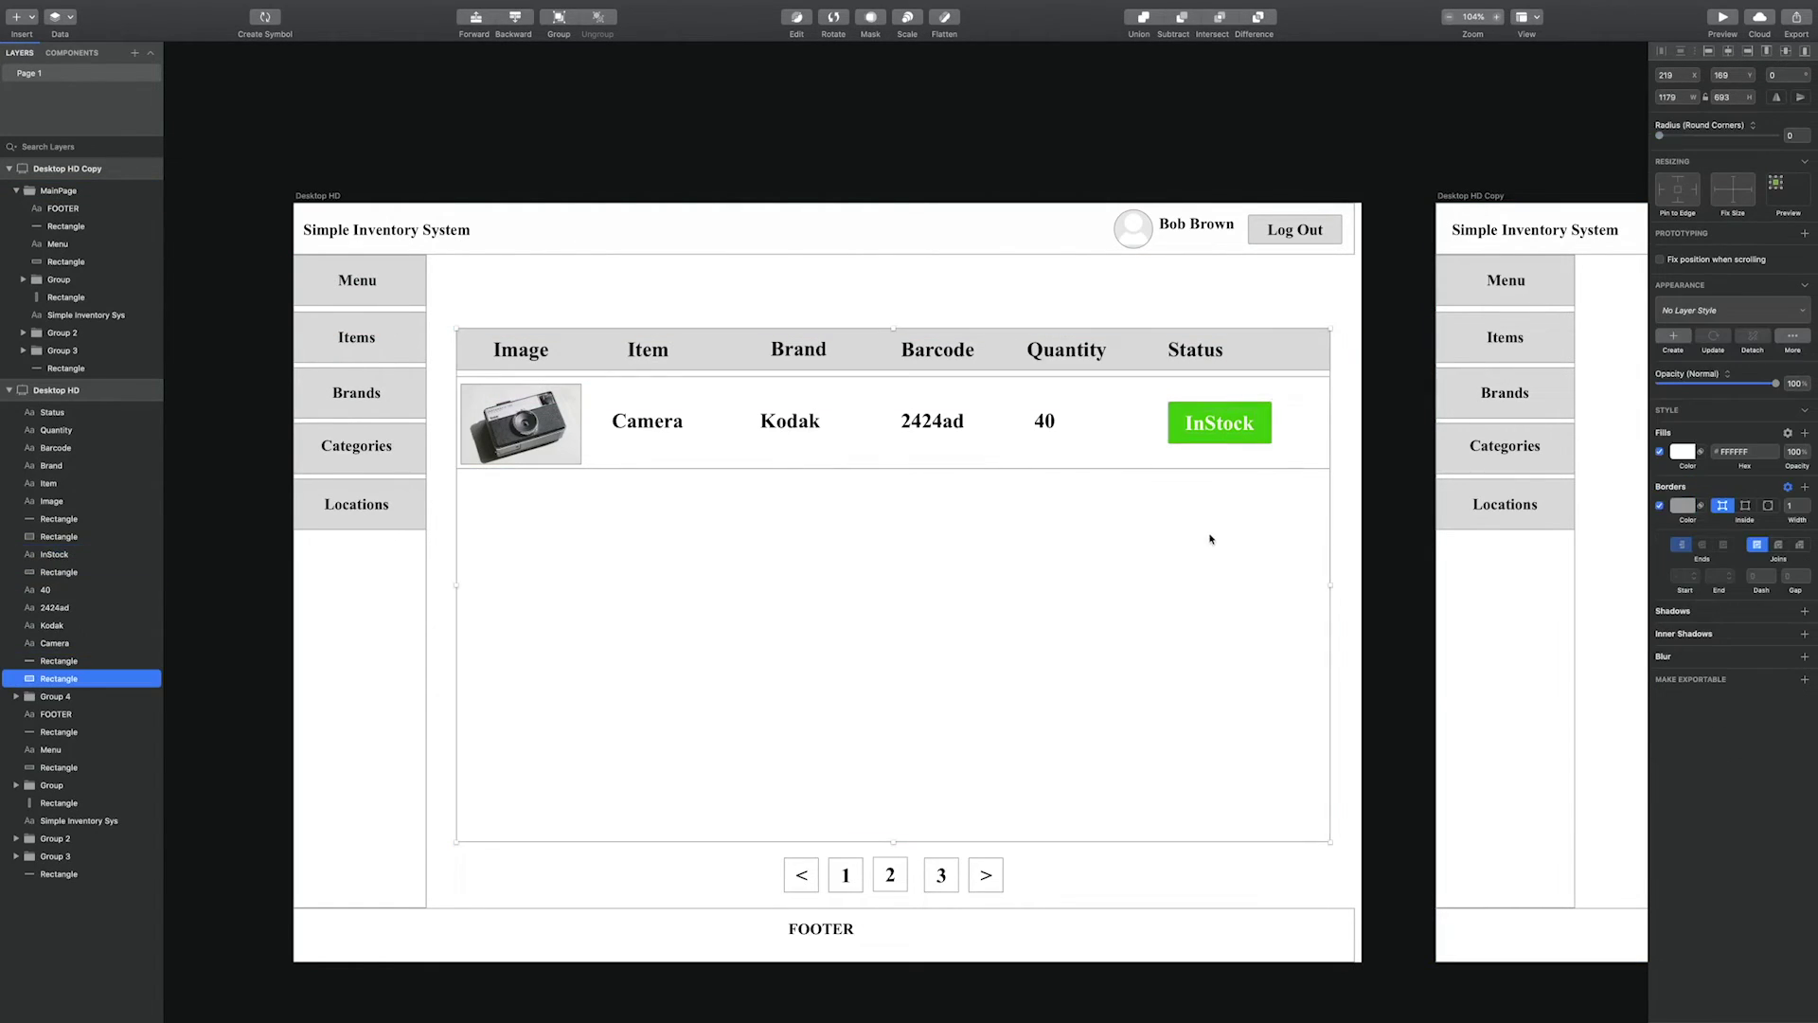
Center the Status heading over the green rectangle and align the Quantity heading and the 40 on their horizontal centers
left_click(1174, 431)
left_click(1195, 350, "shift")
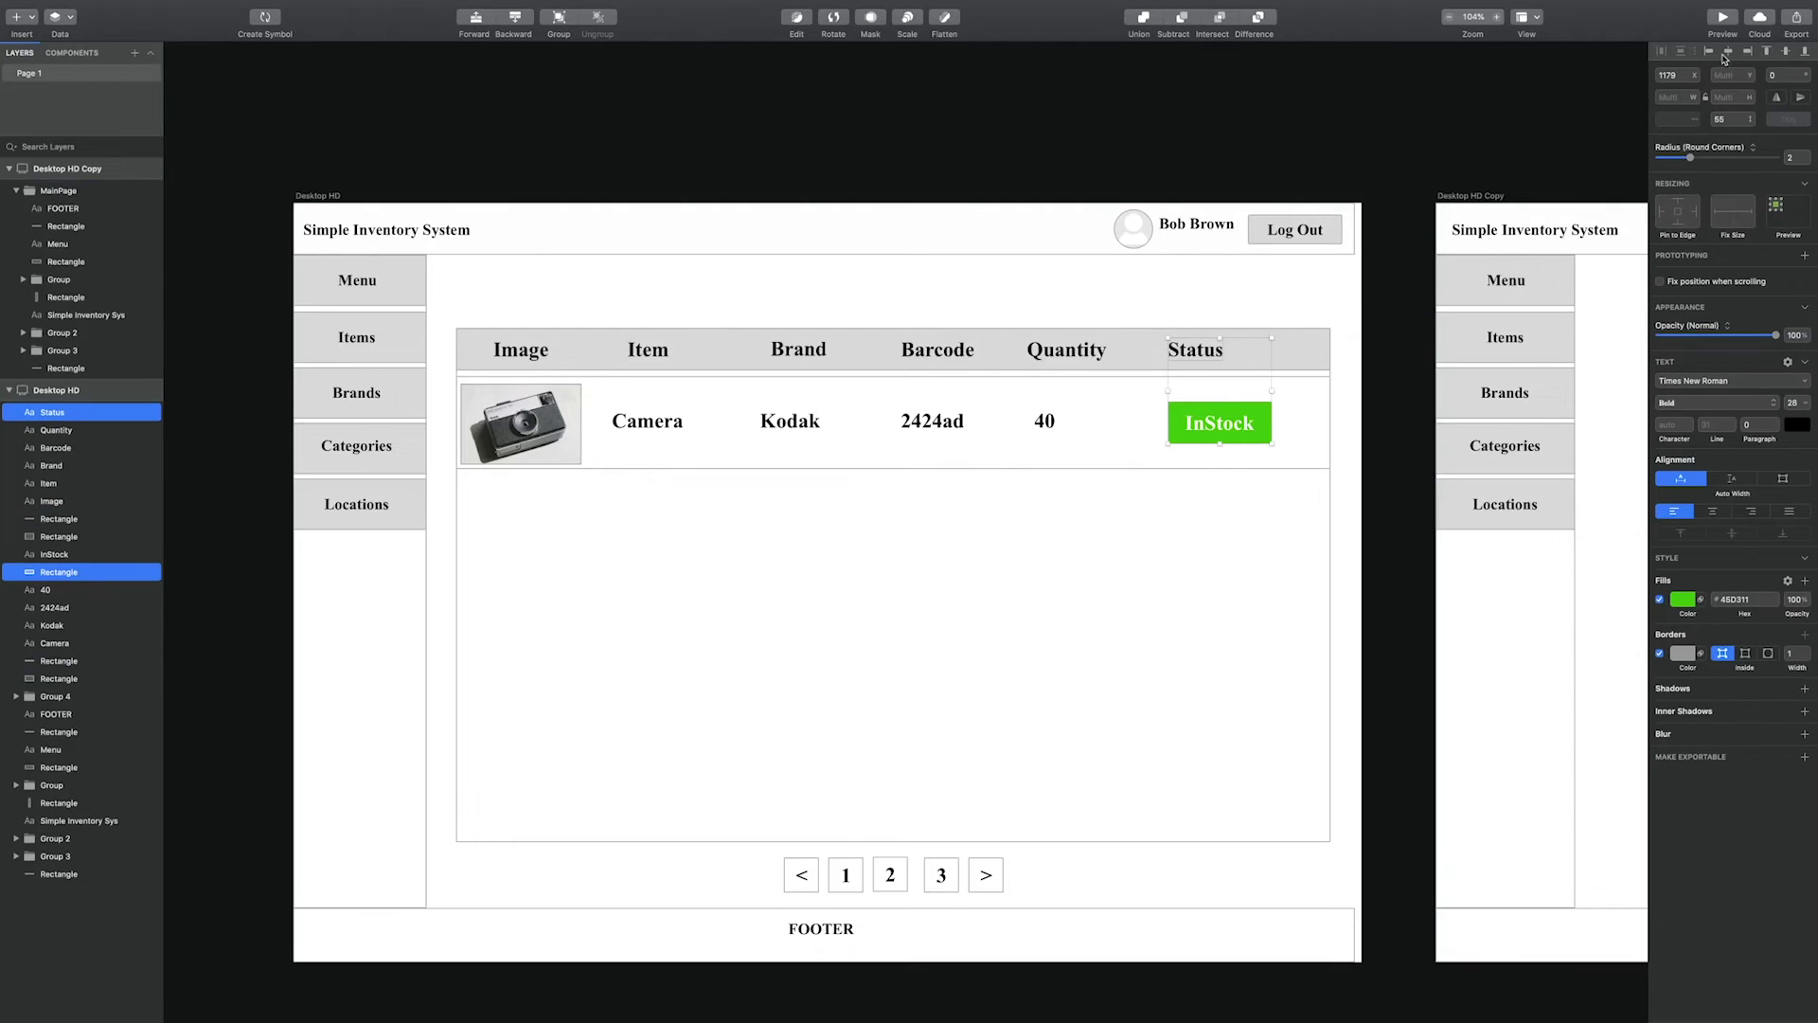
left_click(1726, 54)
left_click(1045, 421)
left_click_drag(1050, 421, 1063, 422)
left_click(1070, 350, "shift")
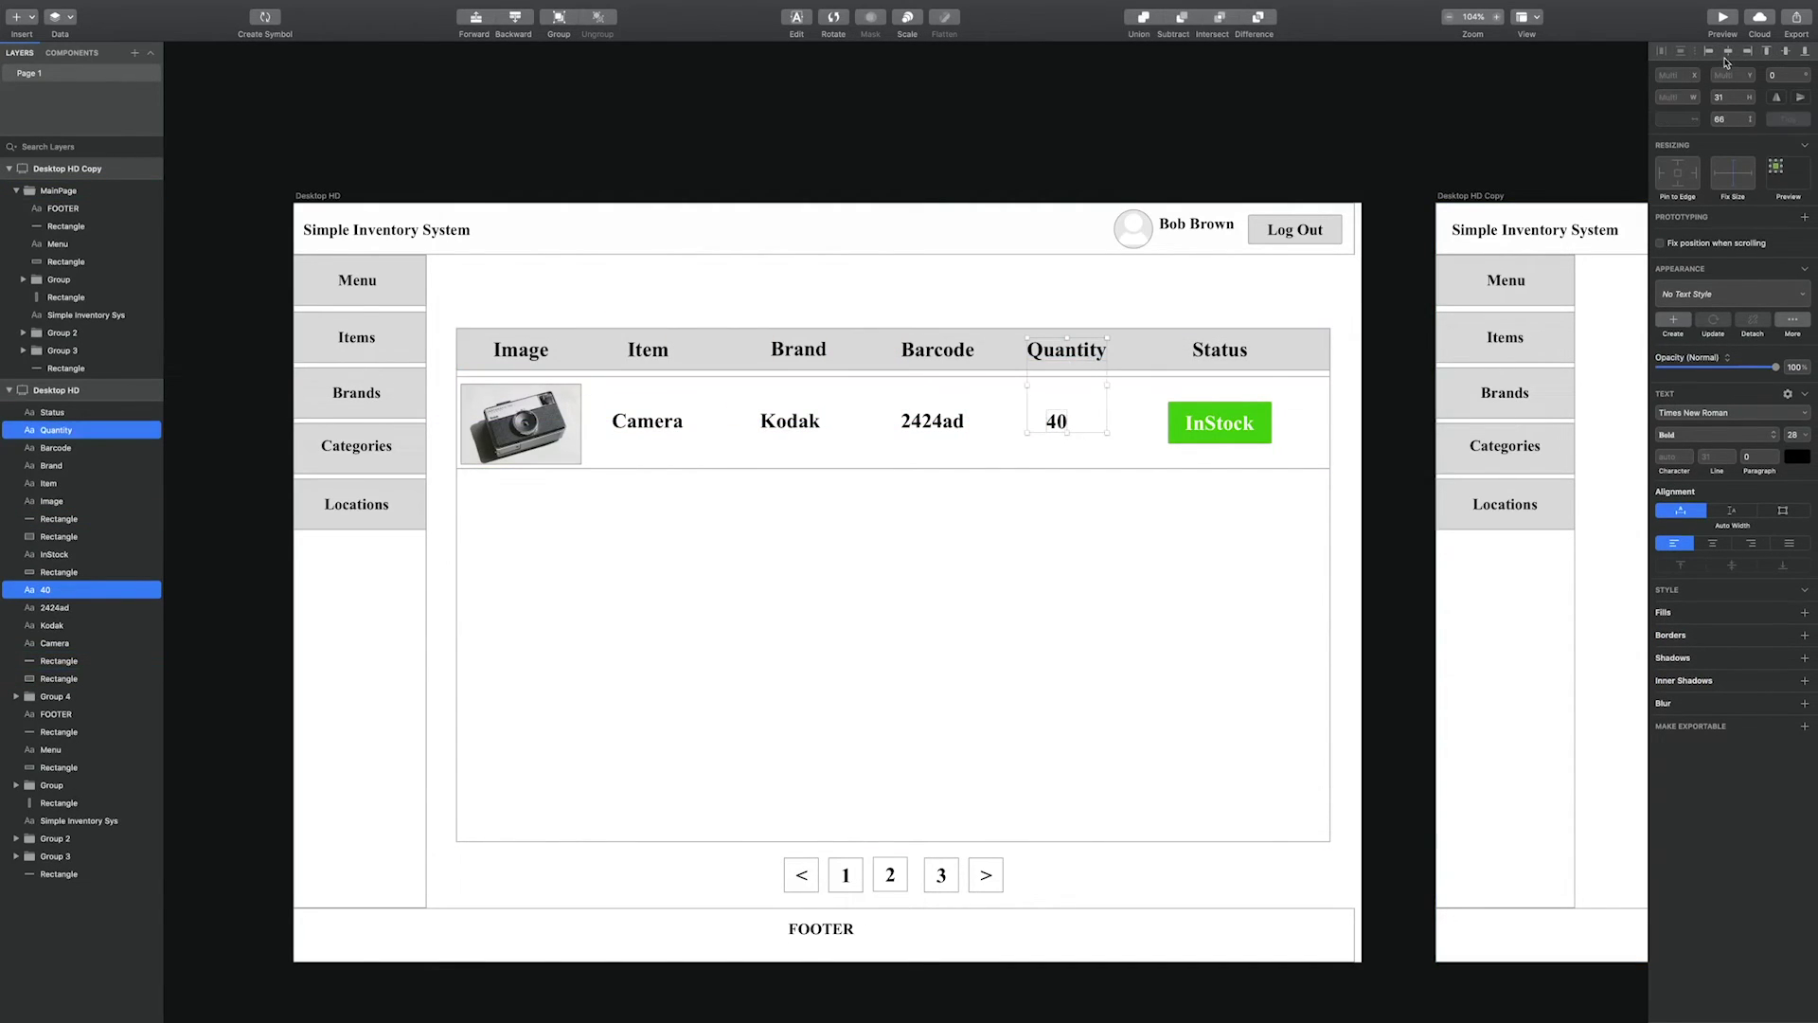
left_click(1727, 54)
Align the Barcode heading with 2424ad and the Brand heading with Kodak on their horizontal centers
left_click(932, 422)
left_click(927, 354, "shift")
left_click(1727, 54)
left_click(791, 421)
left_click(798, 351, "shift")
left_click(1728, 54)
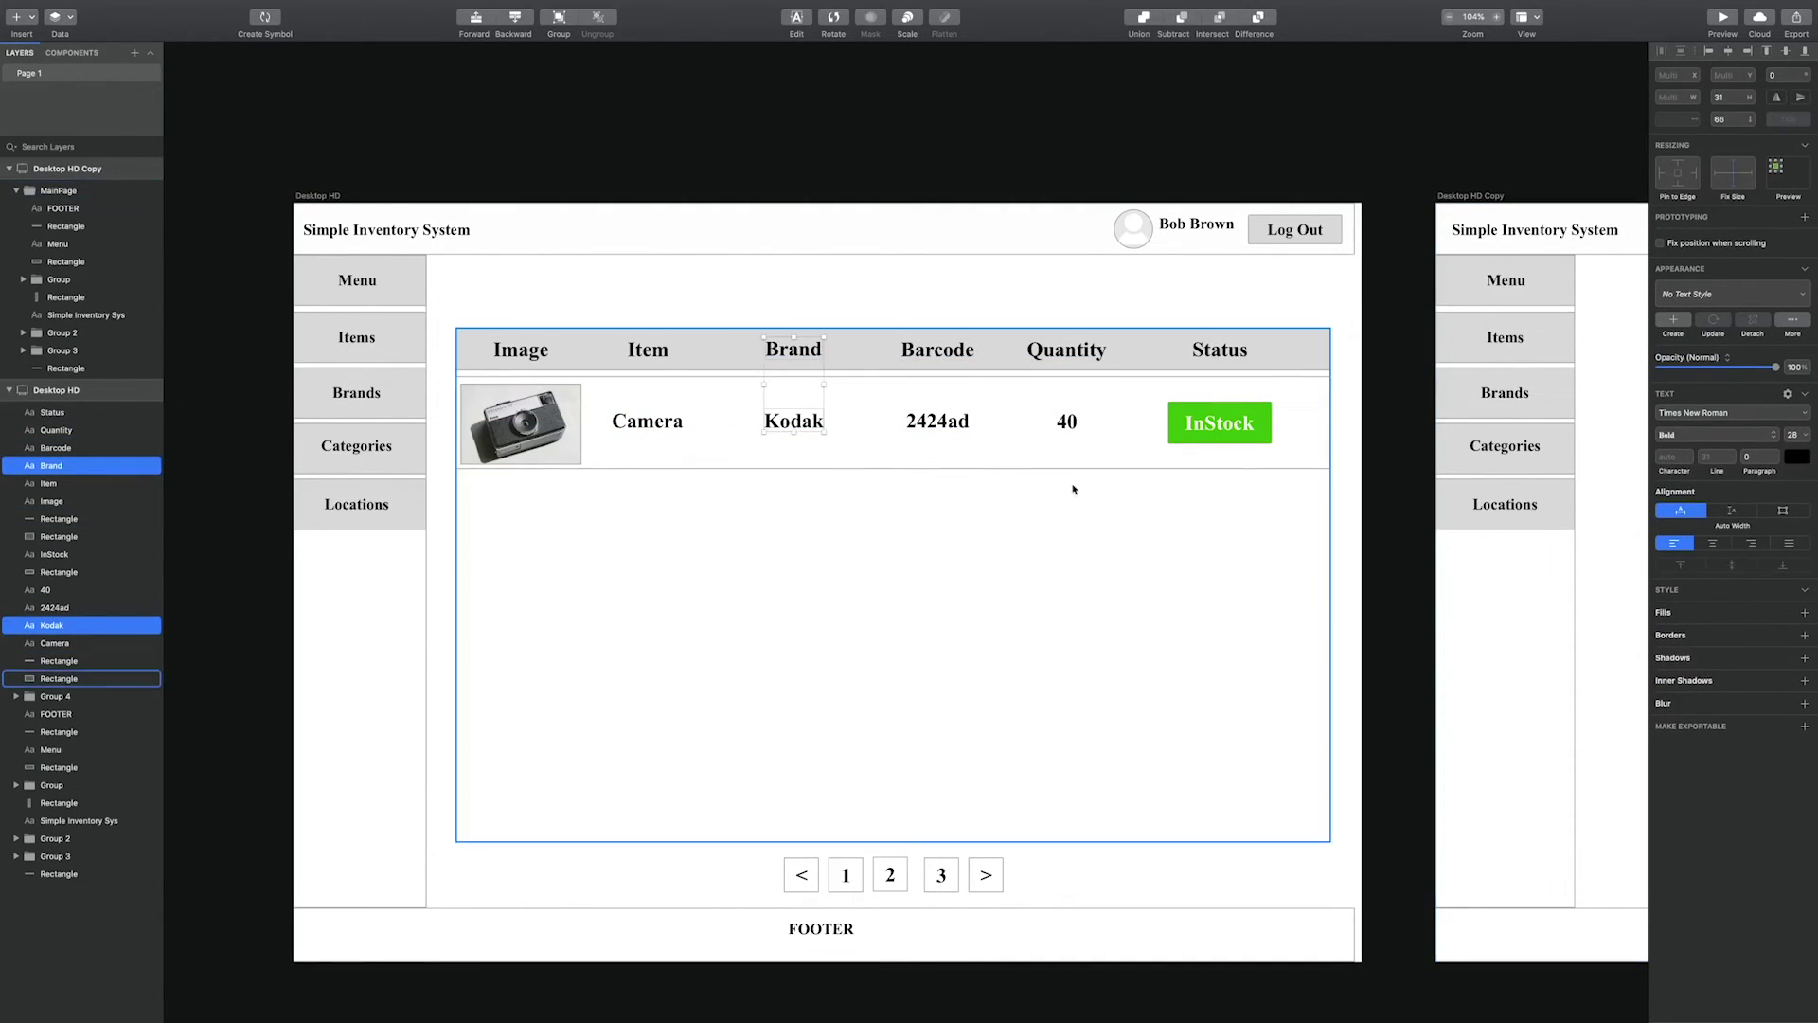
left_click(1193, 461)
left_click(543, 438, "shift")
left_click(653, 423, "shift")
left_click(793, 423, "shift")
left_click(935, 422, "shift")
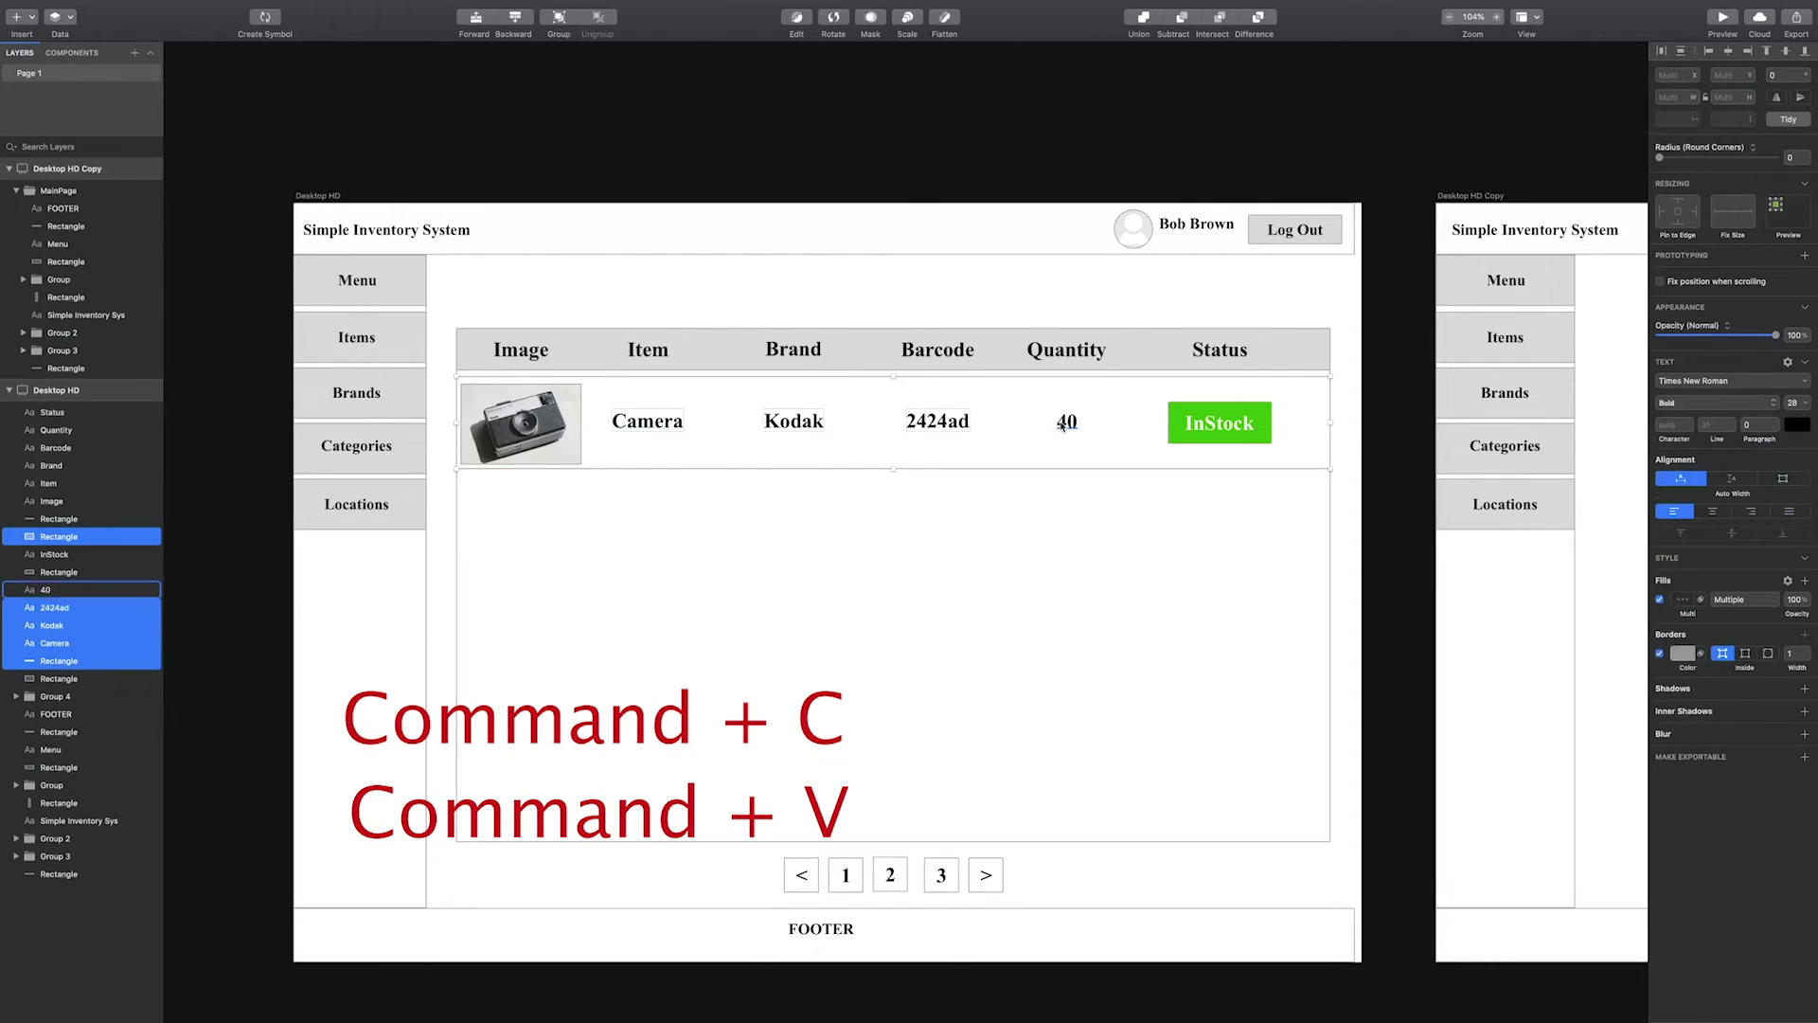
left_click(1066, 423, "shift")
left_click(1220, 423, "shift")
left_click(1269, 431, "shift")
Group the InStock text with its green rectangle
left_click(1219, 423)
left_click(1250, 437, "shift")
right_click(1247, 436)
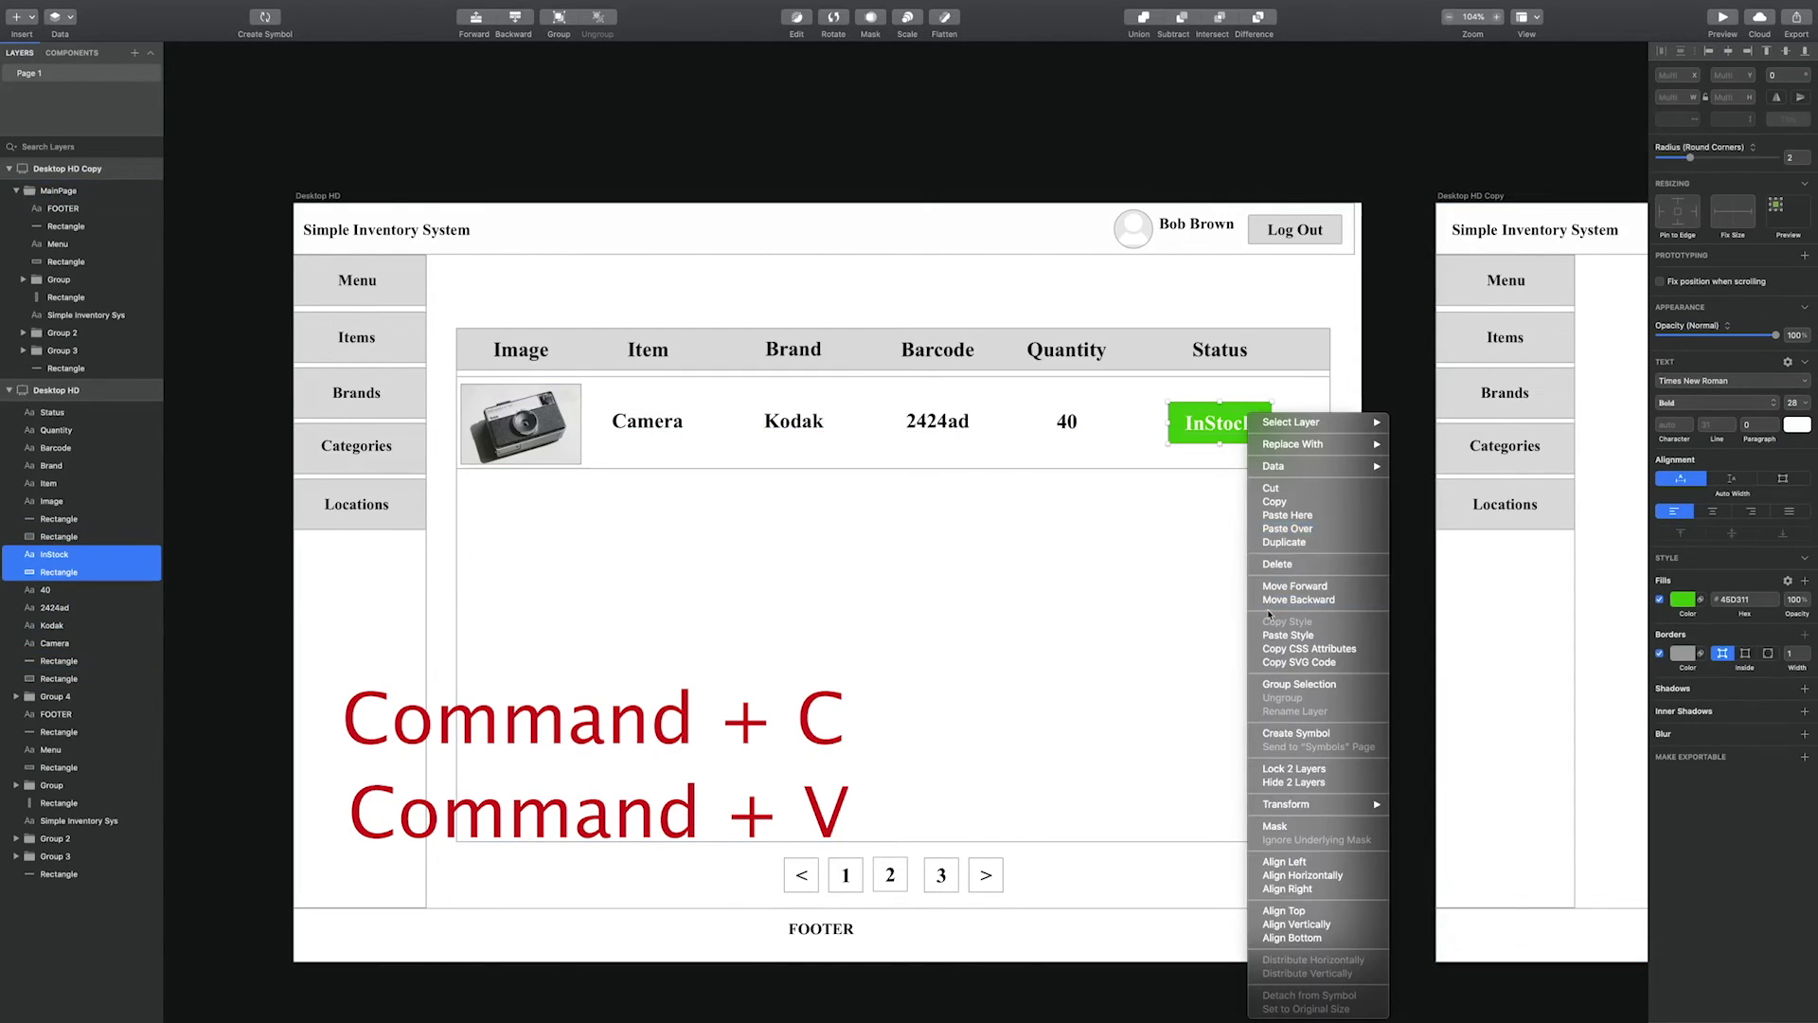
left_click(1284, 686)
Align the status group, row texts, camera image and row rectangle on their vertical centers
left_click(1067, 422, "shift")
left_click(947, 422, "shift")
left_click(796, 422, "shift")
left_click(648, 422, "shift")
left_click(545, 428, "shift")
left_click(852, 455, "shift")
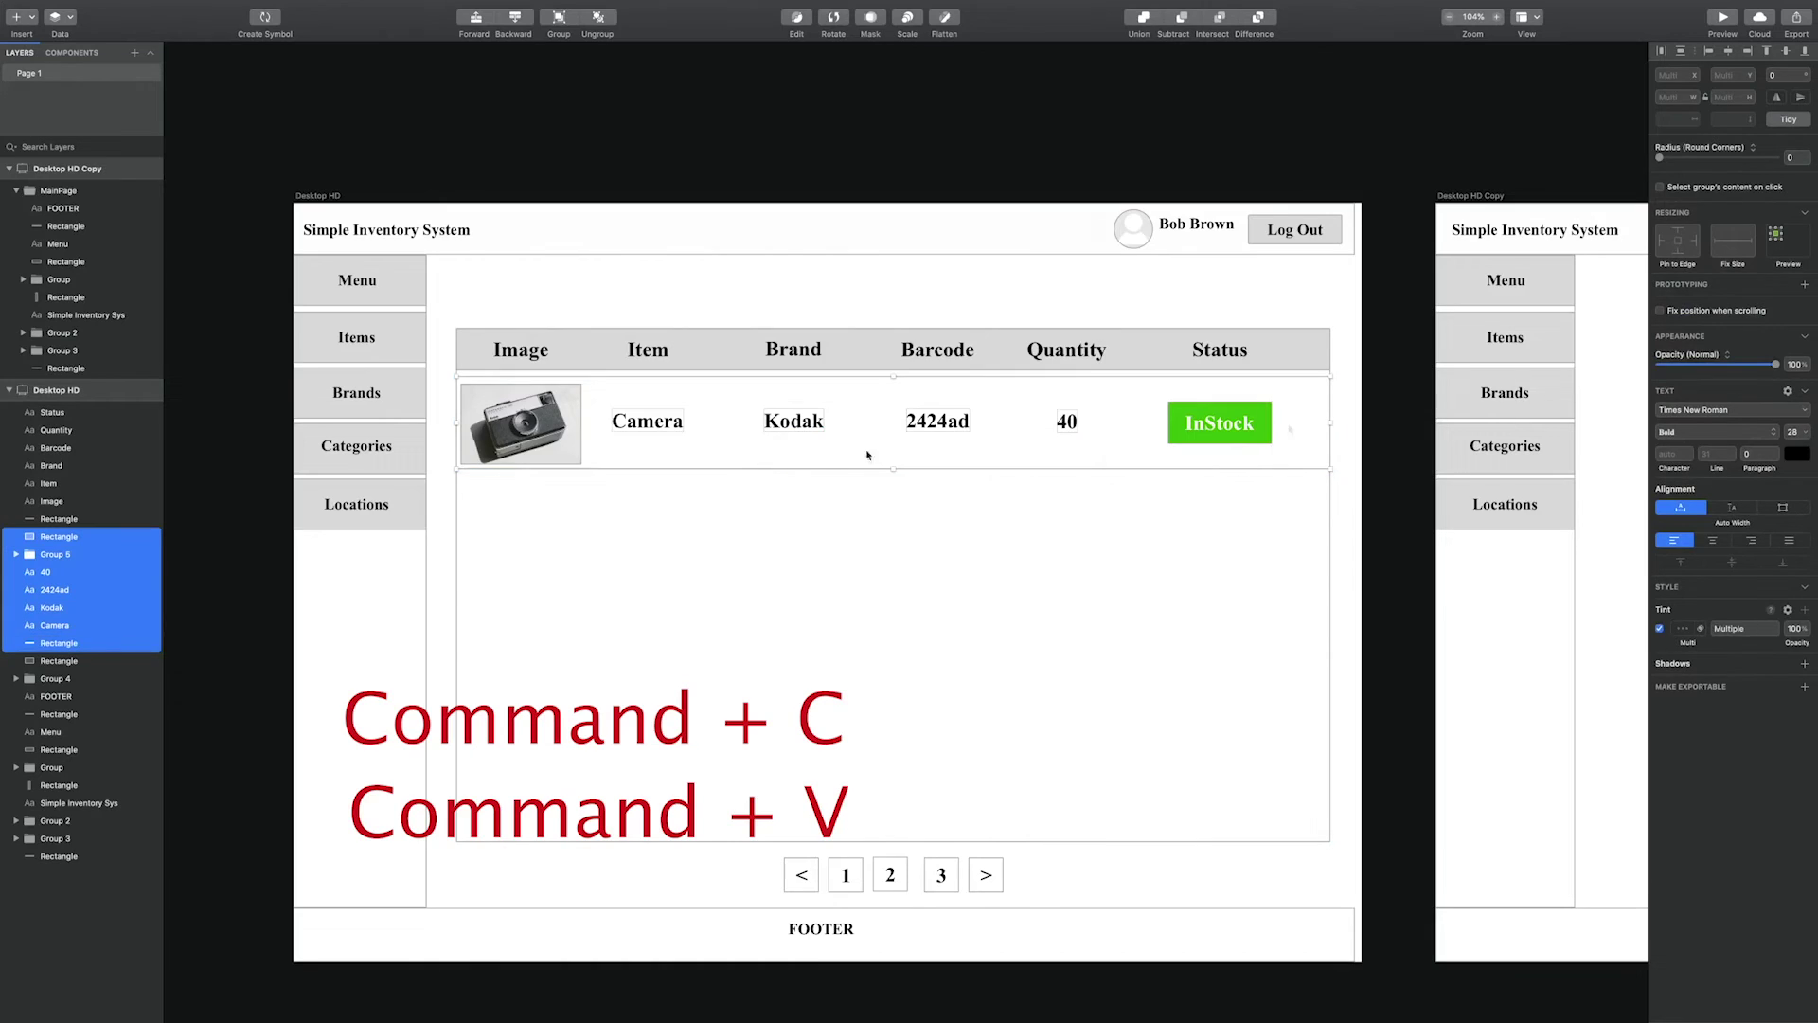
left_click(1787, 53)
left_click(1127, 491)
scroll(1146, 456, "left", 1)
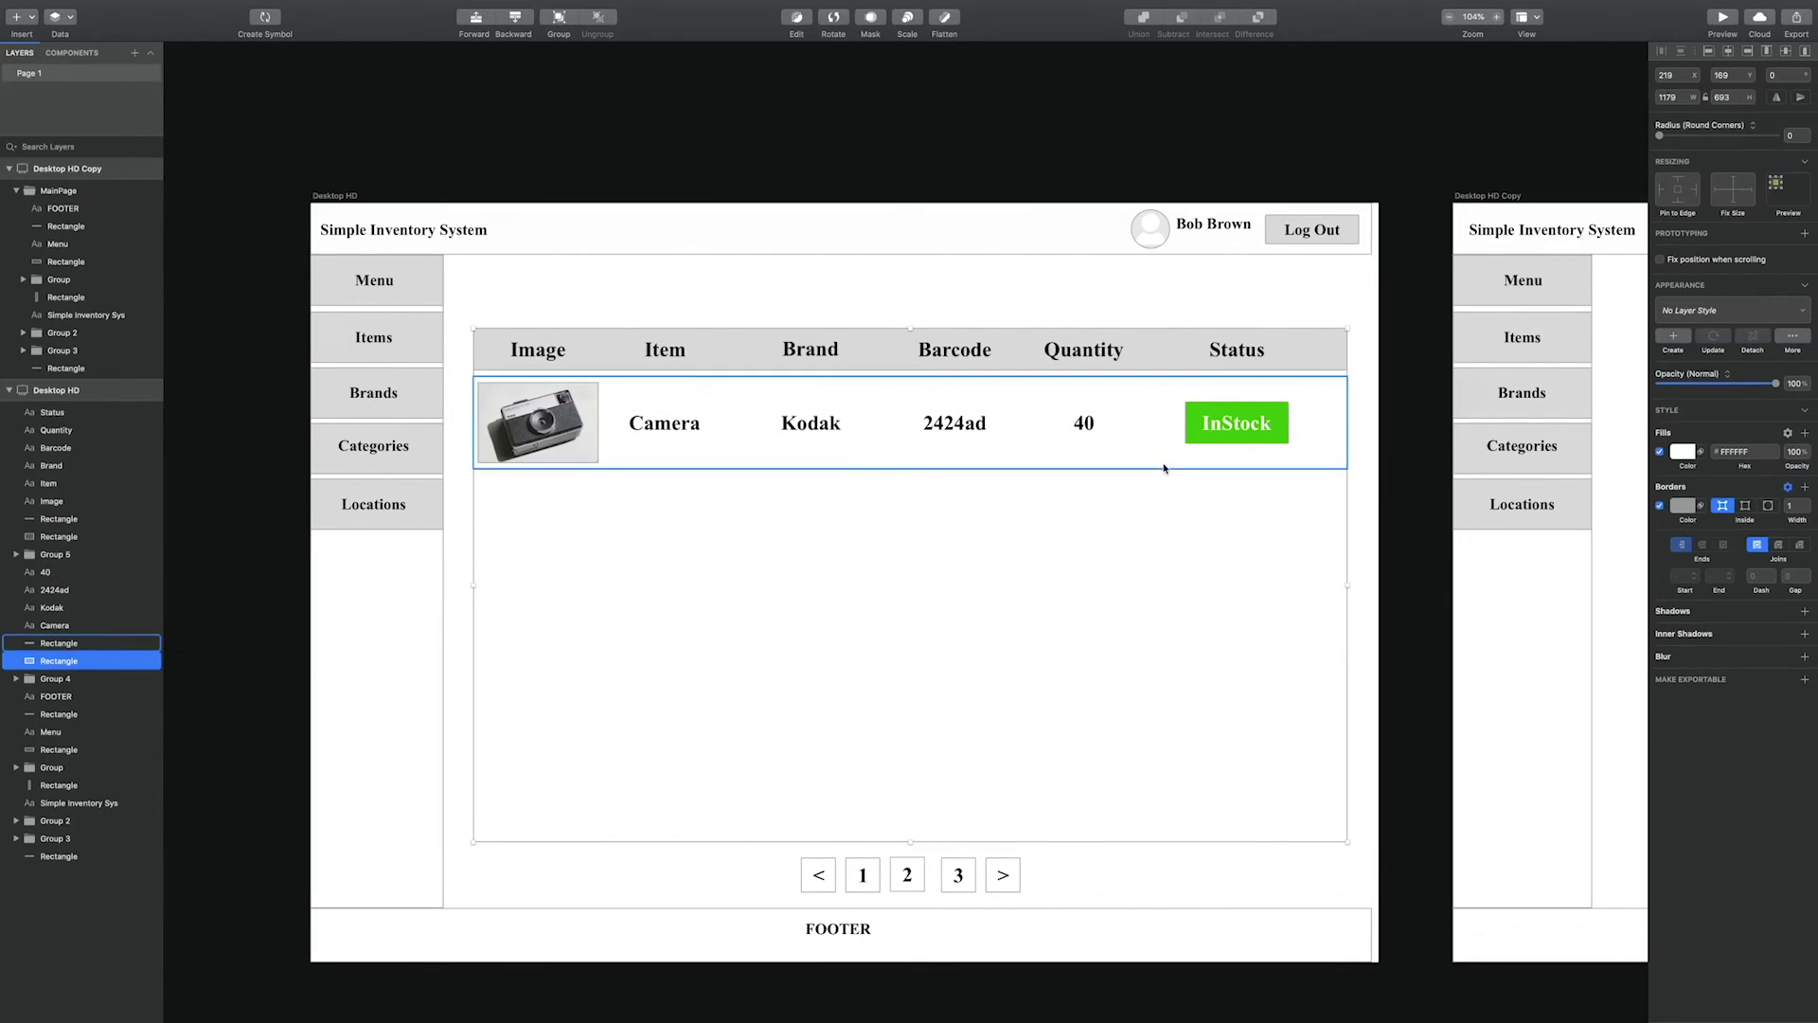
left_click(1169, 460, "shift")
left_click(1212, 433, "shift")
left_click(1390, 636)
Copy the complete camera row with its background, image, texts and status group, and place the copy directly below as the second row
left_click(1214, 432)
left_click(1121, 463, "shift")
left_click(1110, 454, "shift")
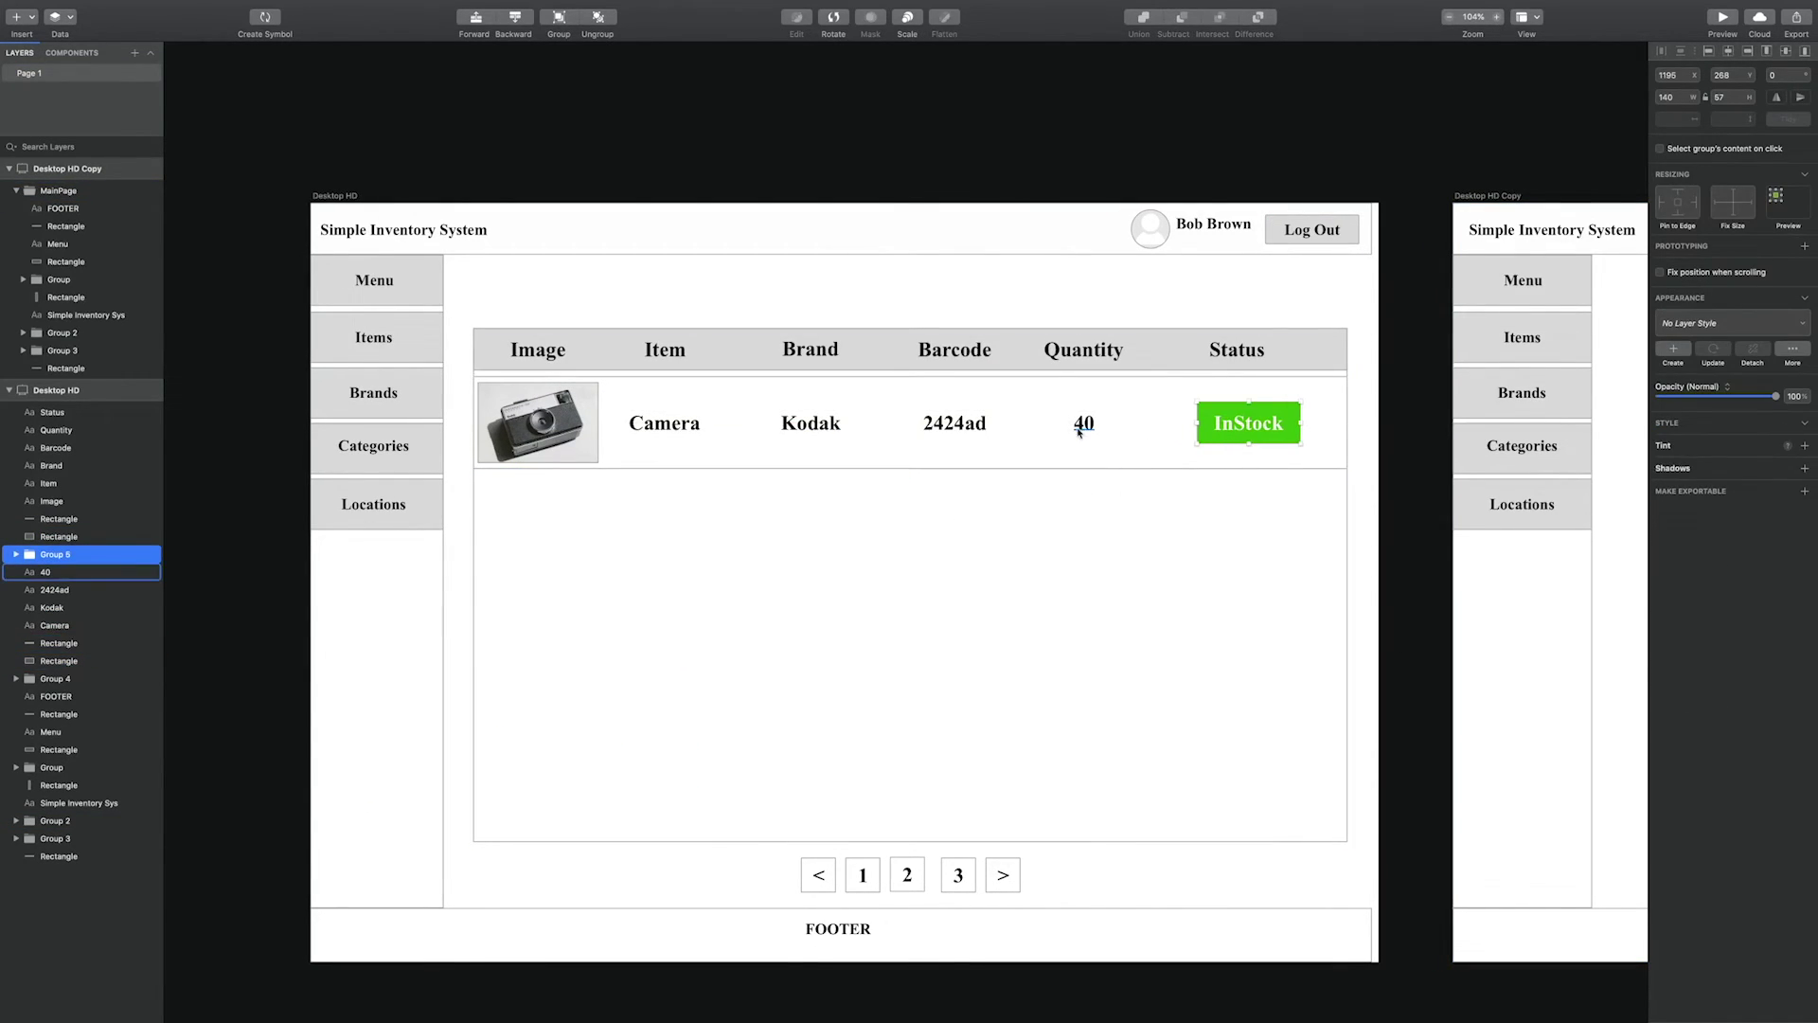
left_click(1149, 456, "shift")
left_click(1083, 424, "shift")
left_click(955, 424, "shift")
left_click(813, 425, "shift")
left_click(667, 425, "shift")
left_click(564, 431, "shift")
key("super+c")
key("super+v")
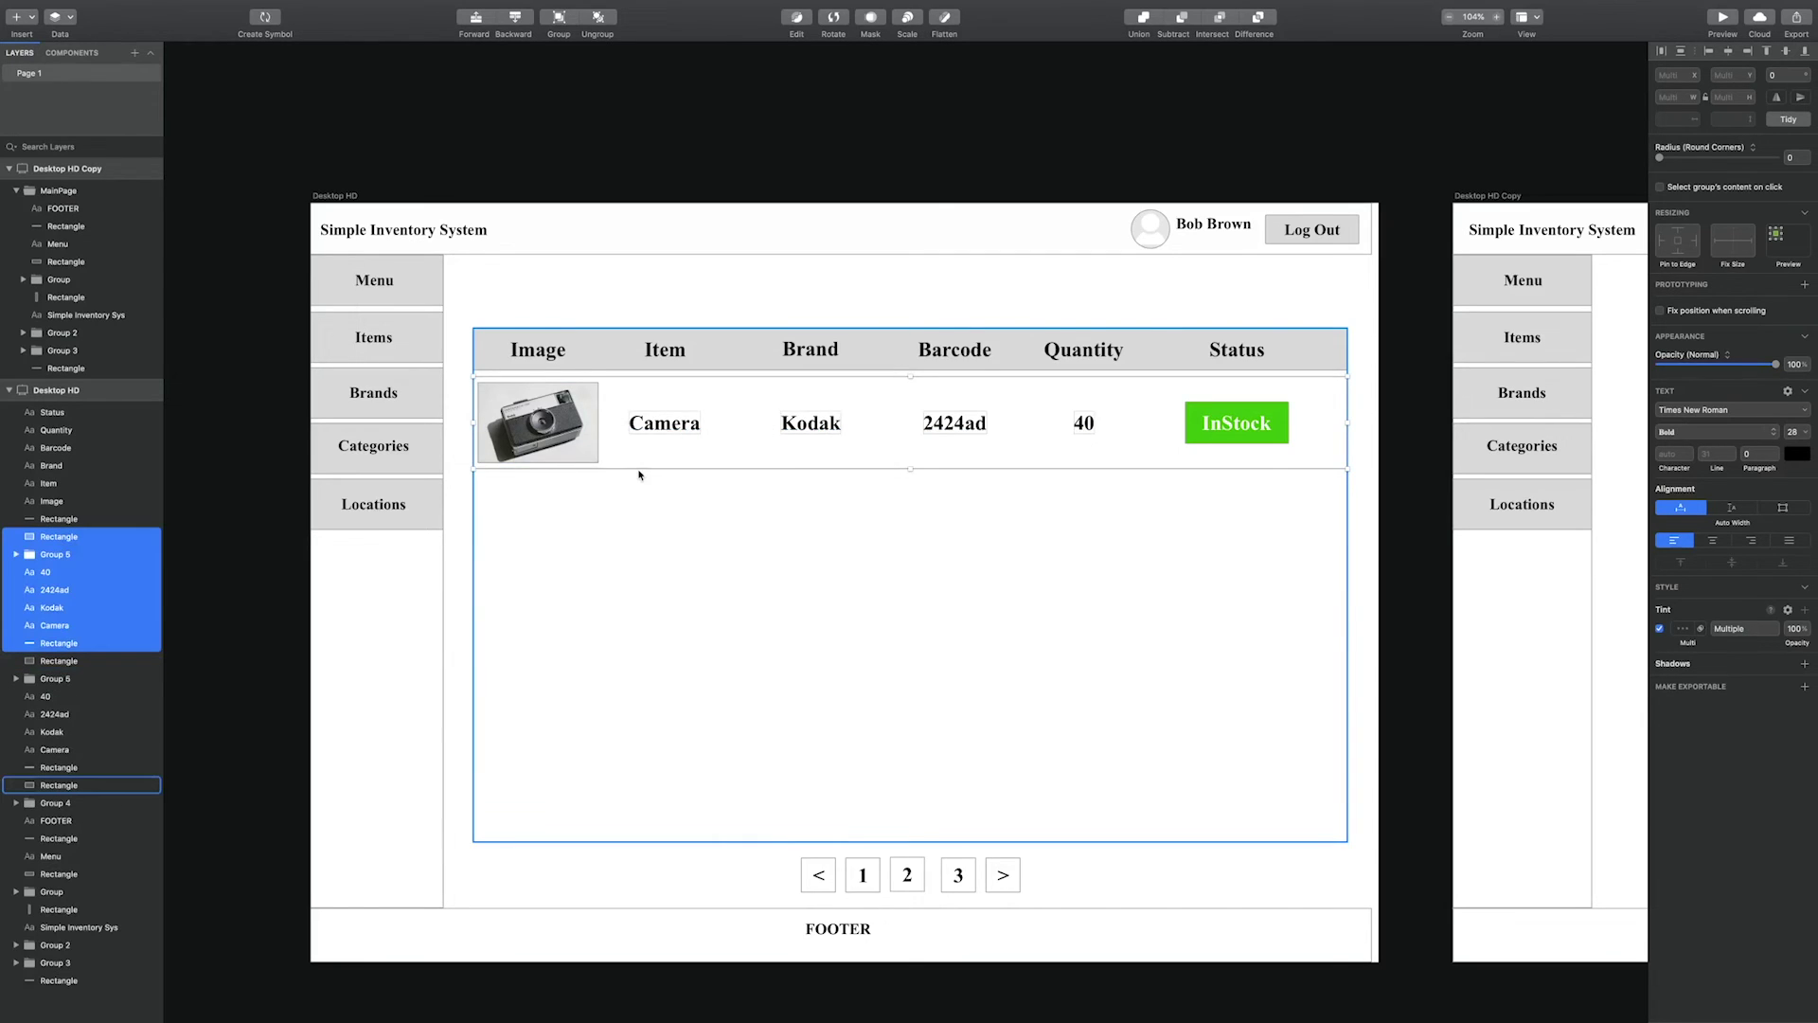
key("shift+Down")
key("shift+Down")
key("shift+Down")
key("shift+Down")
key("shift+Down")
key("shift+Down")
key("shift+Down")
key("shift+Down")
key("shift+Down")
key("shift+Down")
key("shift+Down")
key("shift+Down")
left_click_drag(639, 474, 638, 482)
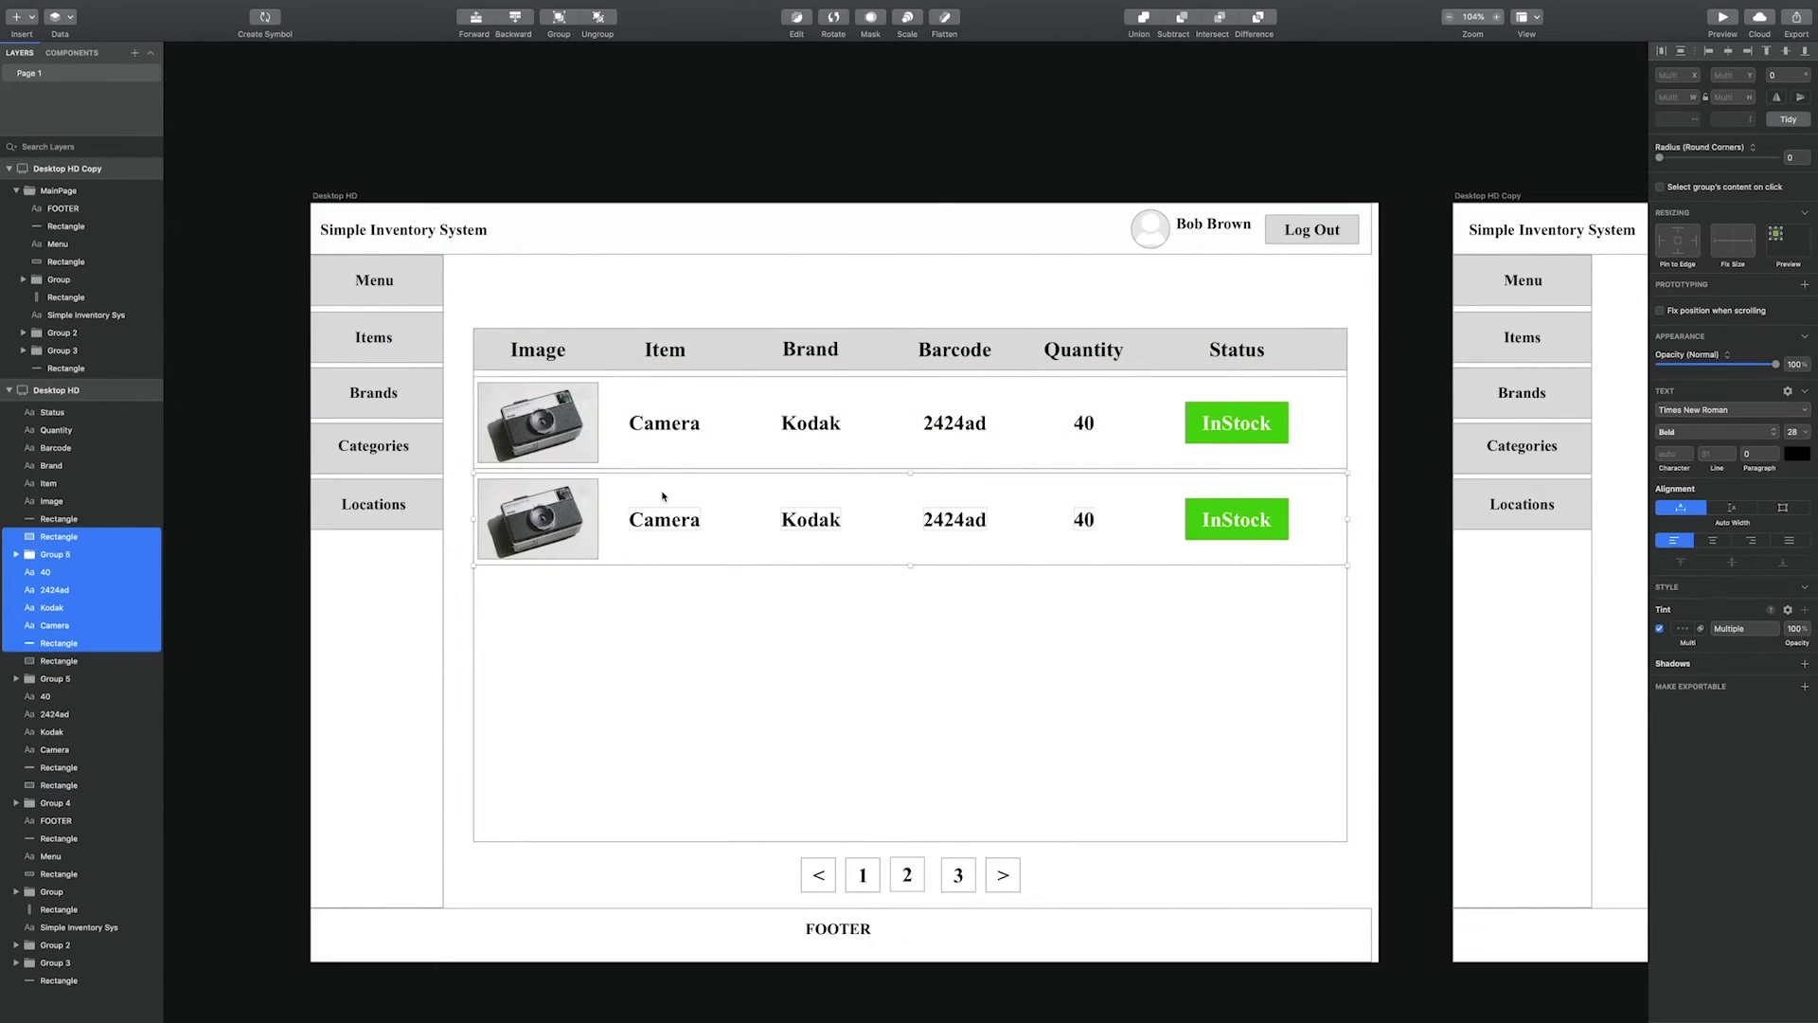
Paste two more copies of the camera row and stack them below as the third and fourth rows
key("super+v")
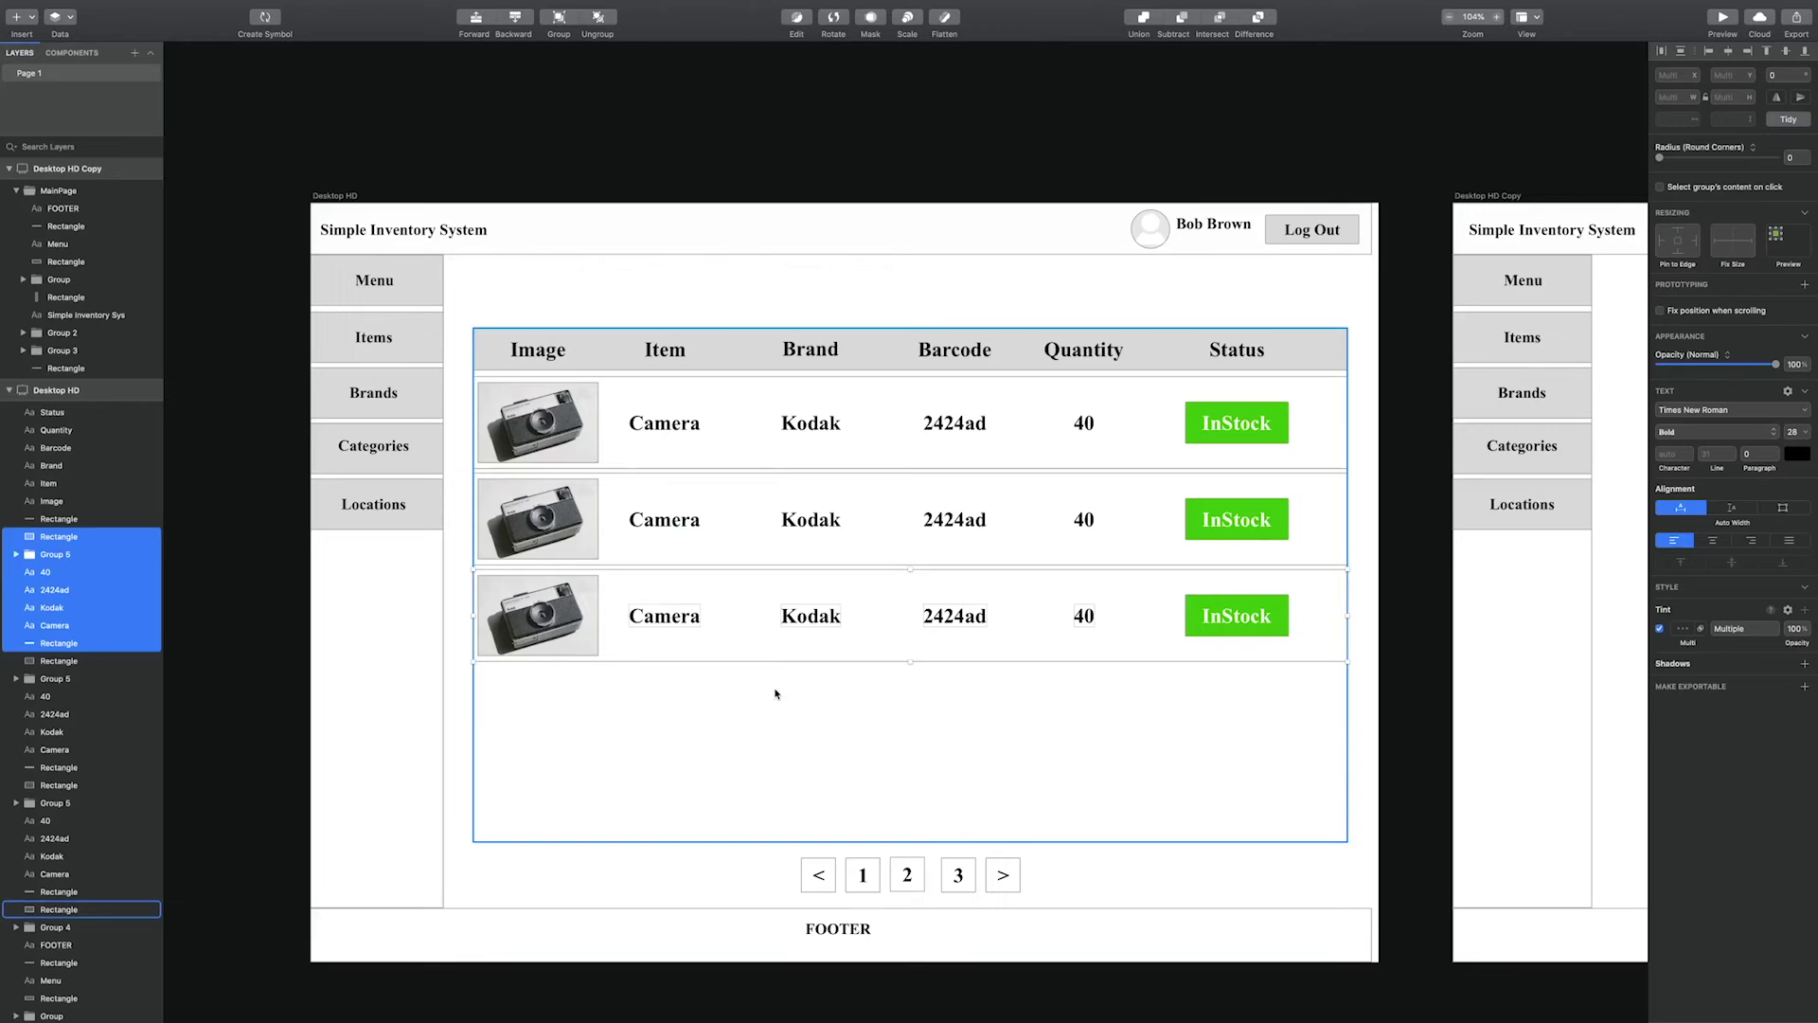
key("super+v")
key("shift+Down")
key("shift+Down")
key("shift+Down")
key("shift+Down")
key("shift+Down")
key("shift+Down")
key("shift+Down")
key("shift+Down")
key("shift+Down")
key("shift+Down")
key("shift+Down")
key("shift+Down")
key("shift+Down")
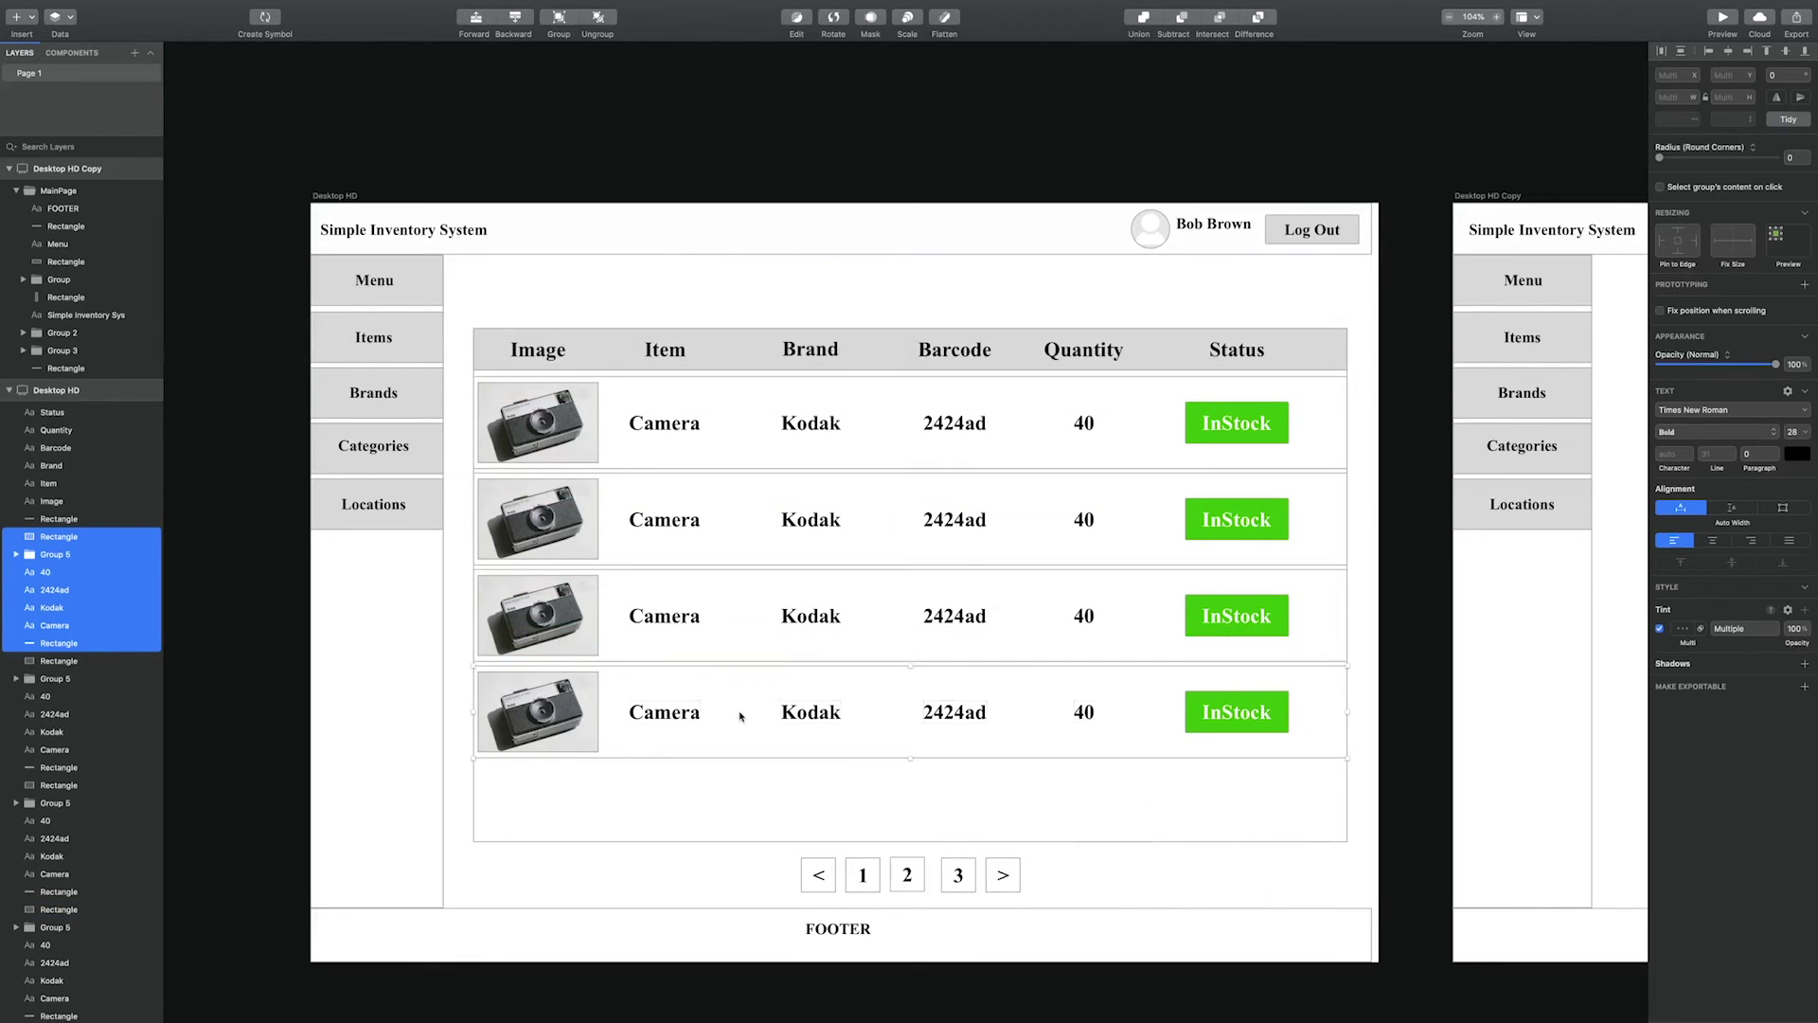
Paste another copy of the camera row as the fifth row and move it backward in the stacking order
key("super+v")
left_click_drag(739, 718, 754, 737)
right_click(729, 841)
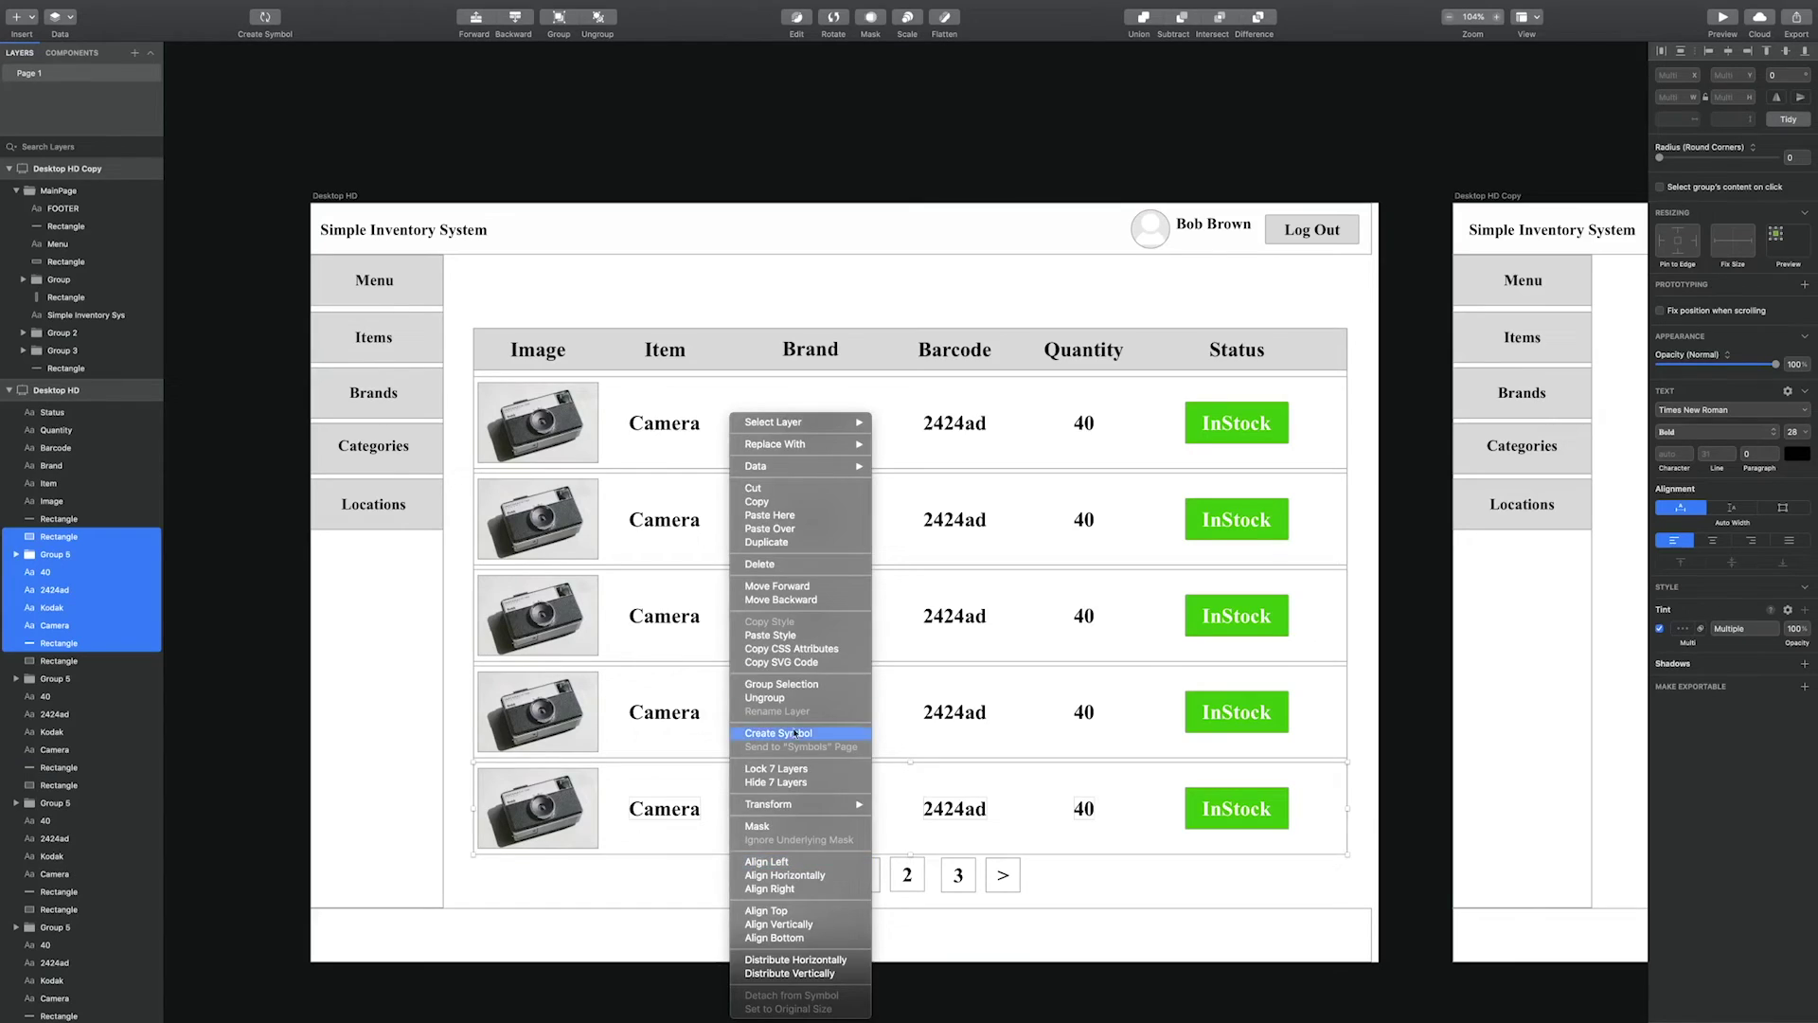
left_click(794, 601)
left_click(1426, 879)
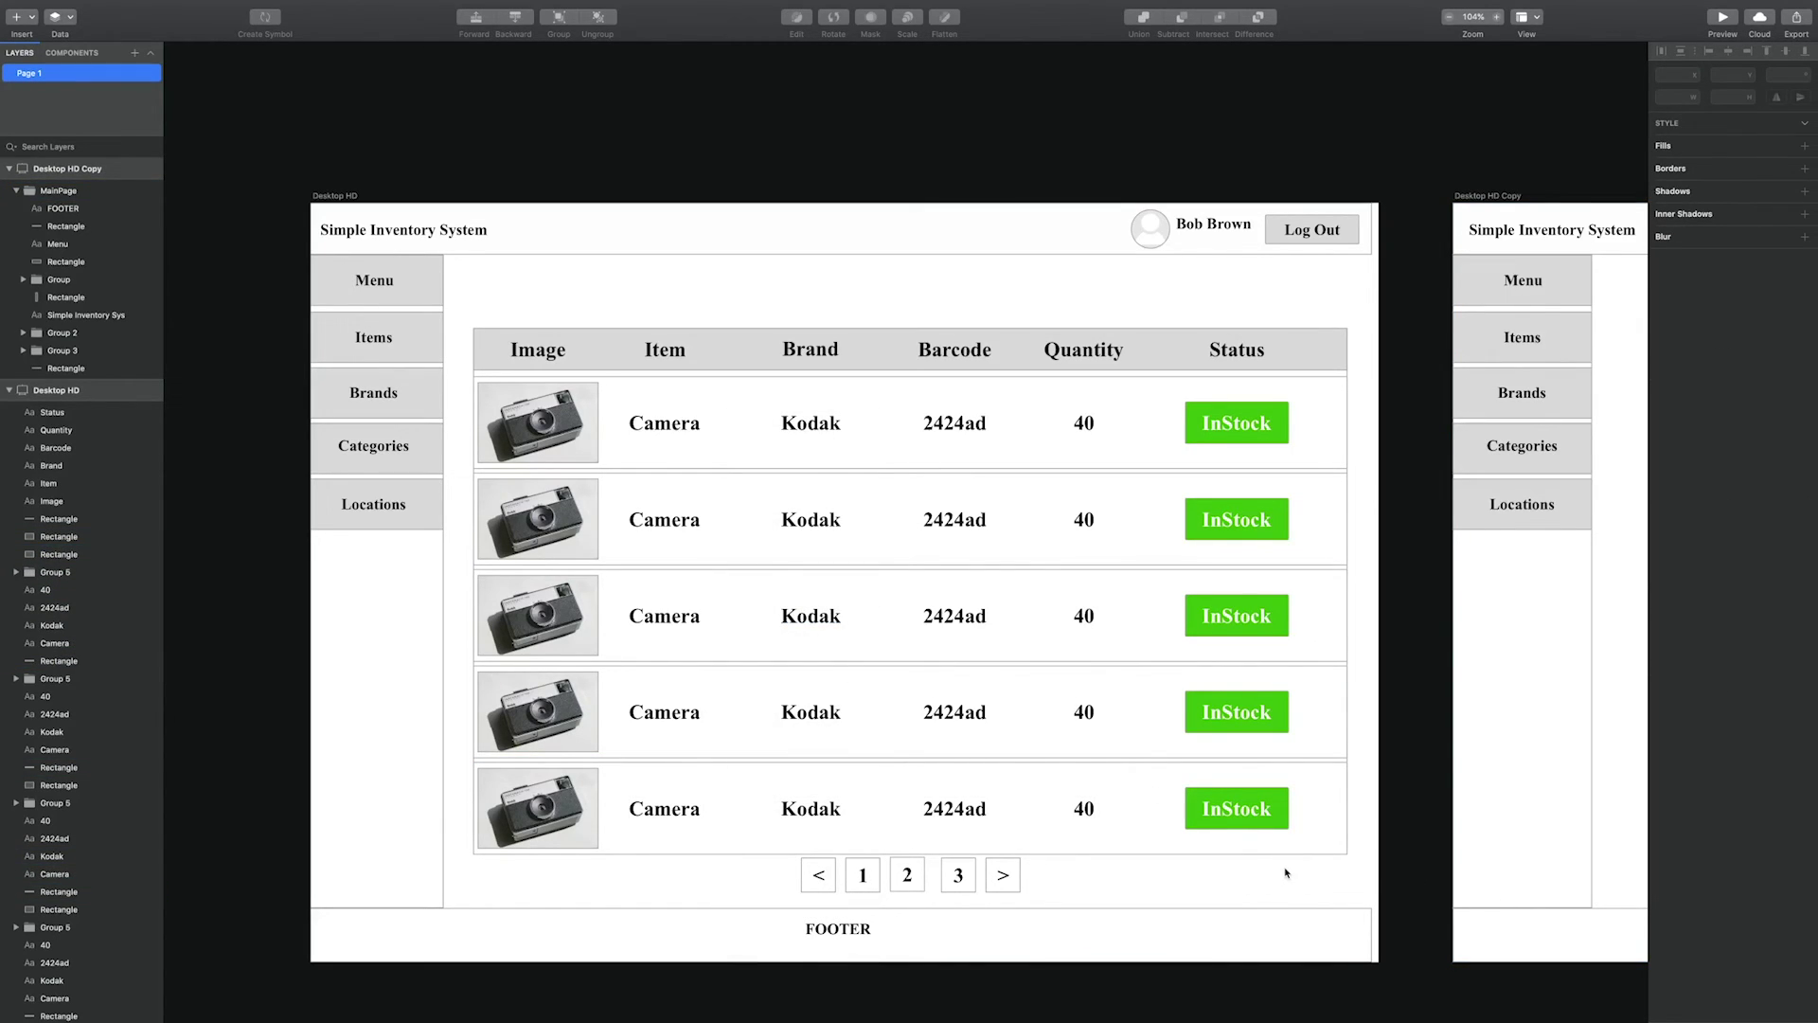
Replace the second row's image fill with the picture of the white instant camera from the AssetsUsed folder
left_click(537, 518)
left_click(1683, 451)
left_click(1733, 569)
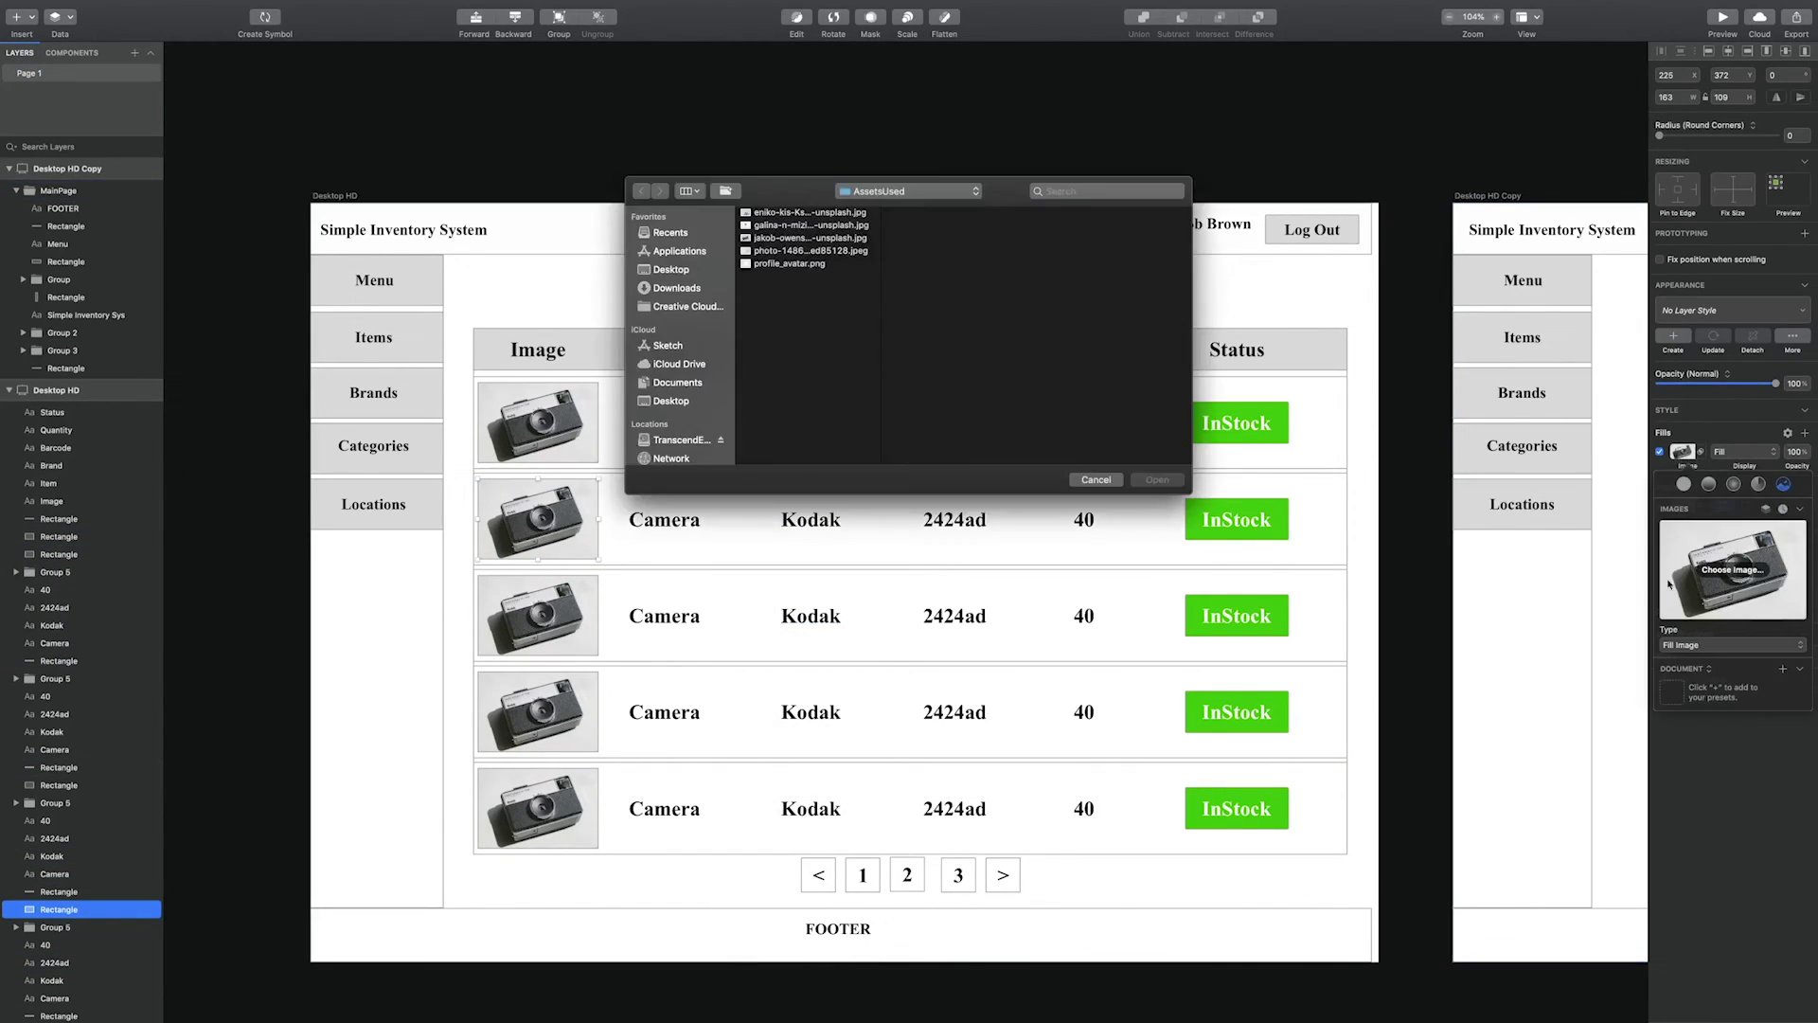
left_click(1157, 479)
Replace the third row's image fill with the white game console picture, the photo-1486… jpeg file
left_click(537, 615)
left_click(1733, 569)
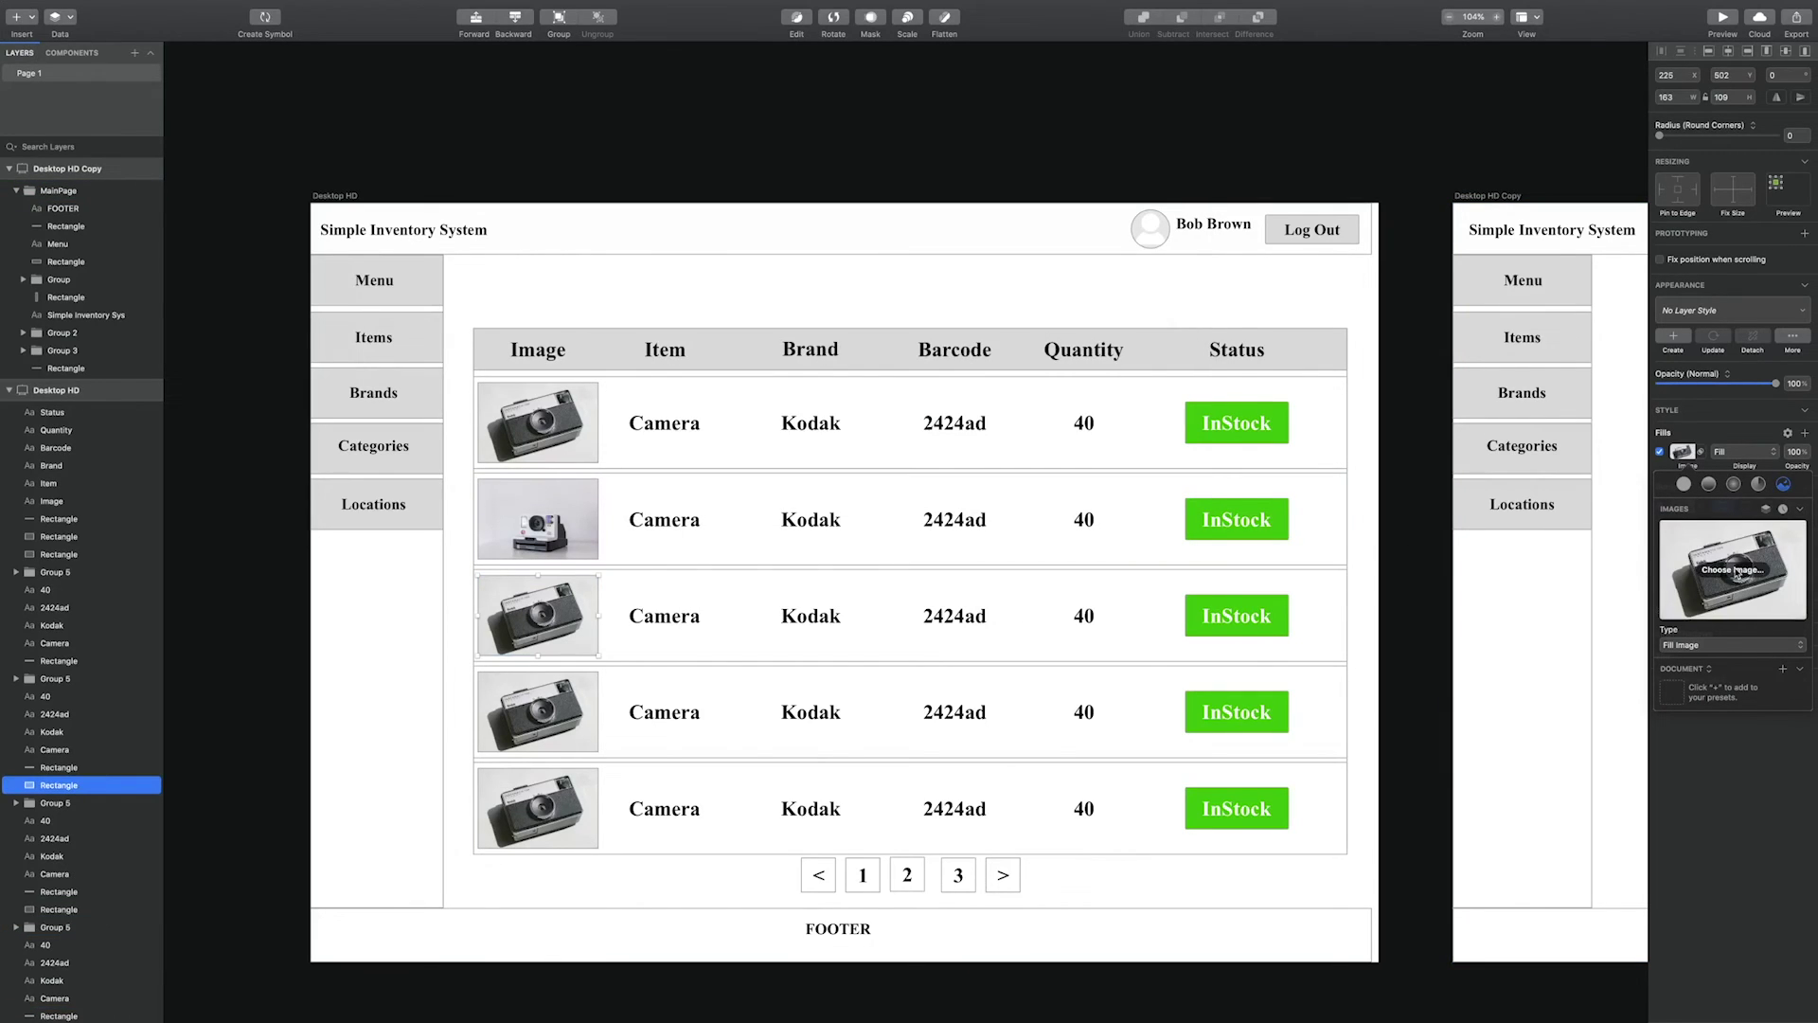
double_click(762, 250)
Replace the fourth row's image fill with the picture of the potted succulent
left_click(537, 712)
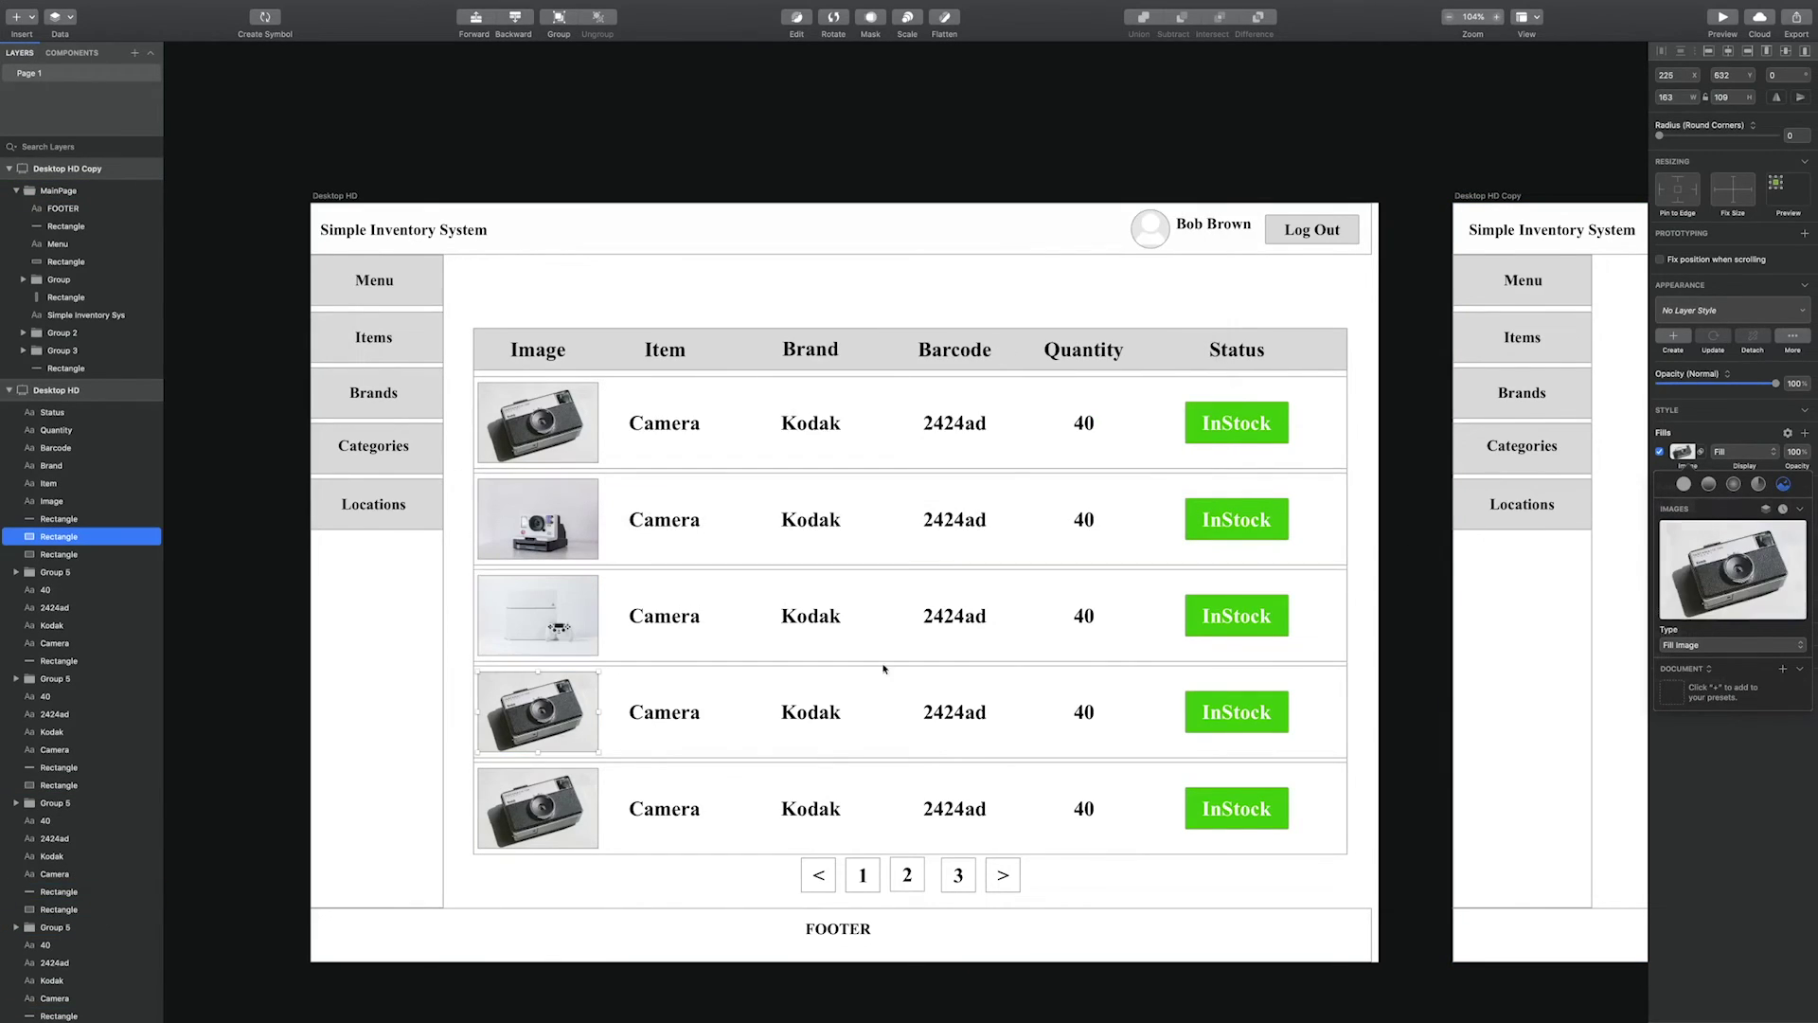
left_click(1732, 569)
left_click(796, 218)
left_click(1157, 479)
Replace the fifth row's image fill with the picture of the white instant camera from the AssetsUsed folder
left_click(531, 814)
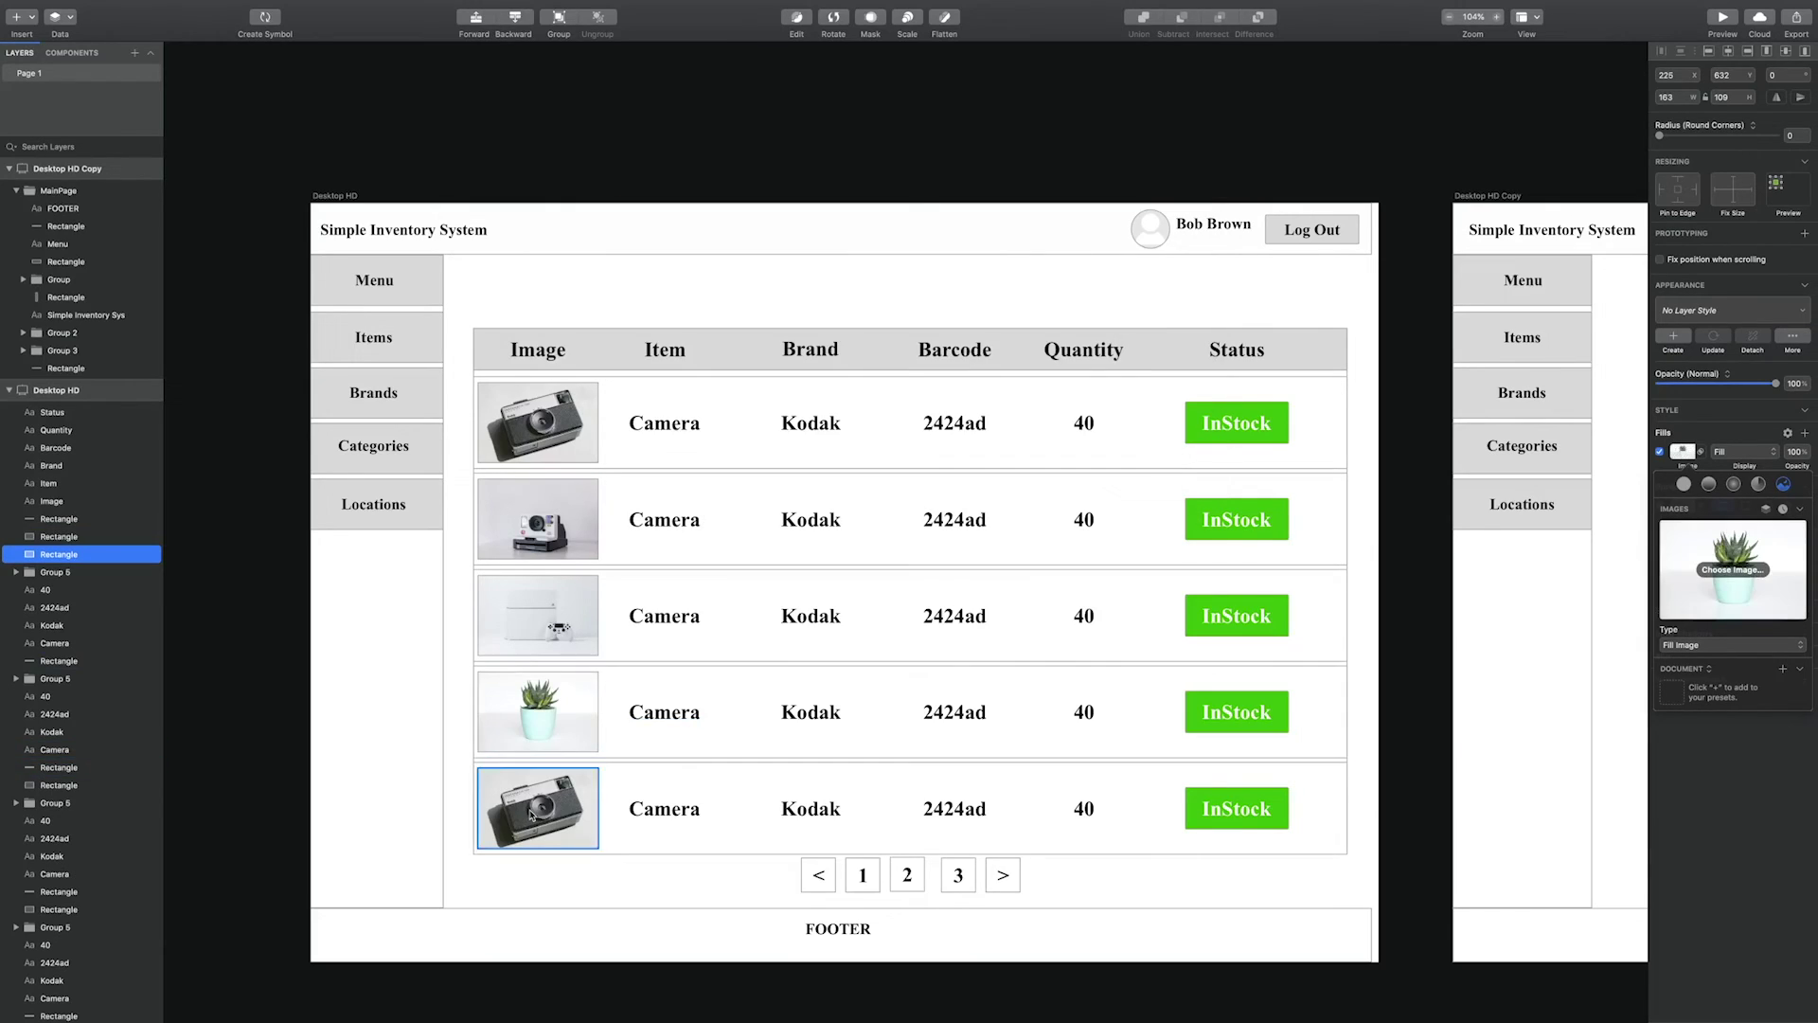
left_click(1733, 569)
left_click(811, 251)
left_click(811, 239)
left_click(810, 227)
left_click(810, 216)
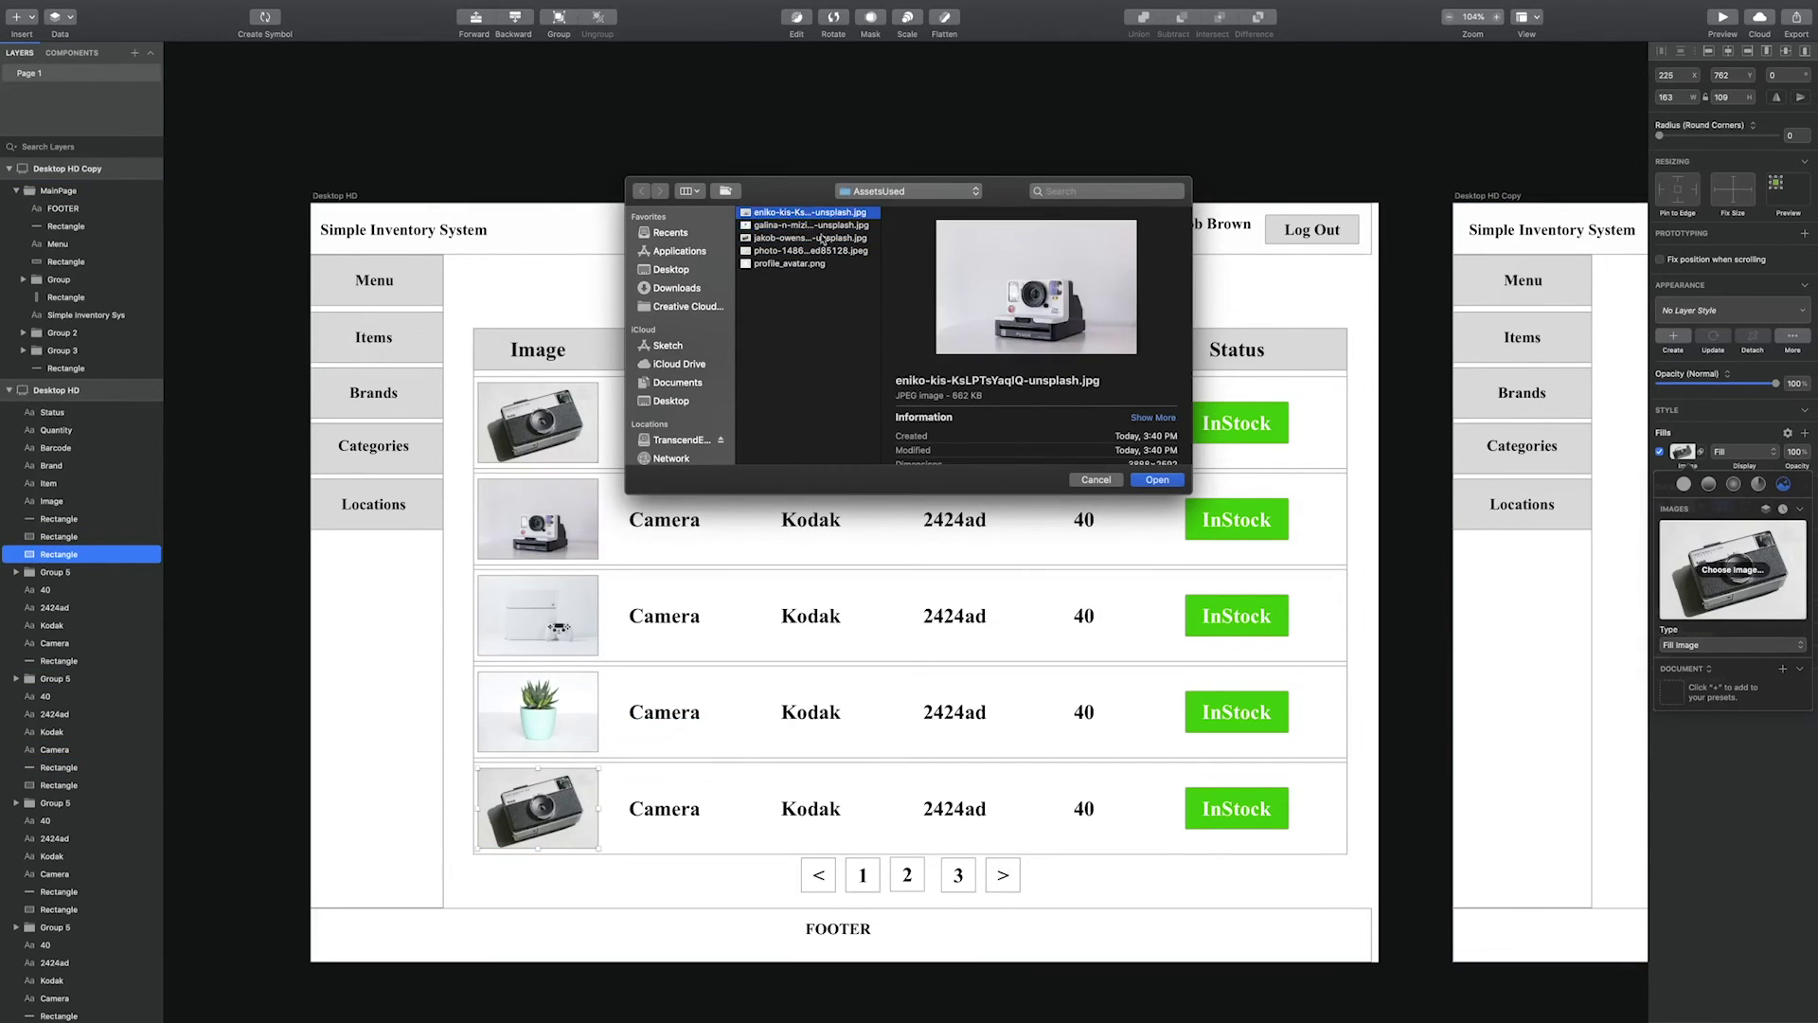
left_click(1157, 479)
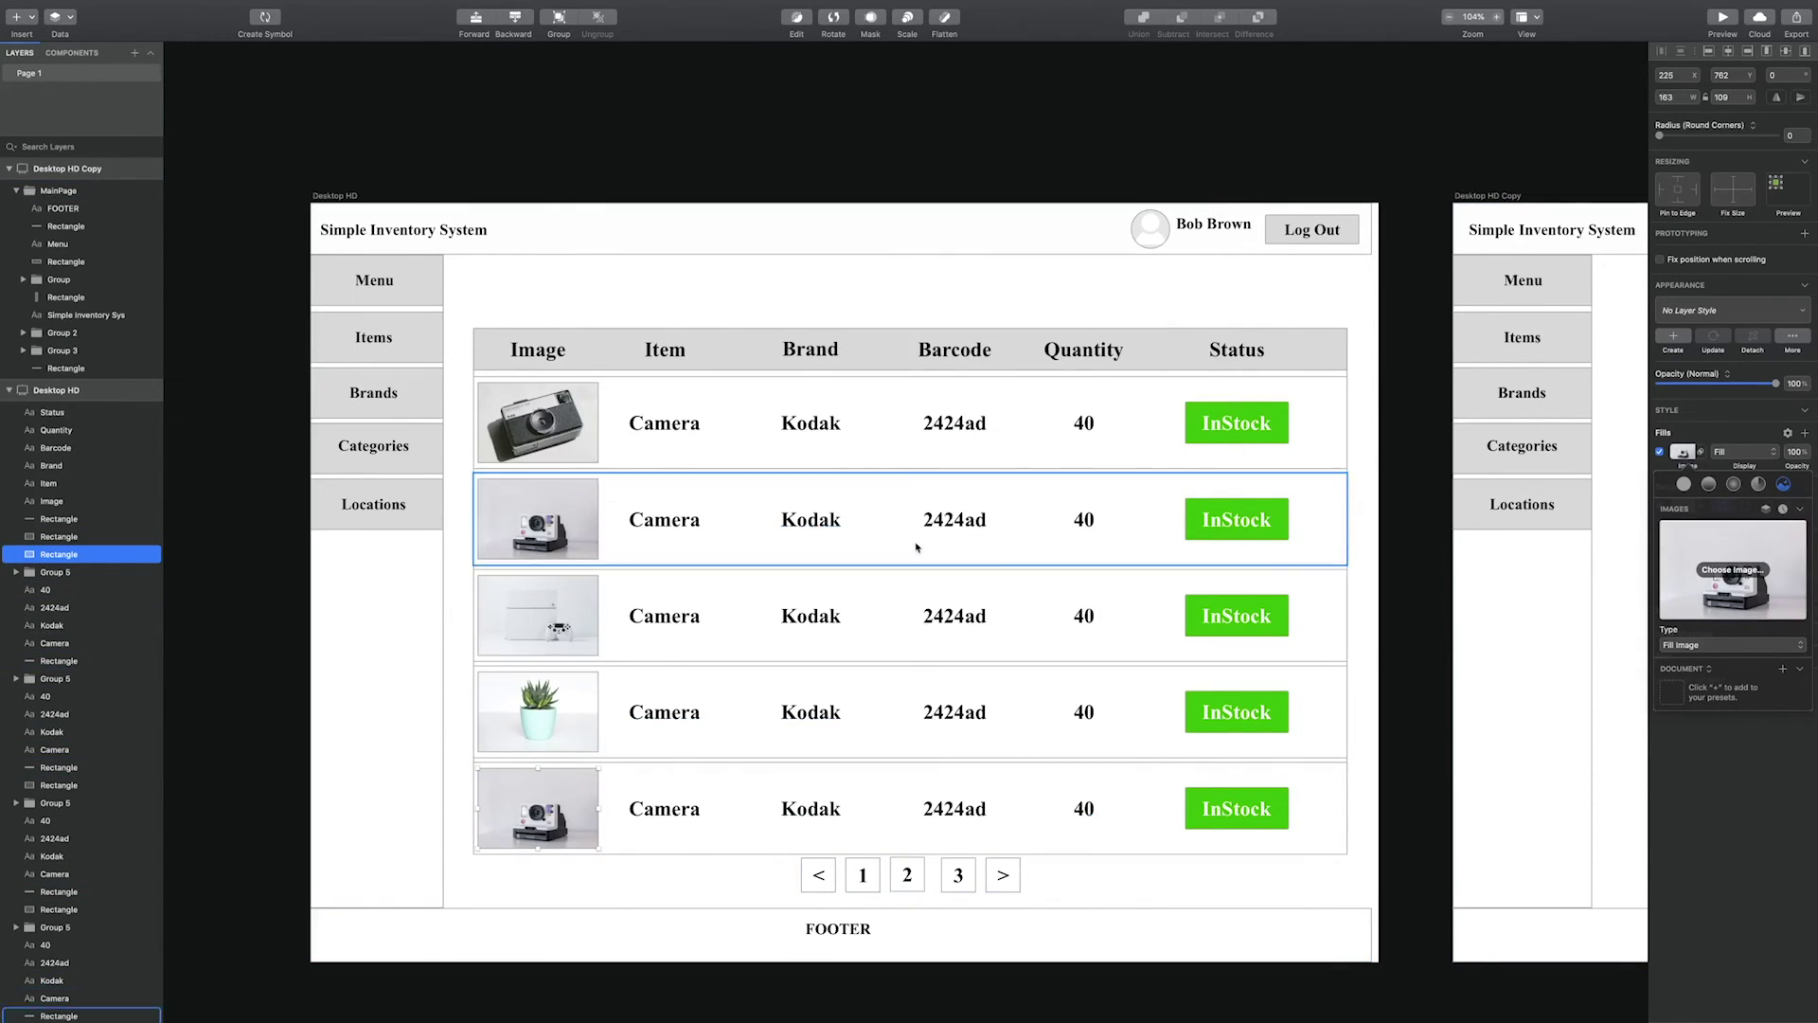
Set the barcodes of the second to fifth rows to edqe323, 43554ad, 331da and 2524ad
double_click(957, 518)
type("edqe323")
double_click(957, 614)
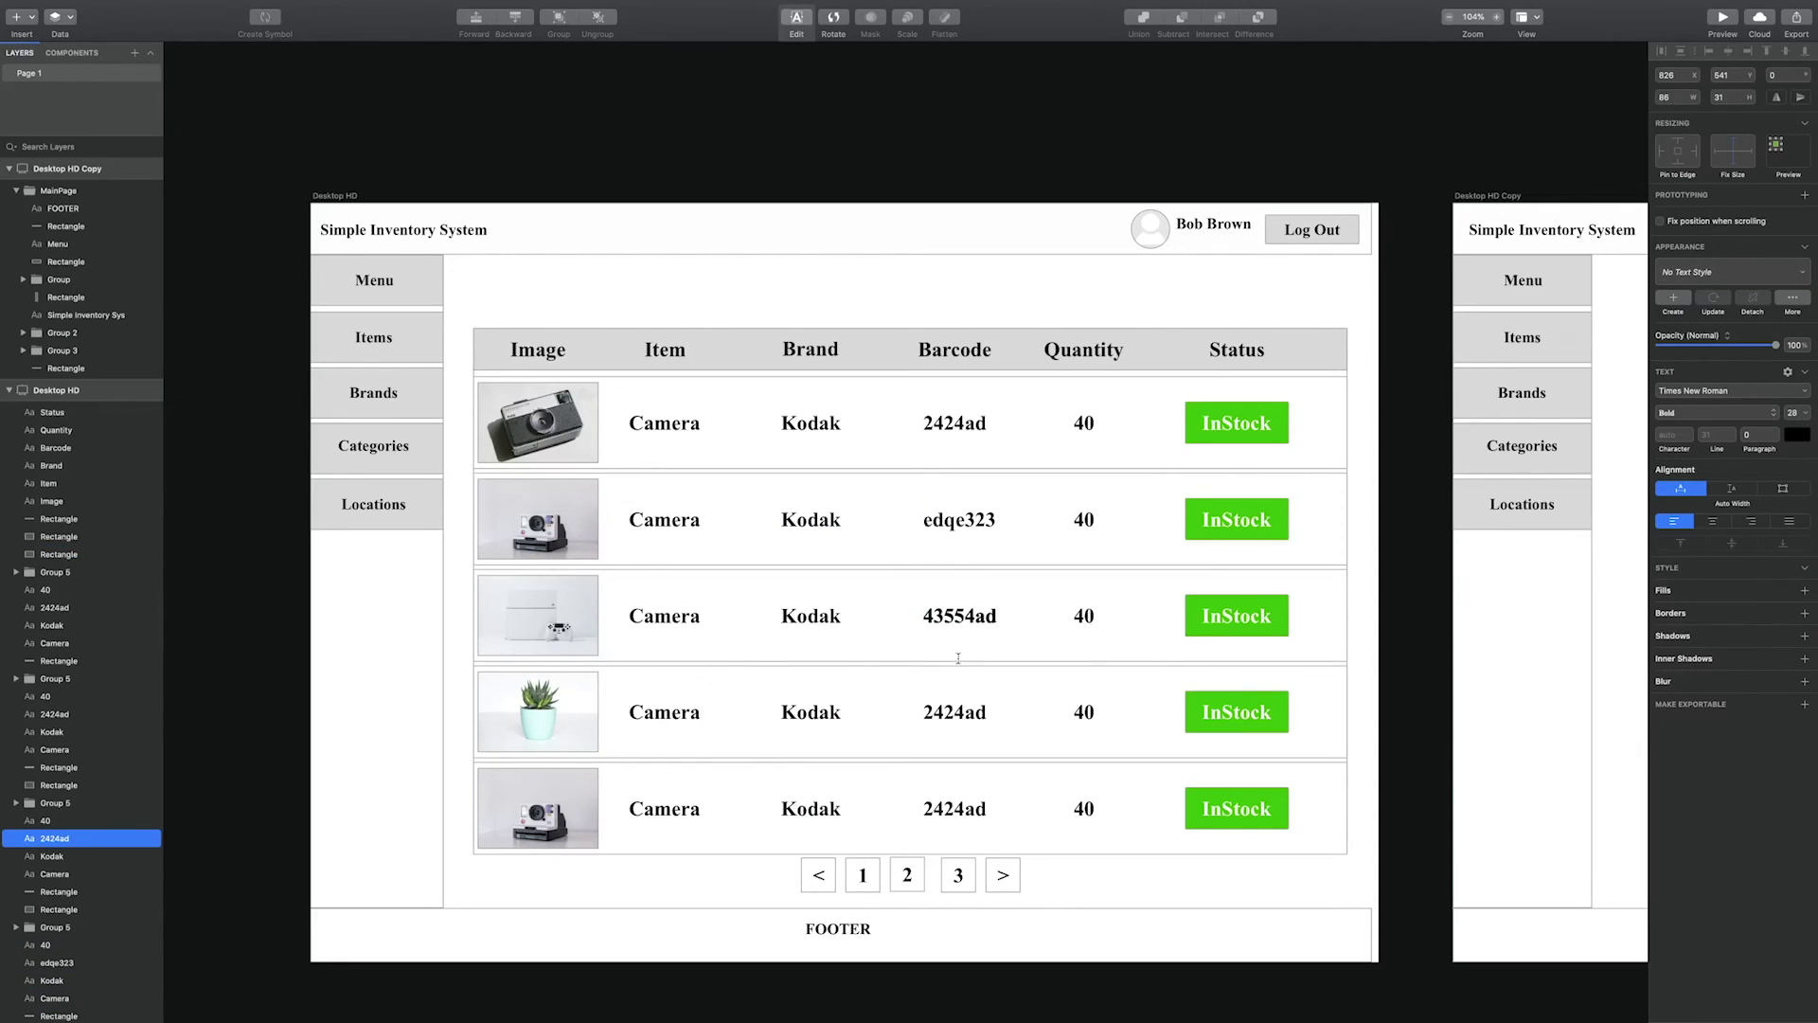
double_click(950, 712)
type("331da")
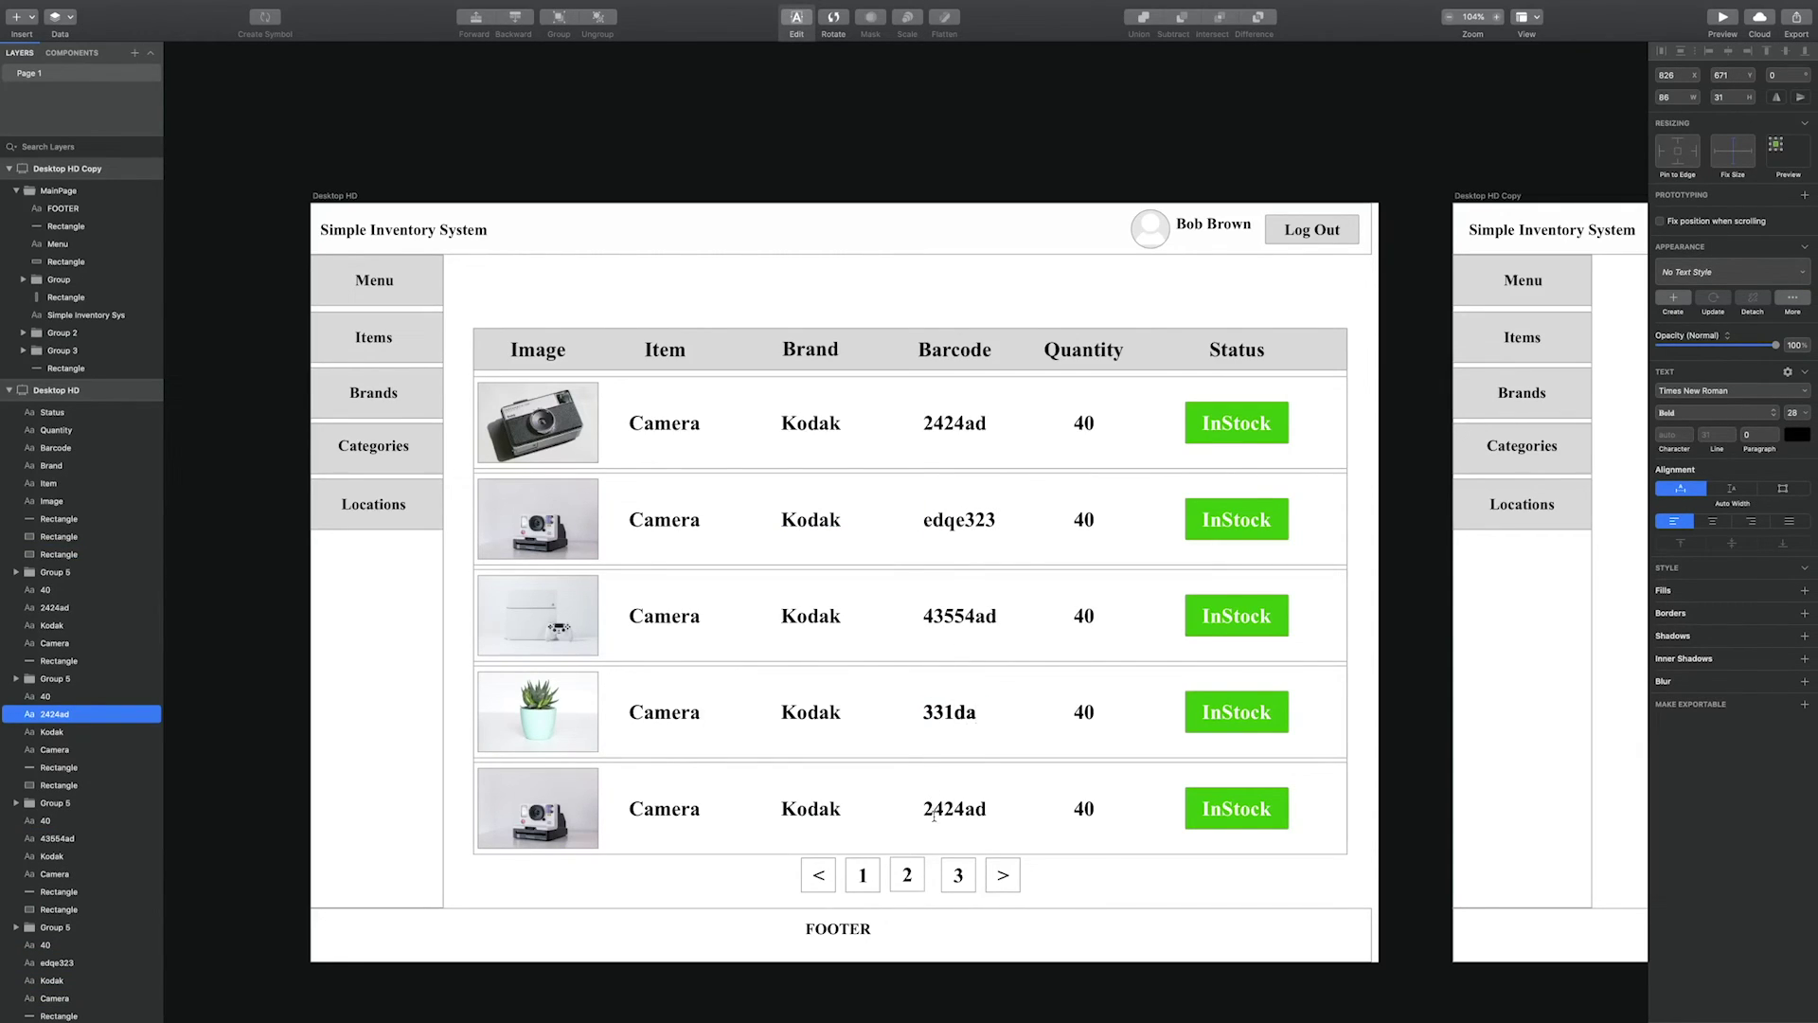
left_click(934, 814)
double_click(956, 808)
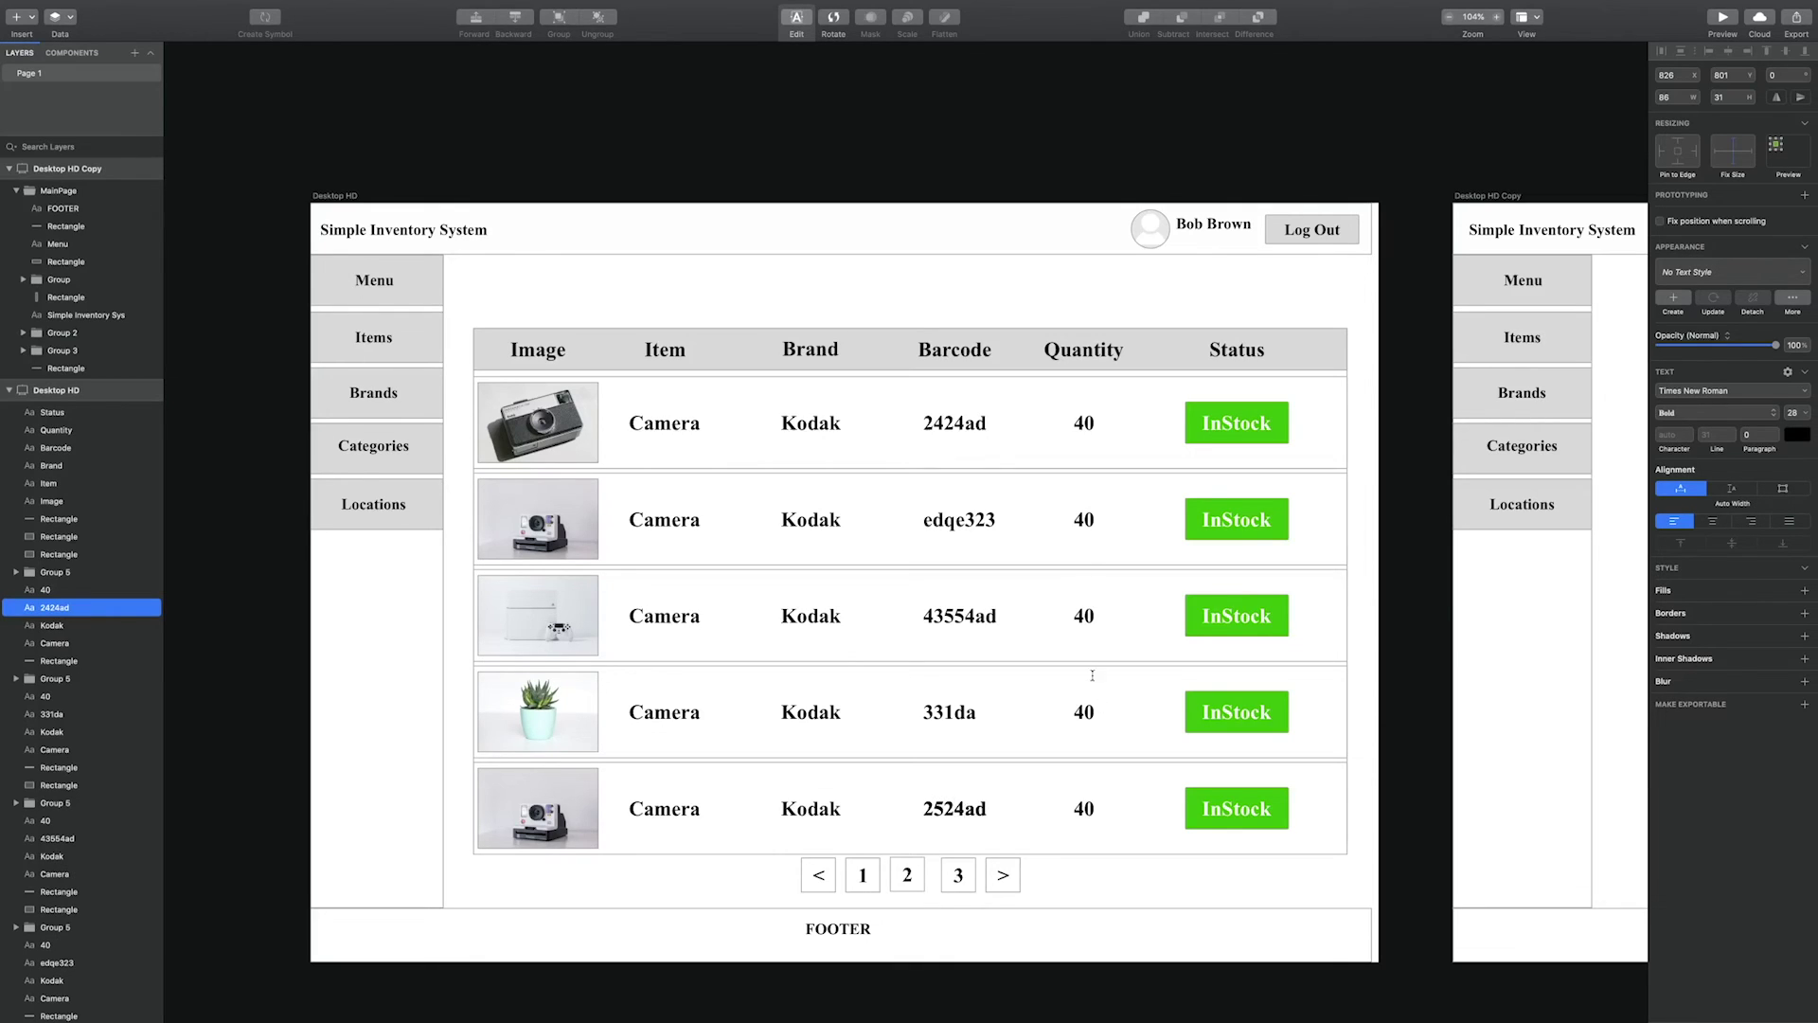
Set the quantities of the second to fifth rows to 20, 50, 140 and 30
double_click(1086, 520)
double_click(1084, 616)
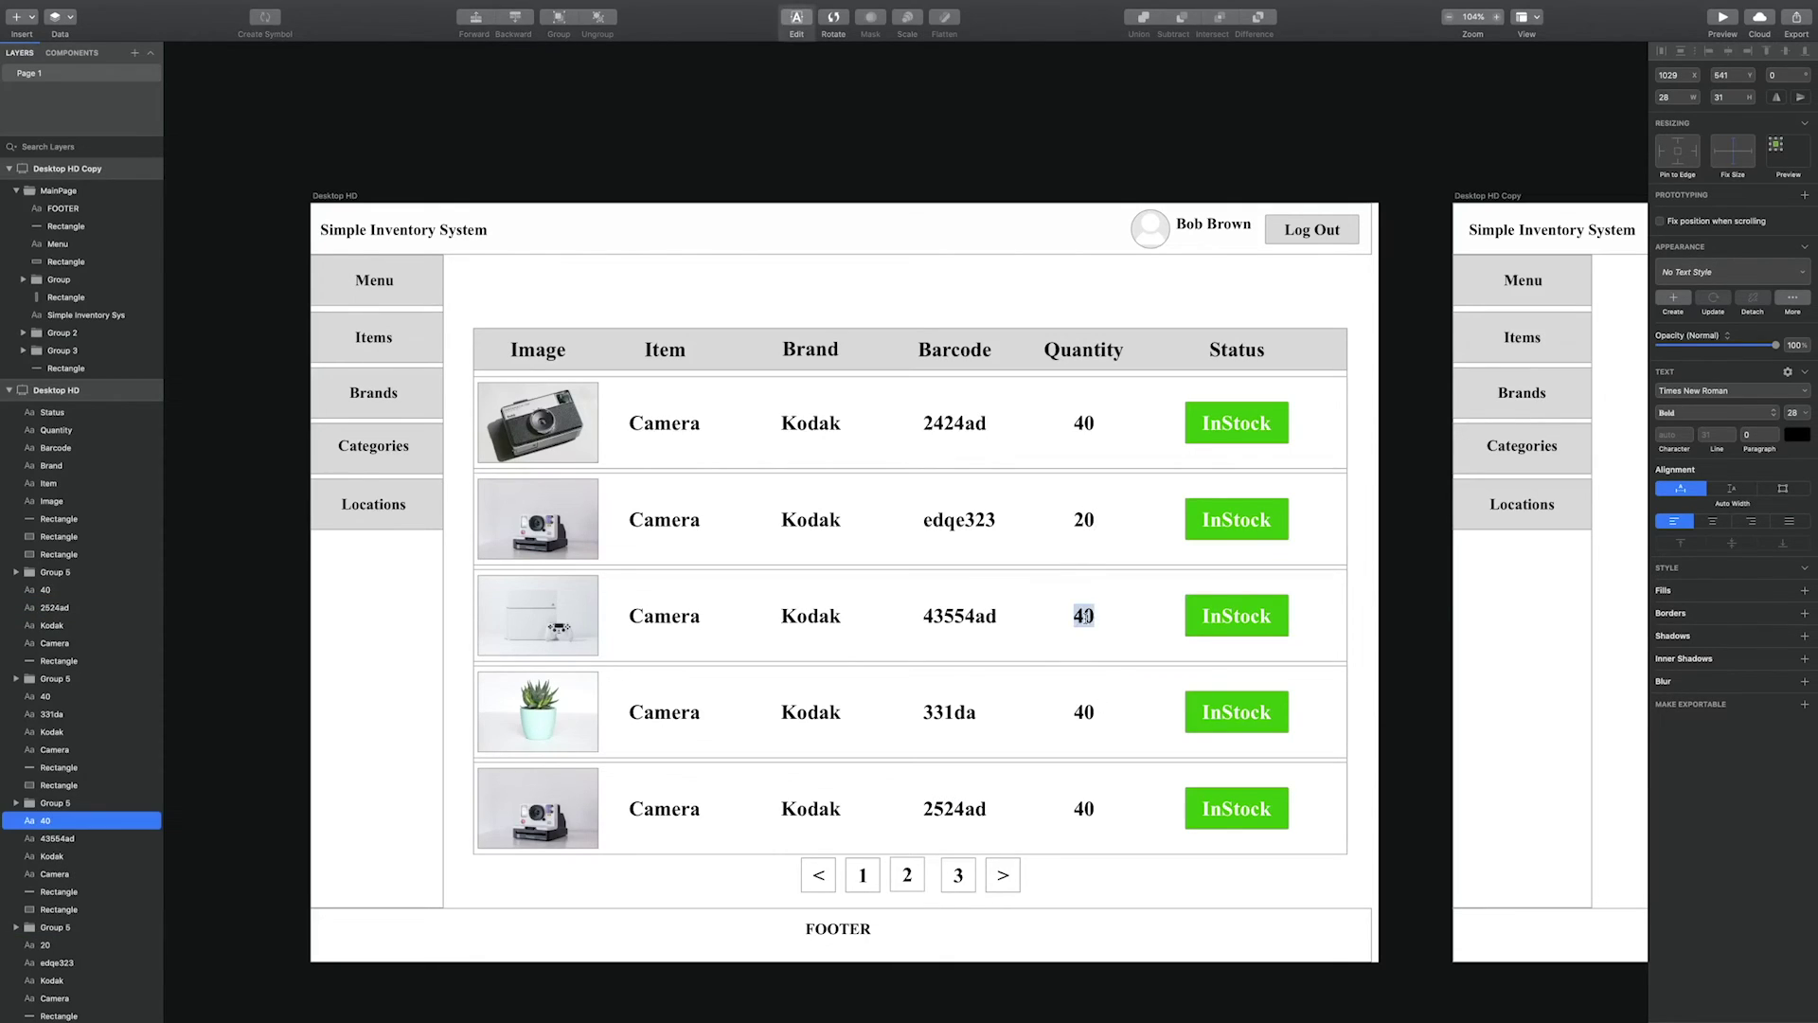
type("50")
double_click(1084, 715)
double_click(1079, 808)
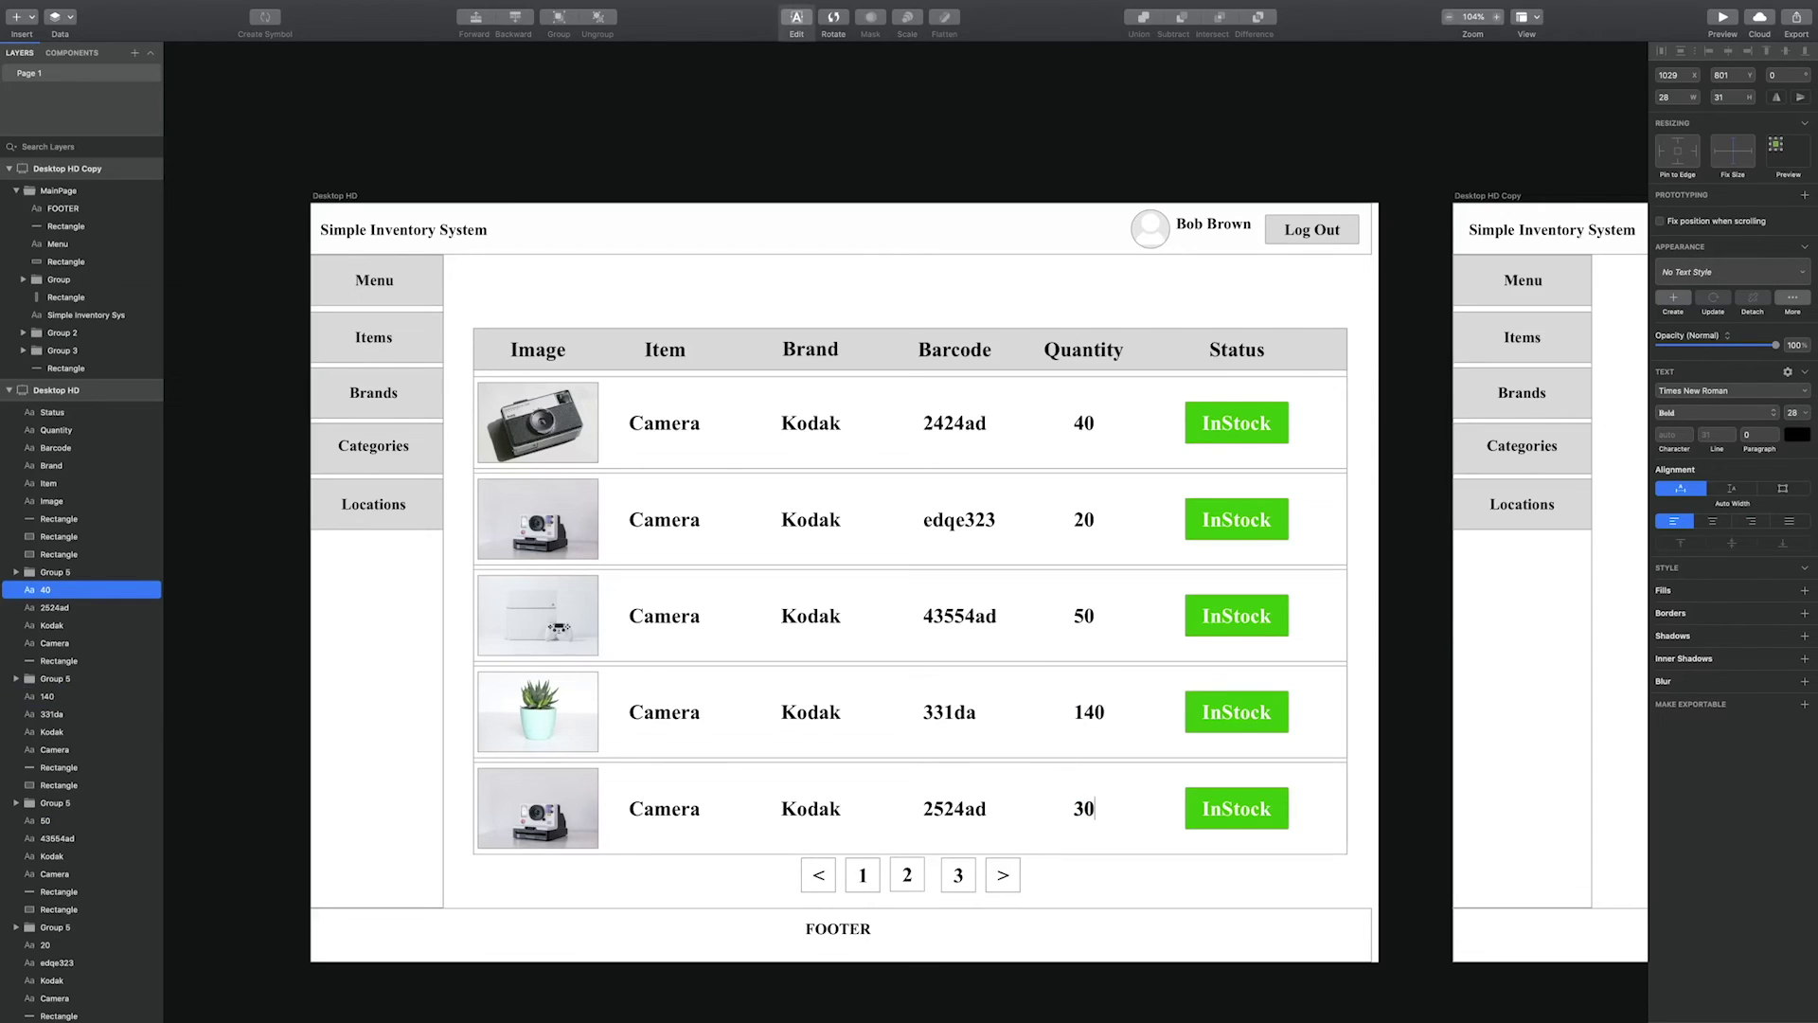
Change the fifth row's brand to Canon, and the fourth row's item and brand to Plant and Test Brand
double_click(827, 811)
type("Canon")
double_click(675, 714)
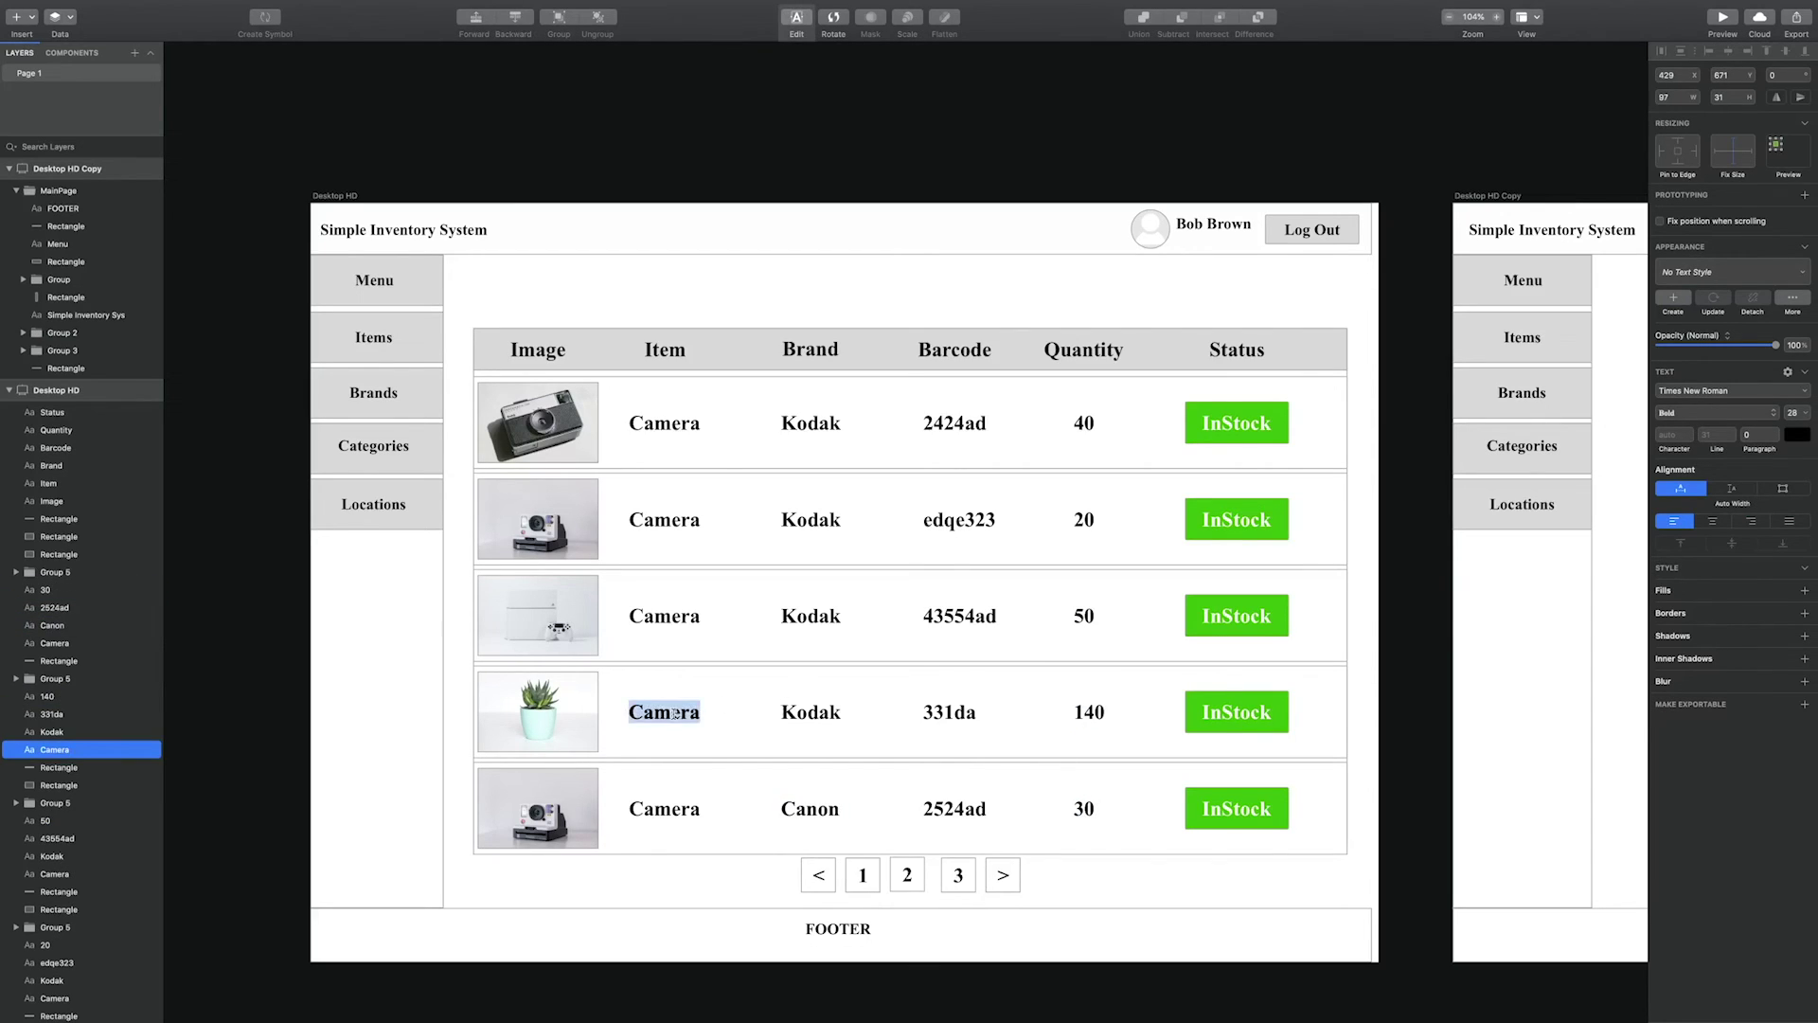
double_click(822, 712)
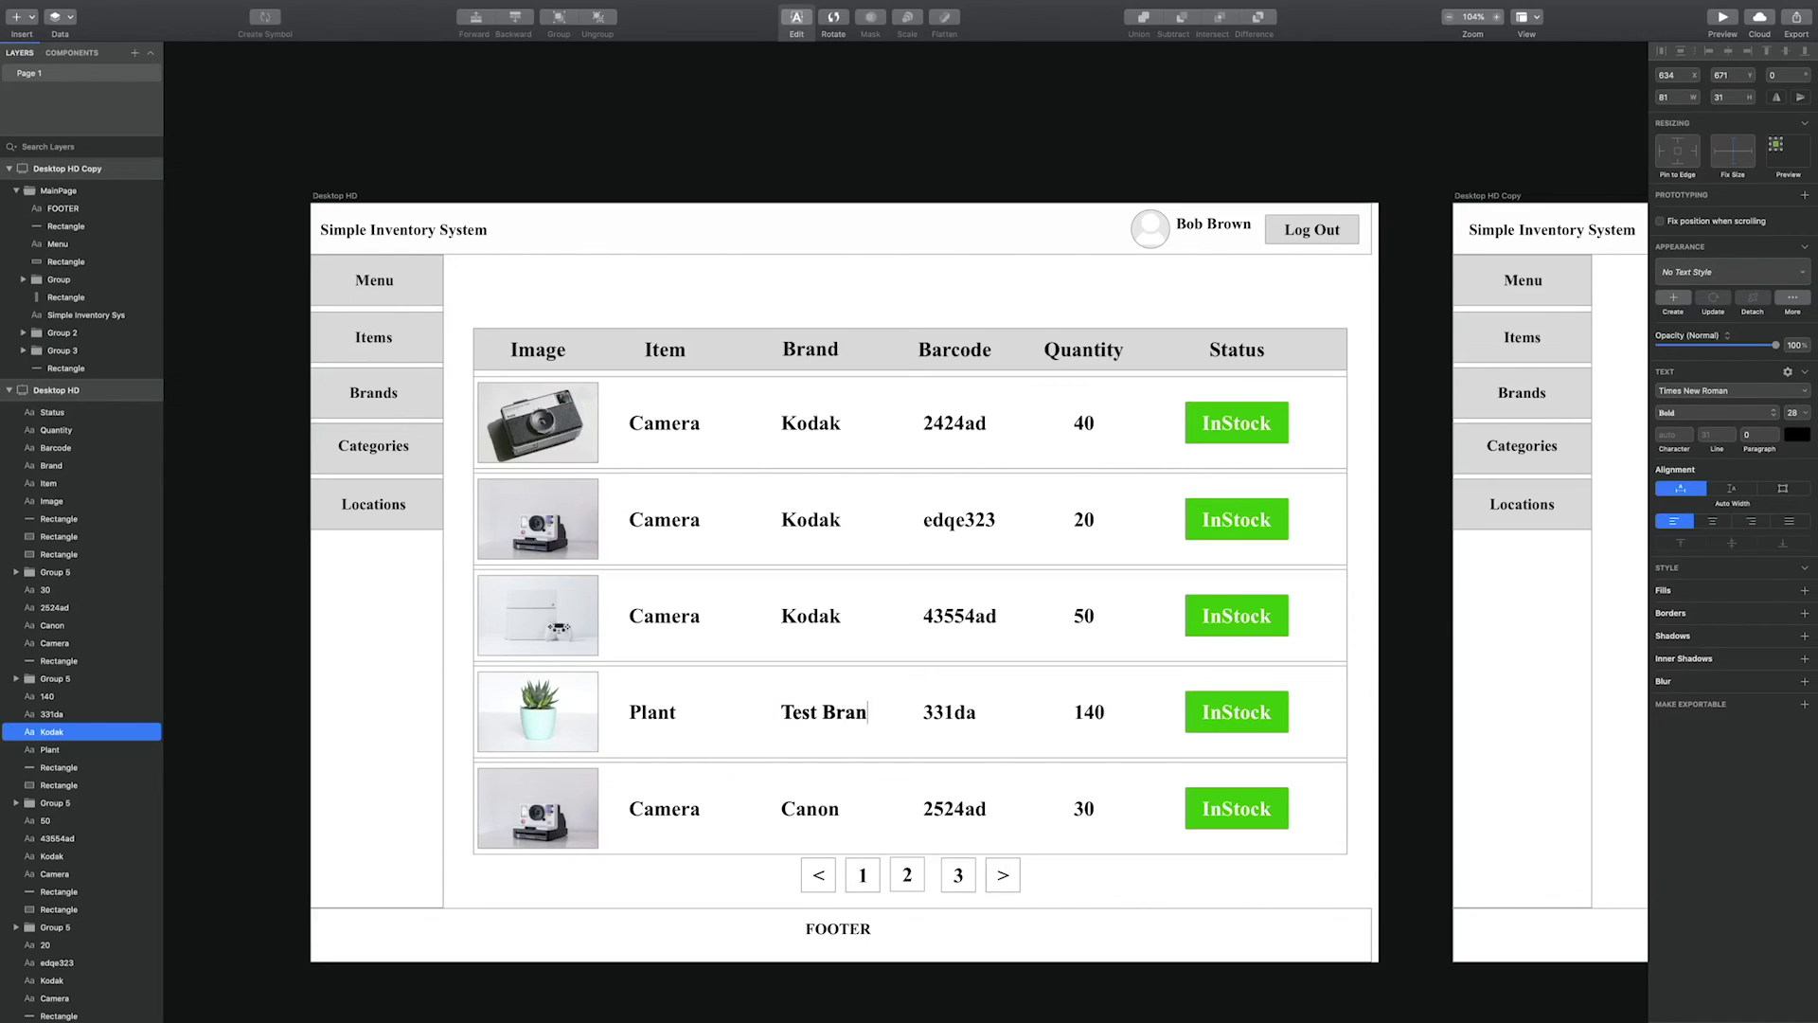
Change the third row's brand to Sony and its item to PS4, and the second row's item to Mini Camera
double_click(822, 612)
type("Sog")
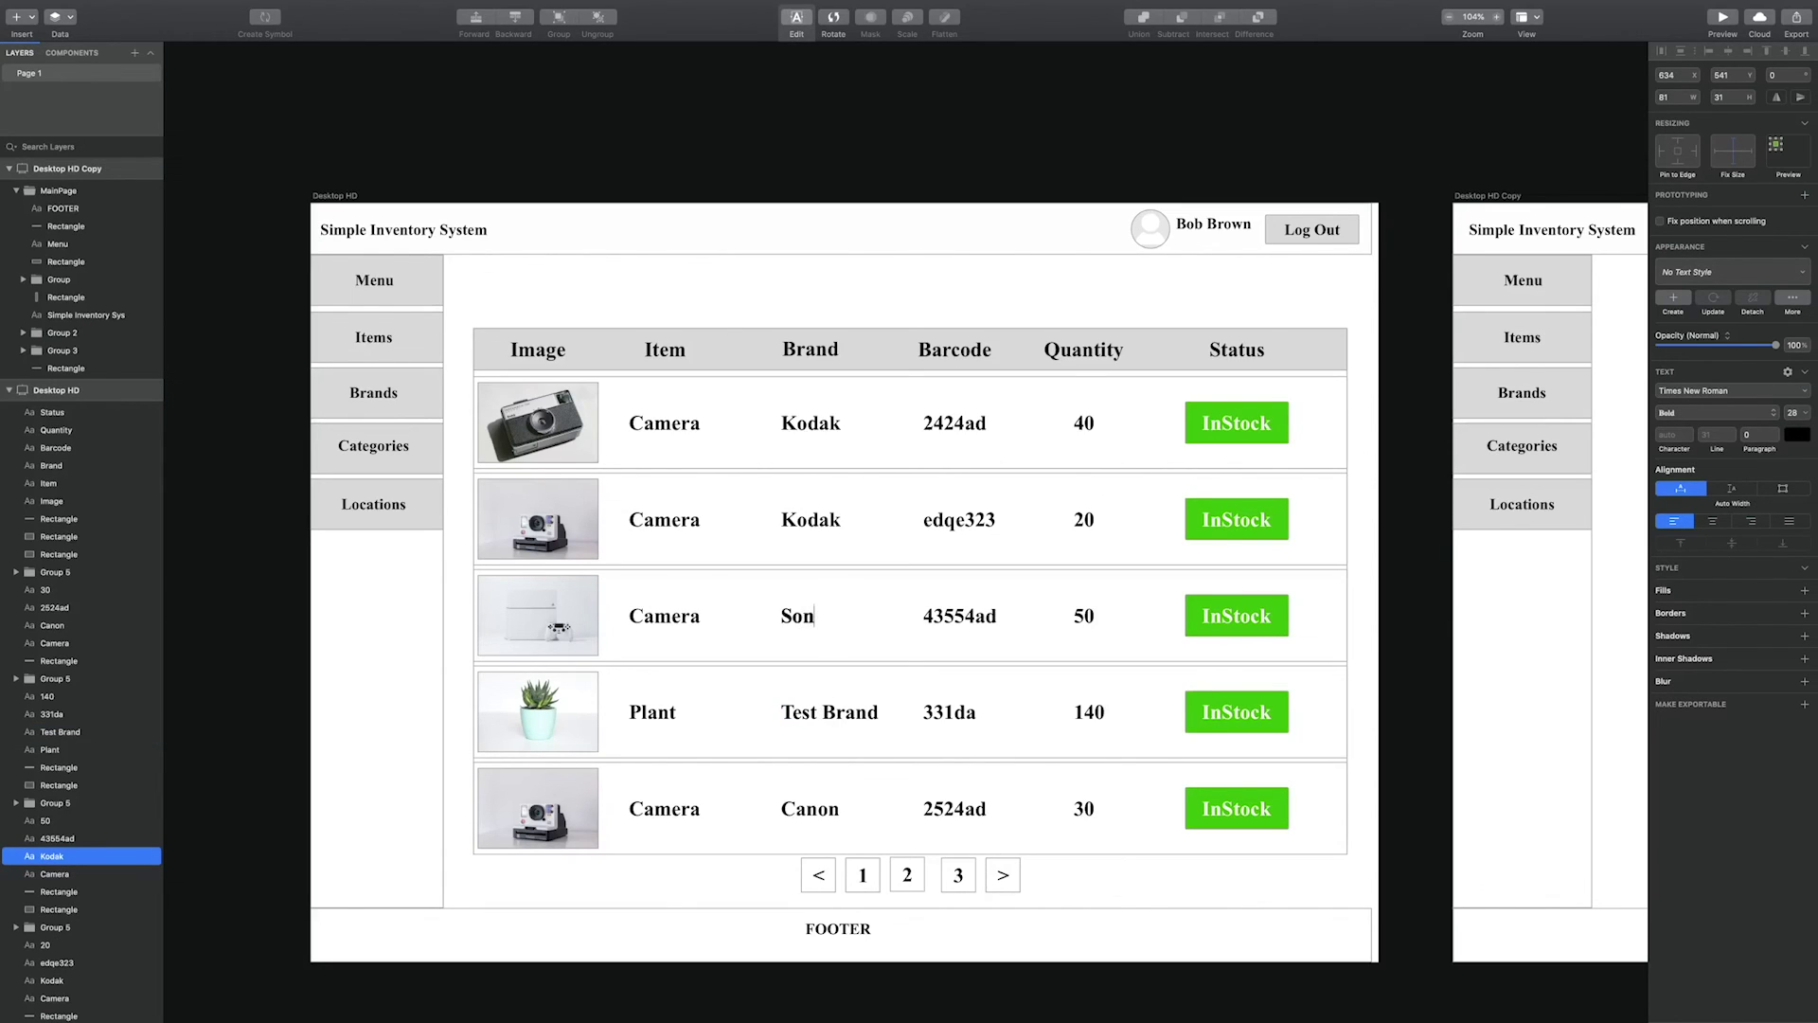
type("y")
double_click(689, 616)
type("Condol")
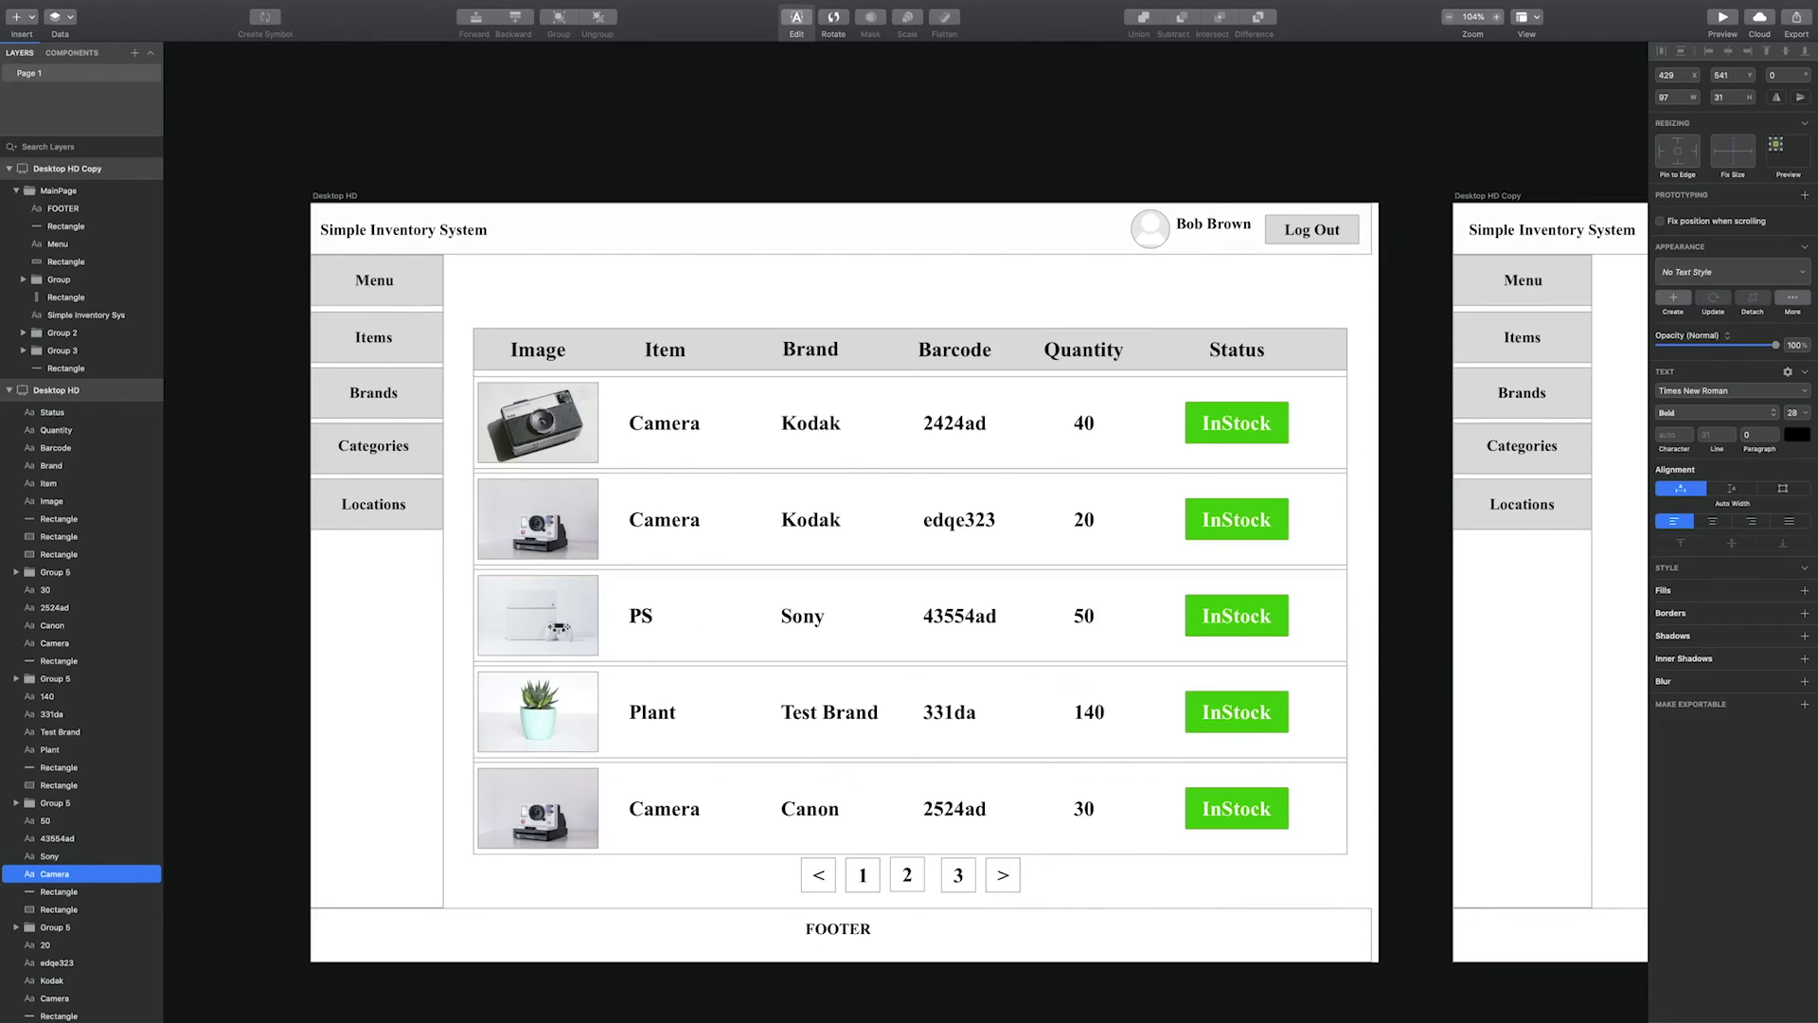
double_click(692, 522)
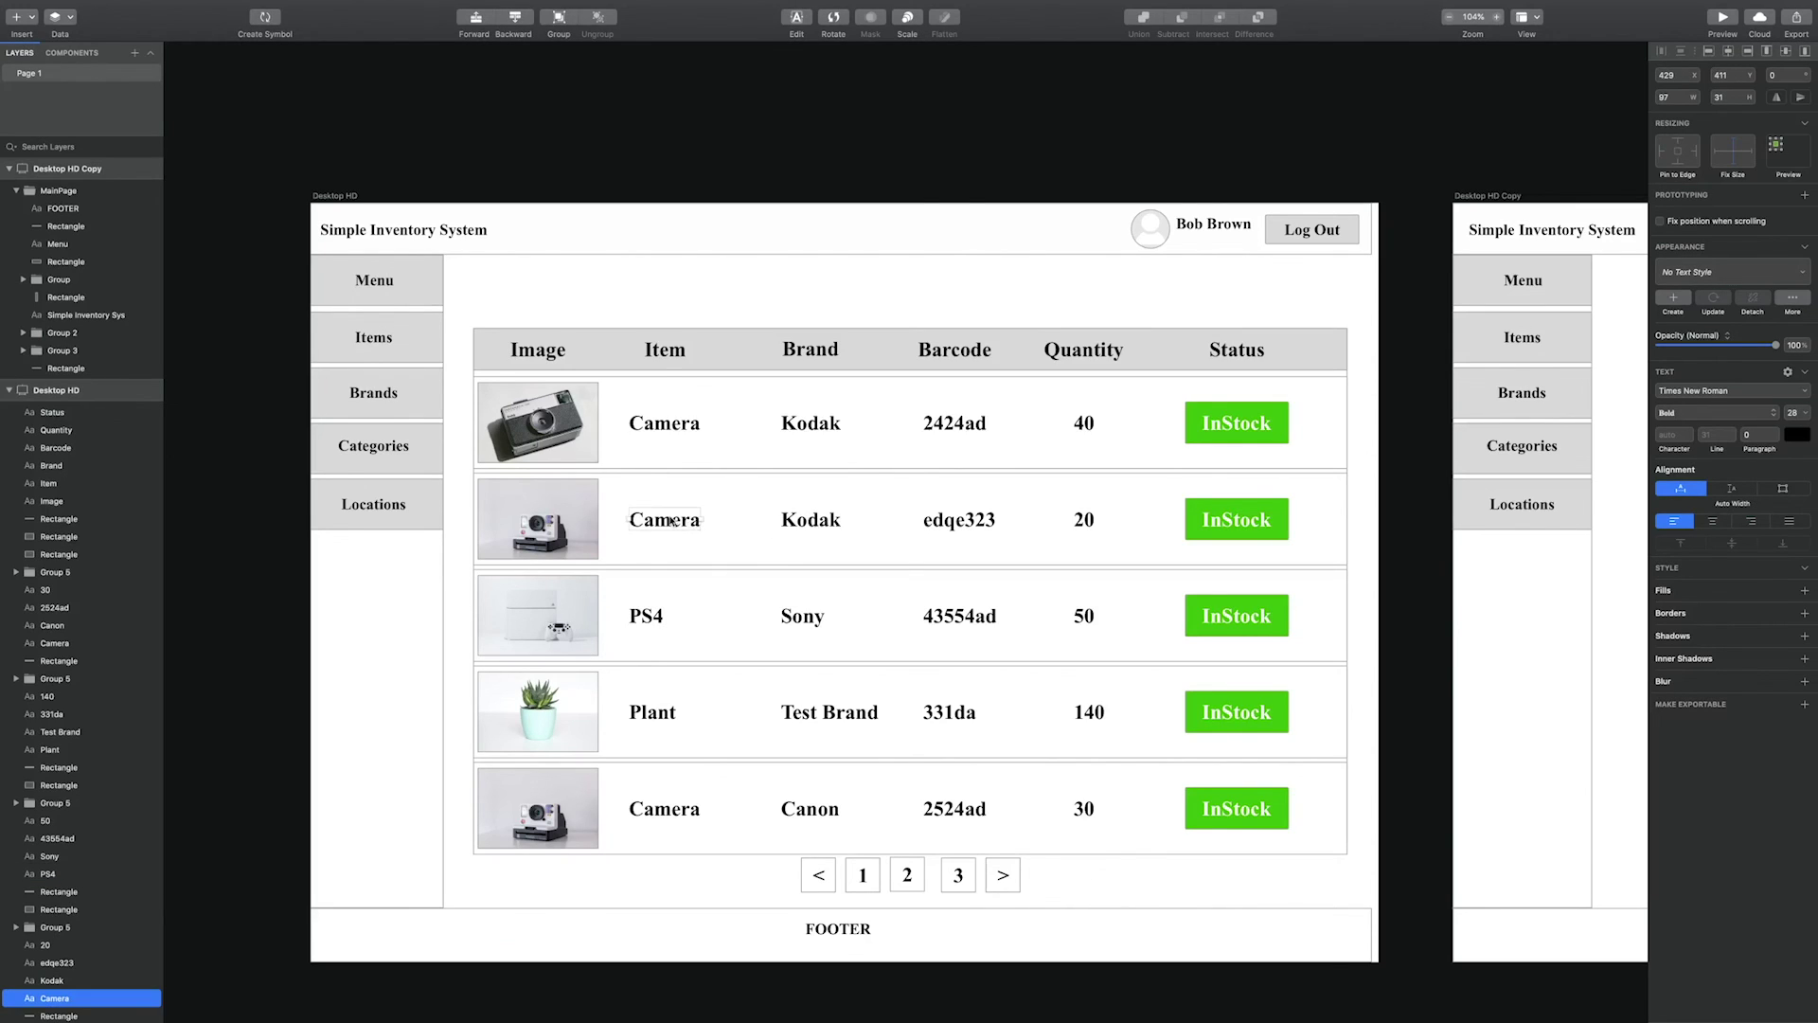
left_click(634, 519)
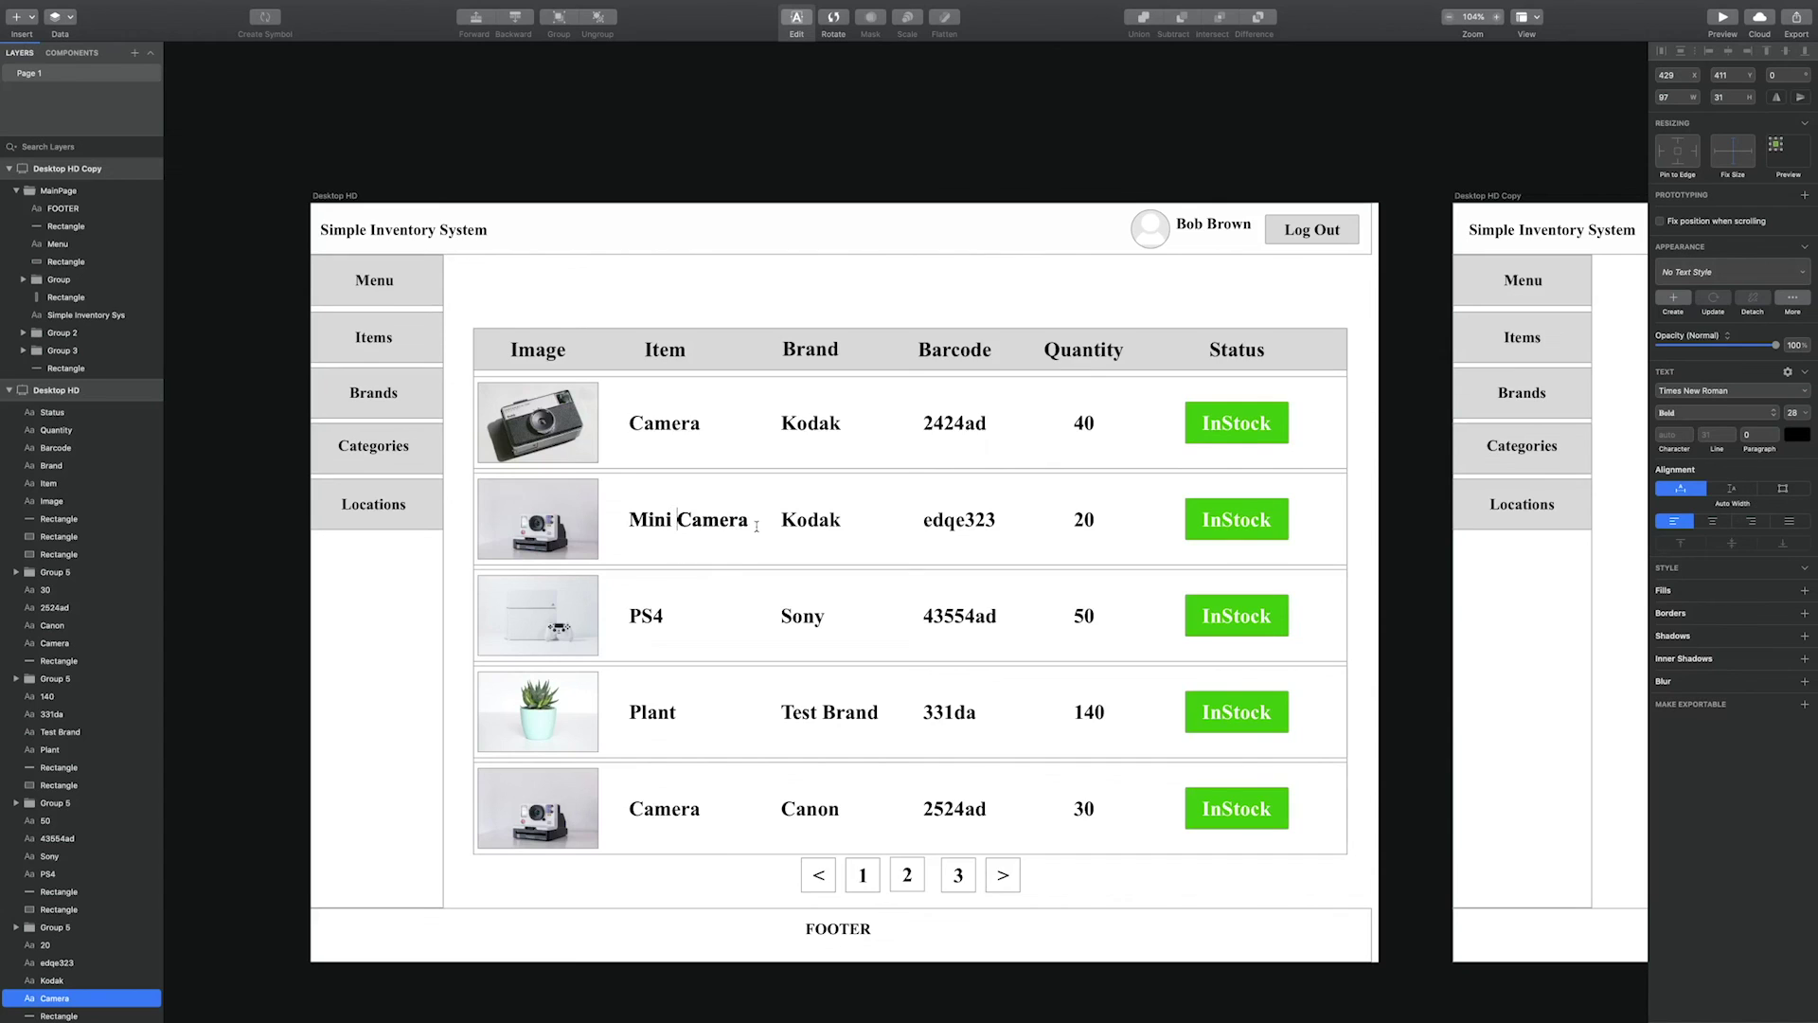